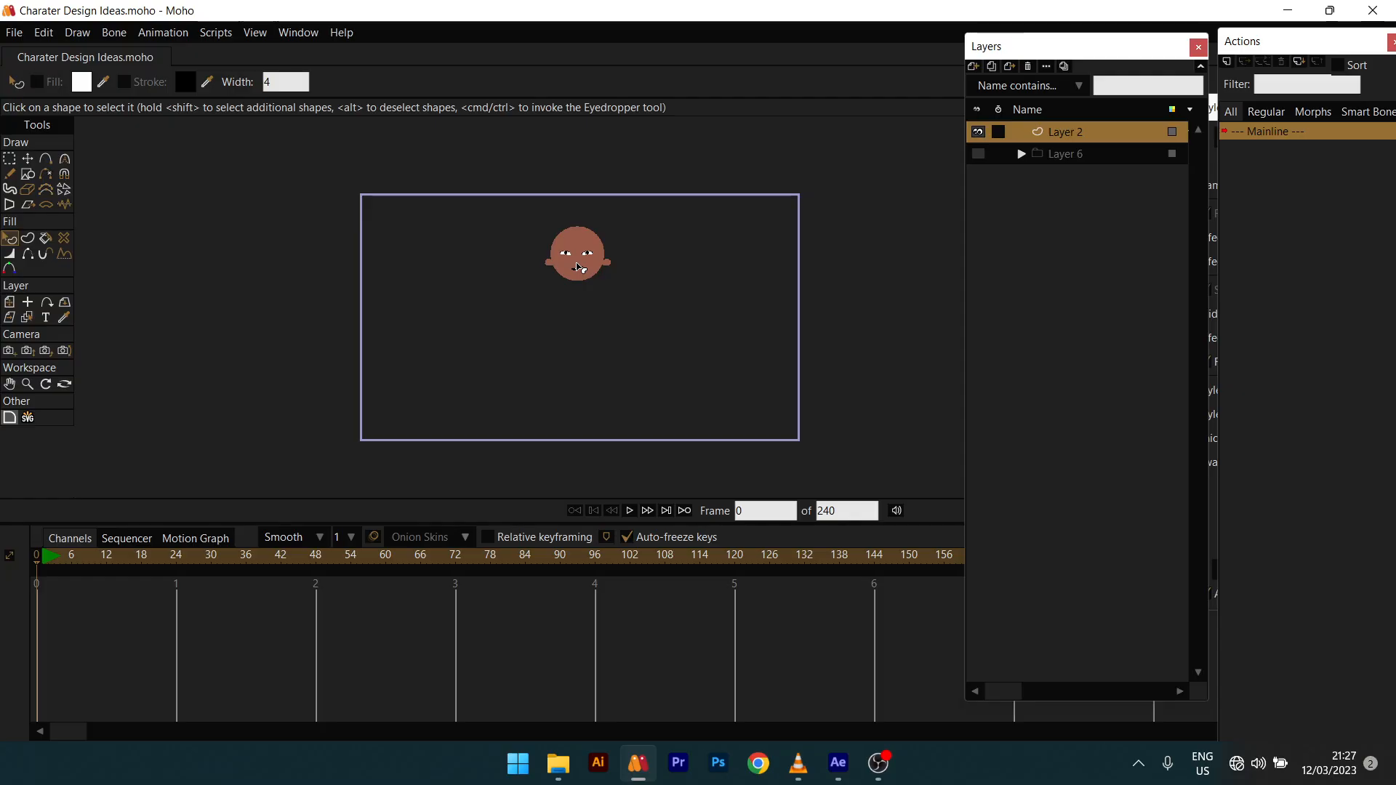
Step: Examine the round head with eyes, mouth and ears drawn on Layer 2
{"action": "scroll", "coordinate": [578, 268], "scroll_direction": "up", "scroll_amount": 2}
{"action": "scroll", "coordinate": [514, 259], "scroll_direction": "down", "scroll_amount": 3}
{"action": "scroll", "coordinate": [555, 284], "scroll_direction": "up", "scroll_amount": 1}
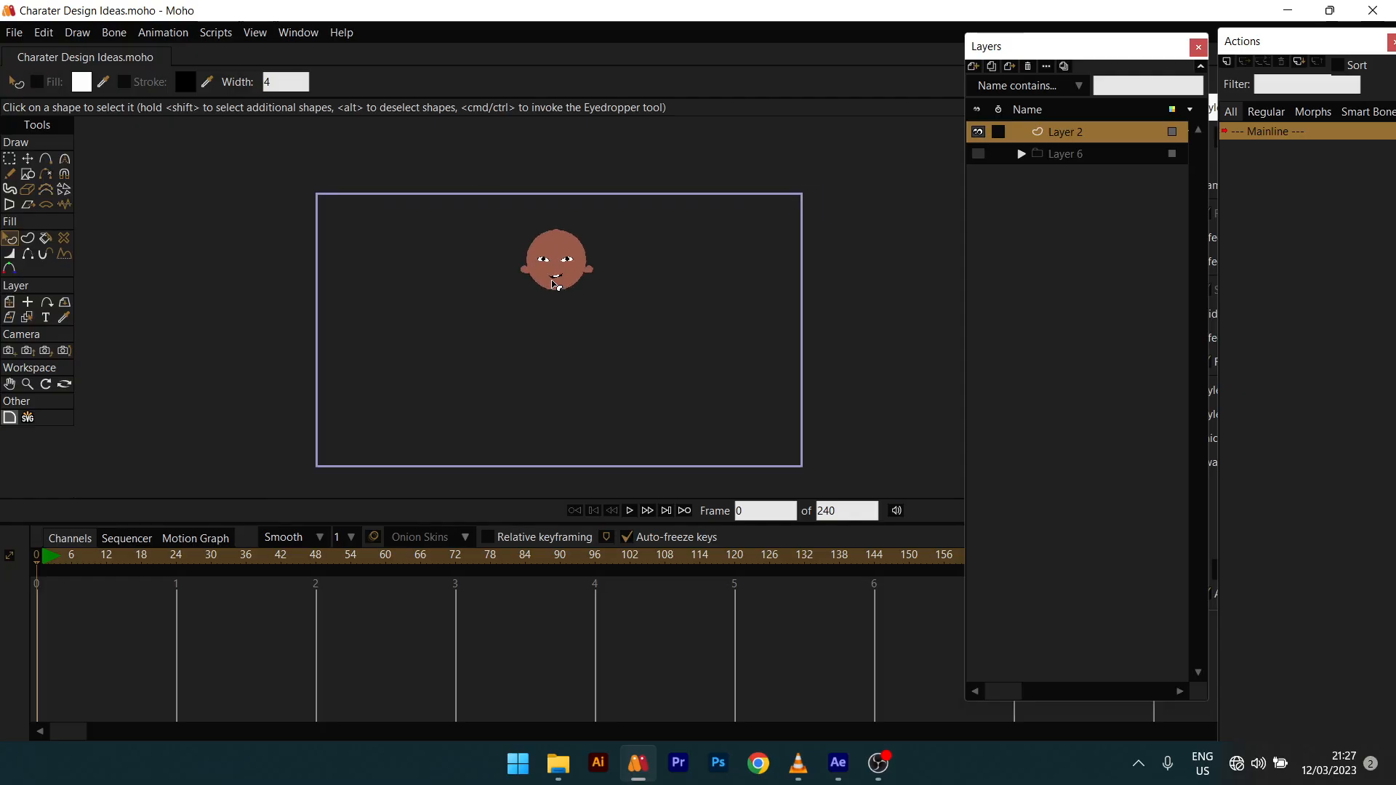
{"action": "scroll", "coordinate": [555, 285], "scroll_direction": "up", "scroll_amount": 2}
{"action": "scroll", "coordinate": [550, 242], "scroll_direction": "down", "scroll_amount": 4}
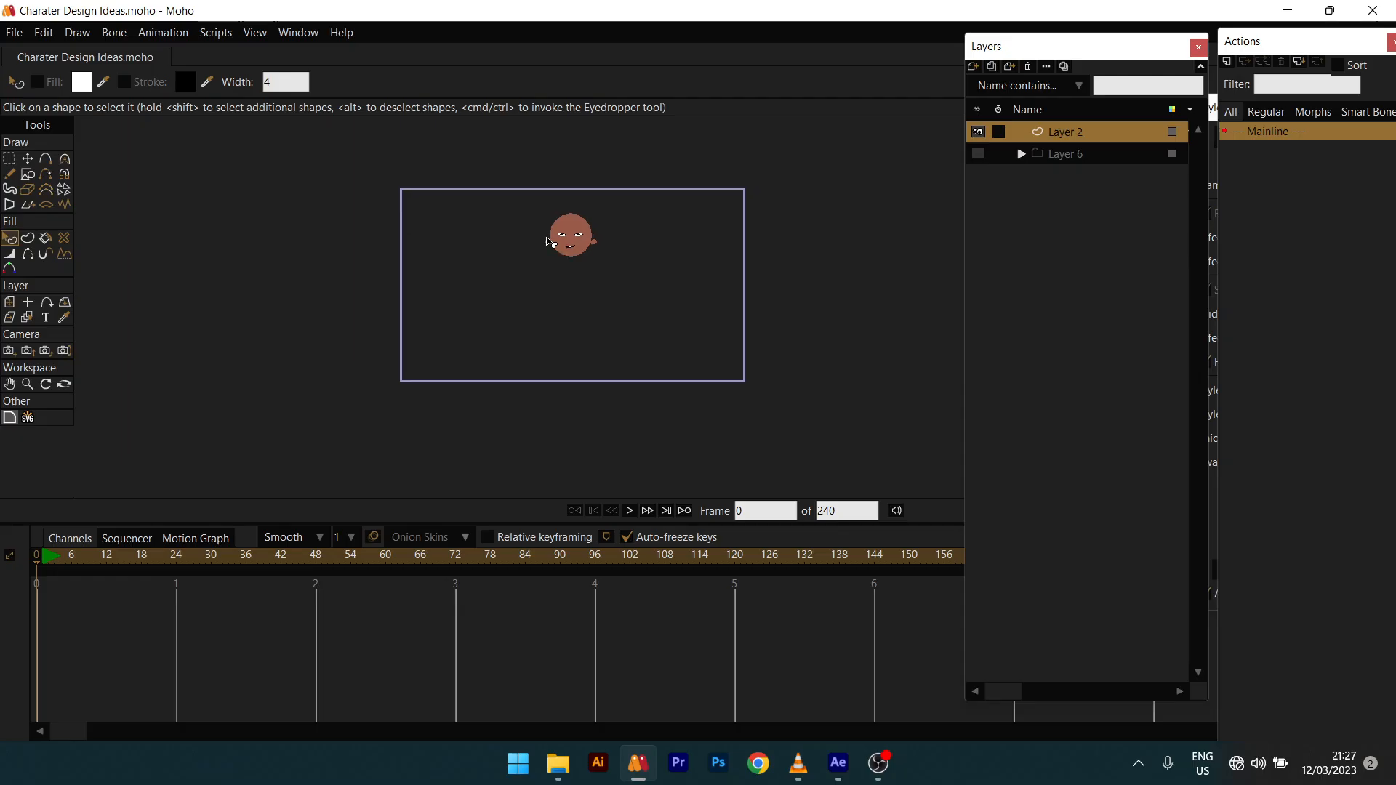
{"action": "scroll", "coordinate": [550, 242], "scroll_direction": "up", "scroll_amount": 1}
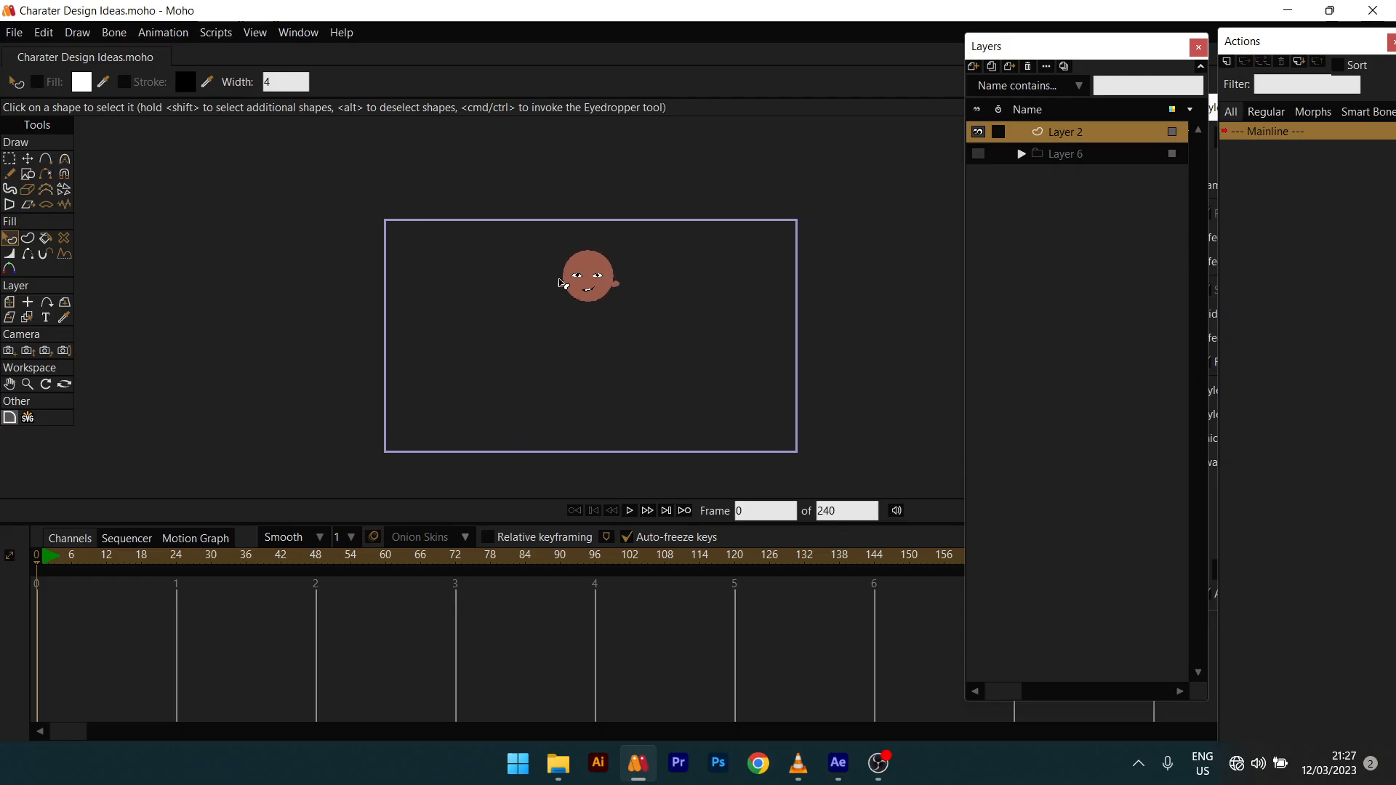
{"action": "scroll", "coordinate": [564, 283], "scroll_direction": "up", "scroll_amount": 1}
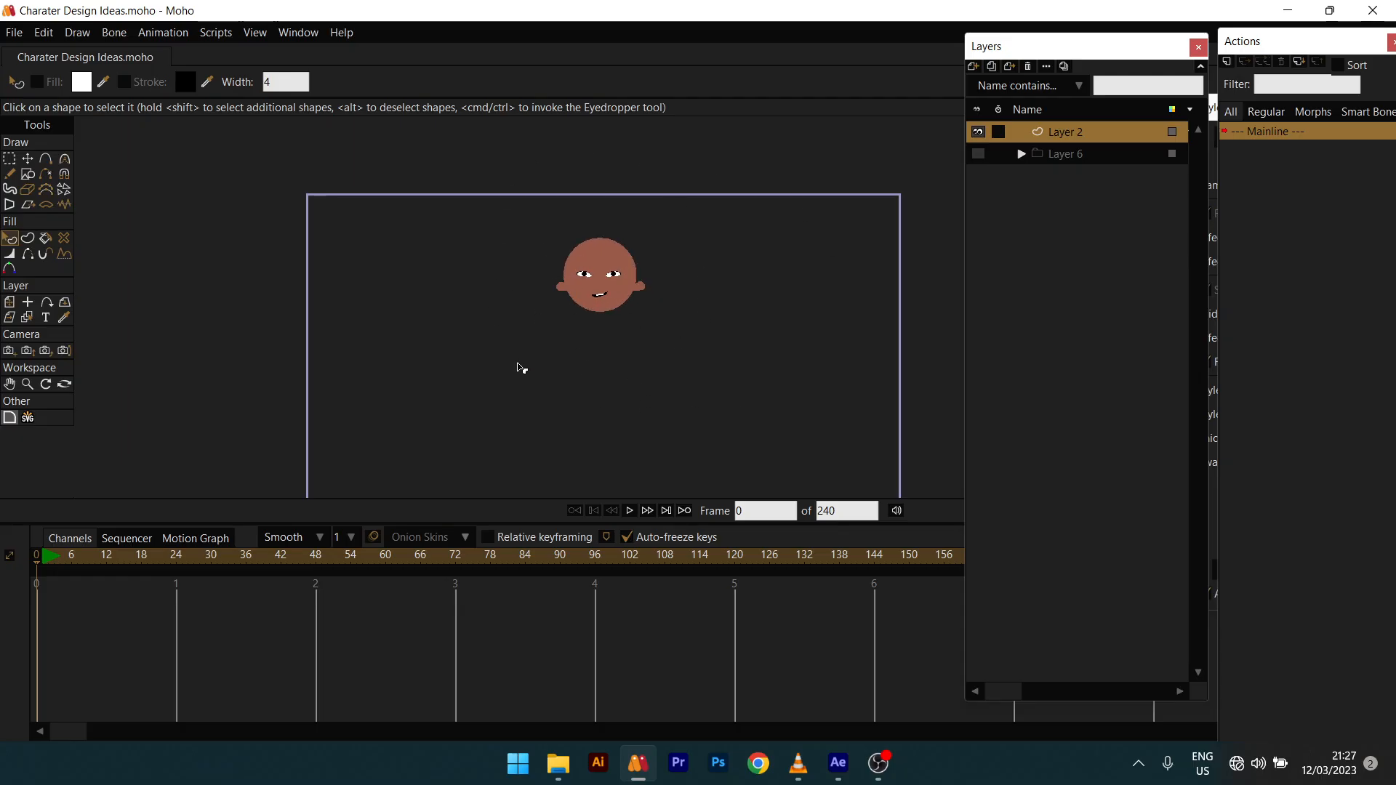
{"action": "scroll", "coordinate": [600, 264], "scroll_direction": "down", "scroll_amount": 2}
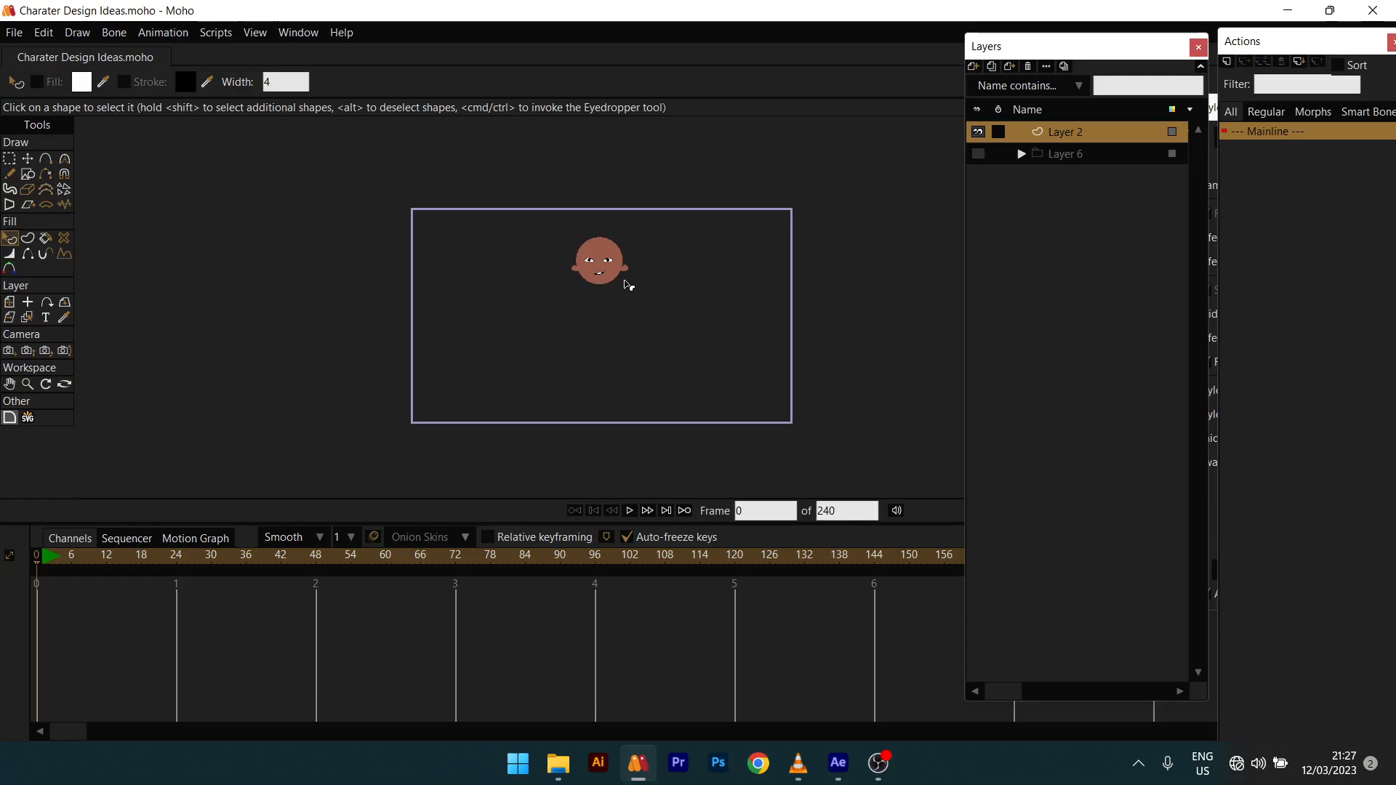
{"action": "scroll", "coordinate": [627, 283], "scroll_direction": "up", "scroll_amount": 1}
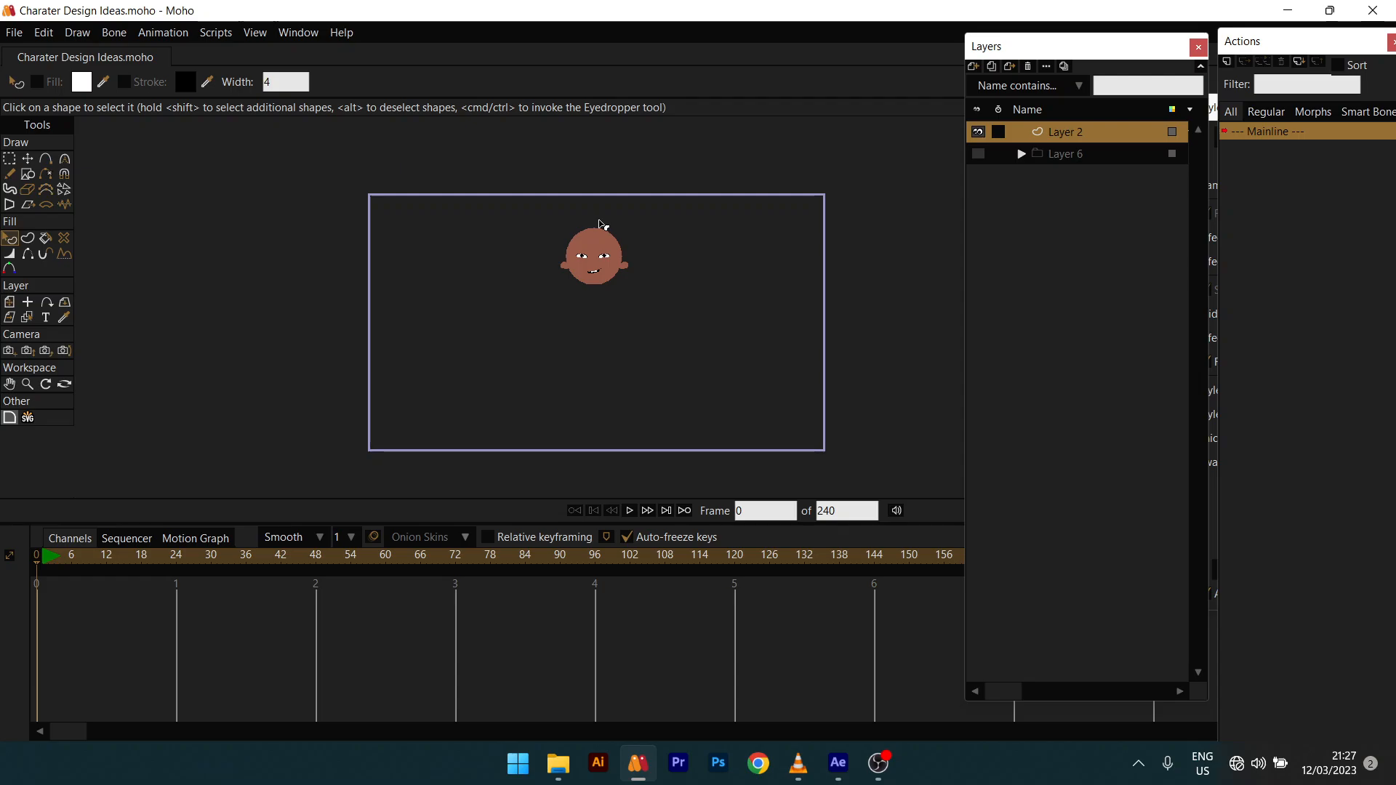
{"action": "scroll", "coordinate": [613, 294], "scroll_direction": "up", "scroll_amount": 1}
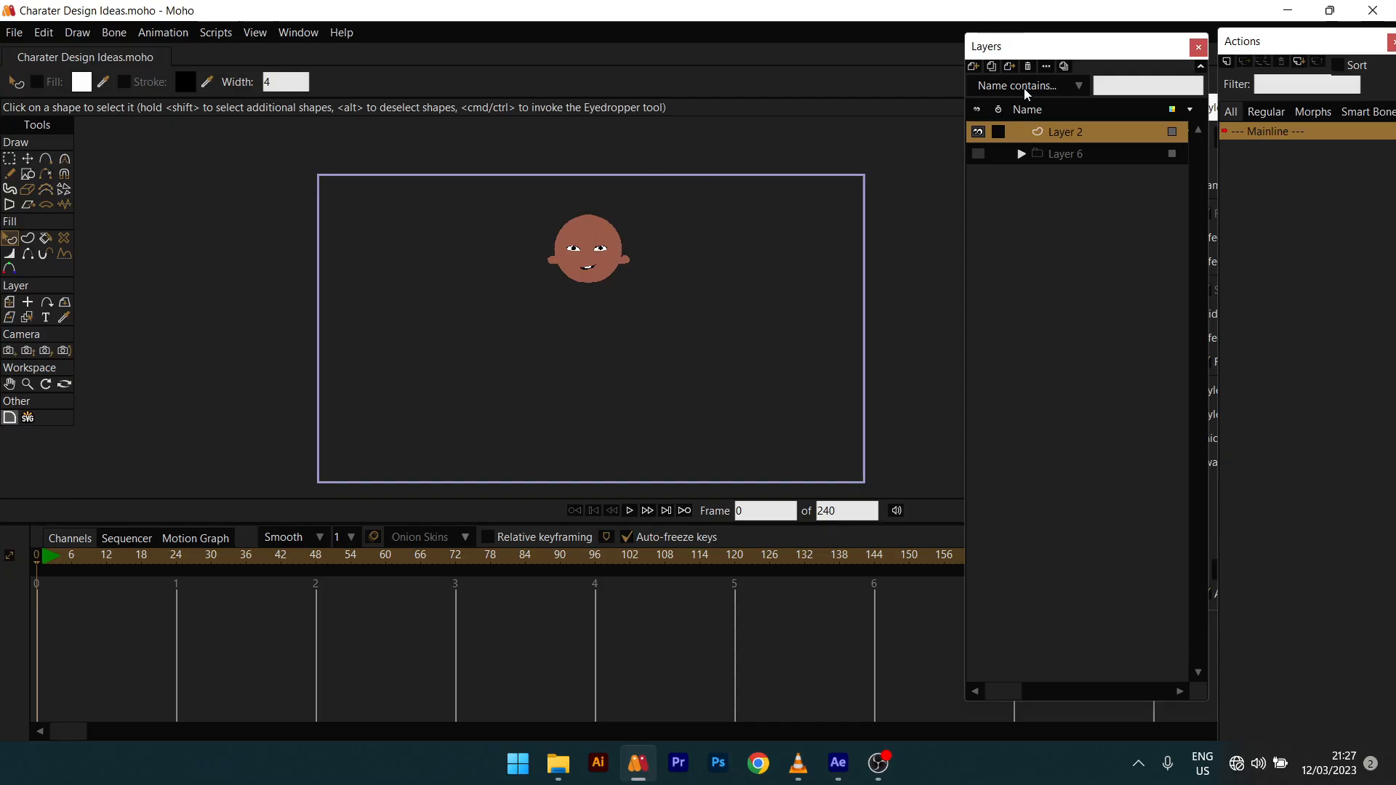
Step: Hide Layer 2 and show the Layer 6 group containing the example characters
{"action": "left_click", "coordinate": [978, 133]}
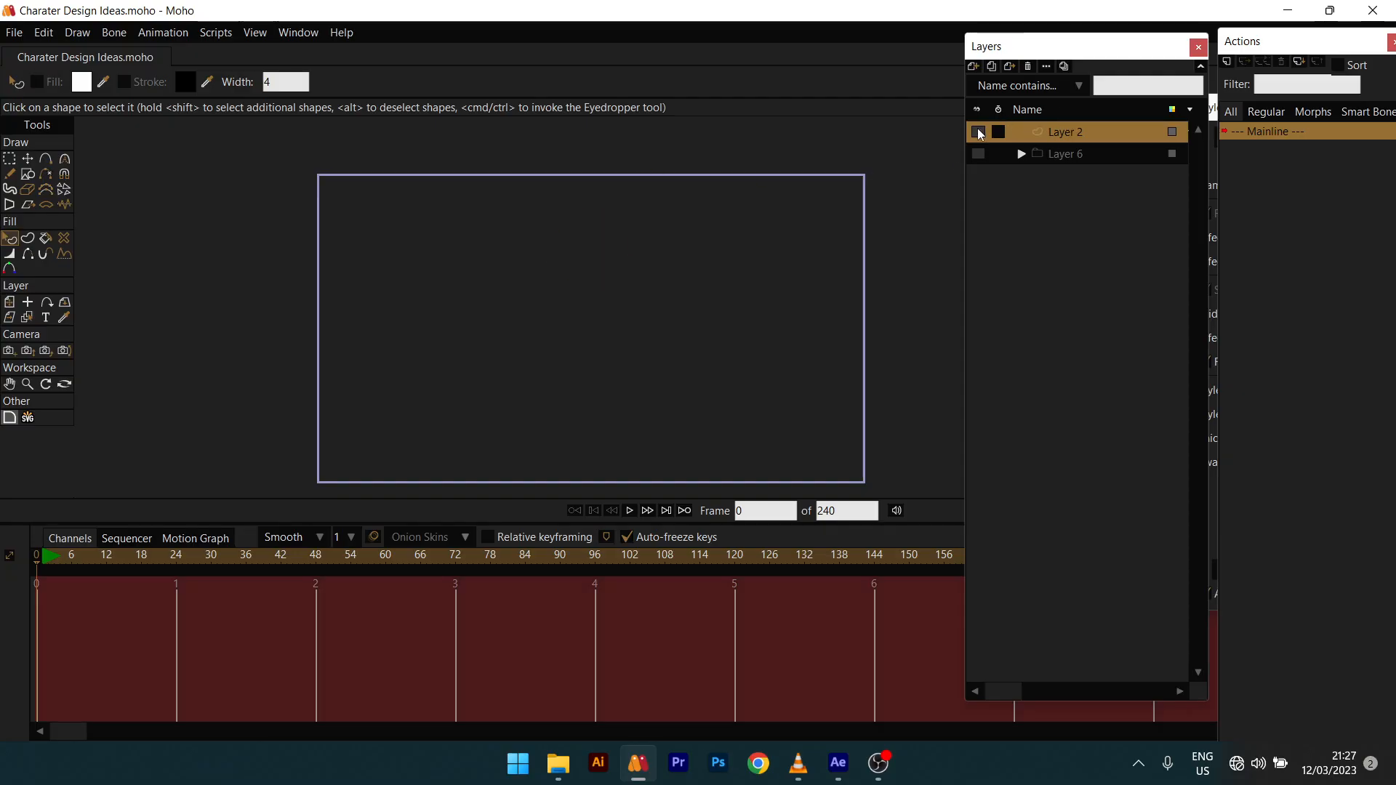
{"action": "left_click", "coordinate": [979, 155]}
{"action": "scroll", "coordinate": [658, 349], "scroll_direction": "up", "scroll_amount": 5}
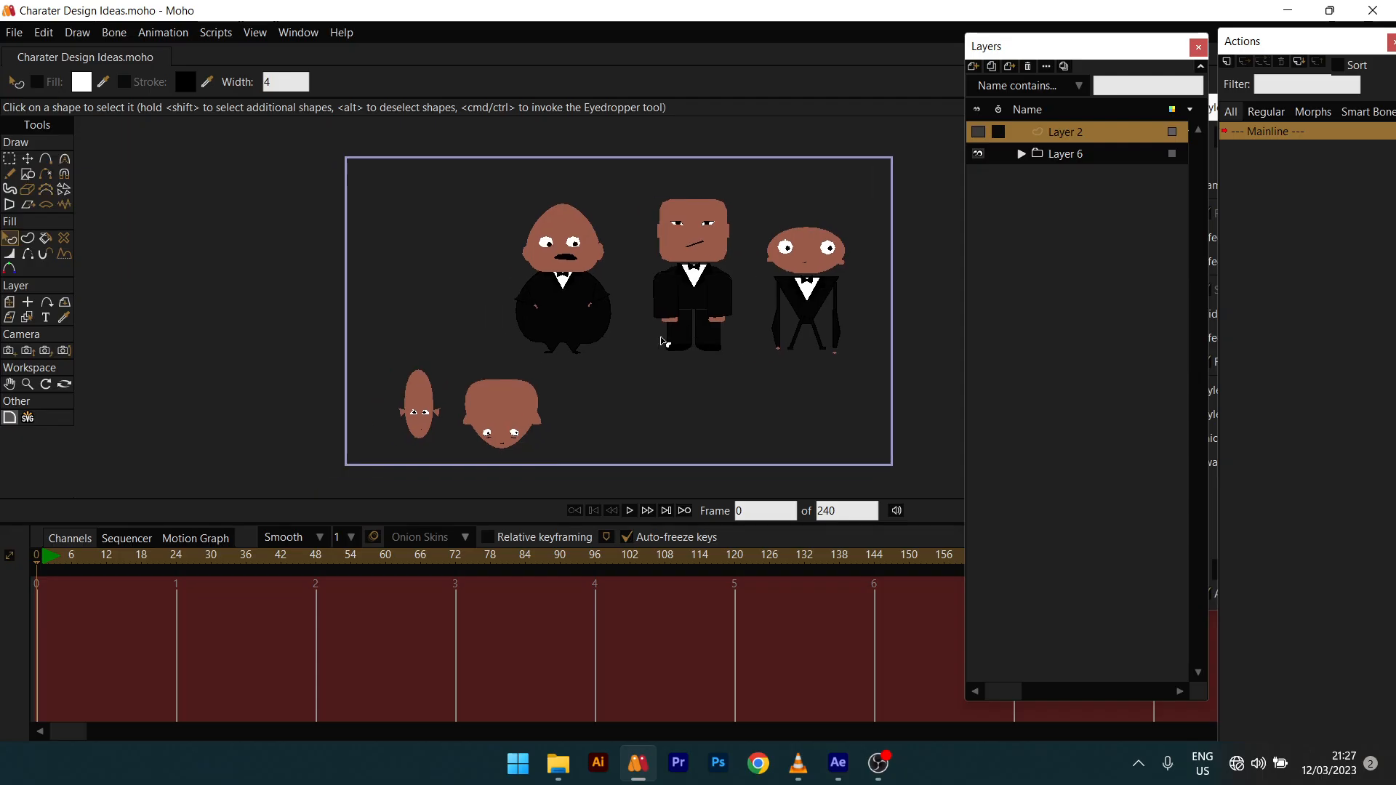
Step: Examine the three tuxedo characters and compare the shapes of their heads and bodies
{"action": "scroll", "coordinate": [338, 372], "scroll_direction": "down", "scroll_amount": 3}
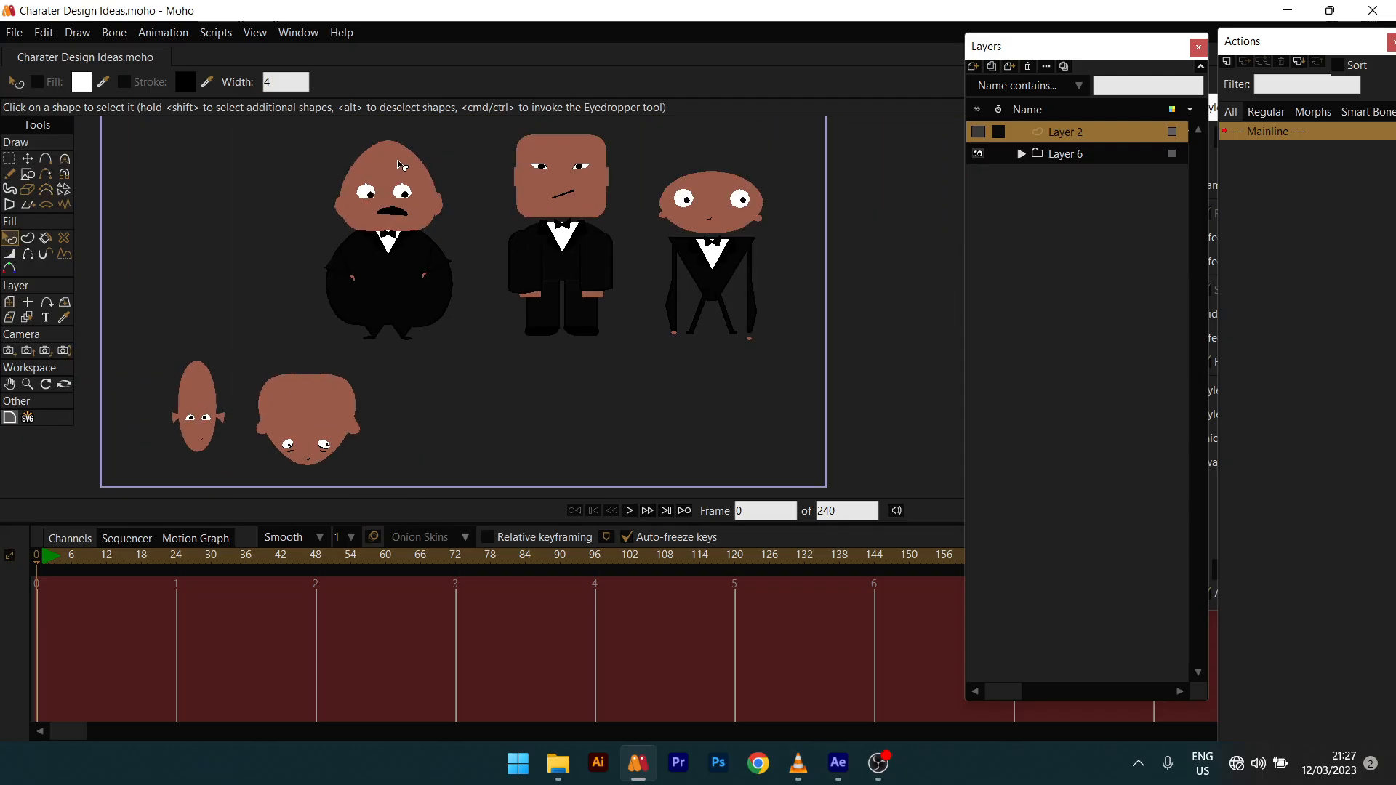
{"action": "scroll", "coordinate": [511, 250], "scroll_direction": "up", "scroll_amount": 2}
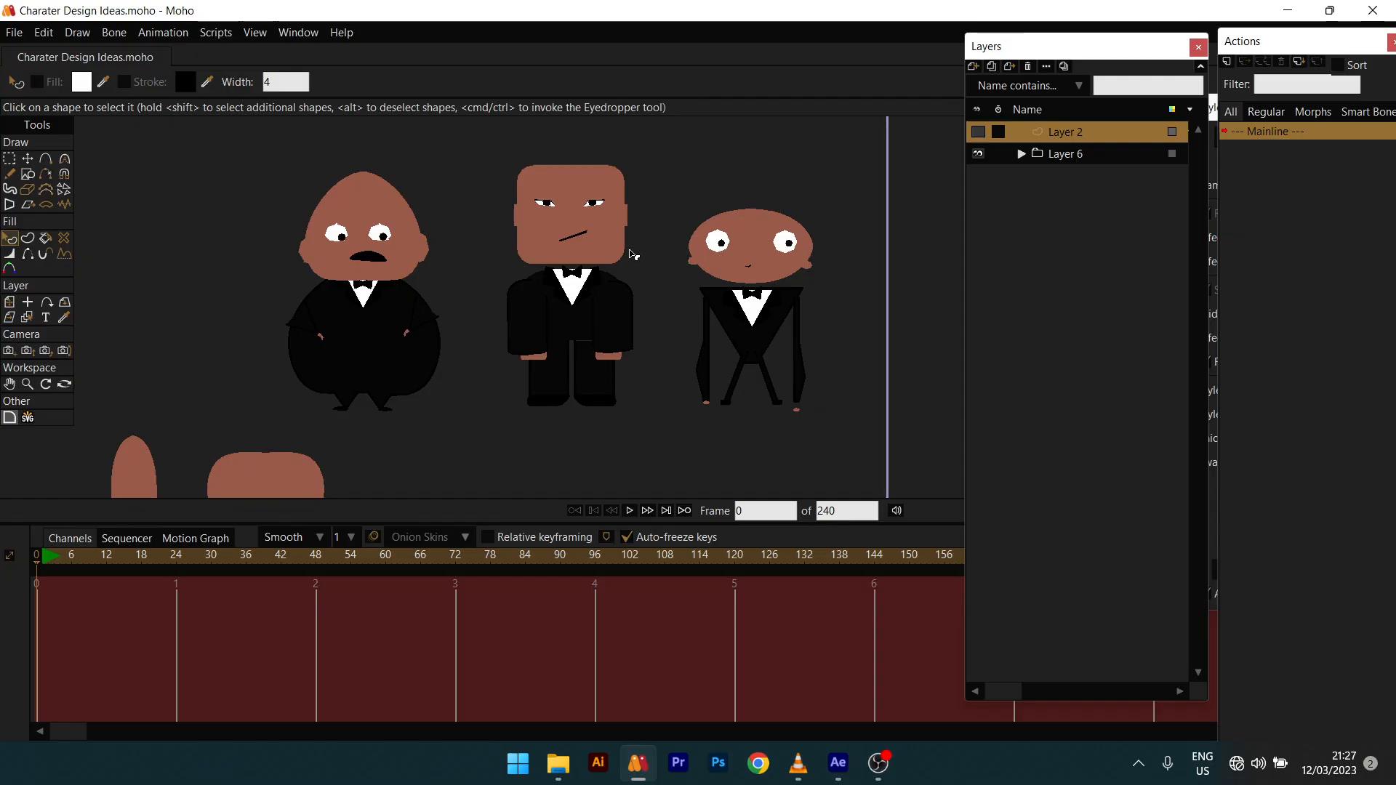
{"action": "scroll", "coordinate": [489, 317], "scroll_direction": "up", "scroll_amount": 3}
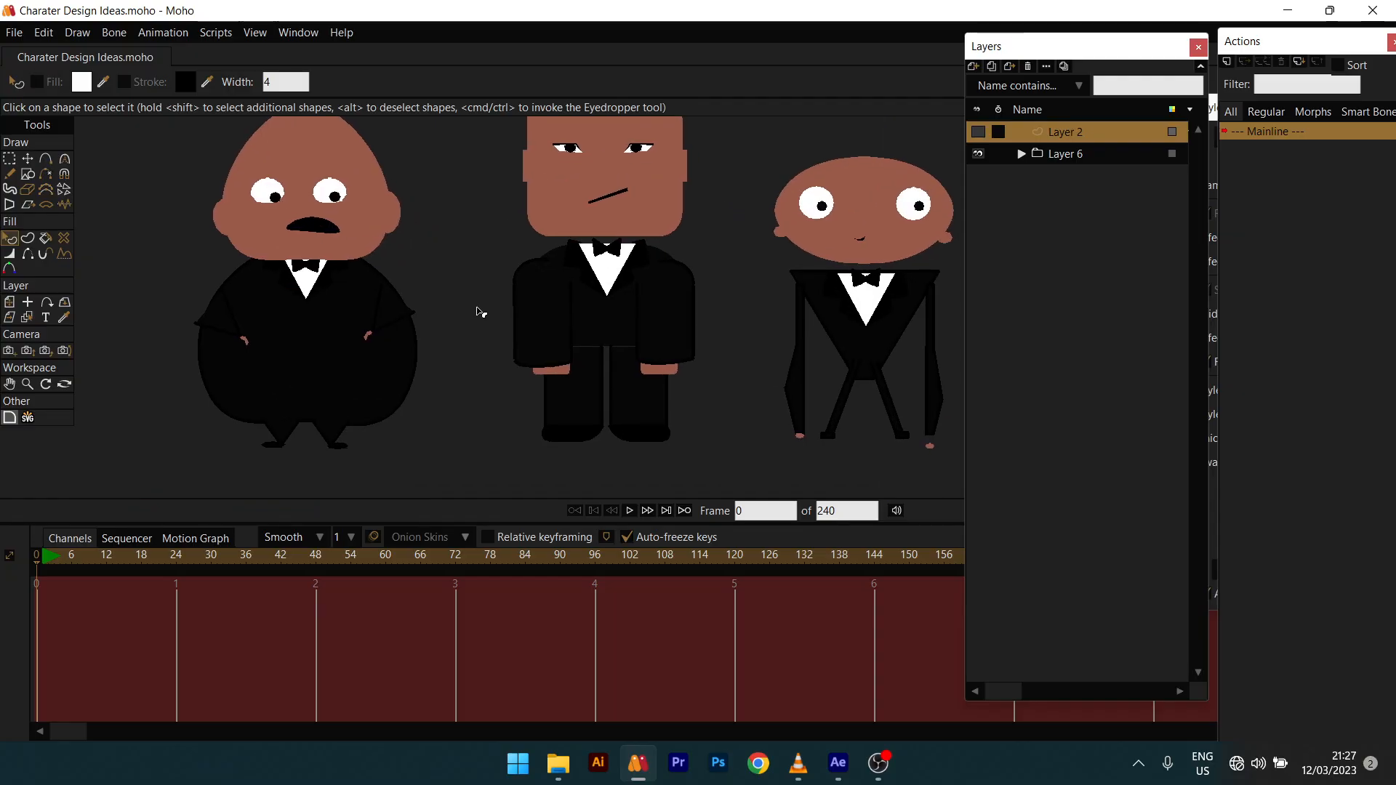
{"action": "scroll", "coordinate": [630, 322], "scroll_direction": "down", "scroll_amount": 2}
{"action": "scroll", "coordinate": [576, 320], "scroll_direction": "up", "scroll_amount": 1}
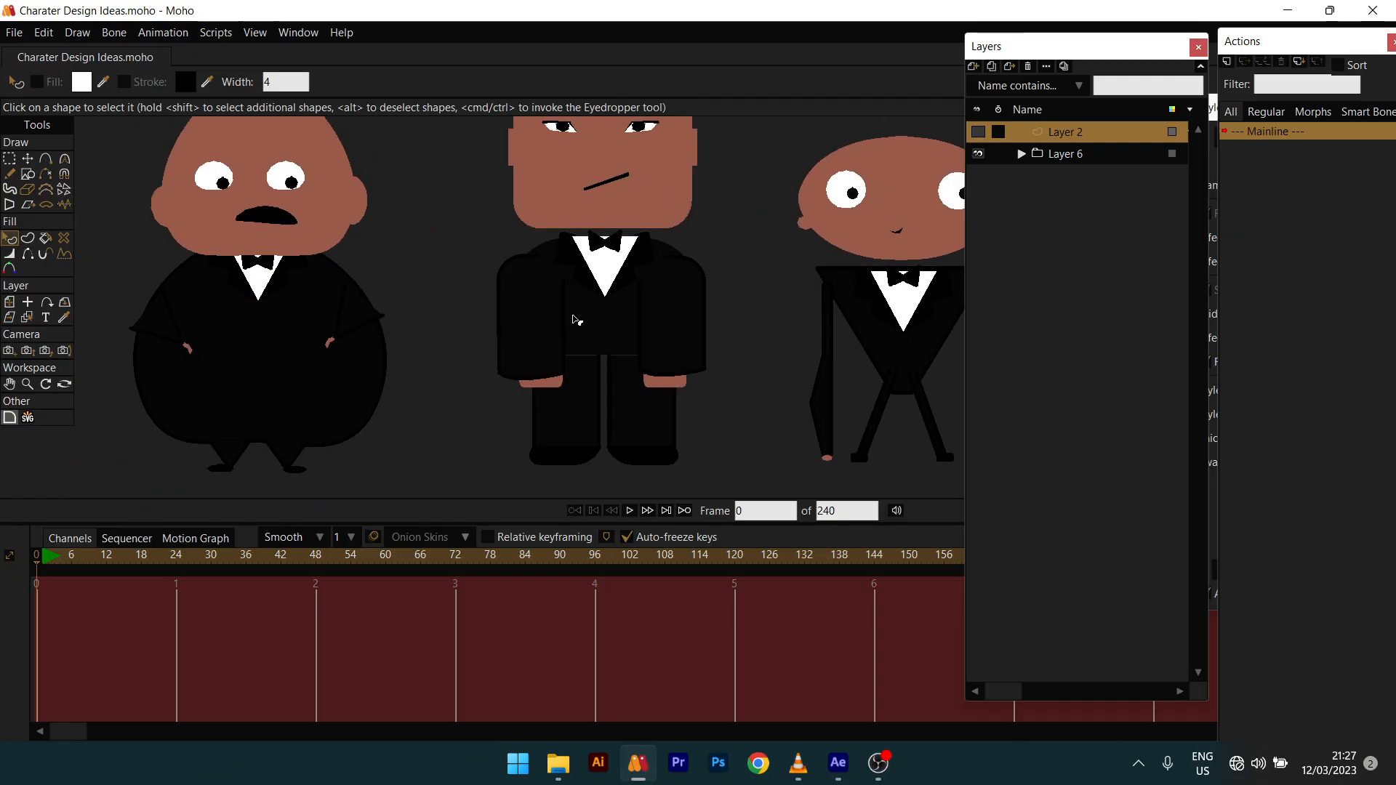
{"action": "scroll", "coordinate": [716, 347], "scroll_direction": "down", "scroll_amount": 1}
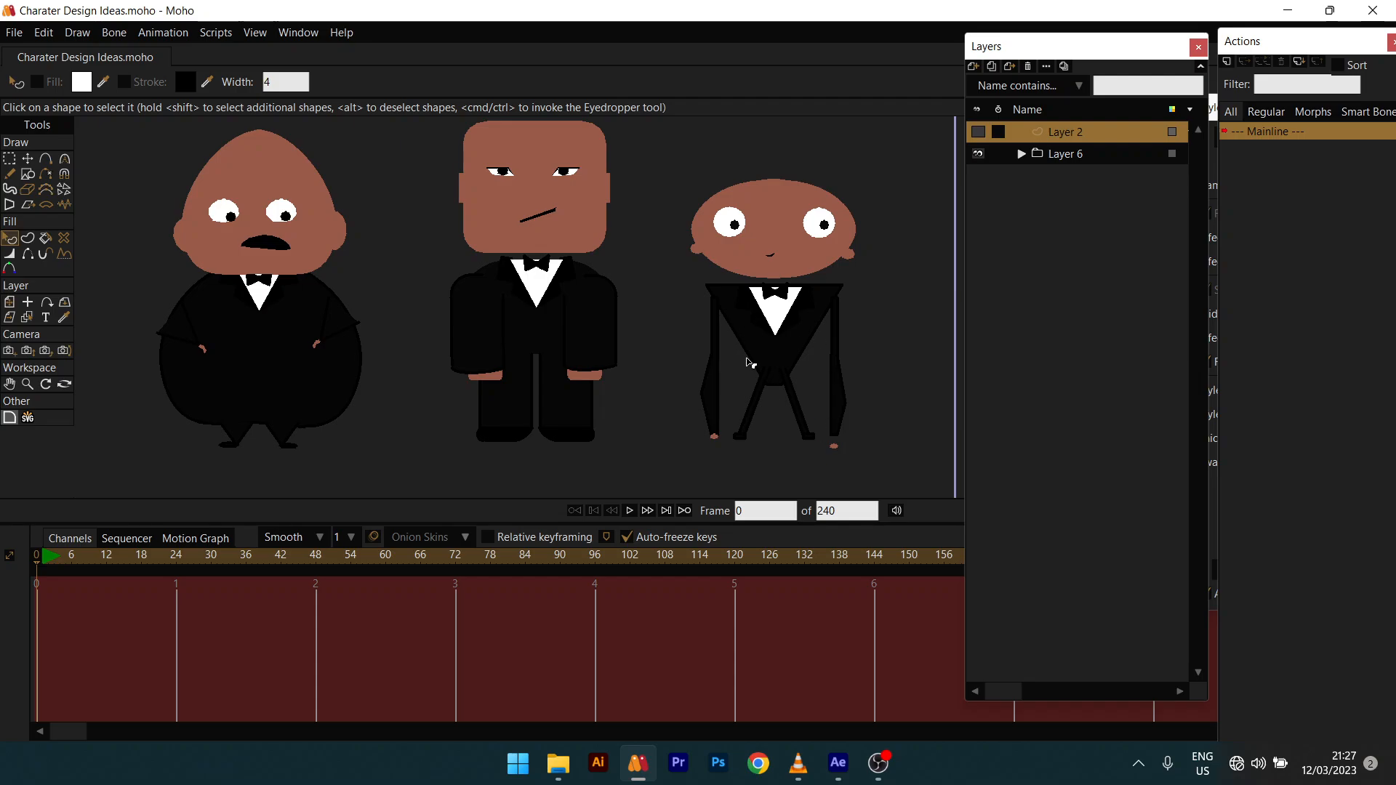
{"action": "scroll", "coordinate": [700, 345], "scroll_direction": "down", "scroll_amount": 1}
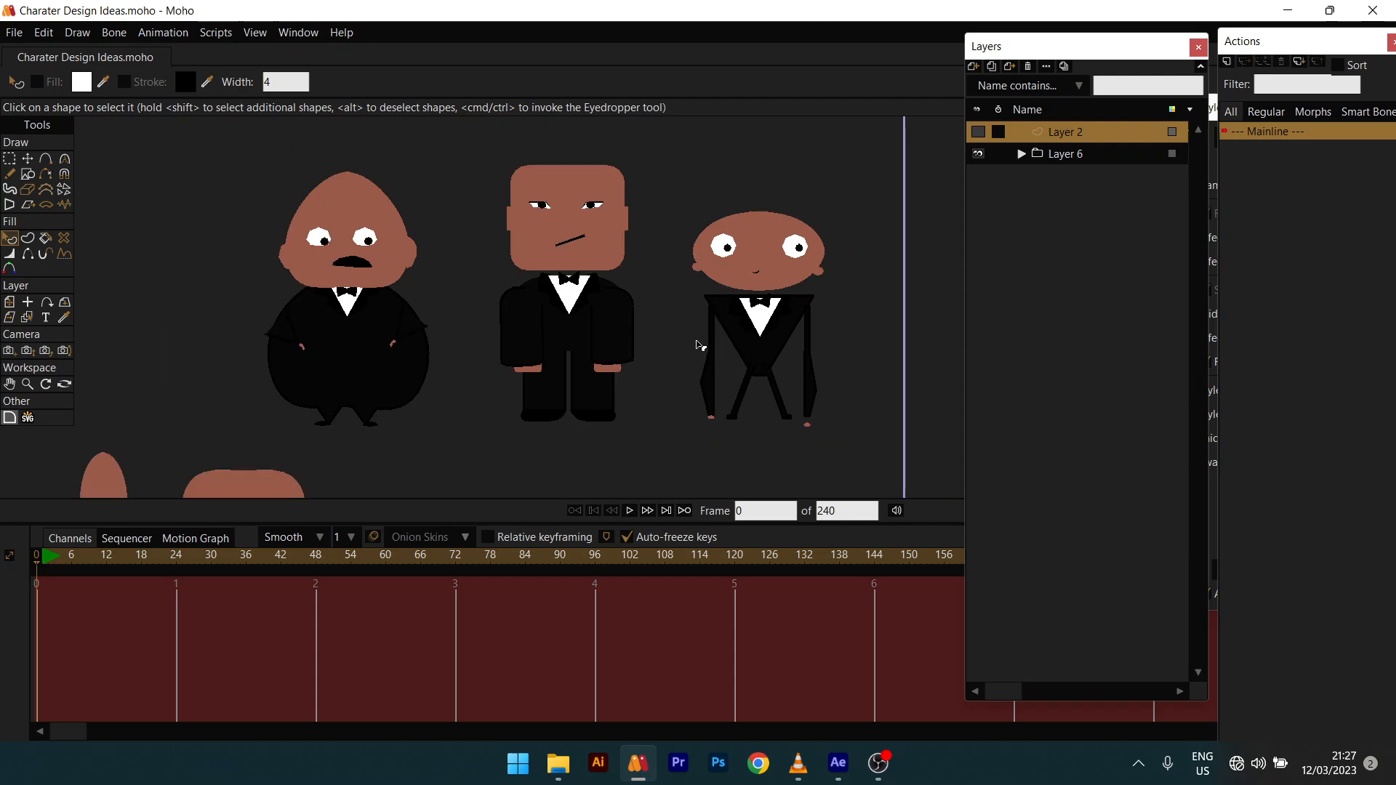
{"action": "scroll", "coordinate": [414, 327], "scroll_direction": "up", "scroll_amount": 1}
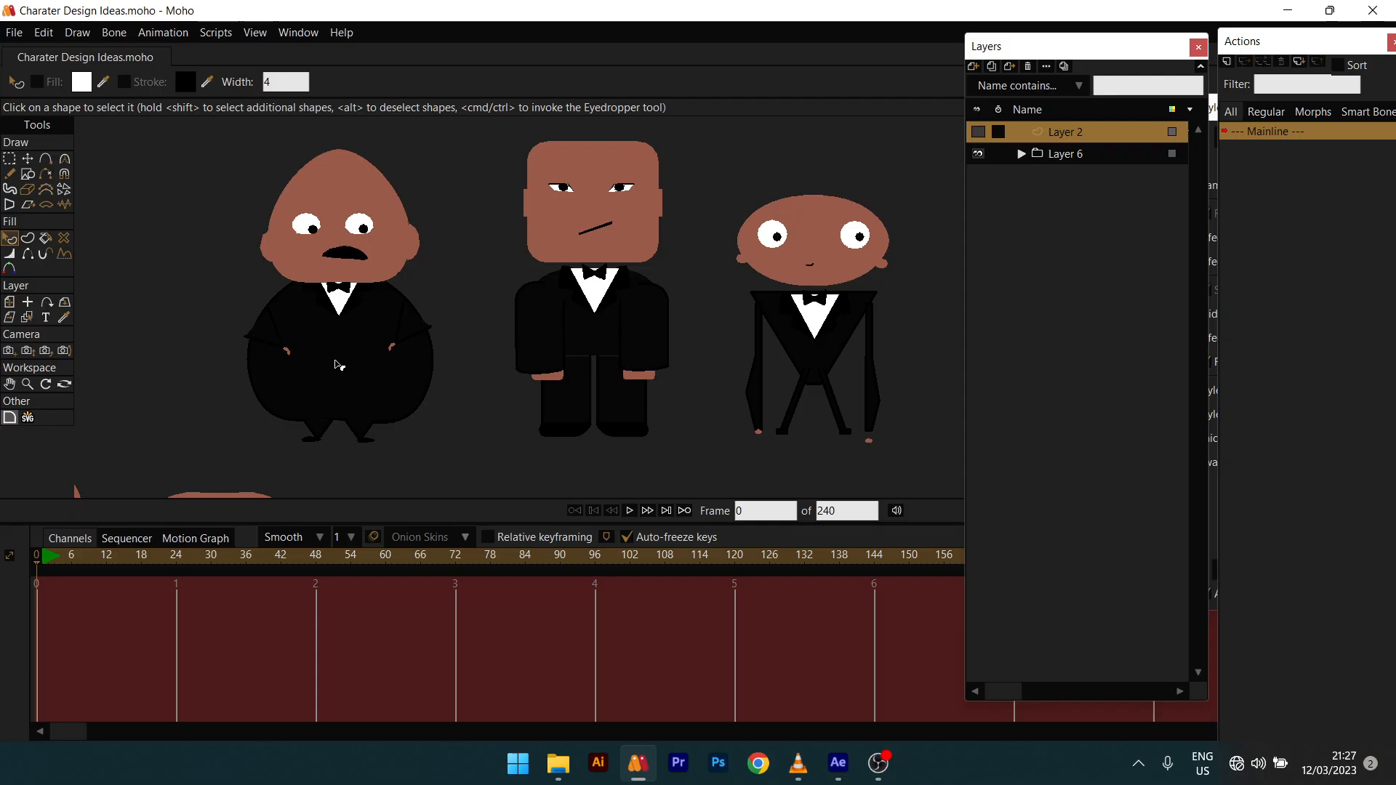
{"action": "scroll", "coordinate": [387, 279], "scroll_direction": "up", "scroll_amount": 3}
{"action": "left_click_drag", "start_coordinate": [356, 333], "coordinate": [390, 275]}
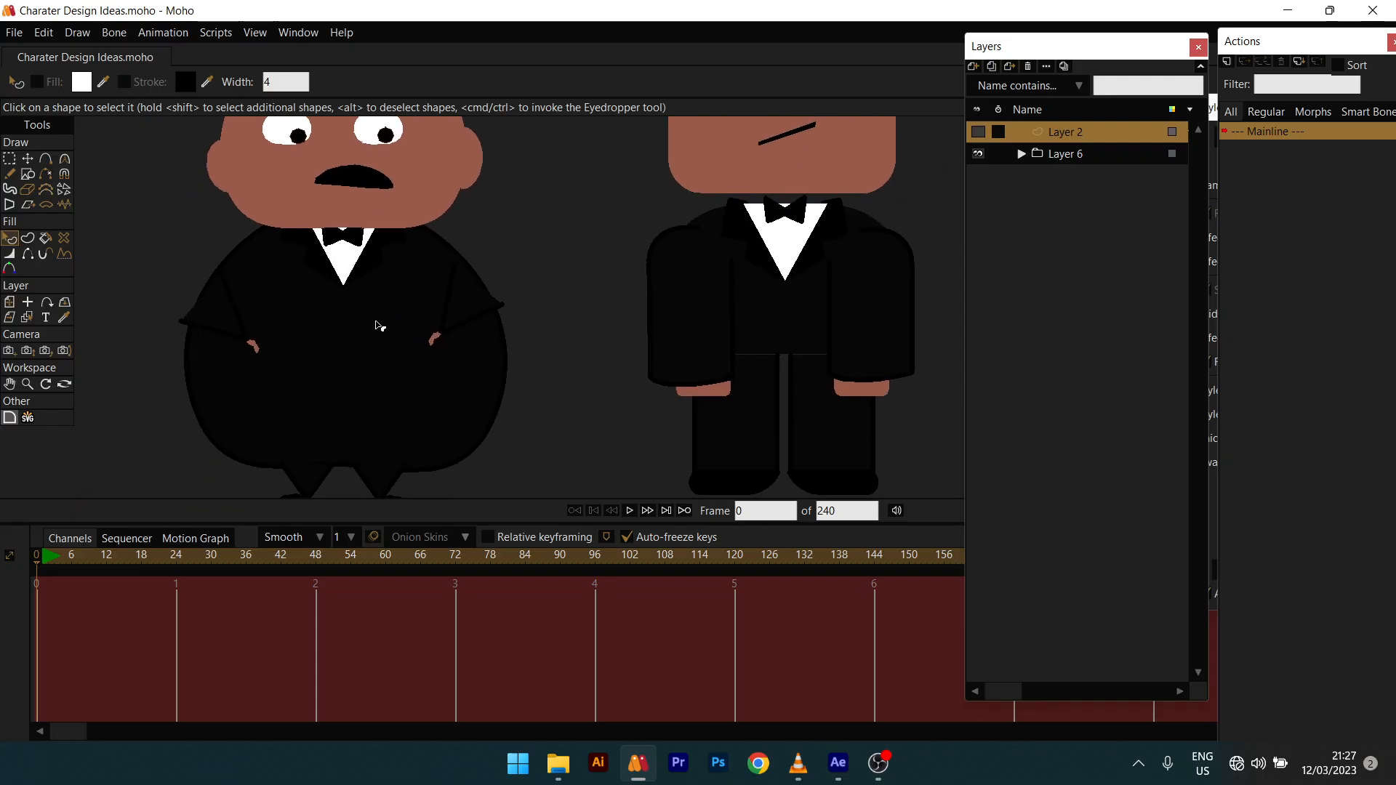
Step: Try moving the round character's body shape away from its arms and legs with Transform Points, and undo the move
{"action": "right_click", "coordinate": [379, 345], "text": "alt"}
{"action": "left_click", "coordinate": [26, 161]}
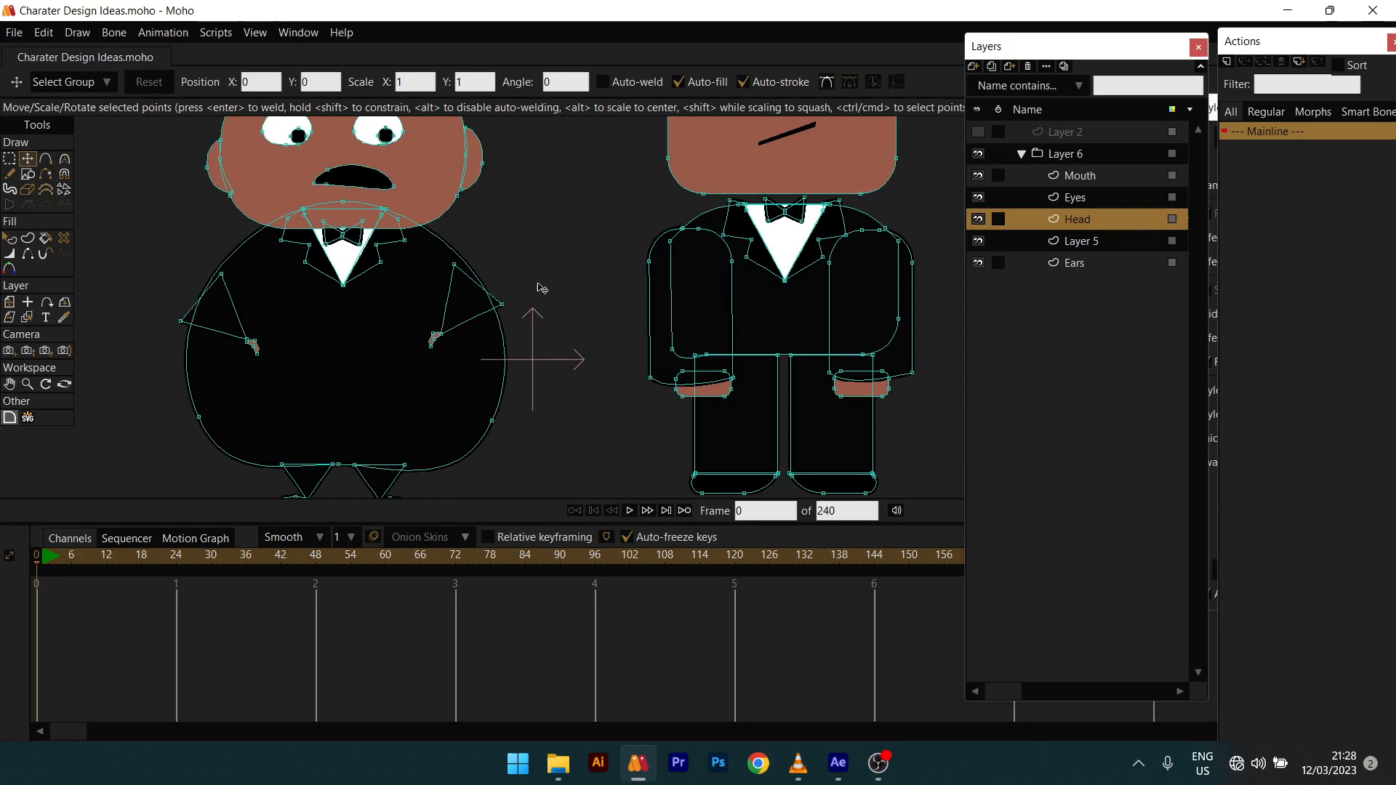
{"action": "left_click", "coordinate": [371, 353]}
{"action": "left_click_drag", "start_coordinate": [365, 370], "coordinate": [224, 322]}
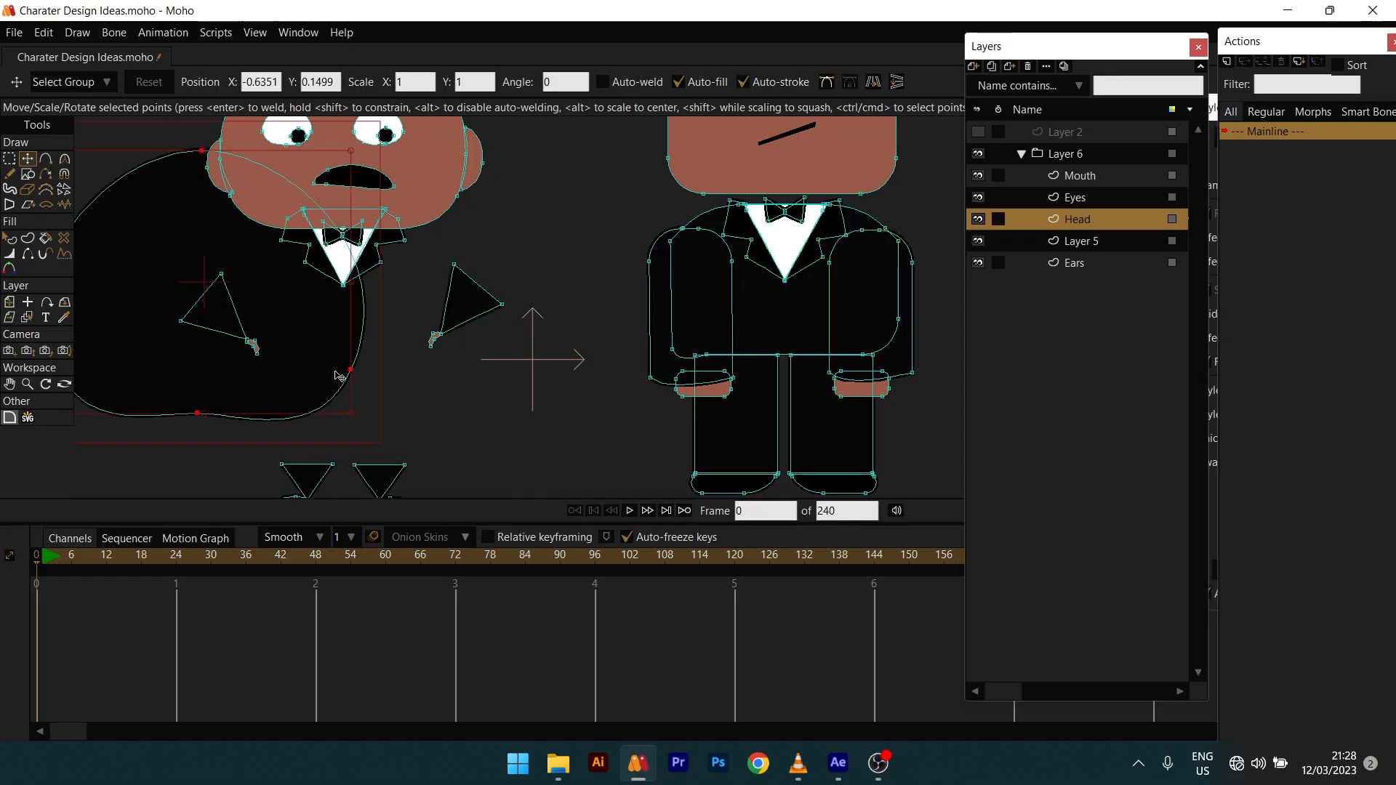
{"action": "key", "text": "ctrl+z"}
Step: Select the round character's triangular arm shape and examine how the characters are built from simple outlines
{"action": "left_click", "coordinate": [248, 297], "text": "ctrl"}
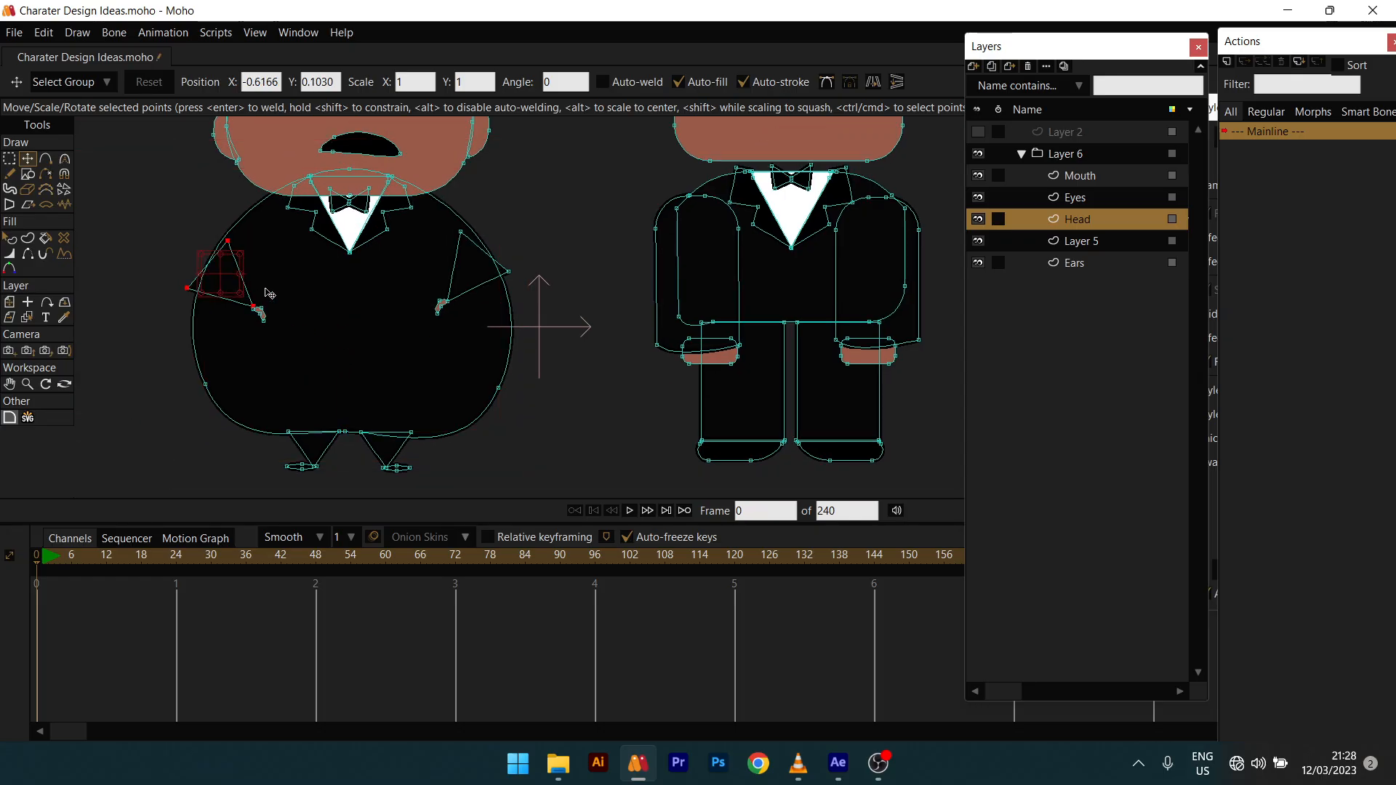
{"action": "left_click_drag", "start_coordinate": [275, 342], "coordinate": [296, 433]}
{"action": "scroll", "coordinate": [385, 281], "scroll_direction": "down", "scroll_amount": 2}
{"action": "left_click_drag", "start_coordinate": [385, 283], "coordinate": [387, 251]}
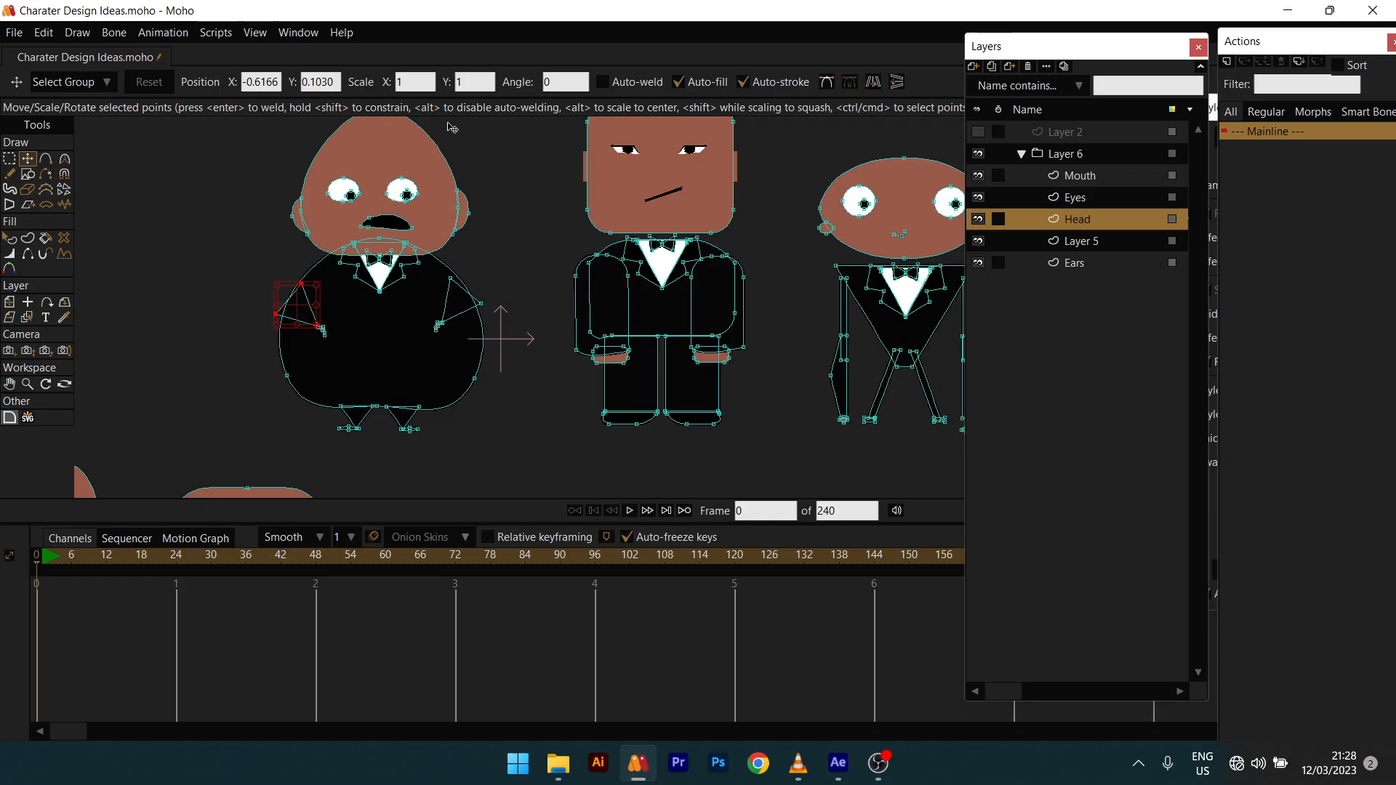
{"action": "scroll", "coordinate": [391, 243], "scroll_direction": "up", "scroll_amount": 2}
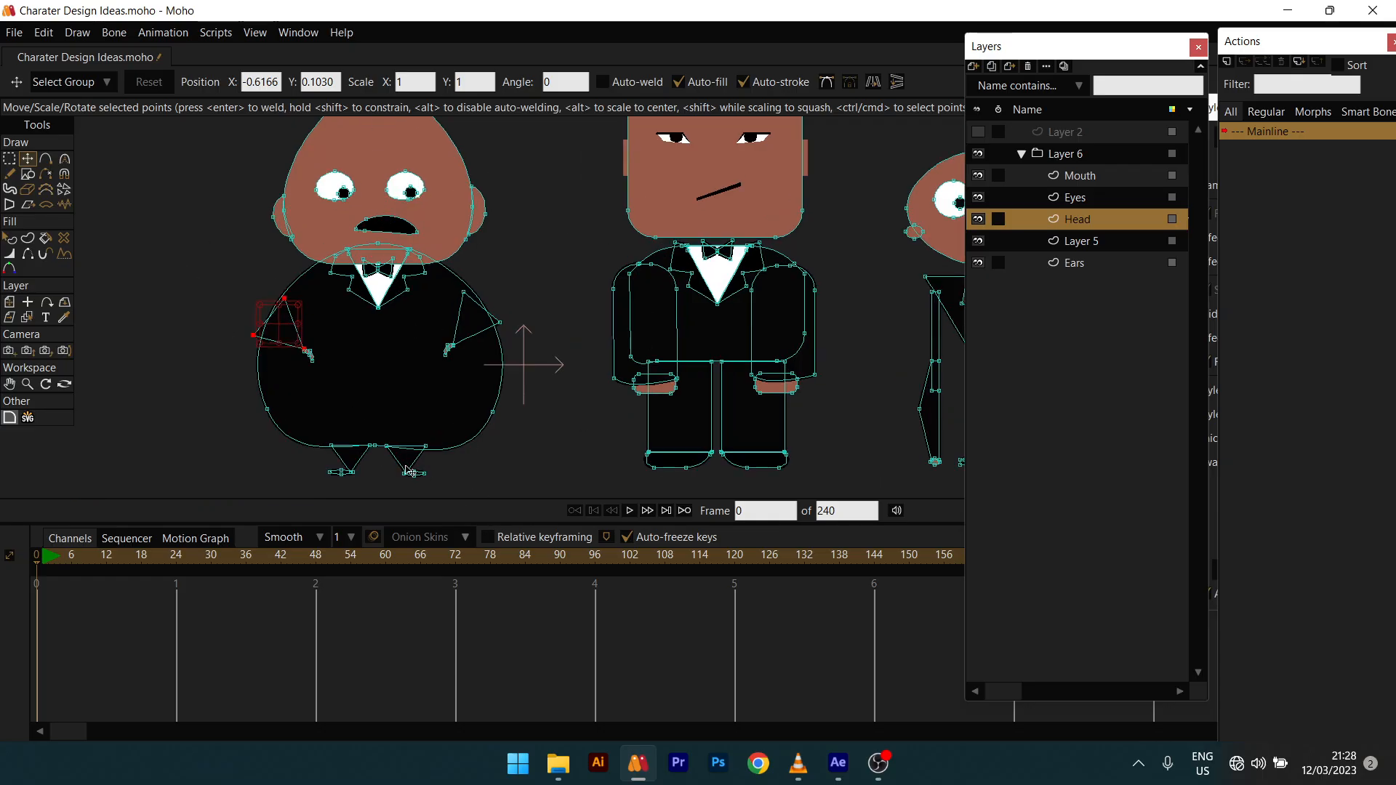
{"action": "scroll", "coordinate": [360, 482], "scroll_direction": "up", "scroll_amount": 2}
{"action": "scroll", "coordinate": [469, 451], "scroll_direction": "down", "scroll_amount": 3}
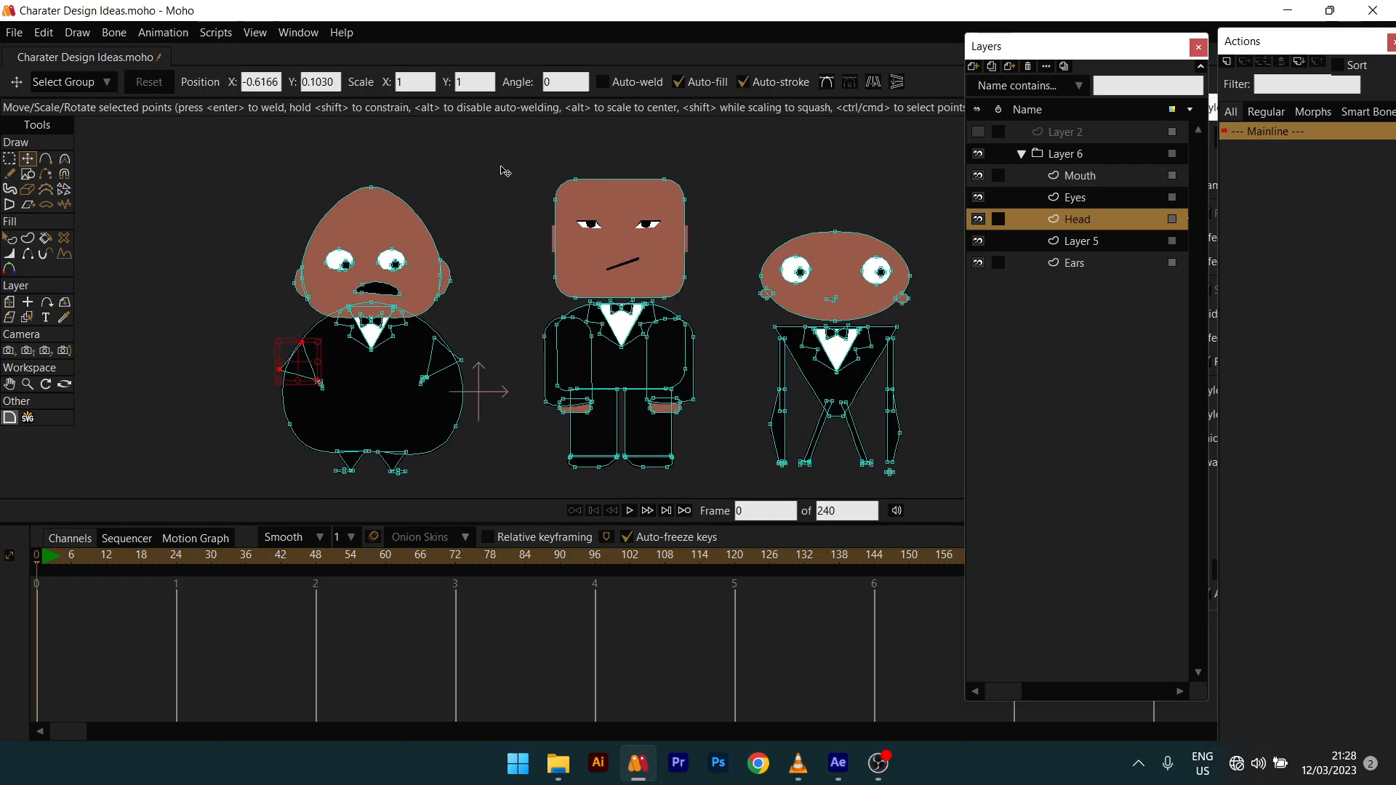
{"action": "scroll", "coordinate": [592, 270], "scroll_direction": "up", "scroll_amount": 1}
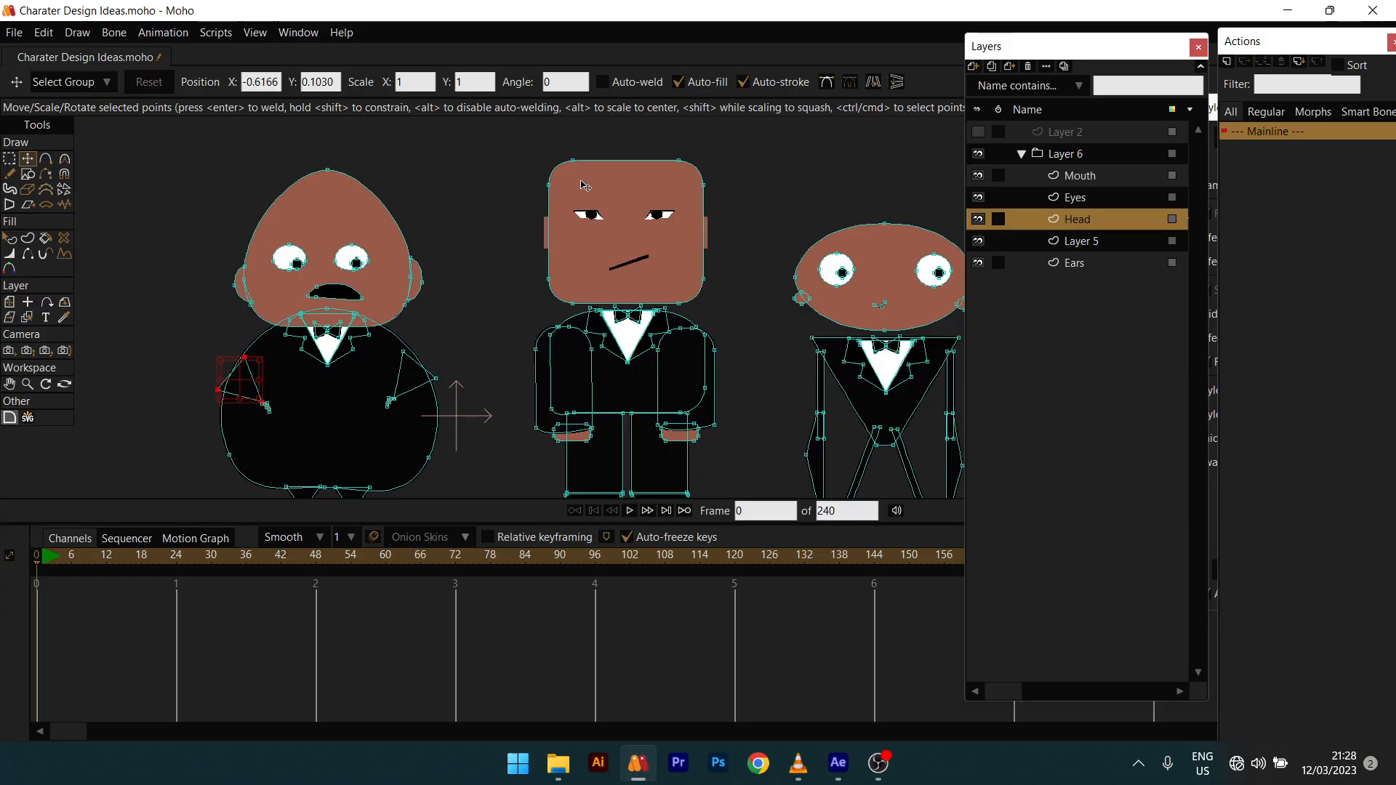
Step: Switch to the Select Shape tool and examine the example characters and the two extra heads without point outlines
{"action": "key", "text": "q"}
{"action": "left_click_drag", "start_coordinate": [648, 277], "coordinate": [613, 224]}
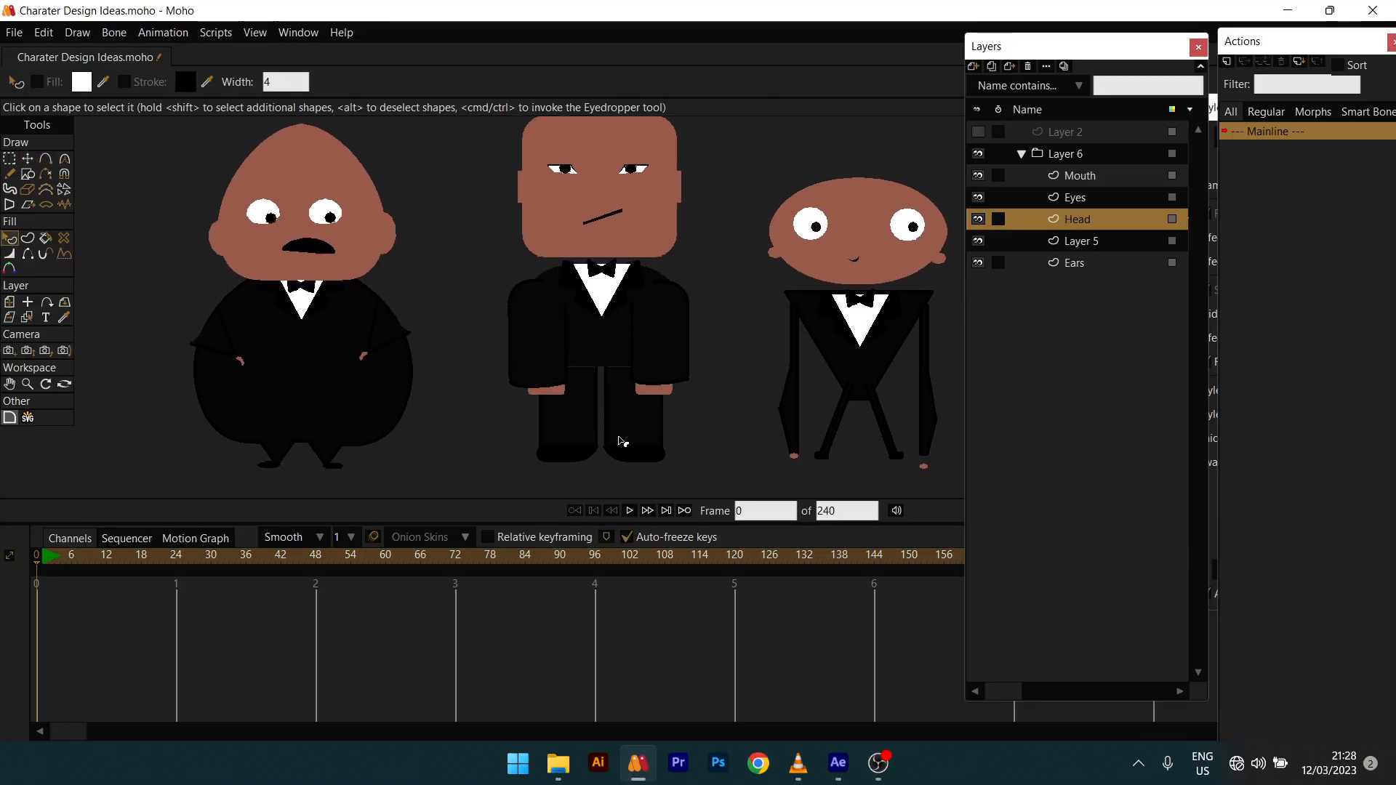
{"action": "left_click_drag", "start_coordinate": [617, 334], "coordinate": [400, 311]}
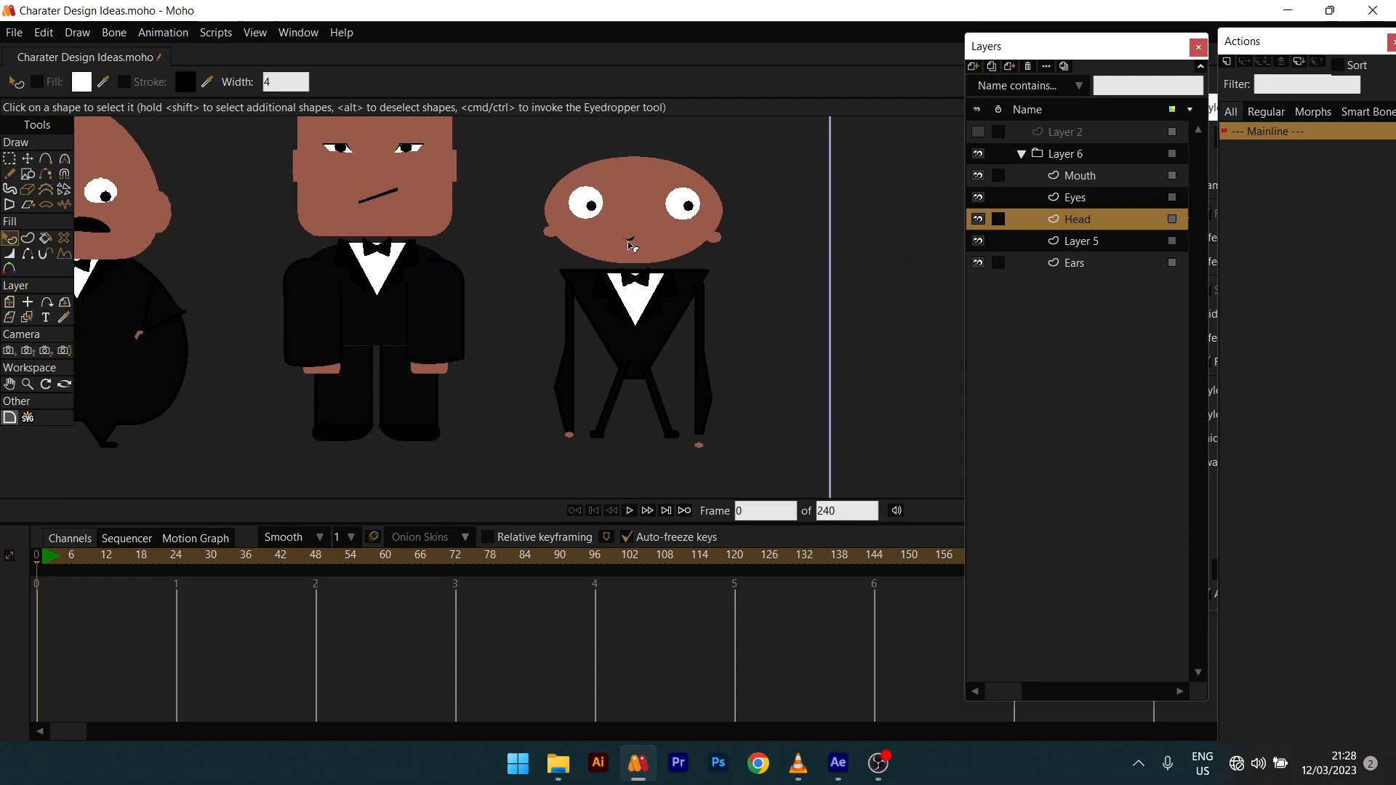
{"action": "left_click_drag", "start_coordinate": [659, 230], "coordinate": [712, 271]}
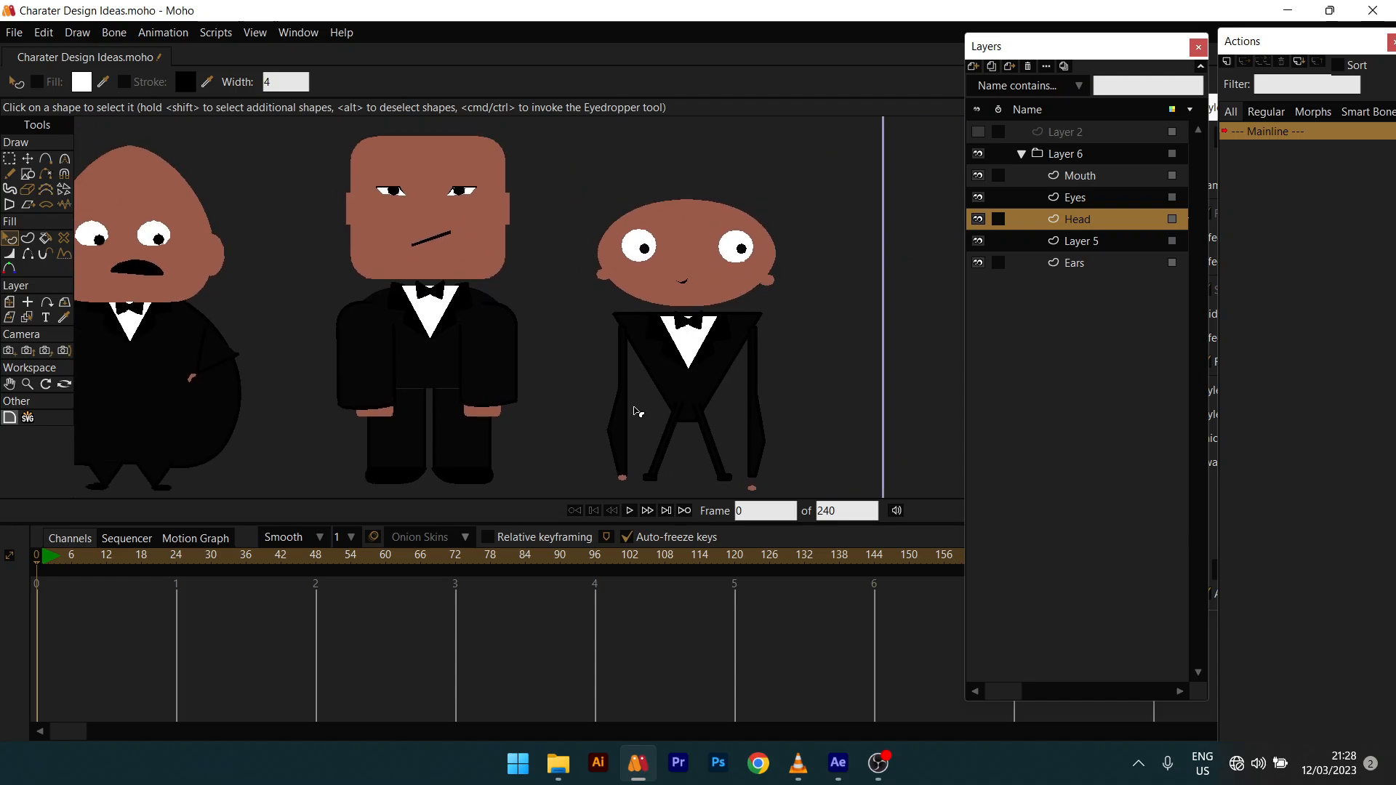
{"action": "left_click_drag", "start_coordinate": [634, 408], "coordinate": [715, 346]}
{"action": "scroll", "coordinate": [736, 315], "scroll_direction": "down", "scroll_amount": 4}
{"action": "left_click_drag", "start_coordinate": [425, 355], "coordinate": [520, 257]}
{"action": "scroll", "coordinate": [520, 257], "scroll_direction": "up", "scroll_amount": 1}
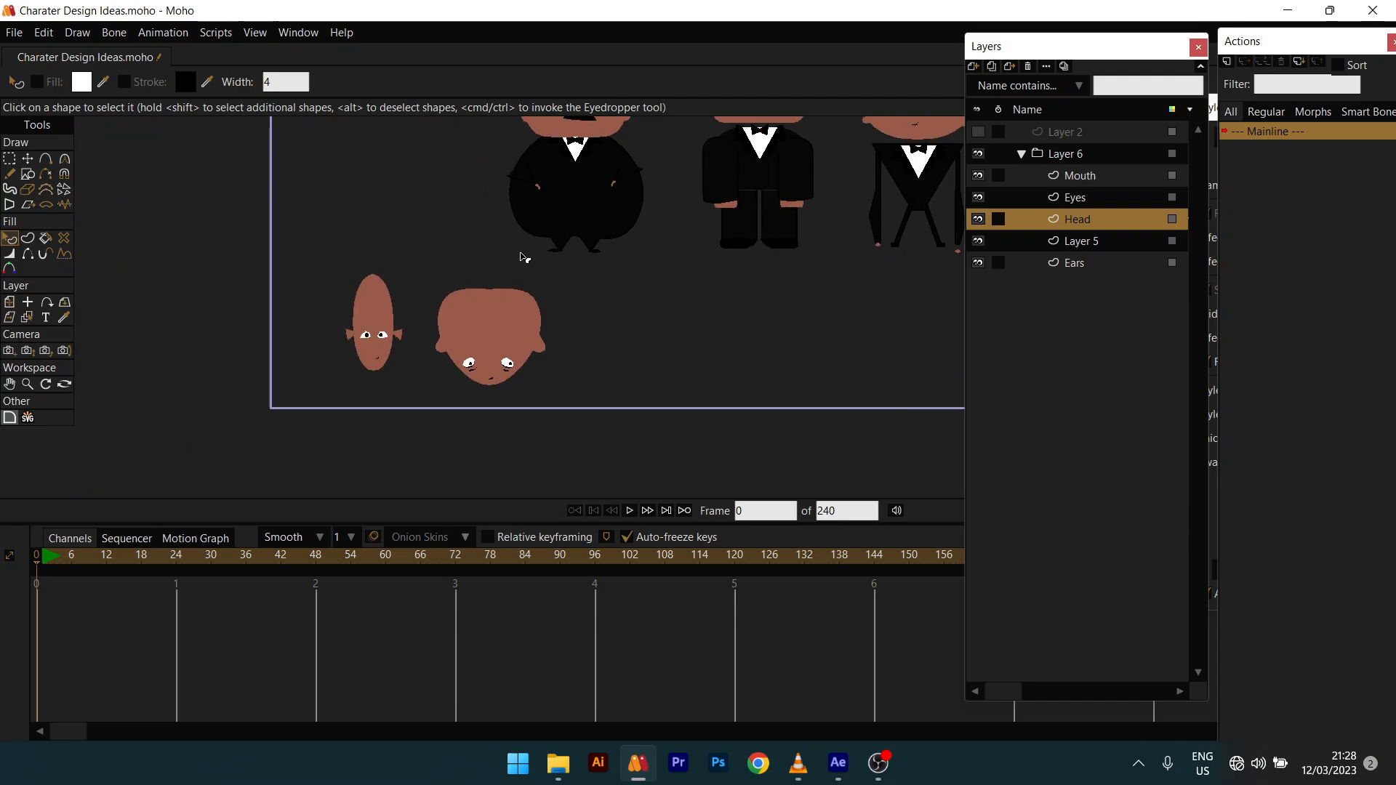
{"action": "scroll", "coordinate": [521, 257], "scroll_direction": "up", "scroll_amount": 1}
{"action": "scroll", "coordinate": [507, 309], "scroll_direction": "down", "scroll_amount": 2}
{"action": "left_click_drag", "start_coordinate": [732, 171], "coordinate": [685, 206]}
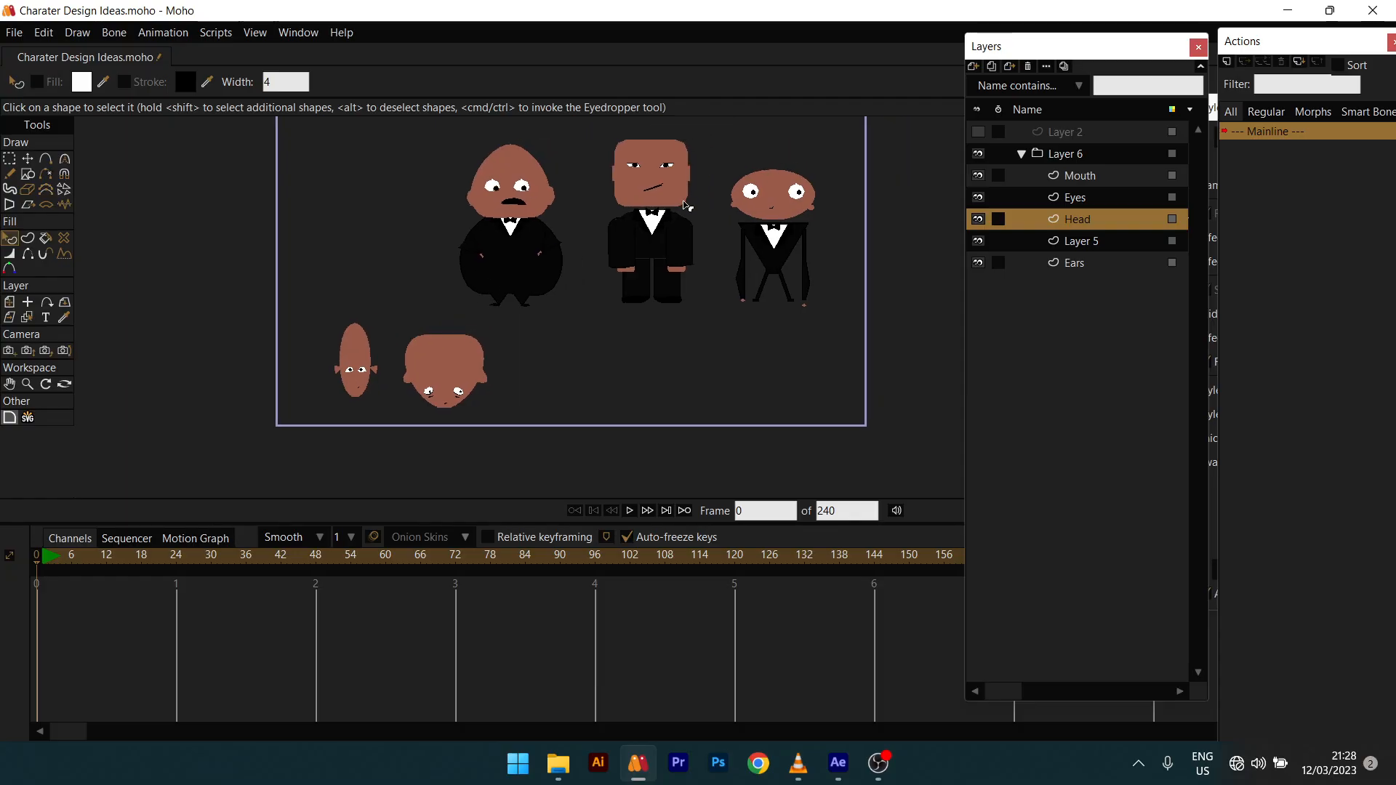
{"action": "left_click_drag", "start_coordinate": [576, 191], "coordinate": [551, 262]}
{"action": "scroll", "coordinate": [549, 254], "scroll_direction": "up", "scroll_amount": 1}
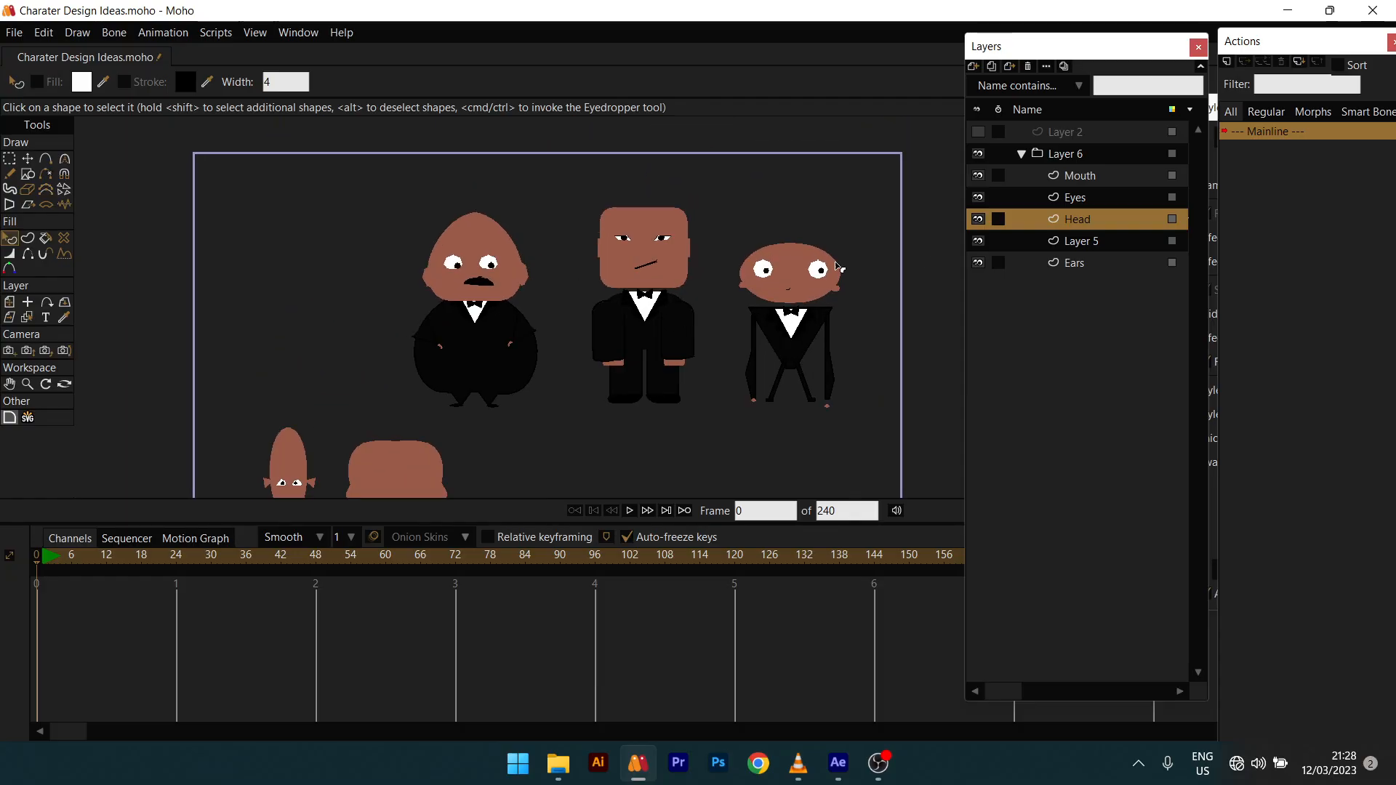
Step: Collapse and hide the Layer 6 group, and show Layer 2 with the round head again
{"action": "left_click", "coordinate": [1021, 152]}
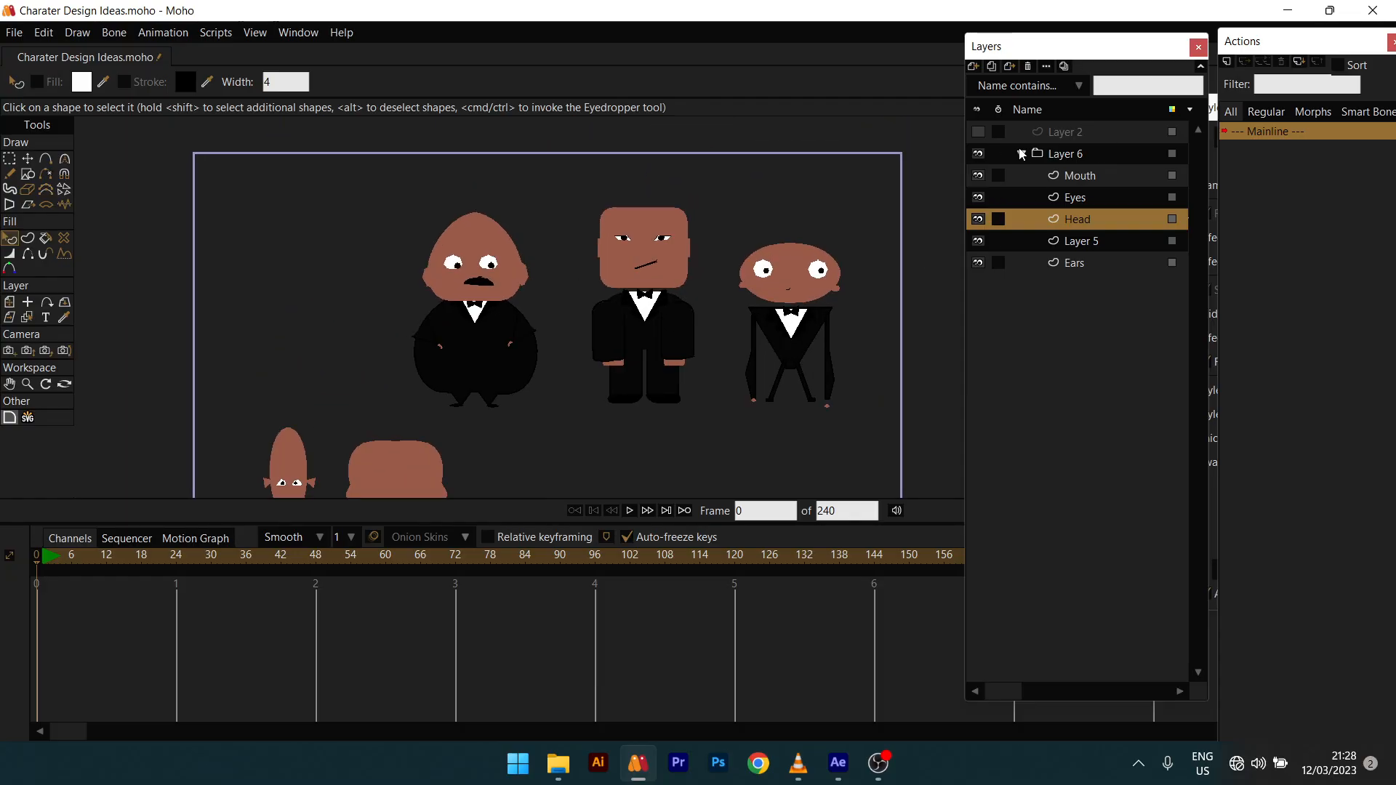
{"action": "left_click", "coordinate": [977, 153]}
{"action": "left_click", "coordinate": [977, 132]}
{"action": "scroll", "coordinate": [531, 338], "scroll_direction": "up", "scroll_amount": 1}
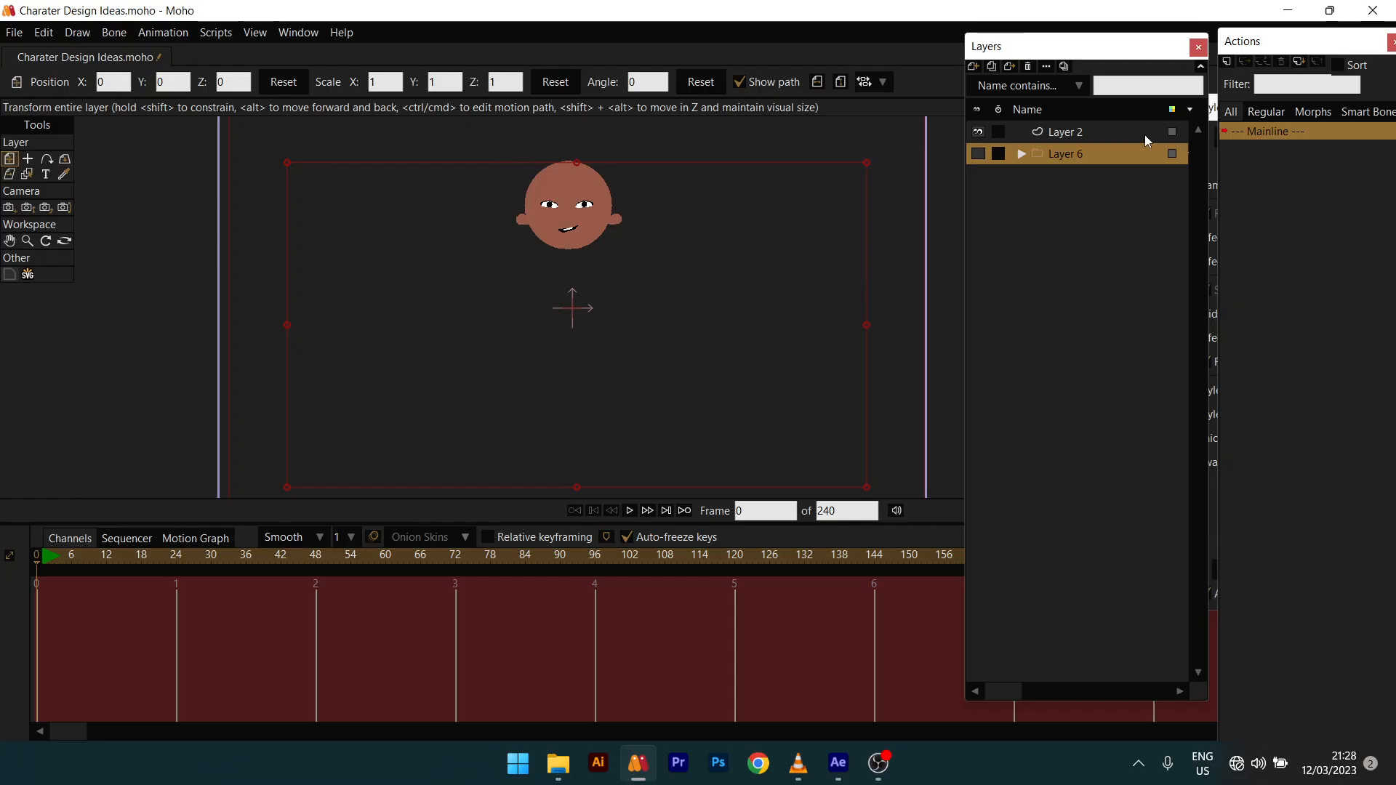
Step: Rename Layer 2 as Head
{"action": "left_click", "coordinate": [1066, 133]}
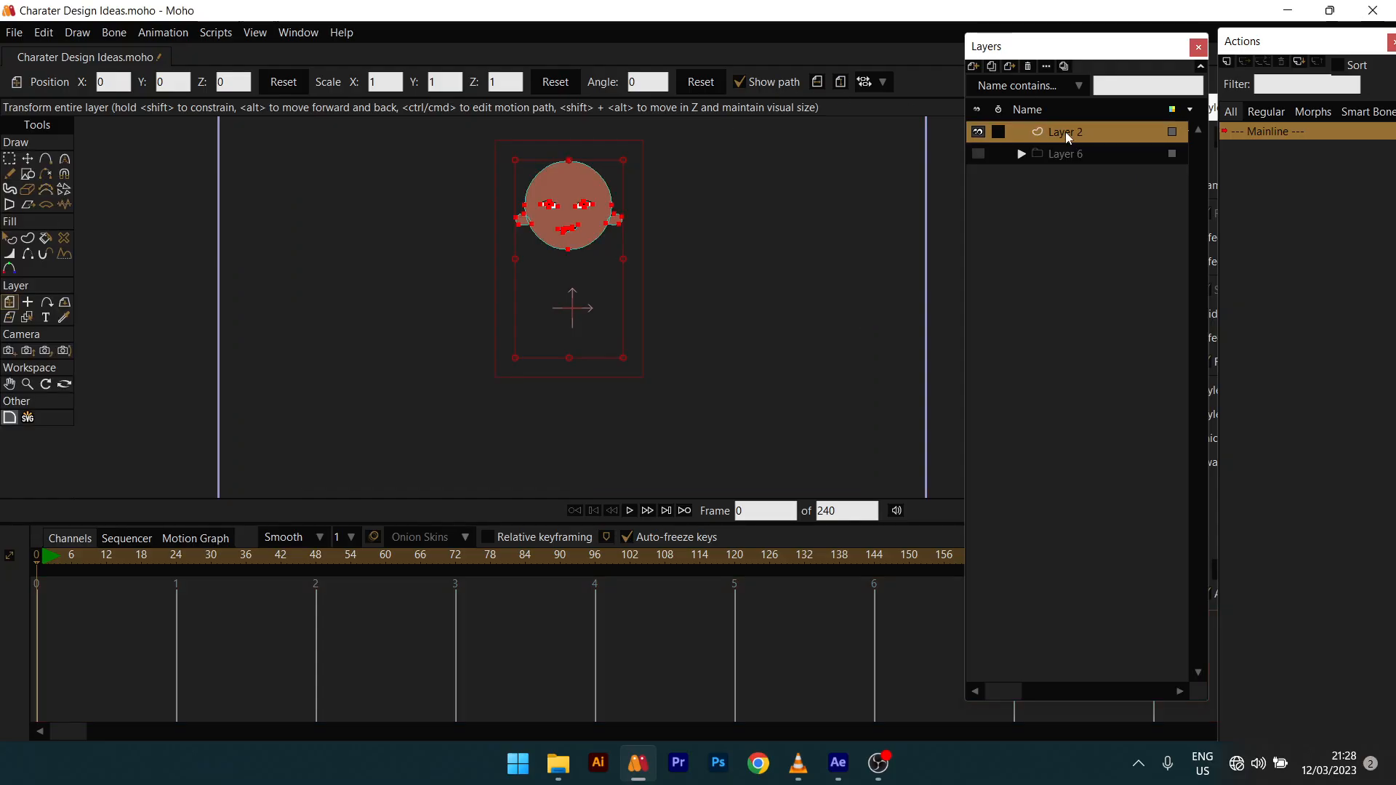
{"action": "left_click", "coordinate": [1066, 132]}
{"action": "type", "text": "Head"}
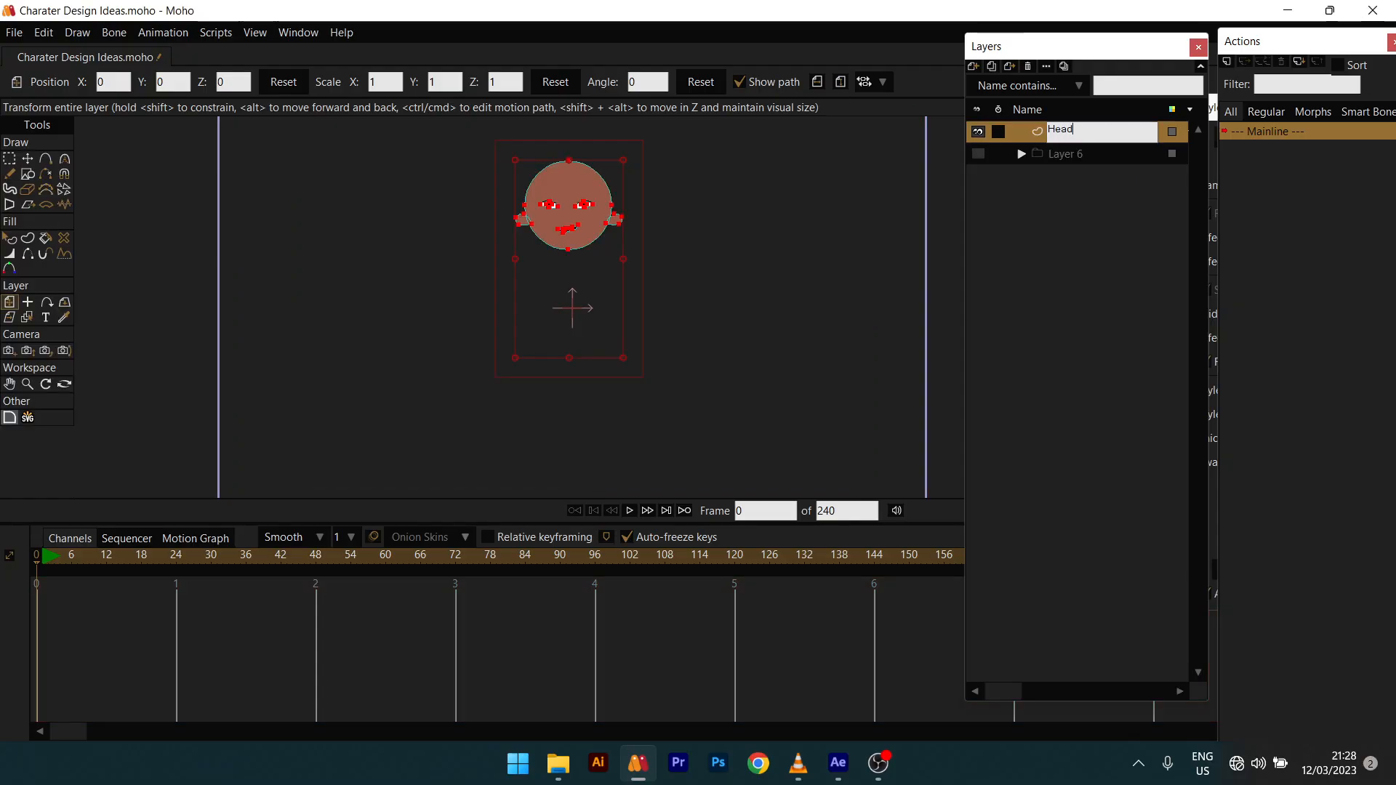
{"action": "key", "text": "Return"}
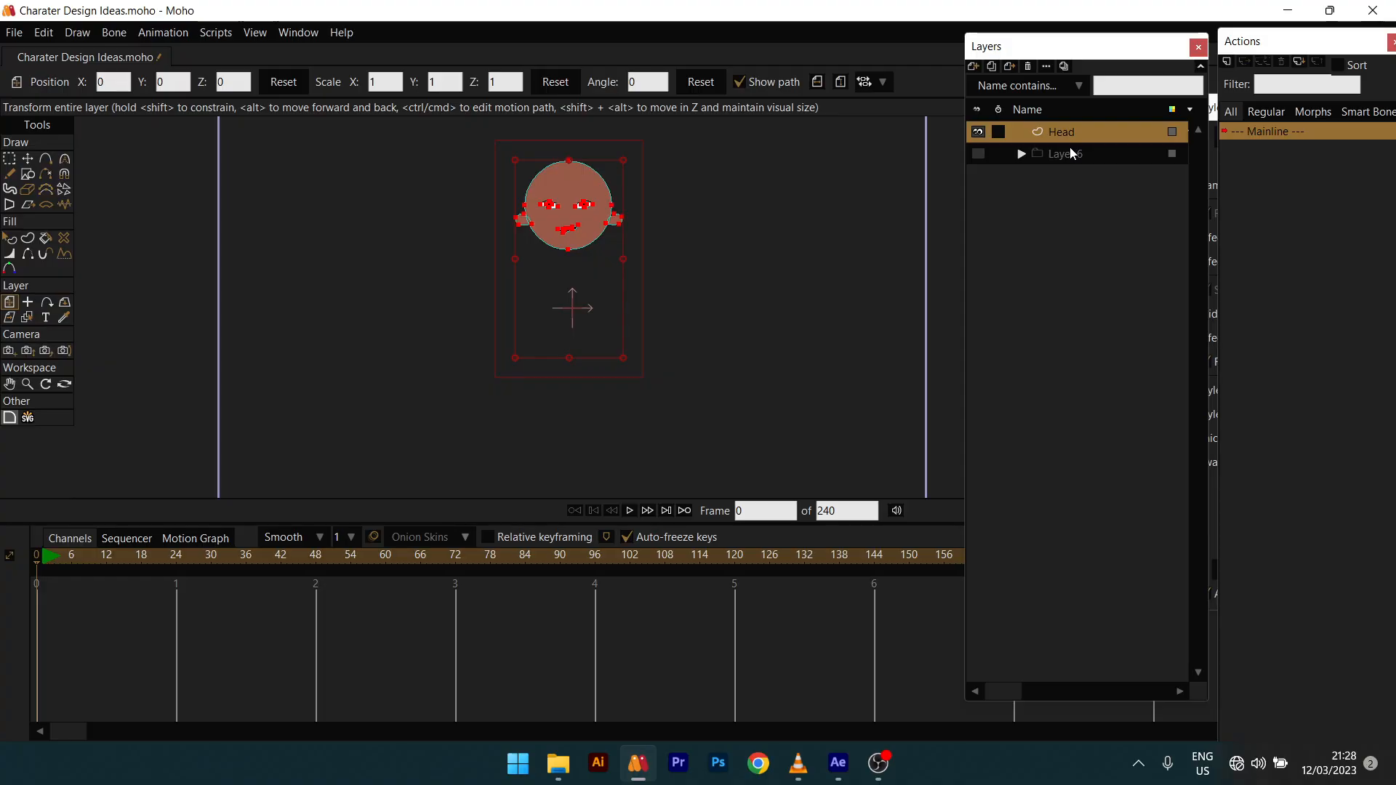
Step: Add a new vector layer above the Head layer and name it Torso
{"action": "key", "text": "q"}
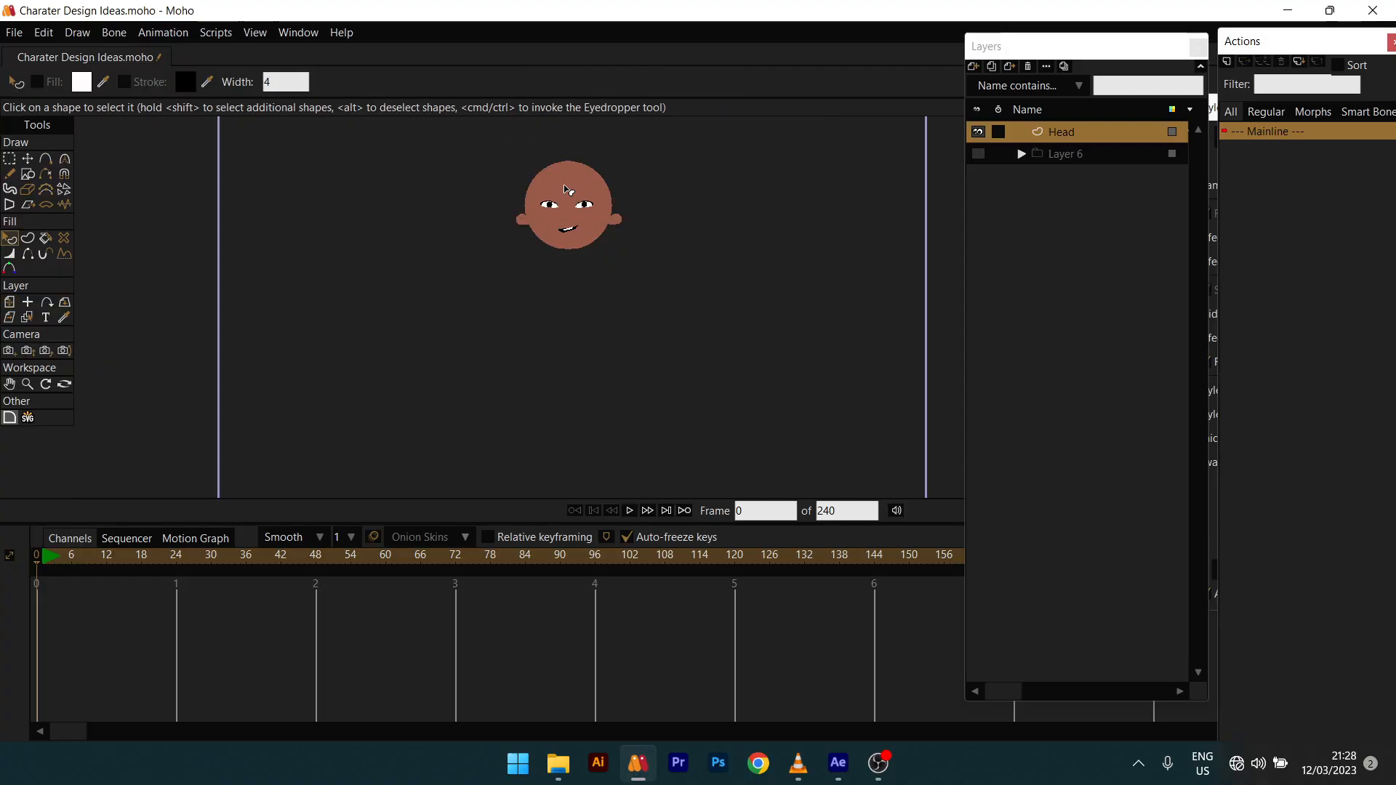
{"action": "left_click_drag", "start_coordinate": [571, 190], "coordinate": [587, 222]}
{"action": "left_click", "coordinate": [975, 66]}
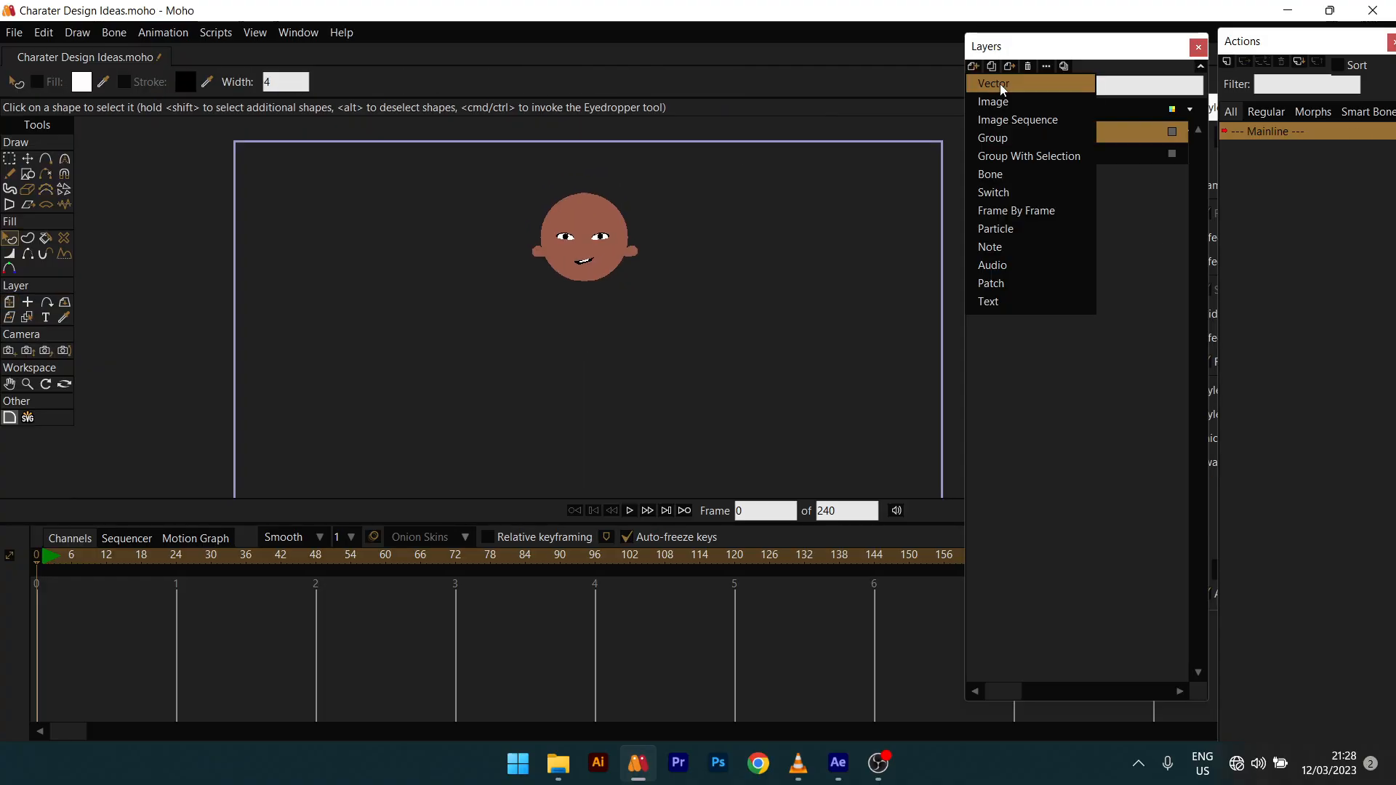
{"action": "left_click", "coordinate": [1001, 87]}
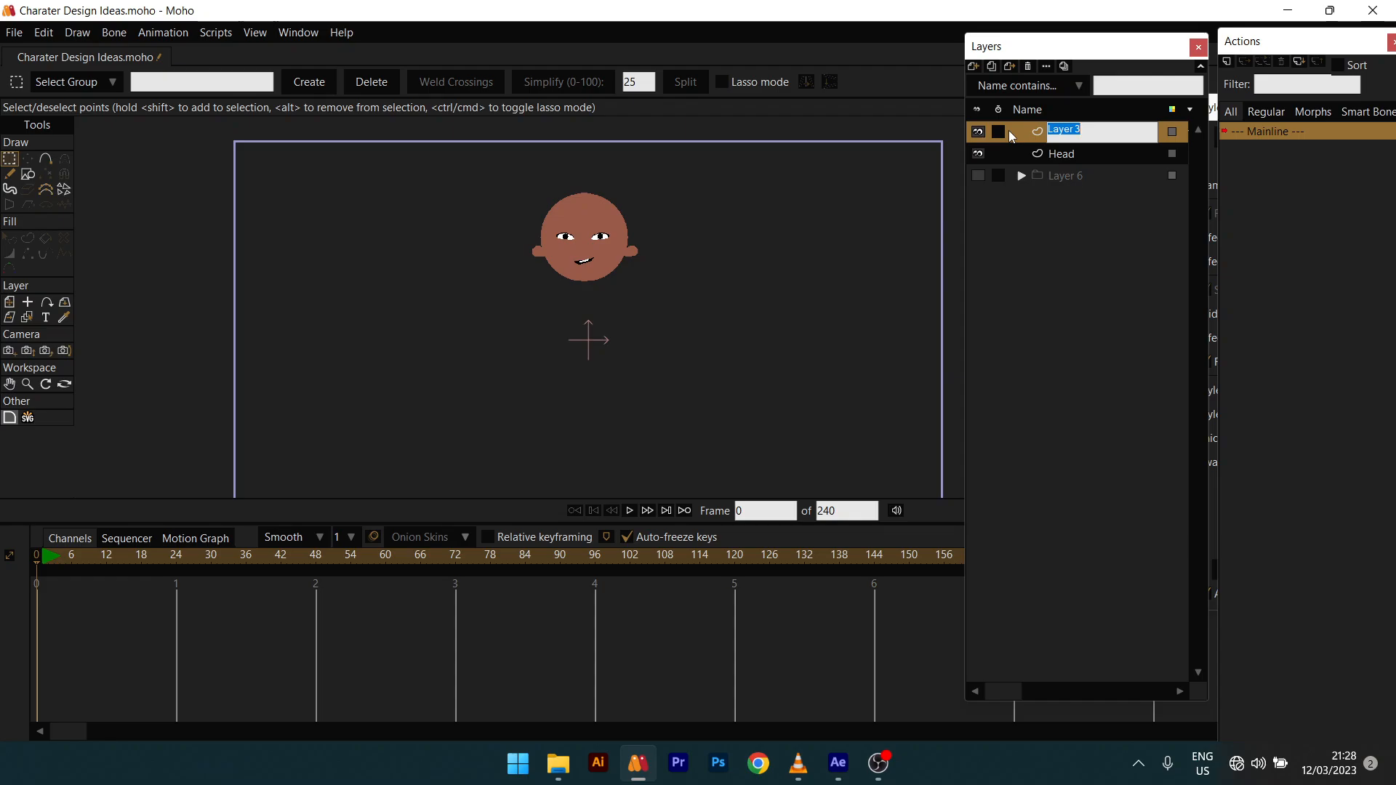
{"action": "type", "text": "Torso"}
{"action": "left_click", "coordinate": [1010, 129]}
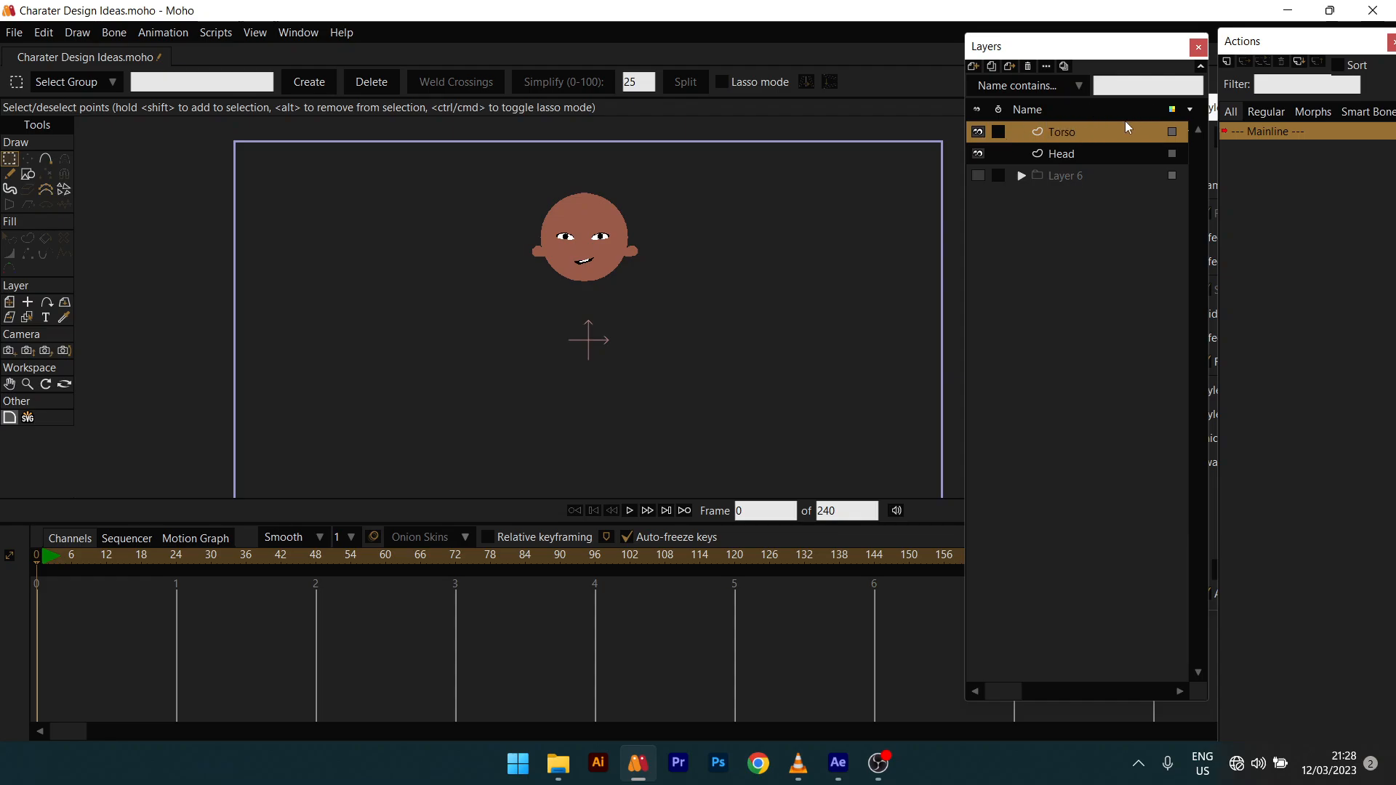
Step: Draw a tall, filled white rectangle on the Torso layer directly below the round head
{"action": "scroll", "coordinate": [604, 268], "scroll_direction": "up", "scroll_amount": 2}
{"action": "scroll", "coordinate": [572, 309], "scroll_direction": "down", "scroll_amount": 1}
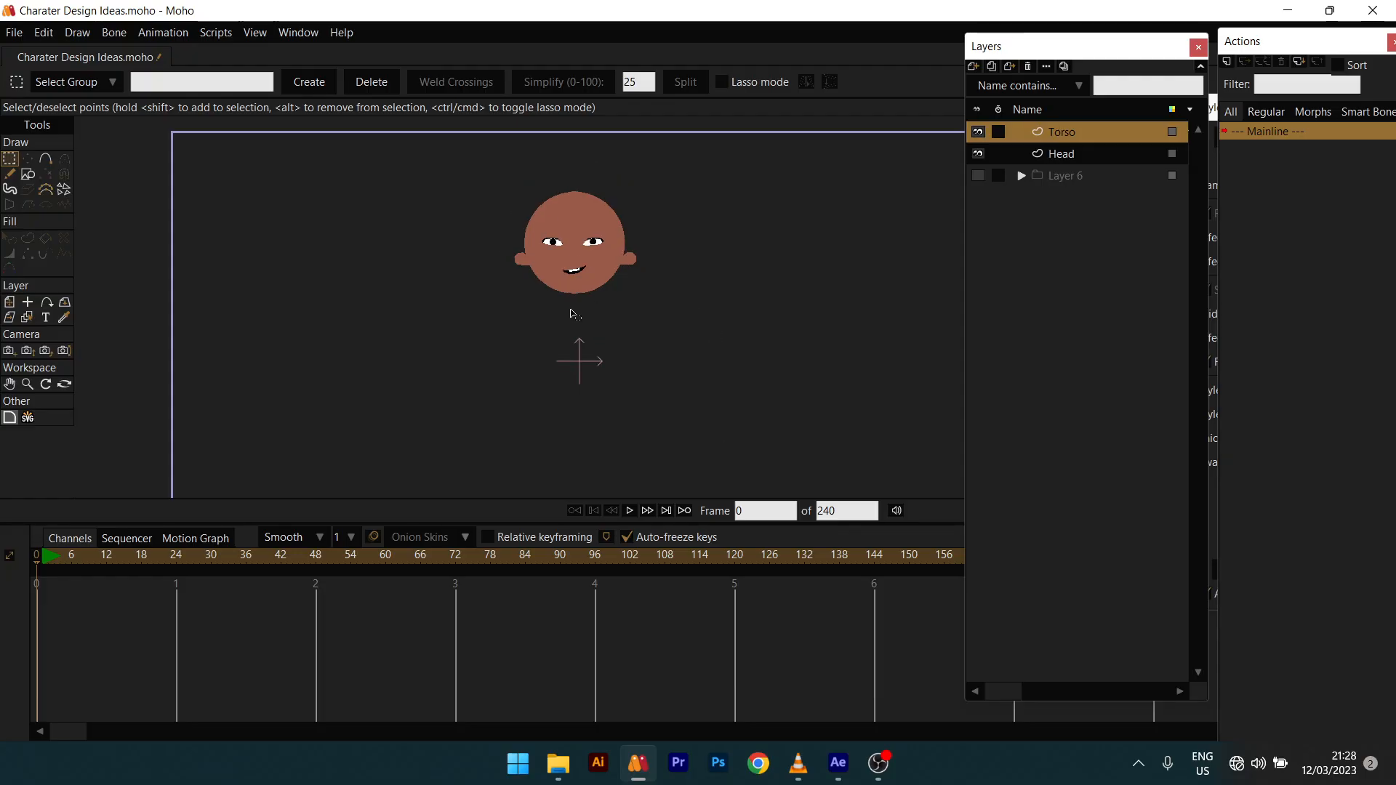
{"action": "left_click_drag", "start_coordinate": [477, 299], "coordinate": [483, 270]}
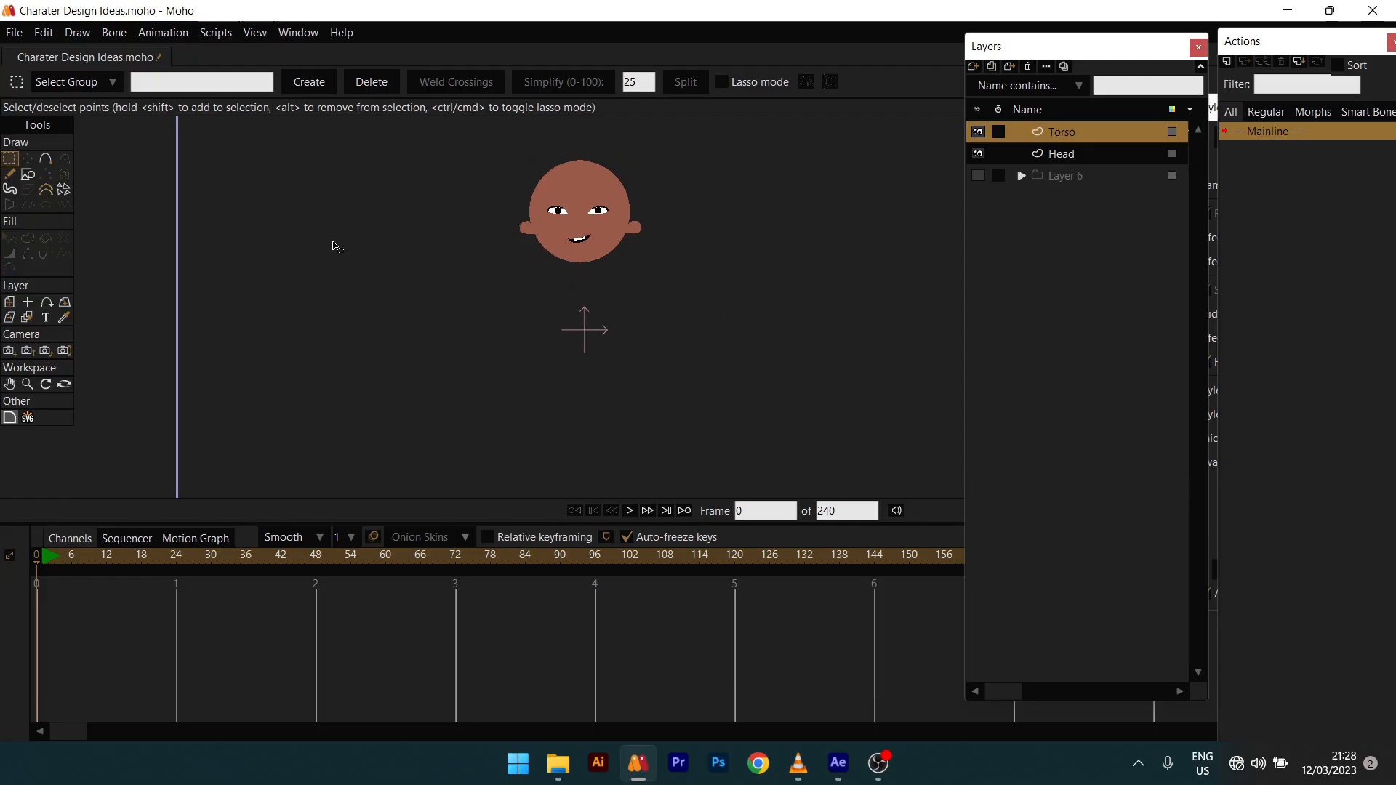
{"action": "scroll", "coordinate": [610, 291], "scroll_direction": "down", "scroll_amount": 2}
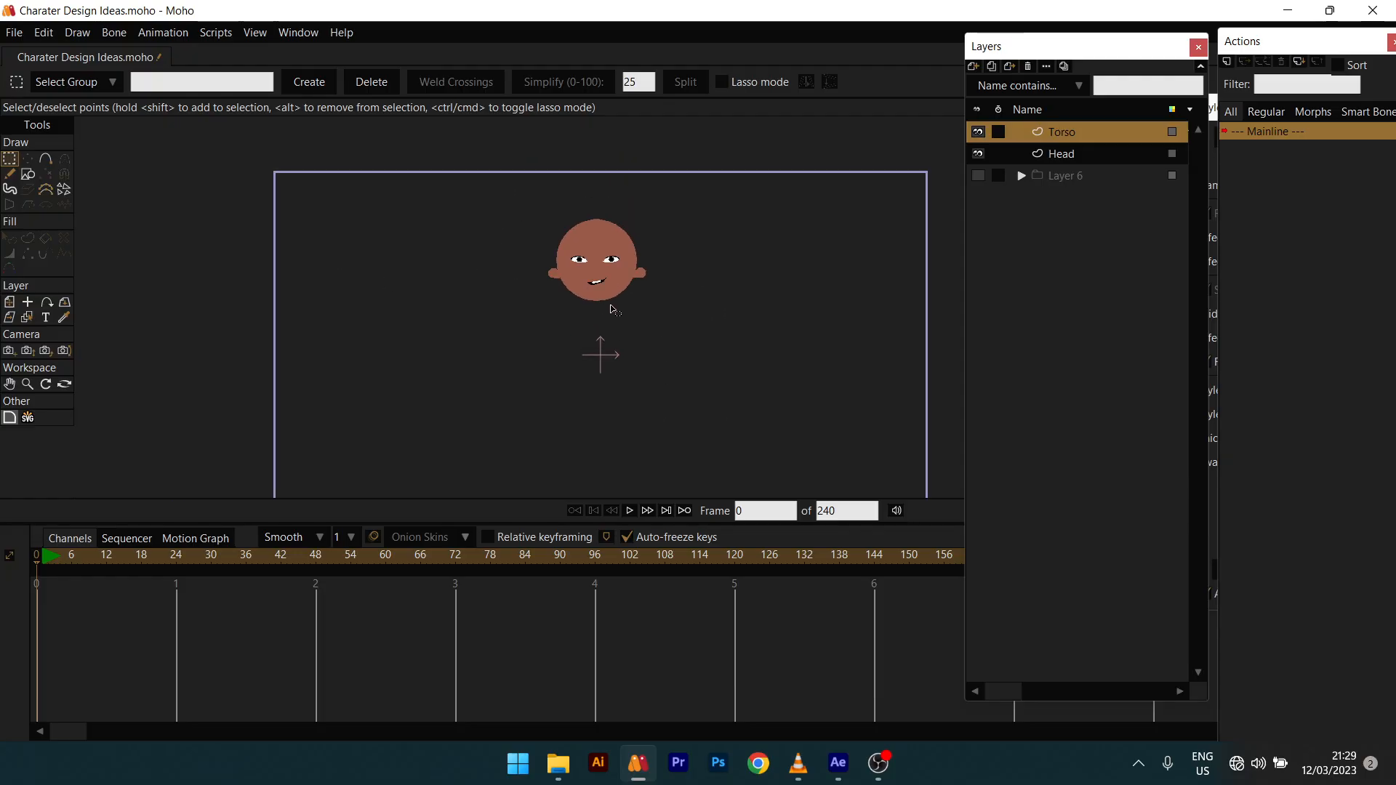
{"action": "left_click_drag", "start_coordinate": [611, 306], "coordinate": [625, 260]}
{"action": "scroll", "coordinate": [625, 260], "scroll_direction": "up", "scroll_amount": 2}
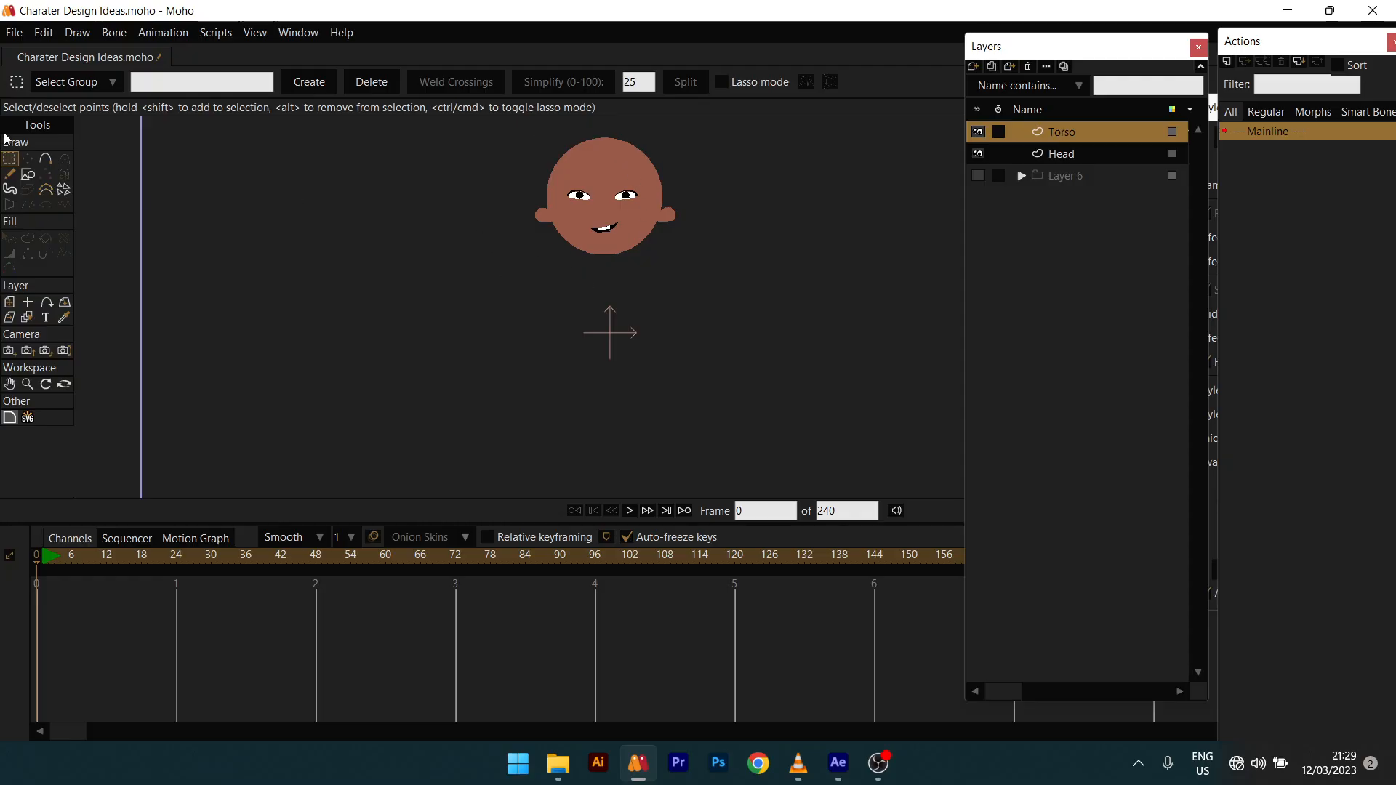
{"action": "left_click", "coordinate": [28, 174]}
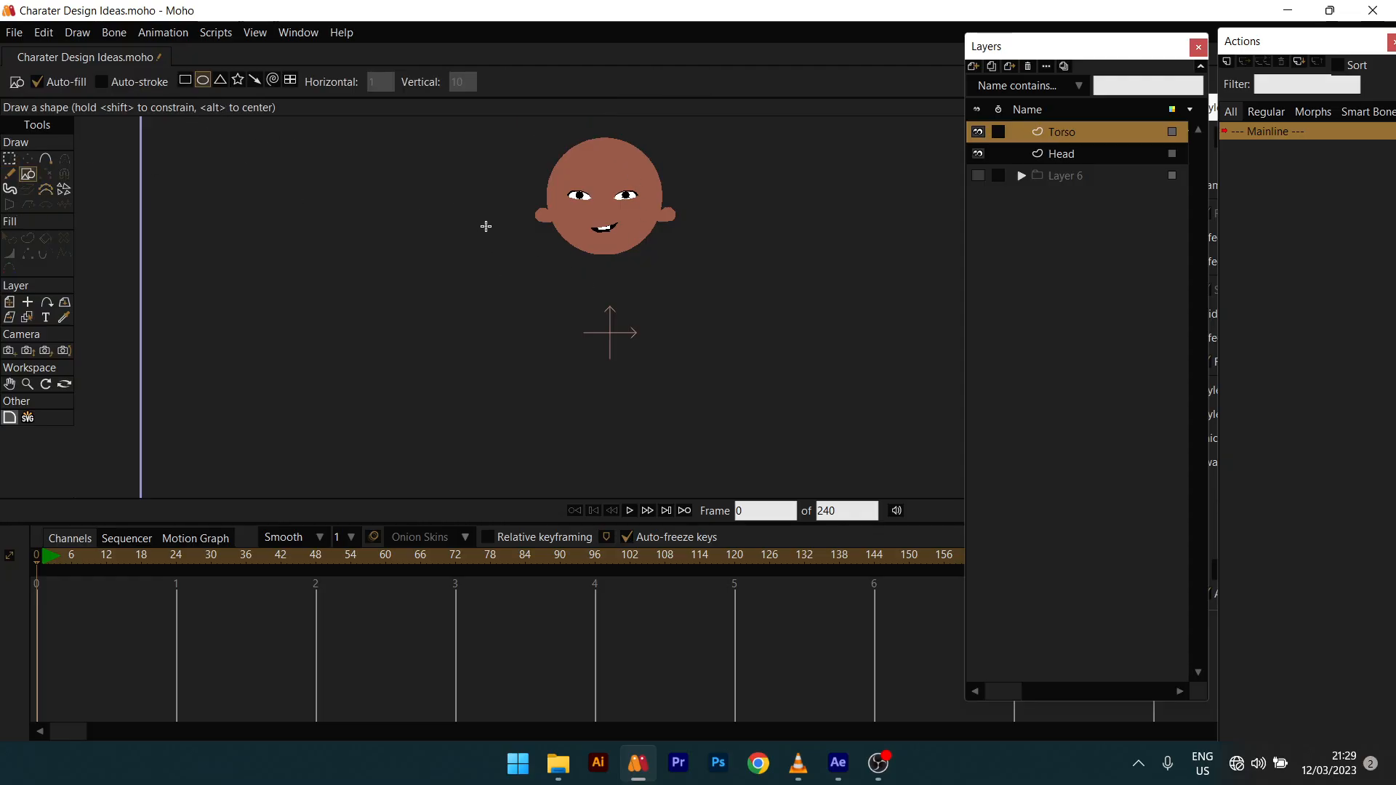
{"action": "left_click", "coordinate": [182, 78]}
{"action": "left_click_drag", "start_coordinate": [578, 251], "coordinate": [563, 231]}
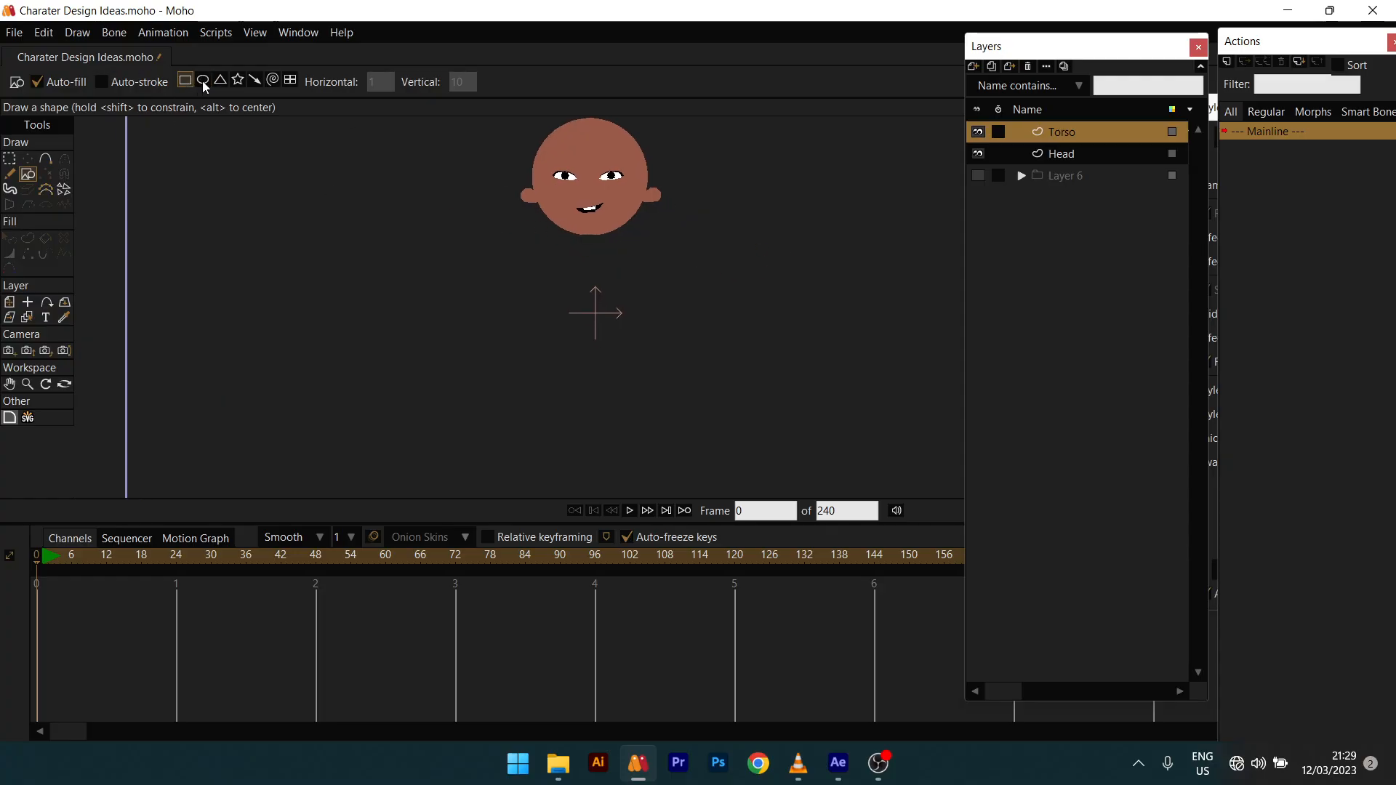
{"action": "mouse_move", "coordinate": [553, 230]}
{"action": "left_mouse_down"}
{"action": "mouse_move", "coordinate": [655, 340]}
{"action": "mouse_move", "coordinate": [644, 365]}
{"action": "mouse_move", "coordinate": [636, 351]}
{"action": "left_mouse_up"}
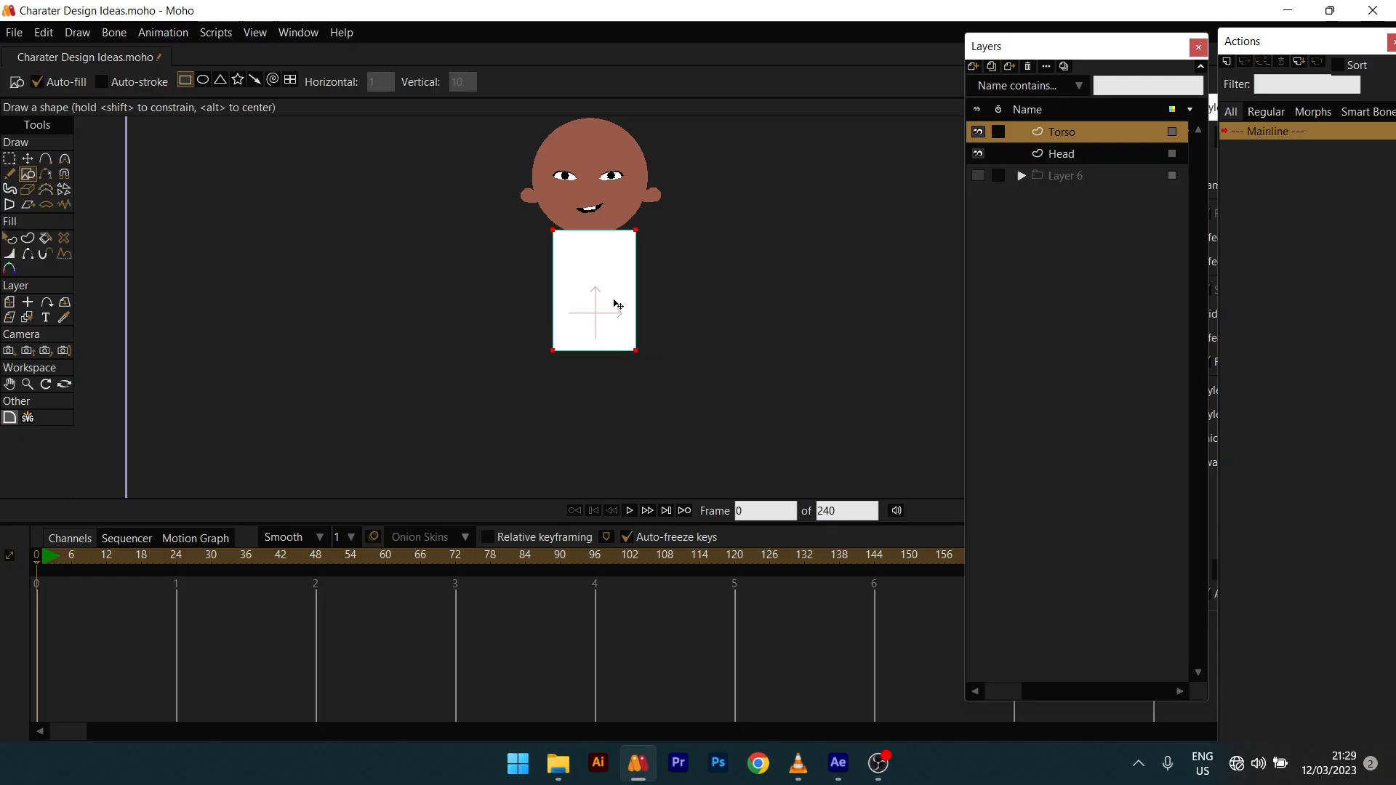
Step: Center the torso rectangle just beneath the head and narrow its bottom edge so the sides taper
{"action": "key", "text": "t"}
{"action": "left_click_drag", "start_coordinate": [618, 304], "coordinate": [613, 311]}
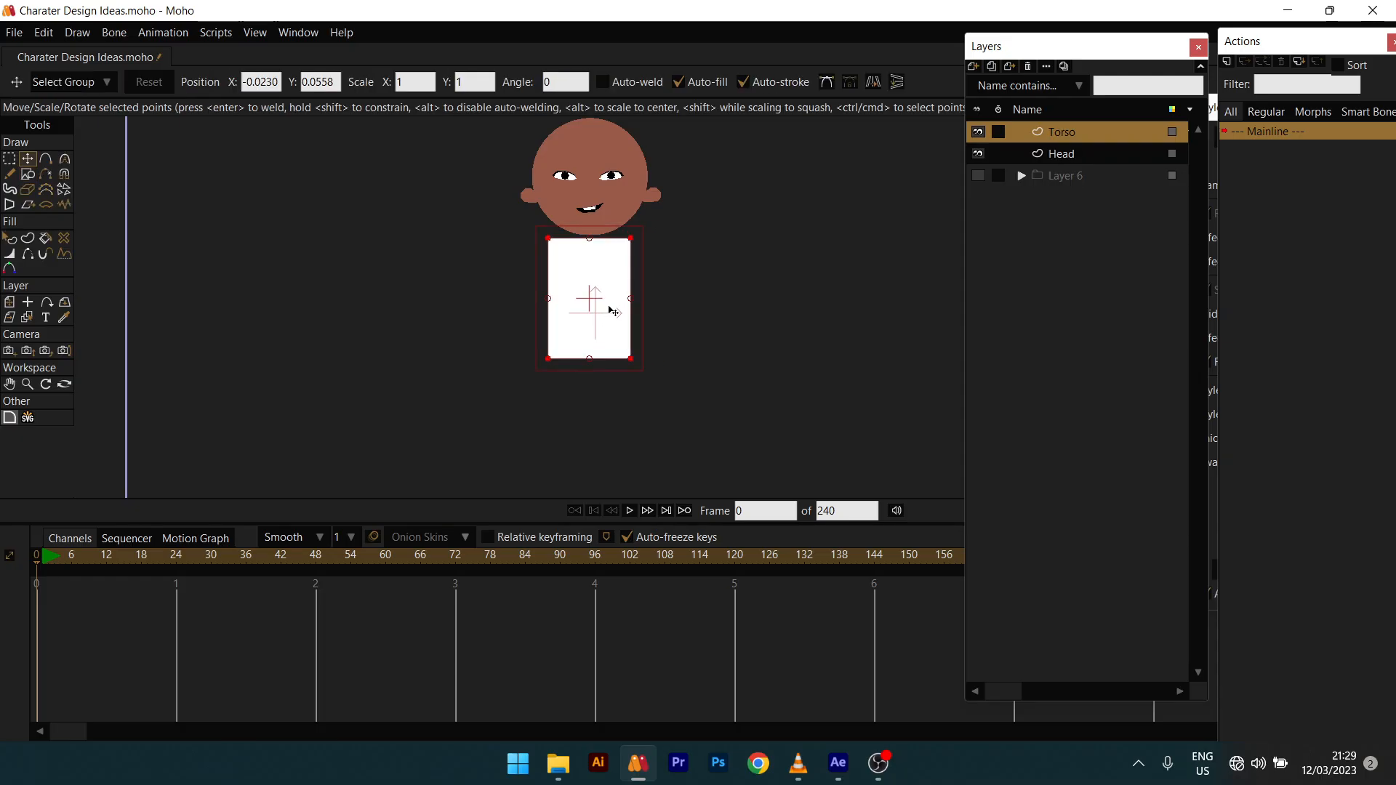
{"action": "left_click_drag", "start_coordinate": [498, 315], "coordinate": [582, 336]}
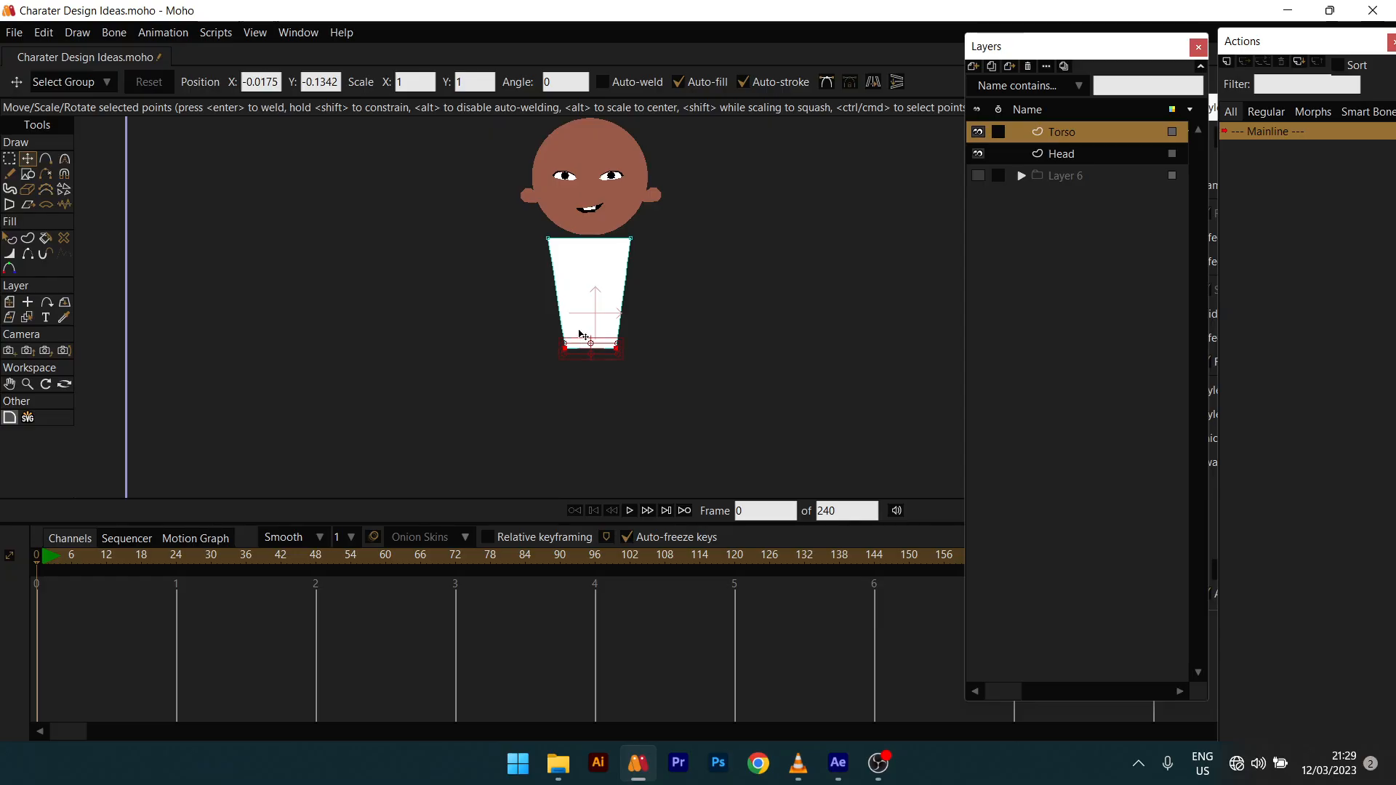
Step: Add a smooth point, without sharp corners, midway along the torso's top edge and lower the two shoulder corners
{"action": "key", "text": "a"}
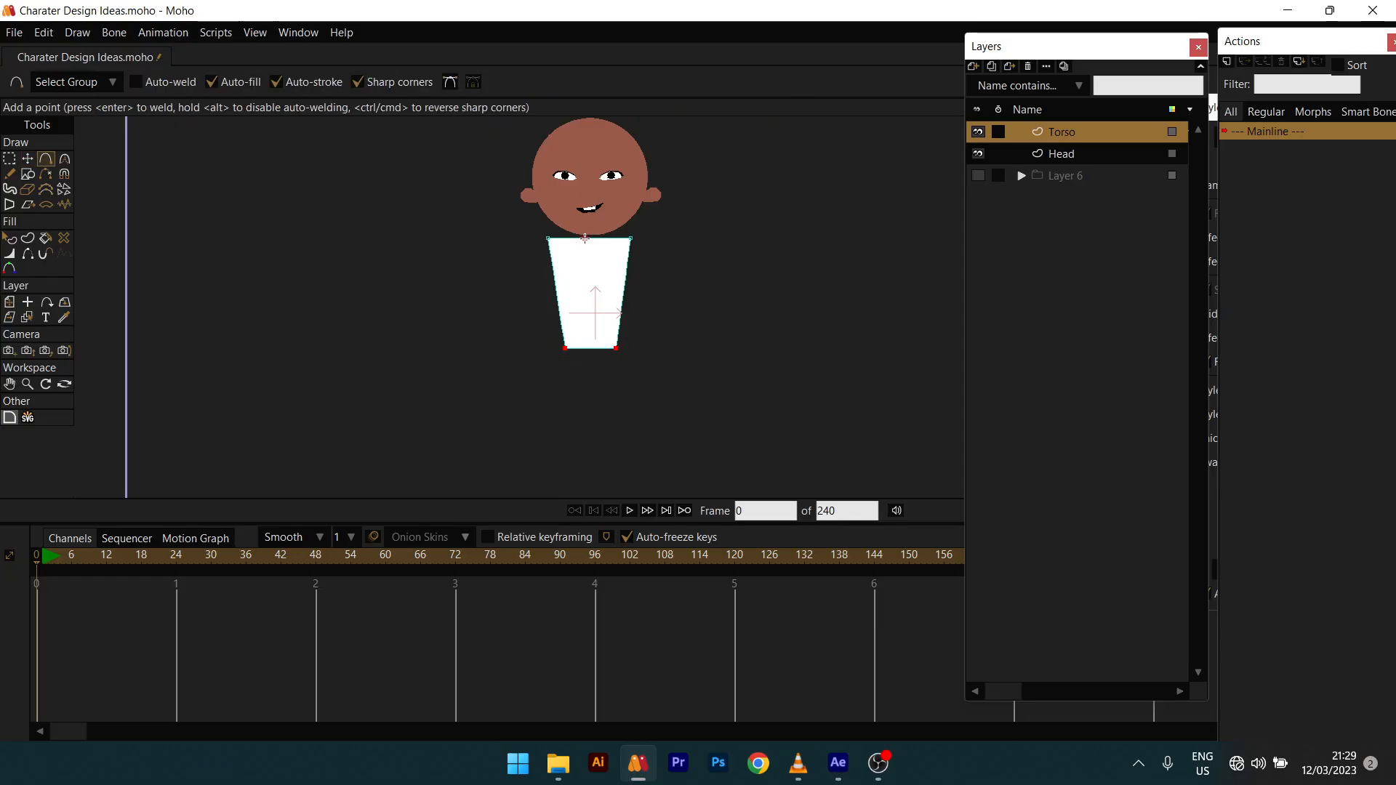
{"action": "left_click", "coordinate": [387, 83]}
{"action": "scroll", "coordinate": [588, 238], "scroll_direction": "up", "scroll_amount": 2}
{"action": "key", "text": "t"}
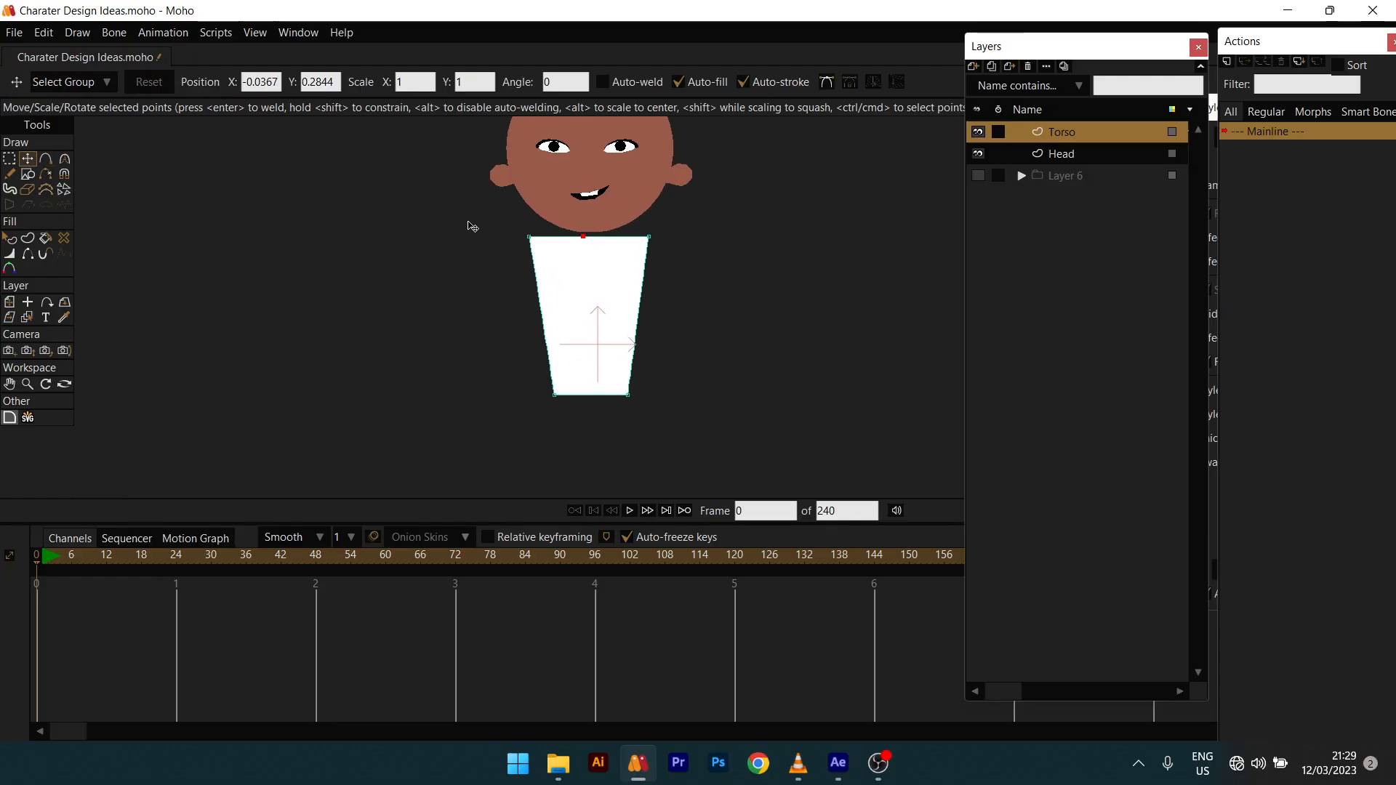
{"action": "left_click_drag", "start_coordinate": [473, 215], "coordinate": [552, 284]}
{"action": "left_click_drag", "start_coordinate": [674, 217], "coordinate": [616, 273]}
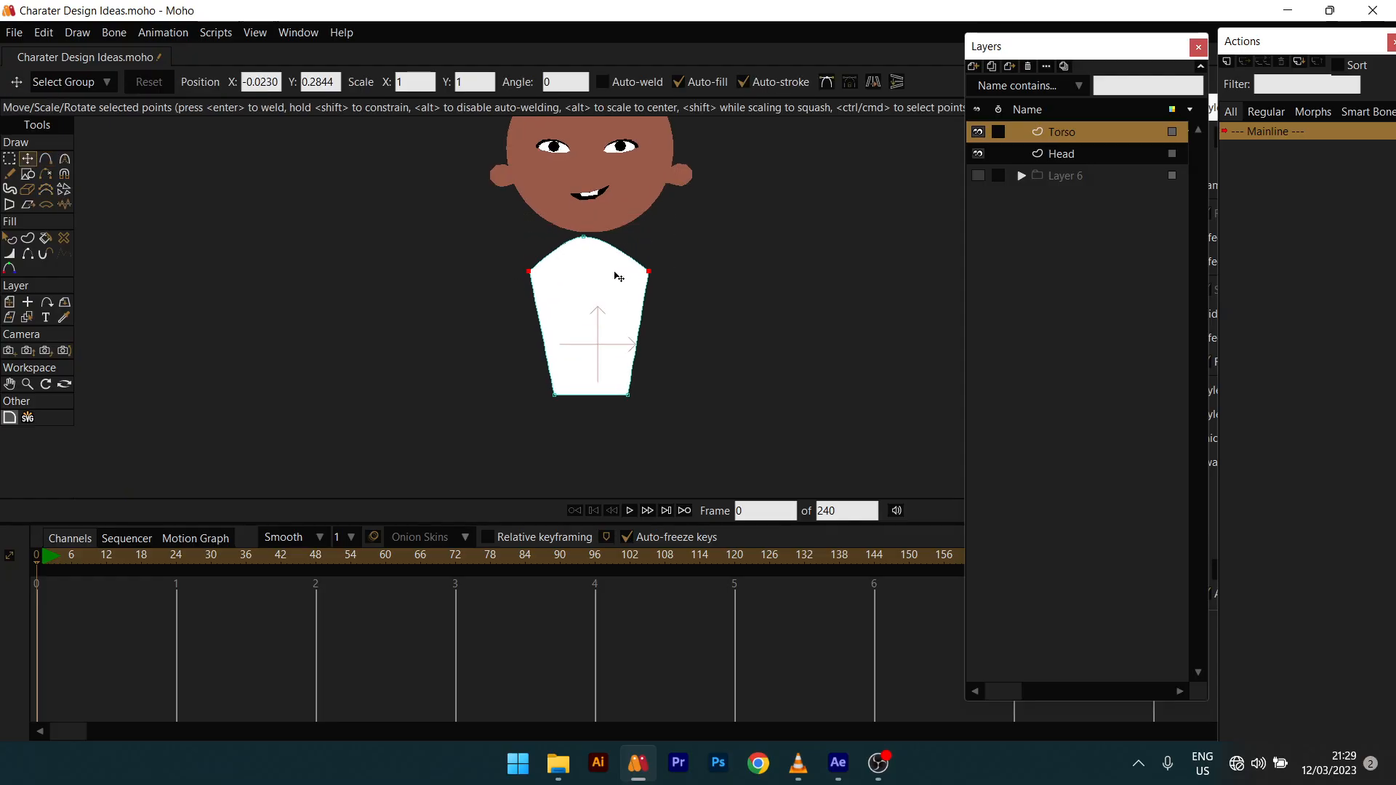
Step: Shift the torso's top neck point so it is centered between the shoulders
{"action": "scroll", "coordinate": [536, 245], "scroll_direction": "down", "scroll_amount": 1}
{"action": "left_click_drag", "start_coordinate": [536, 245], "coordinate": [556, 257]}
{"action": "scroll", "coordinate": [562, 299], "scroll_direction": "up", "scroll_amount": 2}
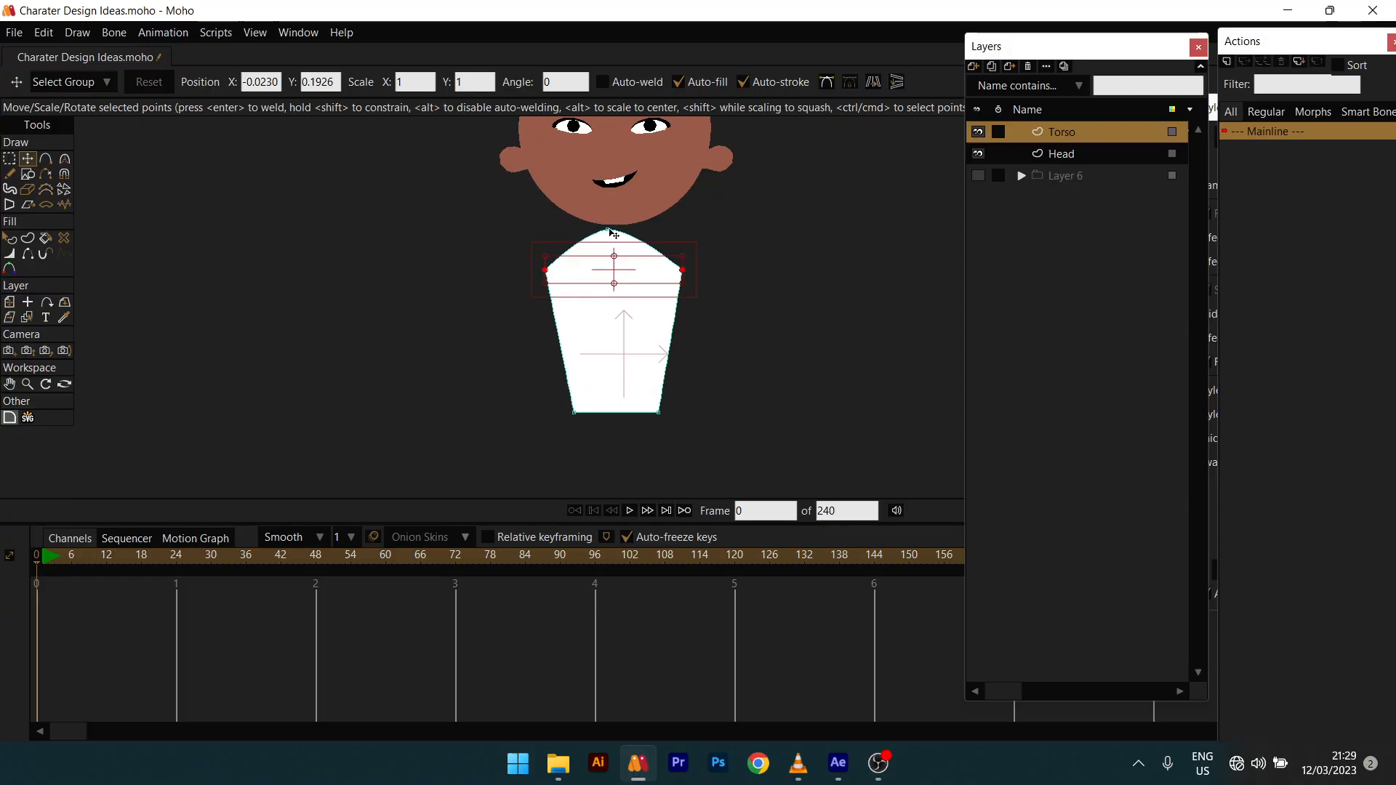
{"action": "left_click", "coordinate": [610, 230]}
{"action": "left_click_drag", "start_coordinate": [610, 230], "coordinate": [617, 233]}
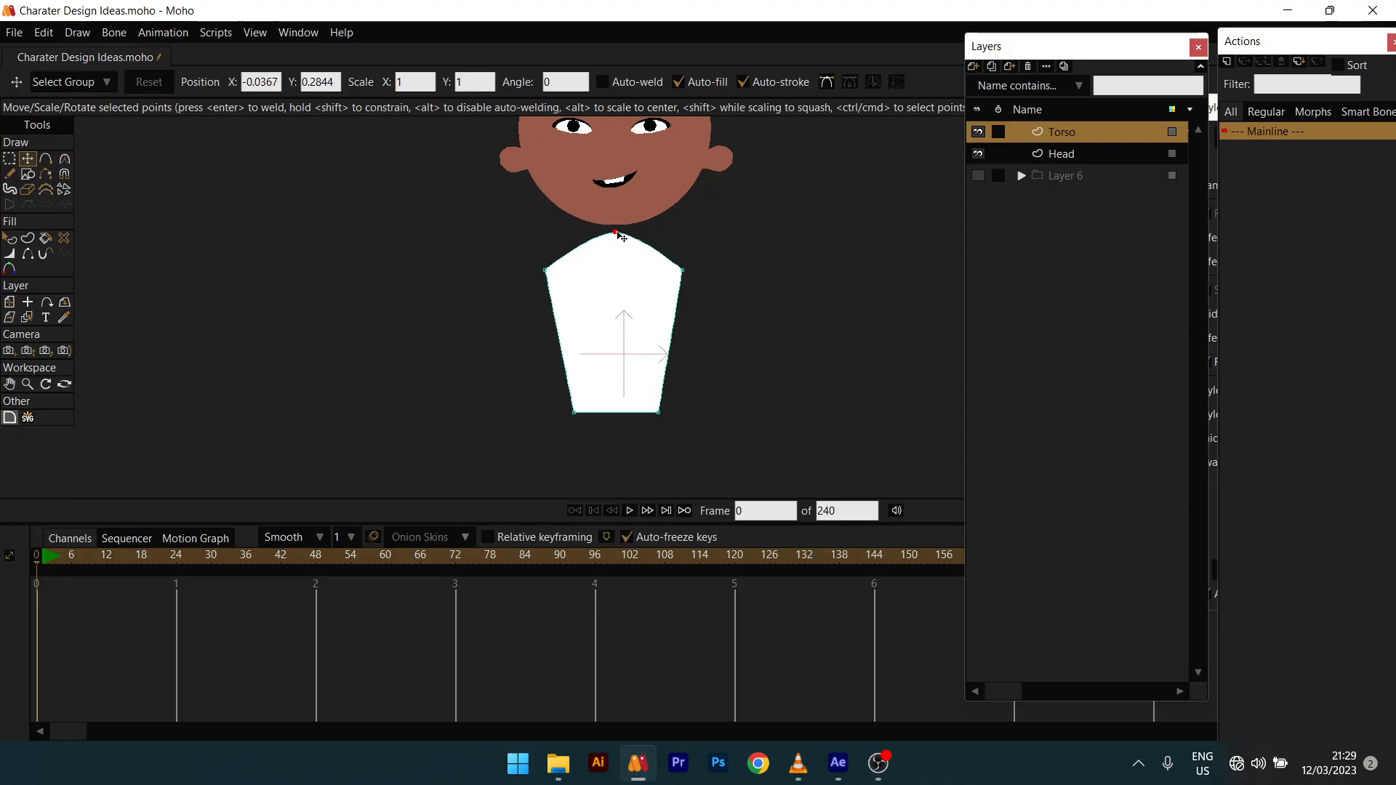
Step: Refine the torso outline by pulling in its lower-right corner, narrowing and lowering the shoulders, and slightly lowering the neck point
{"action": "left_click", "coordinate": [654, 412]}
{"action": "left_click_drag", "start_coordinate": [531, 249], "coordinate": [669, 292]}
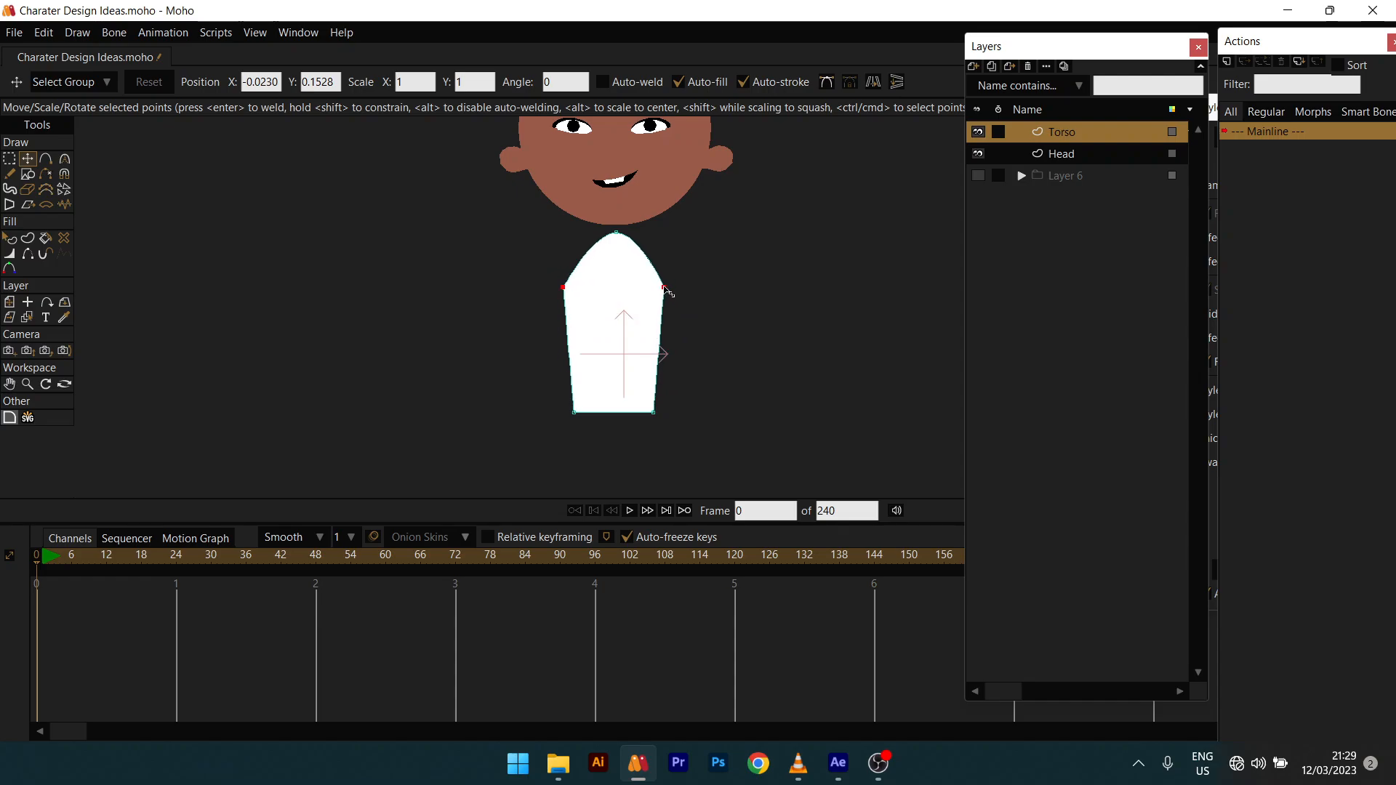
{"action": "left_click", "coordinate": [613, 235]}
{"action": "left_click_drag", "start_coordinate": [612, 232], "coordinate": [627, 289]}
{"action": "scroll", "coordinate": [613, 255], "scroll_direction": "down", "scroll_amount": 3}
{"action": "scroll", "coordinate": [623, 299], "scroll_direction": "up", "scroll_amount": 2}
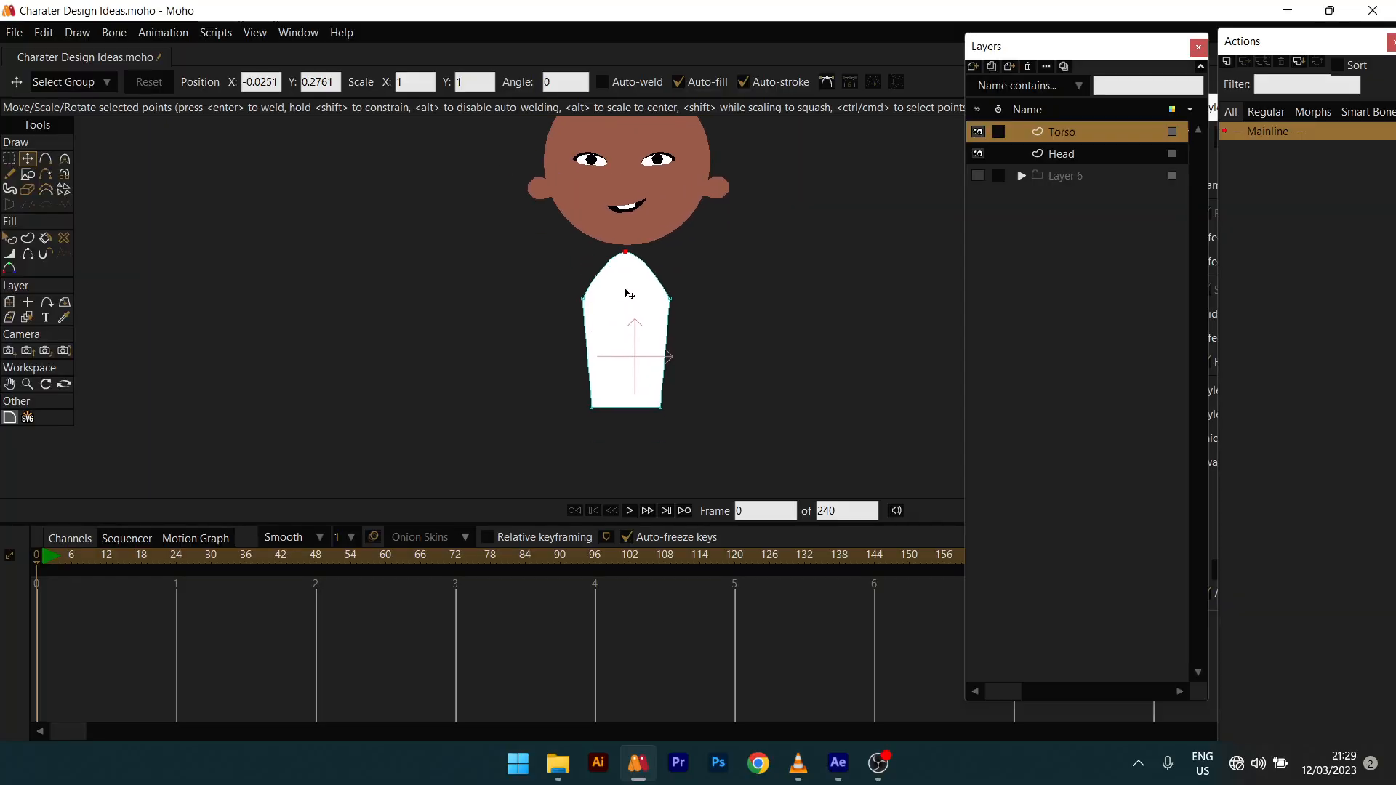
{"action": "left_click_drag", "start_coordinate": [600, 153], "coordinate": [604, 200]}
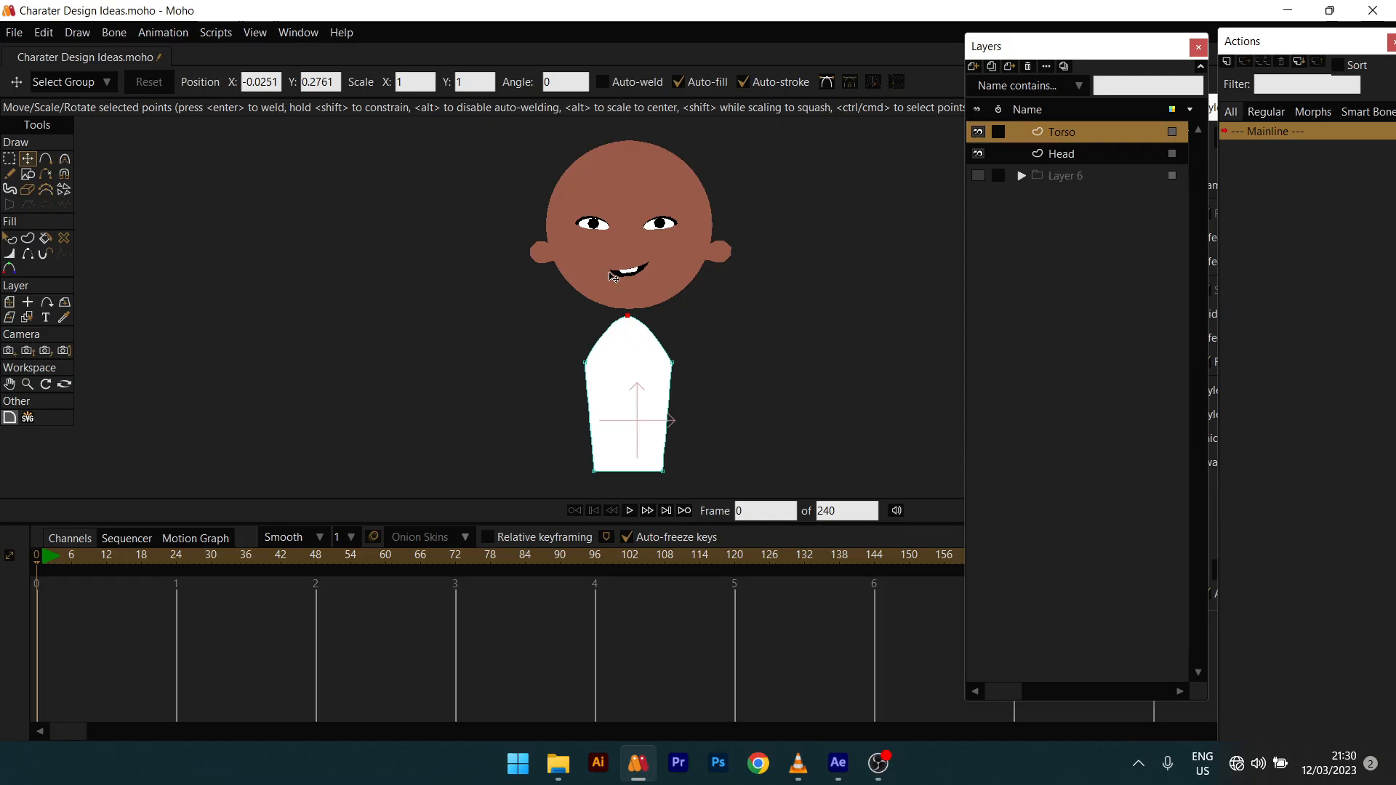
{"action": "left_click_drag", "start_coordinate": [609, 243], "coordinate": [616, 238]}
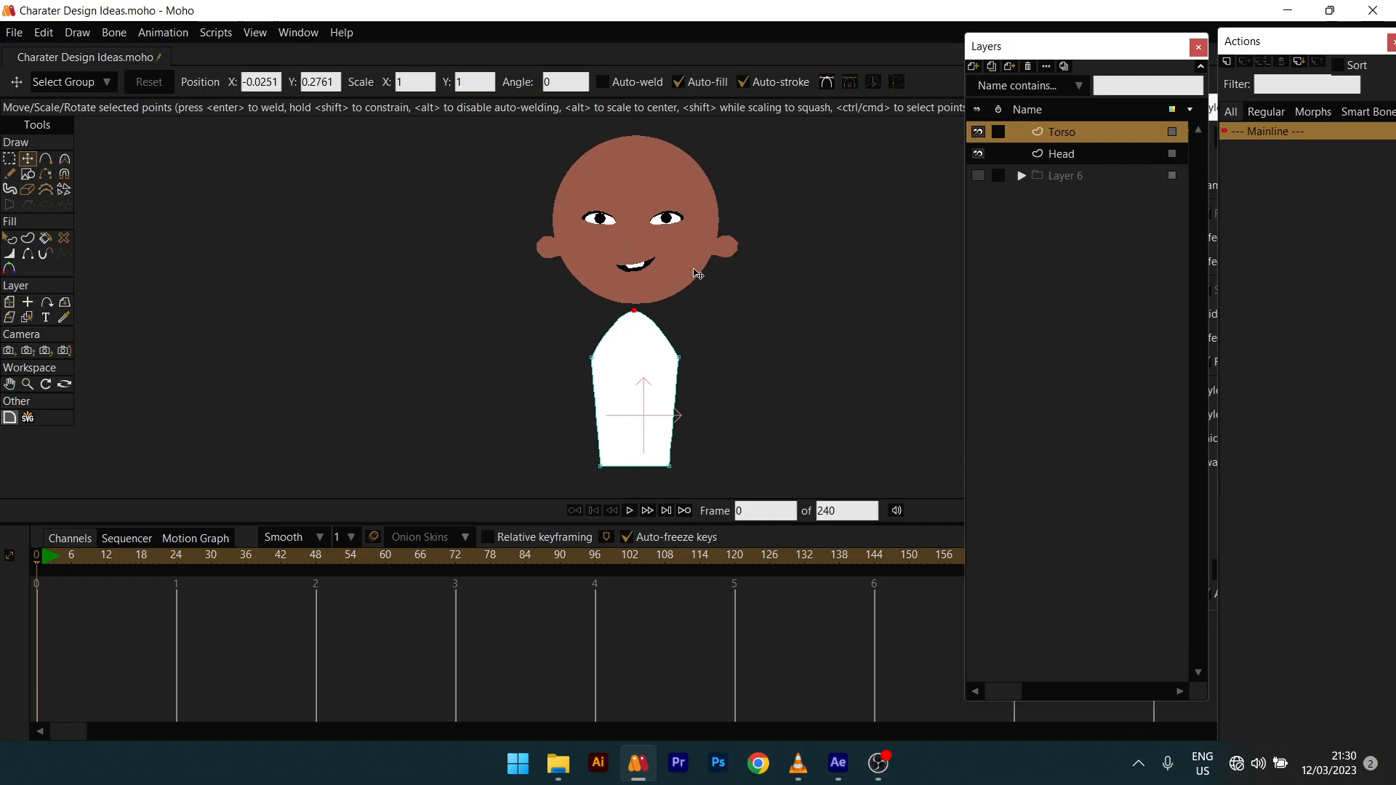
Step: Make the Head layer active and switch to the Freehand tool
{"action": "scroll", "coordinate": [651, 225], "scroll_direction": "up", "scroll_amount": 2}
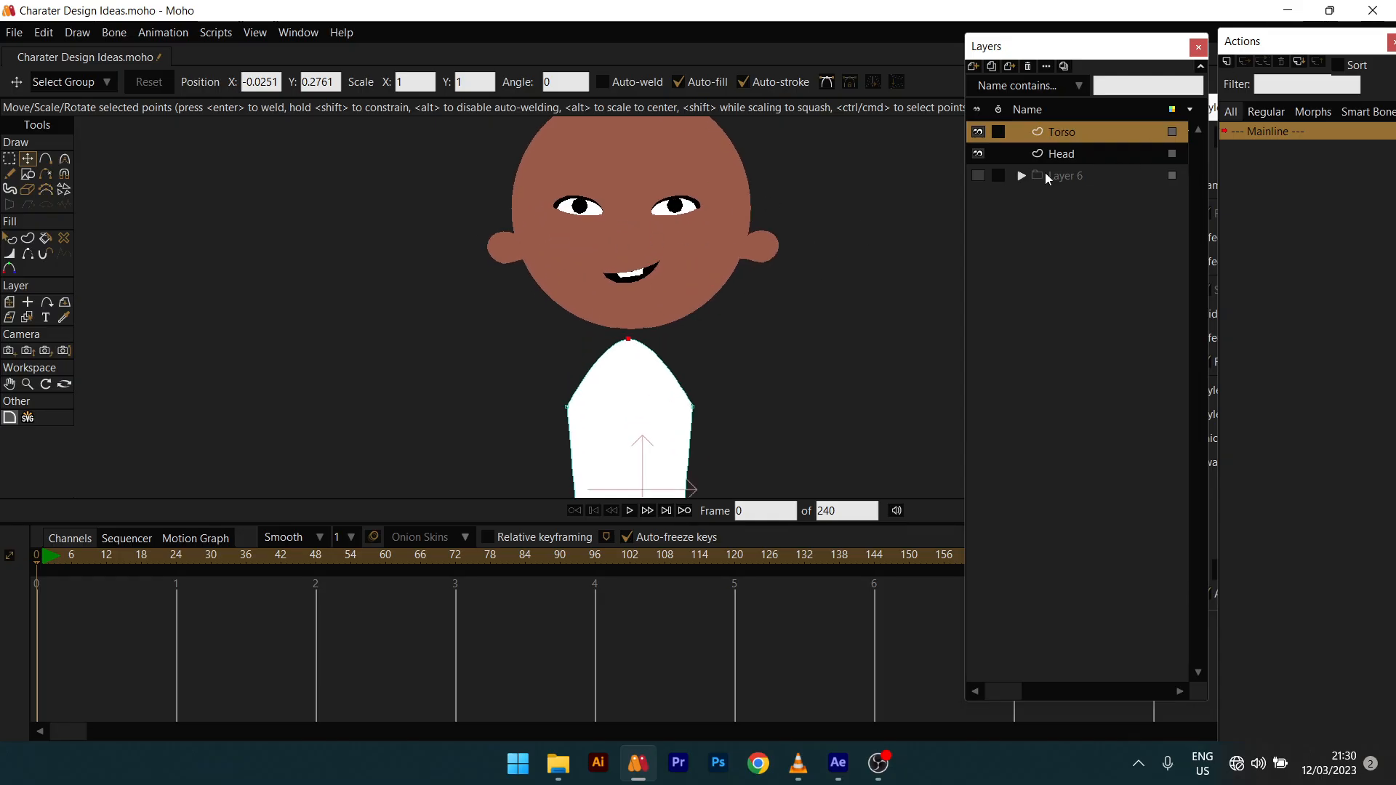
{"action": "left_click", "coordinate": [1059, 153]}
{"action": "left_click", "coordinate": [46, 159]}
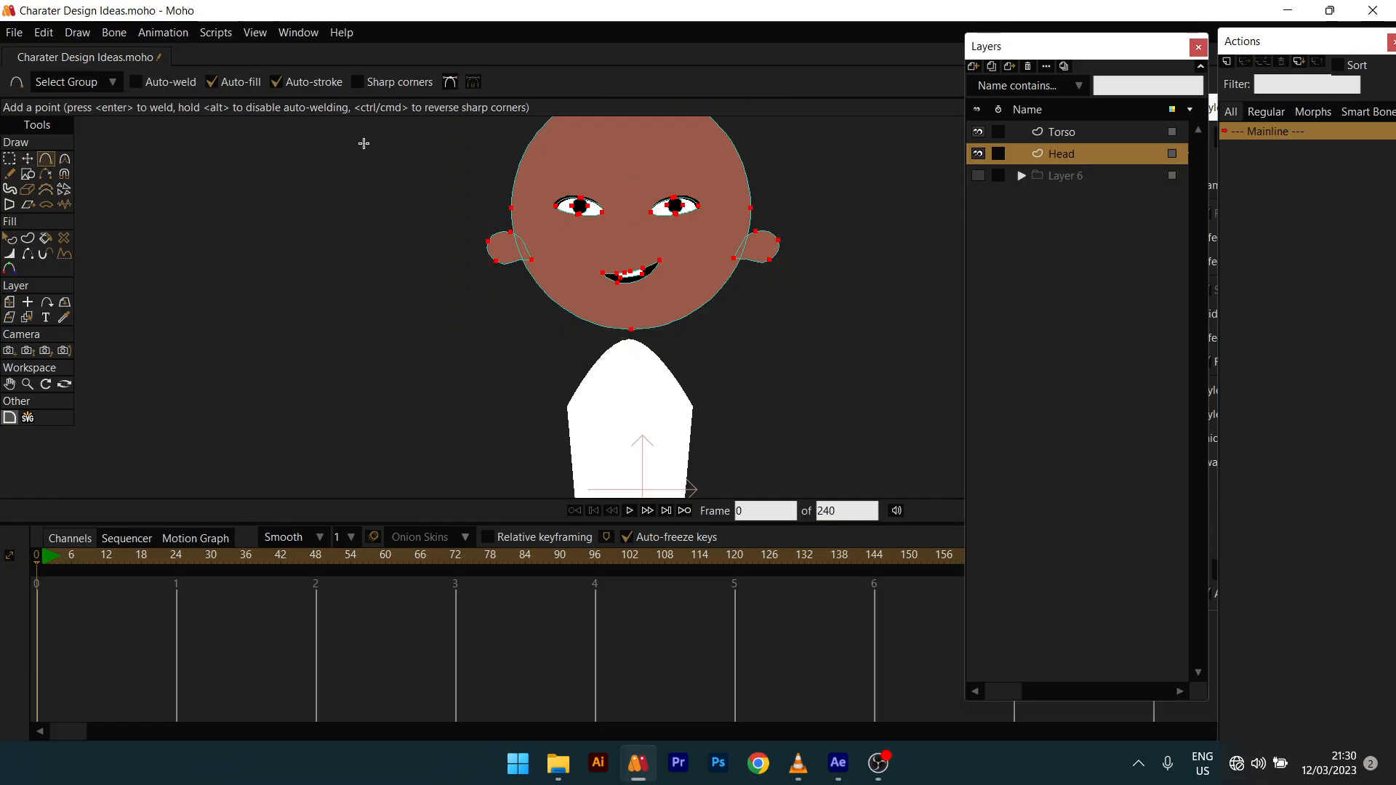
{"action": "left_click", "coordinate": [10, 174]}
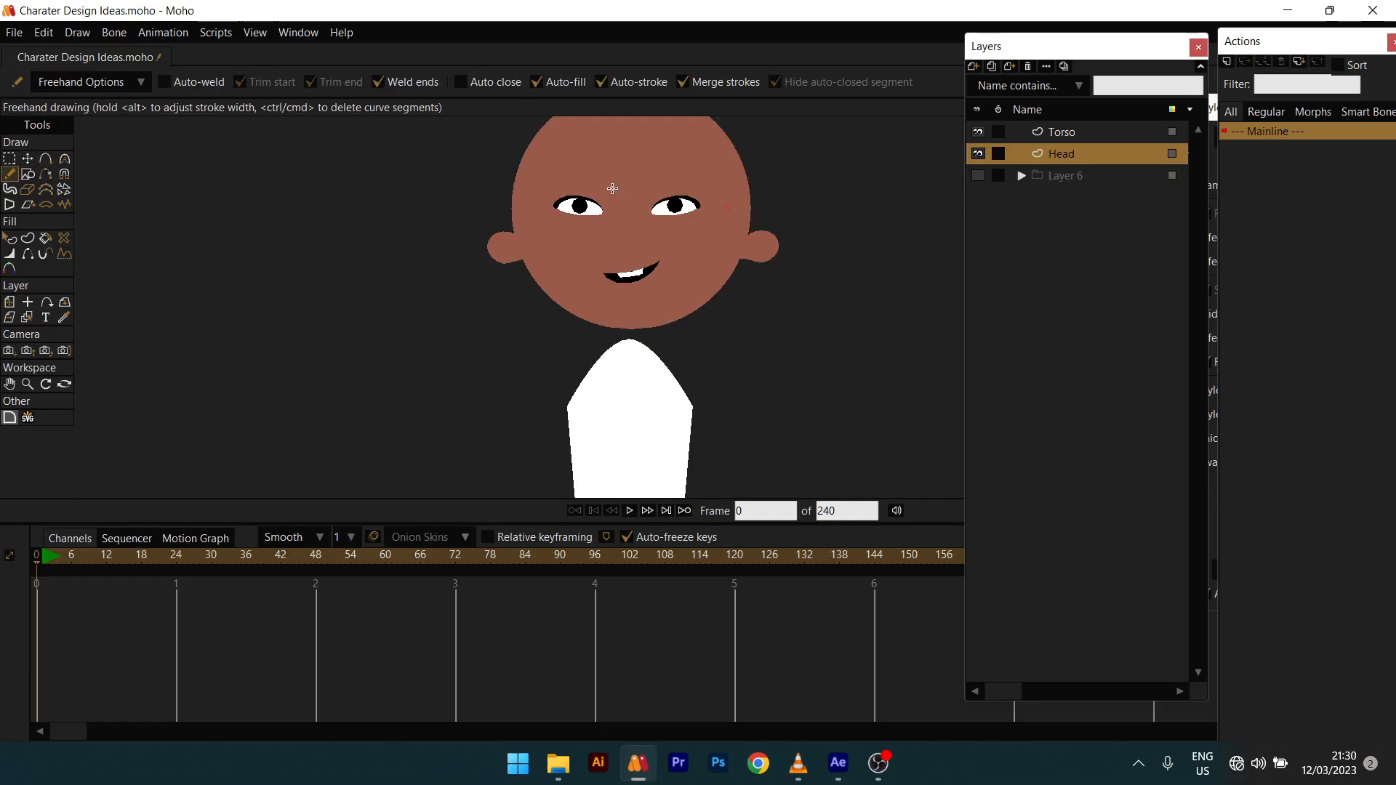
Step: Try a long curved freehand nose between the eyes and mouth, and delete that stroke
{"action": "scroll", "coordinate": [610, 216], "scroll_direction": "up", "scroll_amount": 2}
{"action": "scroll", "coordinate": [611, 217], "scroll_direction": "up", "scroll_amount": 1}
{"action": "mouse_move", "coordinate": [642, 221]}
{"action": "left_mouse_down"}
{"action": "mouse_move", "coordinate": [614, 255]}
{"action": "mouse_move", "coordinate": [665, 254]}
{"action": "left_mouse_up"}
{"action": "scroll", "coordinate": [608, 281], "scroll_direction": "down", "scroll_amount": 1}
{"action": "scroll", "coordinate": [608, 281], "scroll_direction": "up", "scroll_amount": 3}
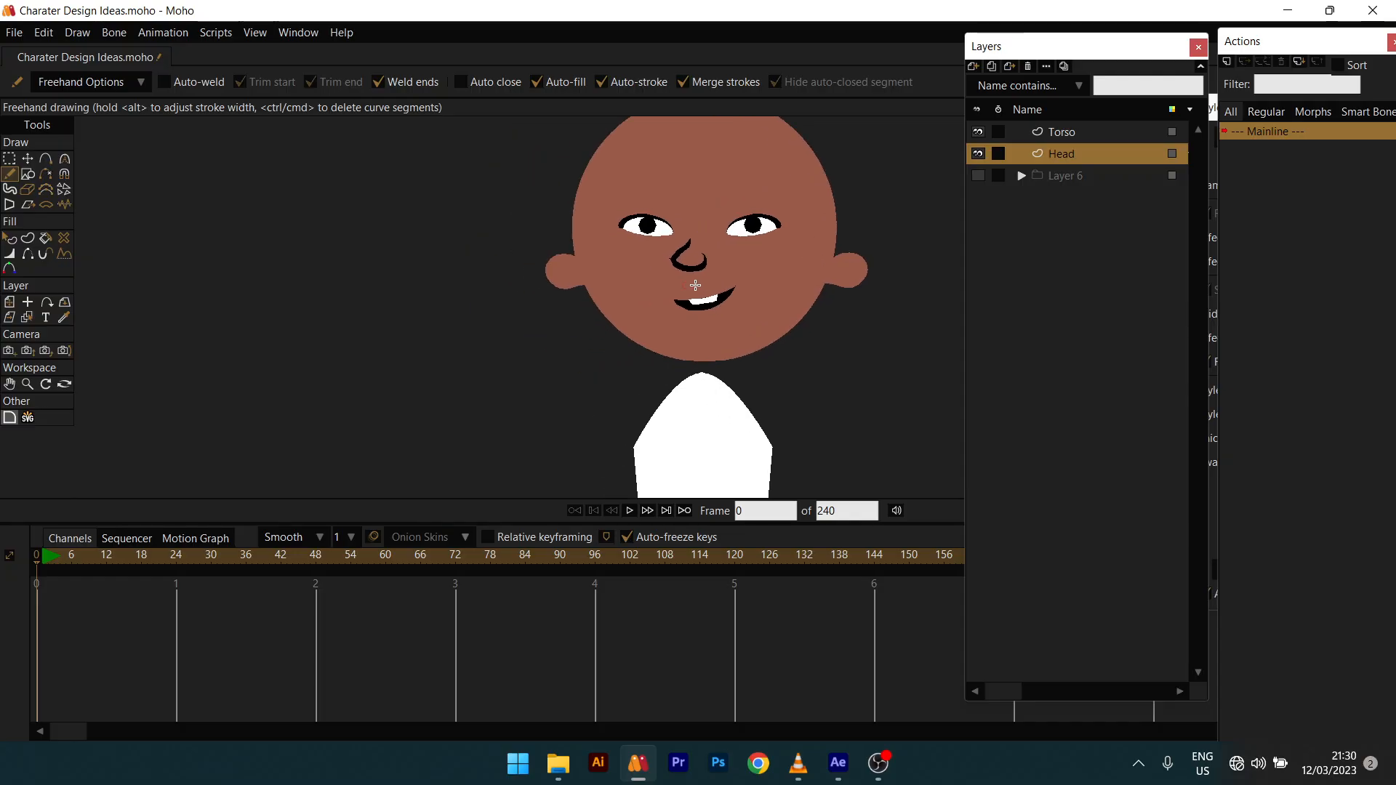
{"action": "key", "text": "t"}
{"action": "left_click", "coordinate": [702, 254]}
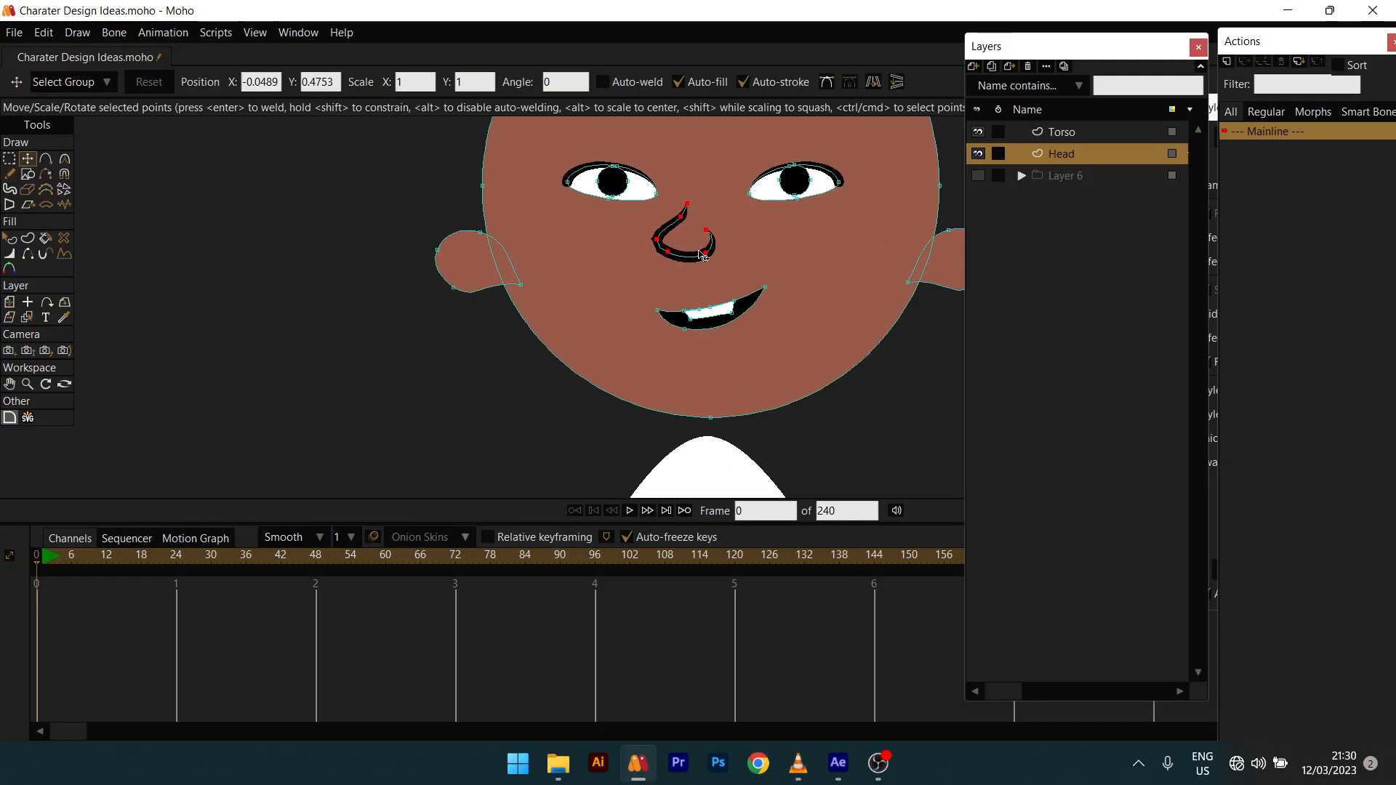
{"action": "double_click", "coordinate": [702, 255]}
{"action": "key", "text": "Delete"}
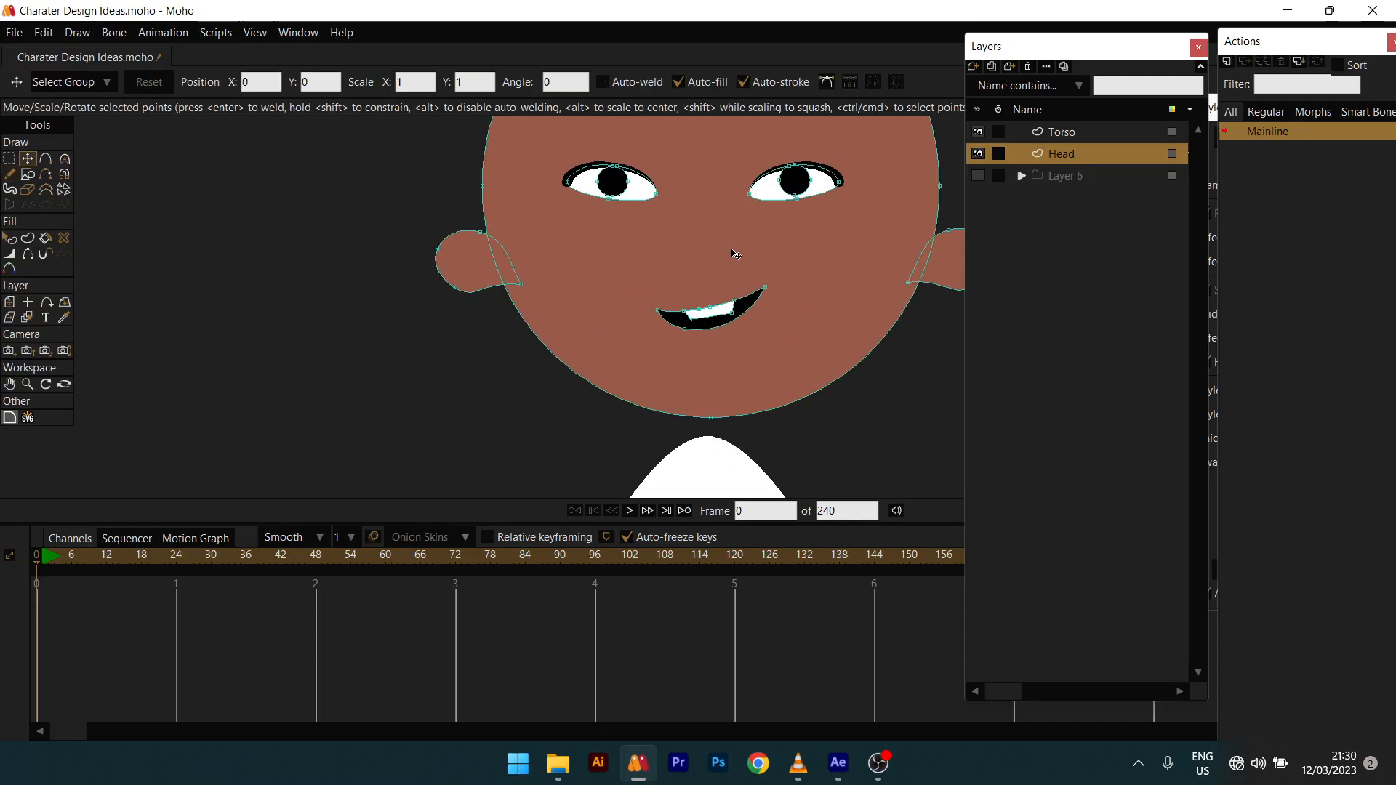
Step: Draw a short hook-shaped freehand nose above the mouth, undoing the first stroke and redrawing it
{"action": "key", "text": "f"}
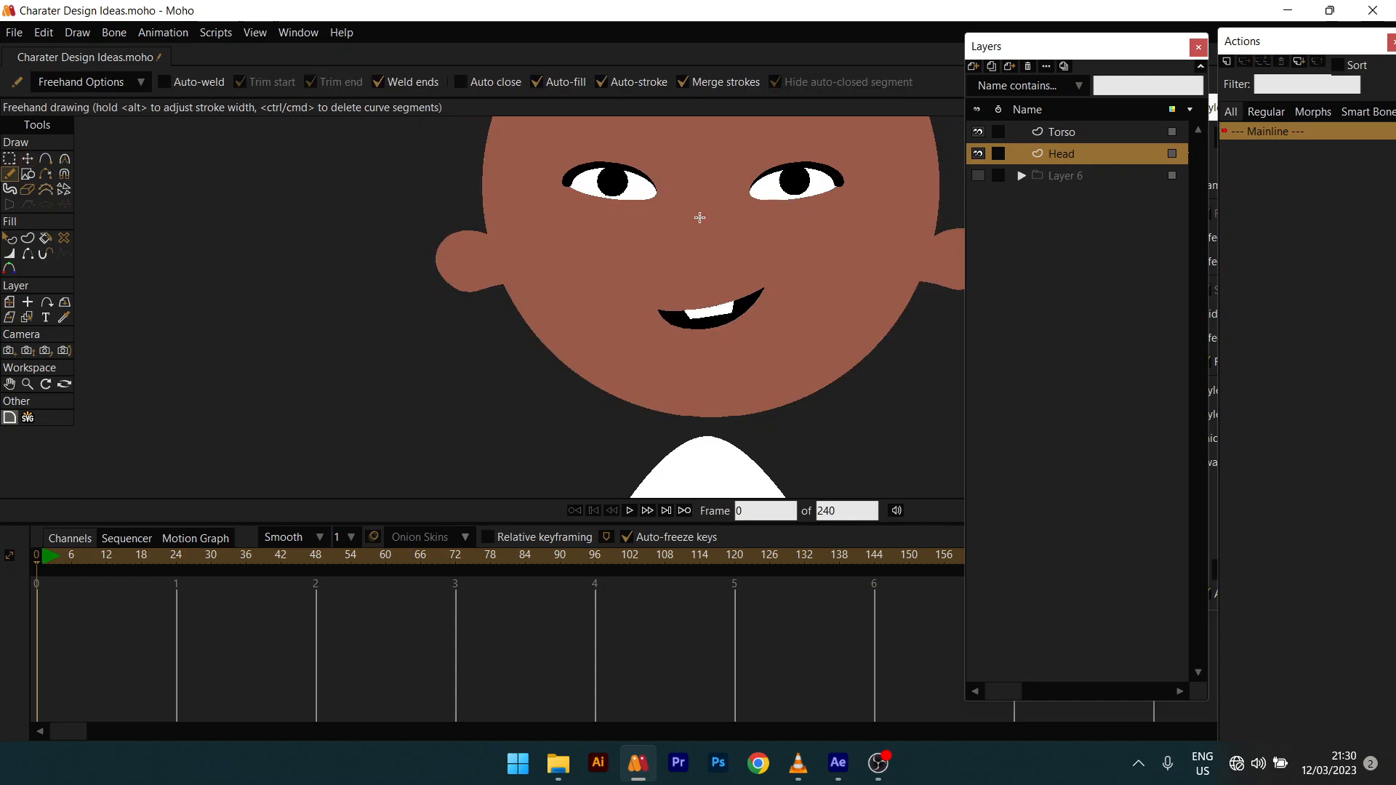
{"action": "left_click_drag", "start_coordinate": [674, 244], "coordinate": [727, 254]}
{"action": "key", "text": "ctrl+z"}
{"action": "left_click_drag", "start_coordinate": [683, 243], "coordinate": [684, 235]}
{"action": "scroll", "coordinate": [704, 270], "scroll_direction": "down", "scroll_amount": 4}
{"action": "scroll", "coordinate": [747, 279], "scroll_direction": "up", "scroll_amount": 5}
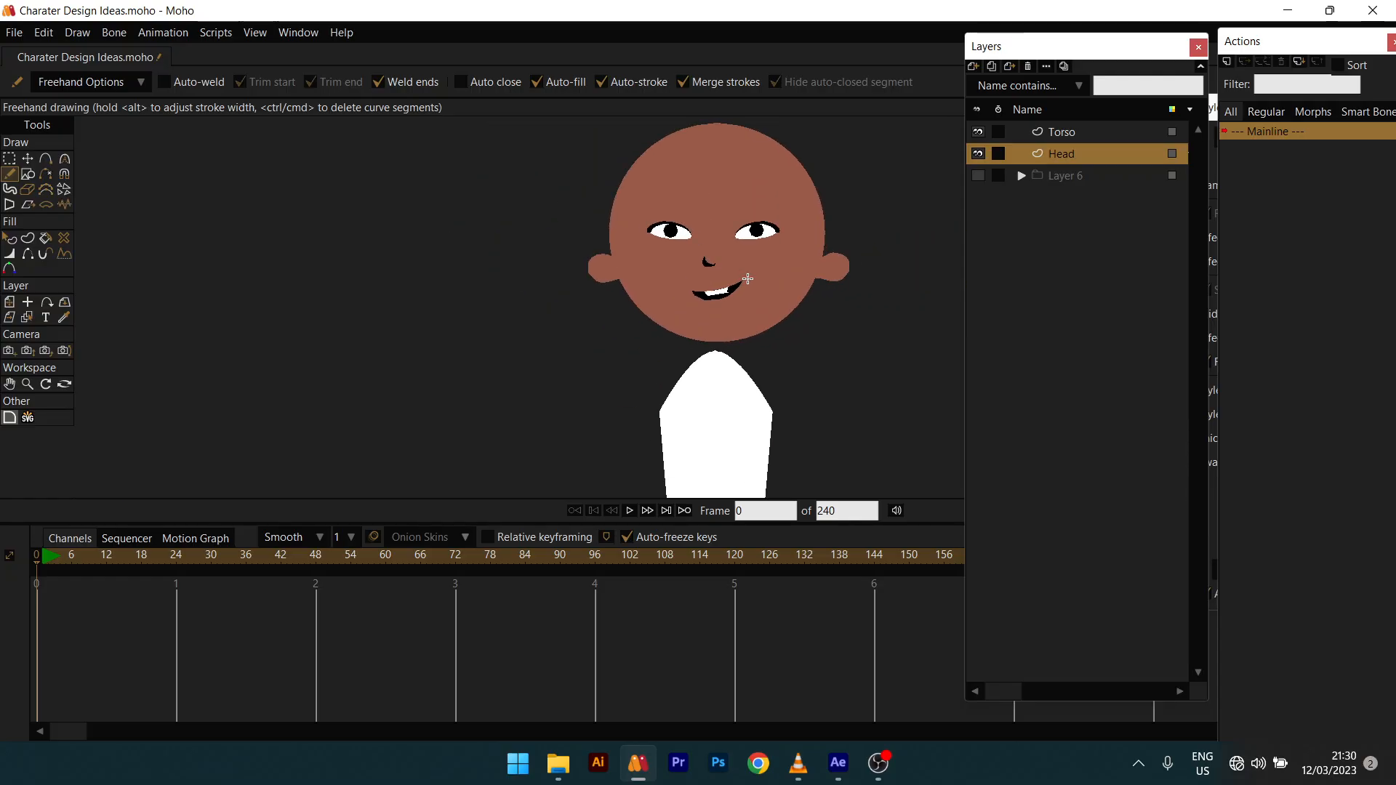
Step: Draw a small curved freehand stroke inside each ear to mark the inner ear
{"action": "scroll", "coordinate": [669, 260], "scroll_direction": "up", "scroll_amount": 3}
{"action": "scroll", "coordinate": [667, 259], "scroll_direction": "down", "scroll_amount": 6}
{"action": "left_click_drag", "start_coordinate": [667, 259], "coordinate": [661, 228]}
{"action": "scroll", "coordinate": [630, 251], "scroll_direction": "up", "scroll_amount": 5}
{"action": "left_click_drag", "start_coordinate": [838, 260], "coordinate": [767, 280]}
{"action": "scroll", "coordinate": [838, 260], "scroll_direction": "up", "scroll_amount": 2}
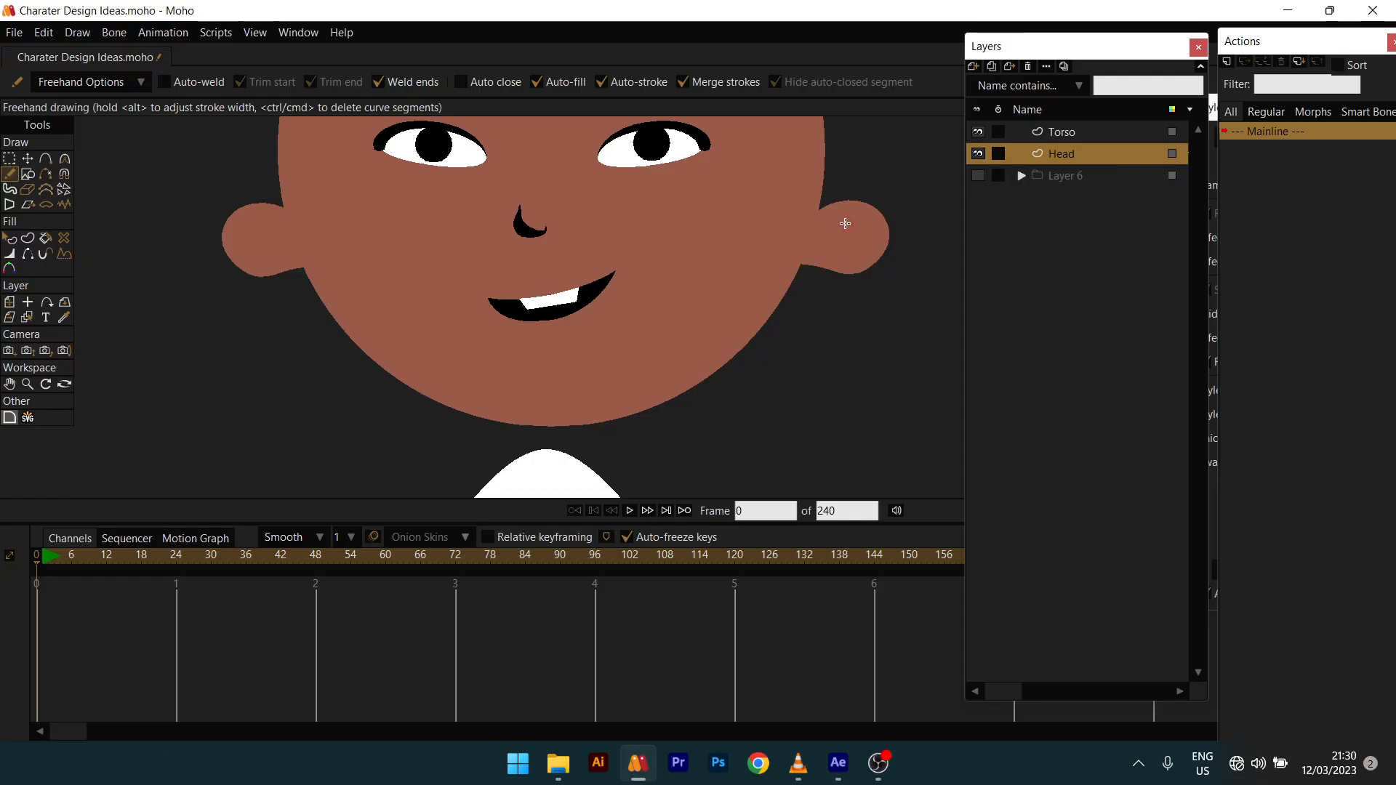
{"action": "mouse_move", "coordinate": [841, 221]}
{"action": "left_mouse_down"}
{"action": "mouse_move", "coordinate": [867, 246]}
{"action": "mouse_move", "coordinate": [829, 254]}
{"action": "left_mouse_up"}
{"action": "mouse_move", "coordinate": [254, 223]}
{"action": "left_mouse_down"}
{"action": "mouse_move", "coordinate": [241, 251]}
{"action": "mouse_move", "coordinate": [275, 253]}
{"action": "left_mouse_up"}
{"action": "scroll", "coordinate": [287, 313], "scroll_direction": "down", "scroll_amount": 2}
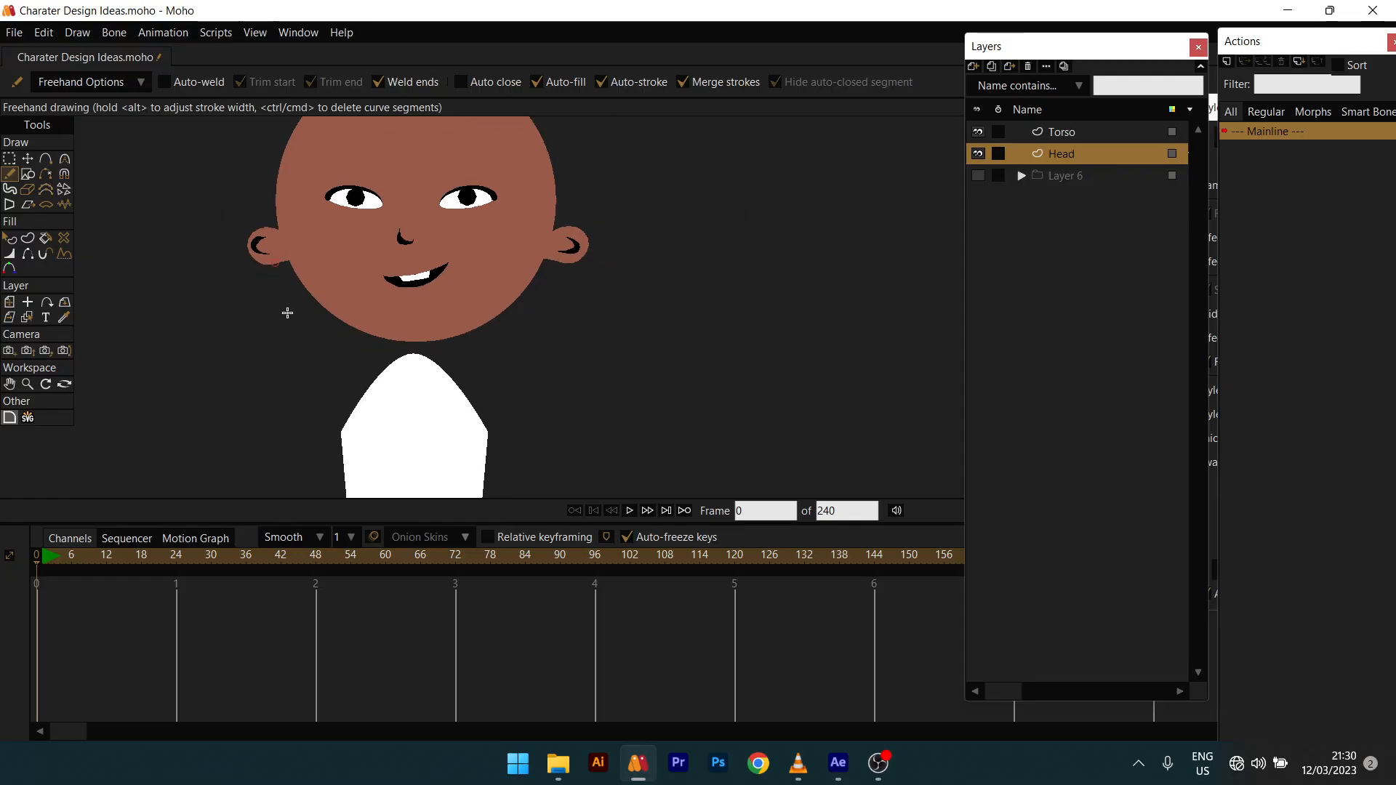
Step: Move the inner-ear strokes of both ears slightly inward toward the head
{"action": "scroll", "coordinate": [306, 306], "scroll_direction": "up", "scroll_amount": 2}
{"action": "key", "text": "t"}
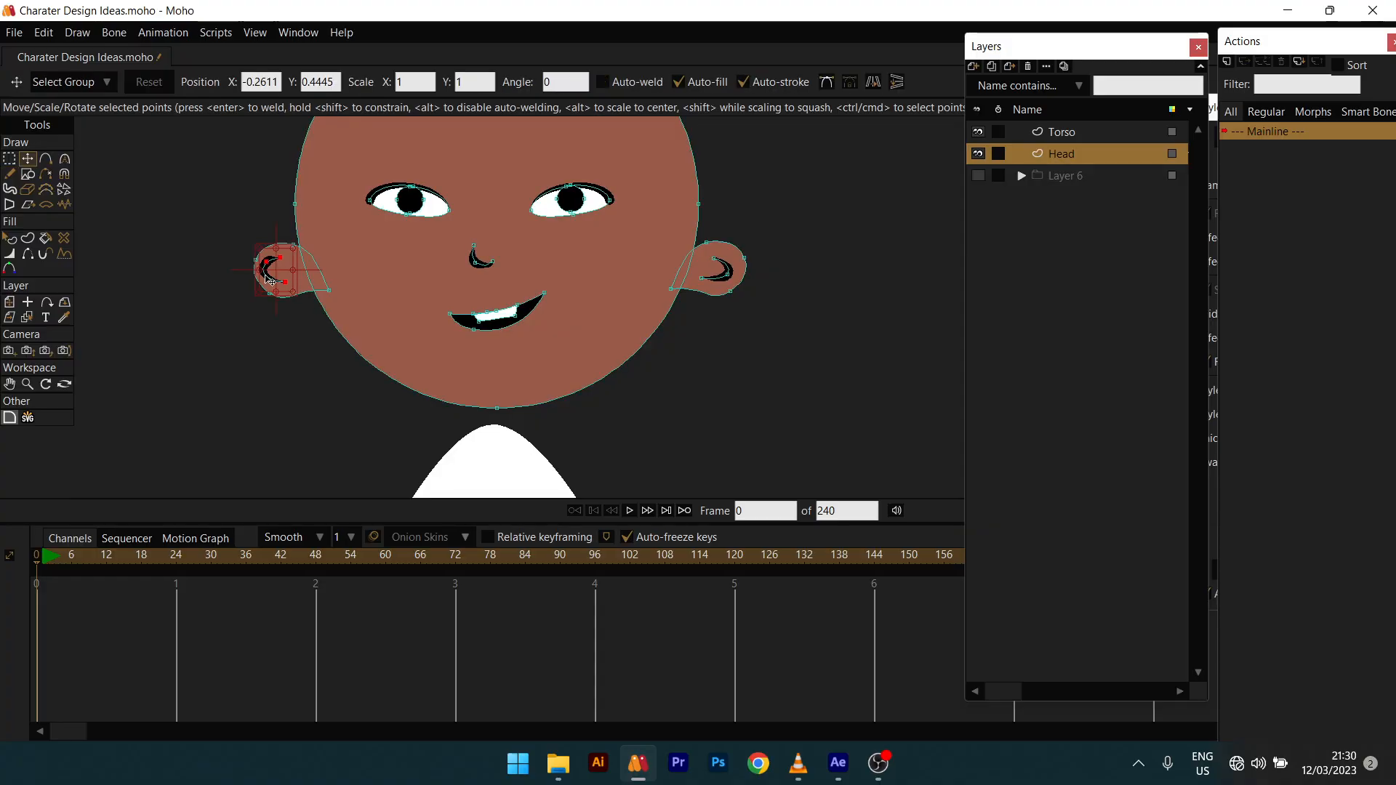
{"action": "left_click_drag", "start_coordinate": [270, 279], "coordinate": [282, 280]}
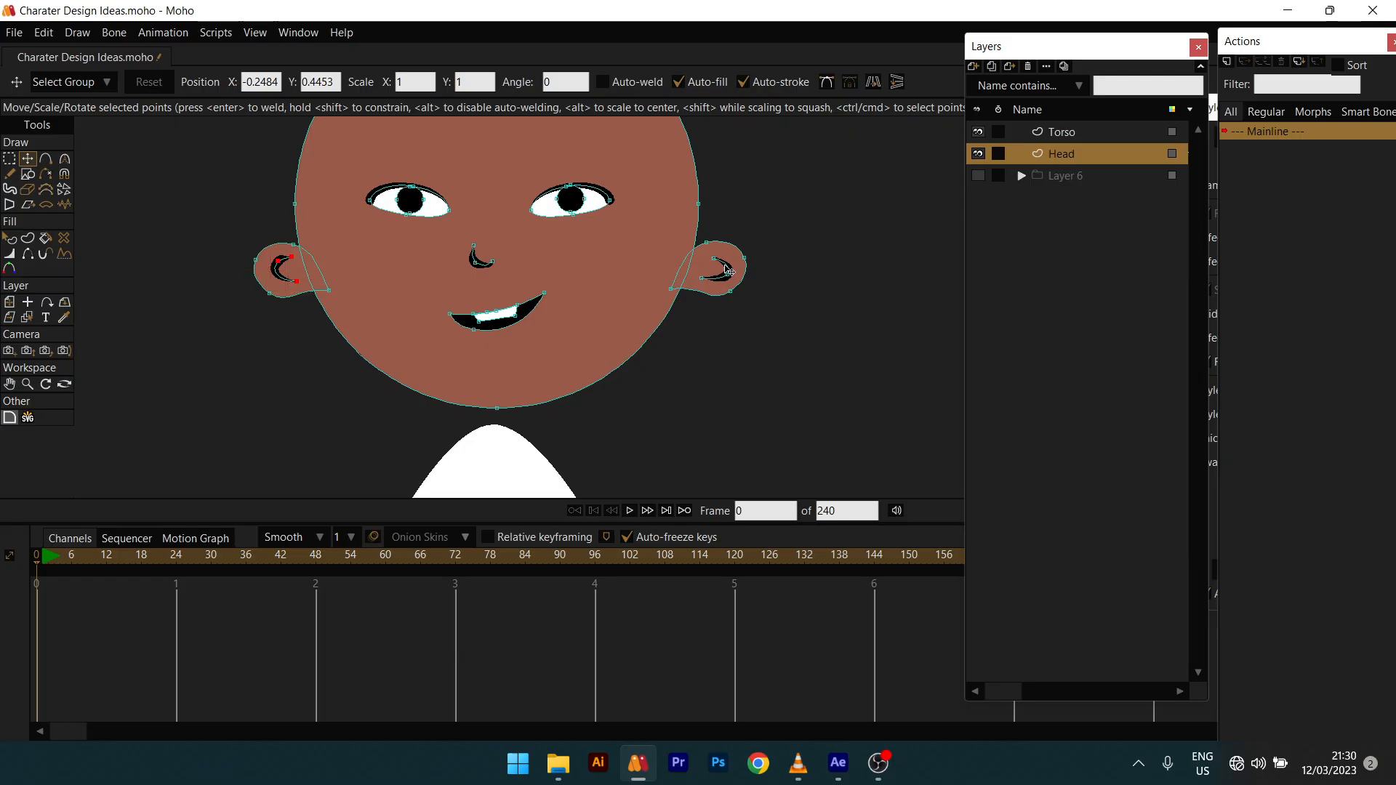
{"action": "left_click", "coordinate": [729, 270]}
{"action": "left_click_drag", "start_coordinate": [731, 271], "coordinate": [726, 269]}
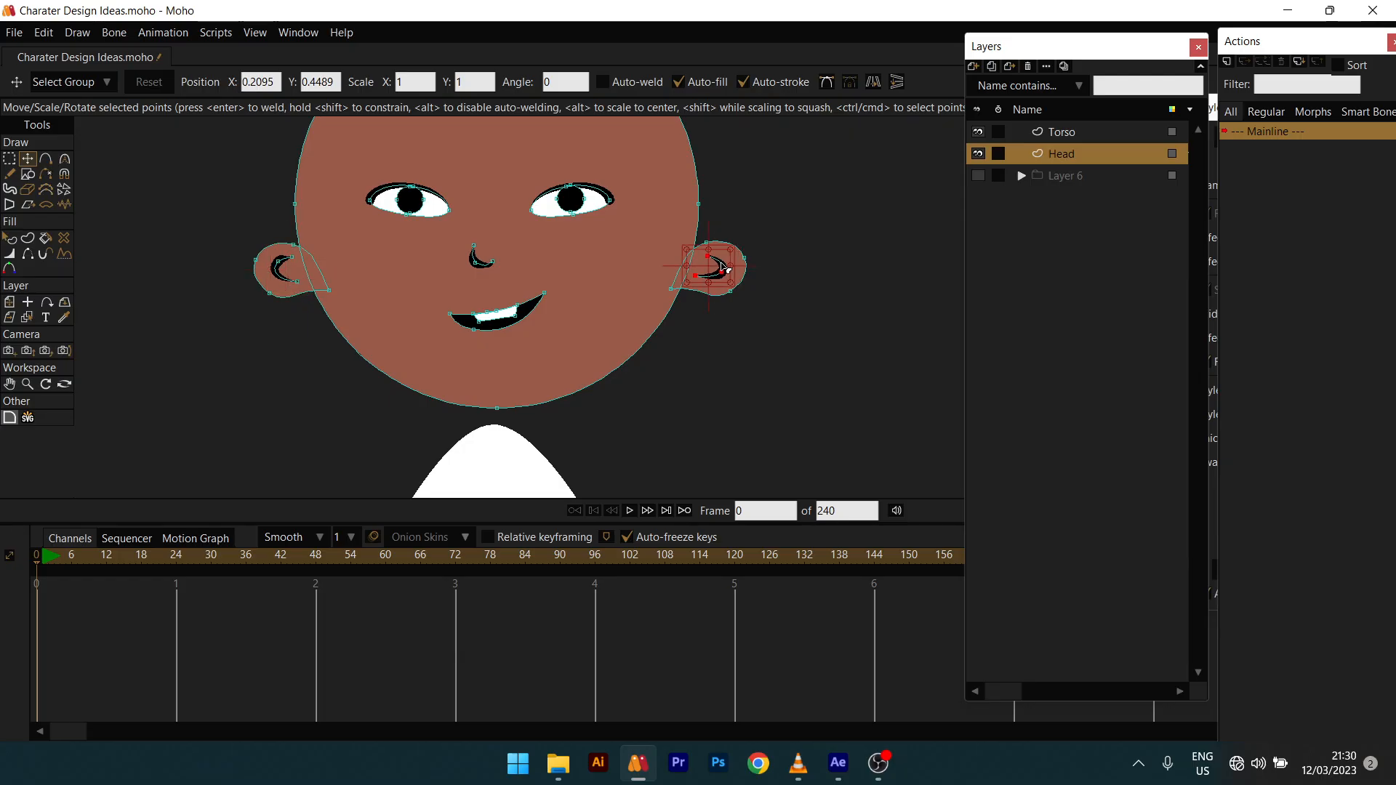
Step: Turn on a black stroke outline for the head circle on the Head layer
{"action": "key", "text": "q"}
{"action": "scroll", "coordinate": [655, 305], "scroll_direction": "down", "scroll_amount": 5}
{"action": "scroll", "coordinate": [654, 314], "scroll_direction": "up", "scroll_amount": 6}
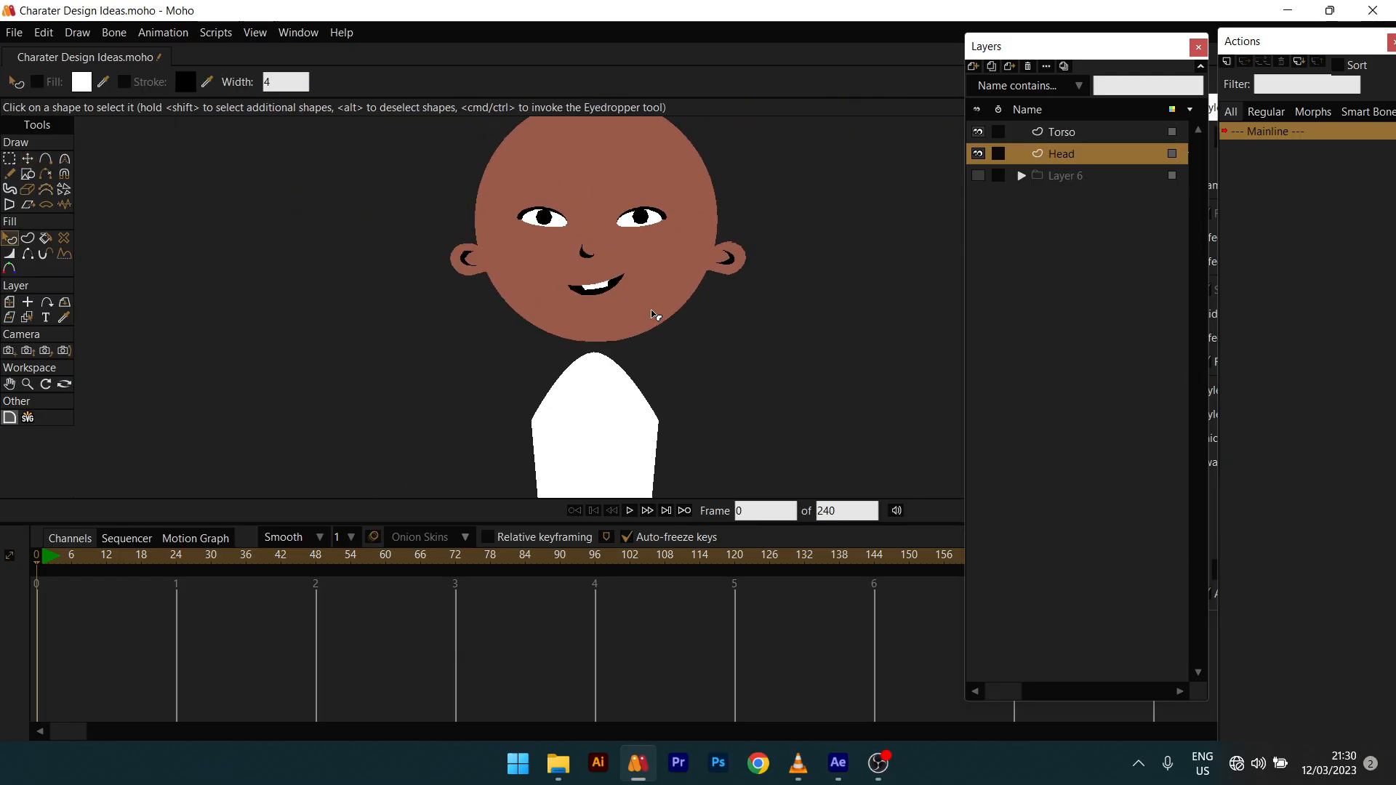
{"action": "scroll", "coordinate": [660, 304], "scroll_direction": "down", "scroll_amount": 1}
{"action": "left_click", "coordinate": [660, 304]}
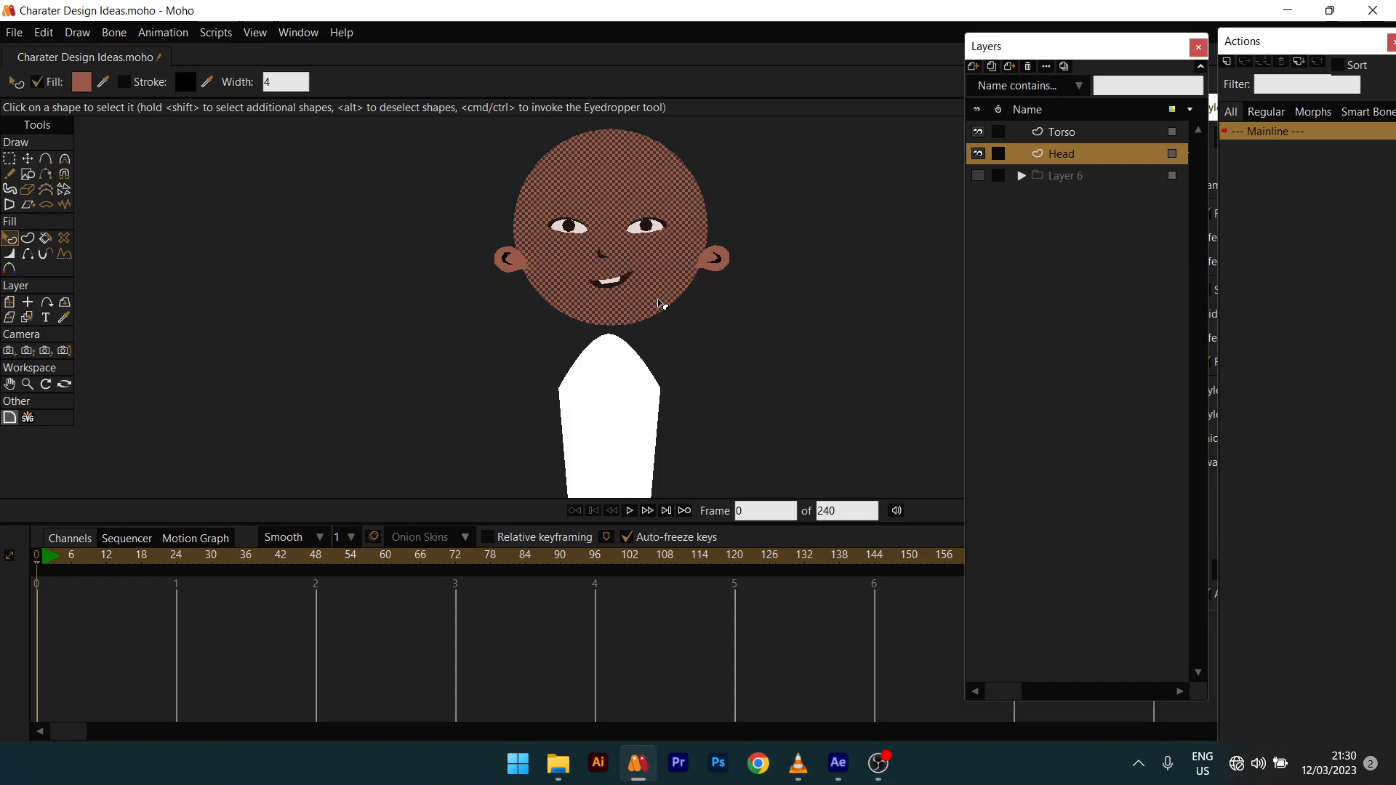
{"action": "left_click_drag", "start_coordinate": [1170, 55], "coordinate": [1138, 56]}
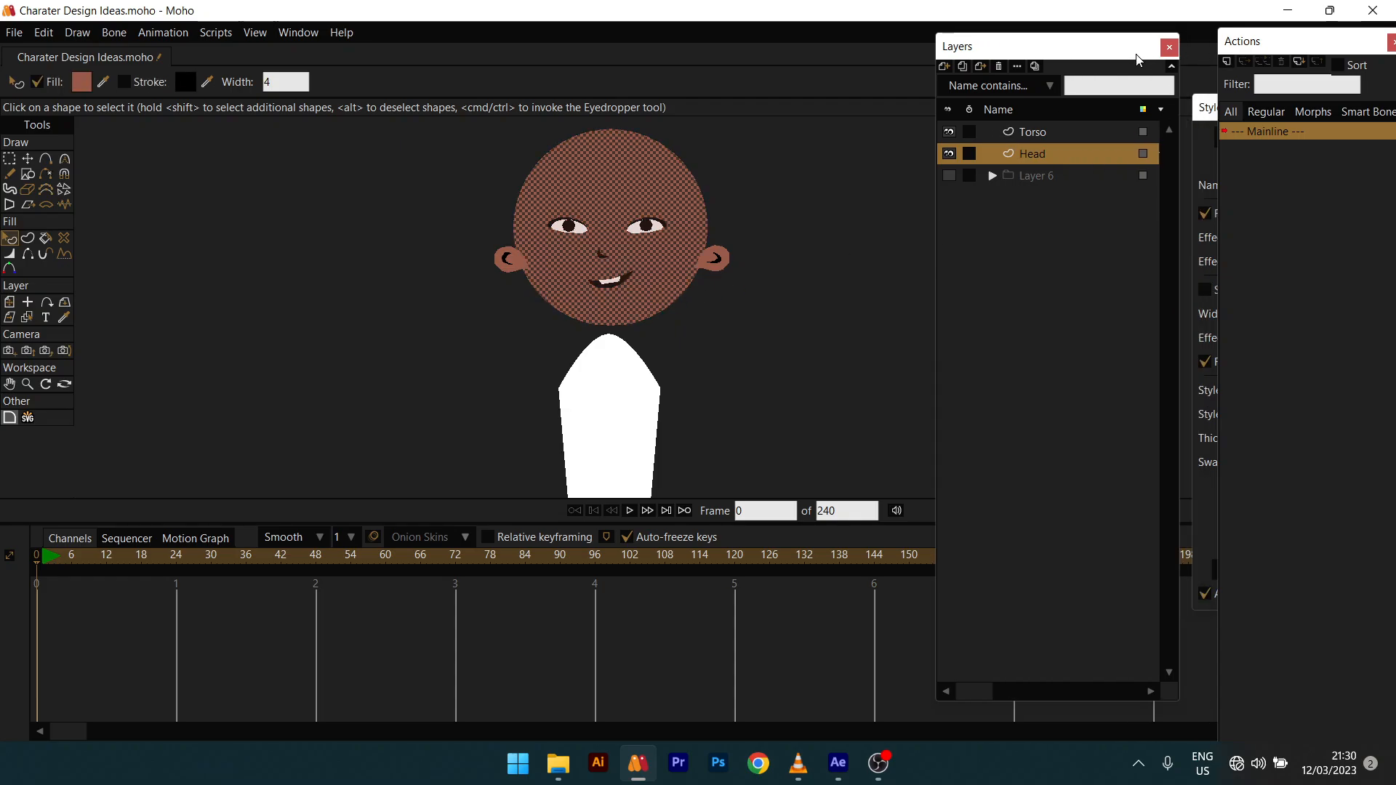
{"action": "left_click", "coordinate": [1214, 155]}
{"action": "left_click", "coordinate": [1221, 288]}
{"action": "left_click", "coordinate": [791, 251]}
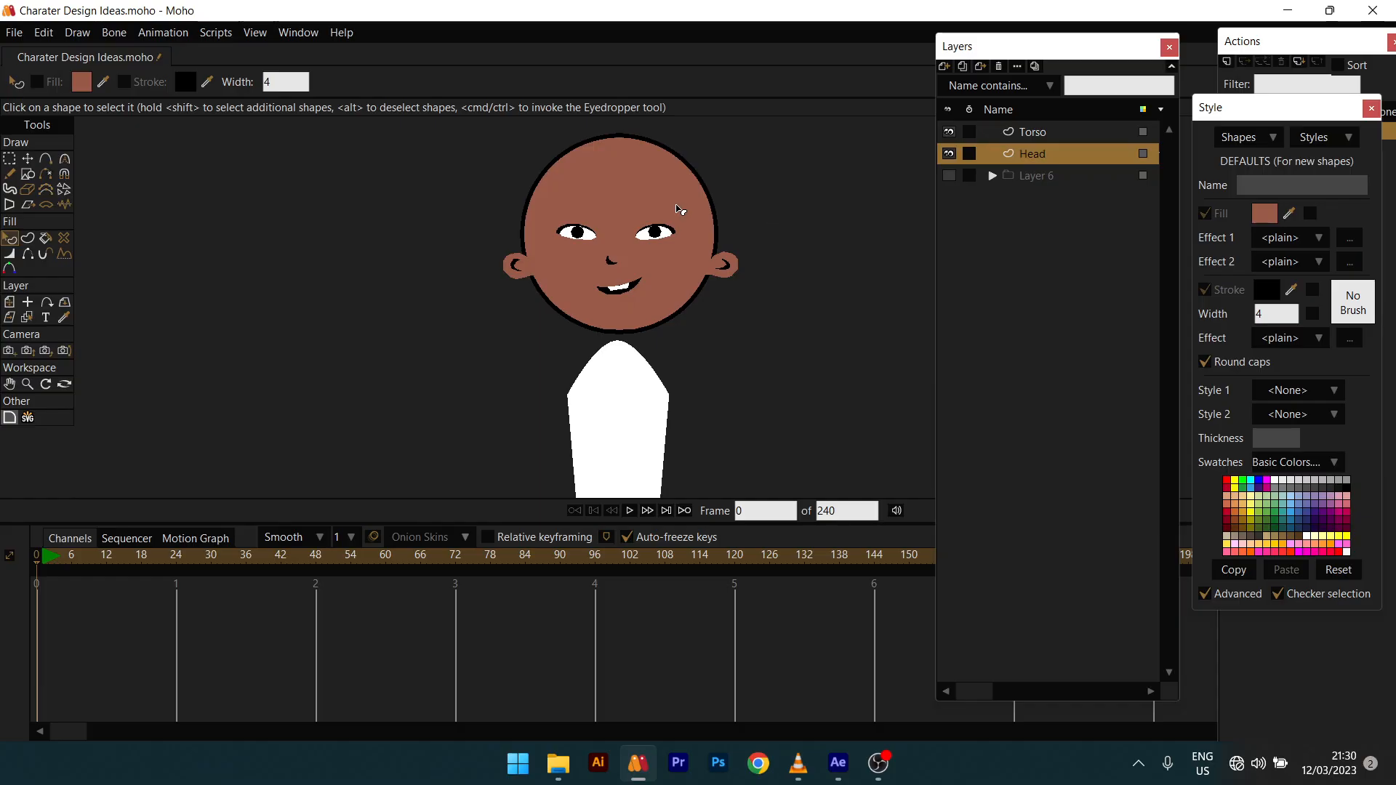
Step: Set the head circle's stroke width to 2
{"action": "scroll", "coordinate": [675, 236], "scroll_direction": "up", "scroll_amount": 3}
{"action": "left_click", "coordinate": [703, 356]}
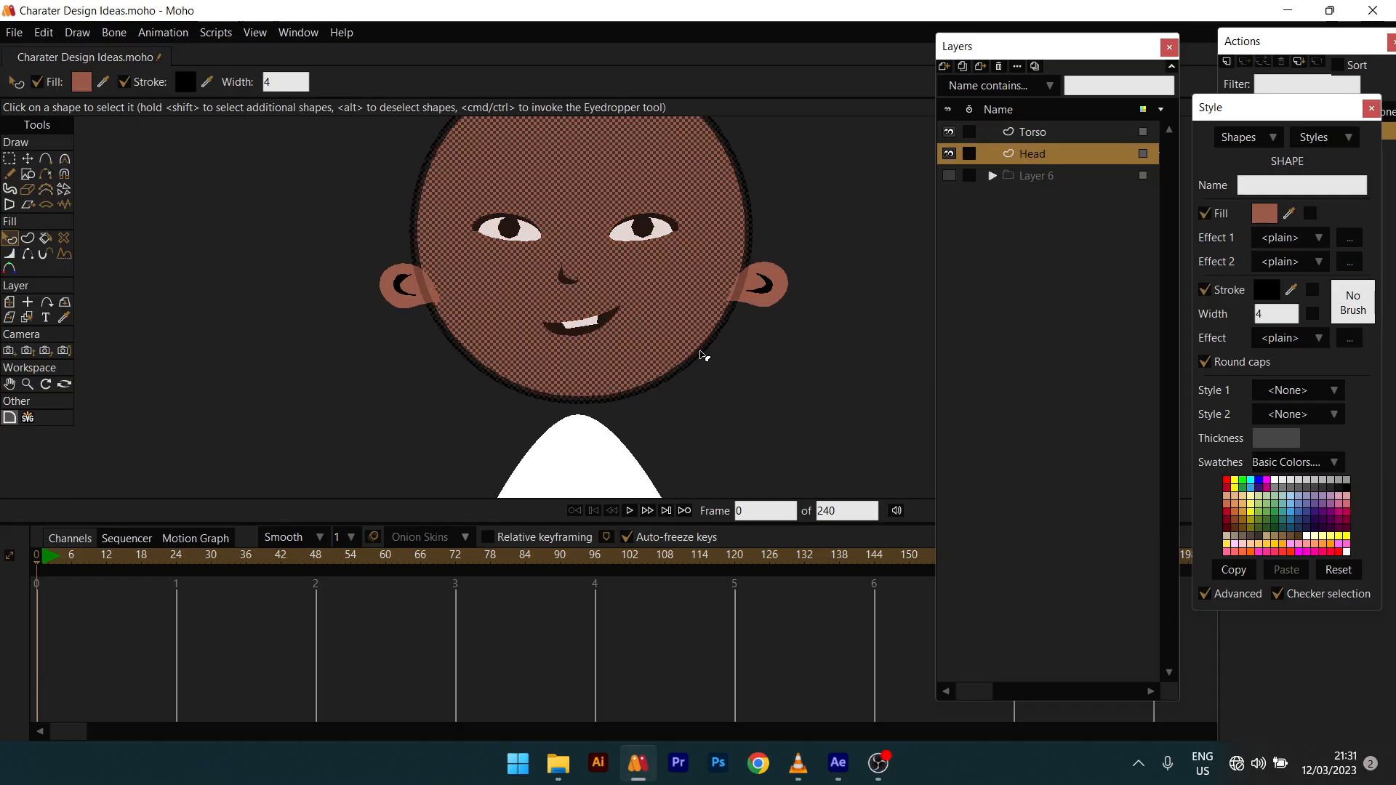
{"action": "double_click", "coordinate": [1269, 313]}
{"action": "type", "text": "3"}
{"action": "key", "text": "Return"}
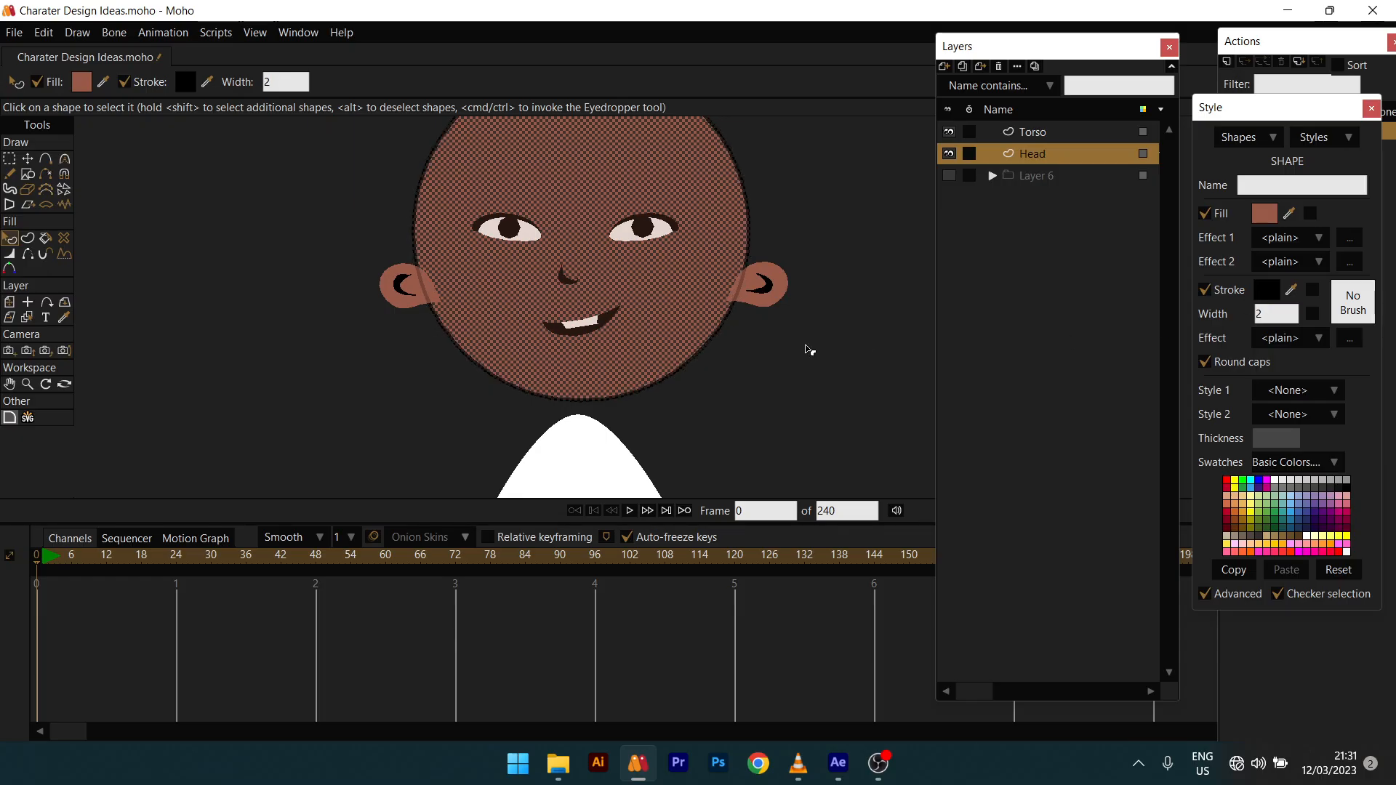
{"action": "left_click", "coordinate": [805, 346]}
{"action": "scroll", "coordinate": [806, 346], "scroll_direction": "down", "scroll_amount": 4}
{"action": "scroll", "coordinate": [805, 347], "scroll_direction": "up", "scroll_amount": 1}
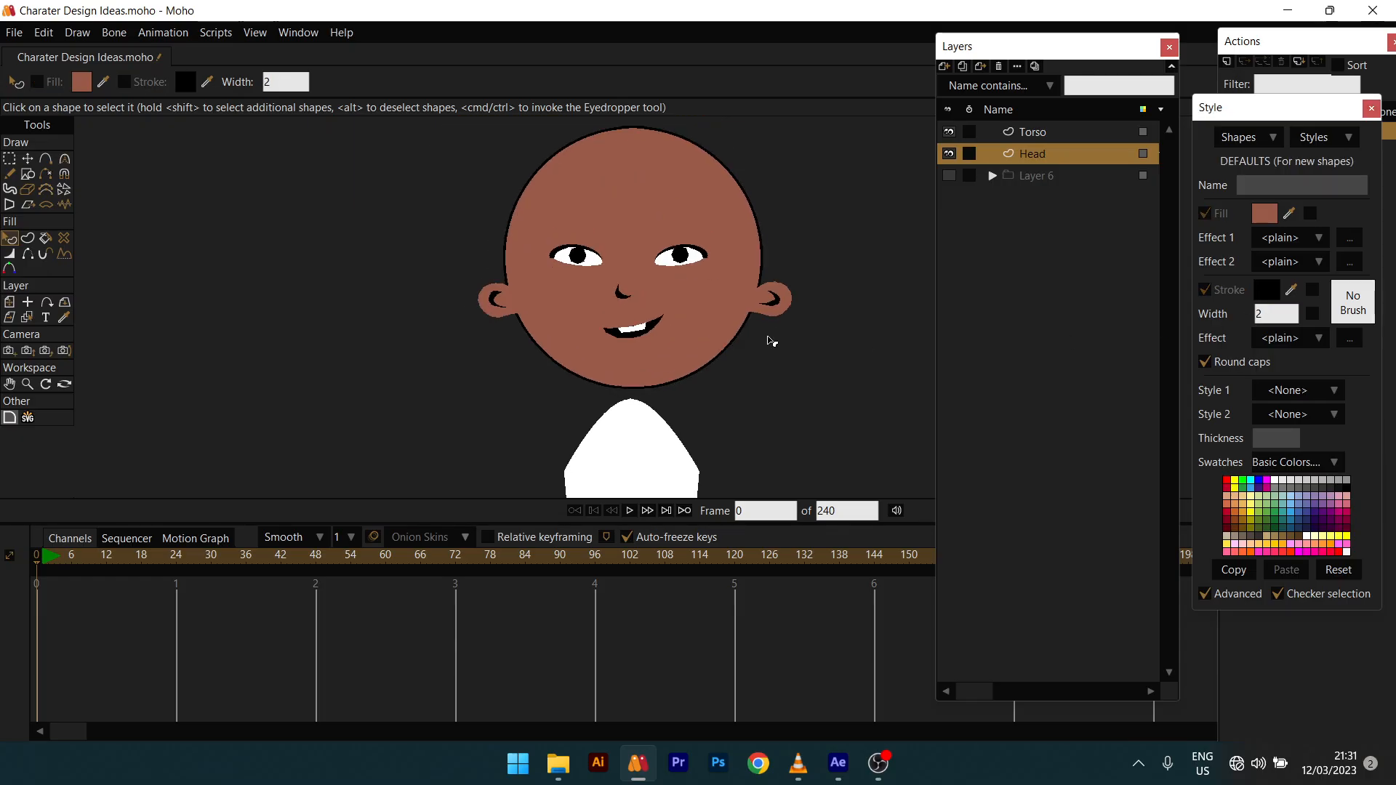
Step: Select both ear shapes and lower them to the back, behind the head circle
{"action": "key", "text": "t"}
{"action": "left_click", "coordinate": [545, 303]}
{"action": "key", "text": "q"}
{"action": "left_click", "coordinate": [554, 298]}
{"action": "left_click", "coordinate": [509, 312]}
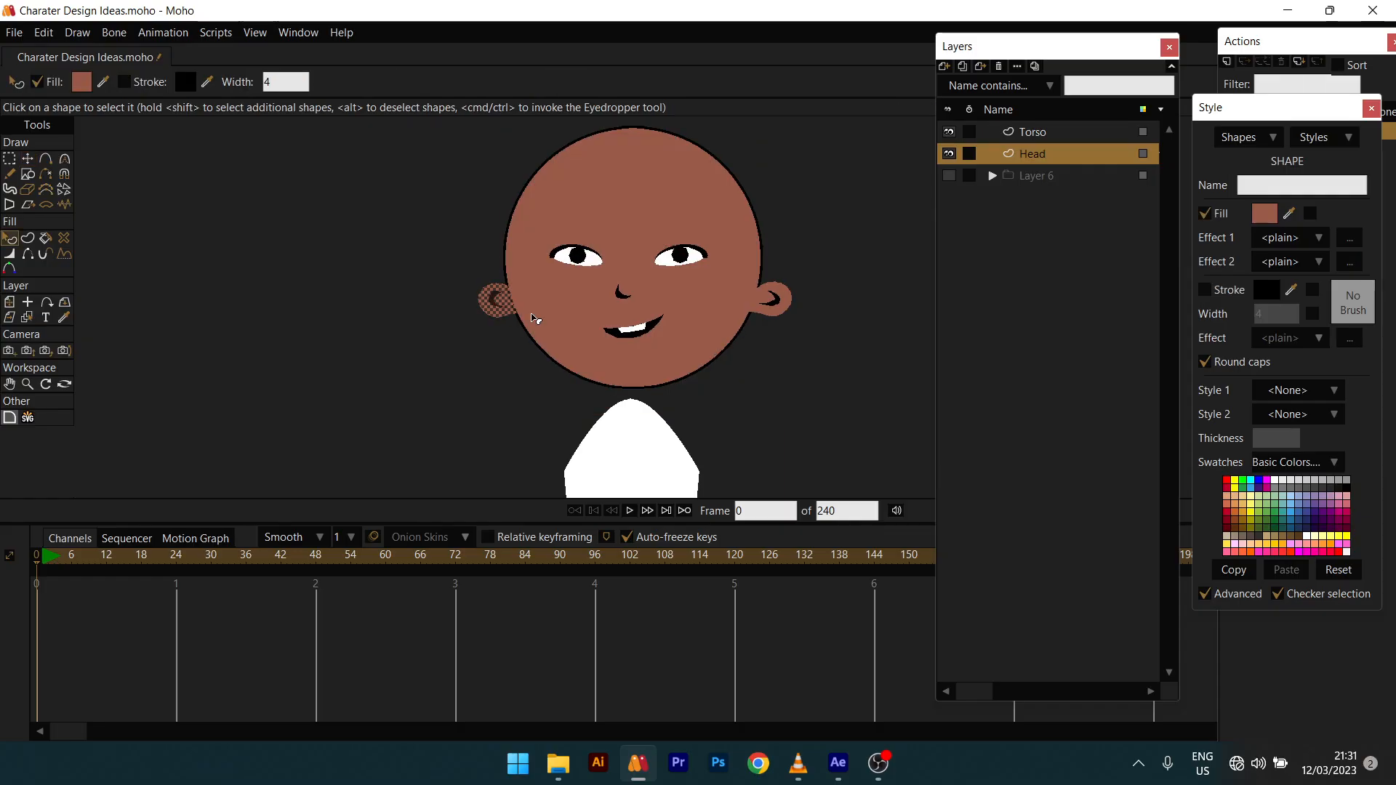
{"action": "left_click", "coordinate": [776, 320], "text": "shift"}
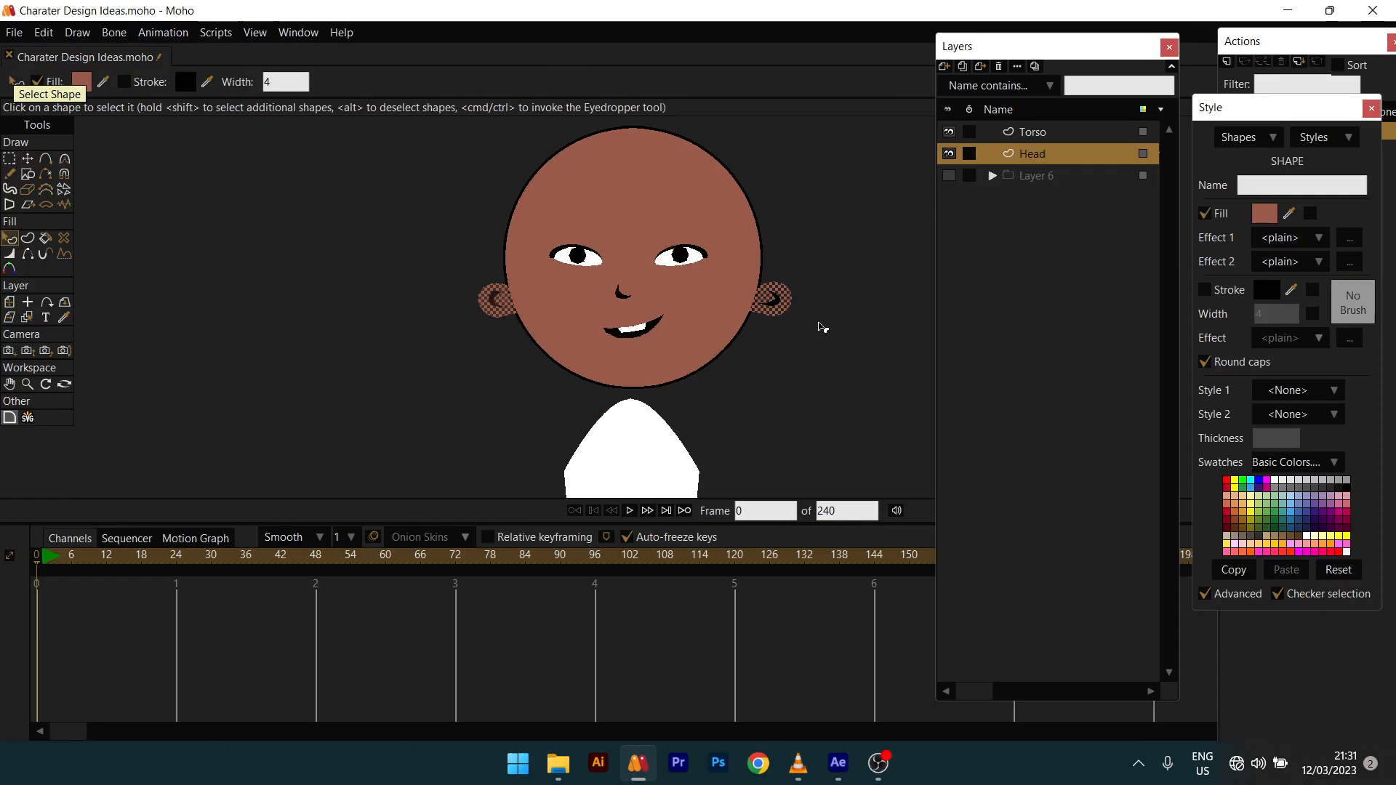
{"action": "left_click", "coordinate": [44, 32]}
{"action": "mouse_move", "coordinate": [76, 34]}
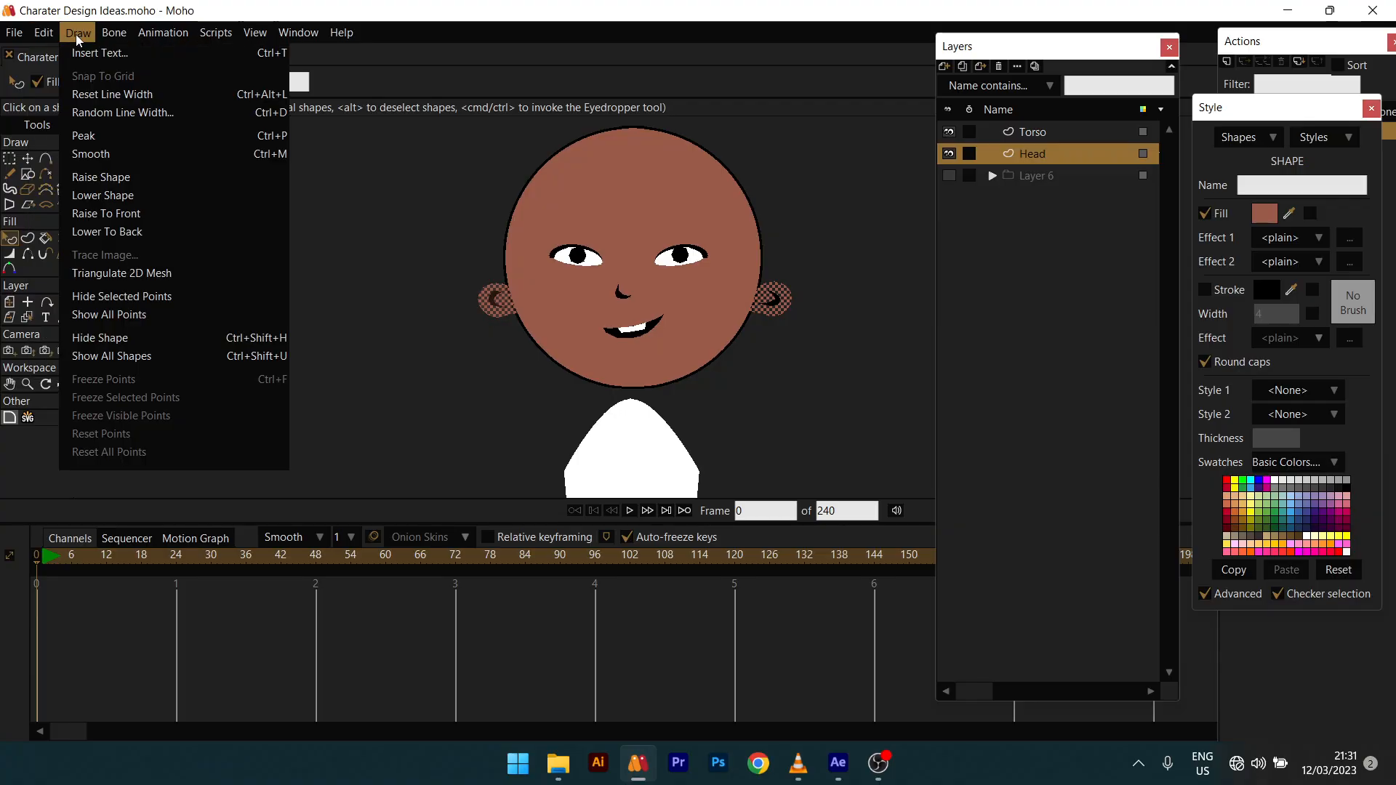
{"action": "left_click", "coordinate": [96, 231]}
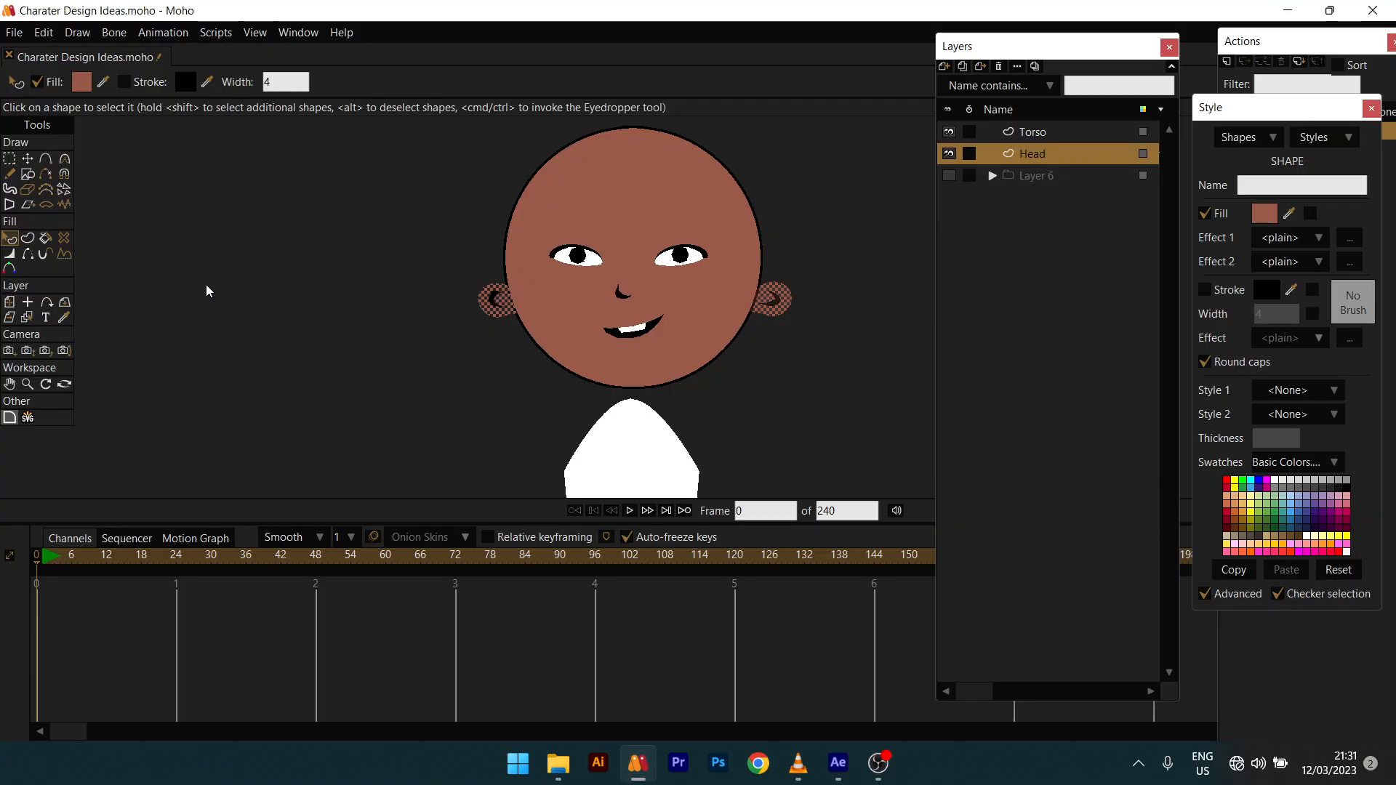
{"action": "left_click", "coordinate": [342, 327]}
Step: Lower the left ear shape on its own to the back of the head
{"action": "left_click", "coordinate": [501, 317]}
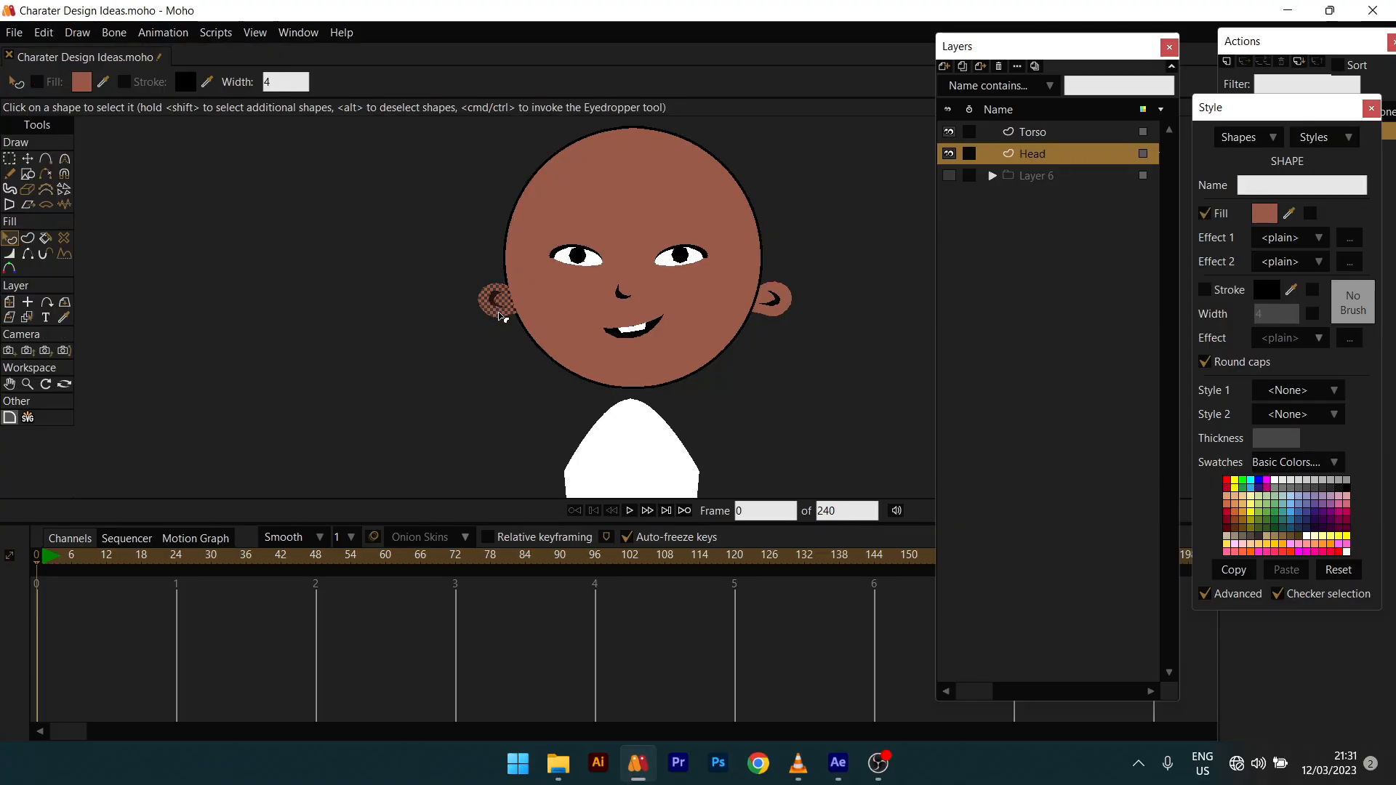
{"action": "left_click", "coordinate": [79, 33]}
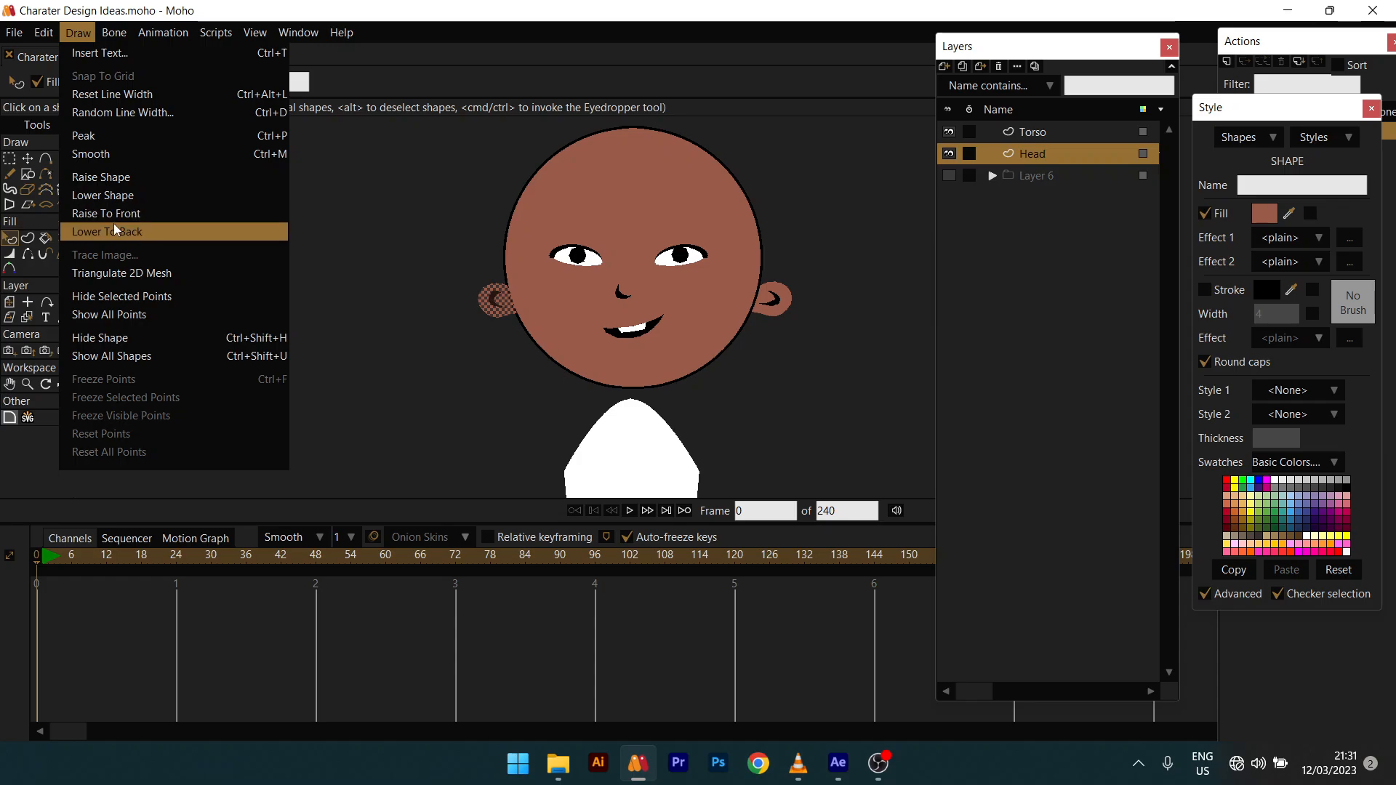
{"action": "left_click", "coordinate": [114, 232]}
{"action": "left_click", "coordinate": [298, 339]}
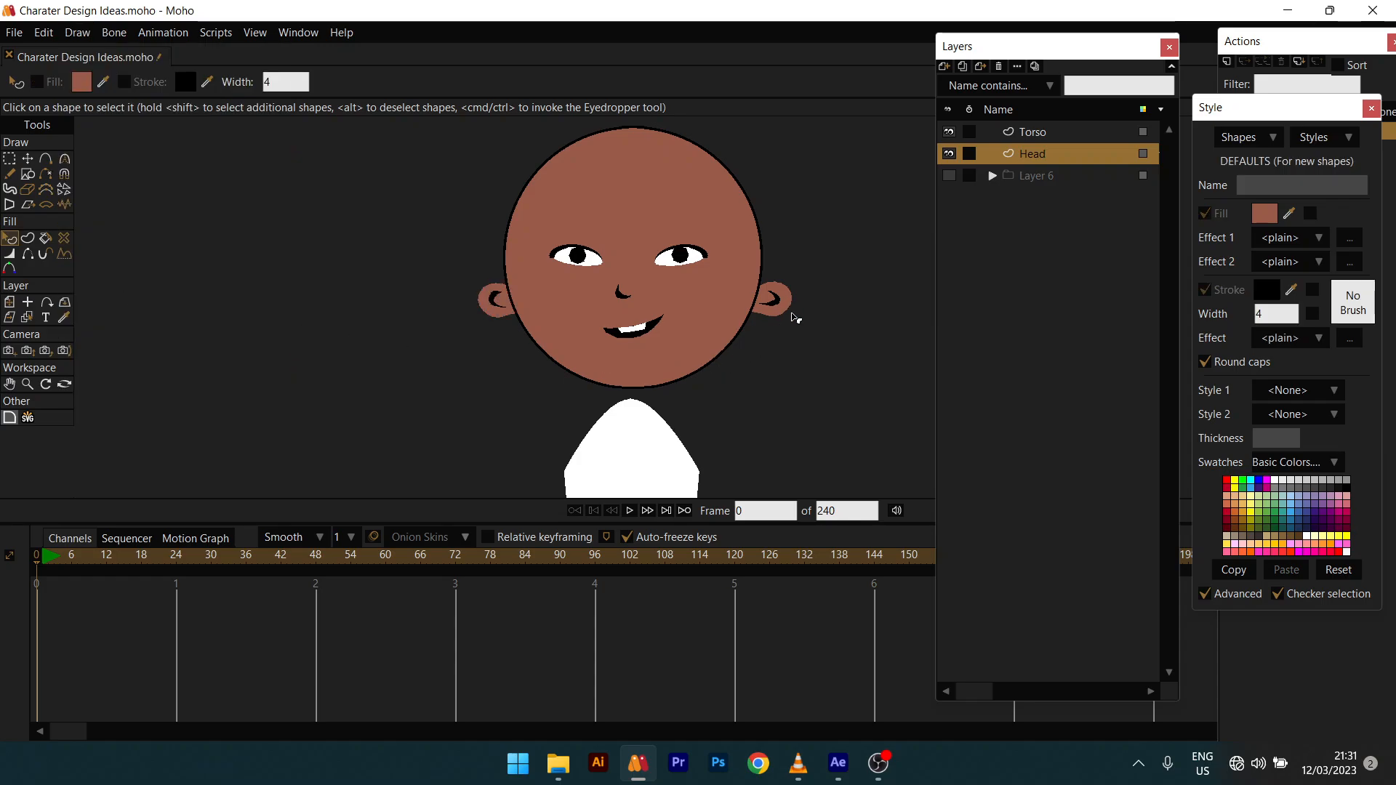
Step: Recolor the head outline by sampling the skin color and darkening it to the deeper brown 7B4030
{"action": "scroll", "coordinate": [724, 341], "scroll_direction": "down", "scroll_amount": 3}
{"action": "scroll", "coordinate": [724, 341], "scroll_direction": "up", "scroll_amount": 4}
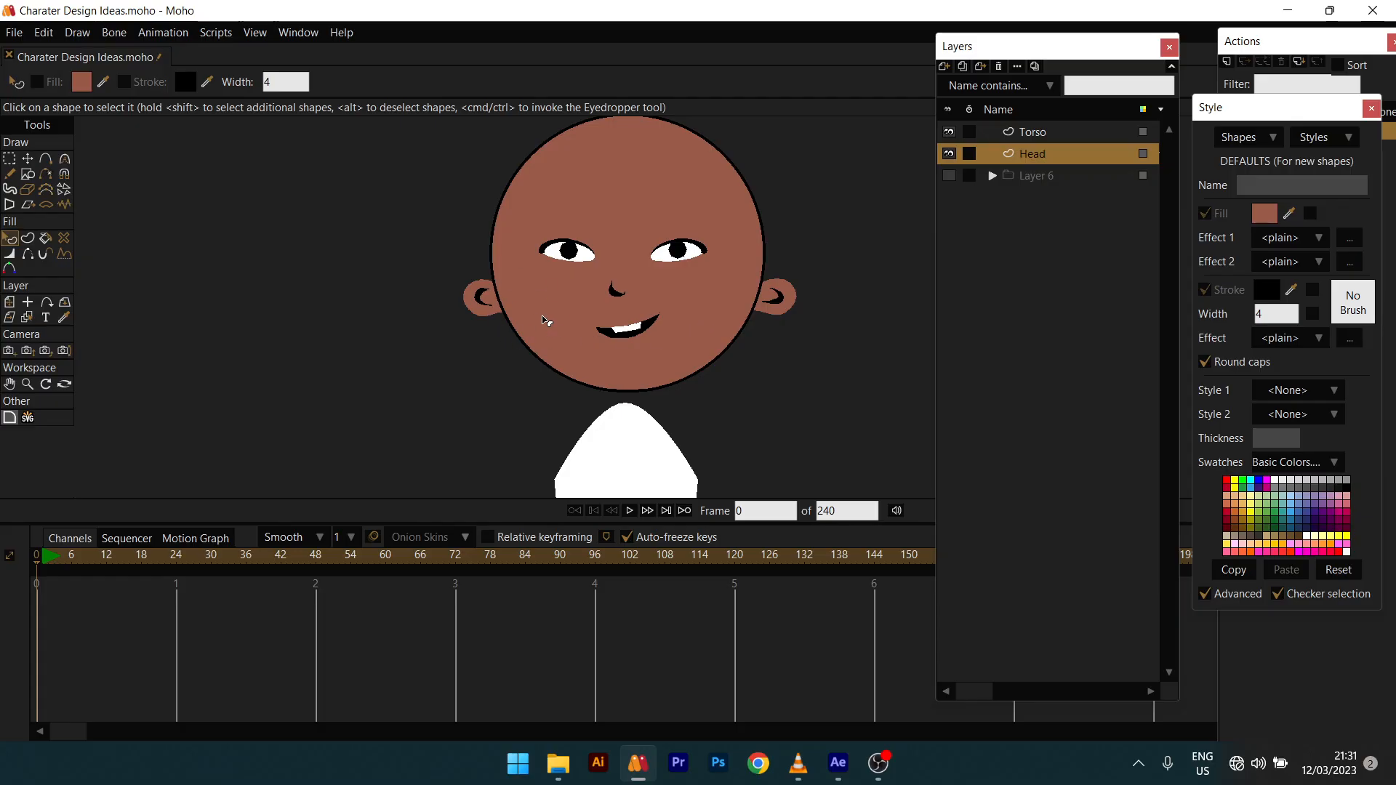
{"action": "left_click", "coordinate": [544, 320]}
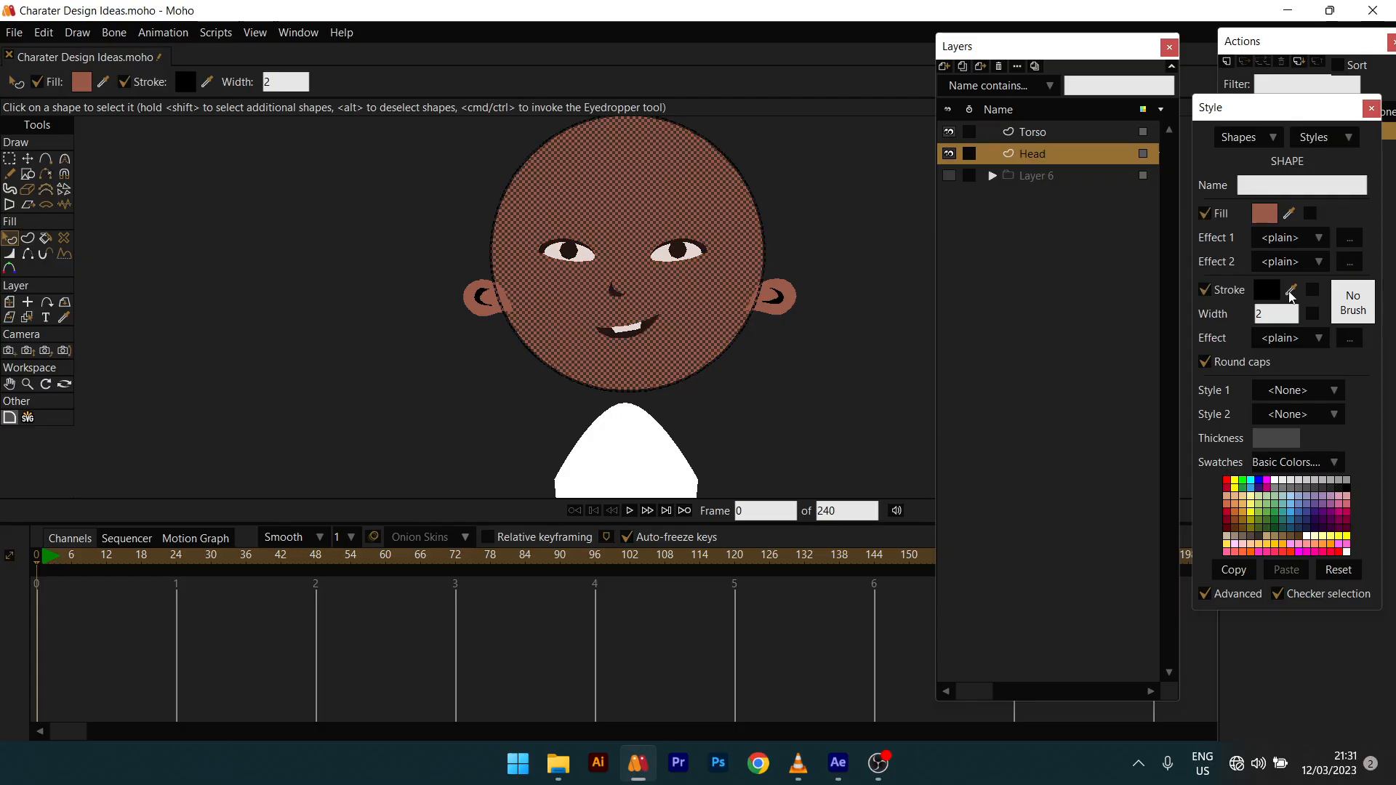
{"action": "left_click", "coordinate": [1292, 297]}
{"action": "left_click", "coordinate": [1271, 293]}
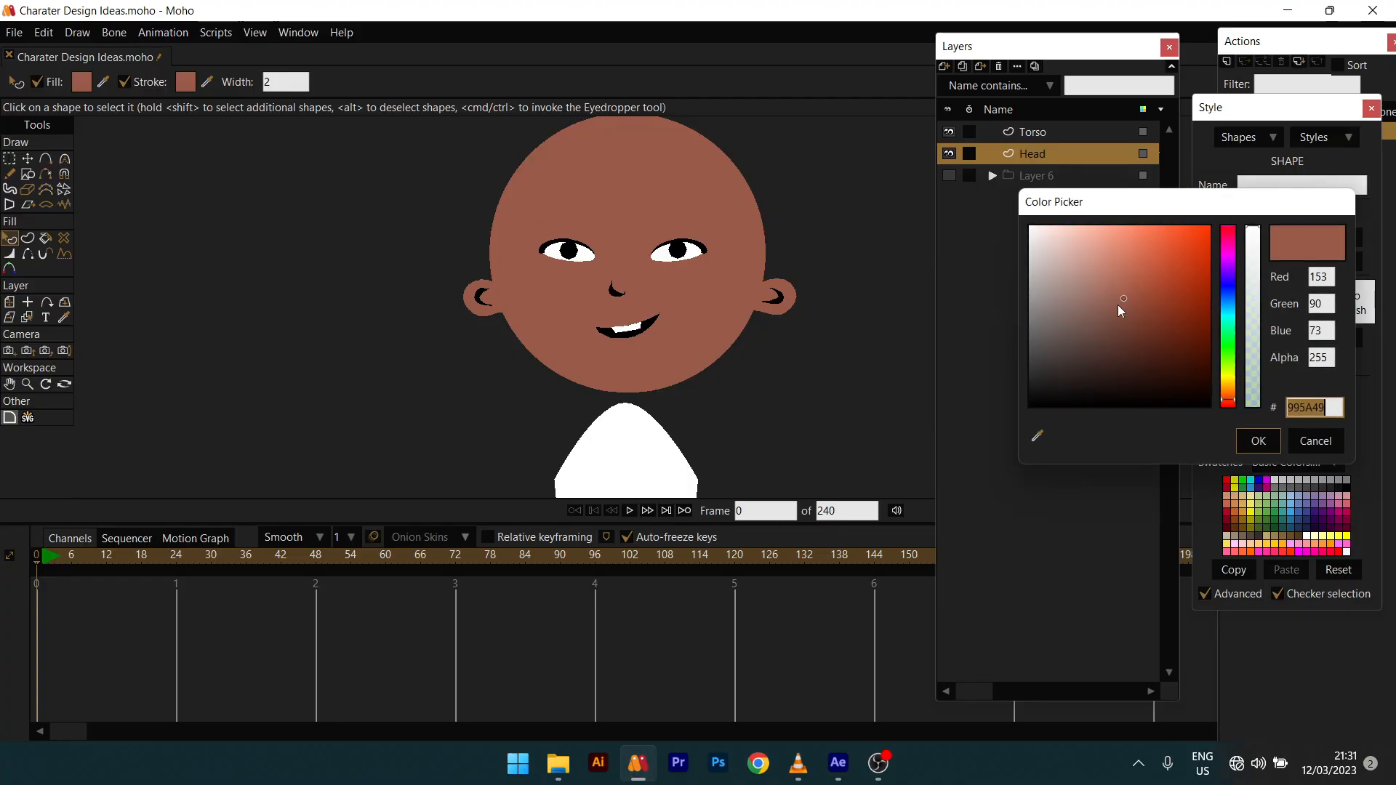
{"action": "mouse_move", "coordinate": [1118, 304]}
{"action": "left_mouse_down"}
{"action": "mouse_move", "coordinate": [1144, 334]}
{"action": "mouse_move", "coordinate": [1127, 317]}
{"action": "mouse_move", "coordinate": [1140, 320]}
{"action": "left_mouse_up"}
{"action": "left_click", "coordinate": [1267, 446]}
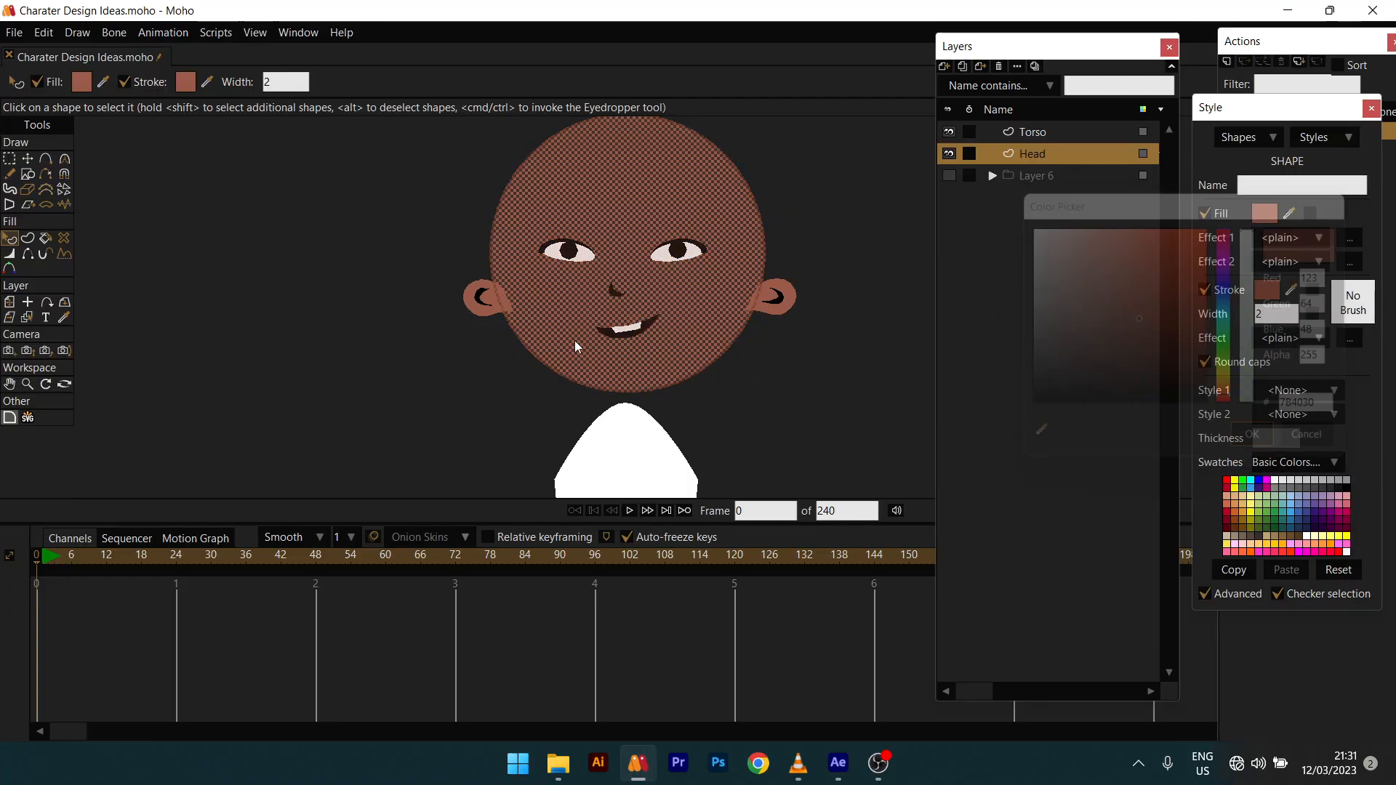
{"action": "scroll", "coordinate": [619, 310], "scroll_direction": "up", "scroll_amount": 1}
{"action": "left_click", "coordinate": [864, 262]}
Step: Recolor the nose and inner-ear strokes with the dark brown sampled from the head outline
{"action": "left_click", "coordinate": [614, 290]}
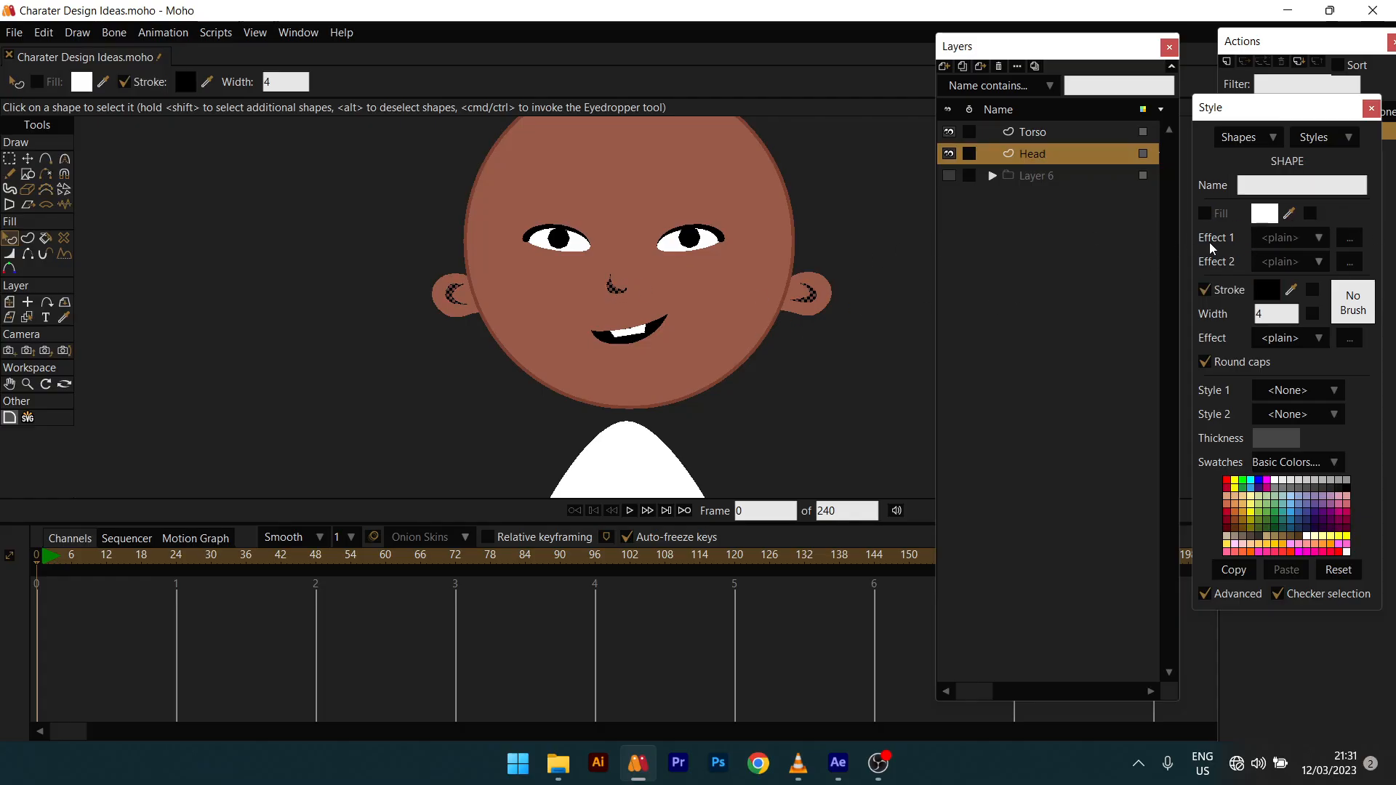
{"action": "left_click_drag", "start_coordinate": [1292, 291], "coordinate": [704, 297]}
{"action": "left_click", "coordinate": [810, 228]}
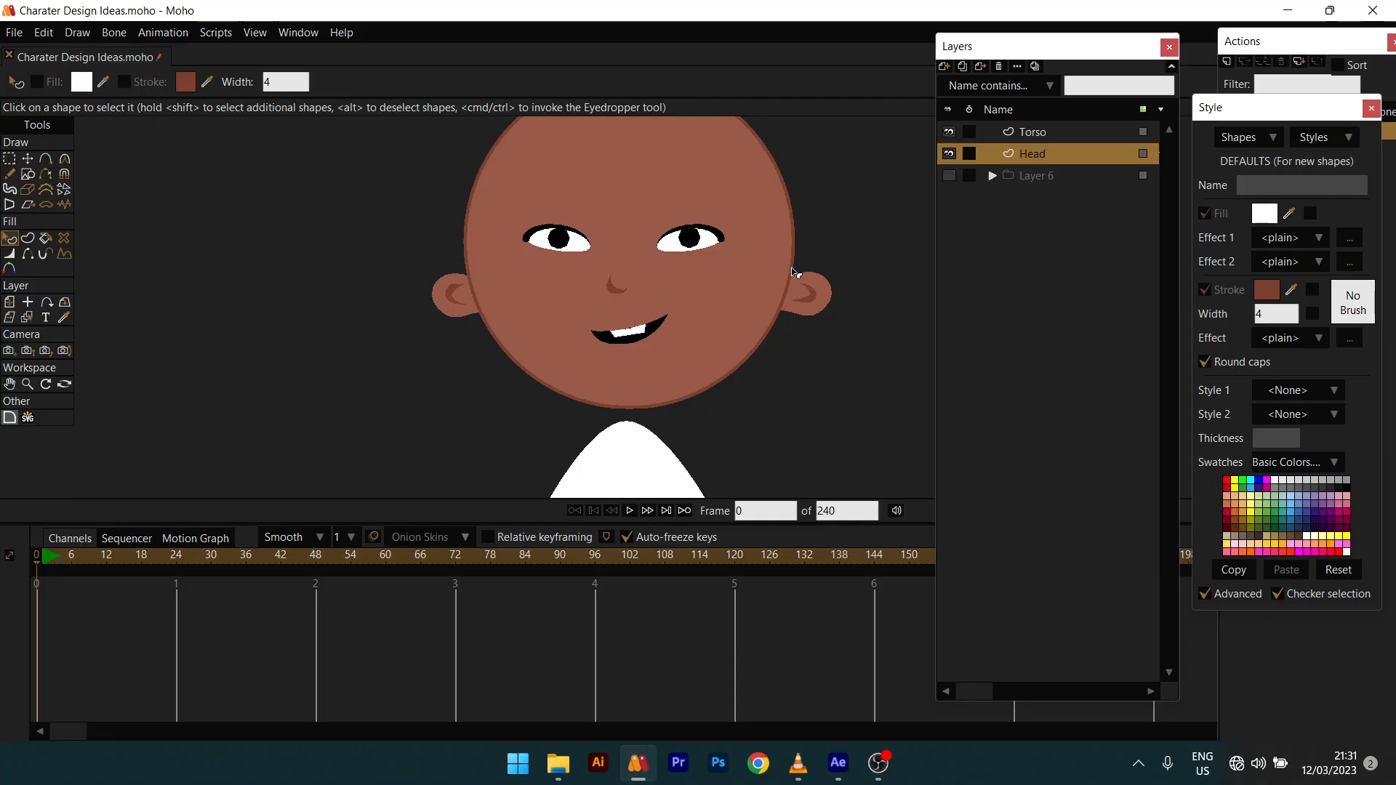
Step: Examine how the recolored outline, nose and inner ears look on the whole head
{"action": "scroll", "coordinate": [784, 343], "scroll_direction": "down", "scroll_amount": 1}
{"action": "scroll", "coordinate": [781, 340], "scroll_direction": "up", "scroll_amount": 1}
{"action": "scroll", "coordinate": [654, 306], "scroll_direction": "down", "scroll_amount": 1}
{"action": "left_click_drag", "start_coordinate": [744, 331], "coordinate": [700, 330]}
{"action": "scroll", "coordinate": [667, 287], "scroll_direction": "up", "scroll_amount": 1}
{"action": "scroll", "coordinate": [684, 334], "scroll_direction": "down", "scroll_amount": 3}
{"action": "scroll", "coordinate": [687, 337], "scroll_direction": "up", "scroll_amount": 2}
{"action": "scroll", "coordinate": [682, 262], "scroll_direction": "up", "scroll_amount": 2}
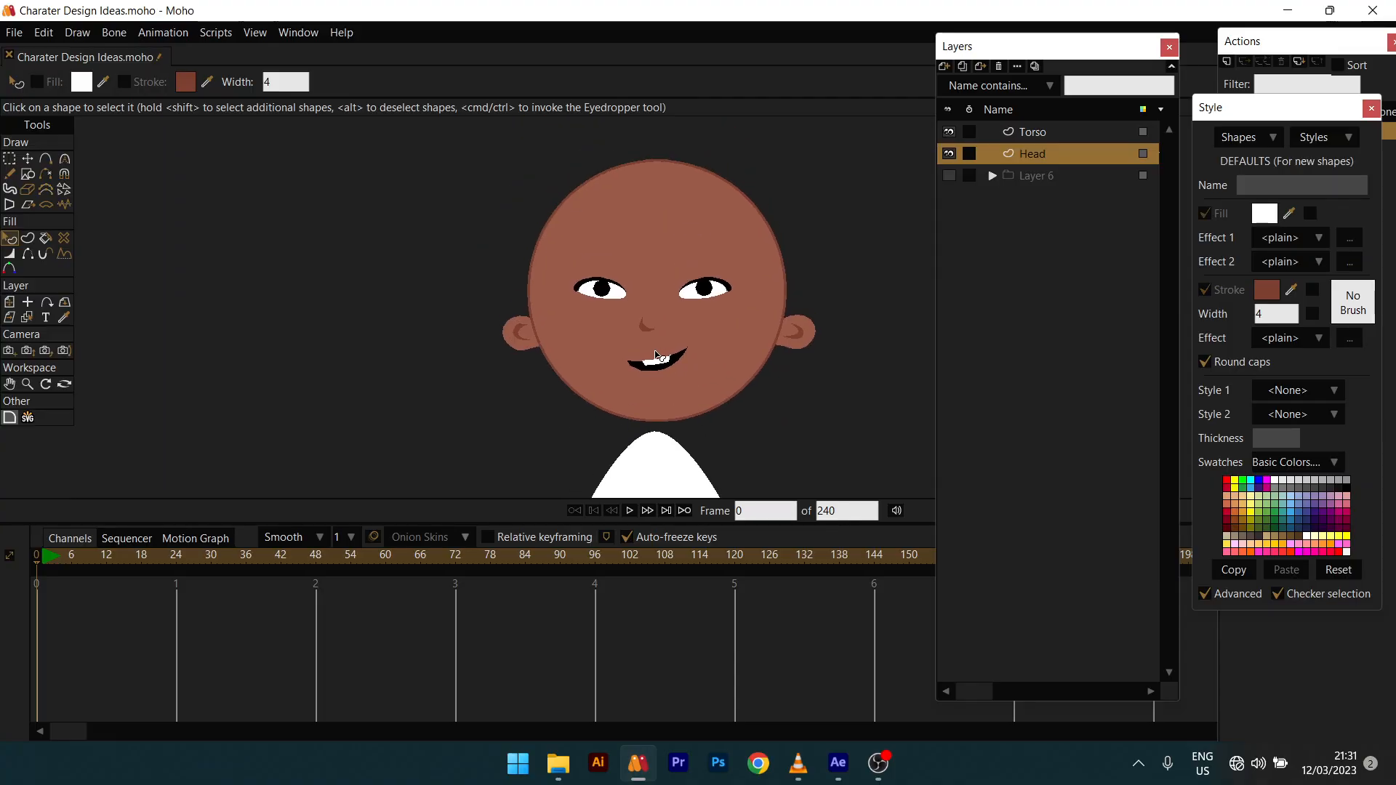
Step: Try slanted freehand eyebrows above both eyes, and delete the two strokes
{"action": "scroll", "coordinate": [627, 306], "scroll_direction": "up", "scroll_amount": 3}
{"action": "mouse_move", "coordinate": [625, 294]}
{"action": "left_mouse_down"}
{"action": "mouse_move", "coordinate": [625, 311]}
{"action": "mouse_move", "coordinate": [495, 332]}
{"action": "mouse_move", "coordinate": [462, 285]}
{"action": "mouse_move", "coordinate": [498, 258]}
{"action": "left_mouse_up"}
{"action": "key", "text": "s"}
{"action": "key", "text": "f"}
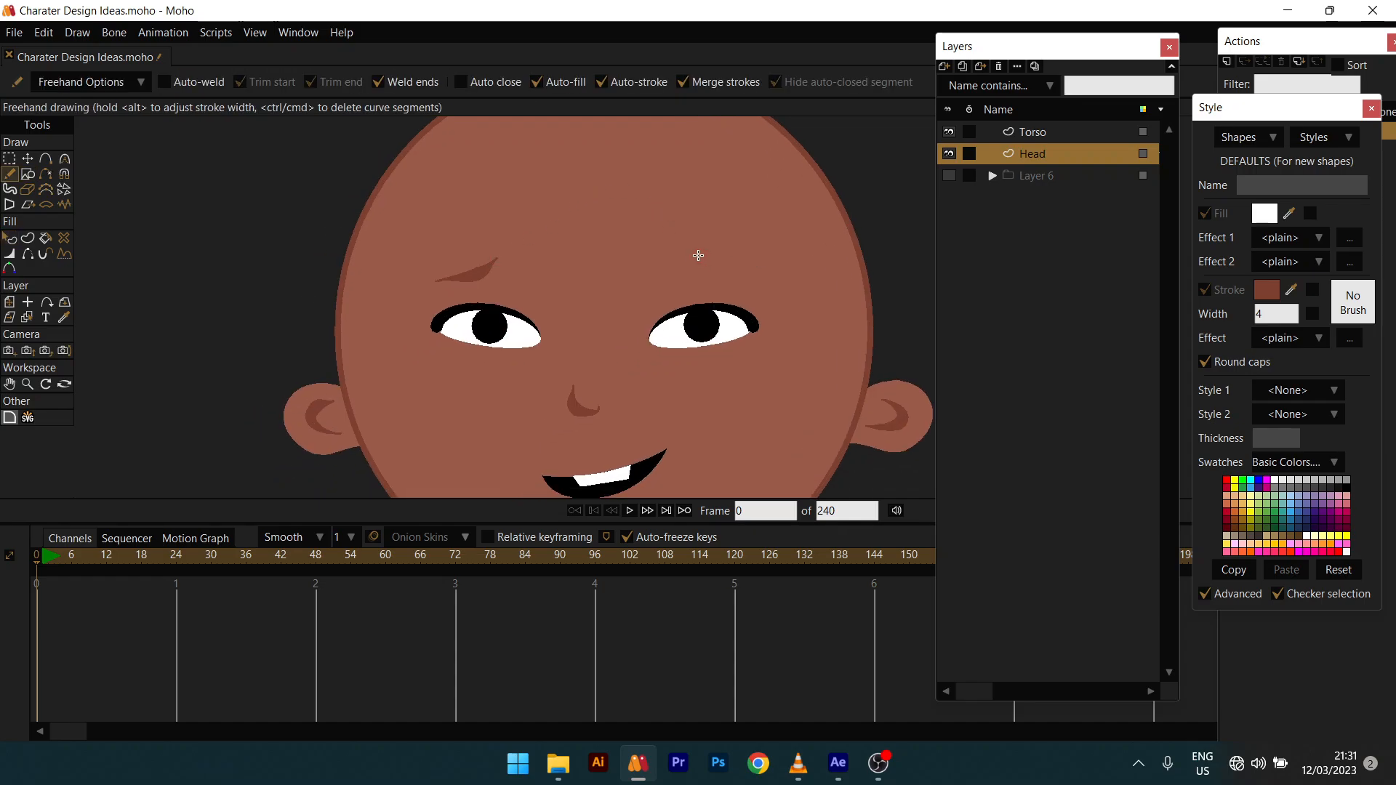
{"action": "left_click_drag", "start_coordinate": [698, 255], "coordinate": [760, 285]}
{"action": "scroll", "coordinate": [760, 285], "scroll_direction": "down", "scroll_amount": 3}
{"action": "scroll", "coordinate": [766, 302], "scroll_direction": "up", "scroll_amount": 1}
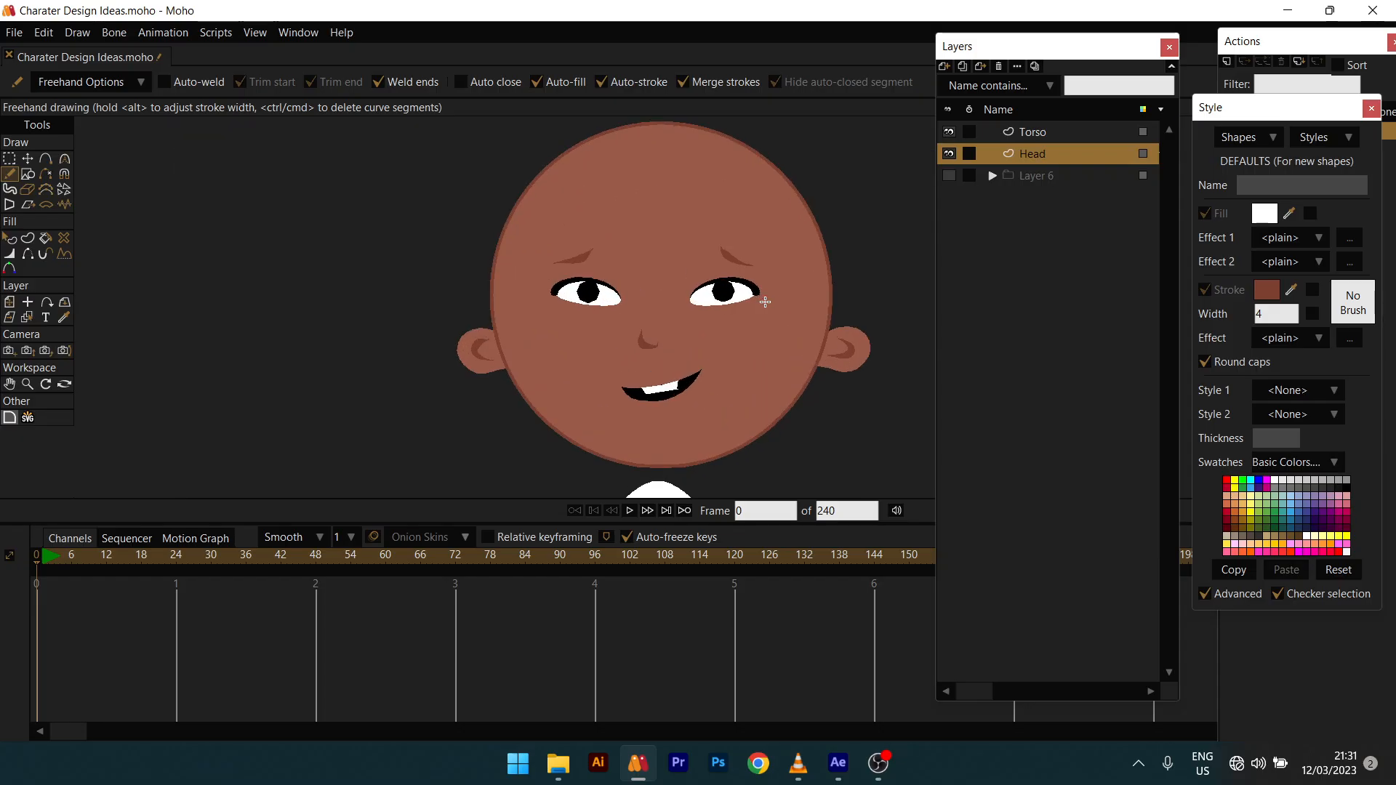
{"action": "key", "text": "t"}
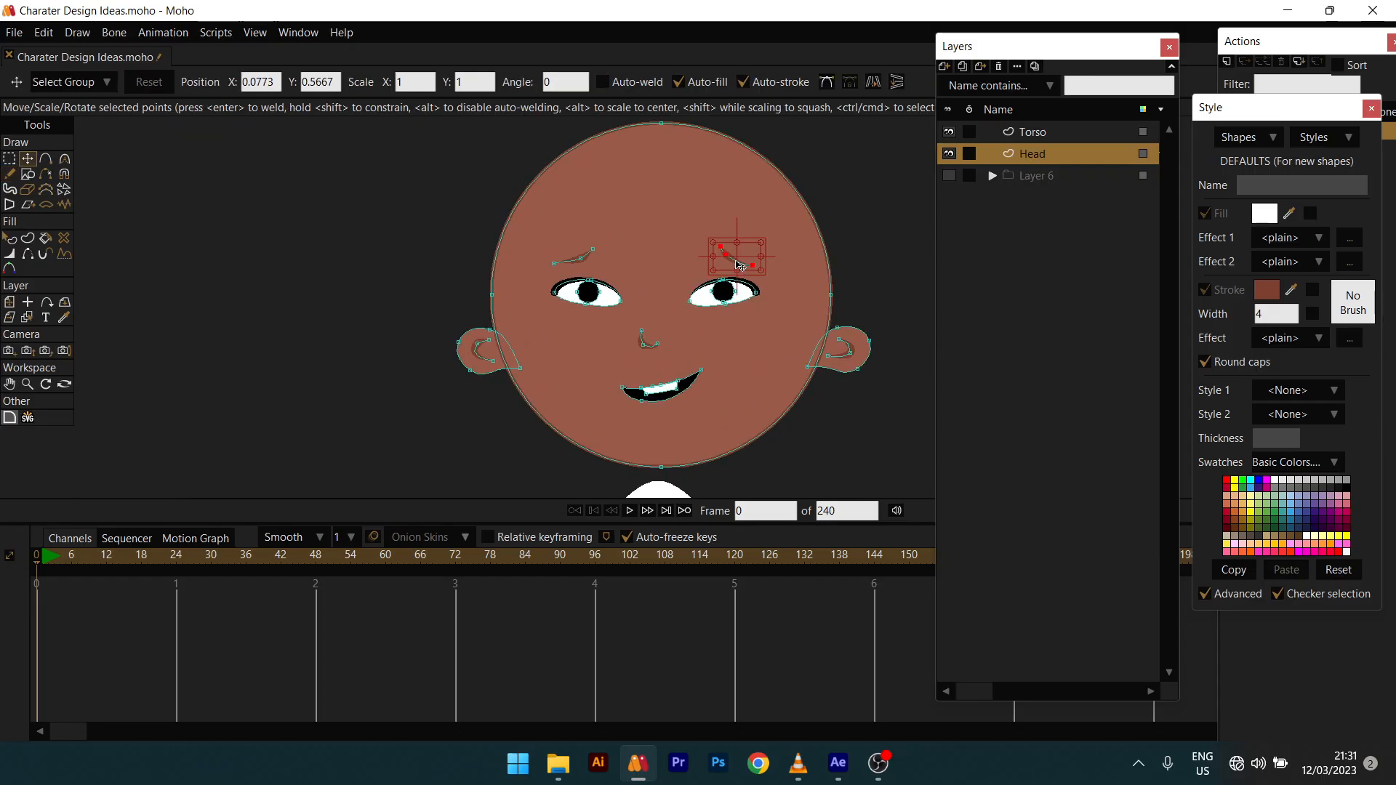
{"action": "left_click", "coordinate": [570, 264], "text": "ctrl+shift"}
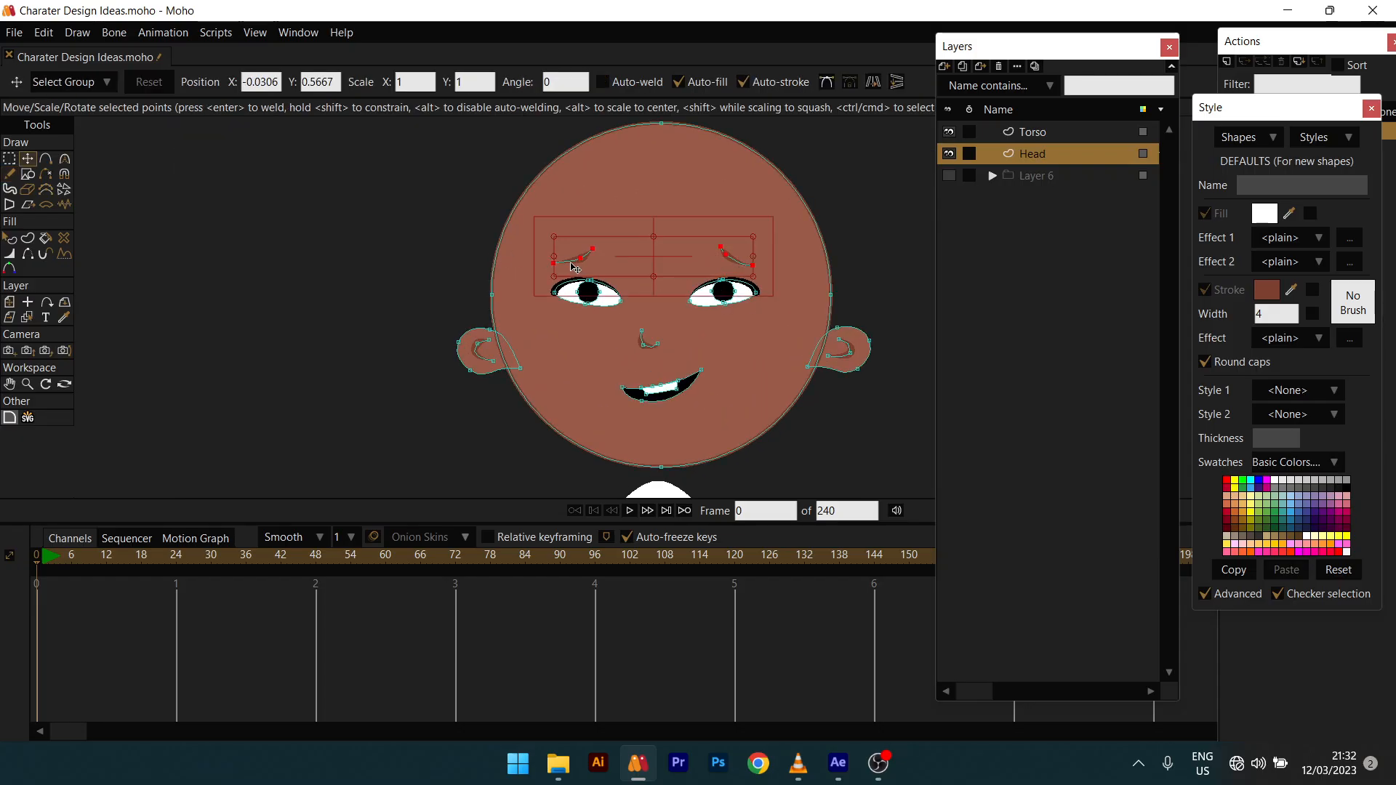
{"action": "key", "text": "Delete"}
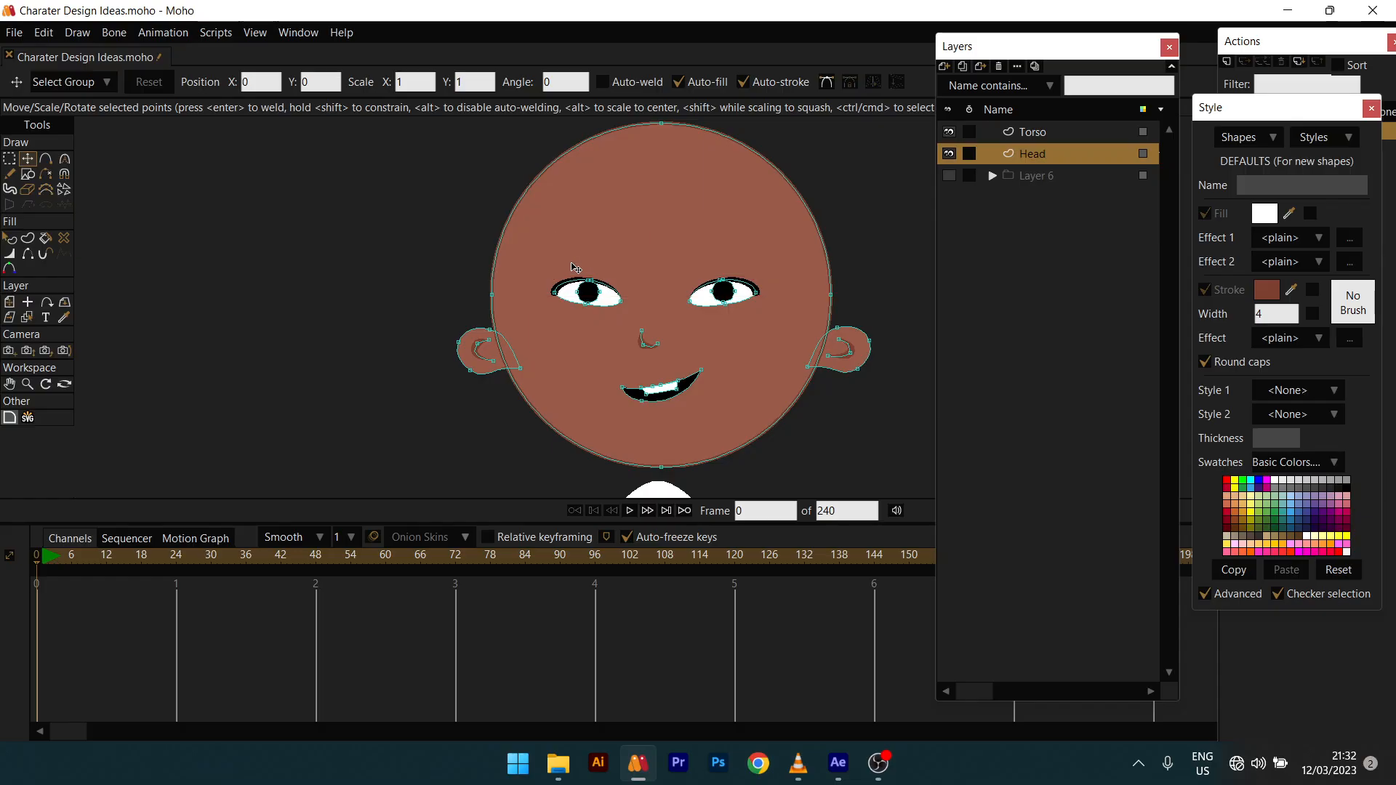
Step: Draw a short flat freehand eyebrow above the left eye and a curved one sloping down outward above the right eye
{"action": "key", "text": "f"}
{"action": "left_click_drag", "start_coordinate": [602, 251], "coordinate": [560, 253]}
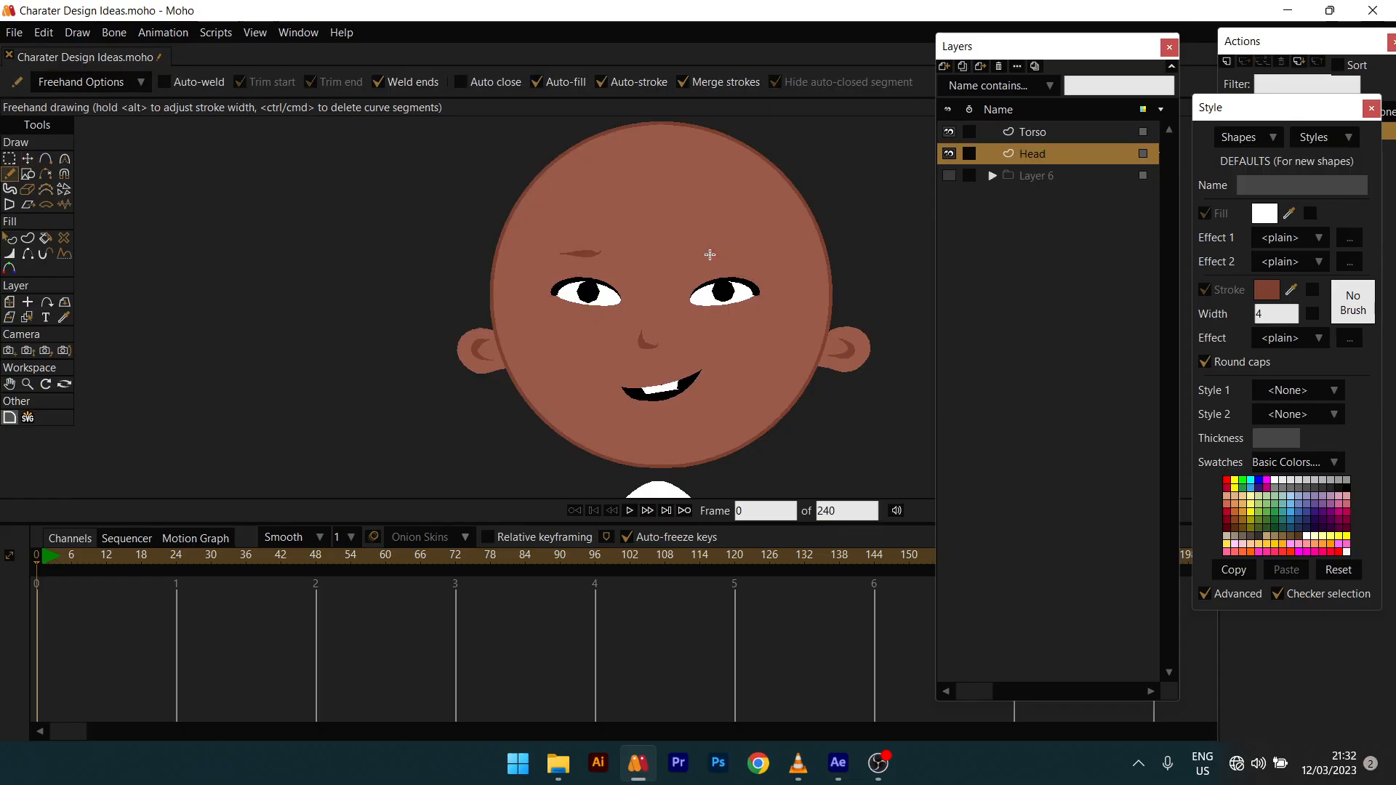
{"action": "left_click_drag", "start_coordinate": [710, 254], "coordinate": [740, 252]}
{"action": "scroll", "coordinate": [665, 283], "scroll_direction": "down", "scroll_amount": 2}
{"action": "scroll", "coordinate": [665, 283], "scroll_direction": "up", "scroll_amount": 3}
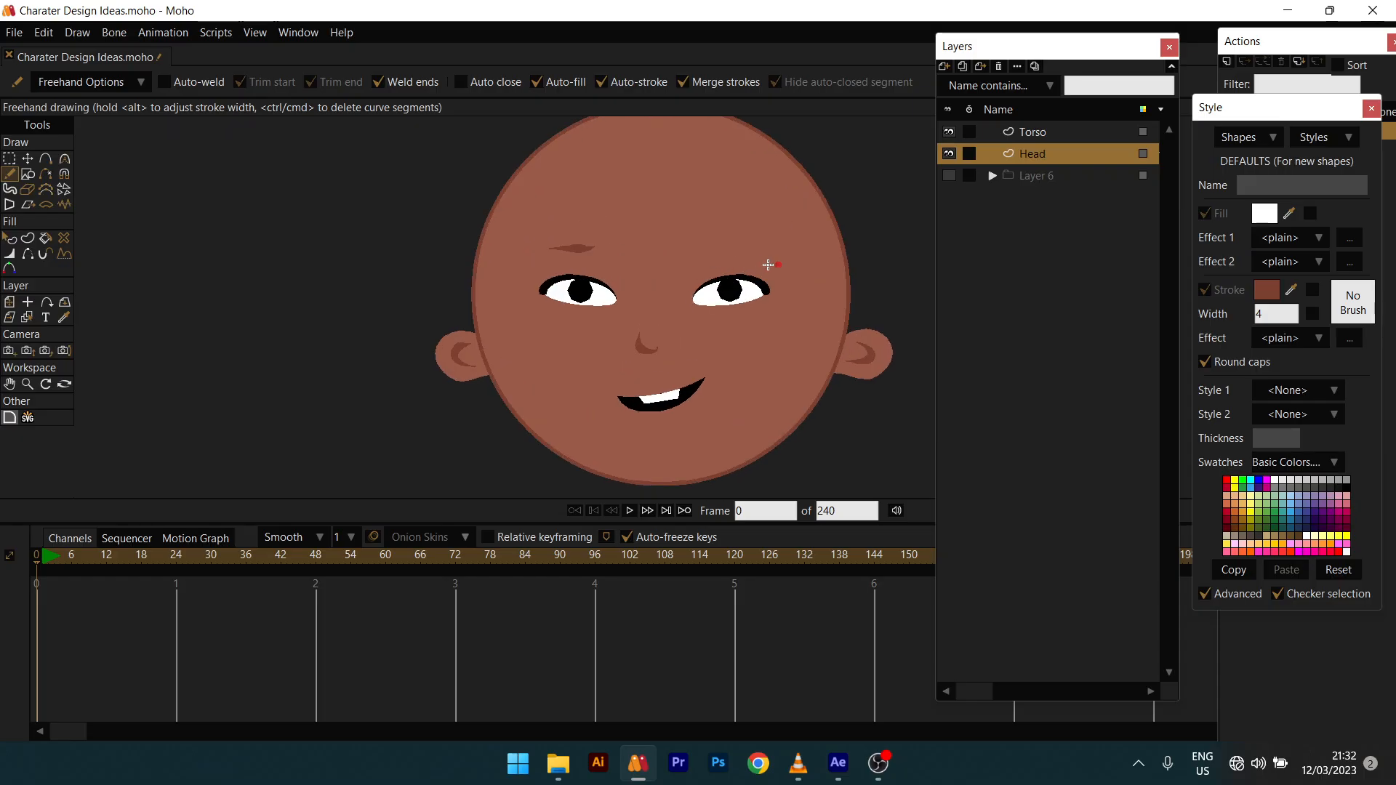
{"action": "left_click_drag", "start_coordinate": [768, 264], "coordinate": [735, 244]}
{"action": "scroll", "coordinate": [701, 367], "scroll_direction": "down", "scroll_amount": 3}
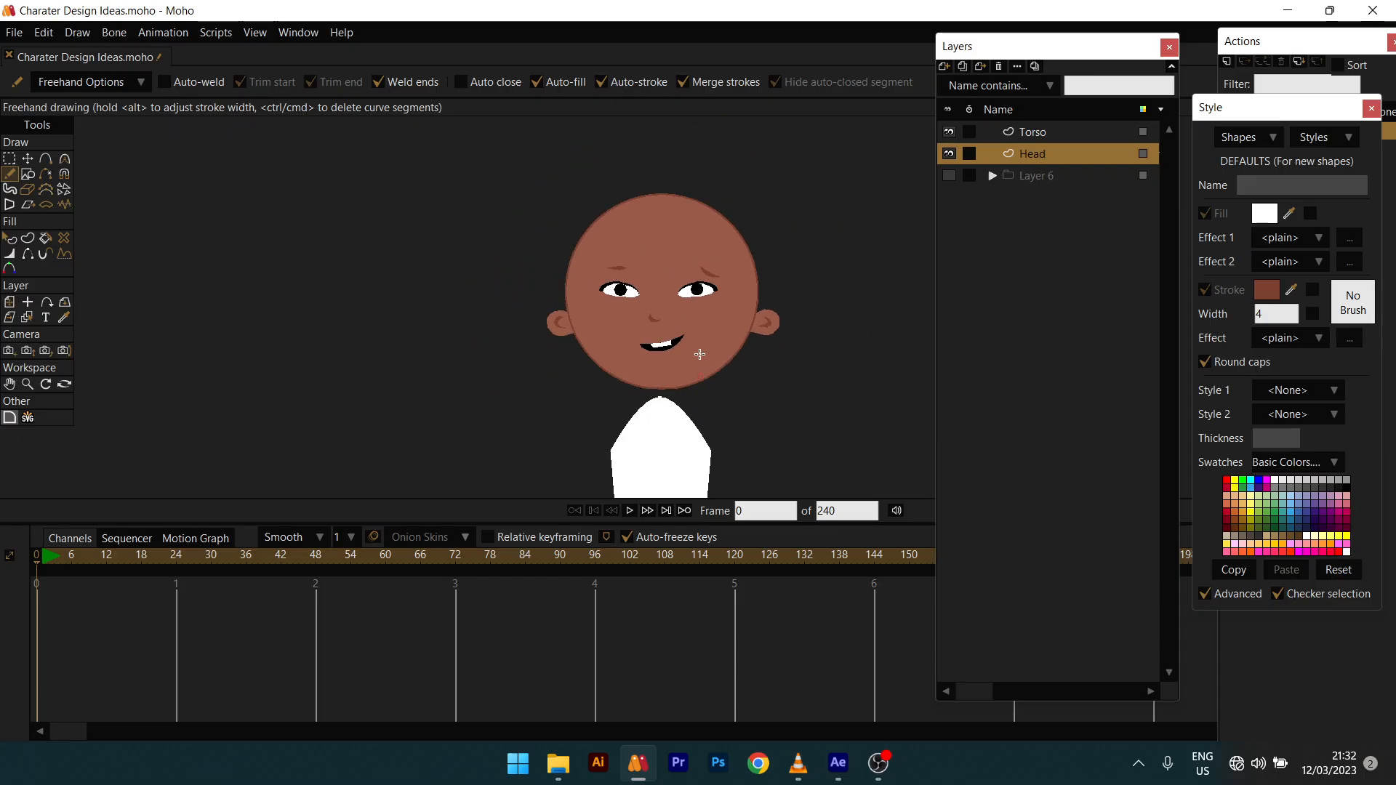
Step: Examine the face with its new eyebrows from close up and from farther away
{"action": "scroll", "coordinate": [700, 355], "scroll_direction": "down", "scroll_amount": 1}
{"action": "scroll", "coordinate": [670, 302], "scroll_direction": "up", "scroll_amount": 4}
{"action": "scroll", "coordinate": [644, 345], "scroll_direction": "down", "scroll_amount": 1}
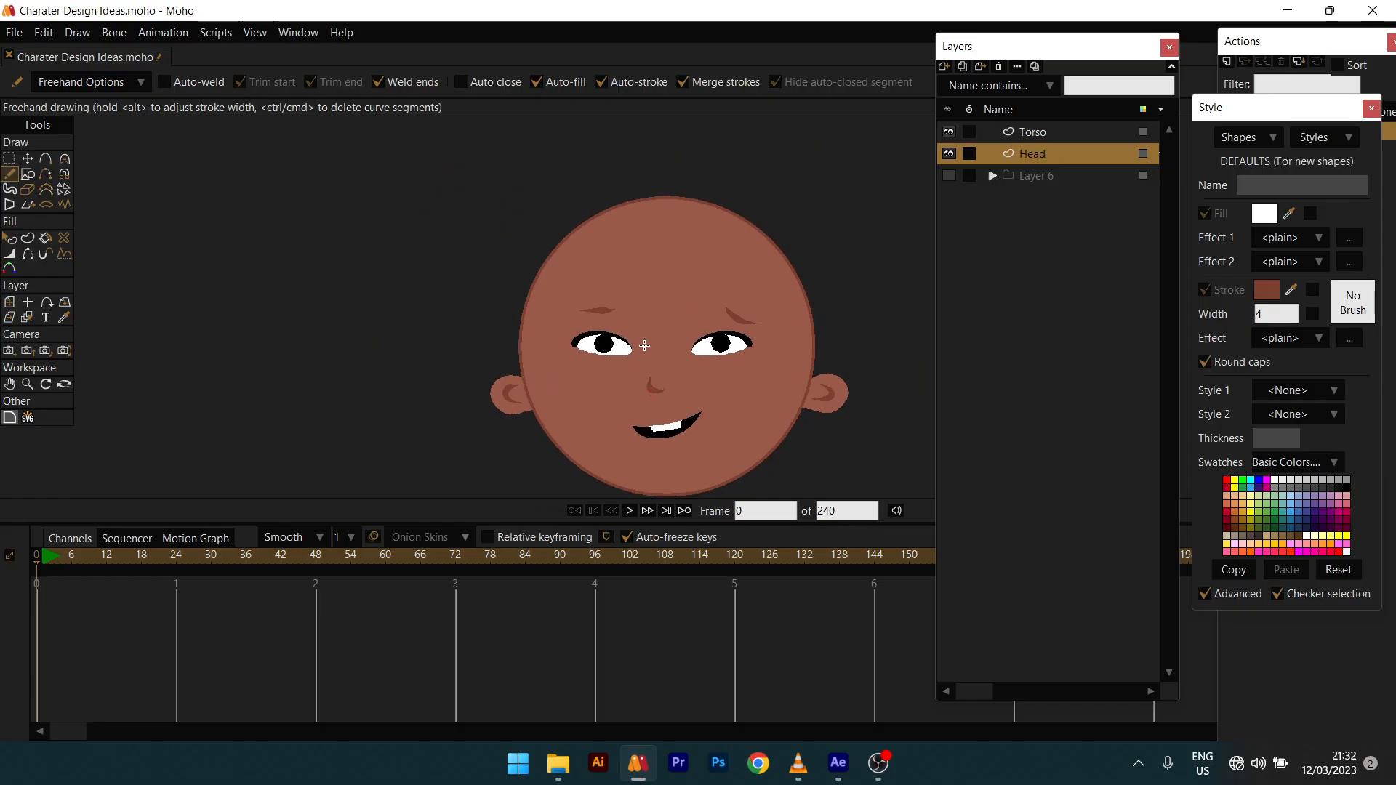
{"action": "left_click_drag", "start_coordinate": [650, 389], "coordinate": [643, 340]}
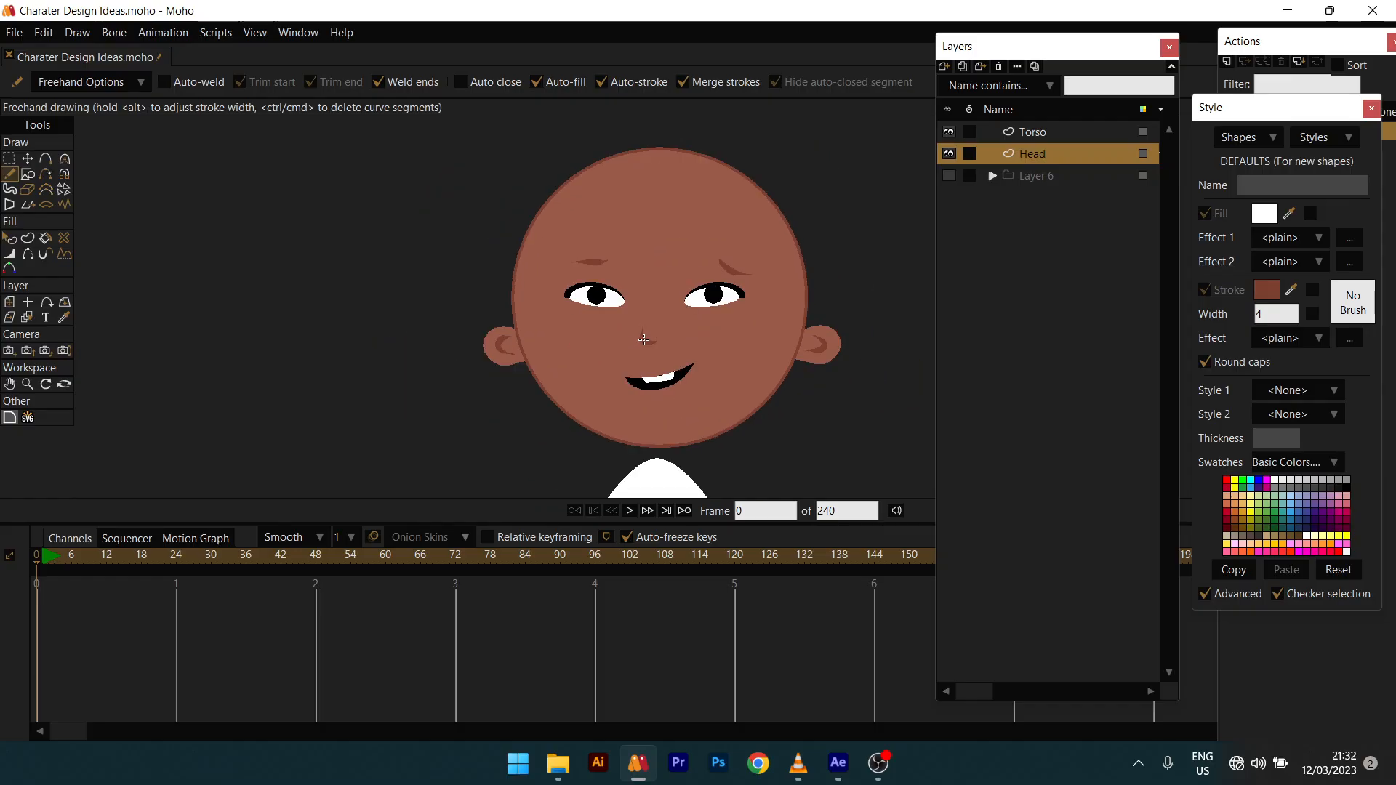
{"action": "scroll", "coordinate": [644, 339], "scroll_direction": "up", "scroll_amount": 2}
{"action": "scroll", "coordinate": [645, 339], "scroll_direction": "down", "scroll_amount": 3}
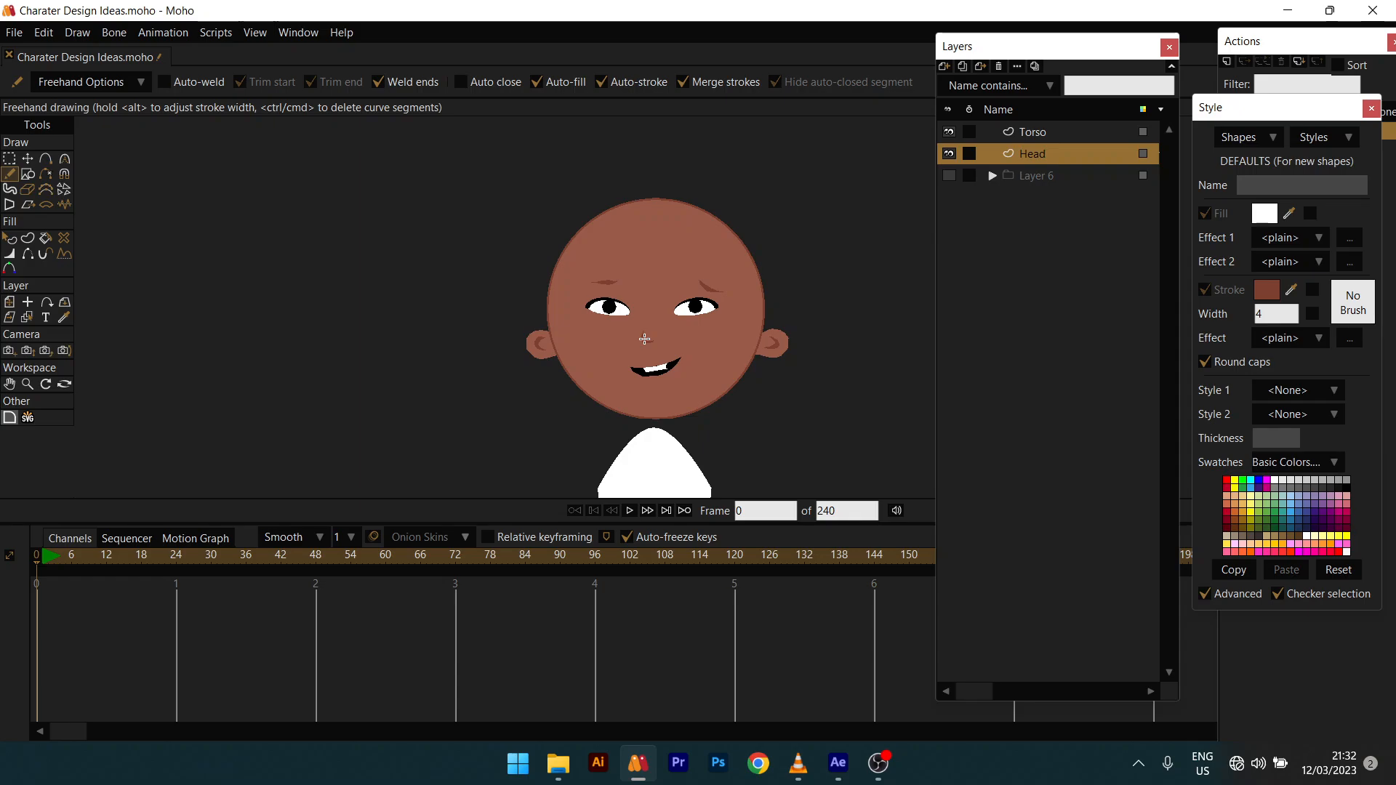
{"action": "scroll", "coordinate": [644, 339], "scroll_direction": "up", "scroll_amount": 4}
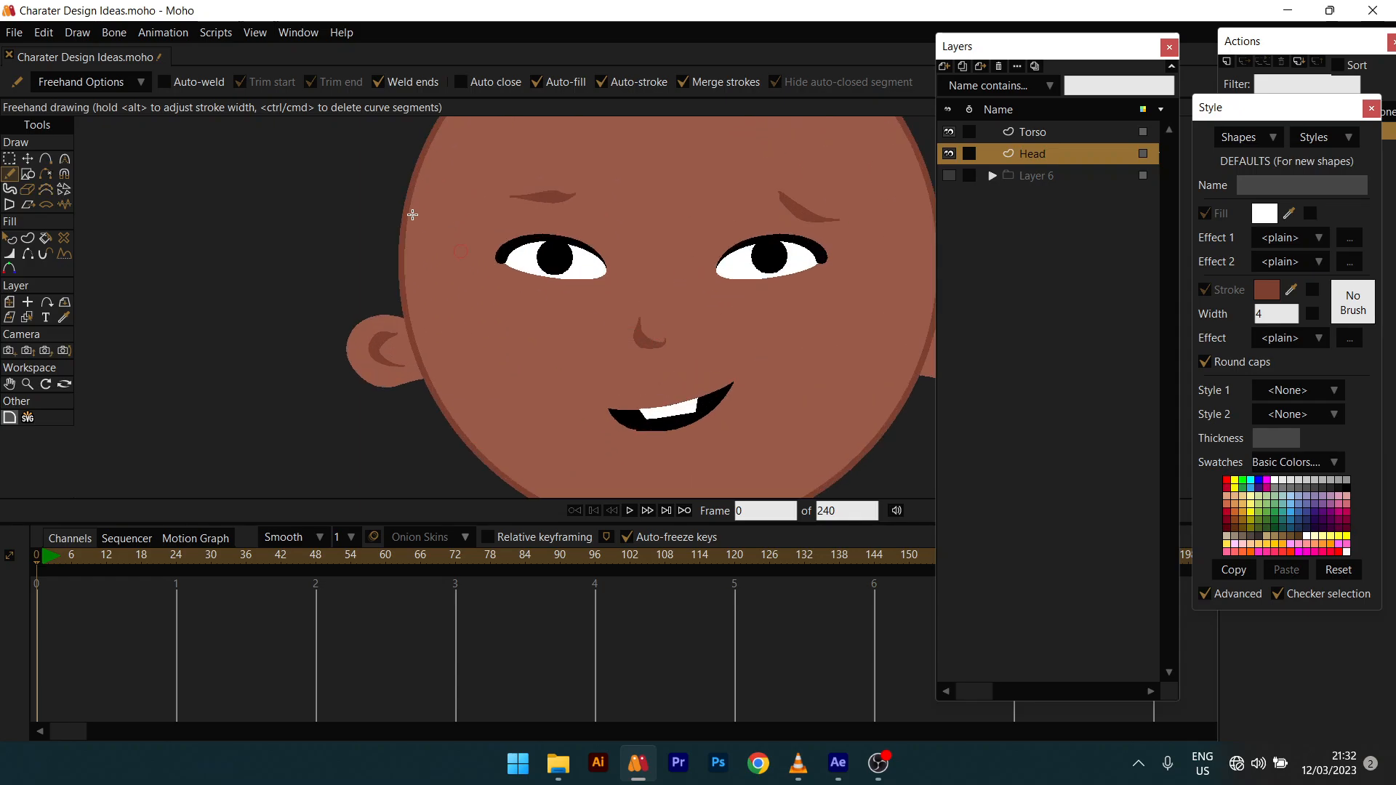
{"action": "scroll", "coordinate": [561, 343], "scroll_direction": "down", "scroll_amount": 1}
{"action": "scroll", "coordinate": [645, 368], "scroll_direction": "up", "scroll_amount": 1}
{"action": "scroll", "coordinate": [641, 376], "scroll_direction": "down", "scroll_amount": 2}
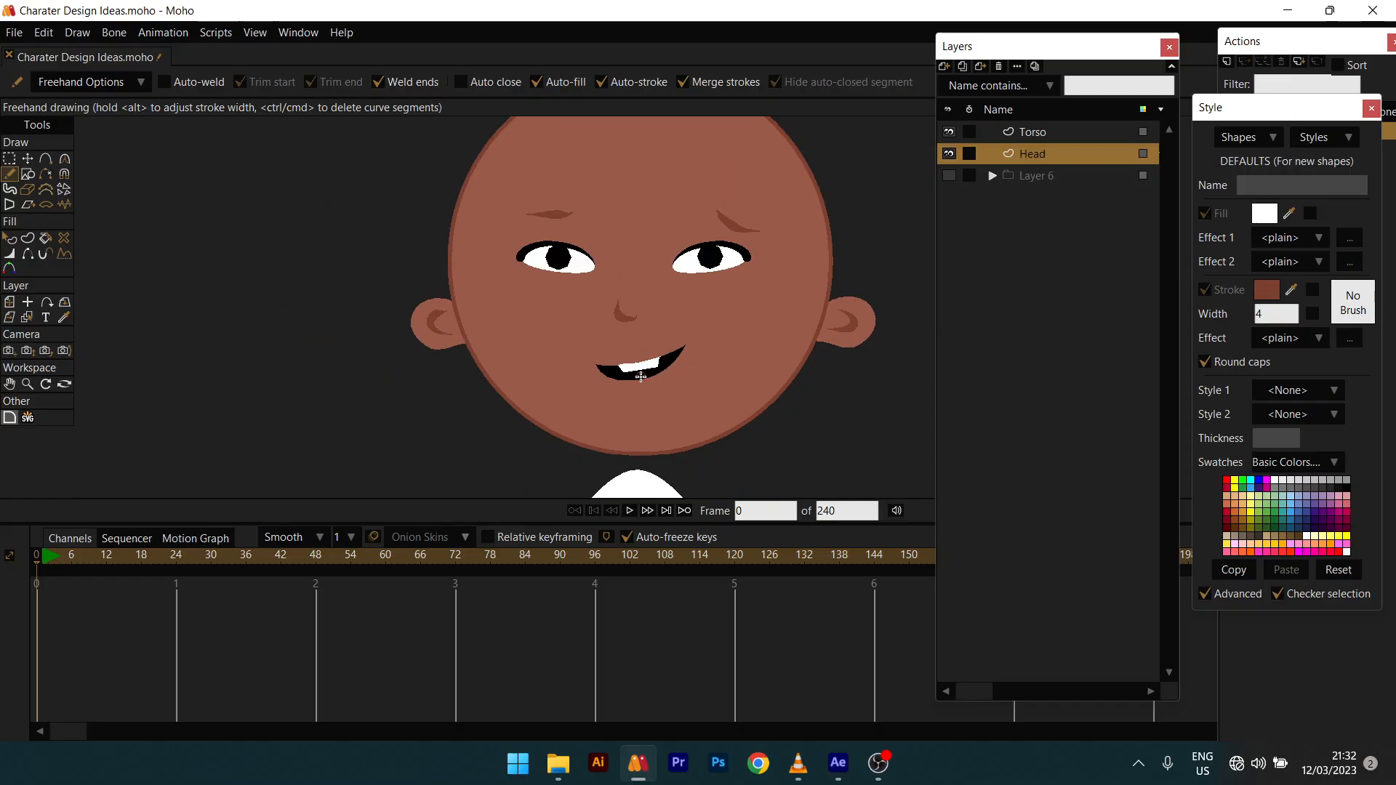
{"action": "scroll", "coordinate": [634, 380], "scroll_direction": "down", "scroll_amount": 1}
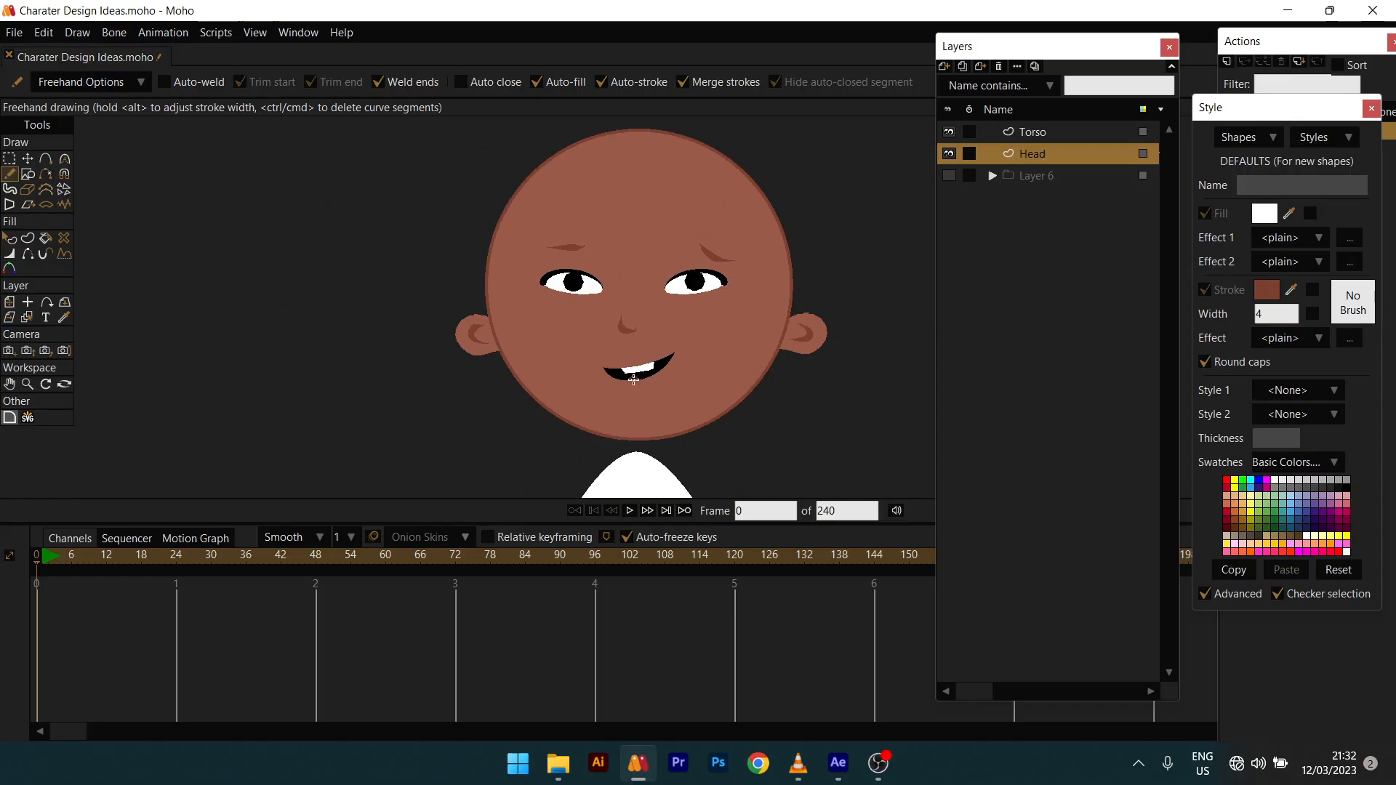
Step: Try freehand strokes below the mouth and keep a short lip line centred just under it
{"action": "mouse_move", "coordinate": [633, 380]}
{"action": "left_mouse_down"}
{"action": "mouse_move", "coordinate": [613, 274]}
{"action": "mouse_move", "coordinate": [635, 293]}
{"action": "mouse_move", "coordinate": [610, 393]}
{"action": "mouse_move", "coordinate": [562, 418]}
{"action": "mouse_move", "coordinate": [638, 417]}
{"action": "mouse_move", "coordinate": [655, 370]}
{"action": "left_mouse_up"}
{"action": "scroll", "coordinate": [631, 277], "scroll_direction": "up", "scroll_amount": 3}
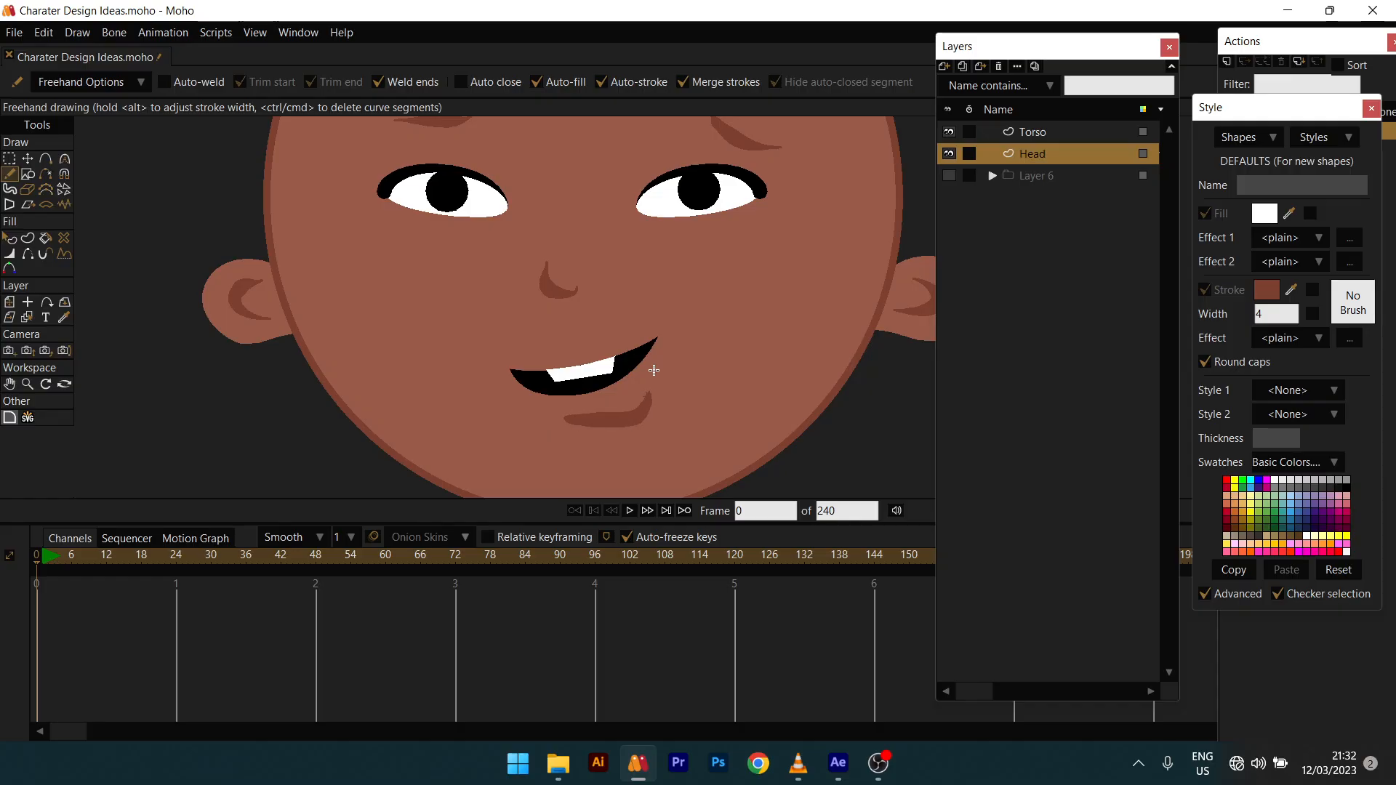
{"action": "scroll", "coordinate": [655, 369], "scroll_direction": "down", "scroll_amount": 2}
{"action": "scroll", "coordinate": [674, 365], "scroll_direction": "up", "scroll_amount": 2}
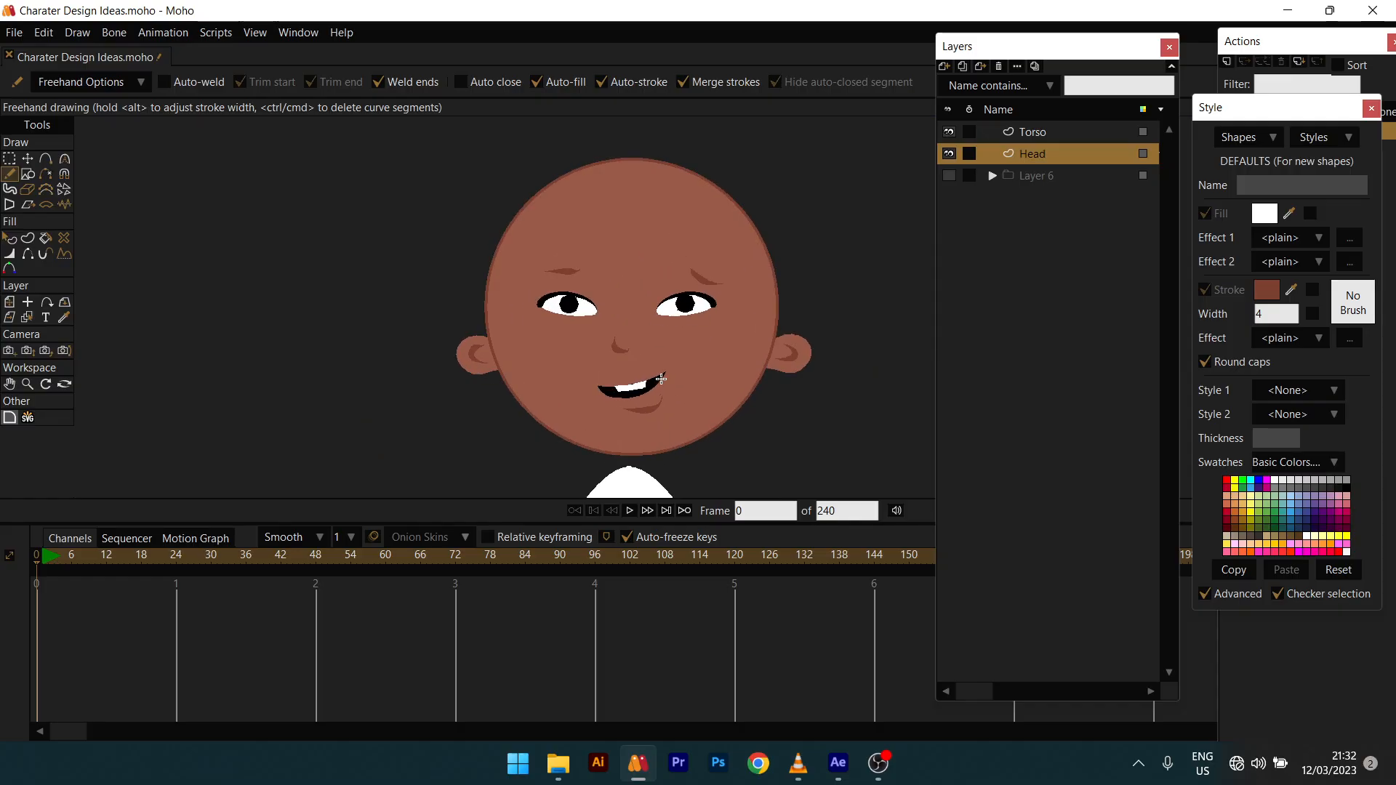
{"action": "scroll", "coordinate": [661, 378], "scroll_direction": "up", "scroll_amount": 2}
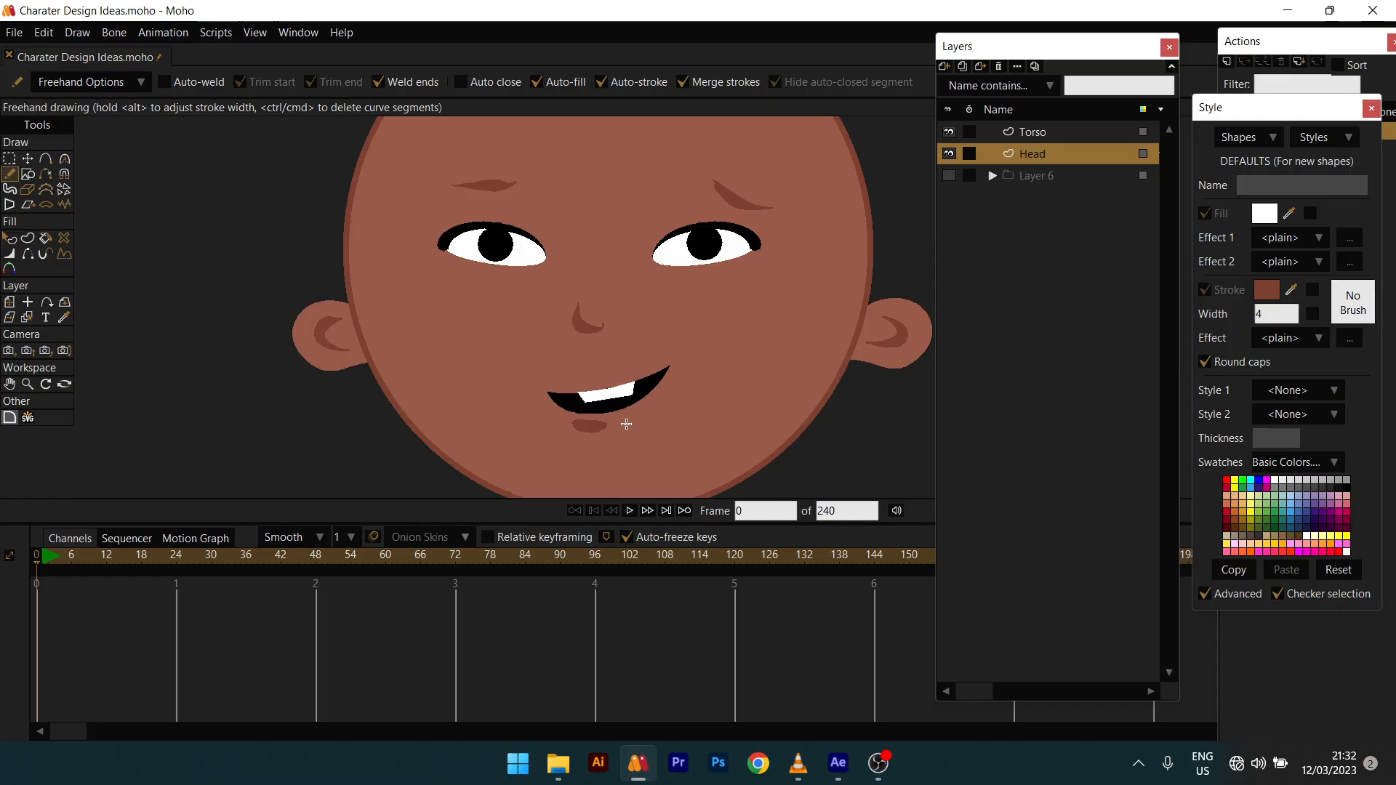
{"action": "scroll", "coordinate": [643, 421], "scroll_direction": "down", "scroll_amount": 2}
{"action": "scroll", "coordinate": [636, 440], "scroll_direction": "up", "scroll_amount": 3}
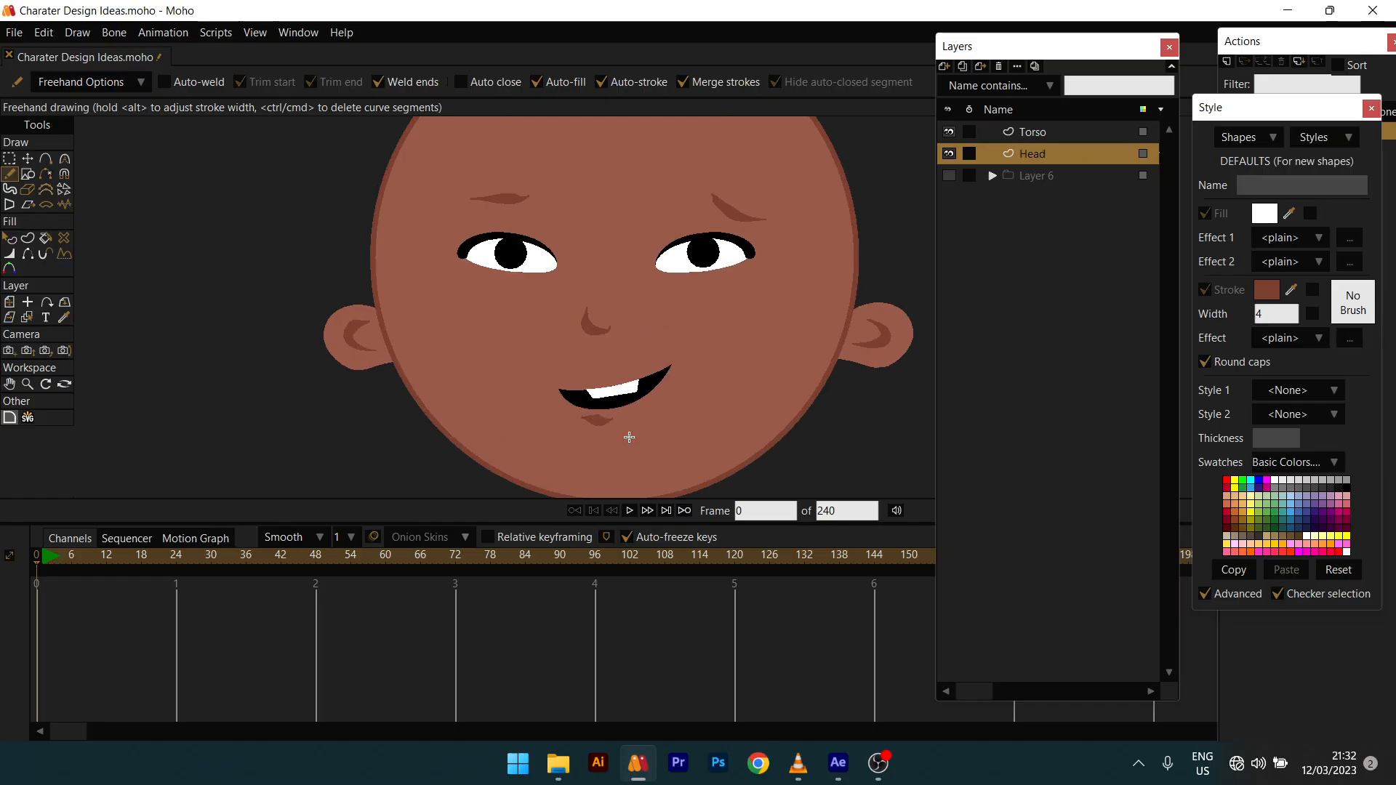
Step: Thin the middle of the lip line below the mouth to a line width of 42 percent
{"action": "key", "text": "t"}
{"action": "double_click", "coordinate": [582, 412]}
{"action": "scroll", "coordinate": [582, 415], "scroll_direction": "up", "scroll_amount": 2}
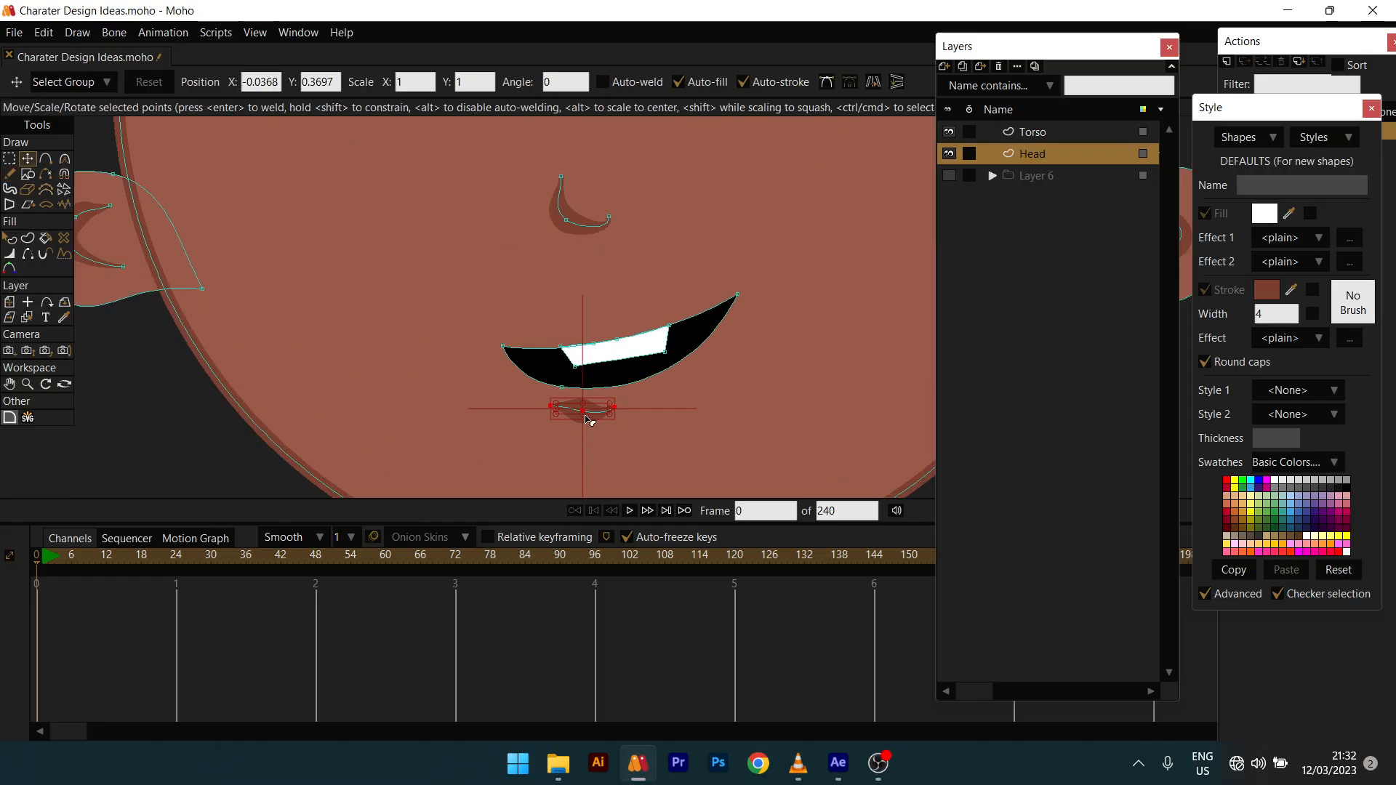
{"action": "key", "text": "w"}
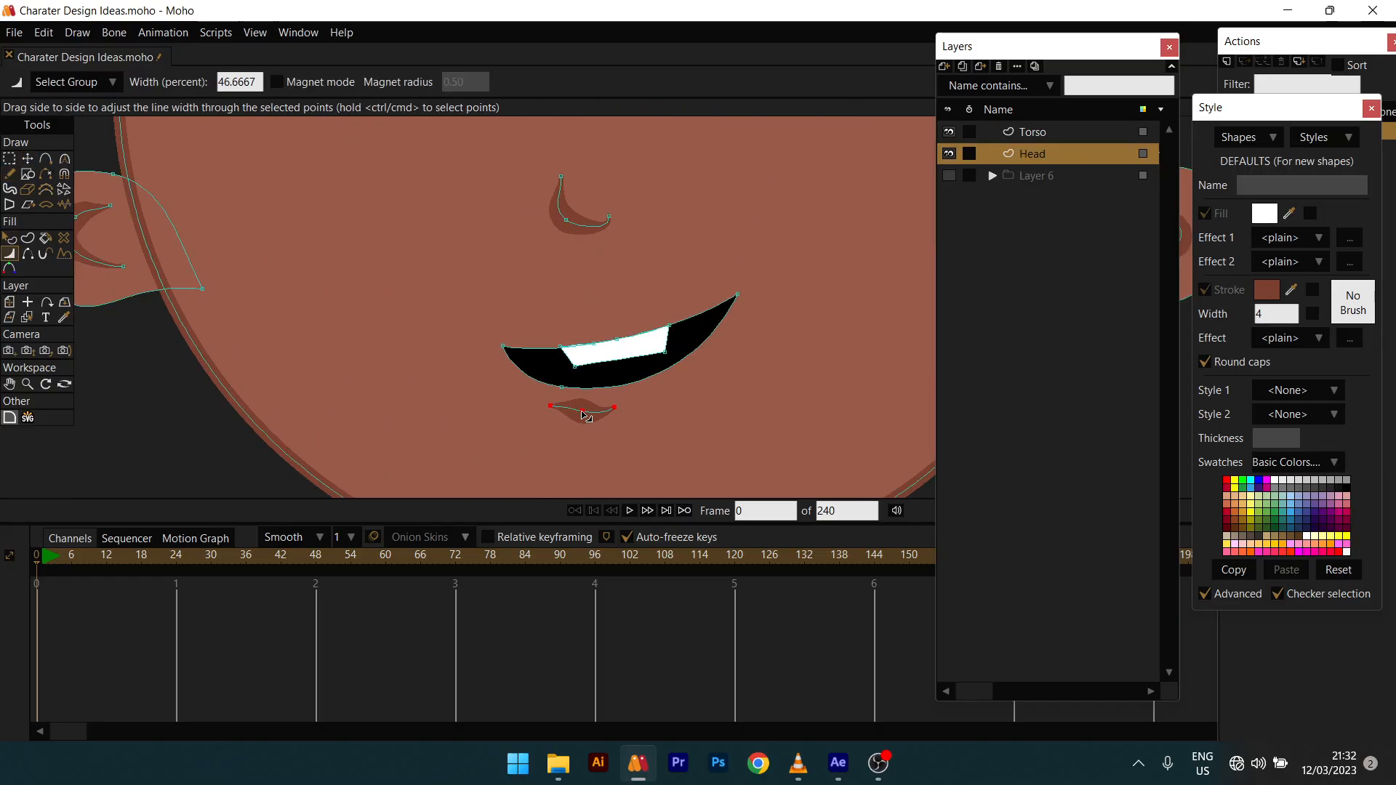
{"action": "left_click_drag", "start_coordinate": [588, 416], "coordinate": [567, 414]}
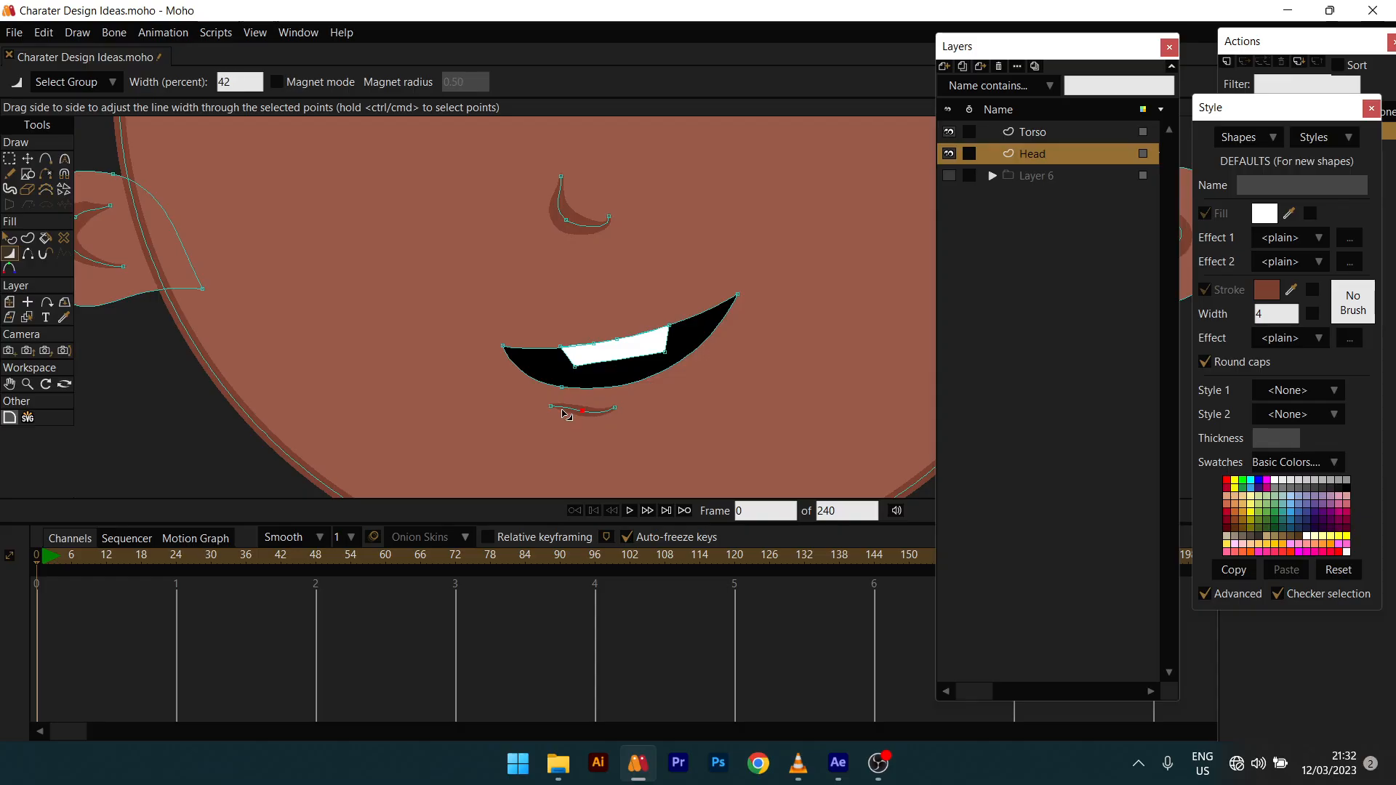
{"action": "key", "text": "q"}
Step: Examine the face with its lip line and the proportions of the head against the torso from several distances
{"action": "scroll", "coordinate": [575, 411], "scroll_direction": "down", "scroll_amount": 4}
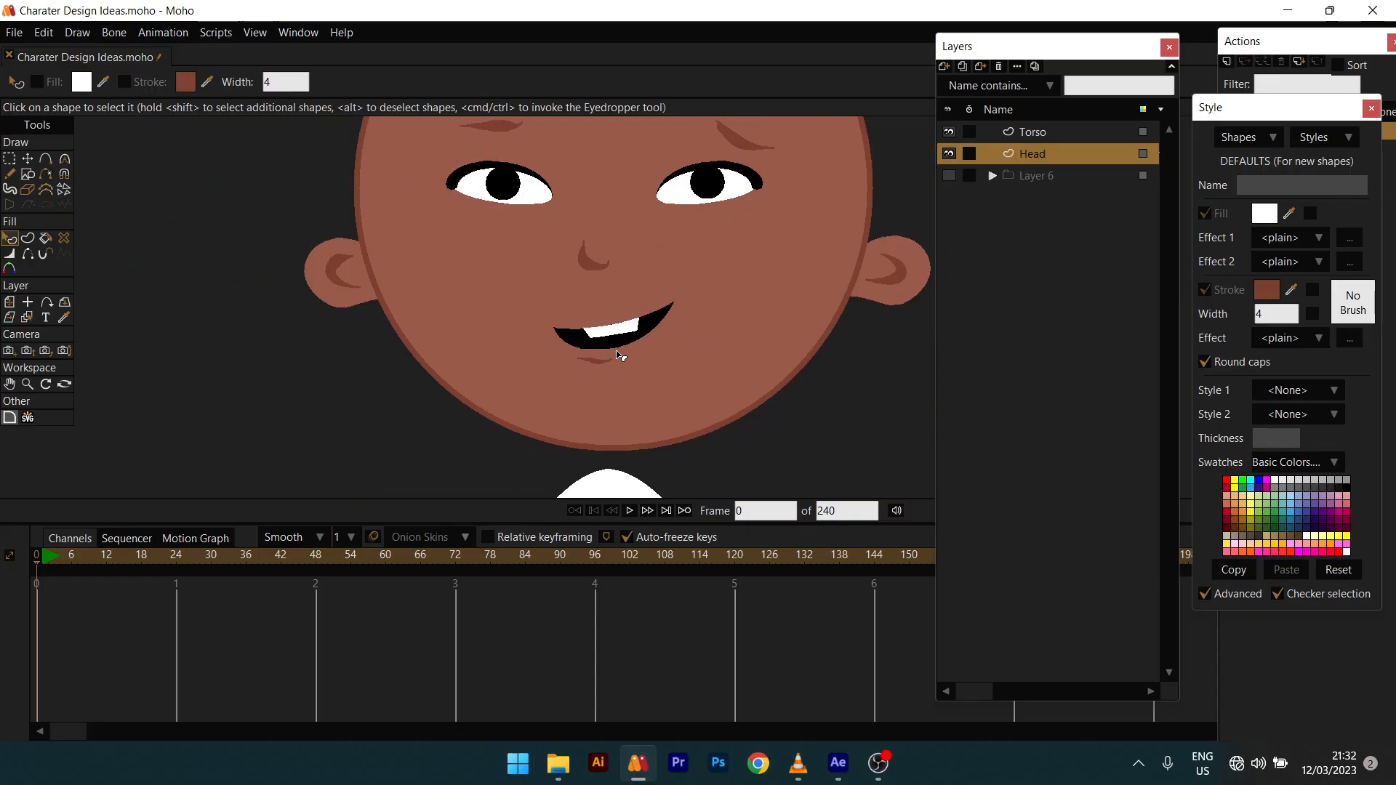
{"action": "scroll", "coordinate": [673, 300], "scroll_direction": "down", "scroll_amount": 4}
{"action": "left_click_drag", "start_coordinate": [606, 160], "coordinate": [569, 196]}
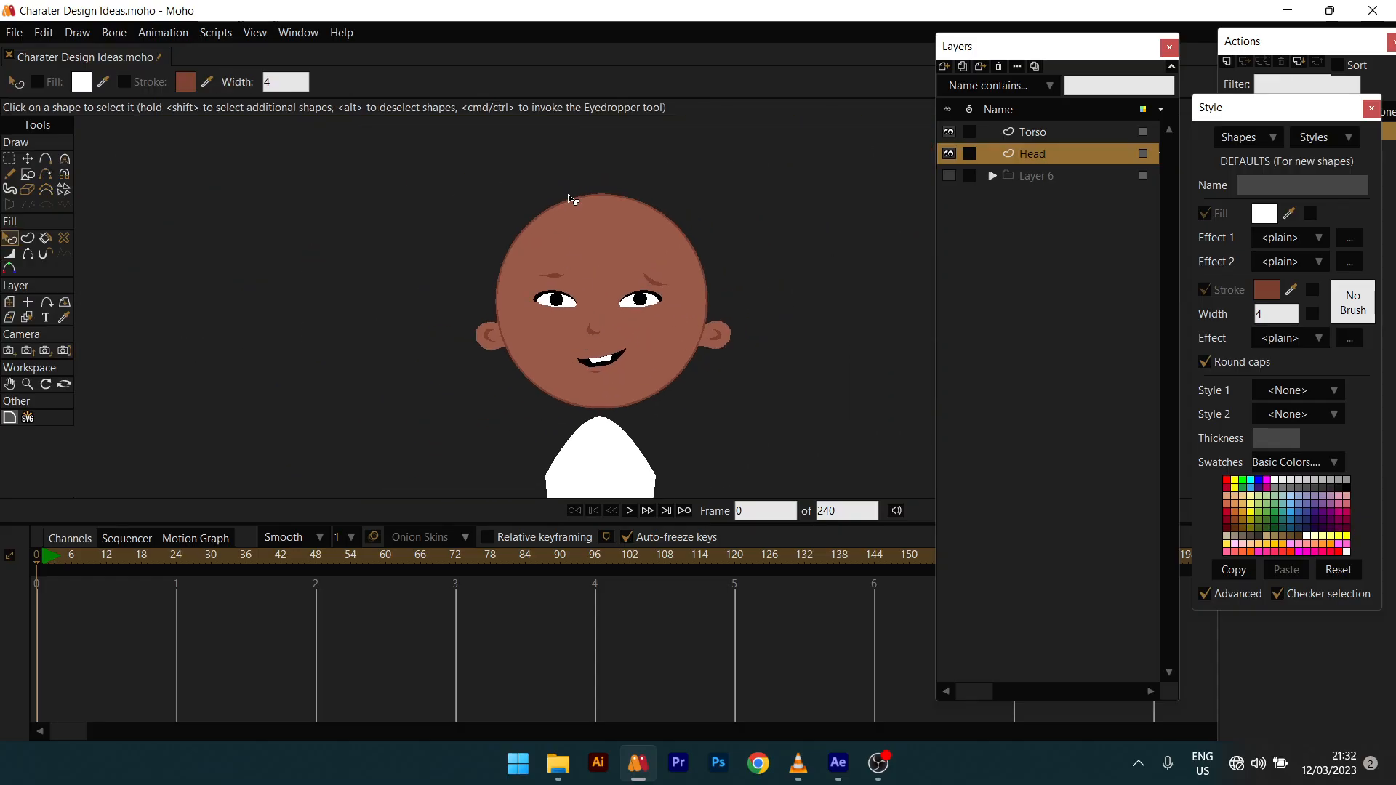
{"action": "scroll", "coordinate": [682, 306], "scroll_direction": "up", "scroll_amount": 5}
{"action": "mouse_move", "coordinate": [608, 317]}
{"action": "left_mouse_down"}
{"action": "mouse_move", "coordinate": [645, 250]}
{"action": "mouse_move", "coordinate": [613, 219]}
{"action": "mouse_move", "coordinate": [632, 330]}
{"action": "mouse_move", "coordinate": [636, 298]}
{"action": "mouse_move", "coordinate": [601, 293]}
{"action": "left_mouse_up"}
{"action": "scroll", "coordinate": [604, 274], "scroll_direction": "down", "scroll_amount": 4}
{"action": "scroll", "coordinate": [599, 275], "scroll_direction": "up", "scroll_amount": 1}
{"action": "scroll", "coordinate": [598, 275], "scroll_direction": "down", "scroll_amount": 4}
{"action": "scroll", "coordinate": [613, 259], "scroll_direction": "down", "scroll_amount": 4}
{"action": "scroll", "coordinate": [623, 301], "scroll_direction": "up", "scroll_amount": 5}
{"action": "scroll", "coordinate": [631, 301], "scroll_direction": "down", "scroll_amount": 4}
{"action": "scroll", "coordinate": [627, 302], "scroll_direction": "up", "scroll_amount": 4}
{"action": "scroll", "coordinate": [598, 309], "scroll_direction": "up", "scroll_amount": 3}
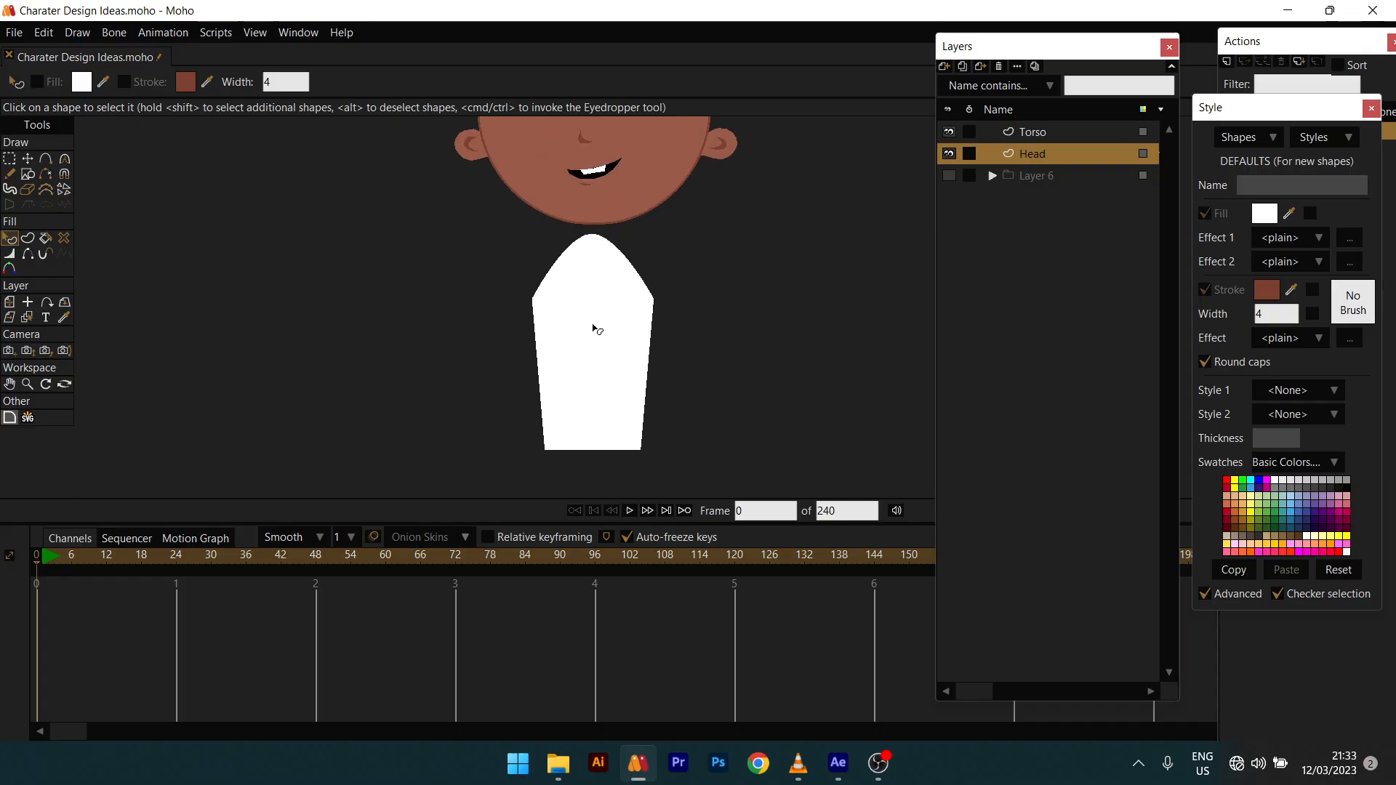
Step: Add a vector layer named Neck directly above Layer 6
{"action": "left_click_drag", "start_coordinate": [593, 325], "coordinate": [598, 363]}
{"action": "scroll", "coordinate": [597, 364], "scroll_direction": "up", "scroll_amount": 2}
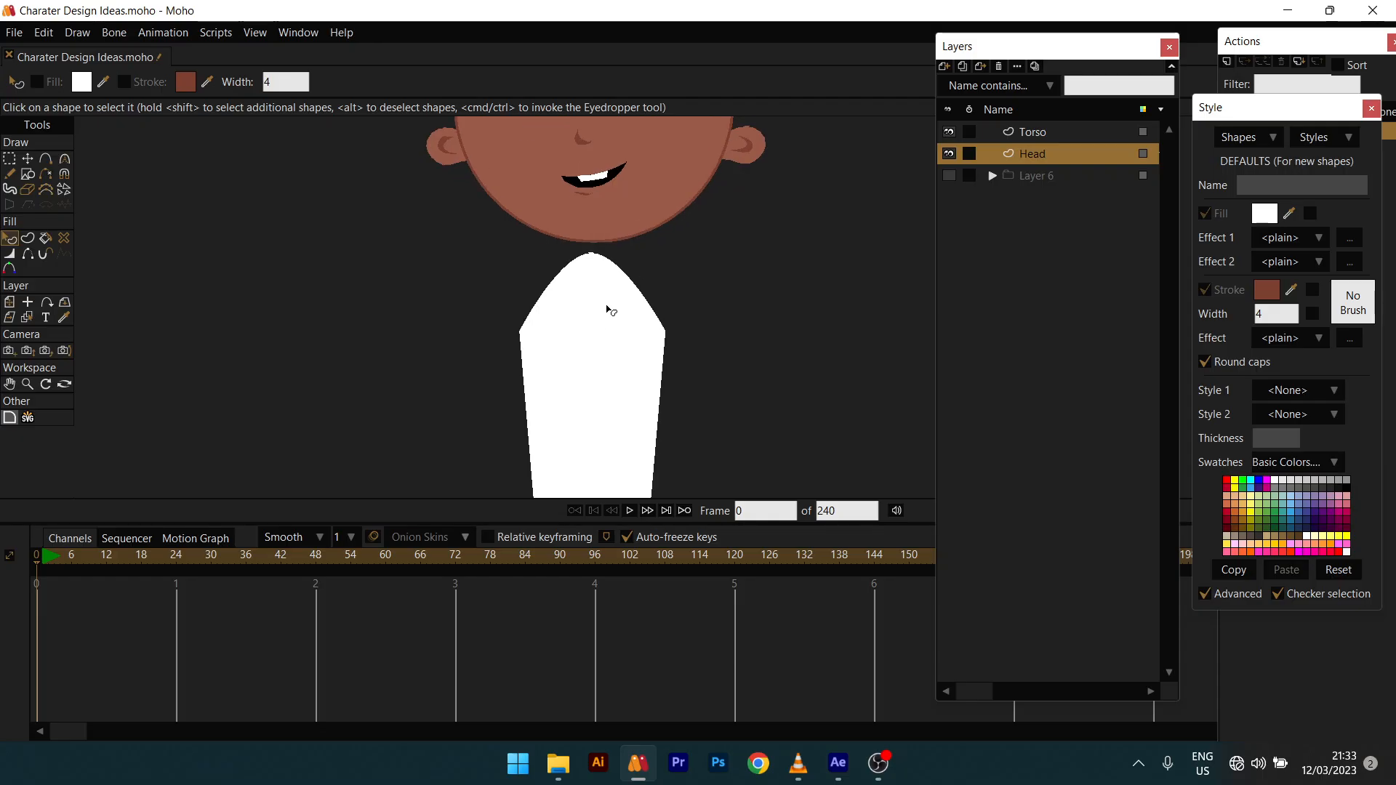
{"action": "left_click_drag", "start_coordinate": [606, 301], "coordinate": [606, 354]}
{"action": "scroll", "coordinate": [605, 337], "scroll_direction": "up", "scroll_amount": 2}
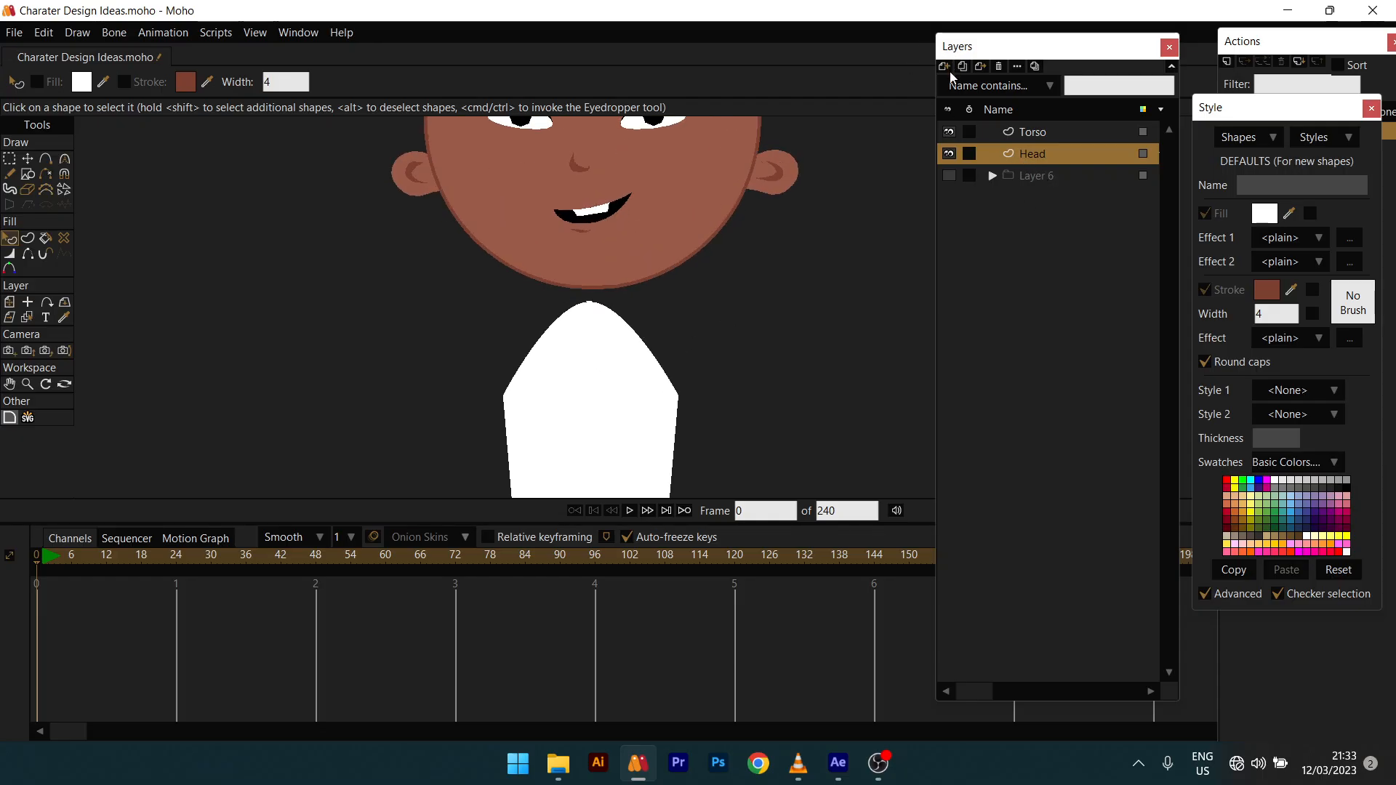
{"action": "left_click", "coordinate": [1023, 174]}
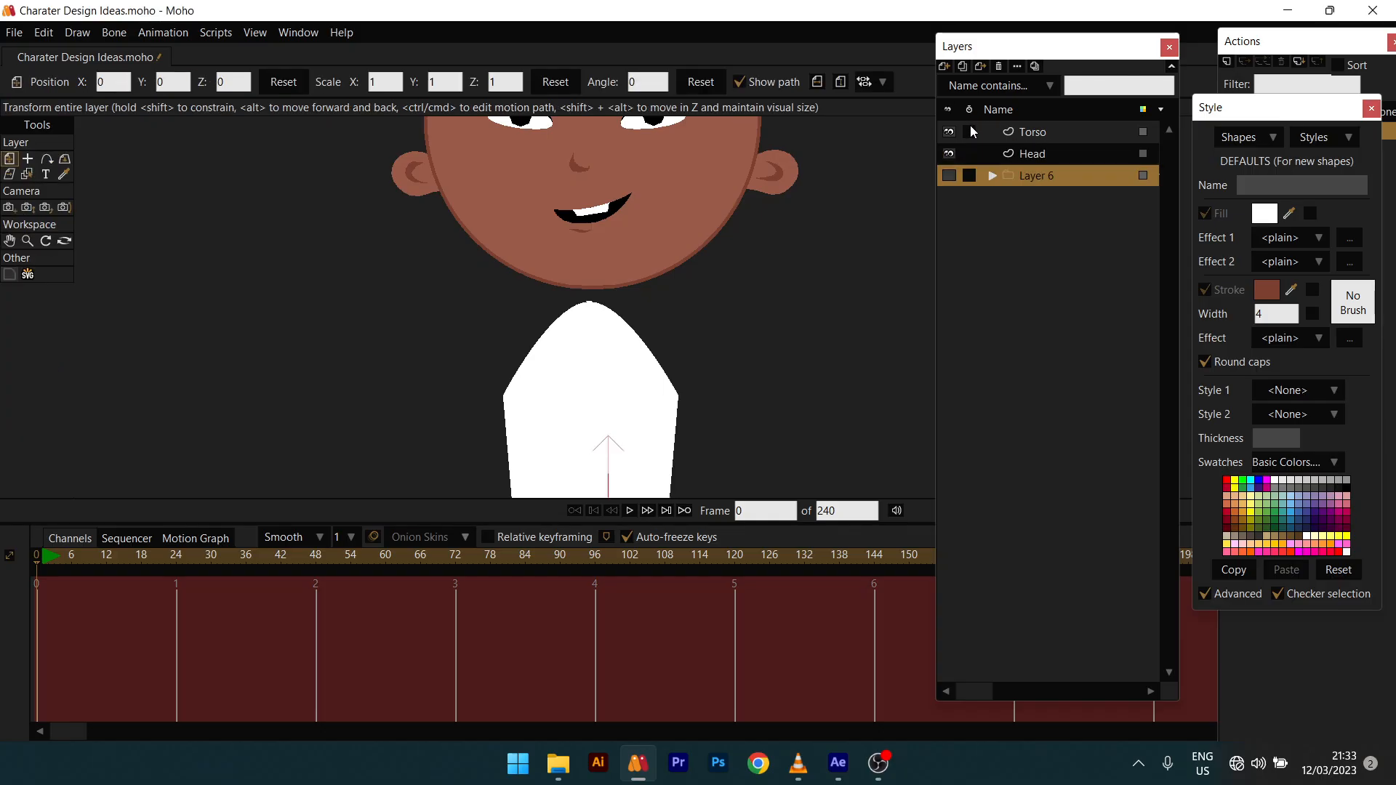
{"action": "key", "text": "ctrl+shift"}
{"action": "left_click", "coordinate": [946, 66]}
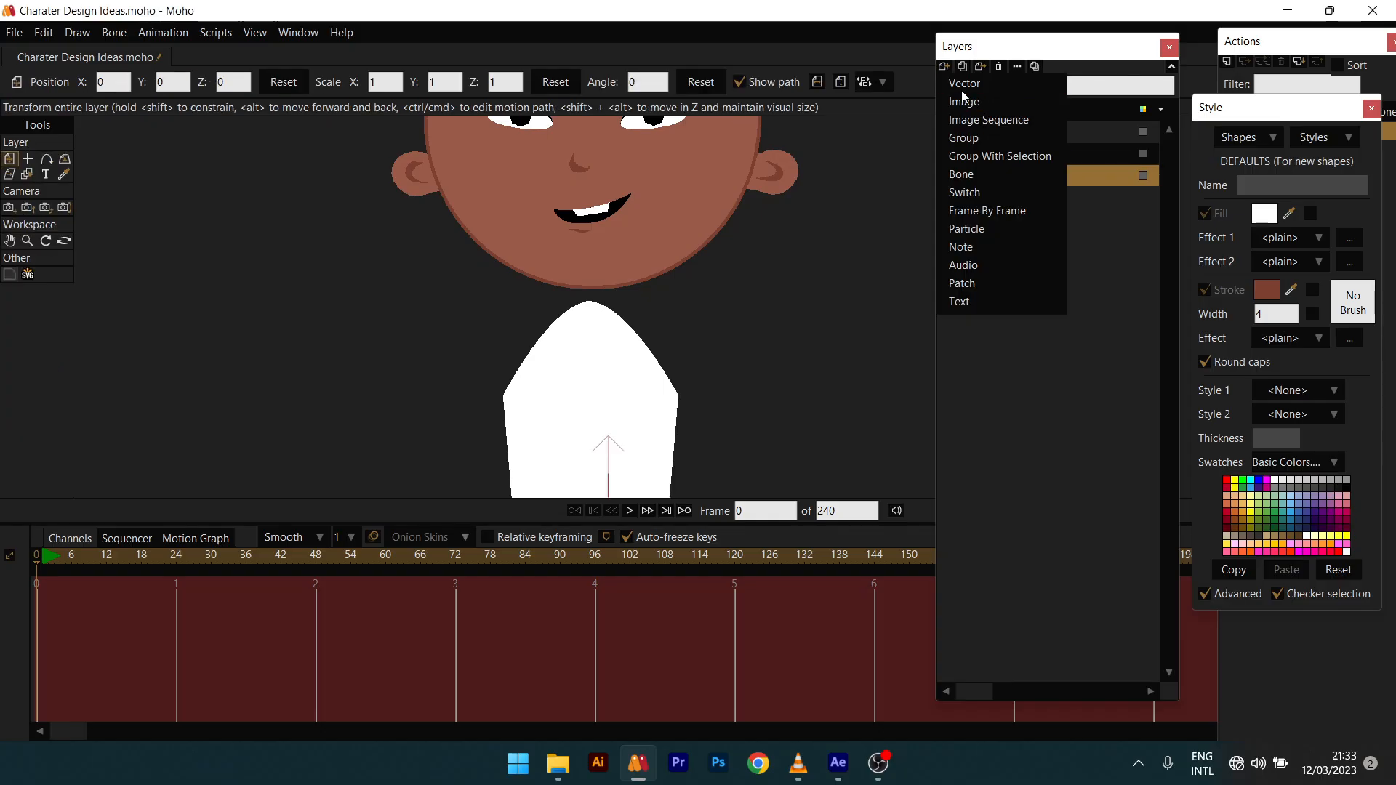
{"action": "left_click", "coordinate": [964, 89]}
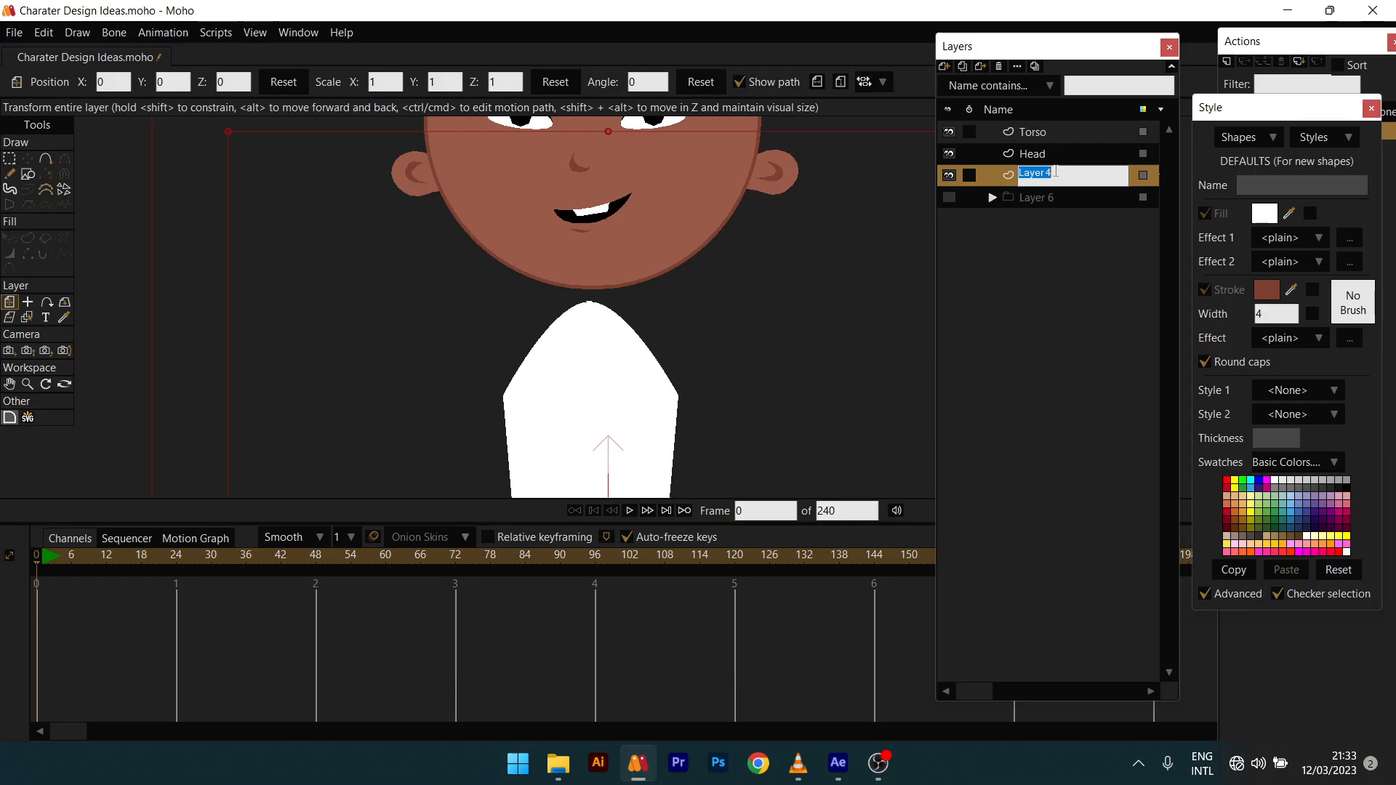
{"action": "type", "text": "Neck"}
{"action": "key", "text": "Return"}
Step: Draw a narrow rectangular neck between the chin and torso, with an added point pulled down in the middle of its lower edge
{"action": "left_click", "coordinate": [29, 174]}
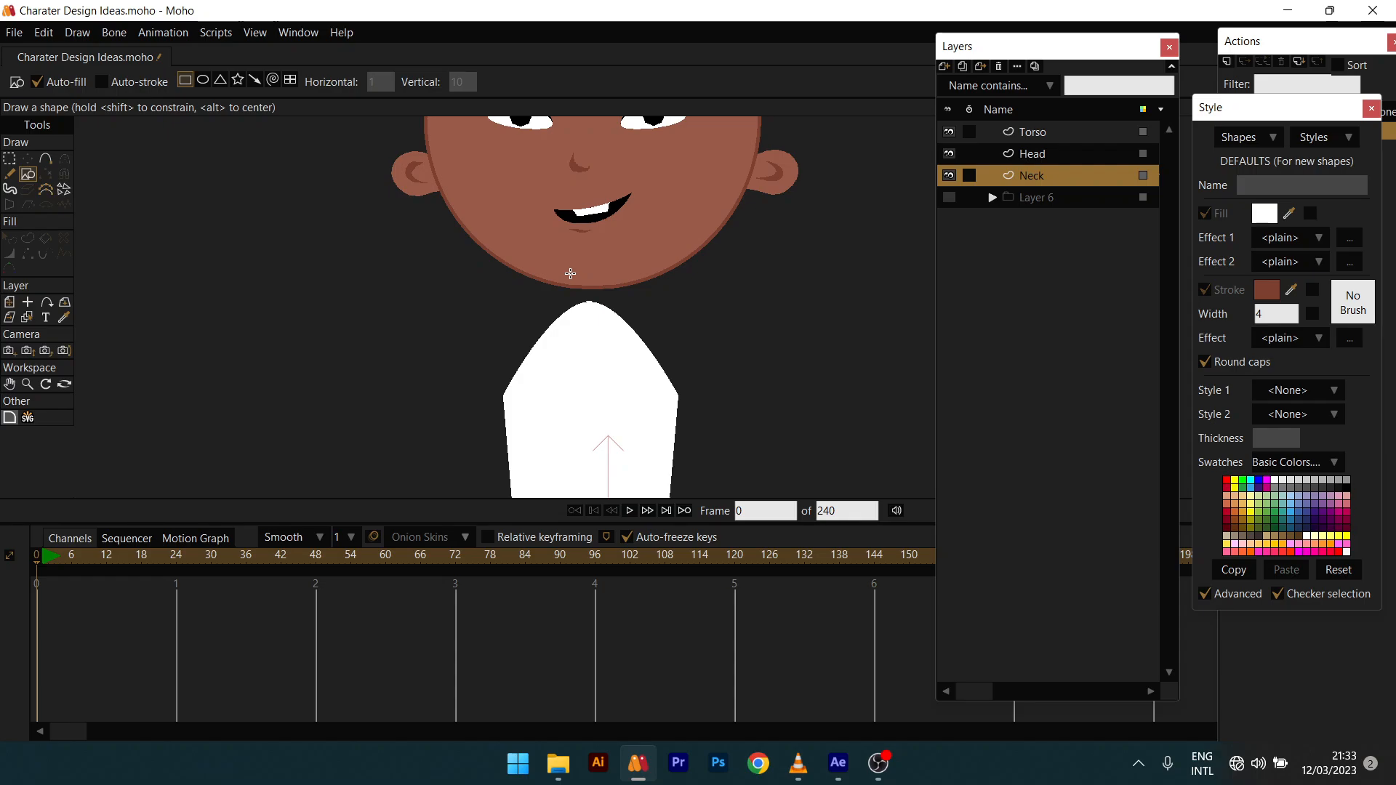
{"action": "mouse_move", "coordinate": [570, 274]}
{"action": "left_mouse_down"}
{"action": "mouse_move", "coordinate": [611, 315]}
{"action": "mouse_move", "coordinate": [596, 286]}
{"action": "mouse_move", "coordinate": [593, 330]}
{"action": "left_mouse_up"}
{"action": "key", "text": "t"}
{"action": "scroll", "coordinate": [595, 305], "scroll_direction": "up", "scroll_amount": 2}
{"action": "key", "text": "a"}
Step: Fill the neck with the skin colour sampled from the head and turn on its dark brown stroke
{"action": "key", "text": "q"}
{"action": "left_click", "coordinate": [607, 313]}
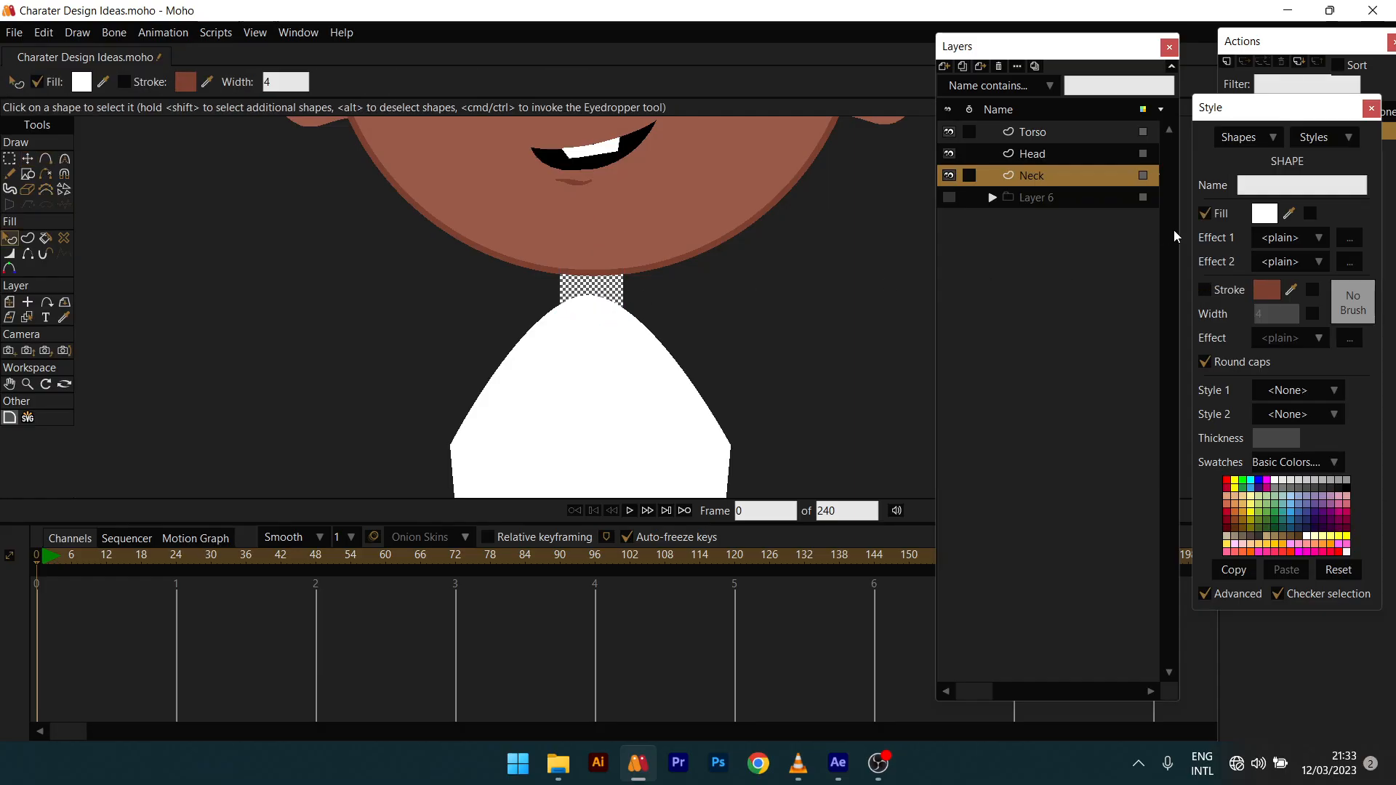
{"action": "left_click", "coordinate": [1289, 213]}
{"action": "left_click", "coordinate": [764, 149]}
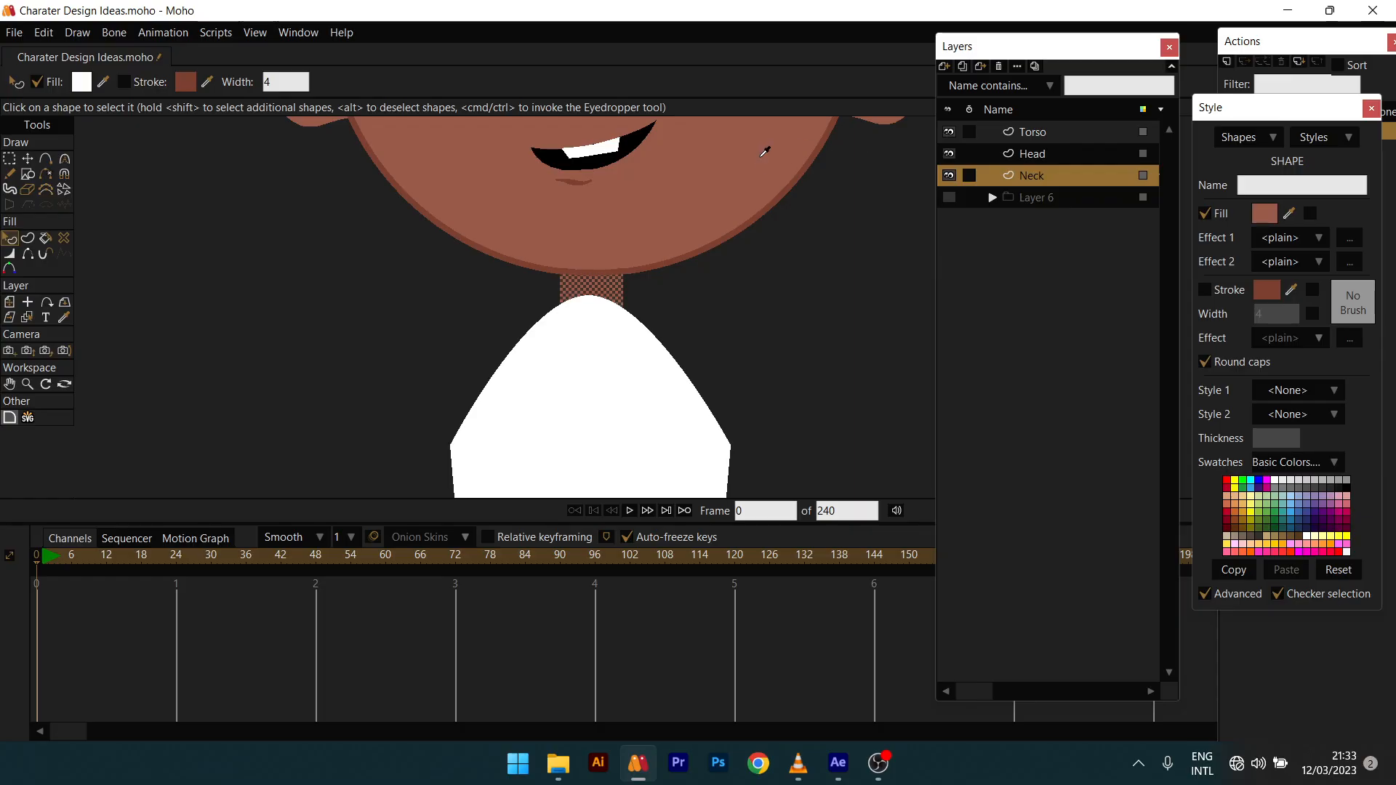
{"action": "left_click", "coordinate": [1205, 290]}
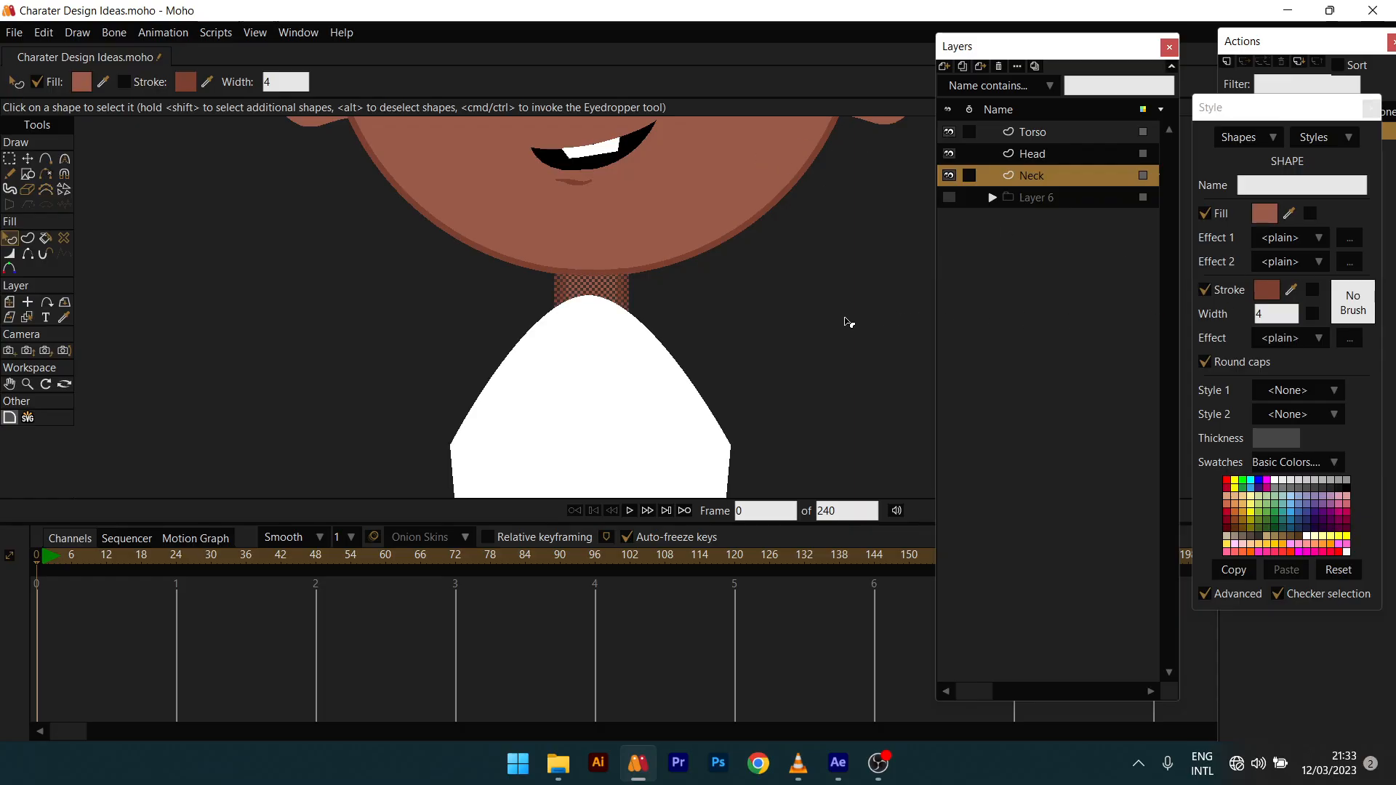
{"action": "left_click", "coordinate": [848, 321]}
{"action": "scroll", "coordinate": [645, 312], "scroll_direction": "down", "scroll_amount": 2}
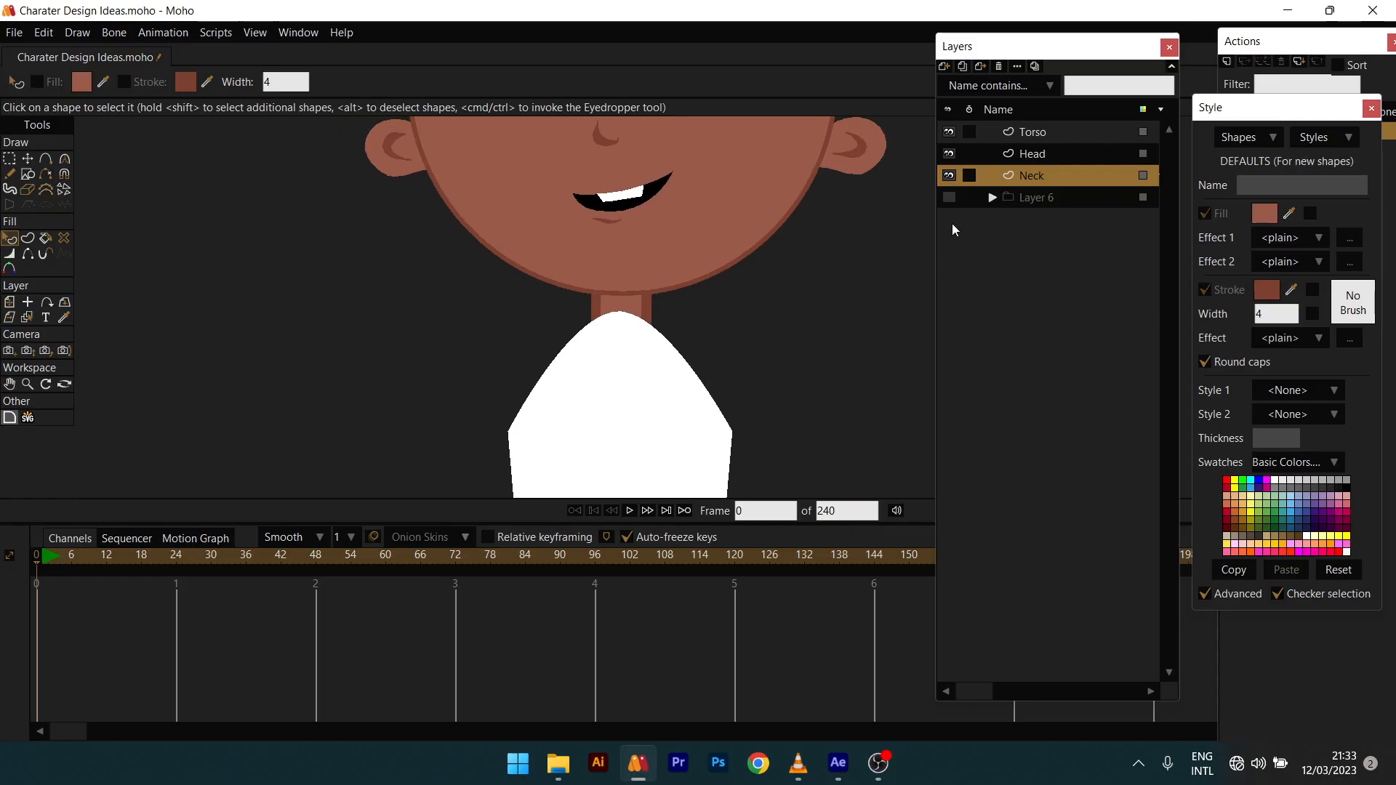
Step: Move the Torso layer below the Neck layer so the neck overlaps the torso
{"action": "left_click", "coordinate": [1049, 133]}
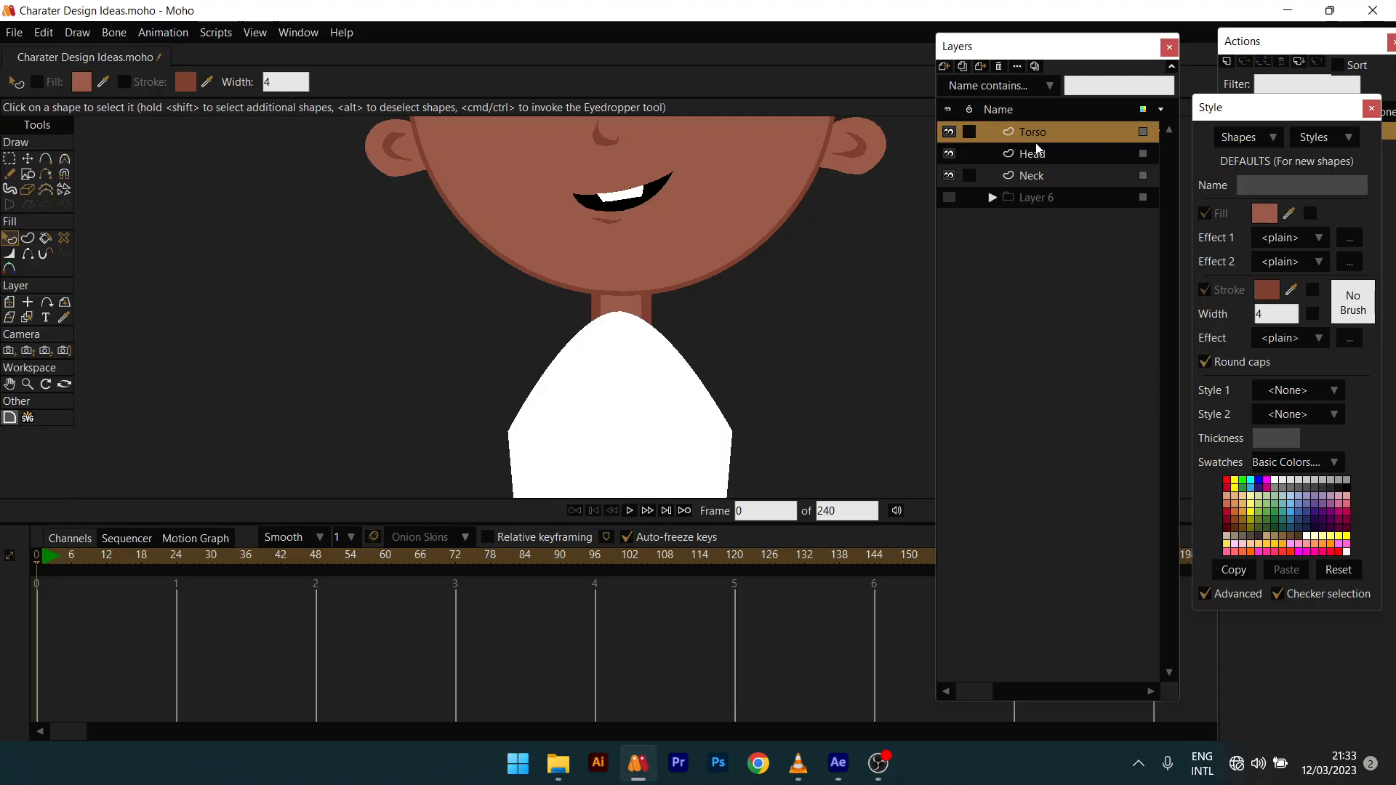
{"action": "left_click_drag", "start_coordinate": [1048, 150], "coordinate": [1047, 181]}
{"action": "scroll", "coordinate": [673, 311], "scroll_direction": "up", "scroll_amount": 5}
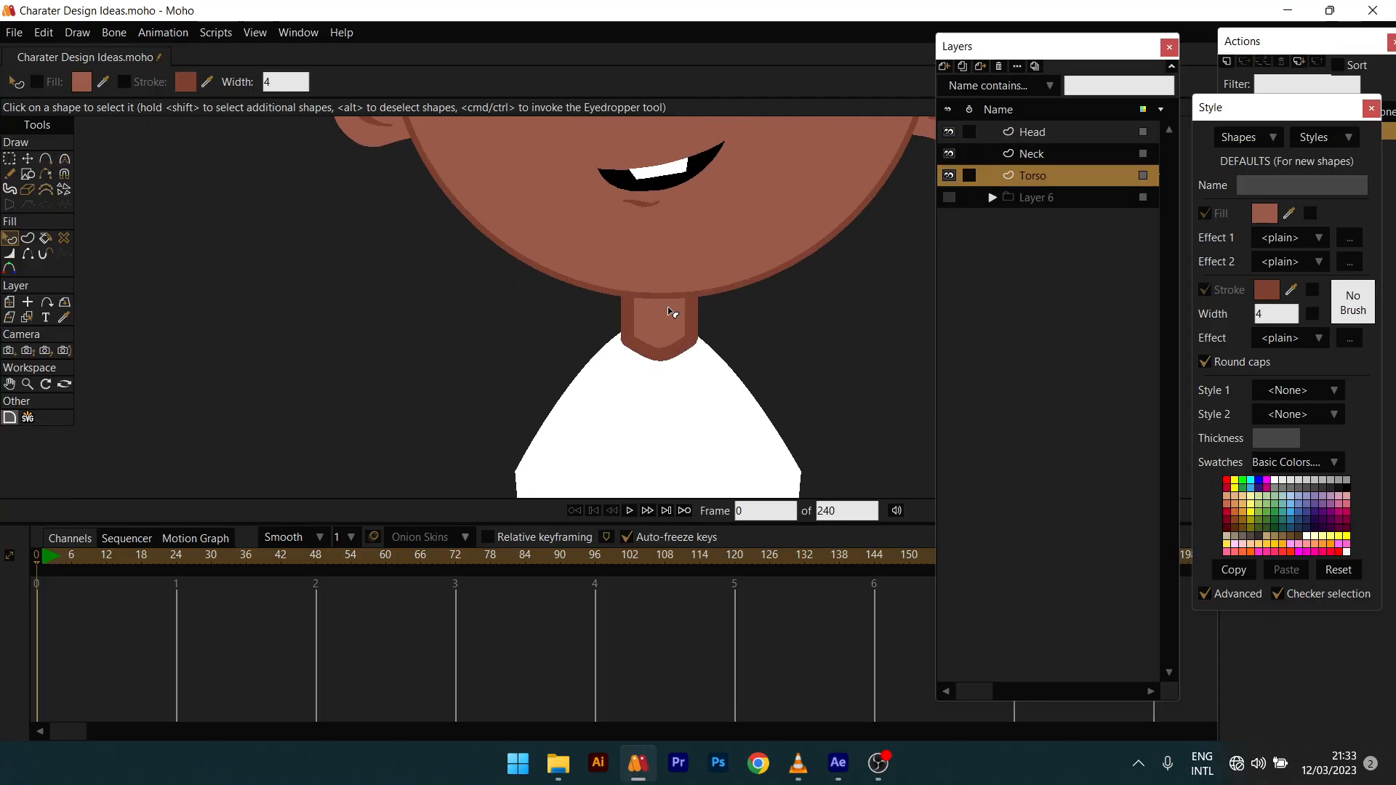
Step: Pick the torso, neck and head shapes directly on the canvas to switch between their layers
{"action": "left_click", "coordinate": [660, 370]}
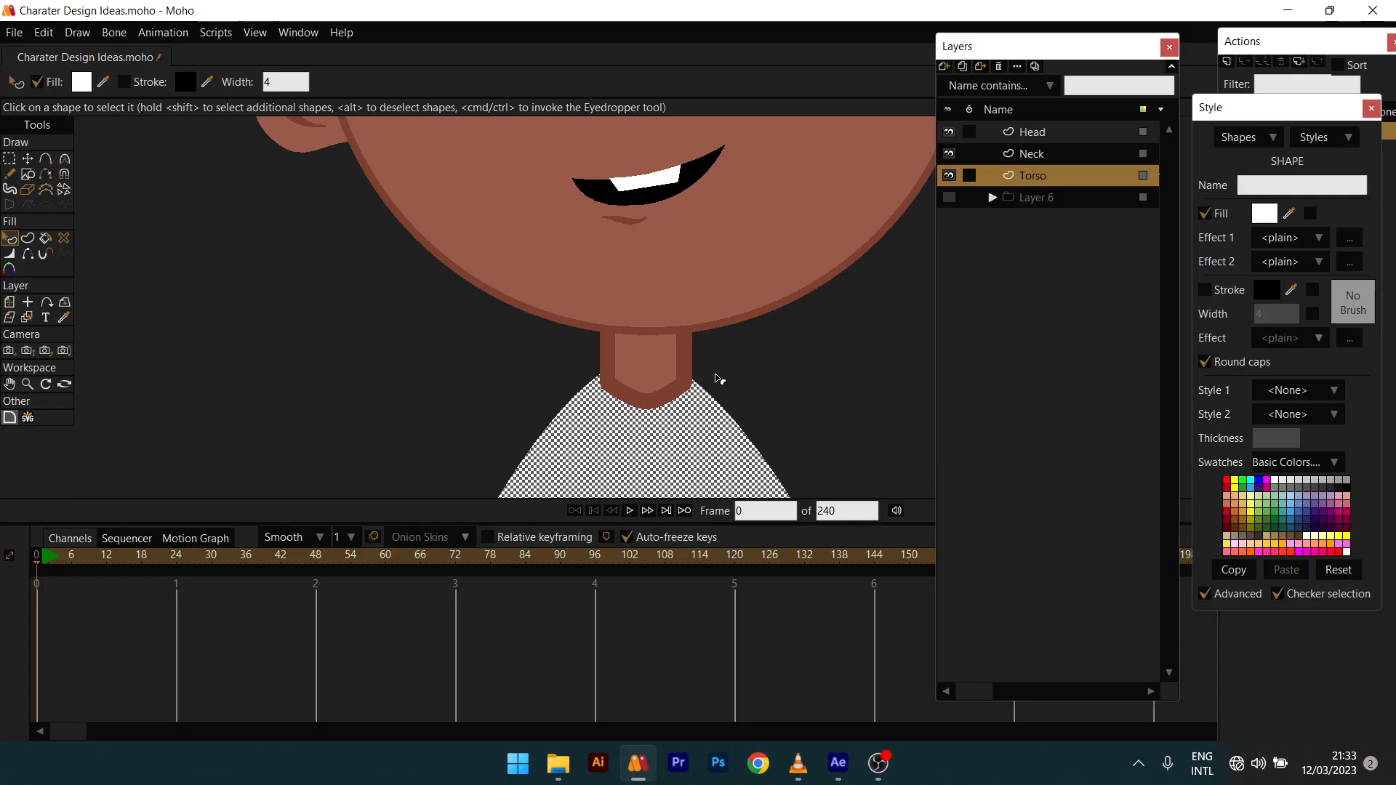
{"action": "left_click", "coordinate": [660, 361], "text": "ctrl+alt"}
{"action": "left_click", "coordinate": [660, 362]}
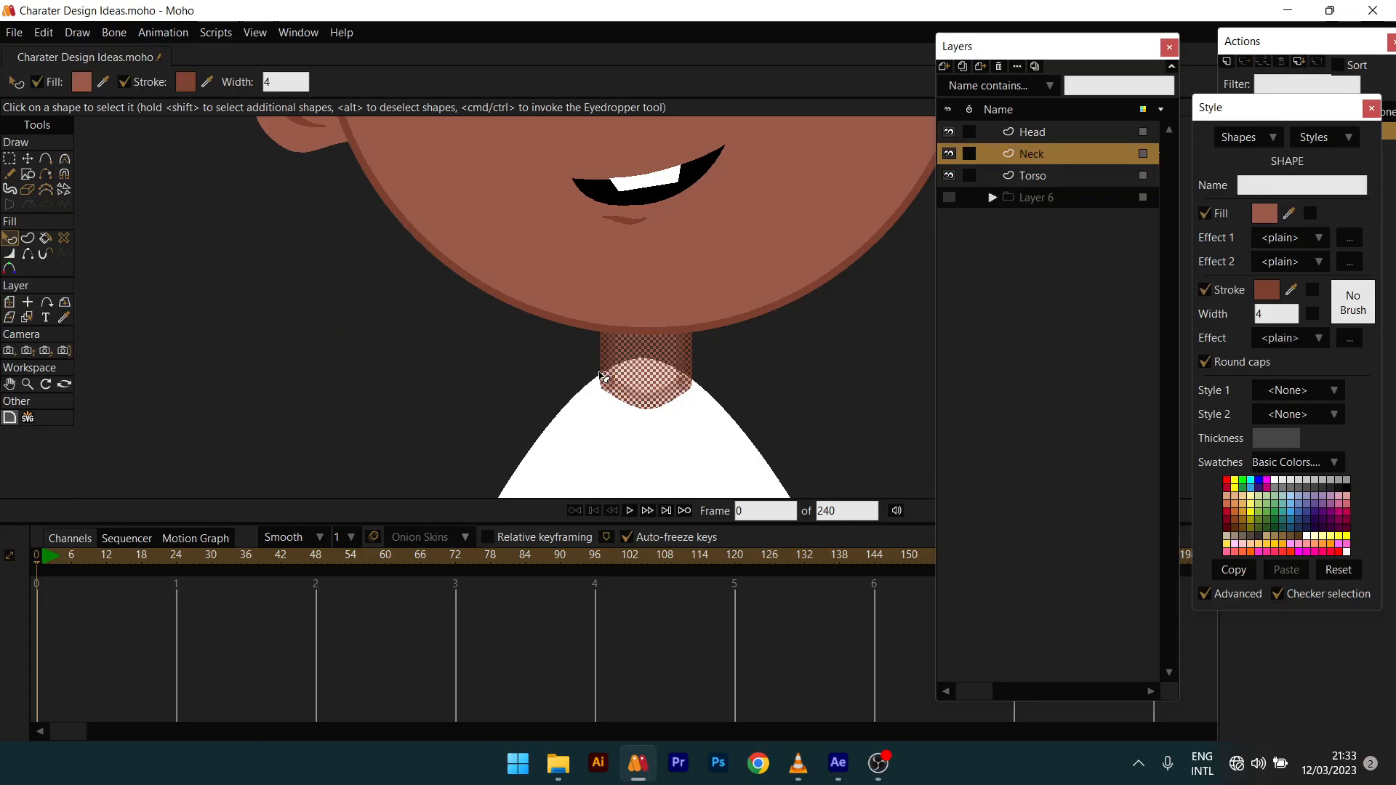
{"action": "left_click", "coordinate": [639, 224], "text": "ctrl+alt"}
{"action": "left_click", "coordinate": [624, 477], "text": "ctrl+alt"}
{"action": "left_click", "coordinate": [624, 477]}
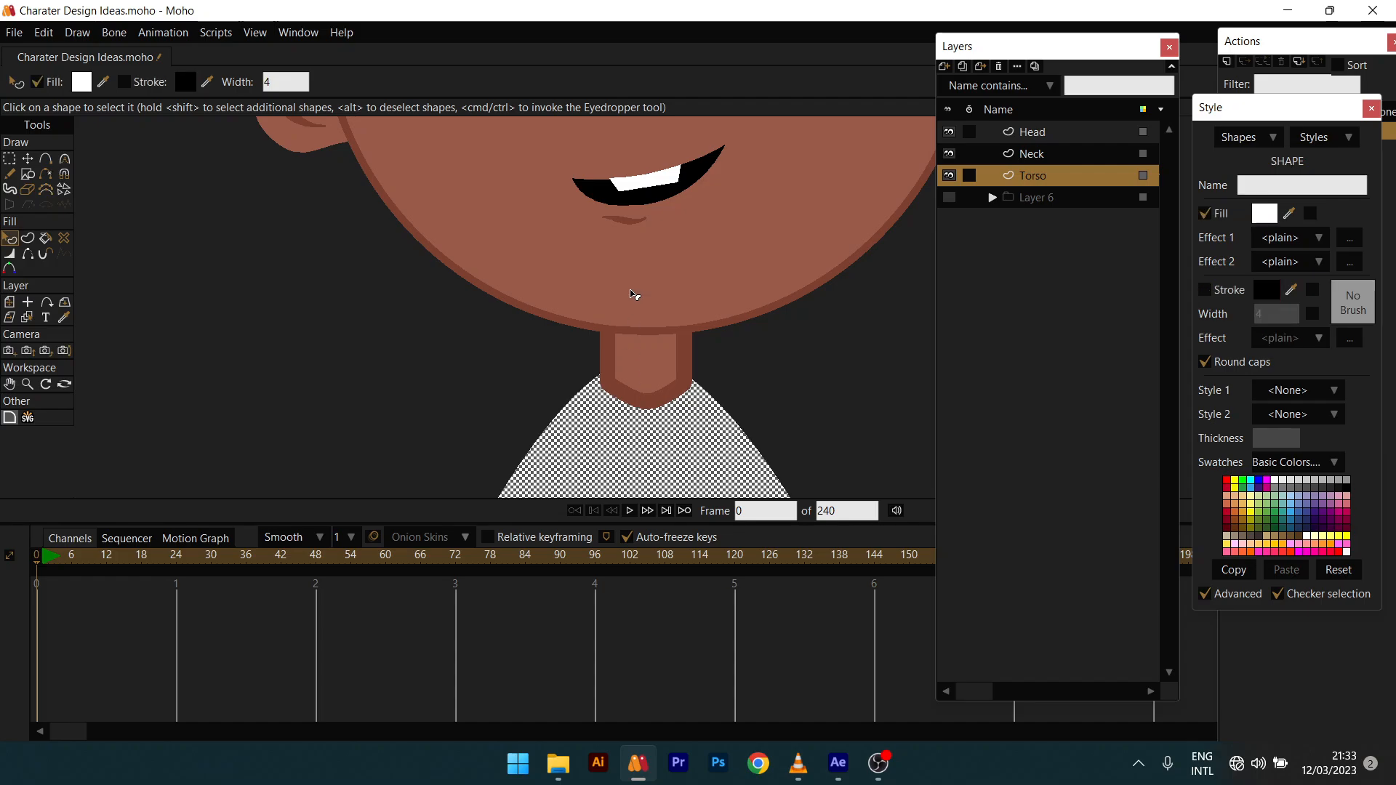
{"action": "left_click", "coordinate": [635, 296], "text": "ctrl+alt"}
{"action": "left_click", "coordinate": [619, 423], "text": "ctrl+alt"}
{"action": "left_click", "coordinate": [619, 422]}
Step: Set the neck shape's stroke width to 2
{"action": "left_click", "coordinate": [640, 378], "text": "ctrl+alt"}
{"action": "left_click", "coordinate": [640, 379]}
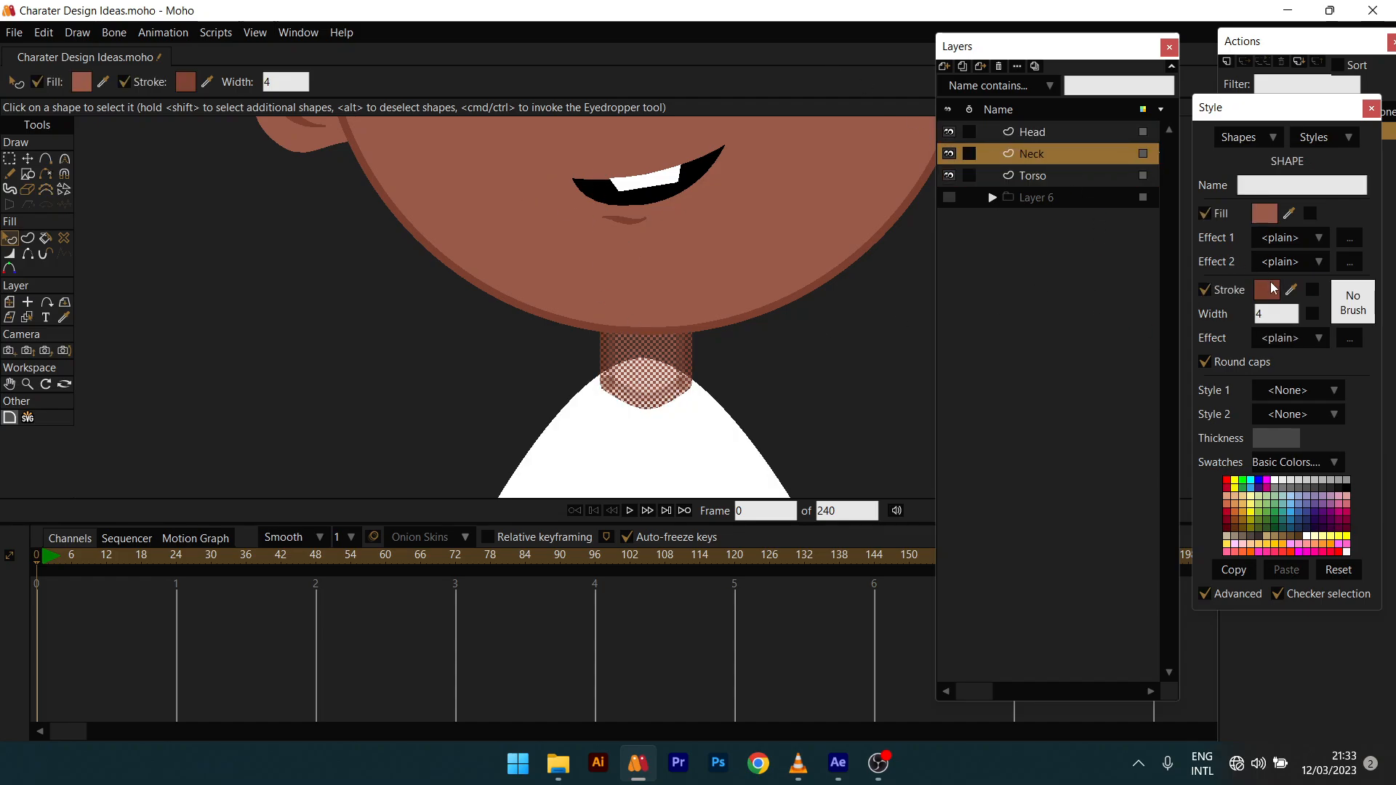
{"action": "double_click", "coordinate": [1275, 313]}
{"action": "type", "text": "1"}
{"action": "key", "text": "Return"}
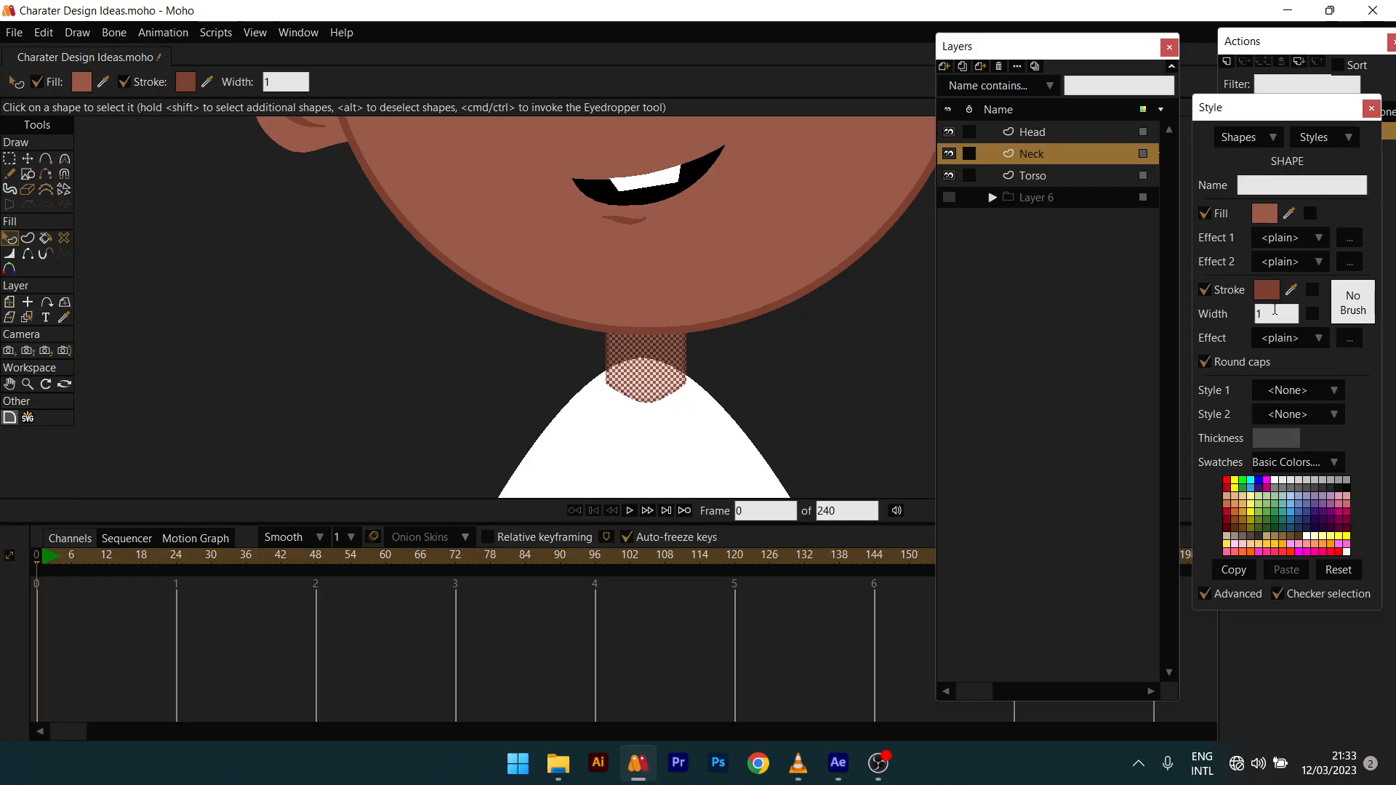
{"action": "left_click", "coordinate": [801, 389]}
{"action": "scroll", "coordinate": [670, 364], "scroll_direction": "up", "scroll_amount": 3}
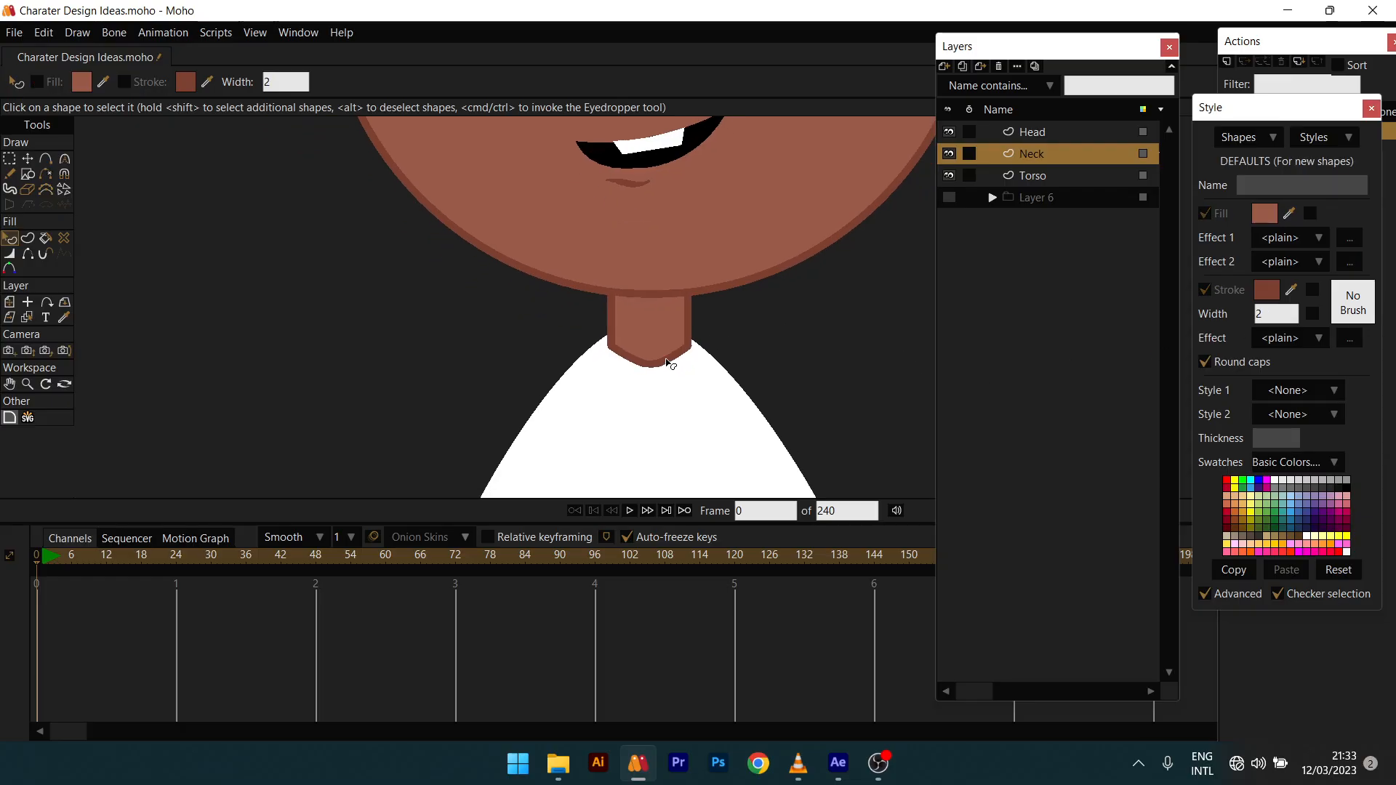
Step: Hide the outline on the two lower edges of the neck where it meets the torso
{"action": "key", "text": "h"}
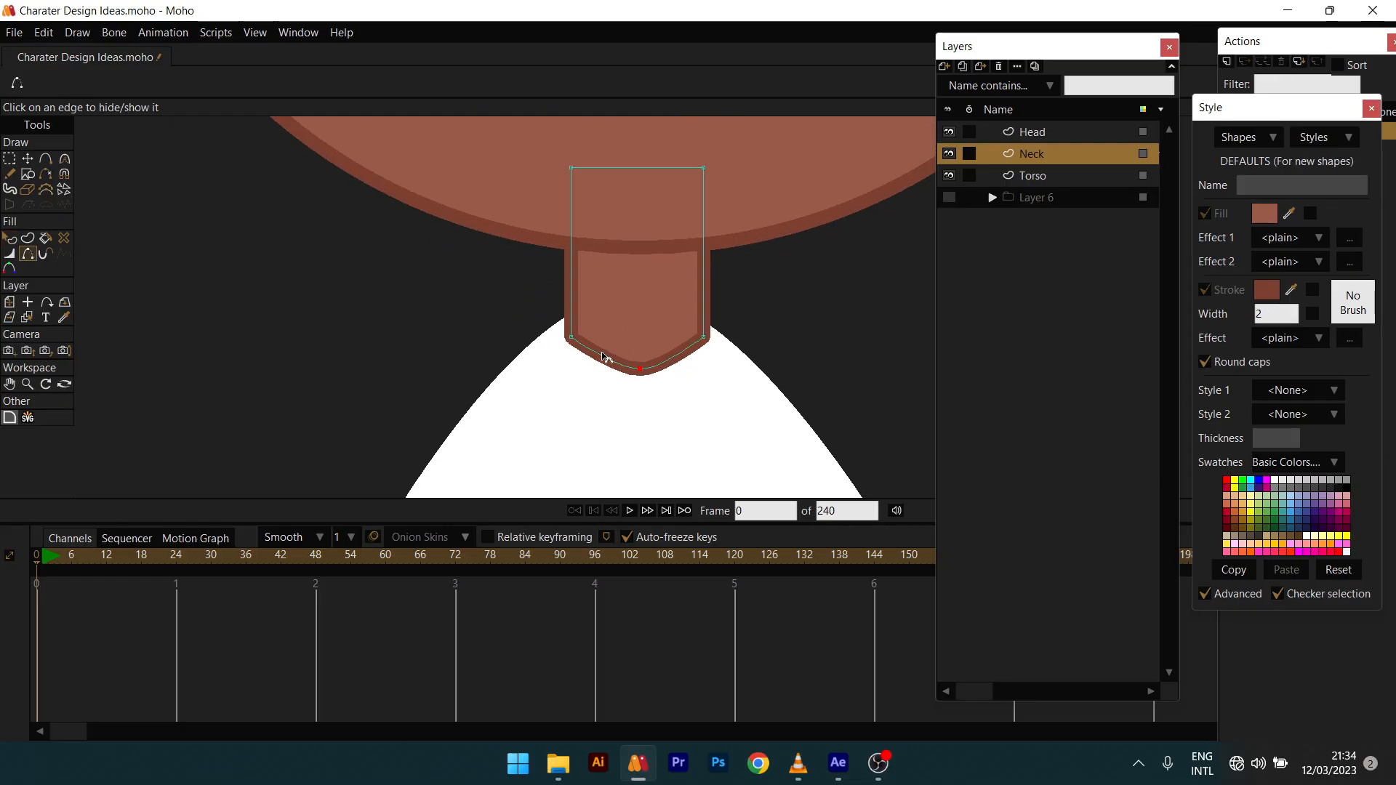
{"action": "left_click", "coordinate": [606, 356]}
{"action": "left_click", "coordinate": [677, 357]}
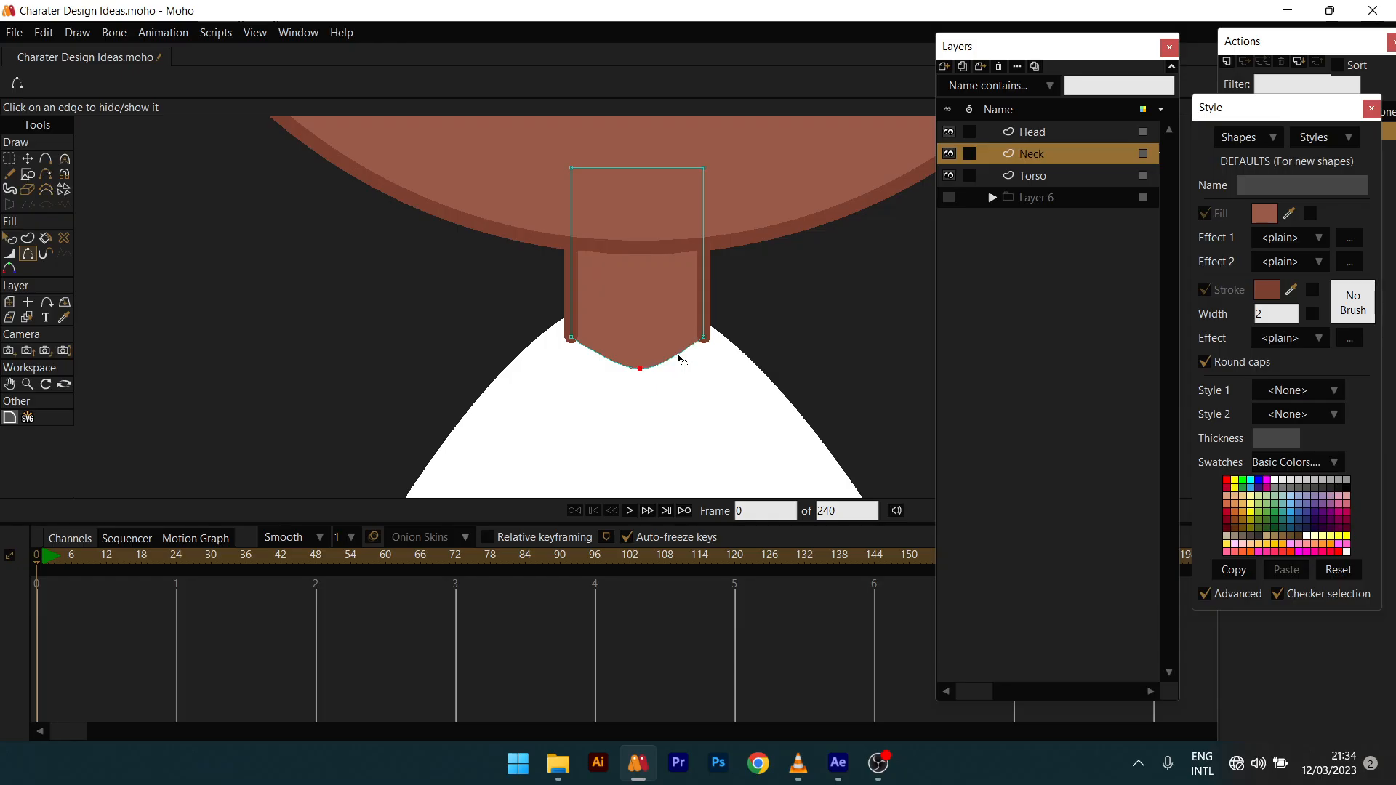
{"action": "key", "text": "q"}
{"action": "scroll", "coordinate": [848, 320], "scroll_direction": "down", "scroll_amount": 8}
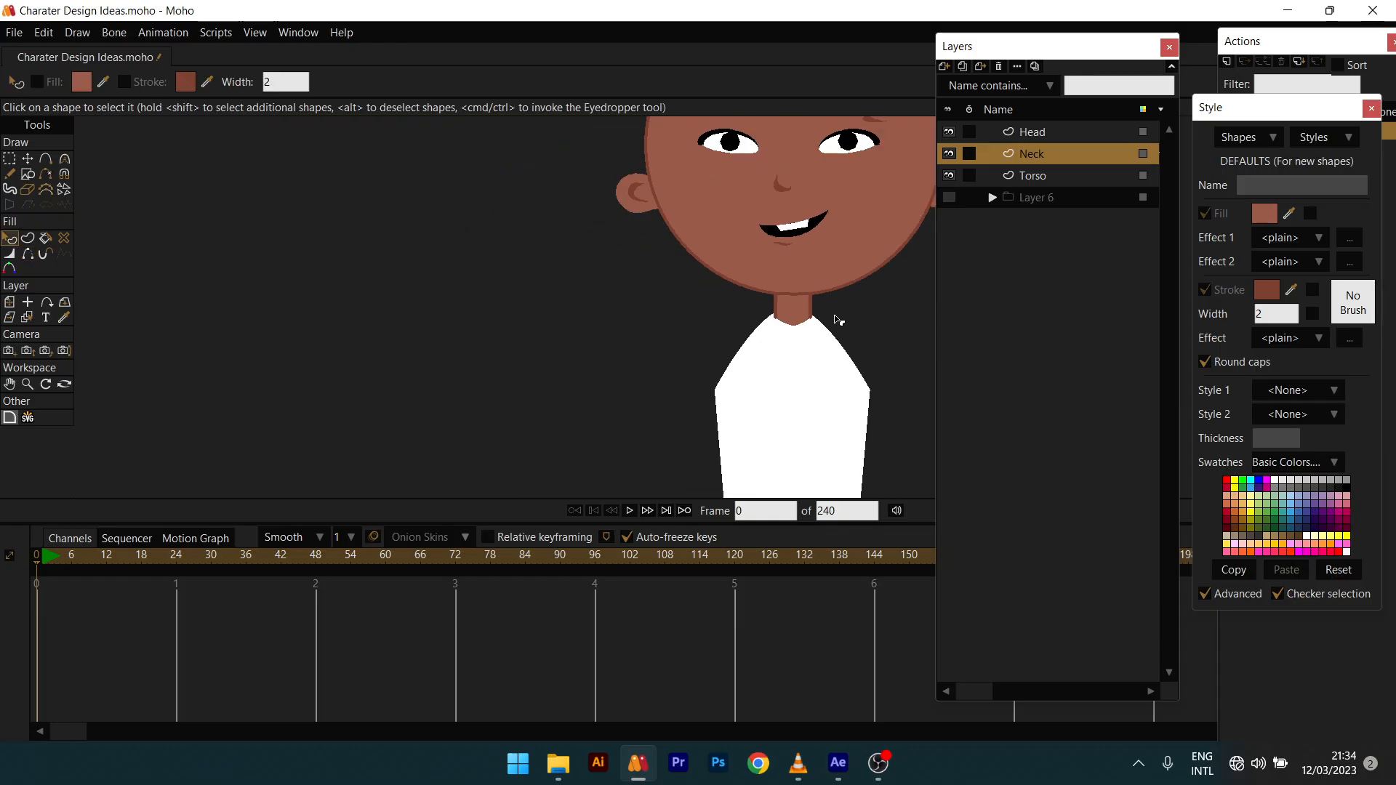
{"action": "scroll", "coordinate": [737, 366], "scroll_direction": "up", "scroll_amount": 5}
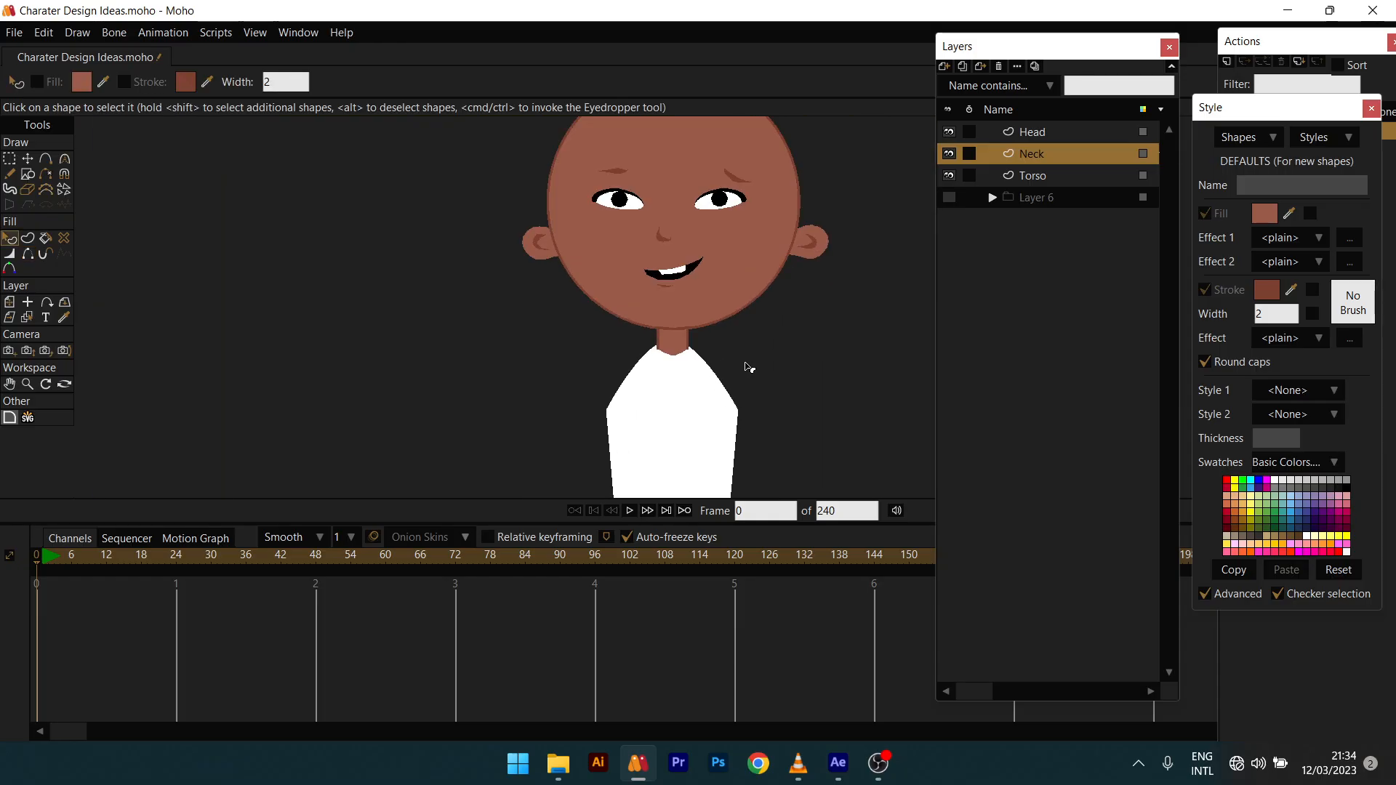
Step: Move points of the torso shape slightly upward on the Torso layer, raising the shoulders beneath the neck
{"action": "key", "text": "t"}
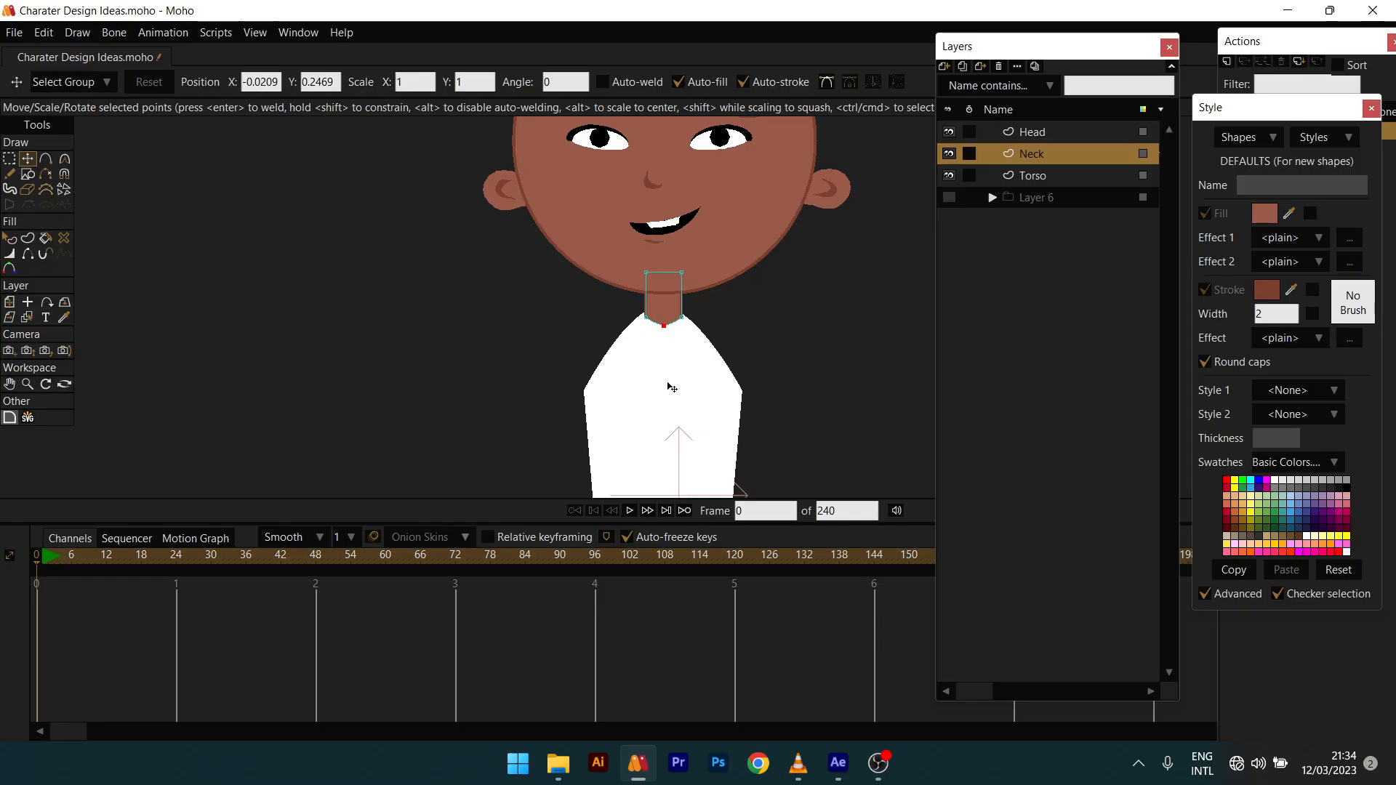
{"action": "left_click", "coordinate": [1066, 175]}
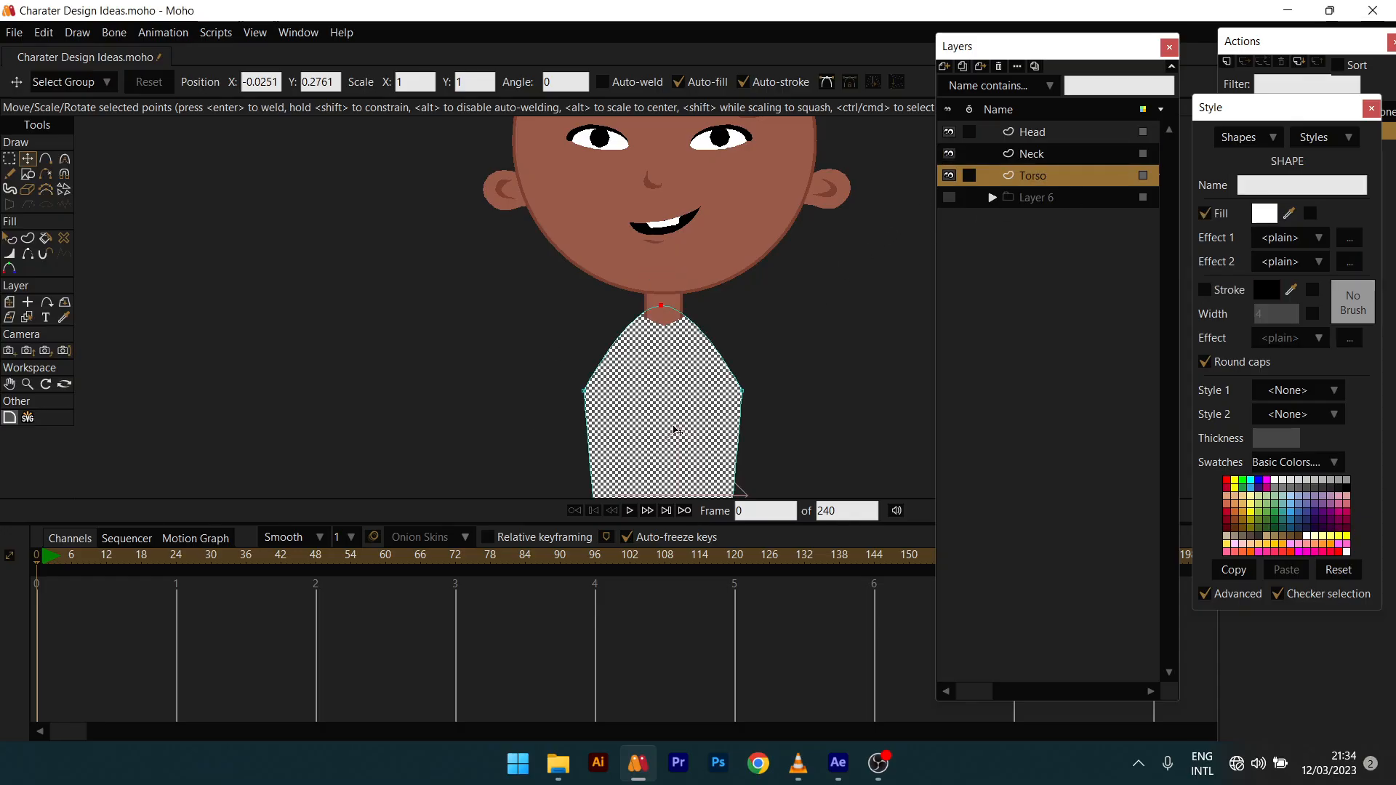
{"action": "key", "text": "m"}
{"action": "left_click_drag", "start_coordinate": [675, 430], "coordinate": [668, 420]}
{"action": "key", "text": "g"}
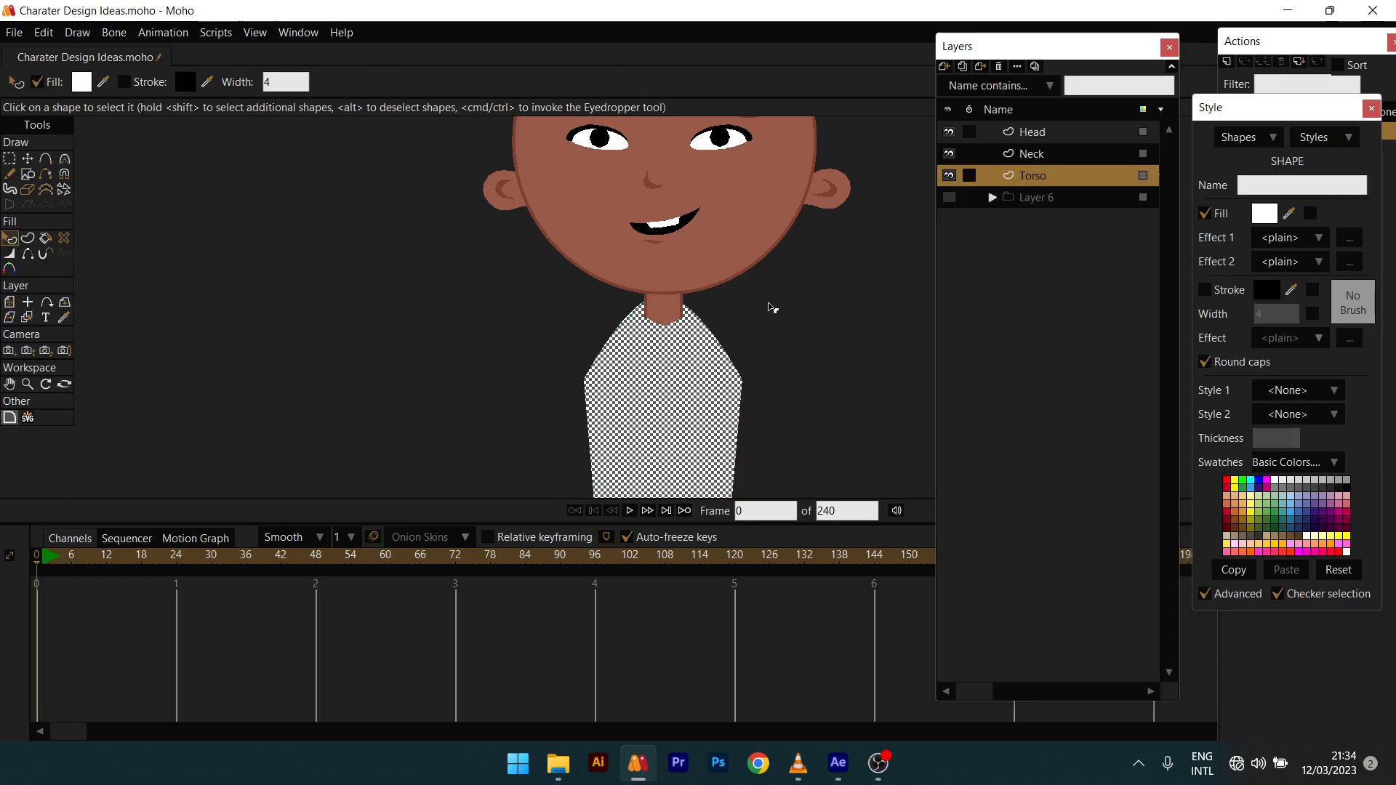
Step: Reshape the neck on the Neck layer, widening its base and raising its lower points slightly
{"action": "left_click", "coordinate": [771, 305]}
{"action": "left_click_drag", "start_coordinate": [675, 330], "coordinate": [668, 354]}
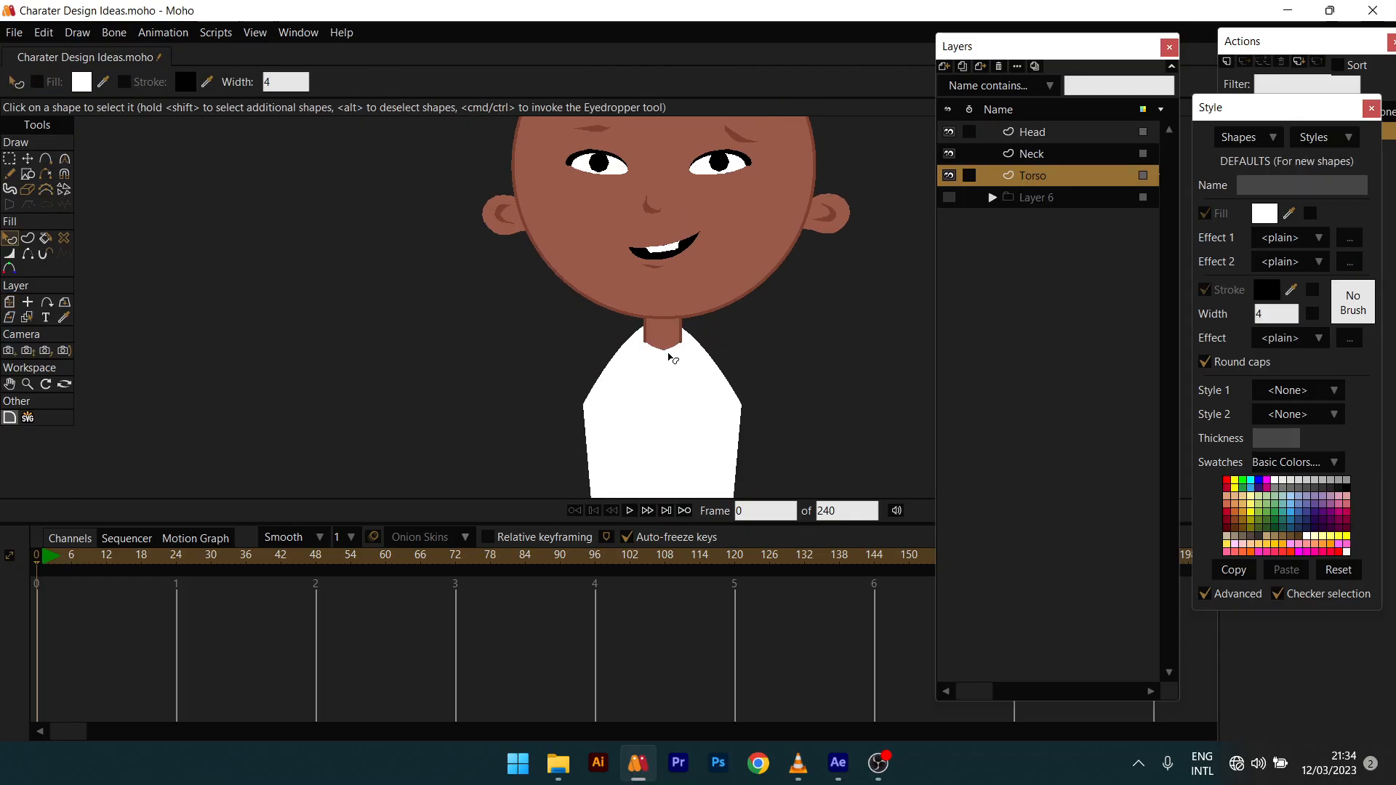
{"action": "scroll", "coordinate": [659, 364], "scroll_direction": "up", "scroll_amount": 3}
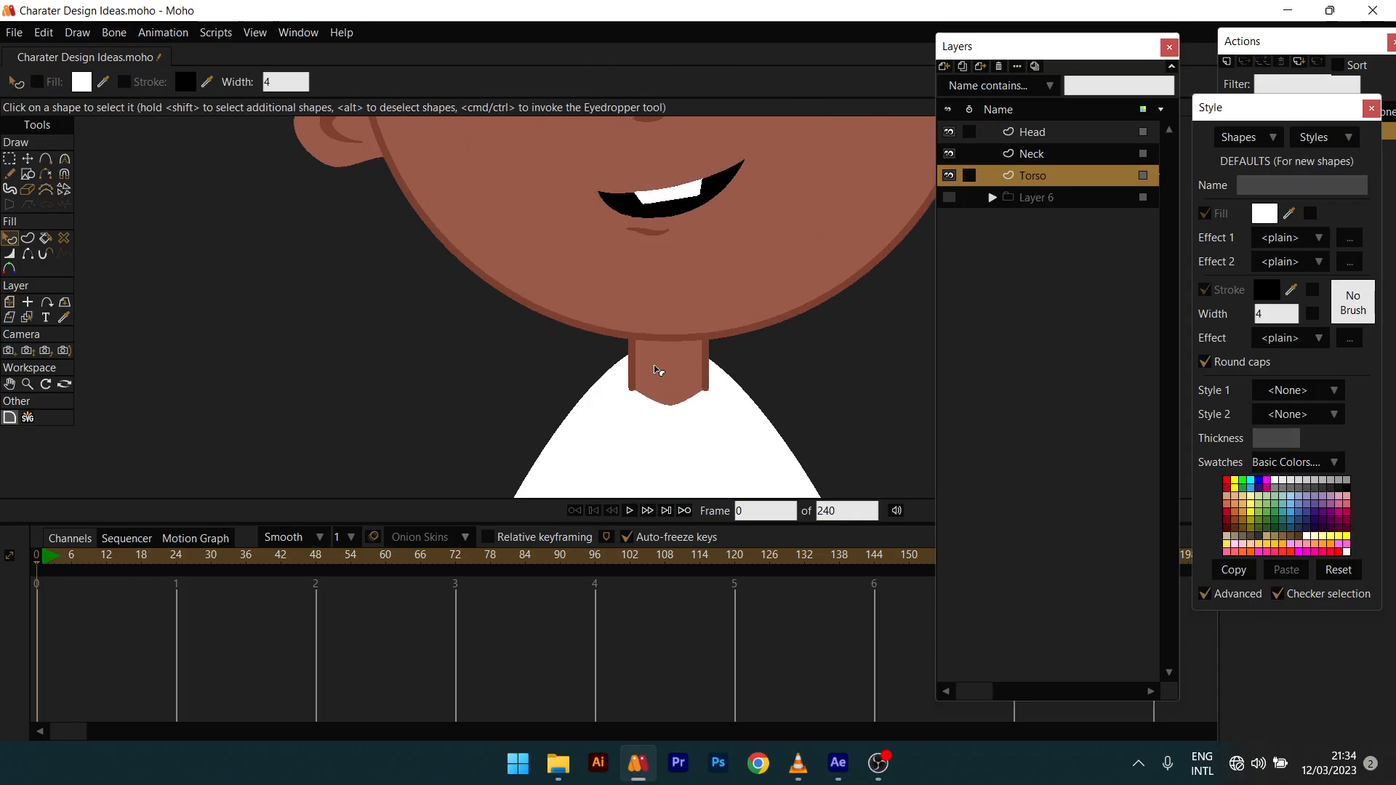
{"action": "key", "text": "t"}
{"action": "right_click", "coordinate": [657, 377], "text": "alt"}
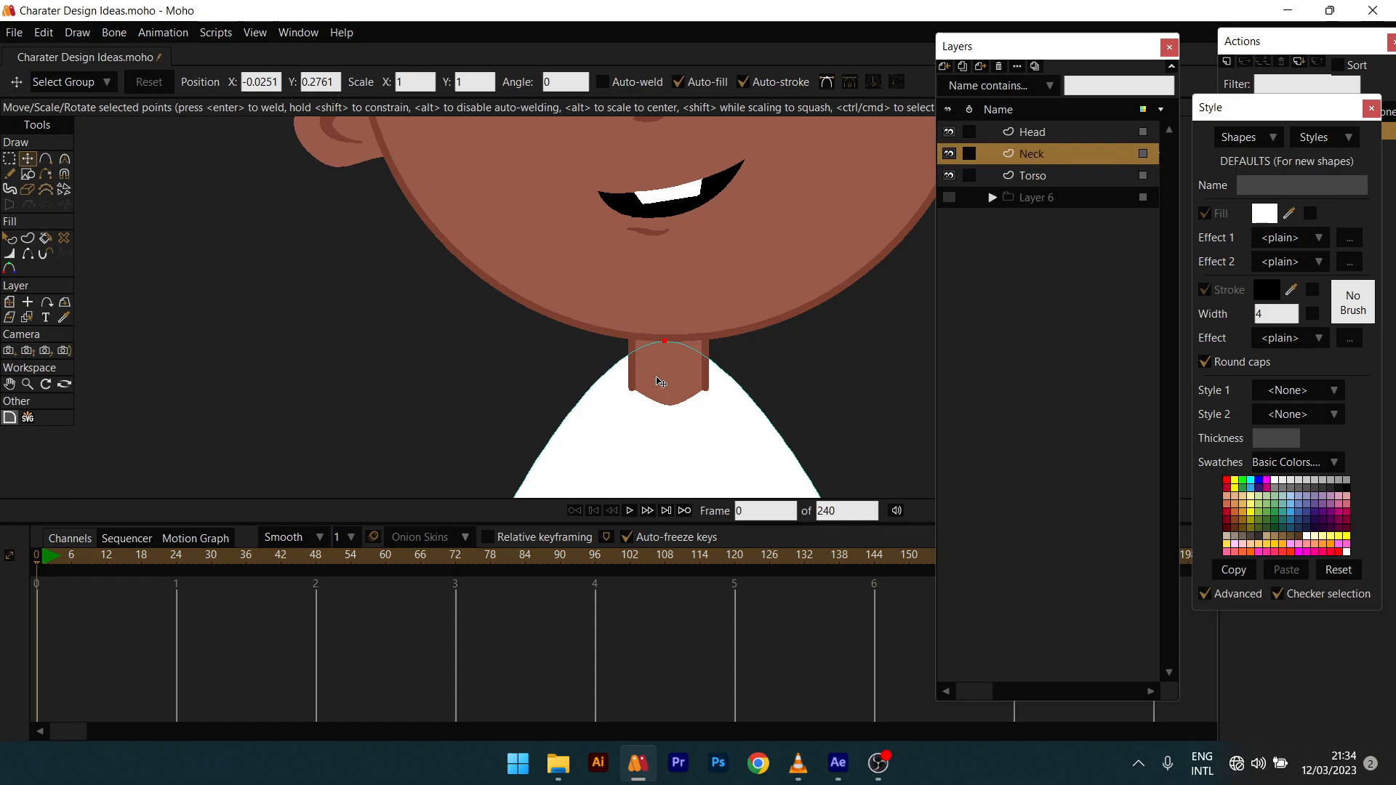
{"action": "left_click_drag", "start_coordinate": [604, 375], "coordinate": [701, 415]}
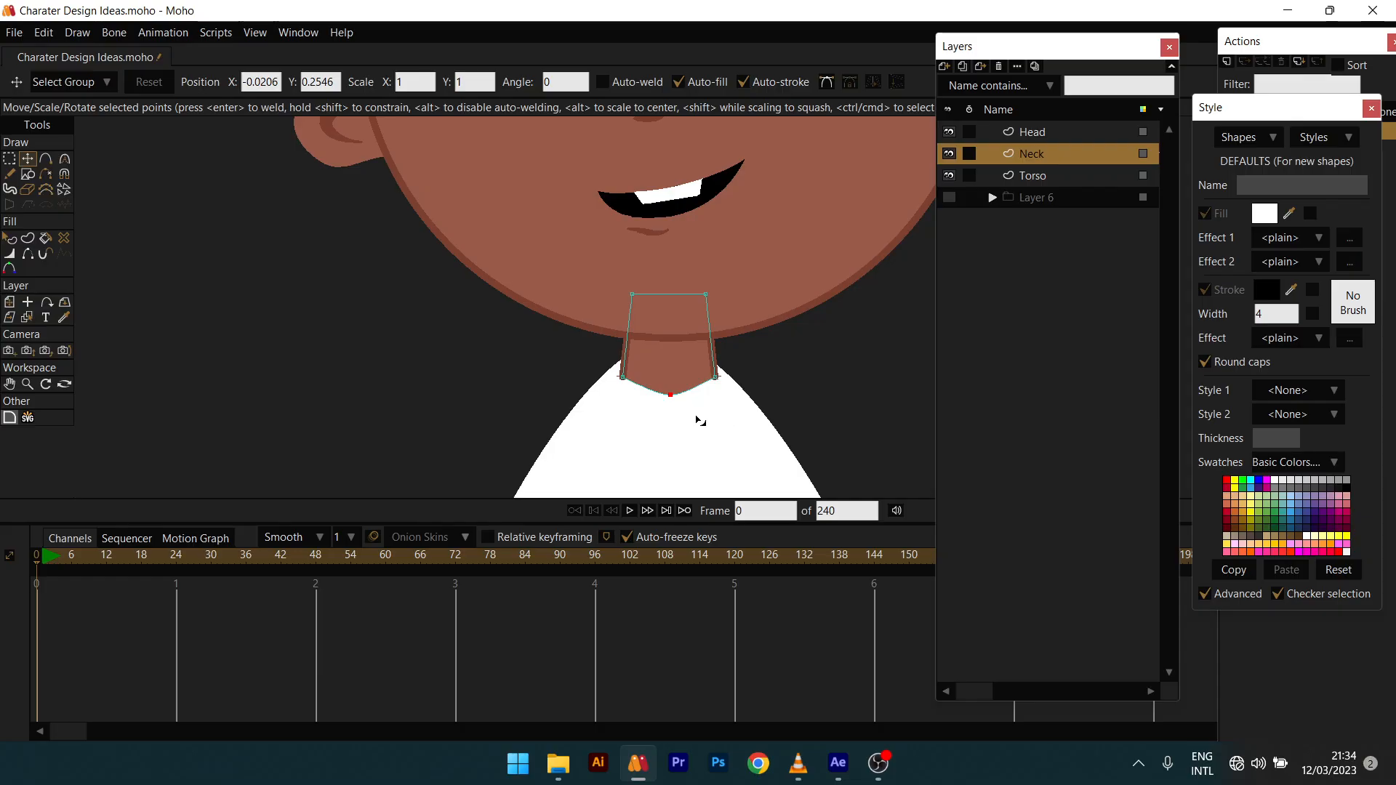
Step: Round the neck's bottom edge by adjusting its middle point's curvature to about 0.30
{"action": "key", "text": "w"}
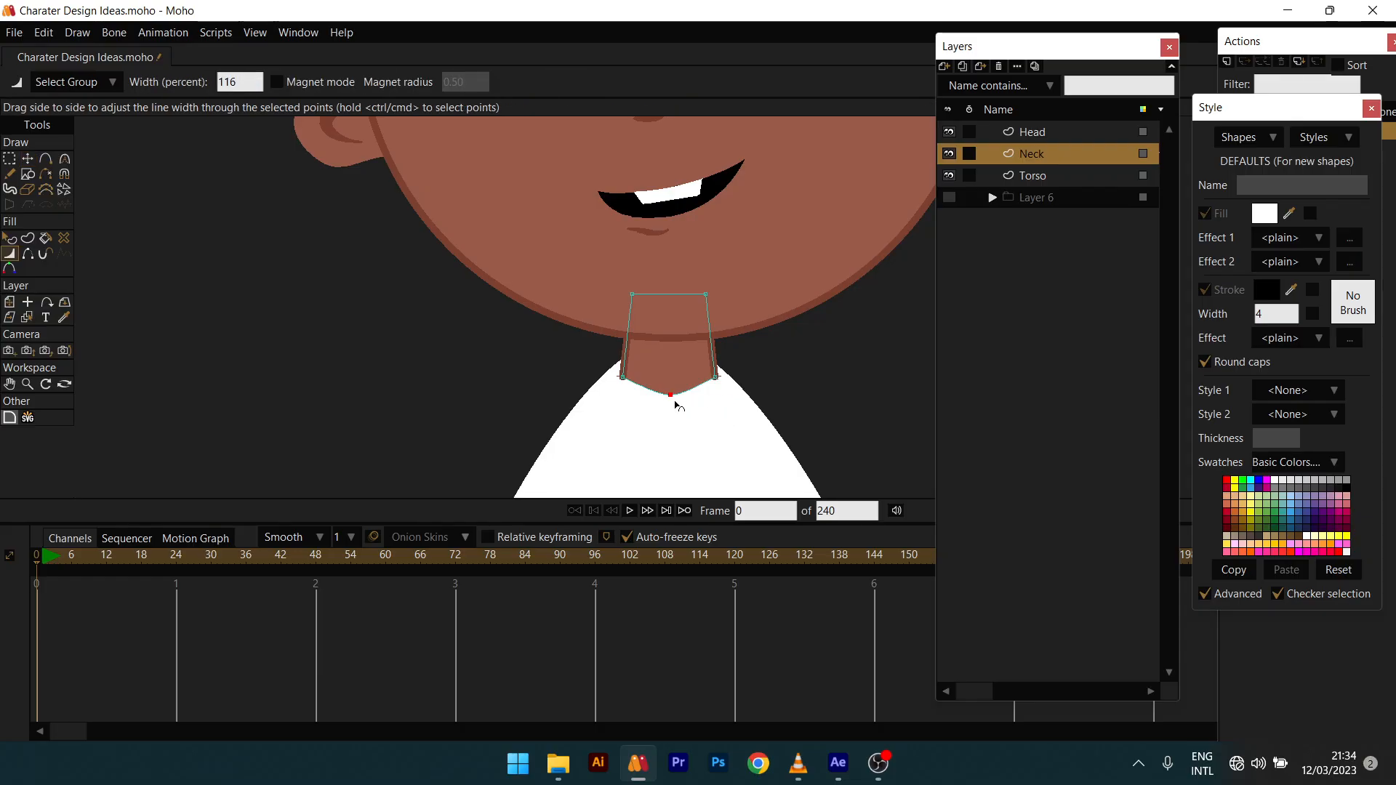
{"action": "key", "text": "c"}
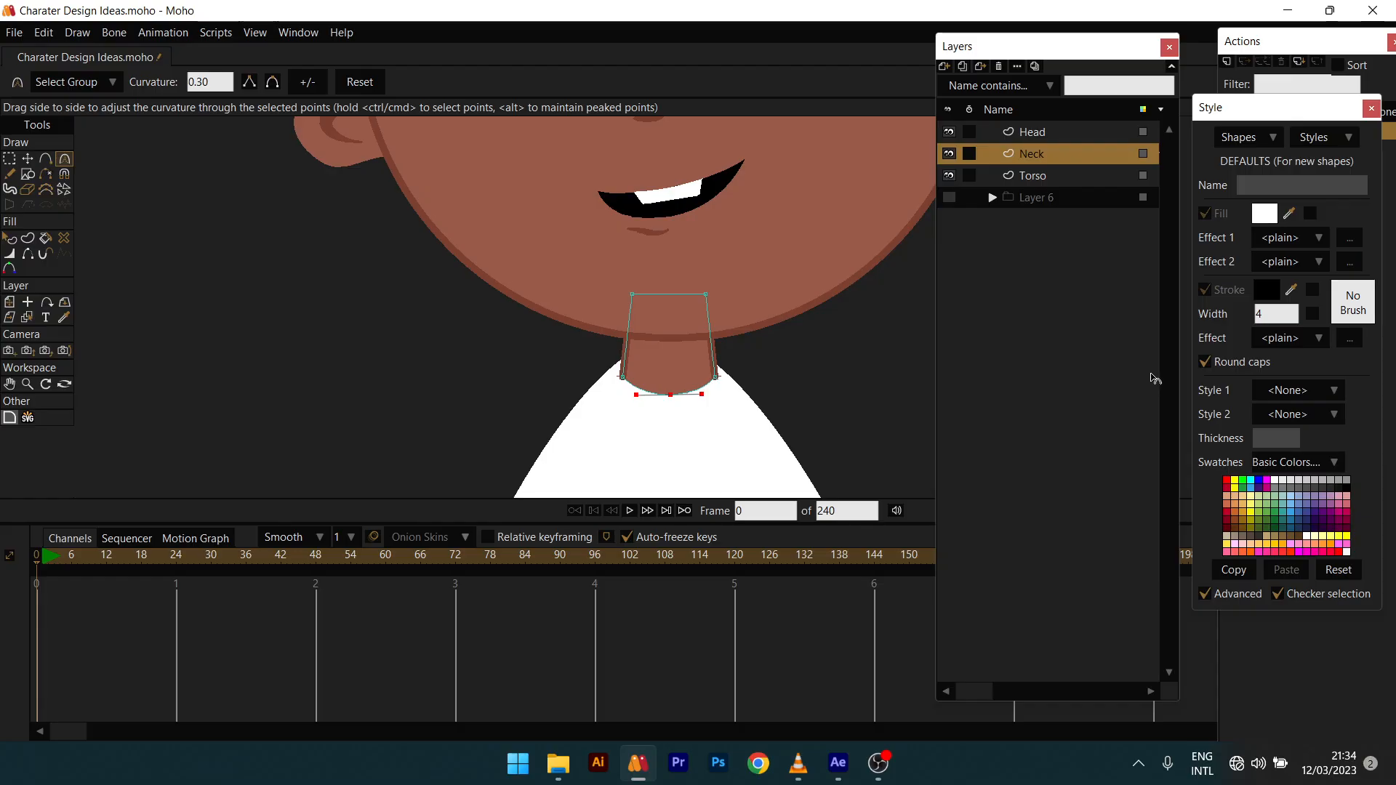
{"action": "key", "text": "q"}
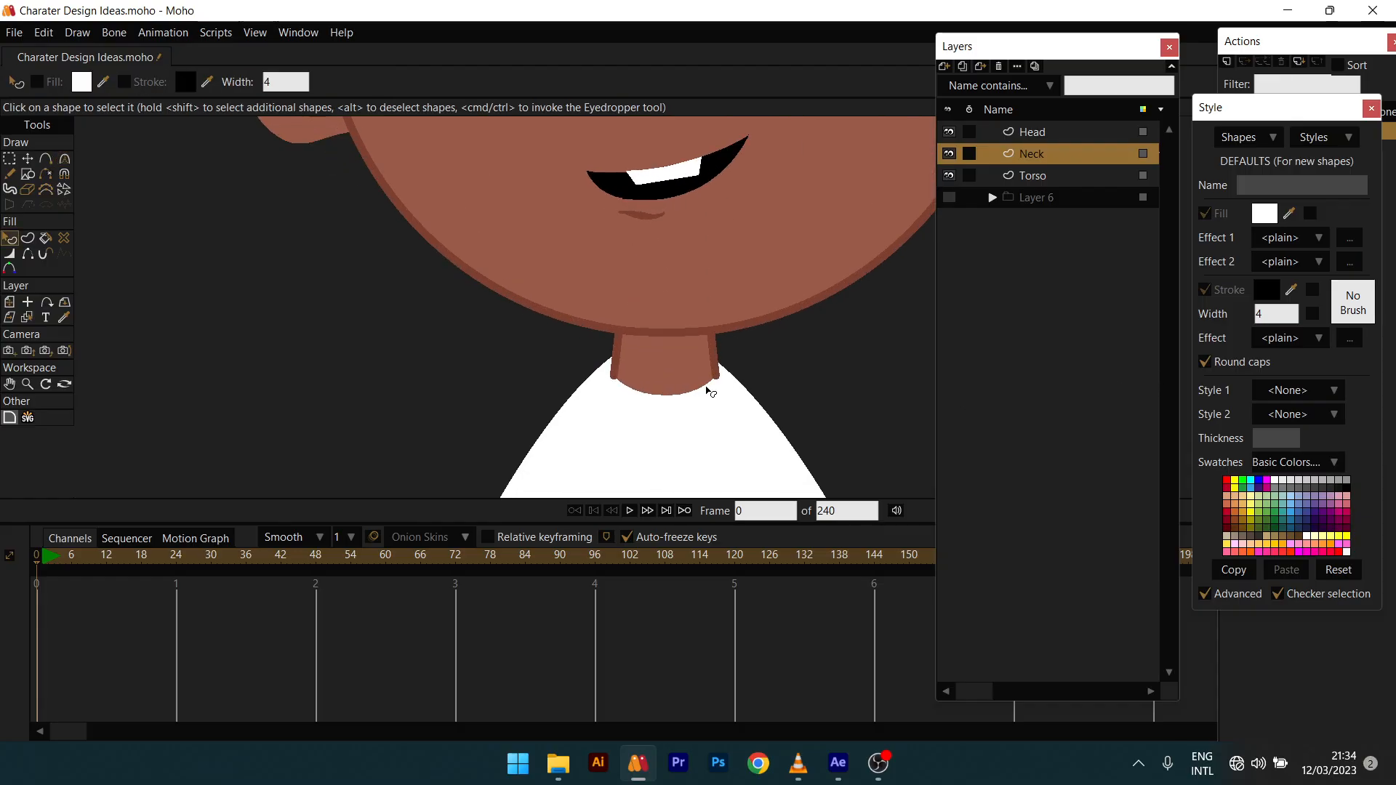
Step: Taper the neck's side outlines at both lower corner points, with the second corner's line width about 18 percent
{"action": "scroll", "coordinate": [709, 391], "scroll_direction": "up", "scroll_amount": 1}
{"action": "key", "text": "w"}
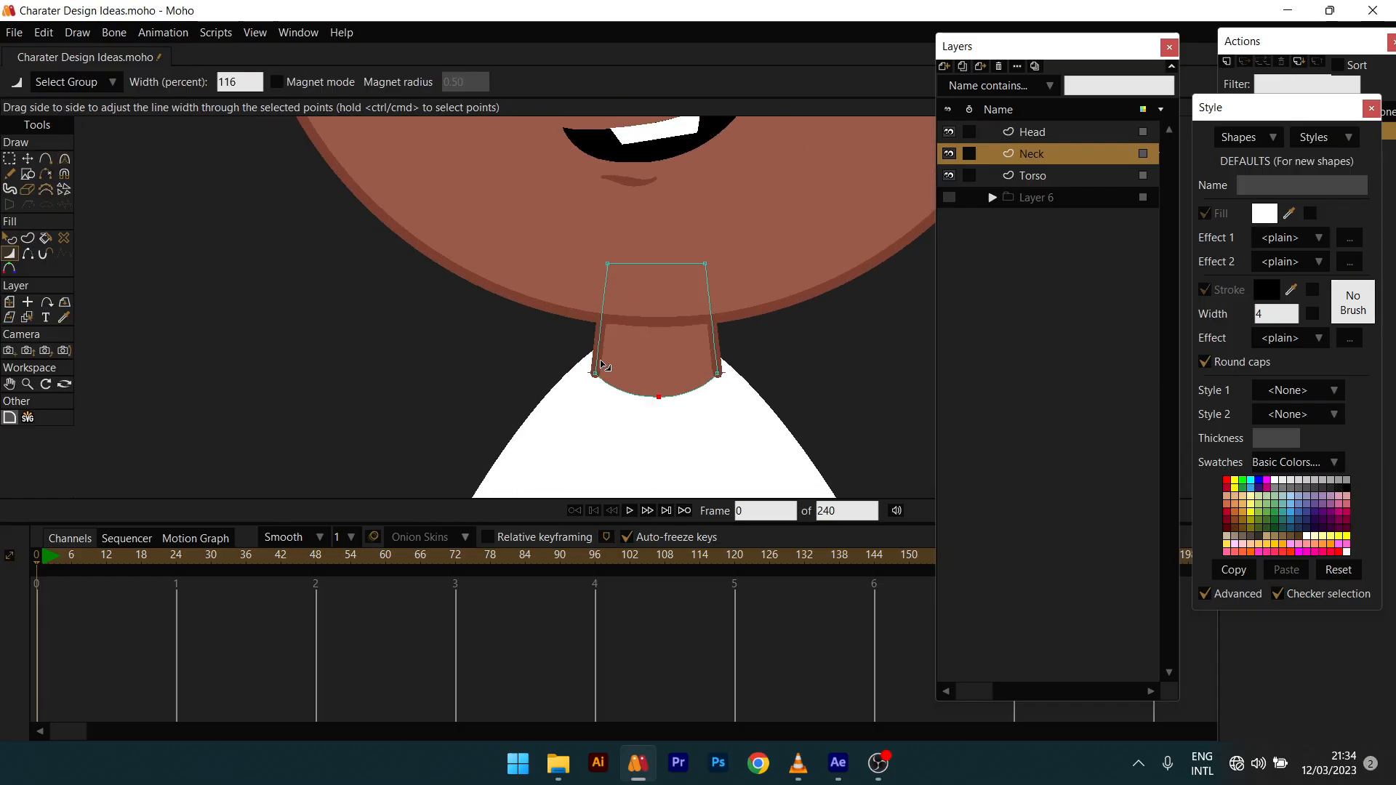
{"action": "left_click_drag", "start_coordinate": [597, 374], "coordinate": [565, 380]}
{"action": "left_click_drag", "start_coordinate": [723, 382], "coordinate": [691, 389]}
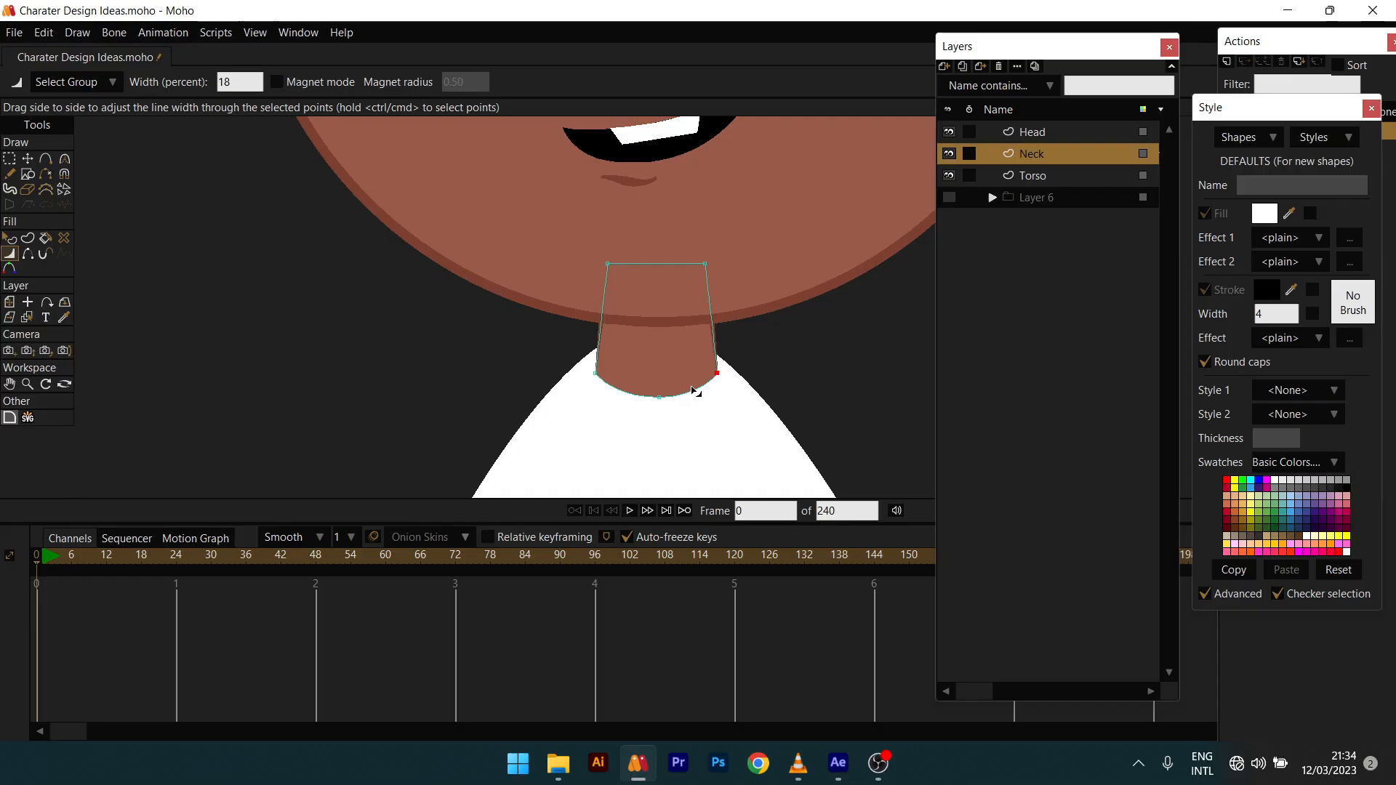
{"action": "key", "text": "q"}
Step: Compare the new character's proportions with the existing designs by temporarily showing Layer 6
{"action": "scroll", "coordinate": [654, 393], "scroll_direction": "down", "scroll_amount": 5}
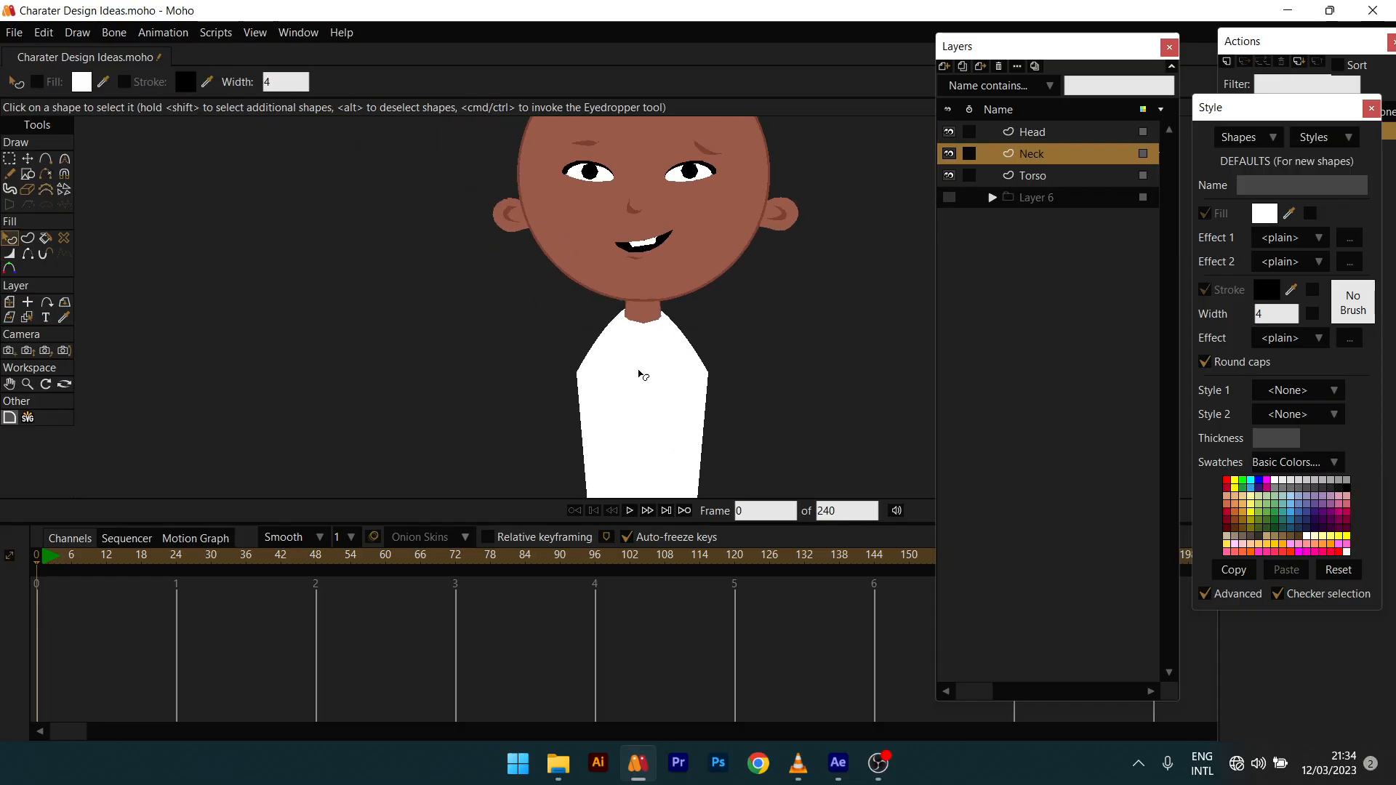
{"action": "scroll", "coordinate": [655, 364], "scroll_direction": "down", "scroll_amount": 2}
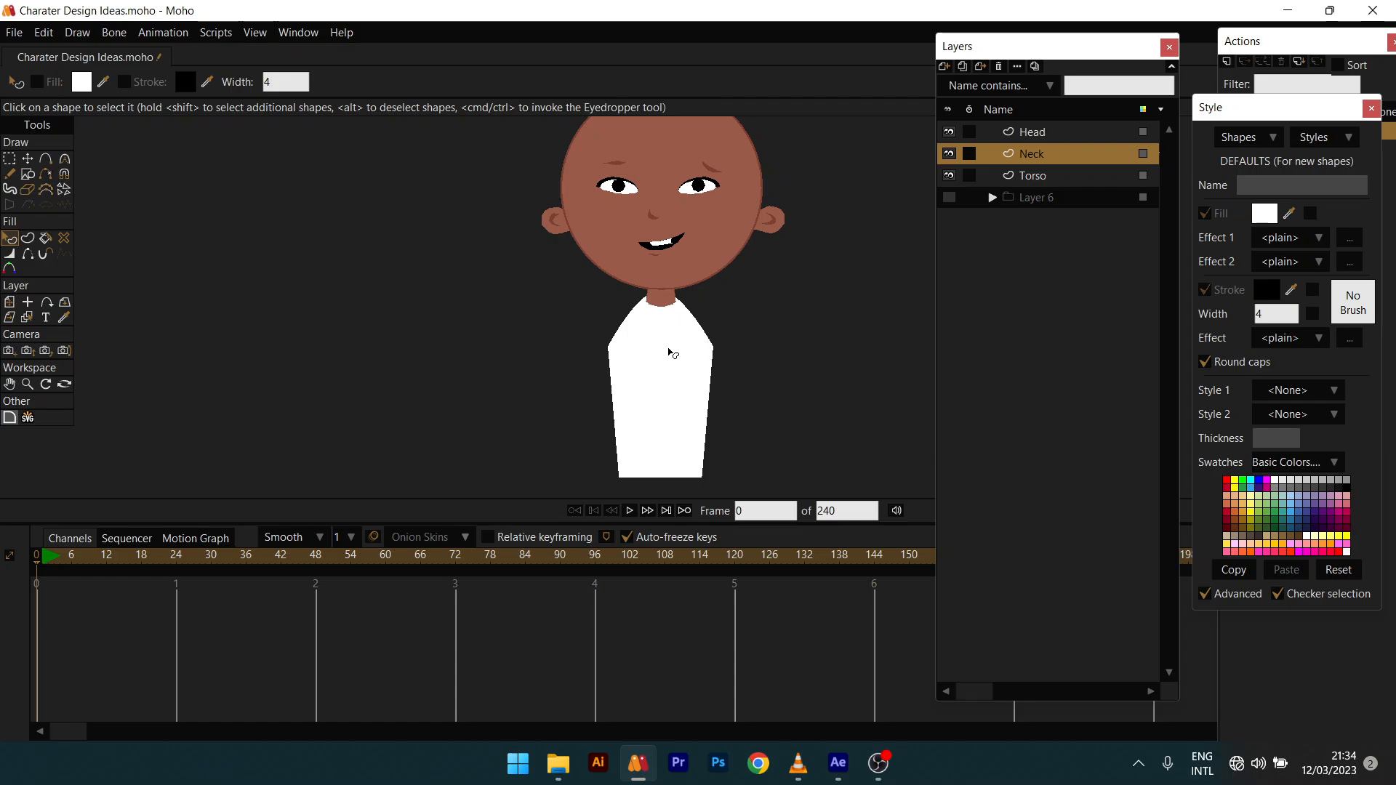
{"action": "scroll", "coordinate": [676, 353], "scroll_direction": "down", "scroll_amount": 2}
{"action": "scroll", "coordinate": [690, 351], "scroll_direction": "up", "scroll_amount": 2}
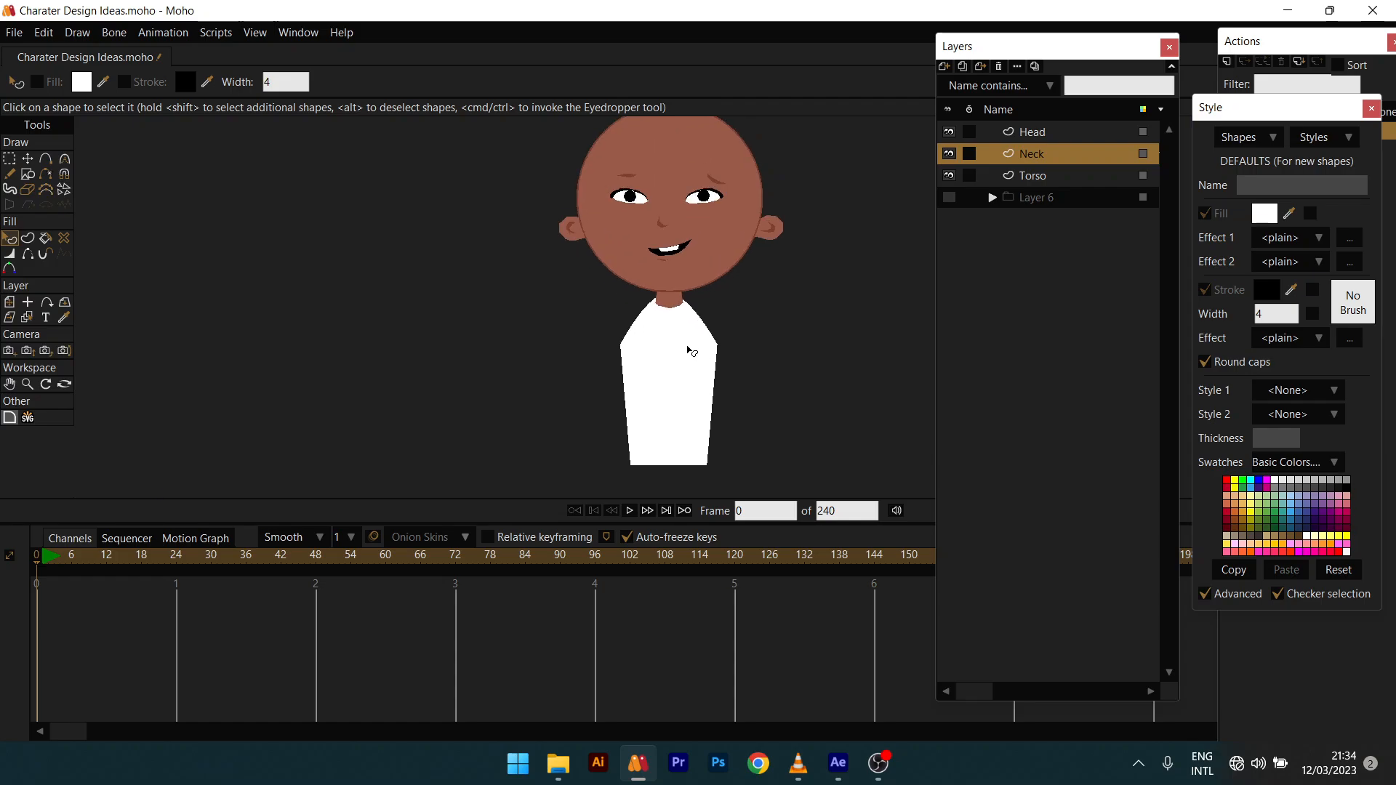
{"action": "left_click", "coordinate": [949, 197]}
{"action": "scroll", "coordinate": [620, 307], "scroll_direction": "down", "scroll_amount": 2}
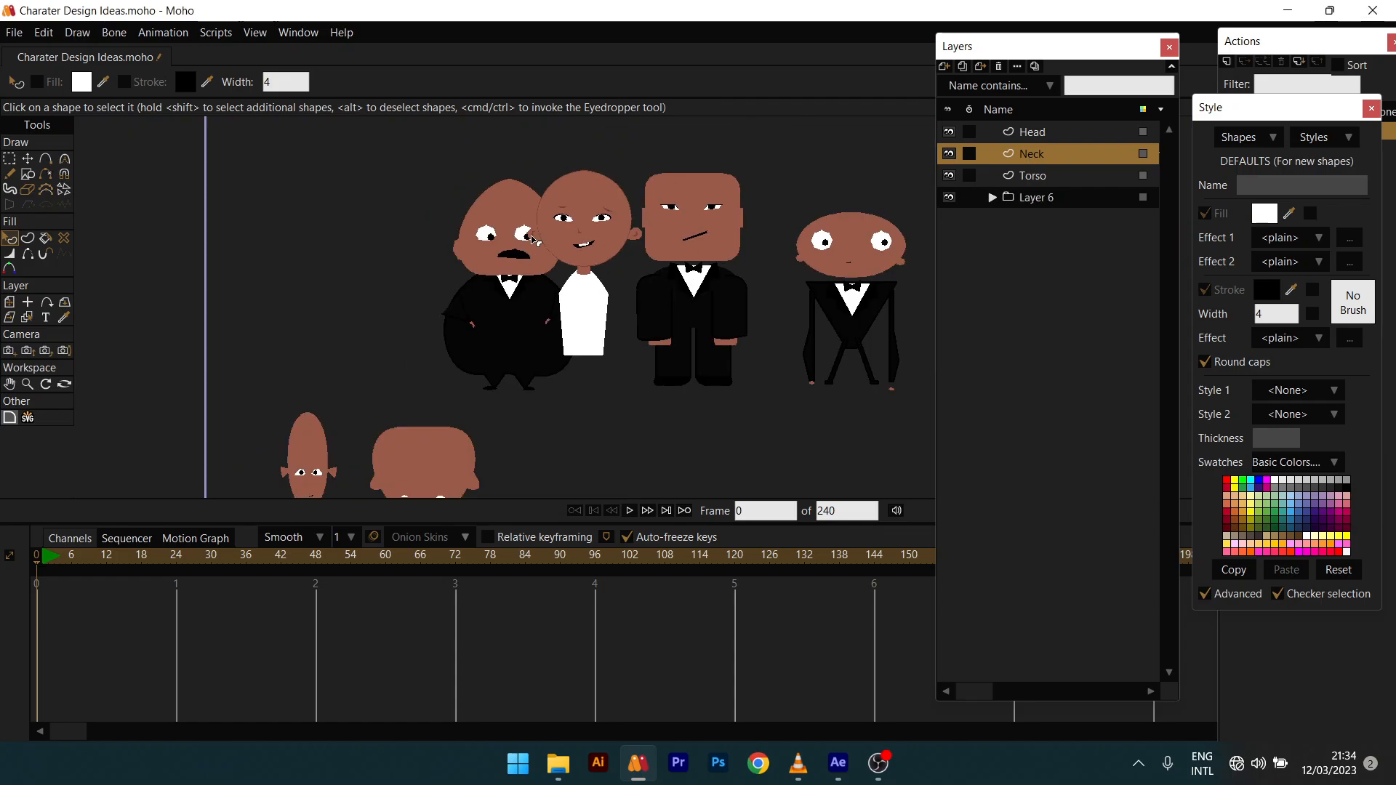
{"action": "left_click", "coordinate": [949, 197]}
{"action": "scroll", "coordinate": [551, 258], "scroll_direction": "up", "scroll_amount": 3}
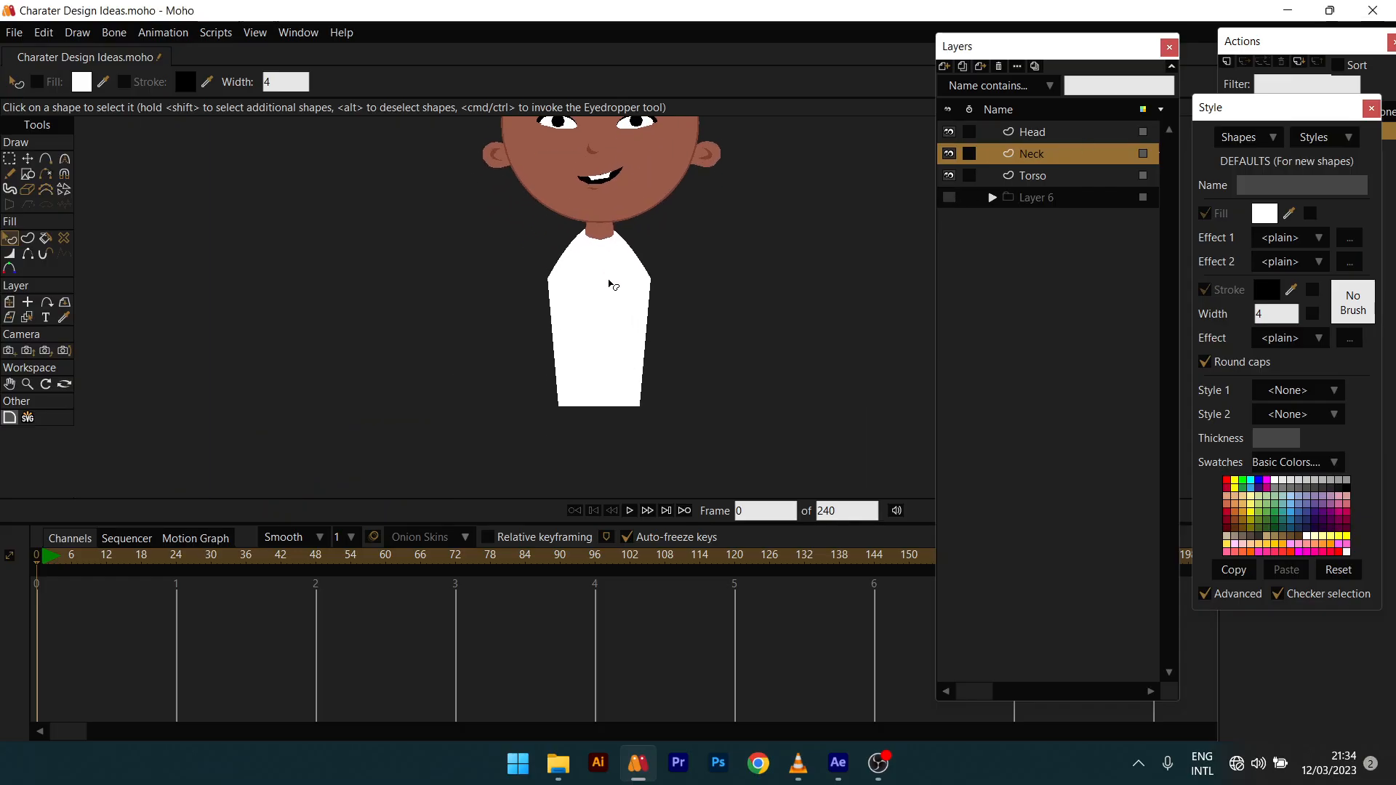
{"action": "scroll", "coordinate": [609, 277], "scroll_direction": "down", "scroll_amount": 1}
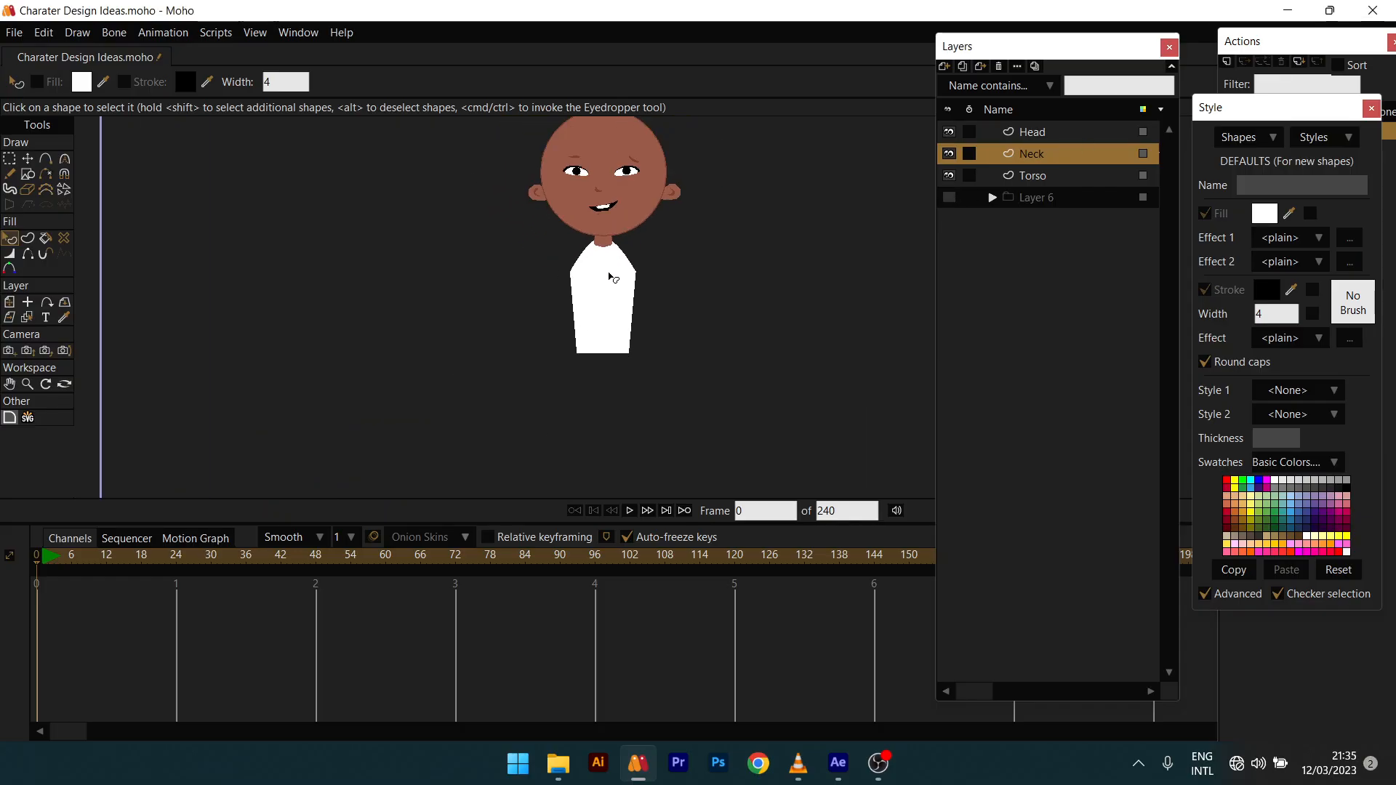
{"action": "scroll", "coordinate": [649, 263], "scroll_direction": "down", "scroll_amount": 1}
{"action": "scroll", "coordinate": [652, 262], "scroll_direction": "up", "scroll_amount": 2}
{"action": "scroll", "coordinate": [652, 261], "scroll_direction": "down", "scroll_amount": 1}
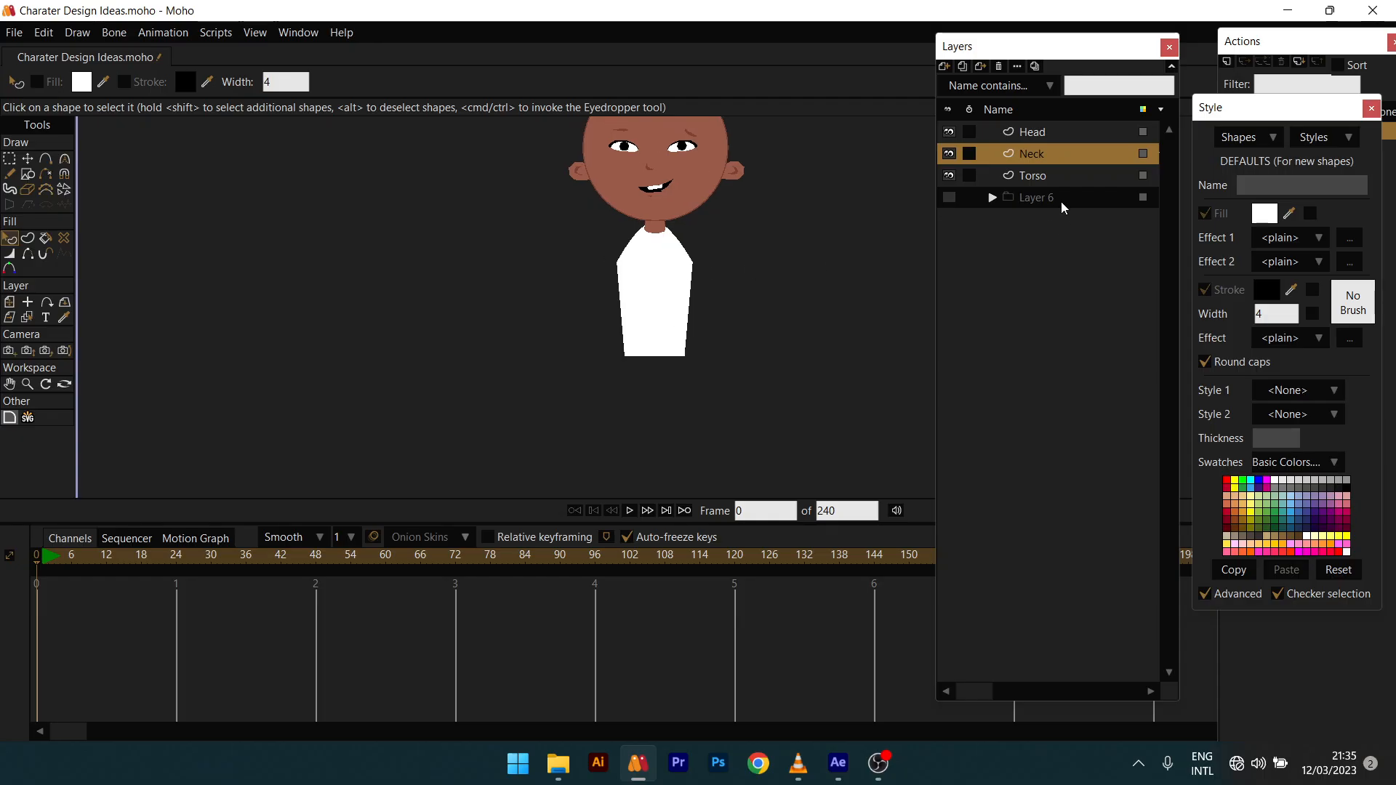
{"action": "scroll", "coordinate": [636, 295], "scroll_direction": "up", "scroll_amount": 1}
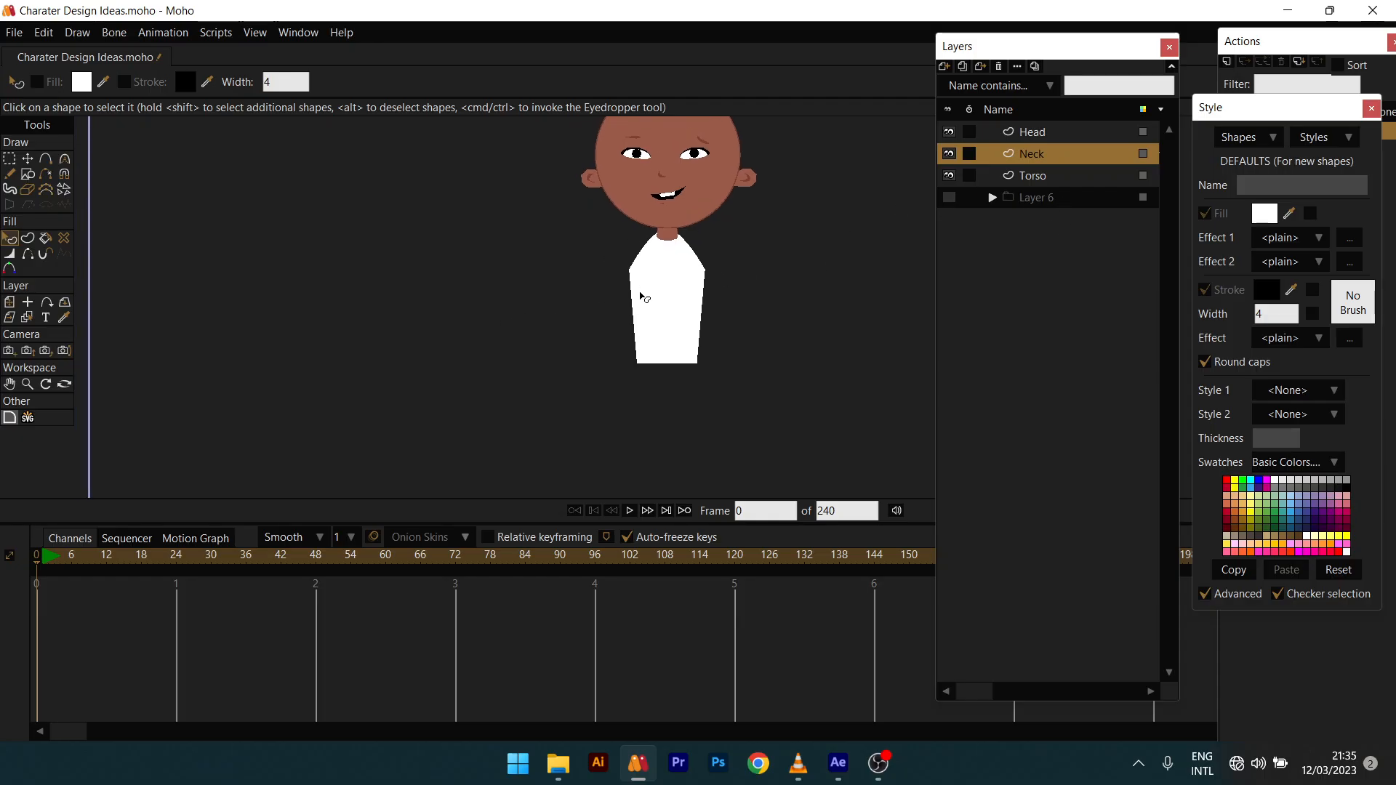
{"action": "scroll", "coordinate": [642, 297], "scroll_direction": "up", "scroll_amount": 1}
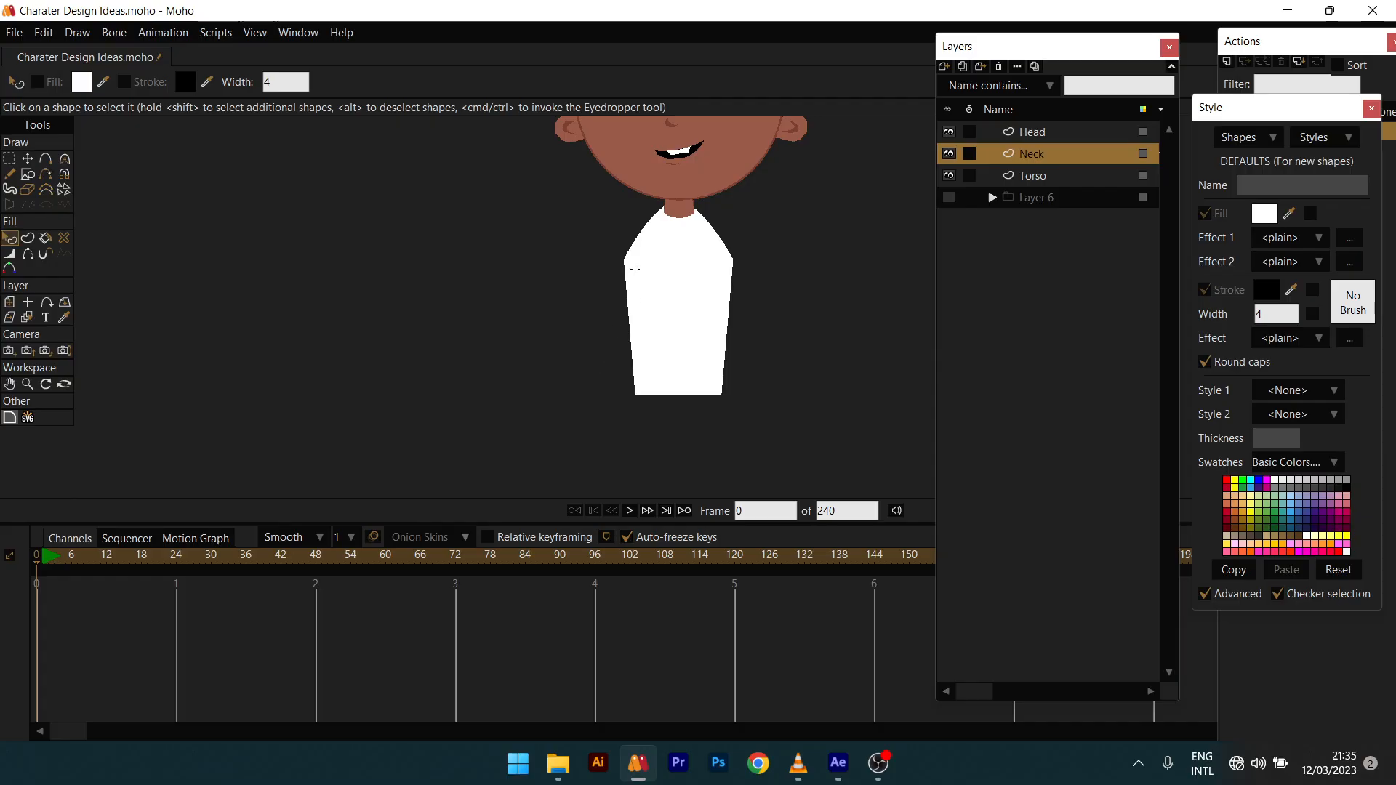
Step: Shorten the torso on the Torso layer by moving its two bottom points straight up
{"action": "key", "text": "a"}
{"action": "scroll", "coordinate": [635, 269], "scroll_direction": "up", "scroll_amount": 2}
{"action": "scroll", "coordinate": [585, 184], "scroll_direction": "down", "scroll_amount": 3}
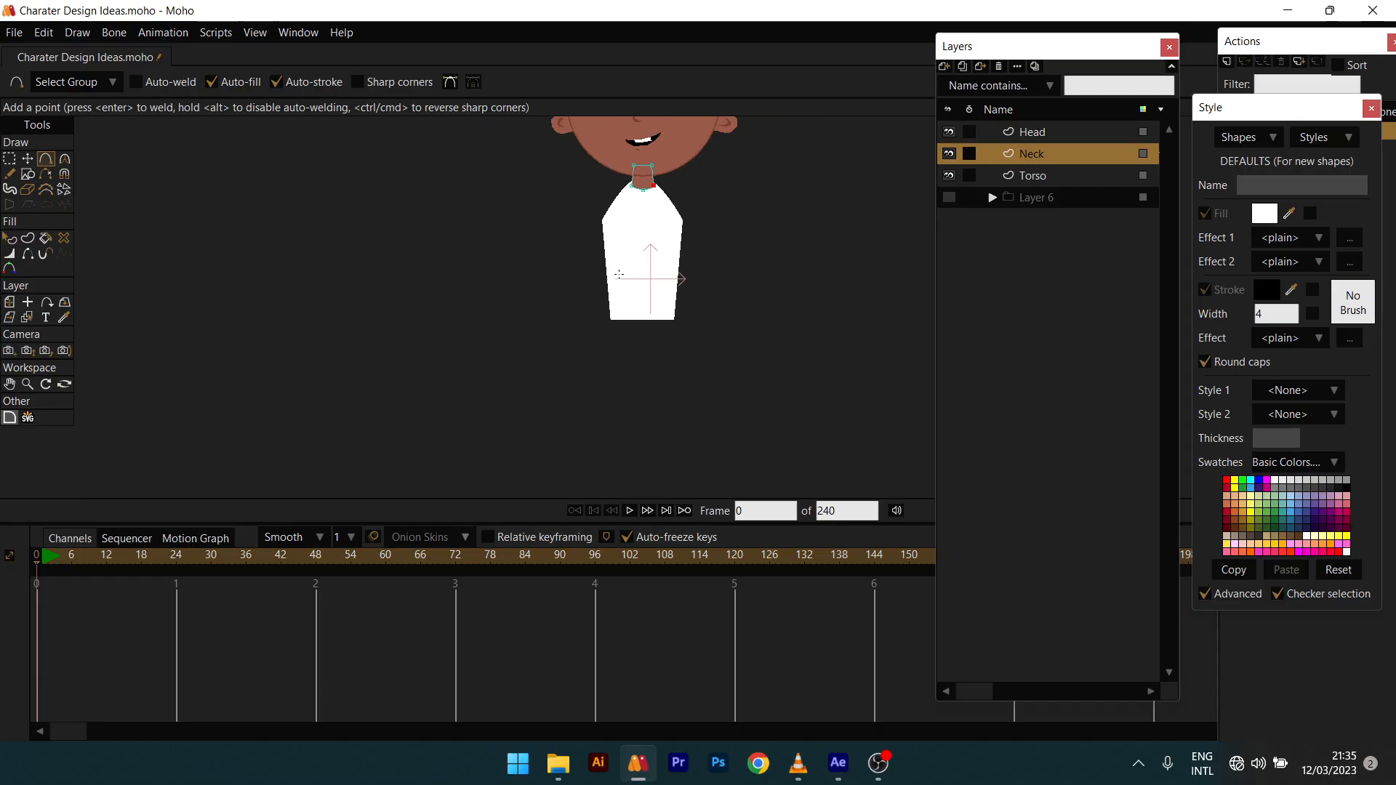
{"action": "right_click", "coordinate": [619, 274], "text": "alt"}
{"action": "scroll", "coordinate": [619, 272], "scroll_direction": "up", "scroll_amount": 1}
{"action": "key", "text": "t"}
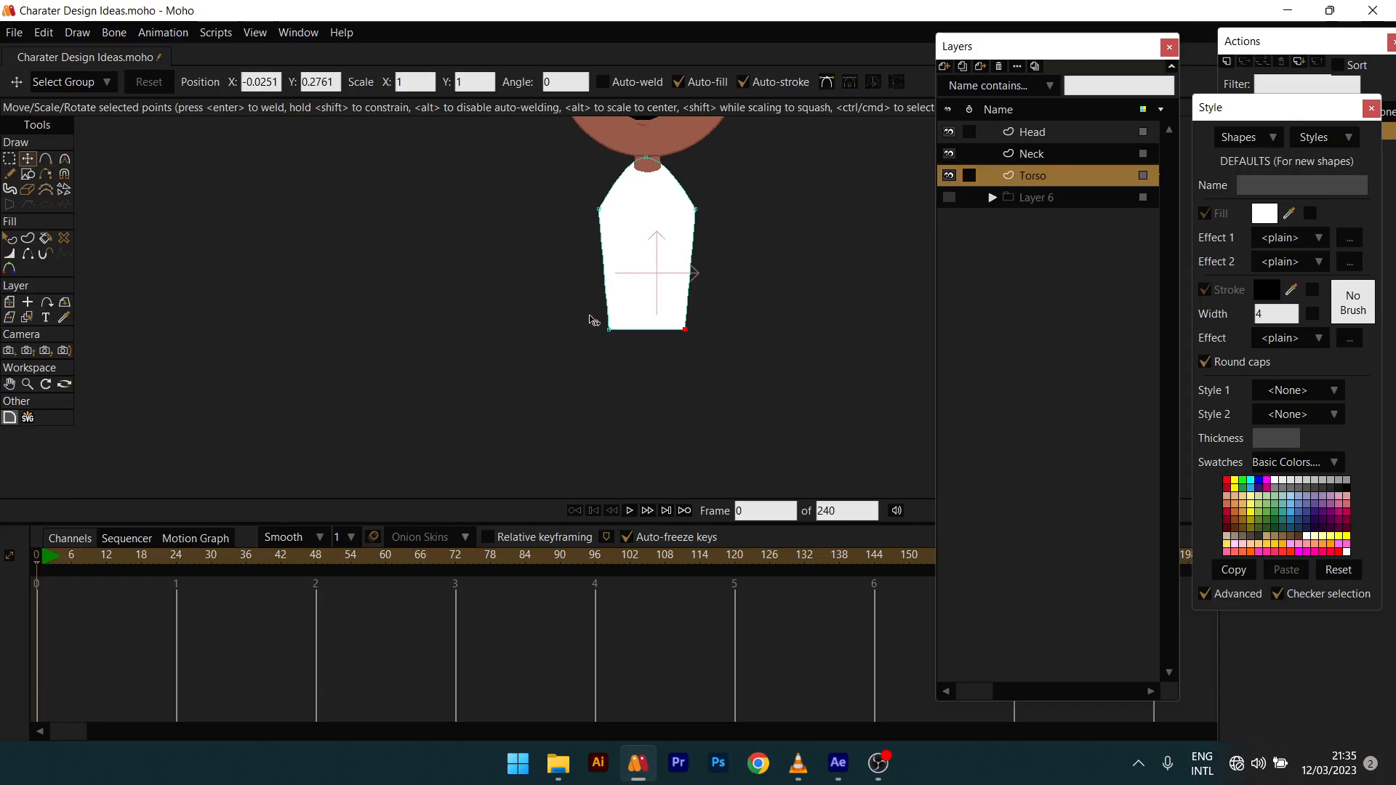
{"action": "left_click_drag", "start_coordinate": [586, 304], "coordinate": [726, 362]}
{"action": "left_click_drag", "start_coordinate": [664, 329], "coordinate": [664, 289]}
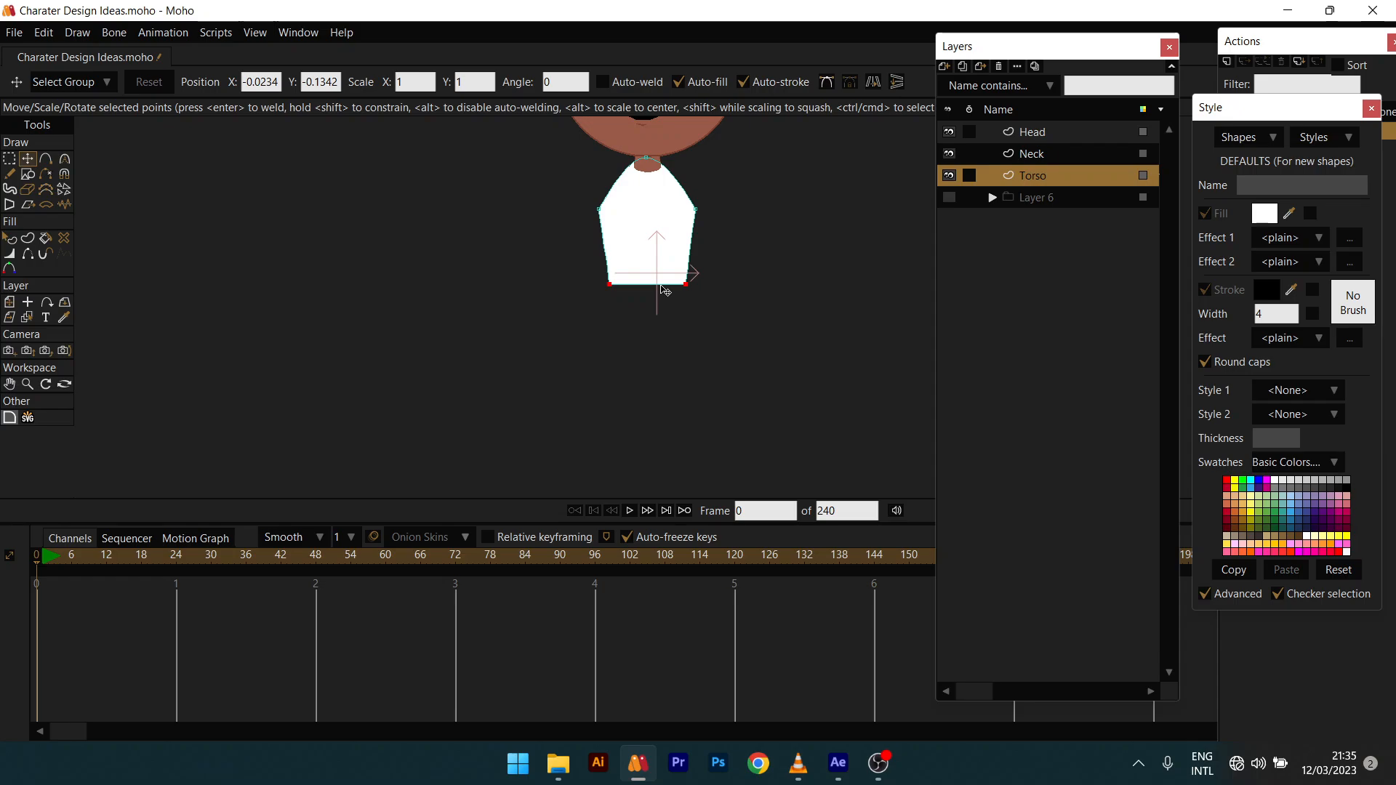
Step: Examine the torso's length in proportion to the head on the whole character
{"action": "scroll", "coordinate": [662, 327], "scroll_direction": "down", "scroll_amount": 2}
{"action": "scroll", "coordinate": [664, 360], "scroll_direction": "up", "scroll_amount": 1}
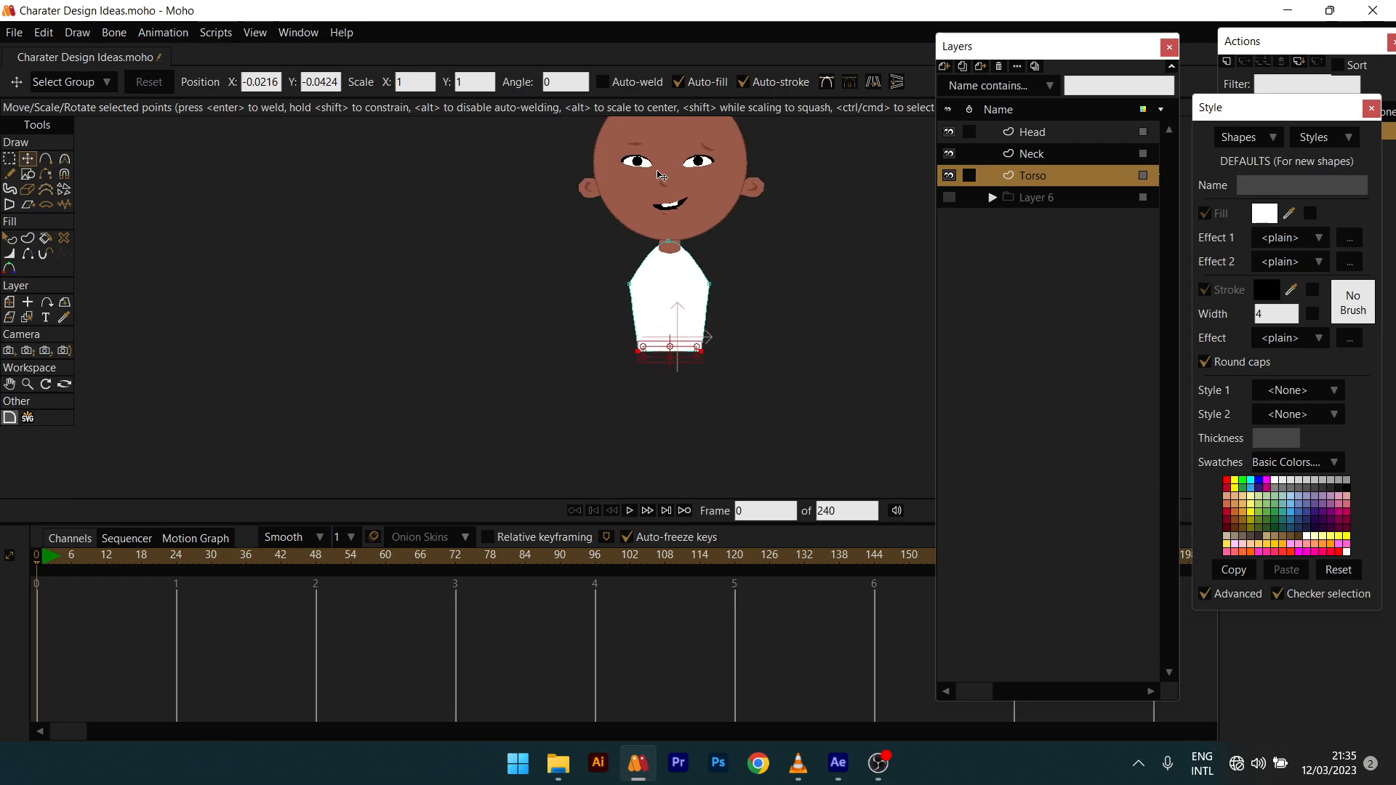
{"action": "scroll", "coordinate": [625, 335], "scroll_direction": "down", "scroll_amount": 1}
{"action": "scroll", "coordinate": [677, 331], "scroll_direction": "up", "scroll_amount": 1}
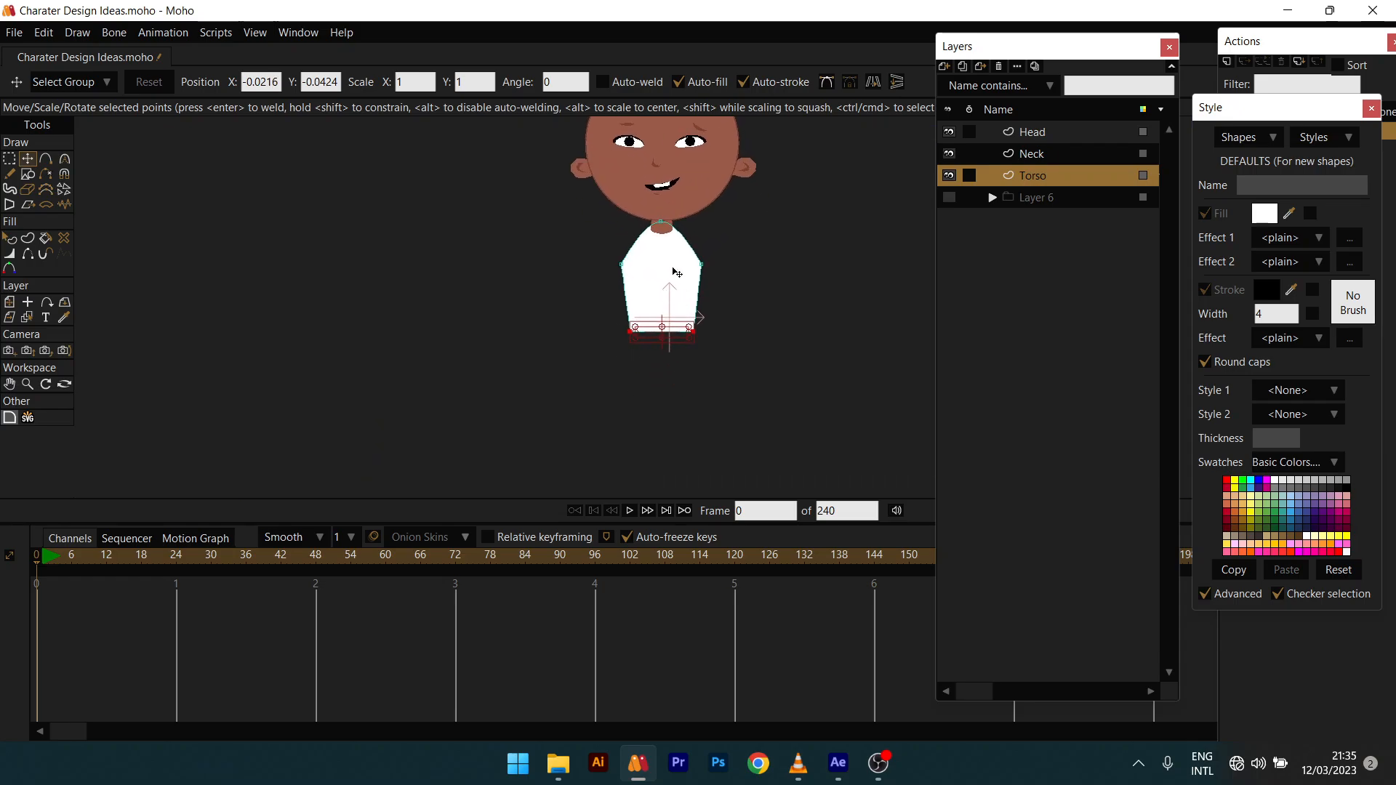
{"action": "scroll", "coordinate": [687, 207], "scroll_direction": "down", "scroll_amount": 1}
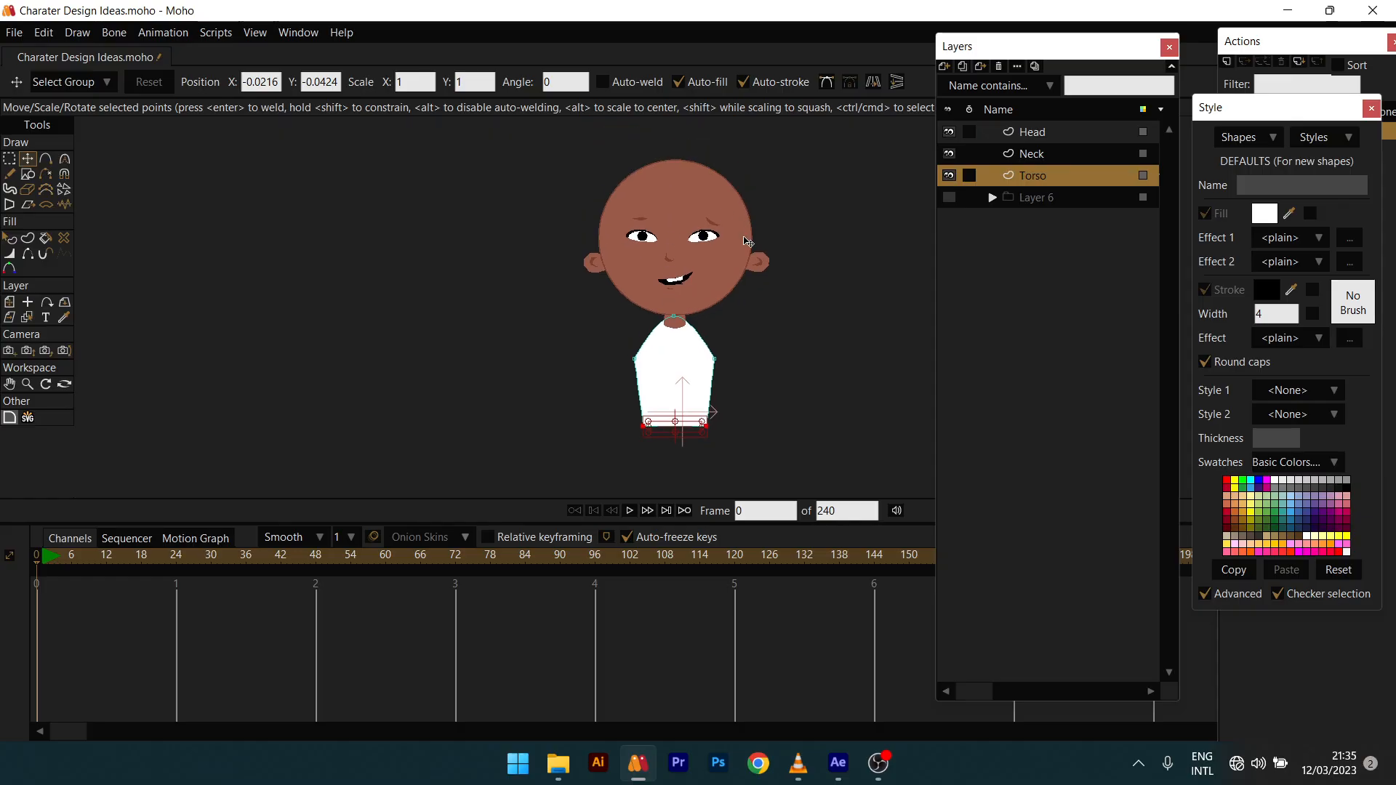
{"action": "scroll", "coordinate": [686, 207], "scroll_direction": "up", "scroll_amount": 1}
{"action": "left_click_drag", "start_coordinate": [683, 202], "coordinate": [685, 189]}
{"action": "key", "text": "q"}
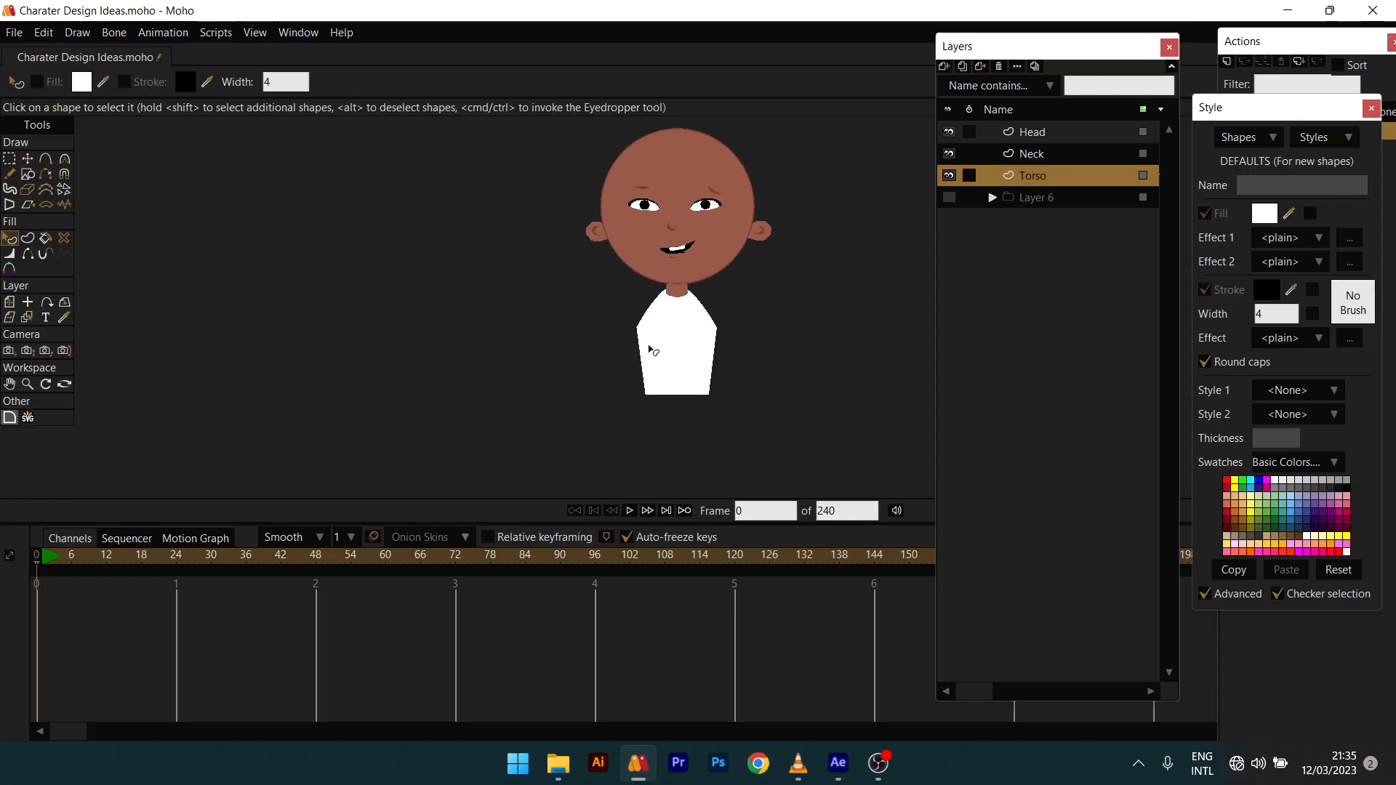
Step: Create a new vector layer named LA directly above the Torso layer
{"action": "scroll", "coordinate": [649, 348], "scroll_direction": "up", "scroll_amount": 4}
{"action": "key", "text": "a"}
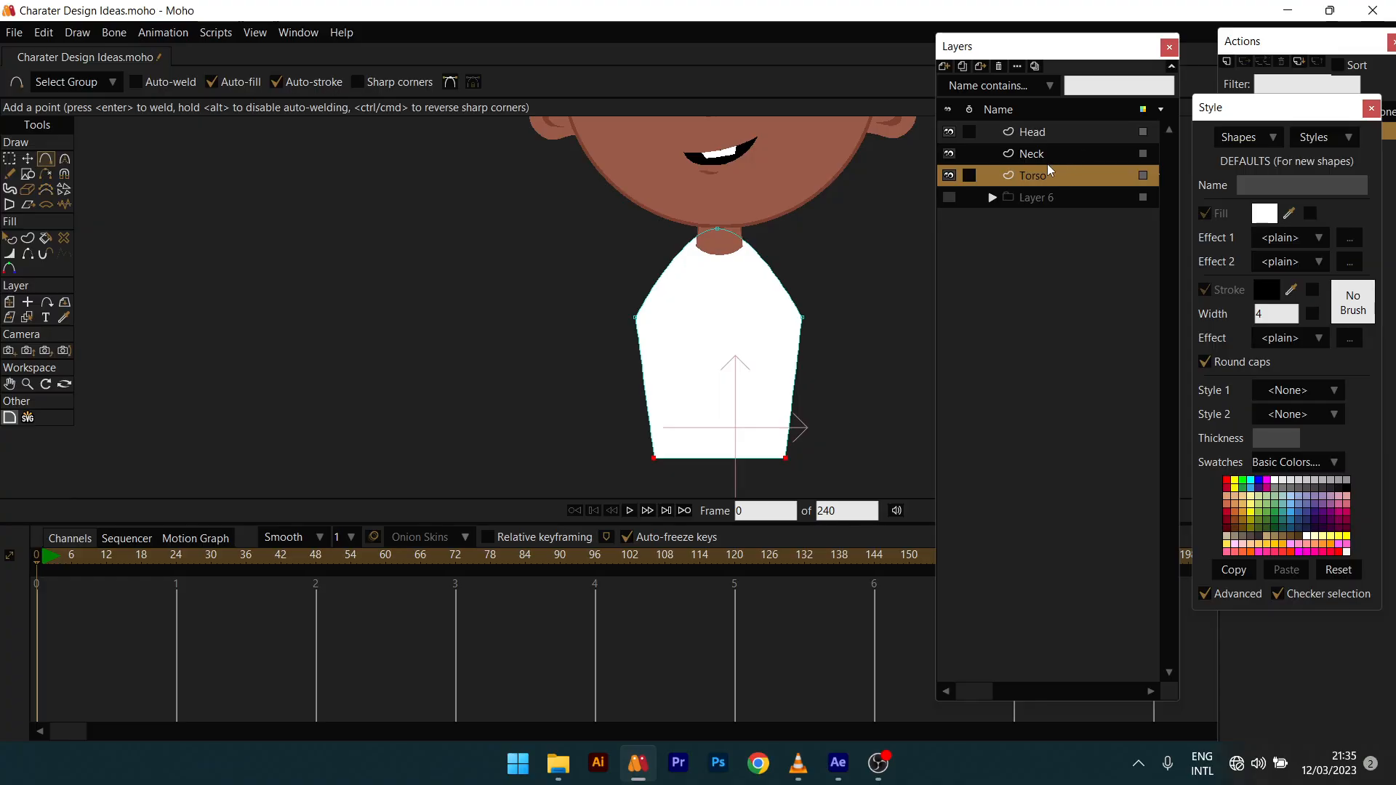
{"action": "left_click", "coordinate": [943, 66]}
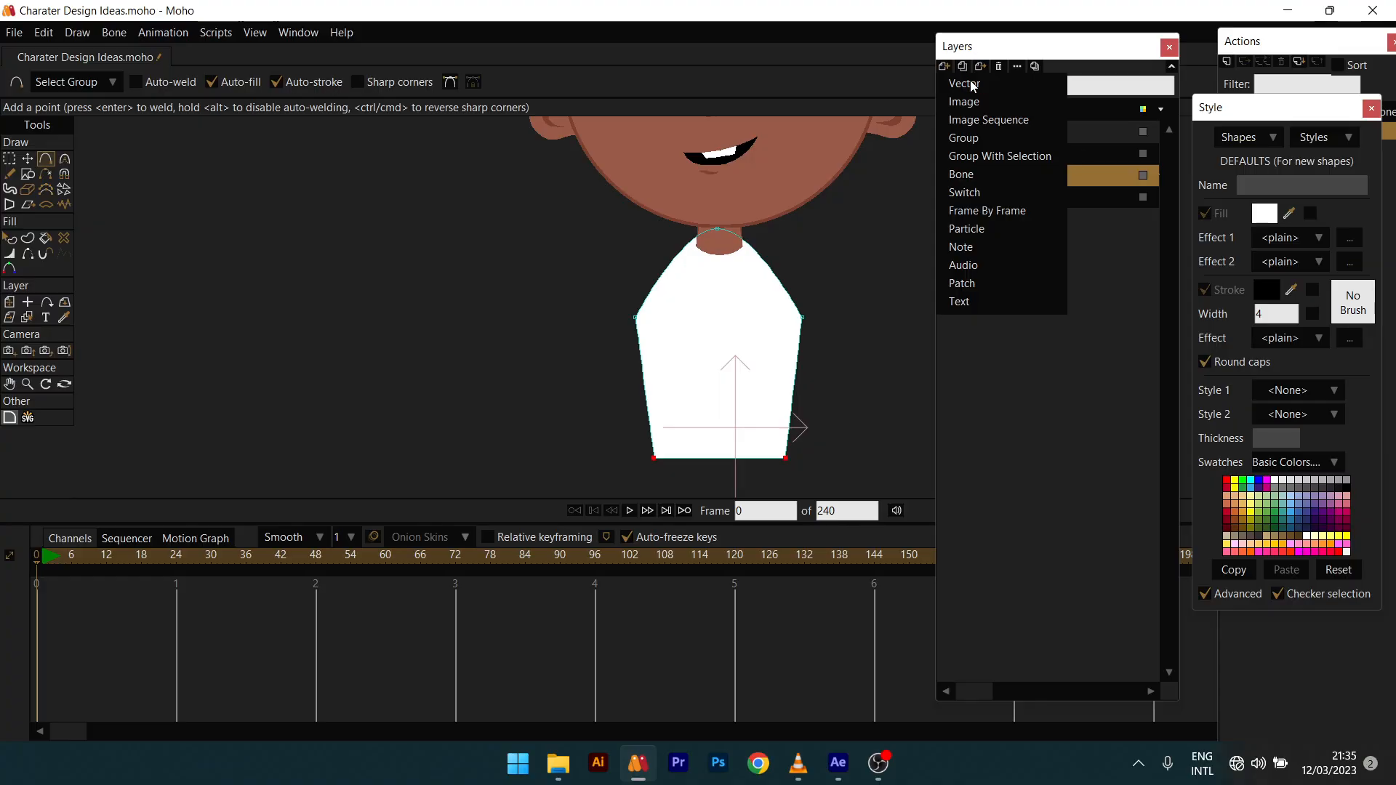
{"action": "left_click", "coordinate": [971, 83]}
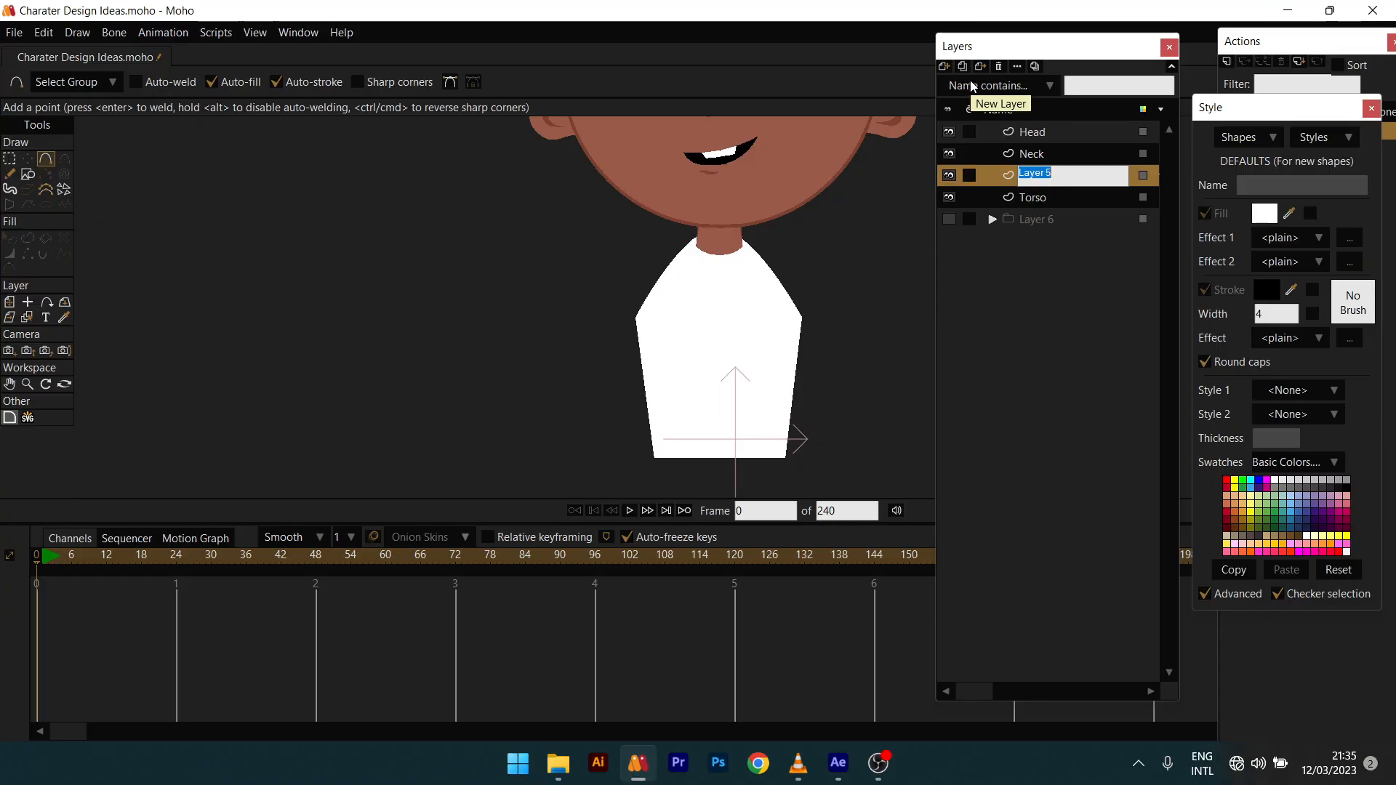
{"action": "type", "text": "LA"}
{"action": "key", "text": "Return"}
Step: Draw a small upright white rectangle overlapping the torso's left edge just below the shoulder as the arm's base
{"action": "scroll", "coordinate": [788, 330], "scroll_direction": "up", "scroll_amount": 2}
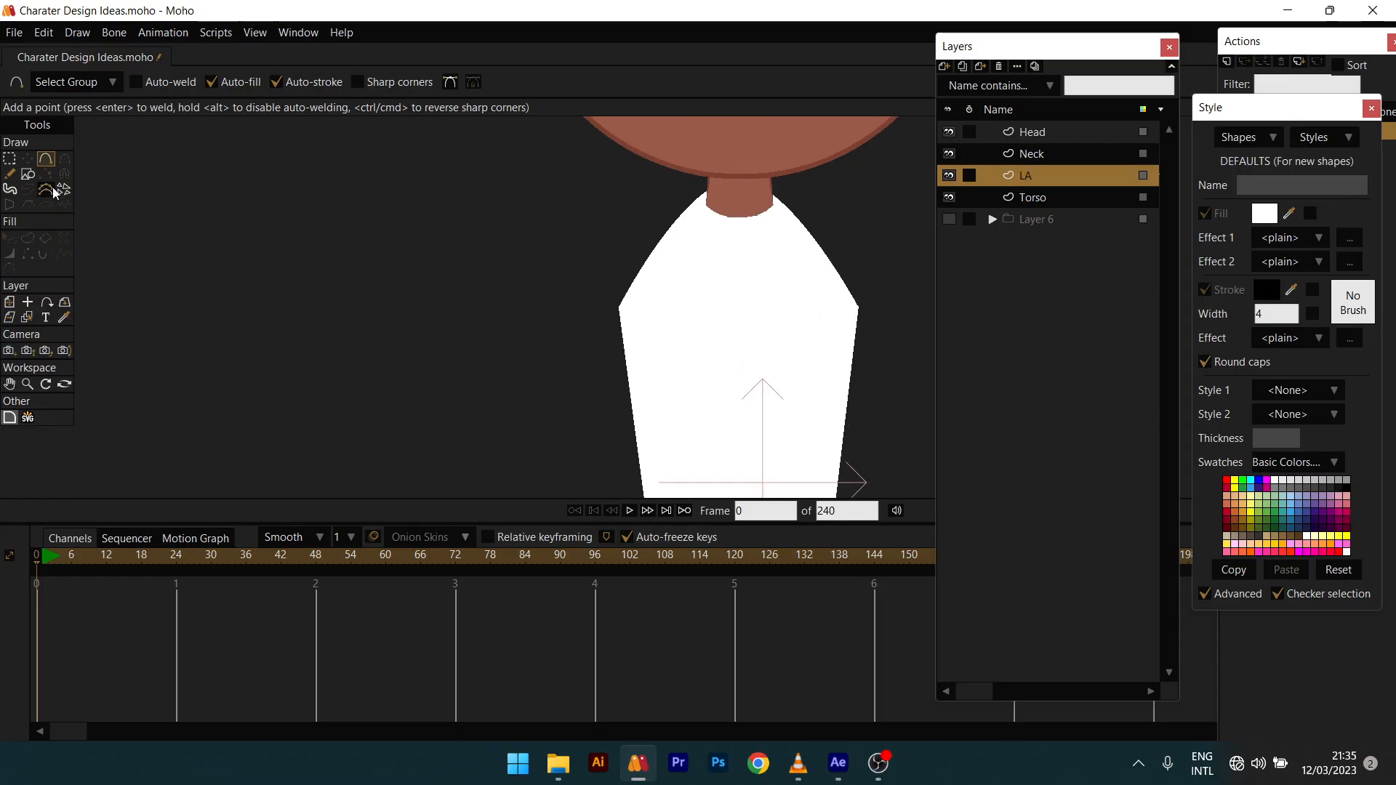
{"action": "left_click", "coordinate": [27, 174]}
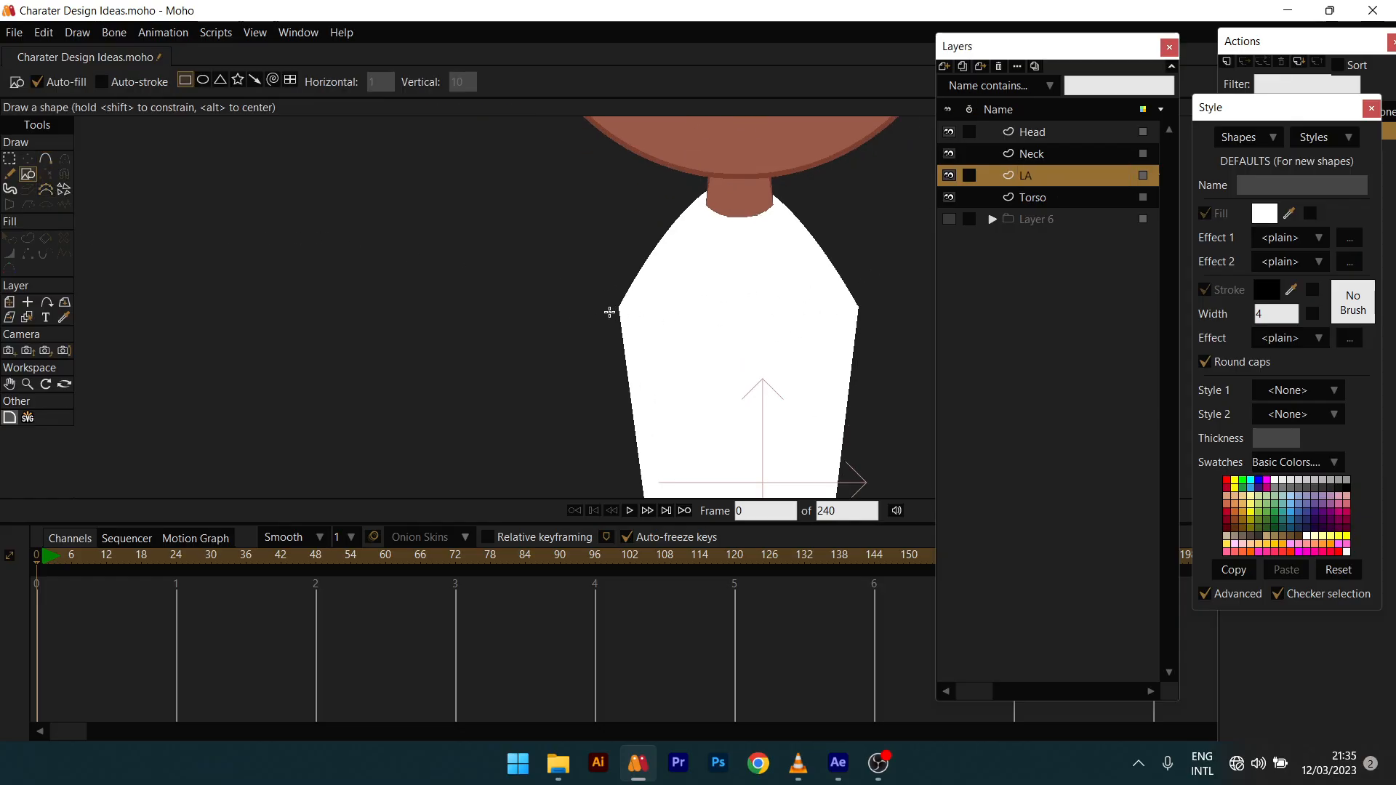
{"action": "mouse_move", "coordinate": [610, 312]}
{"action": "left_mouse_down"}
{"action": "mouse_move", "coordinate": [664, 400]}
{"action": "mouse_move", "coordinate": [609, 344]}
{"action": "left_mouse_up"}
Step: Raise the torso's two shoulder points straight up on the Torso layer
{"action": "key", "text": "t"}
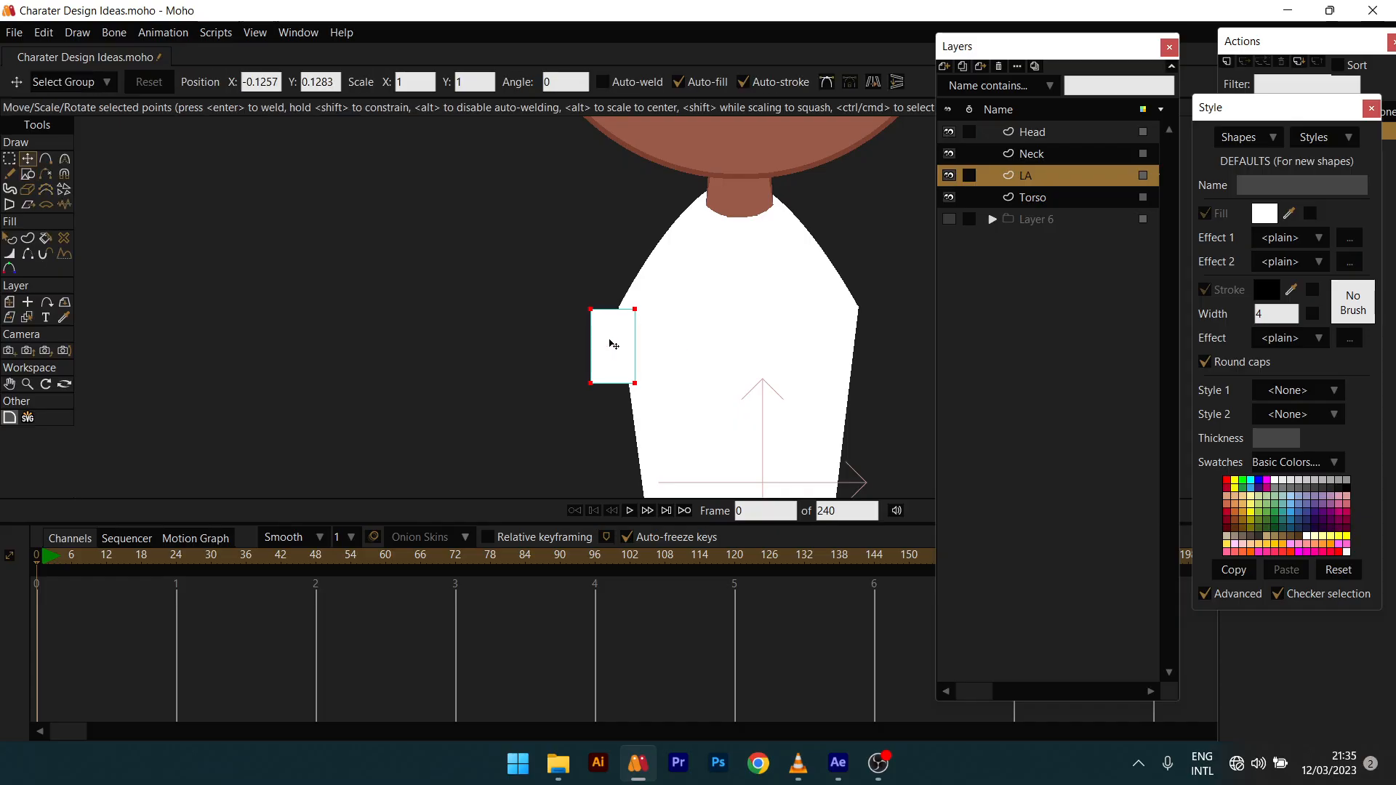
{"action": "right_click", "coordinate": [694, 314], "text": "alt"}
{"action": "left_click_drag", "start_coordinate": [585, 260], "coordinate": [861, 368]}
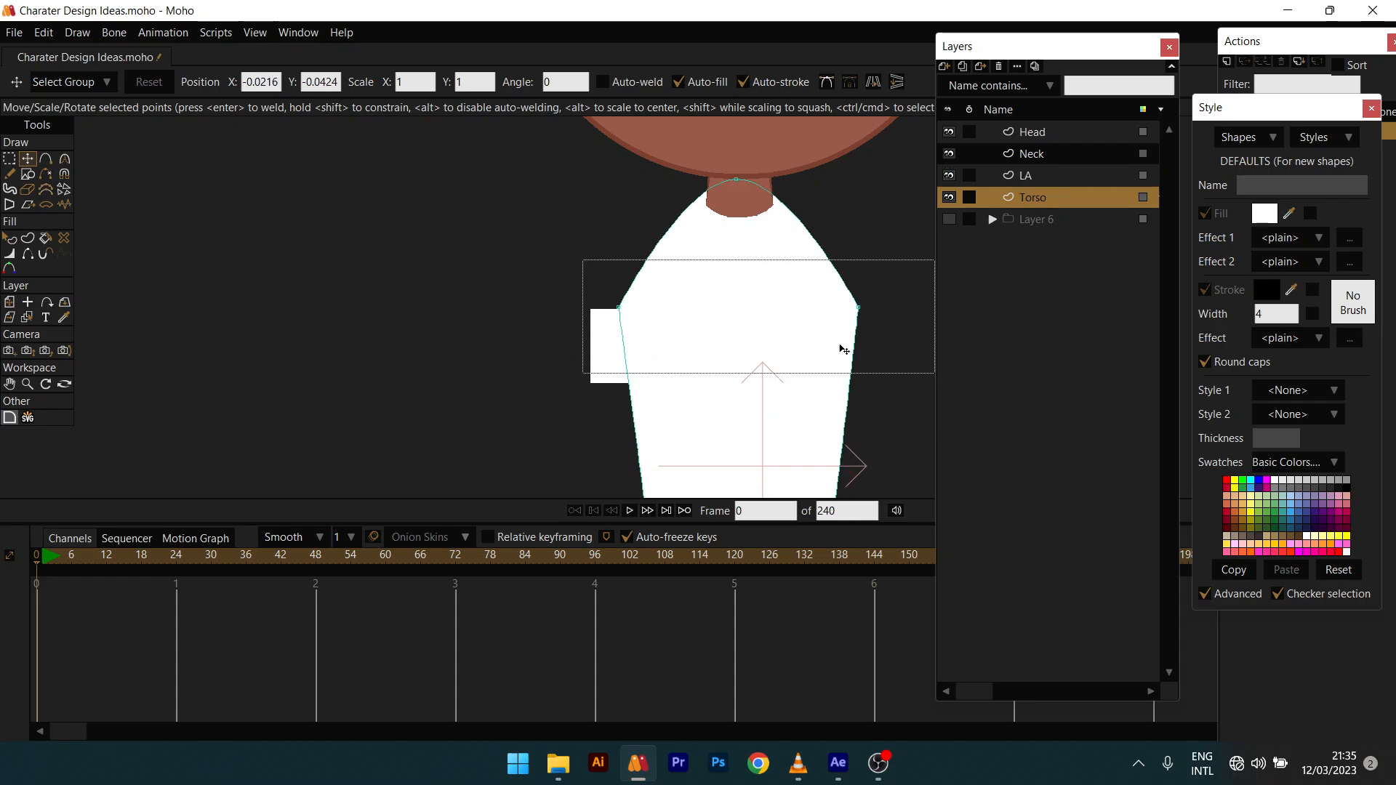
{"action": "left_click_drag", "start_coordinate": [773, 306], "coordinate": [774, 266]}
Step: Move the LA rectangle up toward the shoulder and add a point on its top edge, pulled up into a rounded peak
{"action": "right_click", "coordinate": [610, 360], "text": "alt"}
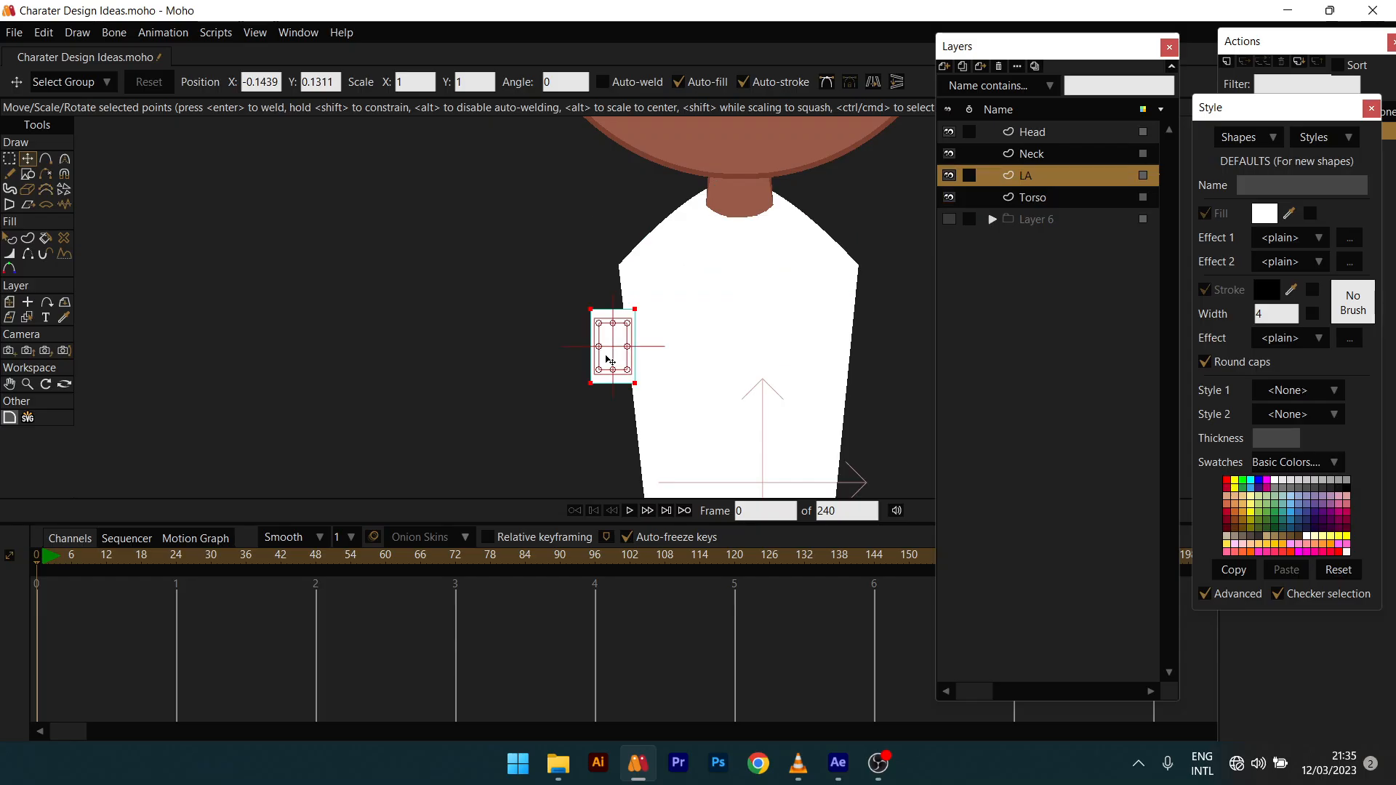
{"action": "left_click_drag", "start_coordinate": [608, 351], "coordinate": [616, 313]}
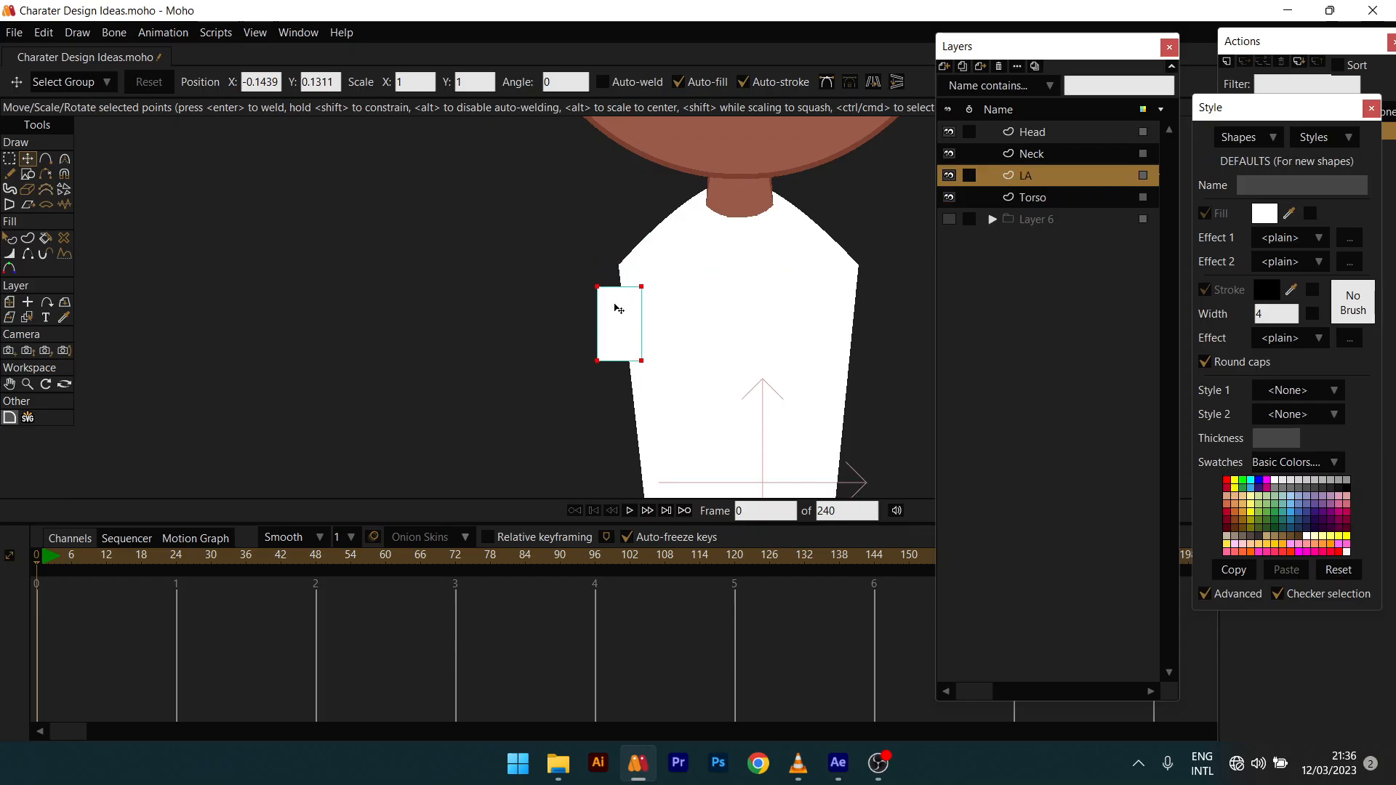
{"action": "key", "text": "a"}
{"action": "scroll", "coordinate": [627, 276], "scroll_direction": "up", "scroll_amount": 2}
{"action": "left_click_drag", "start_coordinate": [623, 279], "coordinate": [626, 244]}
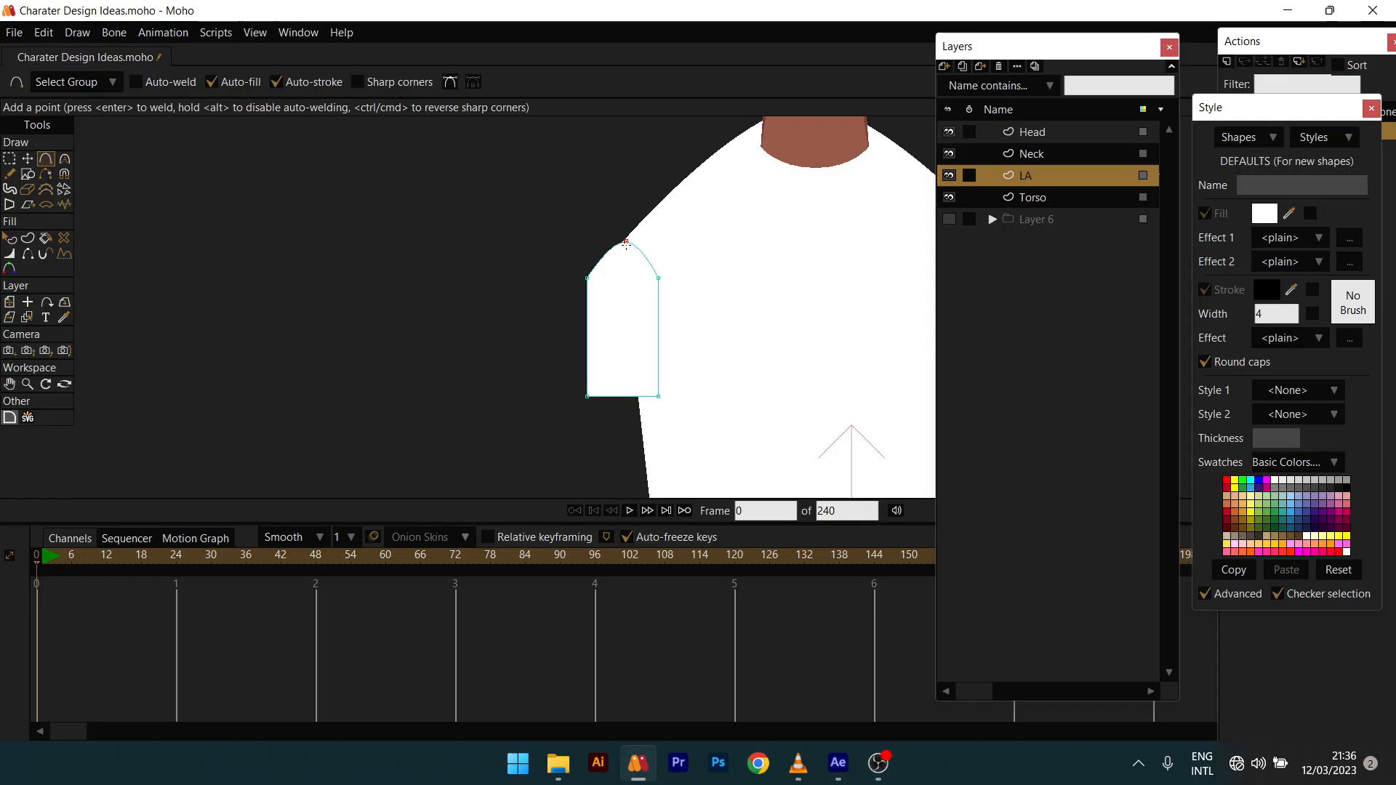
Step: Draw a narrow upright rectangle just below the white sleeve on the LA layer as the upper arm
{"action": "scroll", "coordinate": [637, 278], "scroll_direction": "down", "scroll_amount": 3}
{"action": "scroll", "coordinate": [625, 313], "scroll_direction": "up", "scroll_amount": 2}
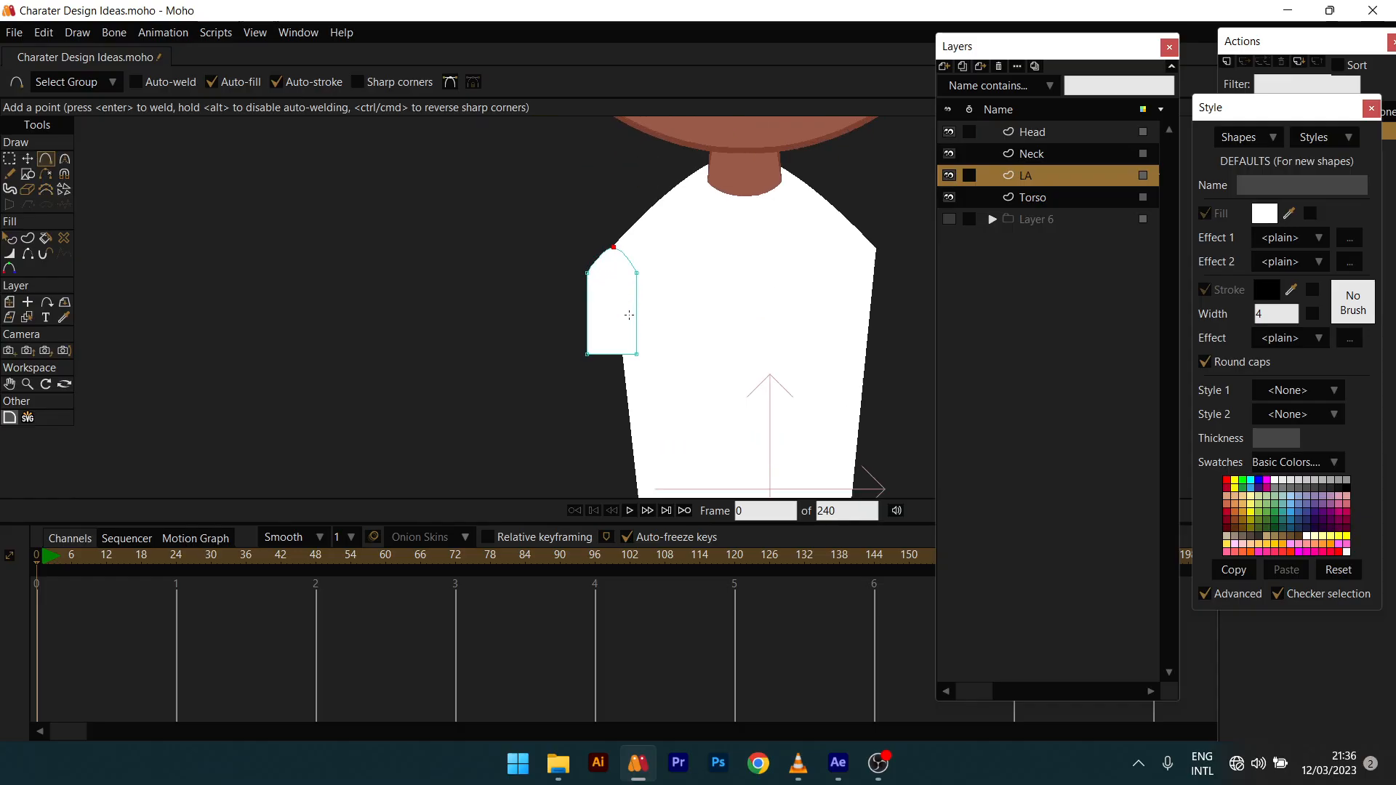
{"action": "key", "text": "q"}
{"action": "scroll", "coordinate": [624, 331], "scroll_direction": "down", "scroll_amount": 3}
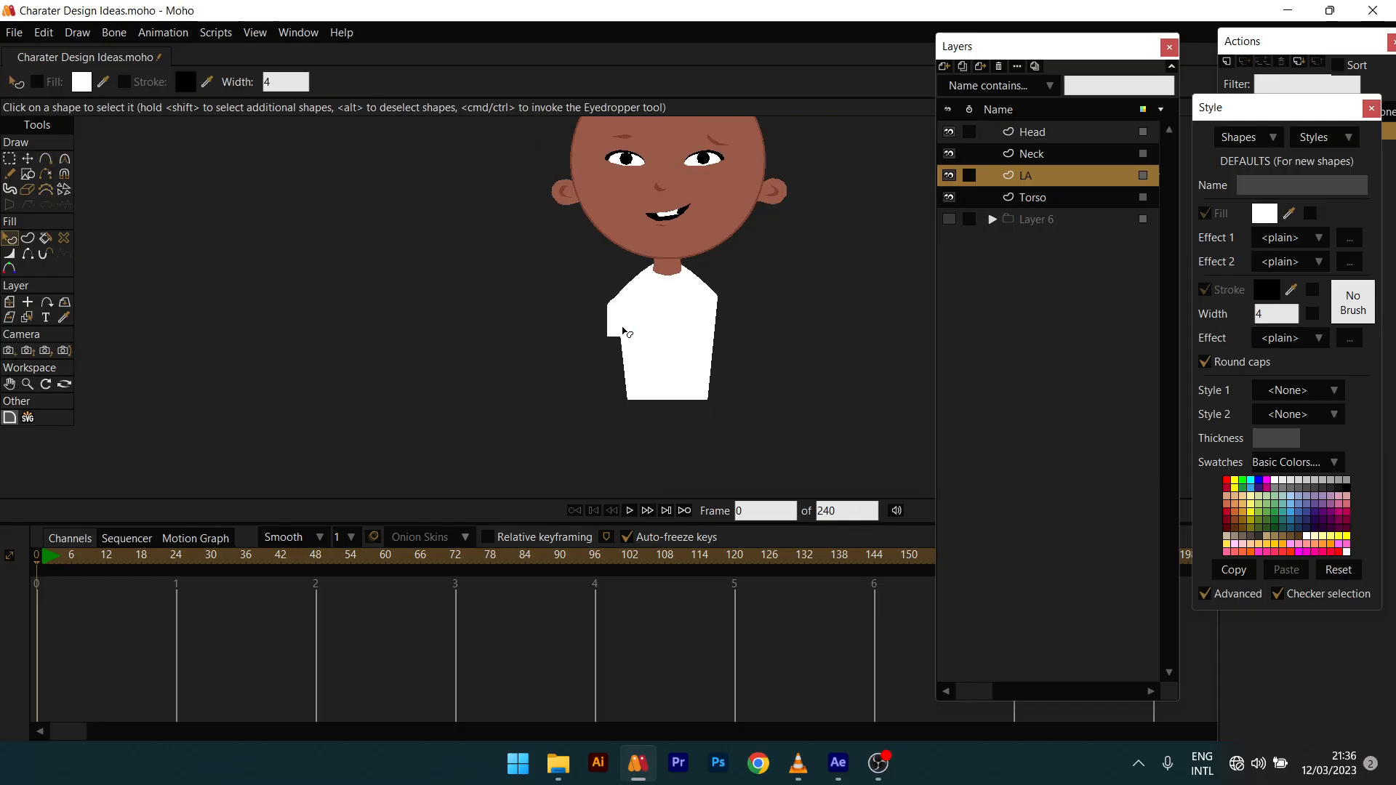
{"action": "scroll", "coordinate": [638, 336], "scroll_direction": "up", "scroll_amount": 4}
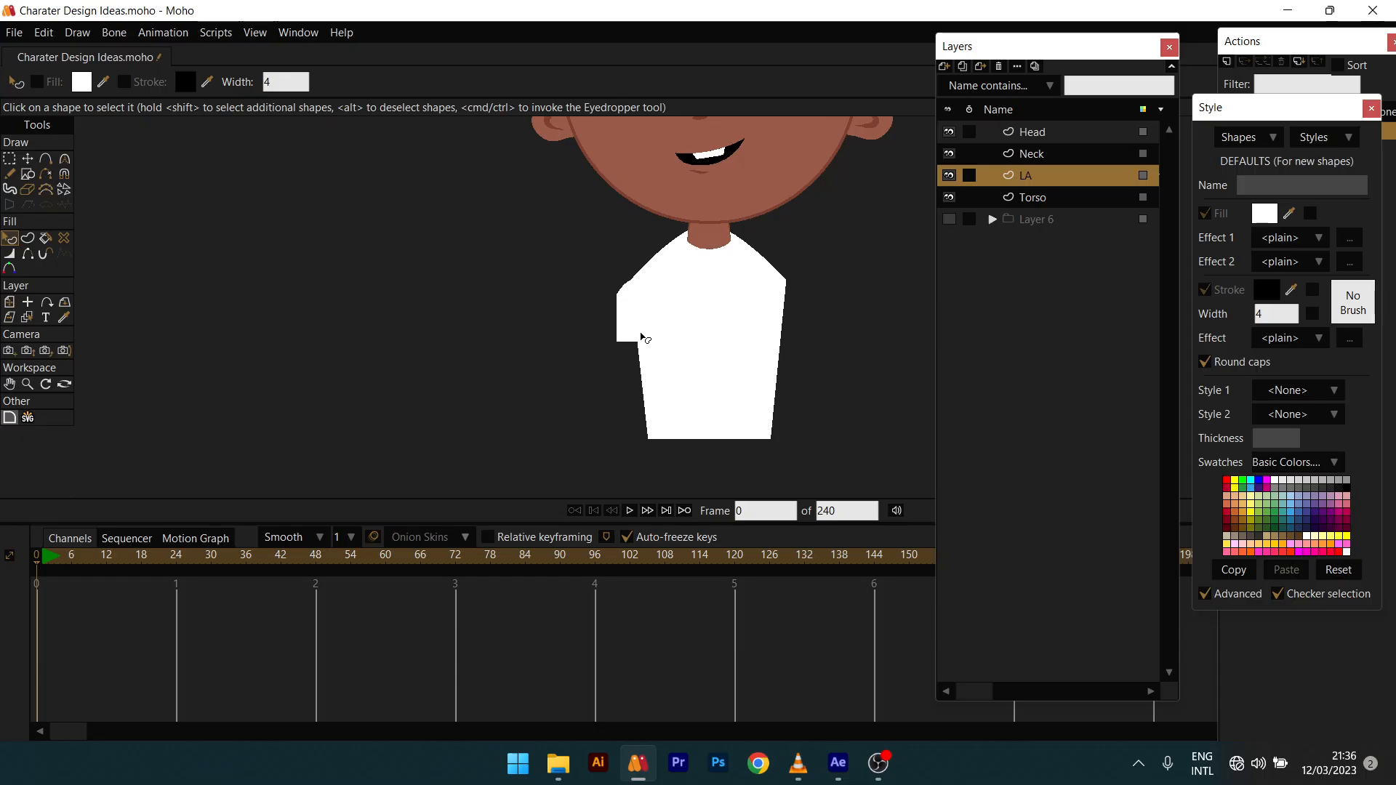
{"action": "key", "text": "t"}
{"action": "scroll", "coordinate": [638, 335], "scroll_direction": "up", "scroll_amount": 2}
{"action": "double_click", "coordinate": [630, 314]}
{"action": "scroll", "coordinate": [633, 228], "scroll_direction": "up", "scroll_amount": 3}
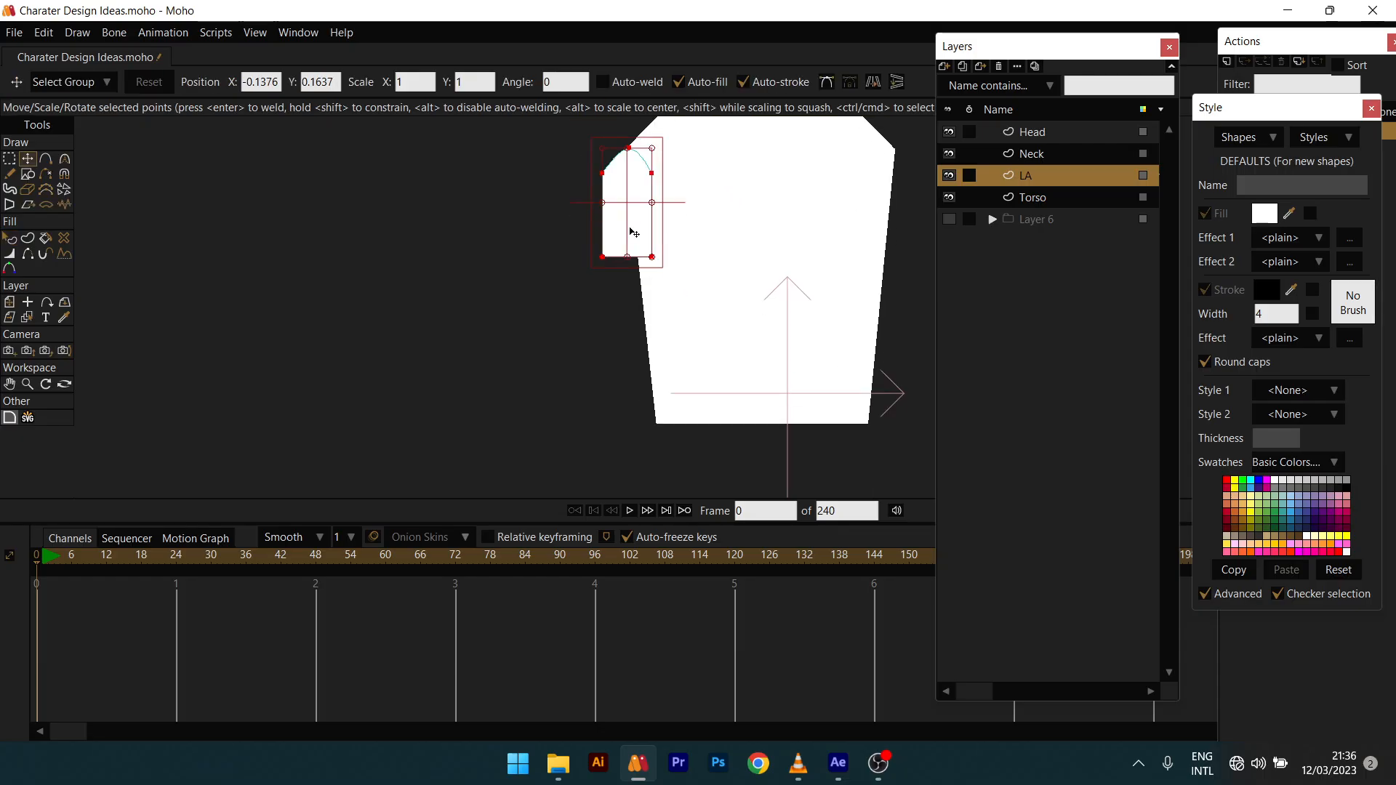
{"action": "scroll", "coordinate": [635, 264], "scroll_direction": "down", "scroll_amount": 3}
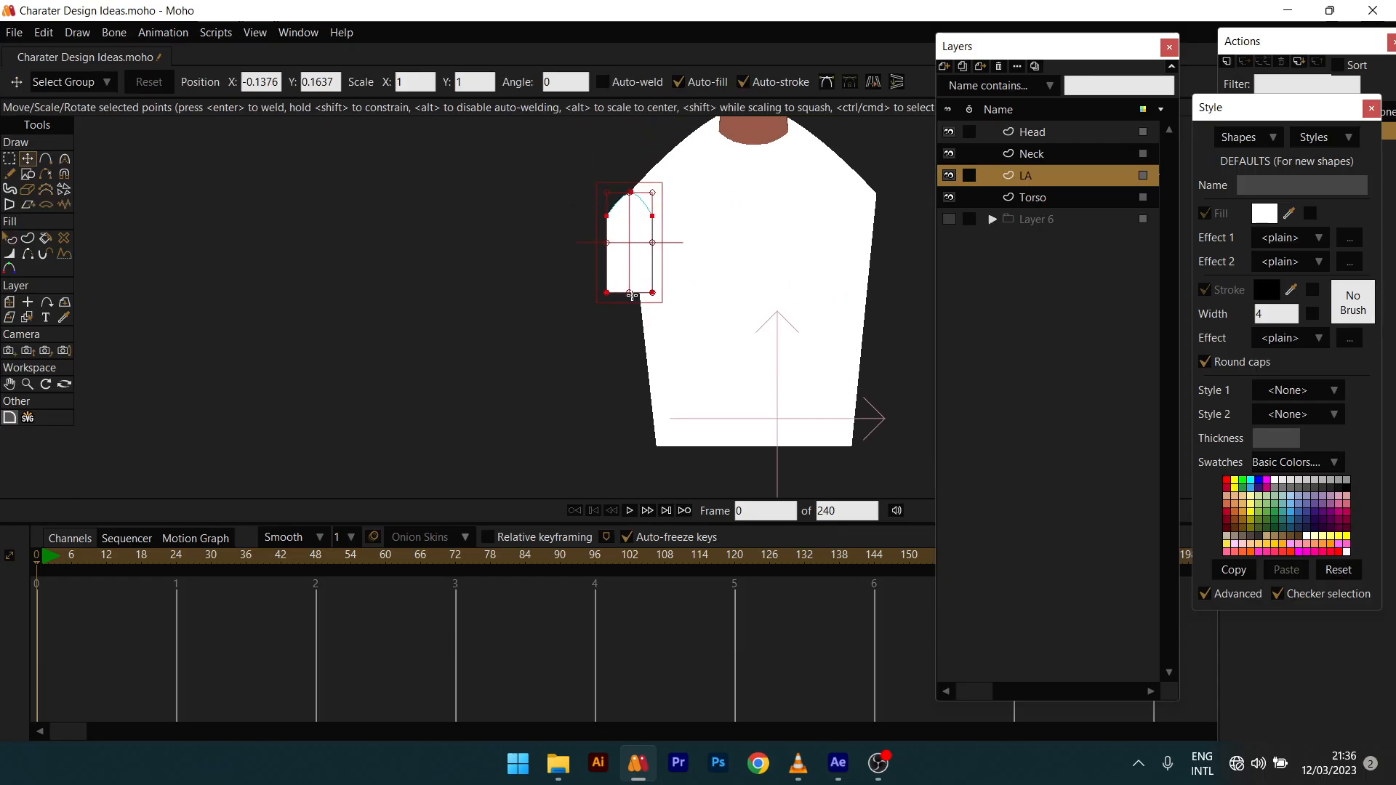
{"action": "key", "text": "e"}
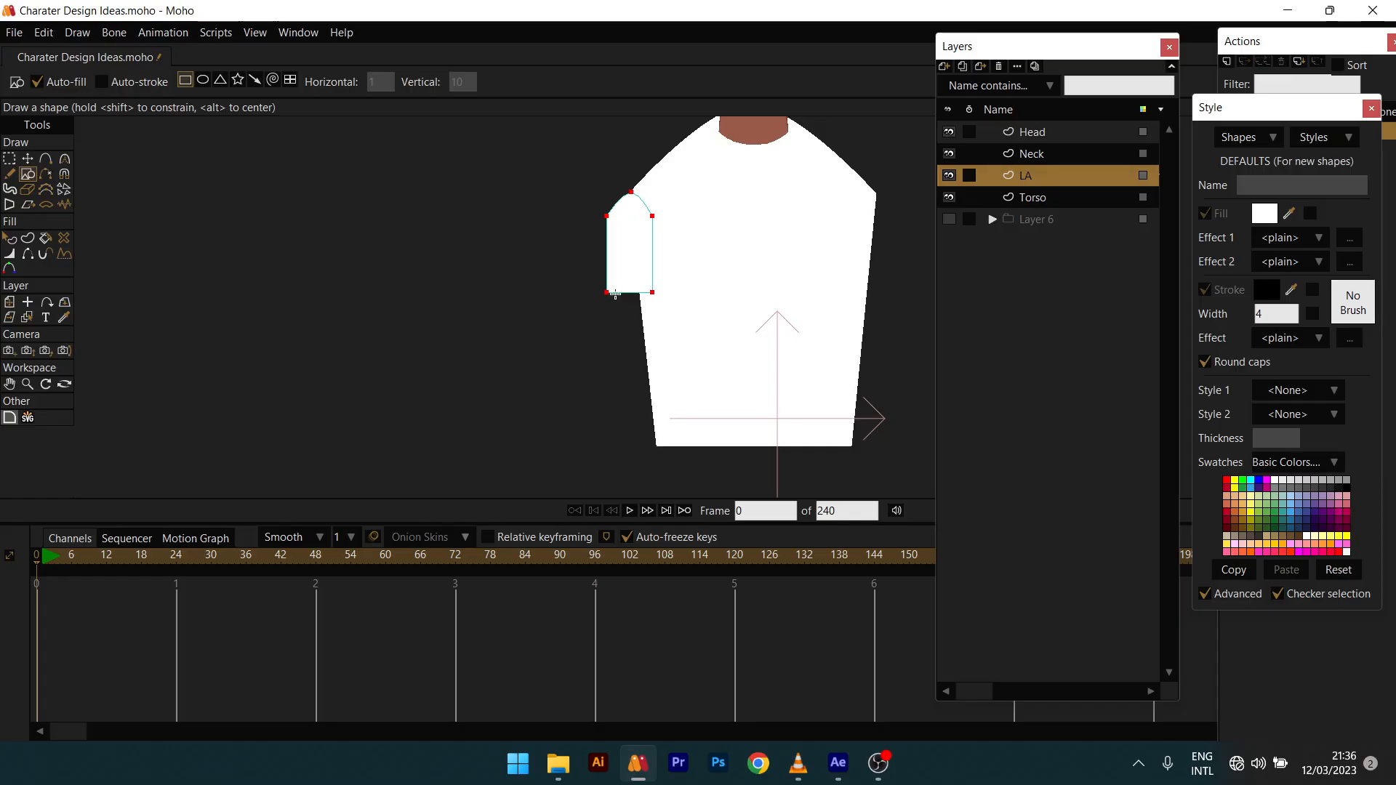
{"action": "mouse_move", "coordinate": [619, 302]}
{"action": "left_mouse_down"}
{"action": "mouse_move", "coordinate": [652, 358]}
{"action": "mouse_move", "coordinate": [645, 343]}
{"action": "left_mouse_up"}
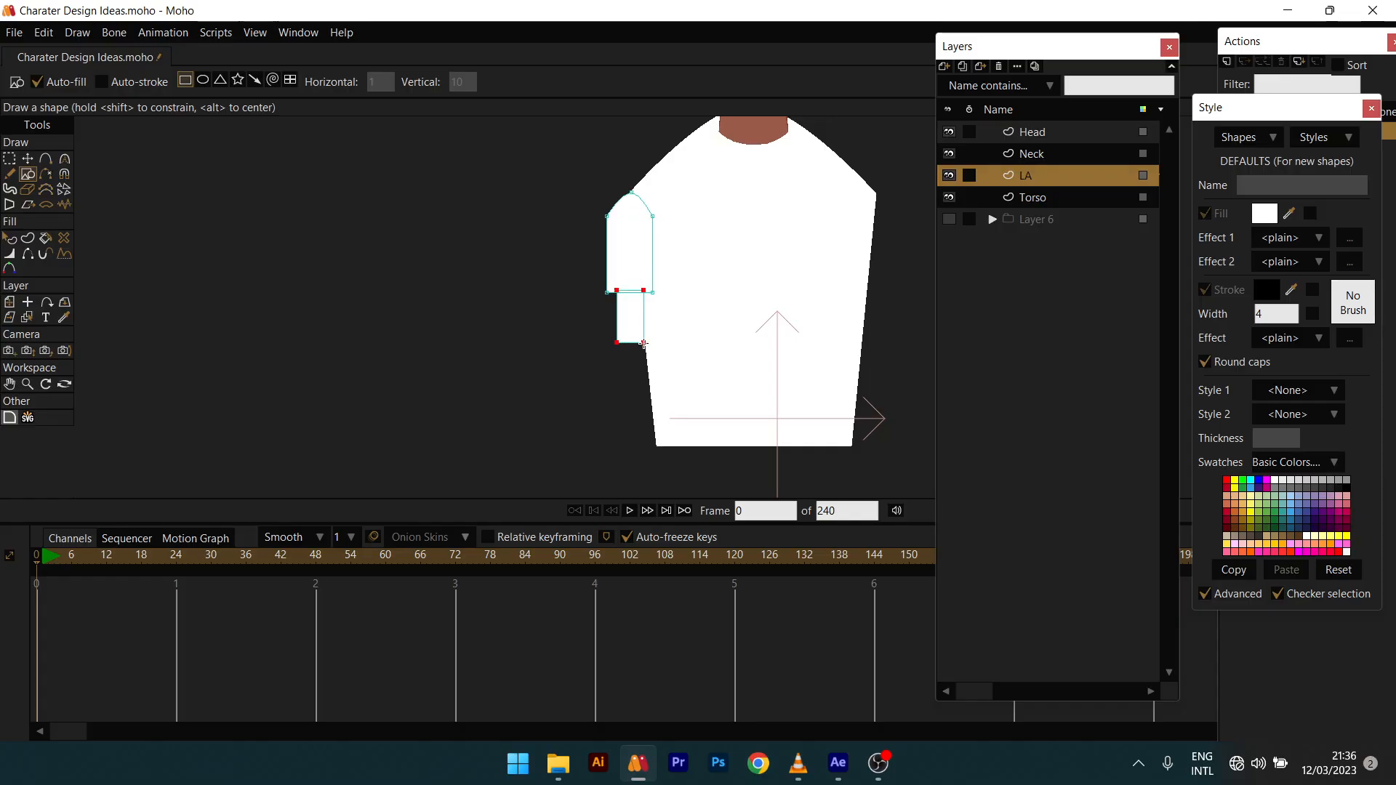
Step: Fill the new arm rectangle with the brown skin colour sampled from the neck
{"action": "key", "text": "q"}
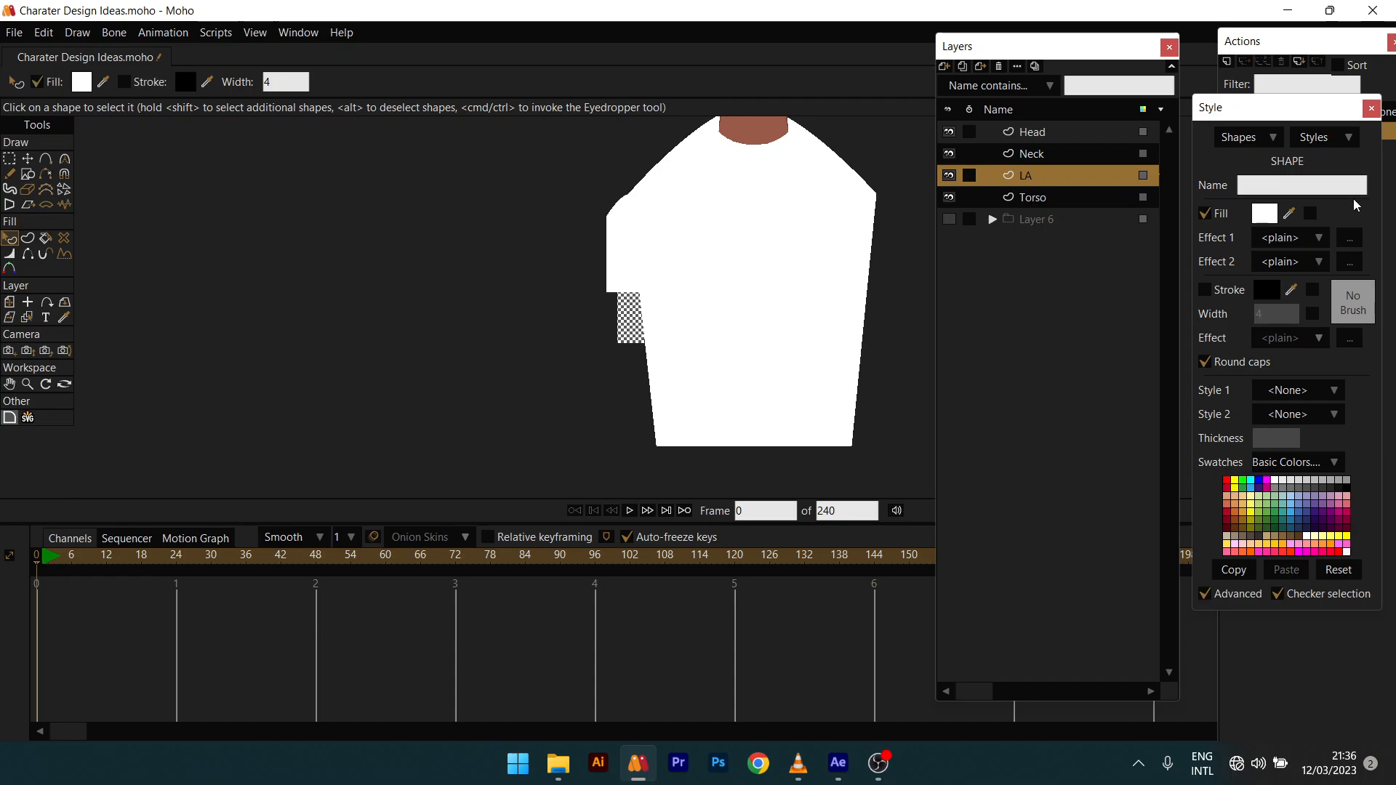
{"action": "left_click_drag", "start_coordinate": [398, 329], "coordinate": [446, 385]}
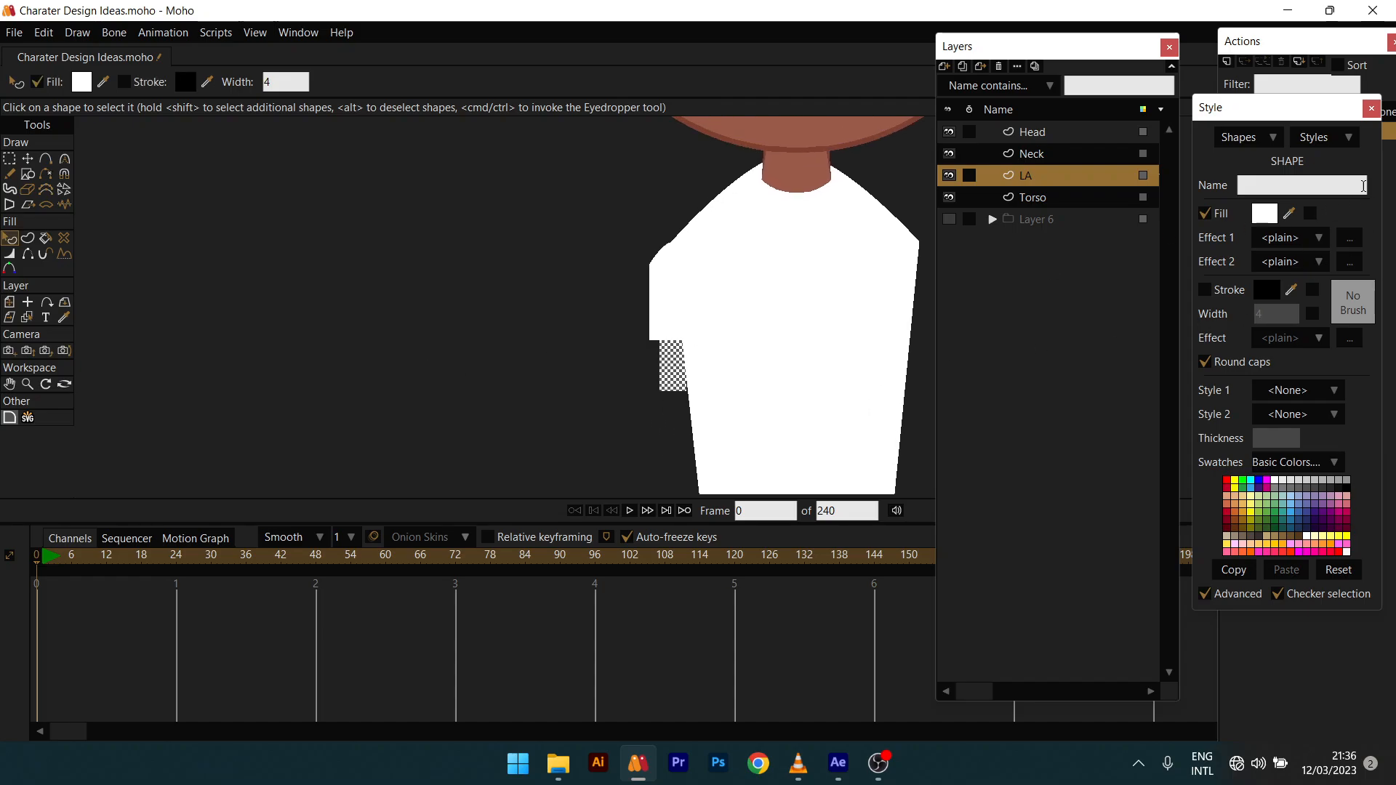
{"action": "left_click", "coordinate": [1290, 213]}
{"action": "left_click", "coordinate": [823, 175]}
{"action": "left_click", "coordinate": [563, 253]}
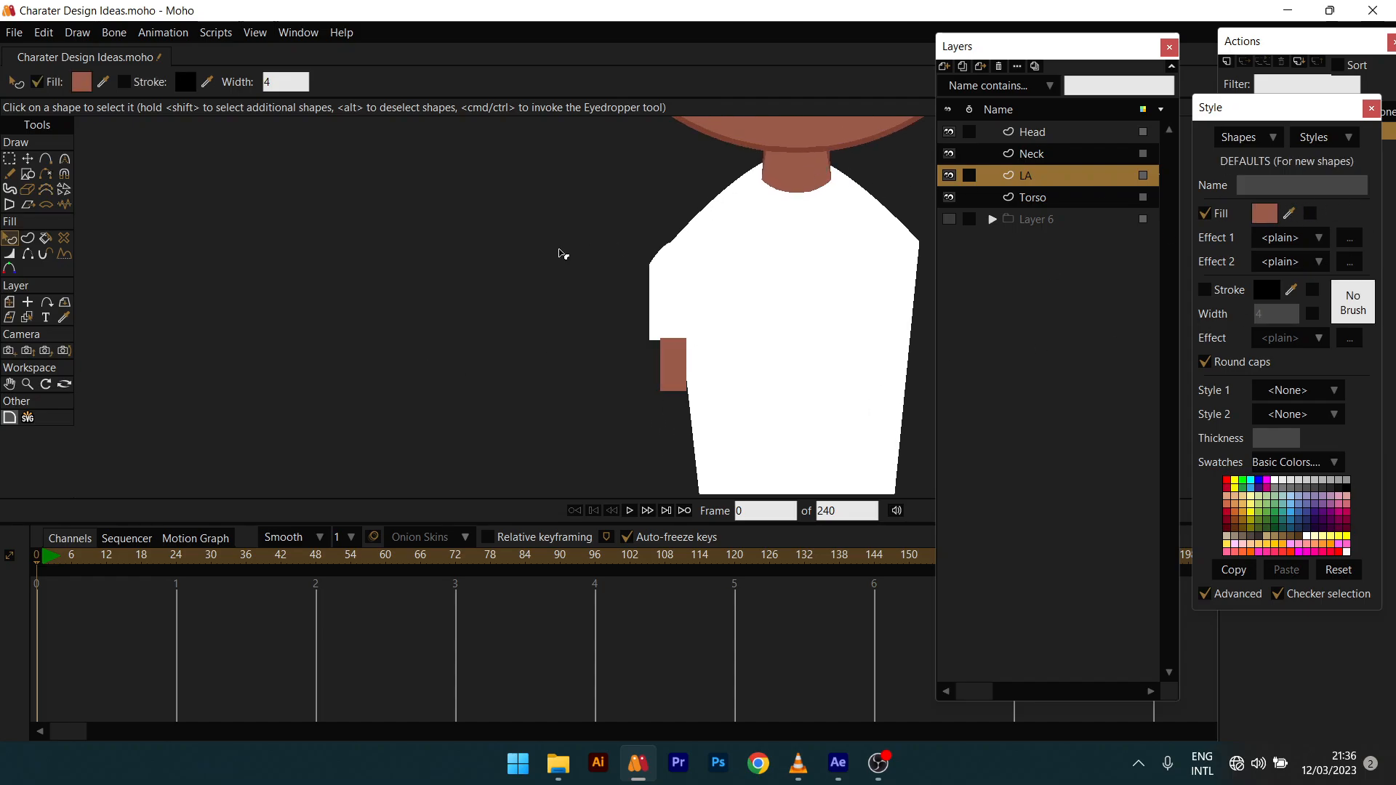
Step: Raise the white sleeve shape to the front of the brown arm piece
{"action": "scroll", "coordinate": [546, 283], "scroll_direction": "right", "scroll_amount": 3}
{"action": "left_click", "coordinate": [545, 291]}
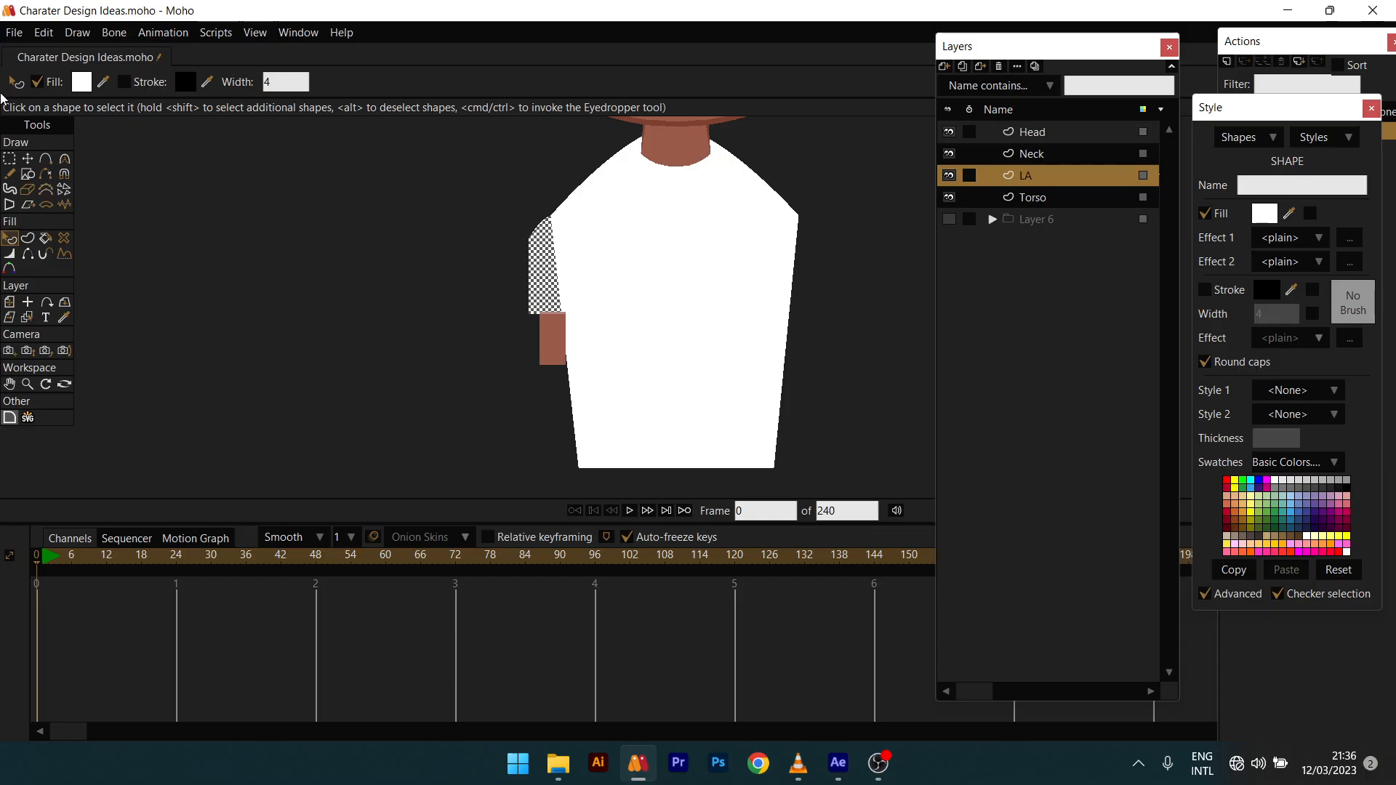
{"action": "left_click", "coordinate": [45, 33]}
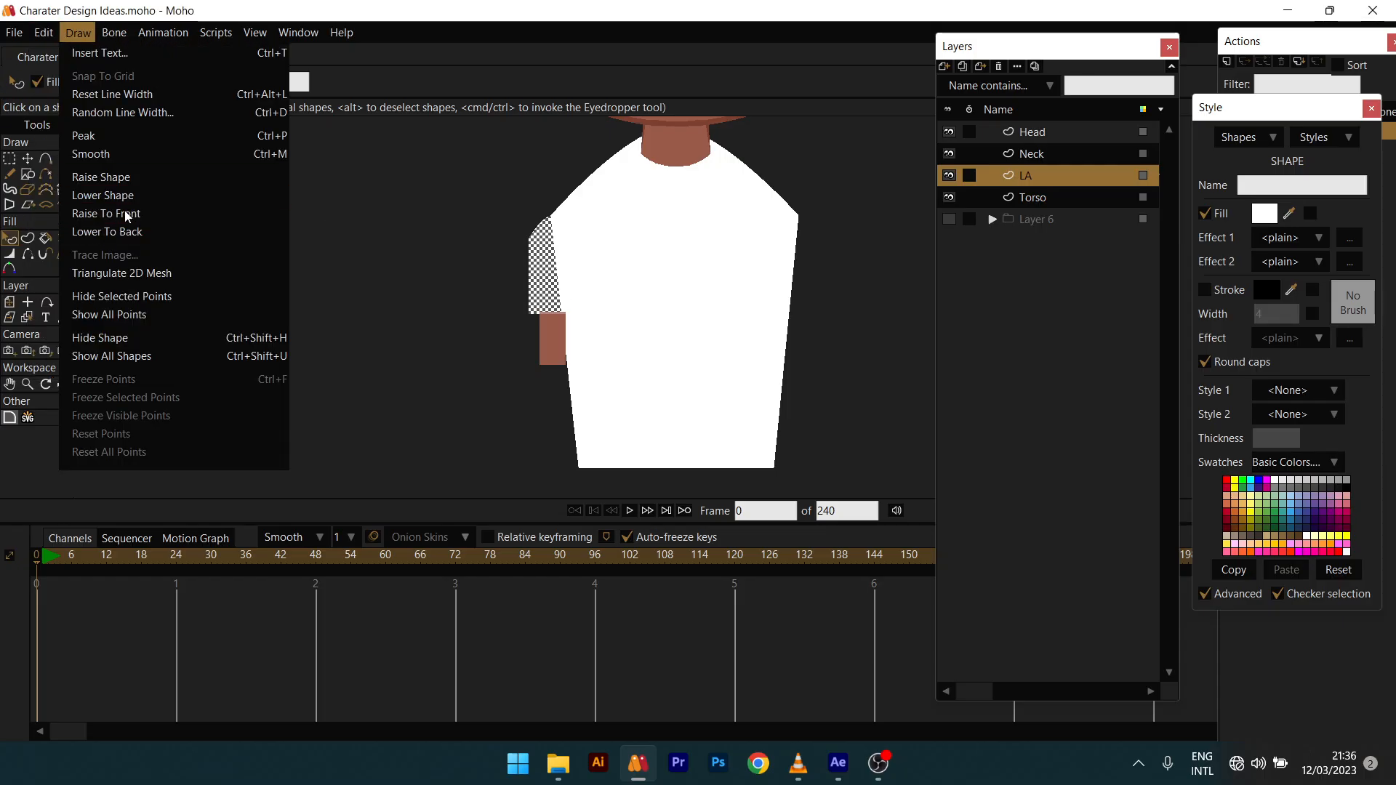
{"action": "left_click", "coordinate": [120, 213]}
{"action": "left_click", "coordinate": [364, 246]}
Step: Add a point on the arm piece's bottom edge, pull it down and increase its curvature into a round end, about 0.68
{"action": "scroll", "coordinate": [561, 294], "scroll_direction": "up", "scroll_amount": 3}
{"action": "scroll", "coordinate": [579, 227], "scroll_direction": "down", "scroll_amount": 8}
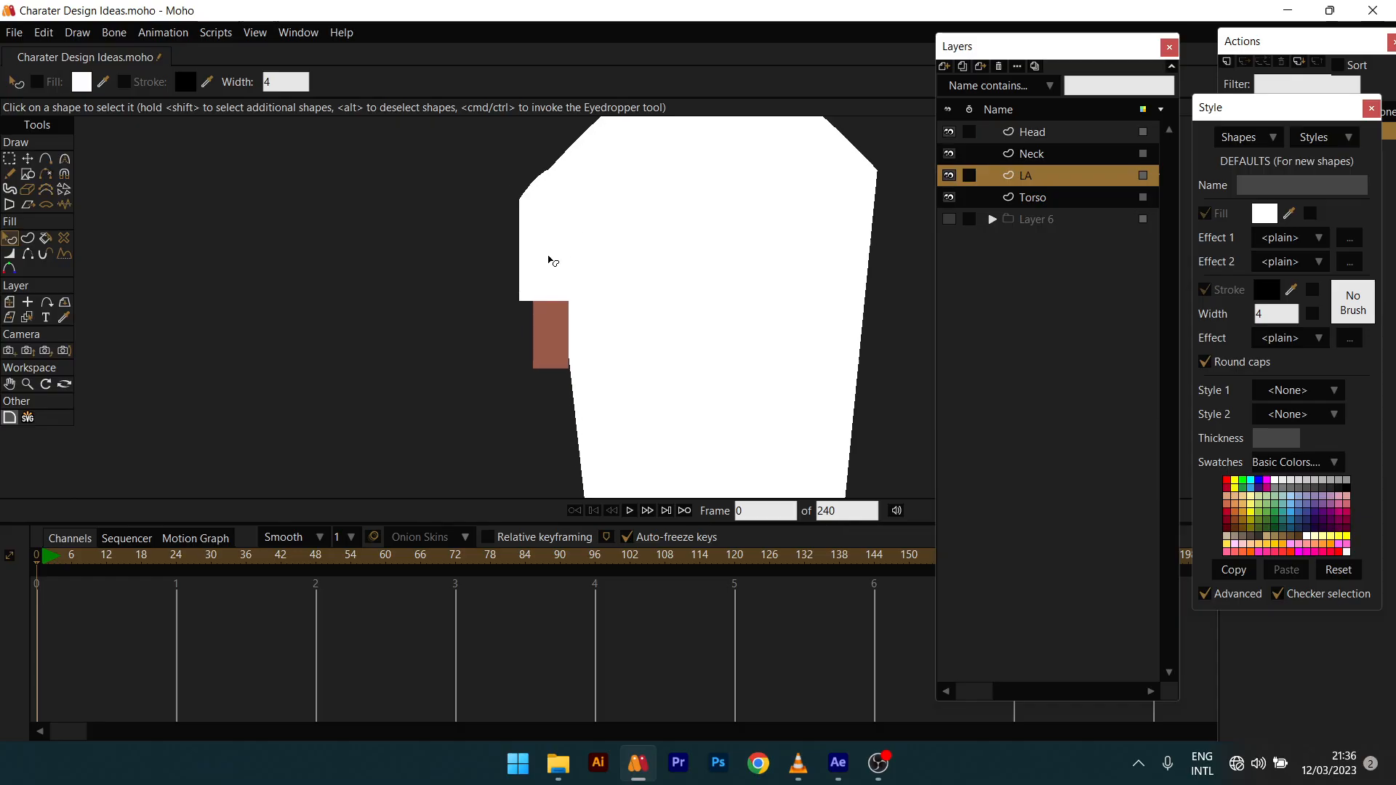
{"action": "scroll", "coordinate": [571, 352], "scroll_direction": "up", "scroll_amount": 4}
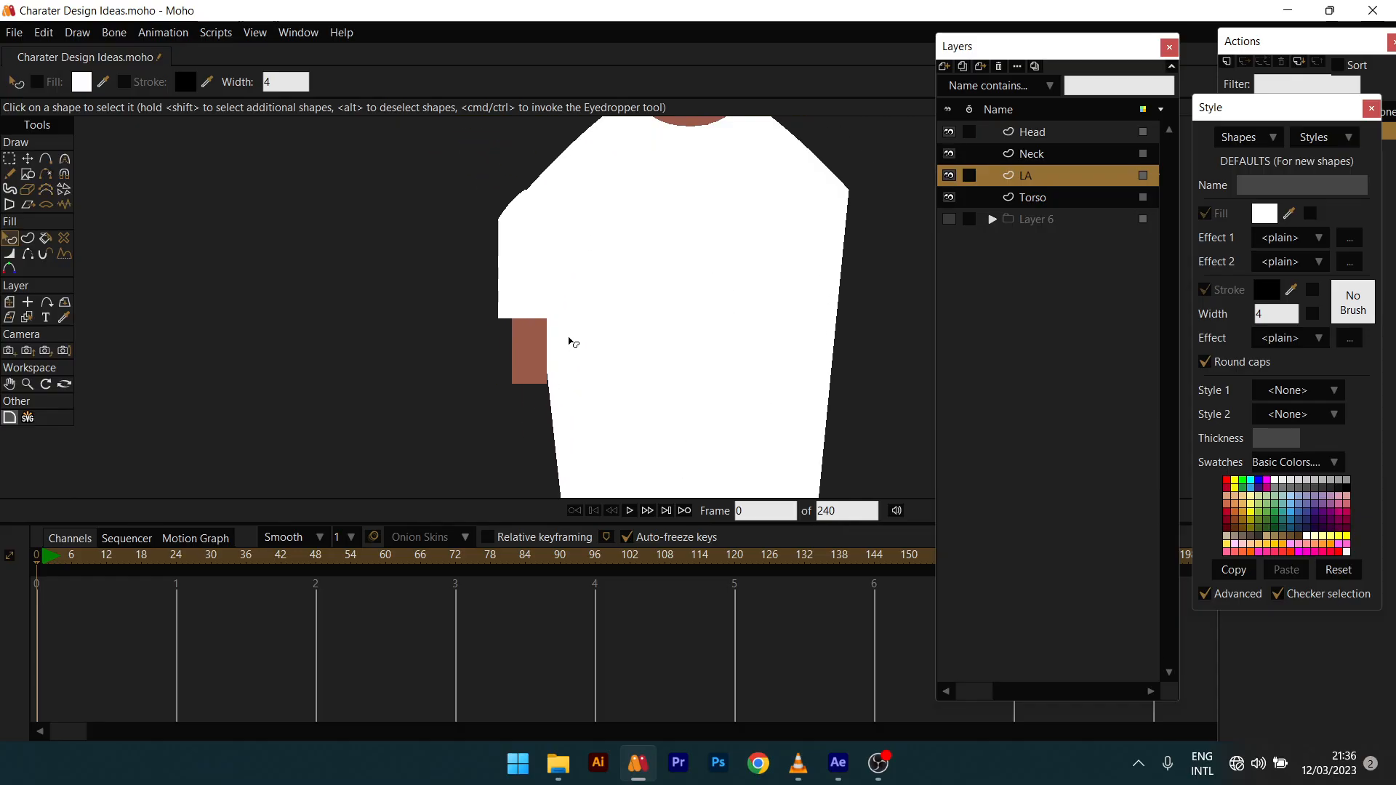
{"action": "scroll", "coordinate": [525, 311], "scroll_direction": "up", "scroll_amount": 4}
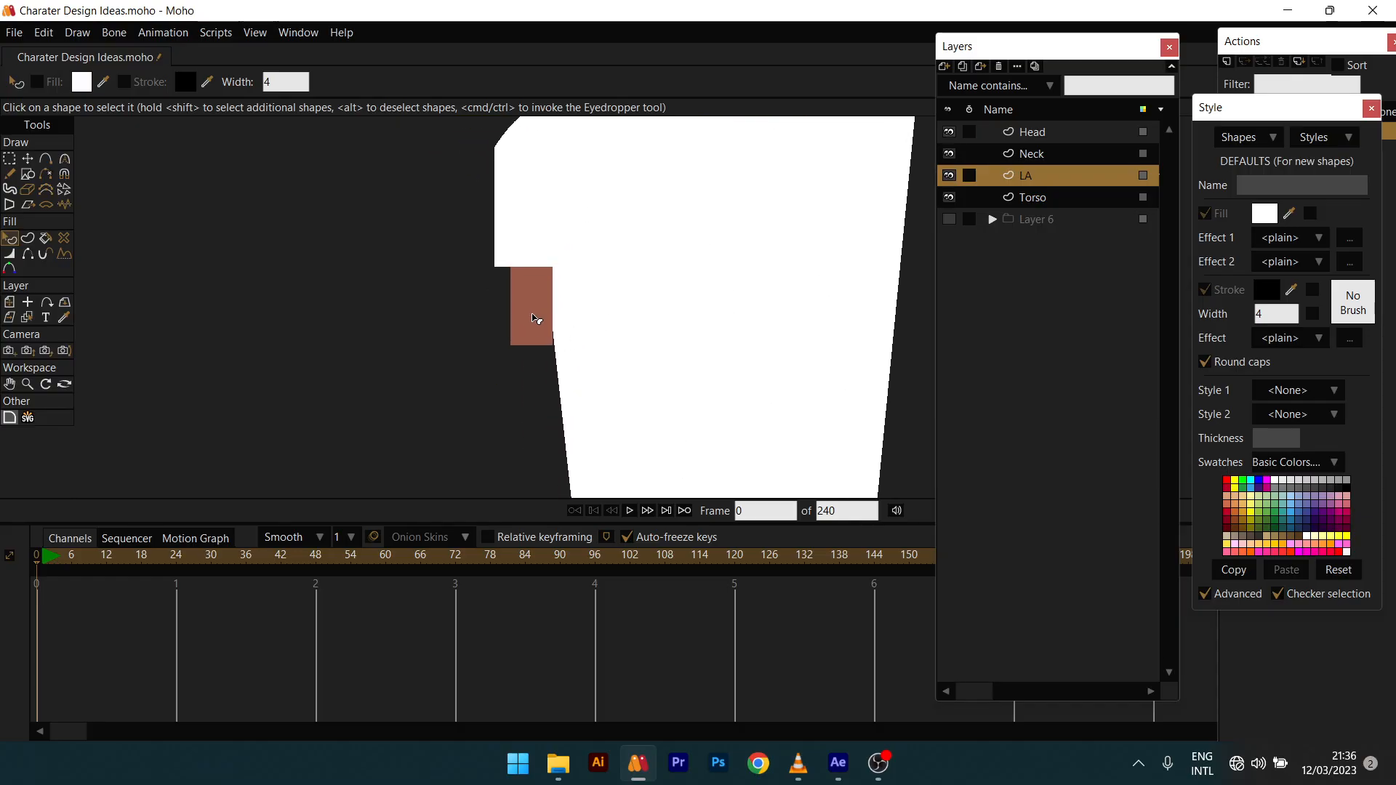
{"action": "key", "text": "a"}
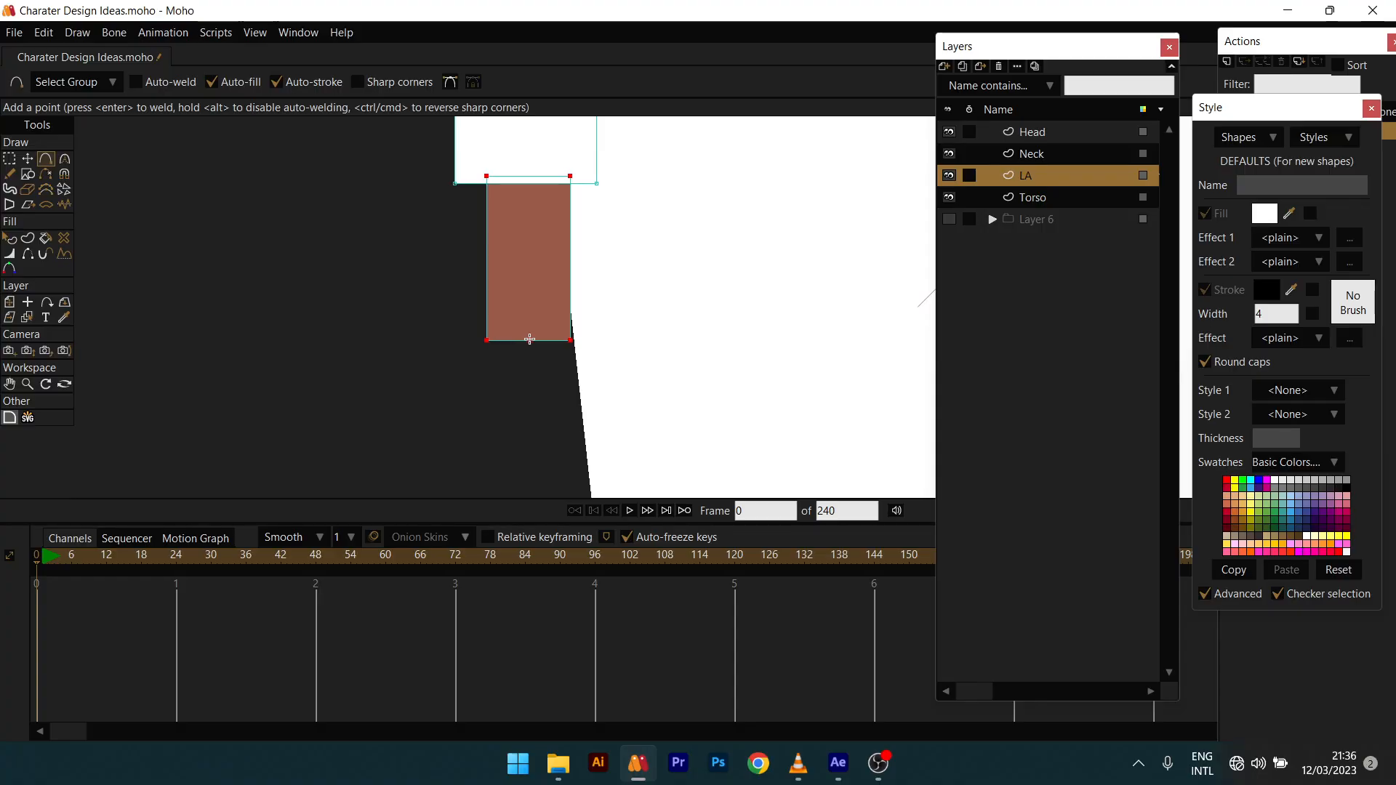
{"action": "left_click_drag", "start_coordinate": [529, 341], "coordinate": [532, 378]}
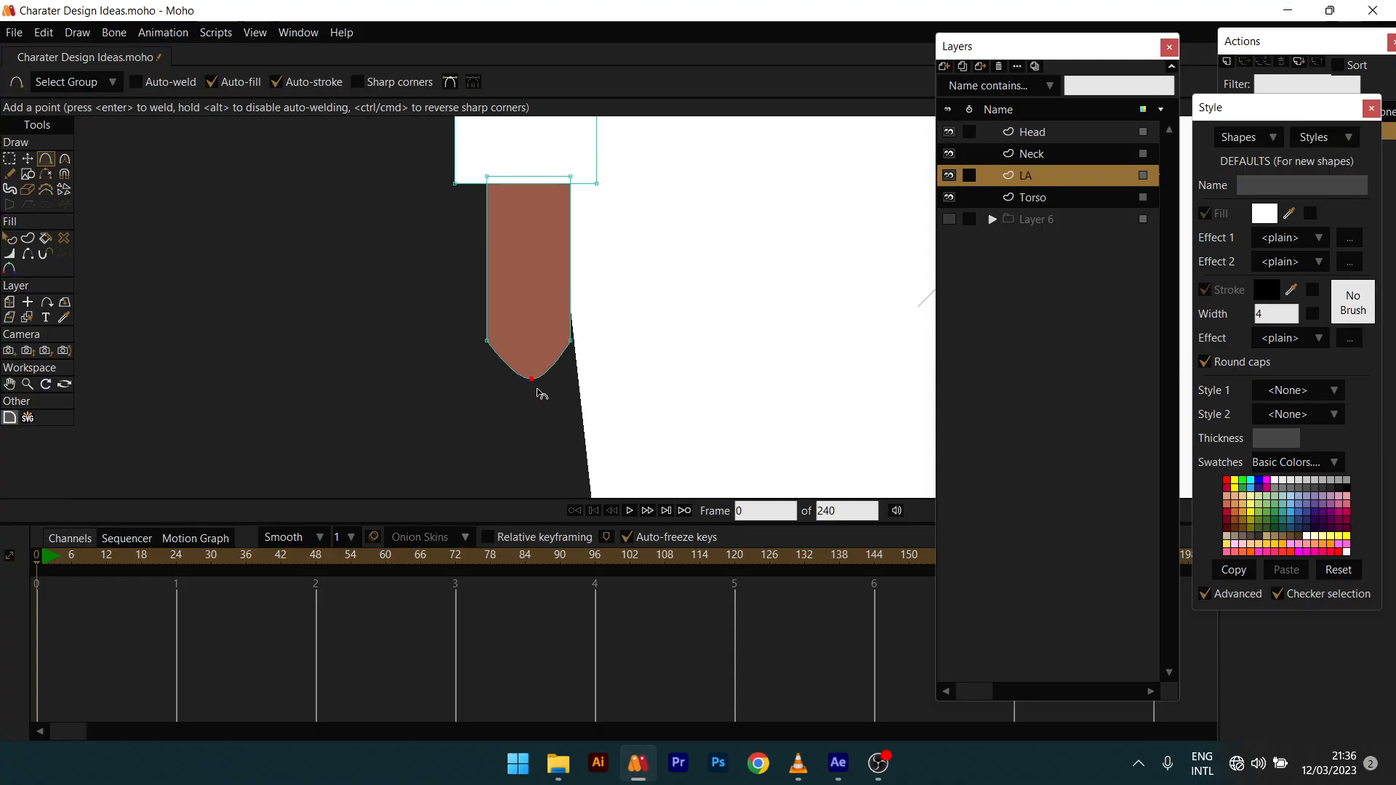
{"action": "key", "text": "c"}
{"action": "left_click_drag", "start_coordinate": [537, 387], "coordinate": [1047, 393]}
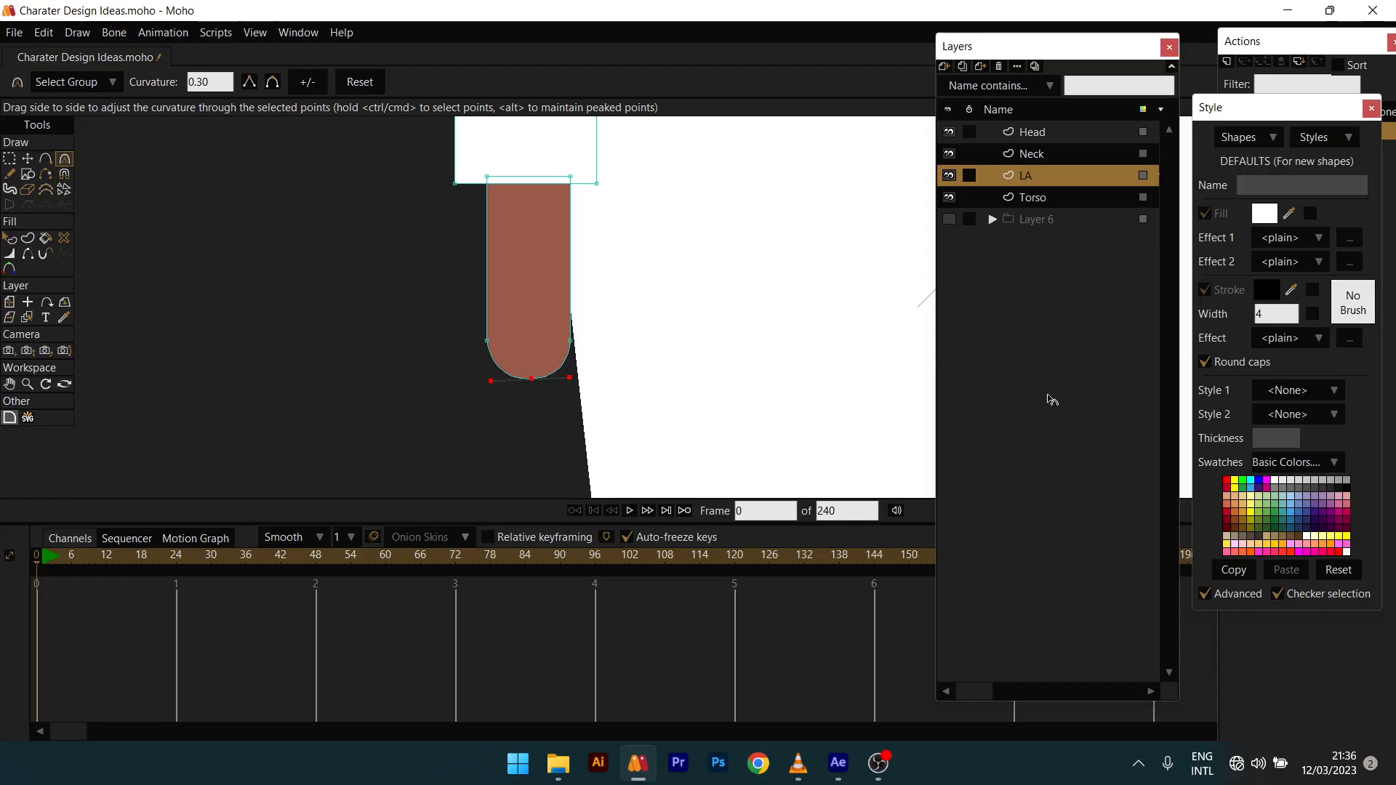
Step: Duplicate the brown arm piece and place the copy beside the original, away from the torso
{"action": "scroll", "coordinate": [598, 348], "scroll_direction": "down", "scroll_amount": 3}
{"action": "scroll", "coordinate": [571, 342], "scroll_direction": "up", "scroll_amount": 5}
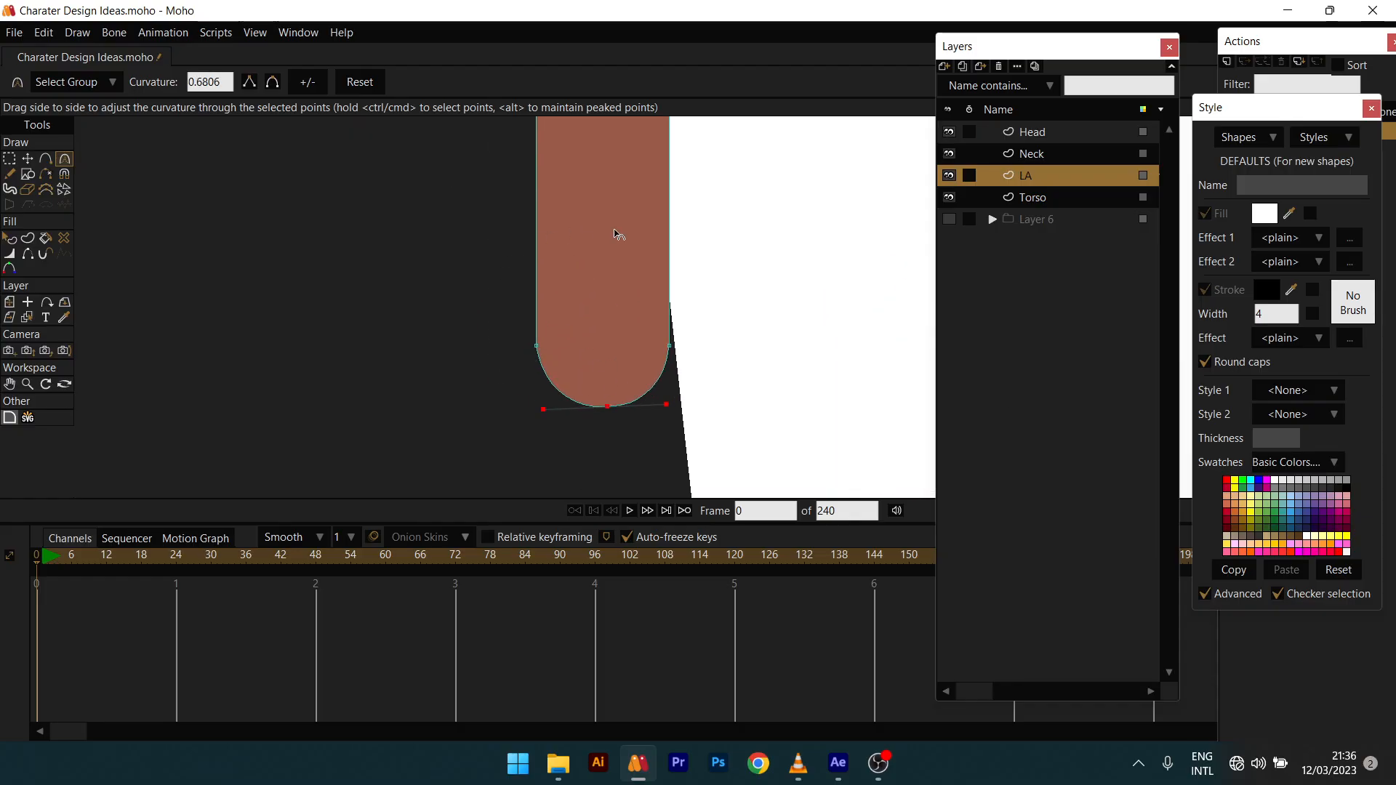
{"action": "scroll", "coordinate": [500, 279], "scroll_direction": "down", "scroll_amount": 3}
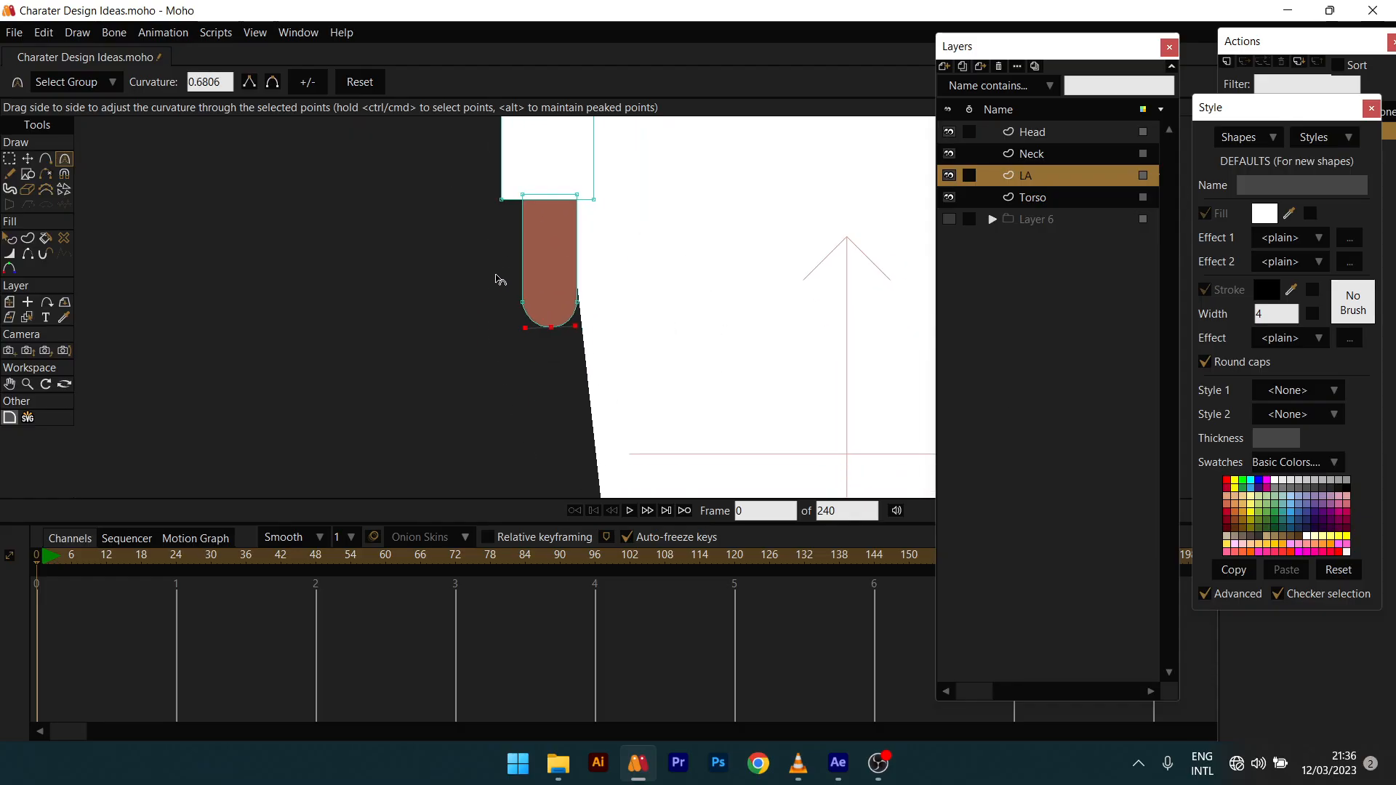
{"action": "scroll", "coordinate": [502, 277], "scroll_direction": "down", "scroll_amount": 1}
{"action": "key", "text": "t"}
{"action": "key", "text": "ctrl+a"}
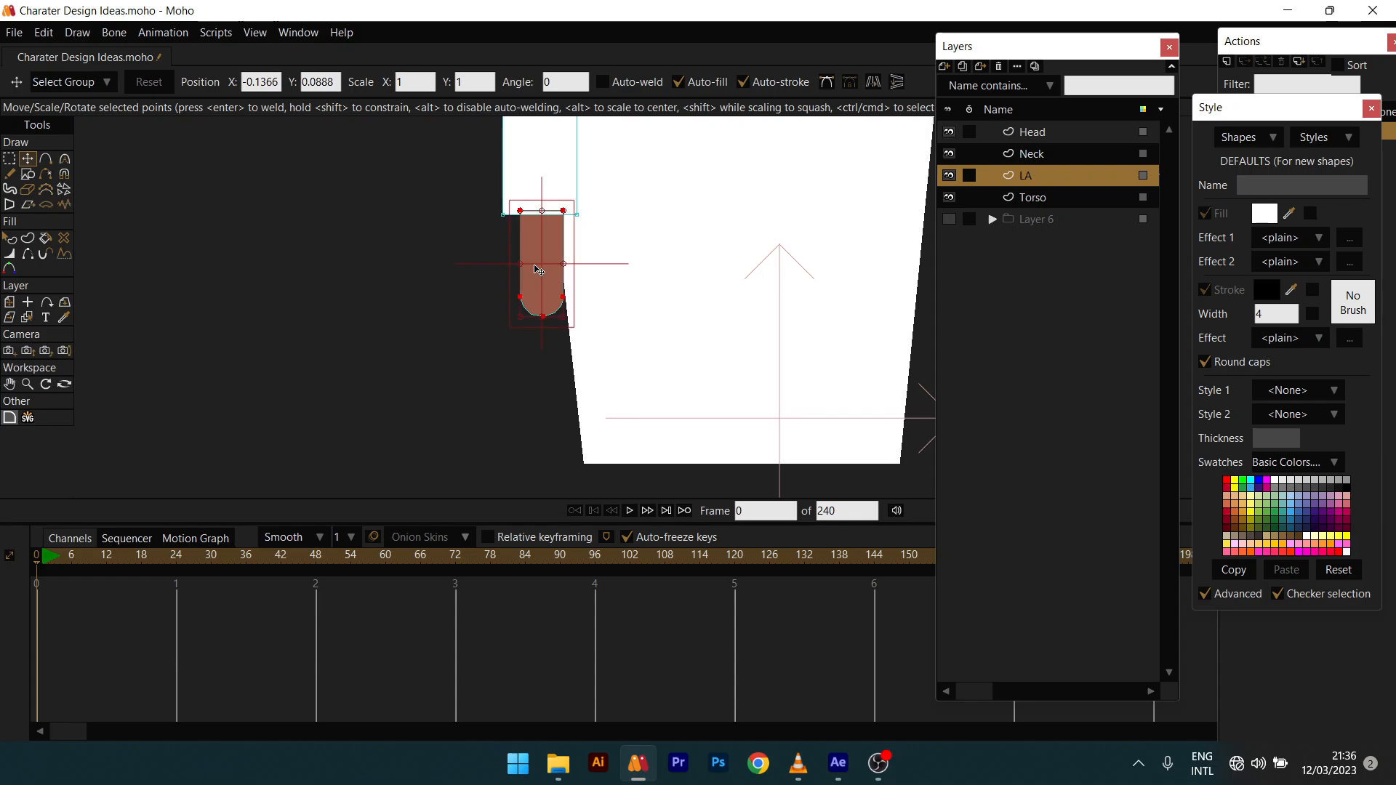
{"action": "key", "text": "ctrl+c"}
{"action": "key", "text": "ctrl+v"}
{"action": "left_click_drag", "start_coordinate": [540, 271], "coordinate": [411, 266]}
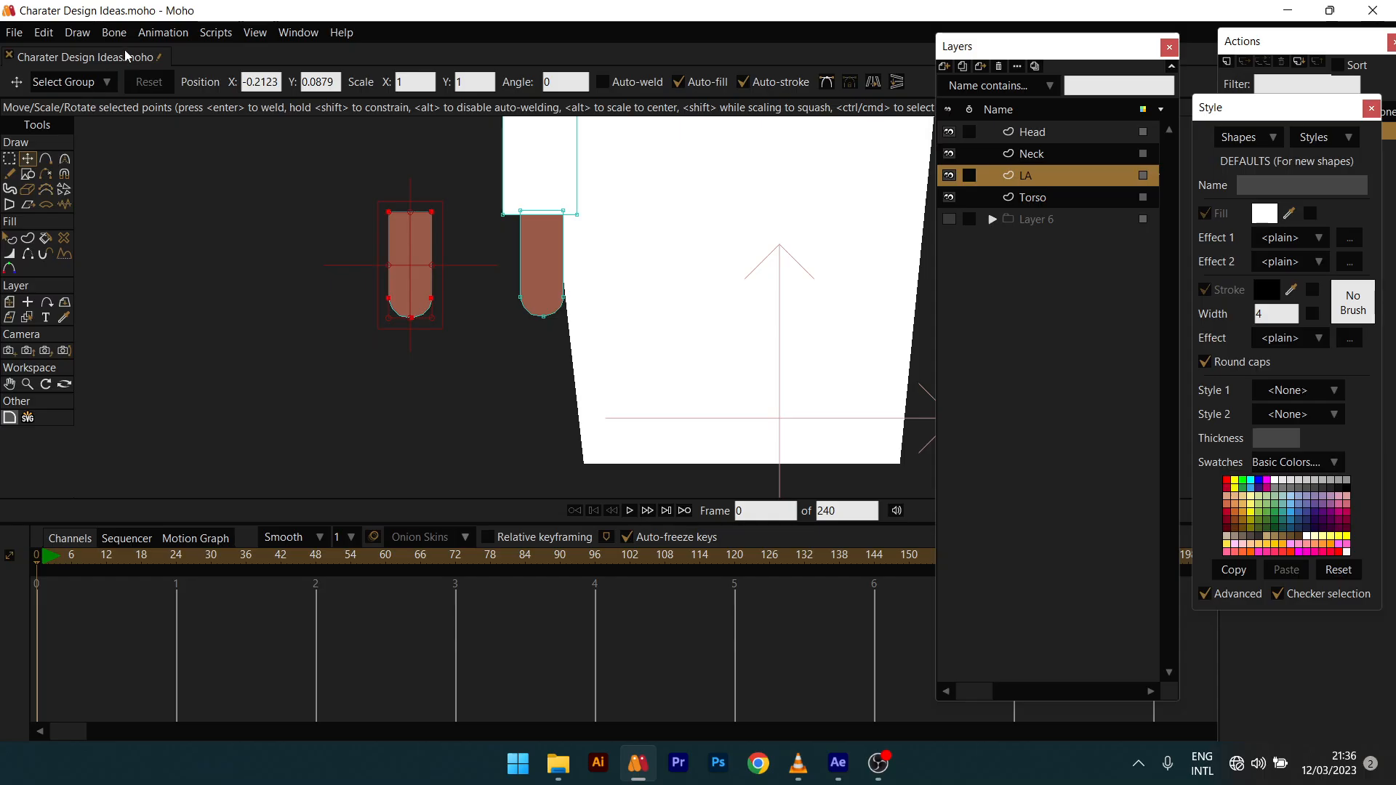
Step: Flip the copied arm piece vertically and fit its rounded end over the original's rounded end as the forearm
{"action": "left_click", "coordinate": [874, 83]}
{"action": "left_click_drag", "start_coordinate": [402, 243], "coordinate": [538, 316]}
{"action": "left_click_drag", "start_coordinate": [536, 312], "coordinate": [537, 308]}
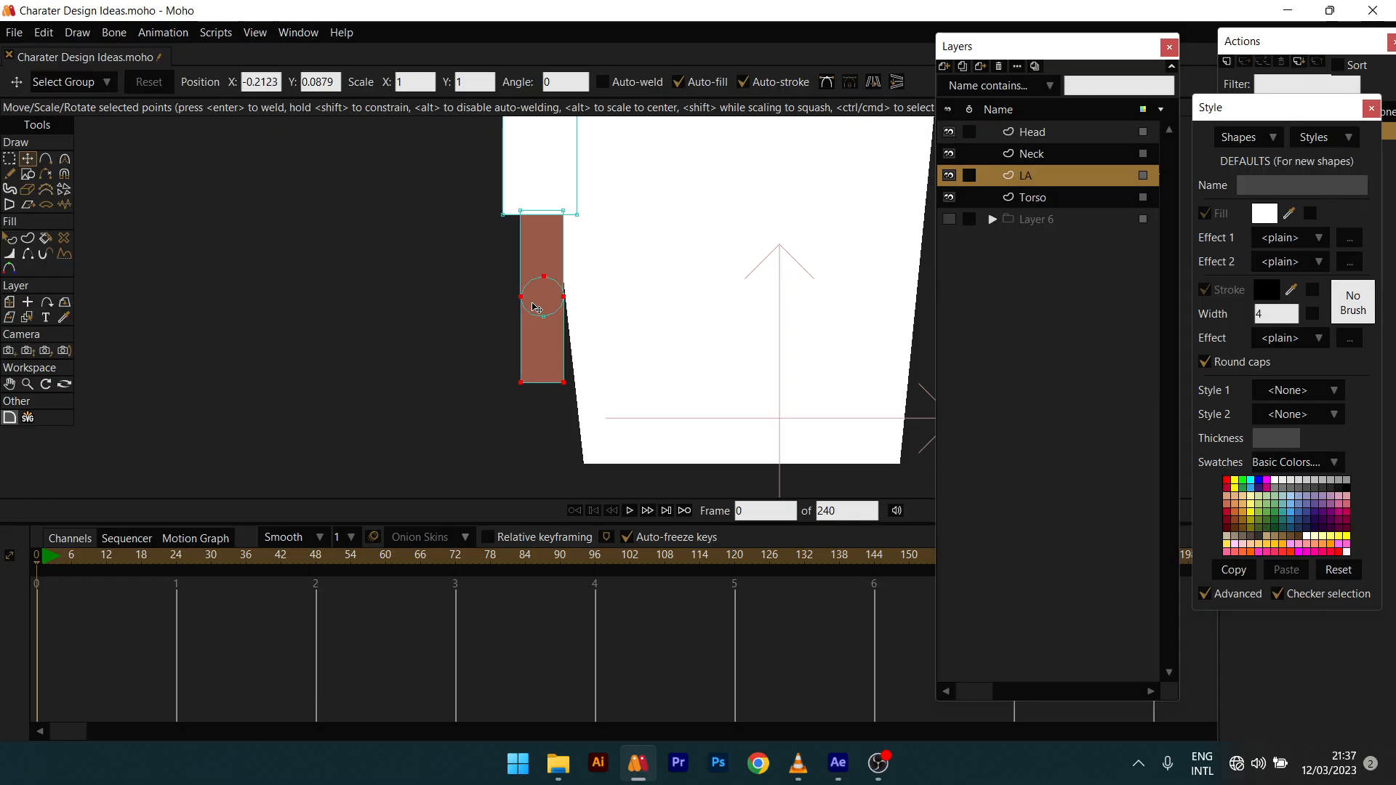
{"action": "scroll", "coordinate": [536, 308], "scroll_direction": "up", "scroll_amount": 4}
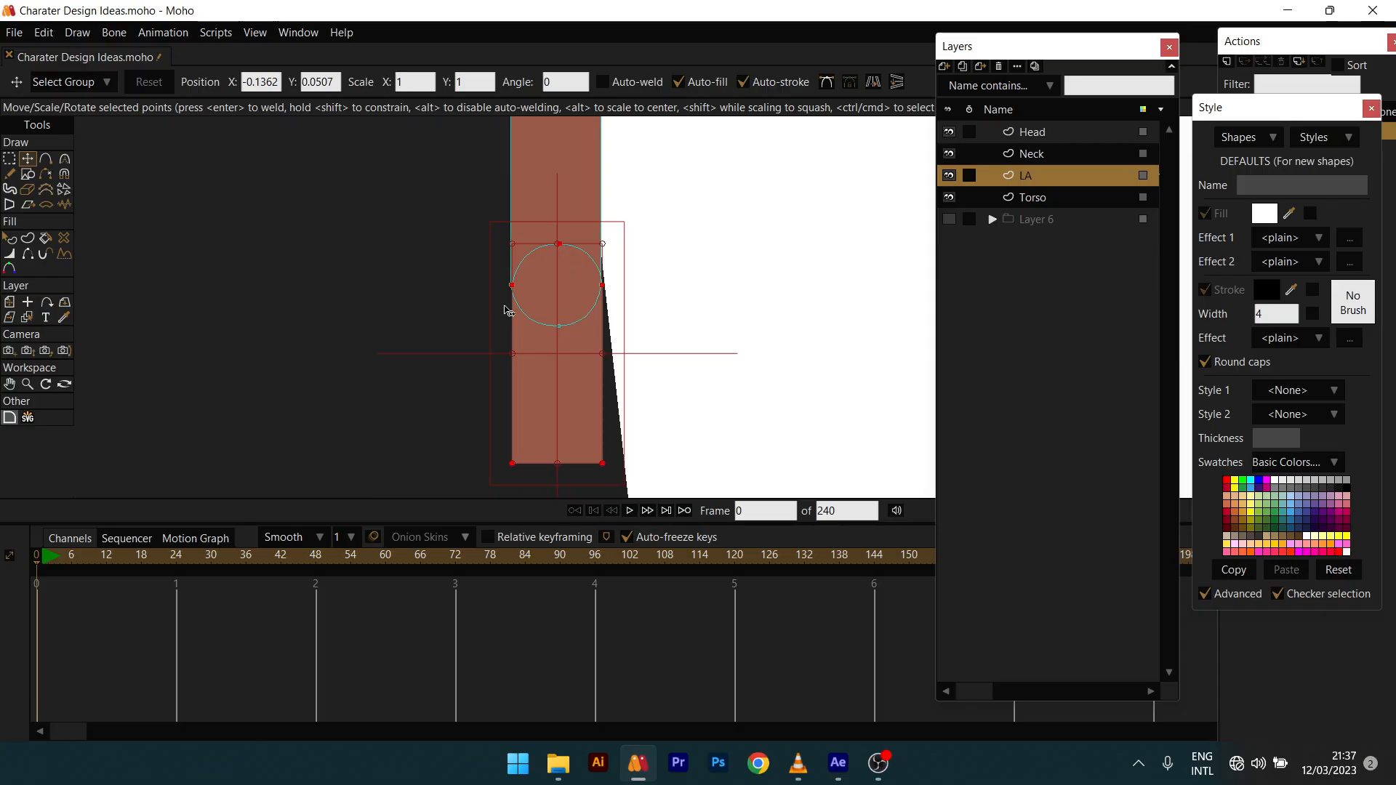
{"action": "scroll", "coordinate": [508, 311], "scroll_direction": "down", "scroll_amount": 5}
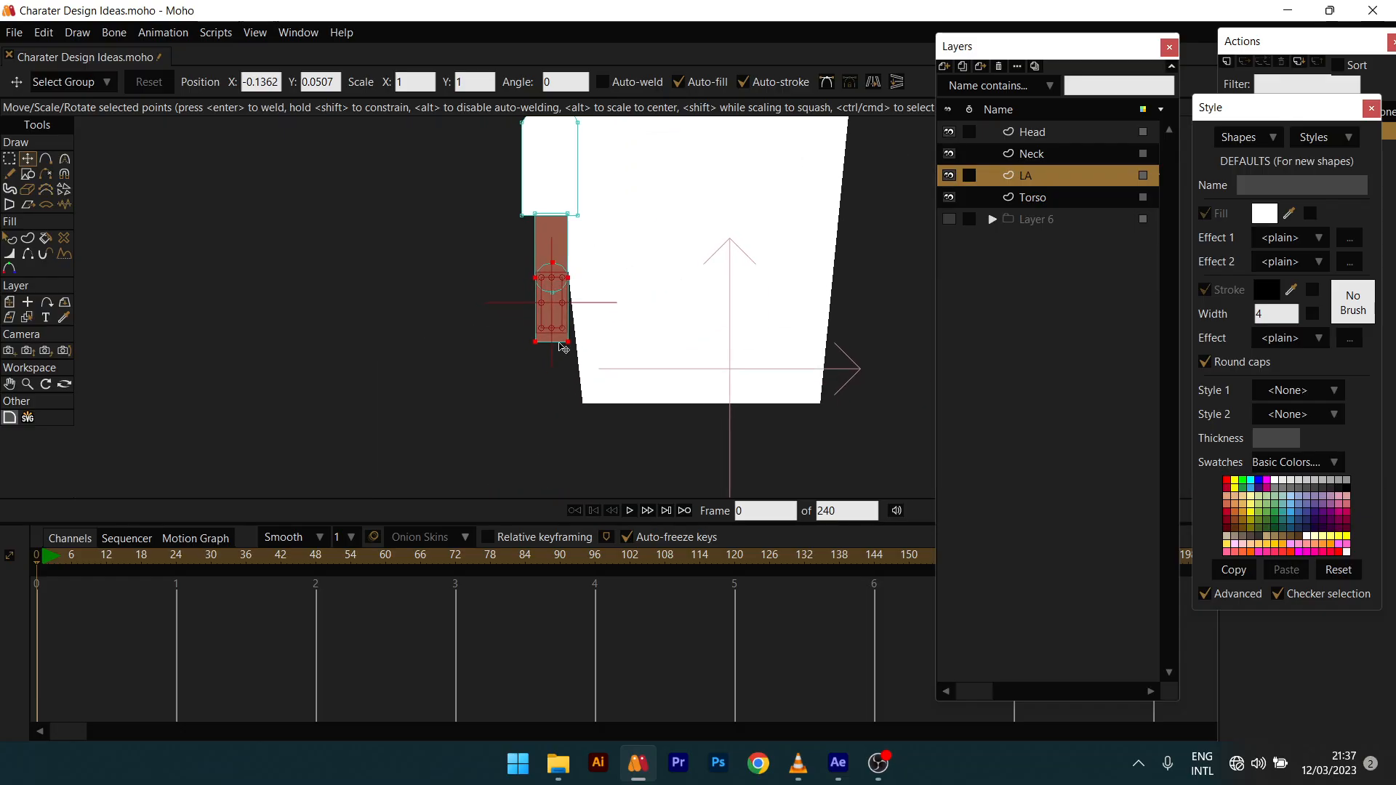
Step: Lengthen the forearm by moving its two end points down to the level of the torso's bottom edge
{"action": "scroll", "coordinate": [562, 347], "scroll_direction": "up", "scroll_amount": 3}
{"action": "left_click_drag", "start_coordinate": [477, 187], "coordinate": [593, 374]}
{"action": "left_click_drag", "start_coordinate": [547, 287], "coordinate": [546, 326]}
{"action": "left_click_drag", "start_coordinate": [462, 344], "coordinate": [617, 457]}
{"action": "left_click_drag", "start_coordinate": [550, 399], "coordinate": [553, 409]}
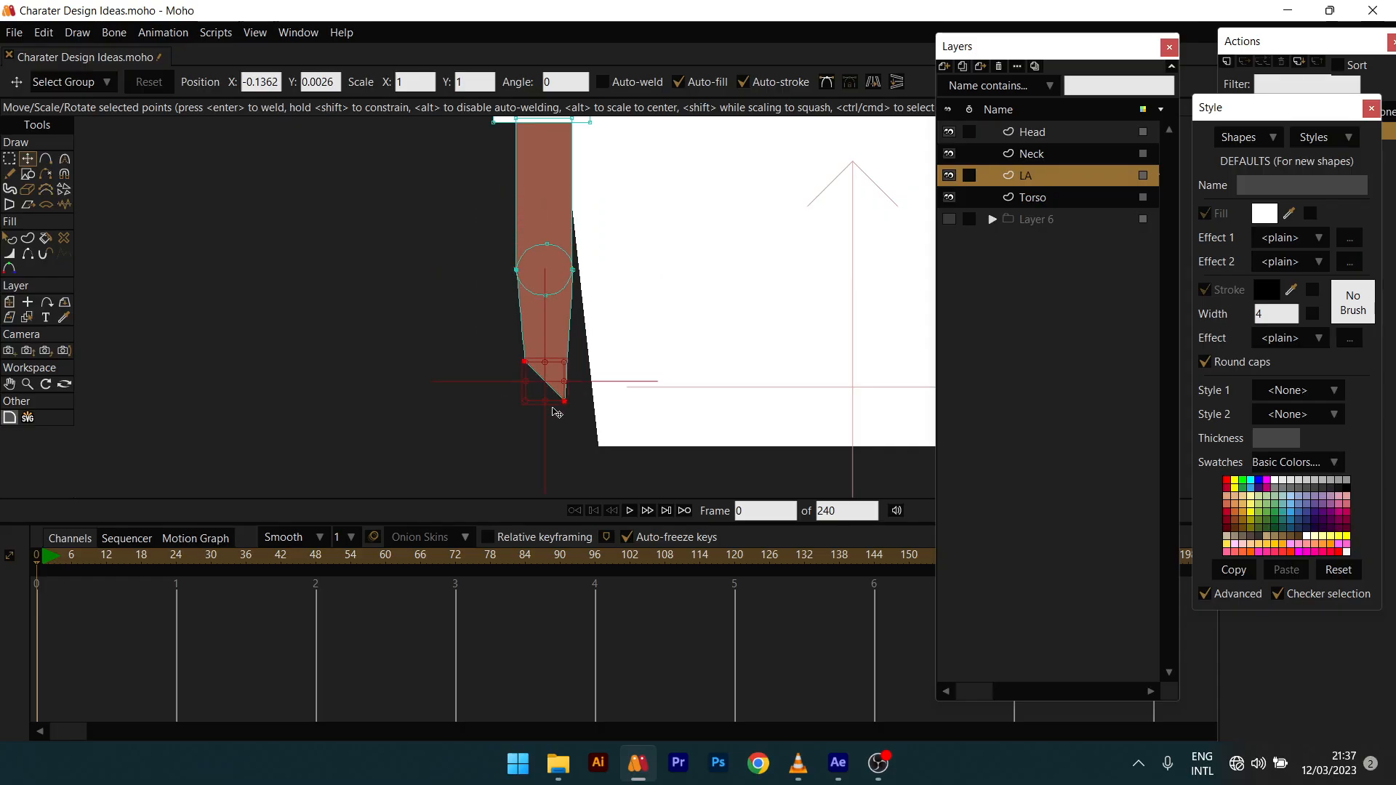
{"action": "key", "text": "ctrl+z"}
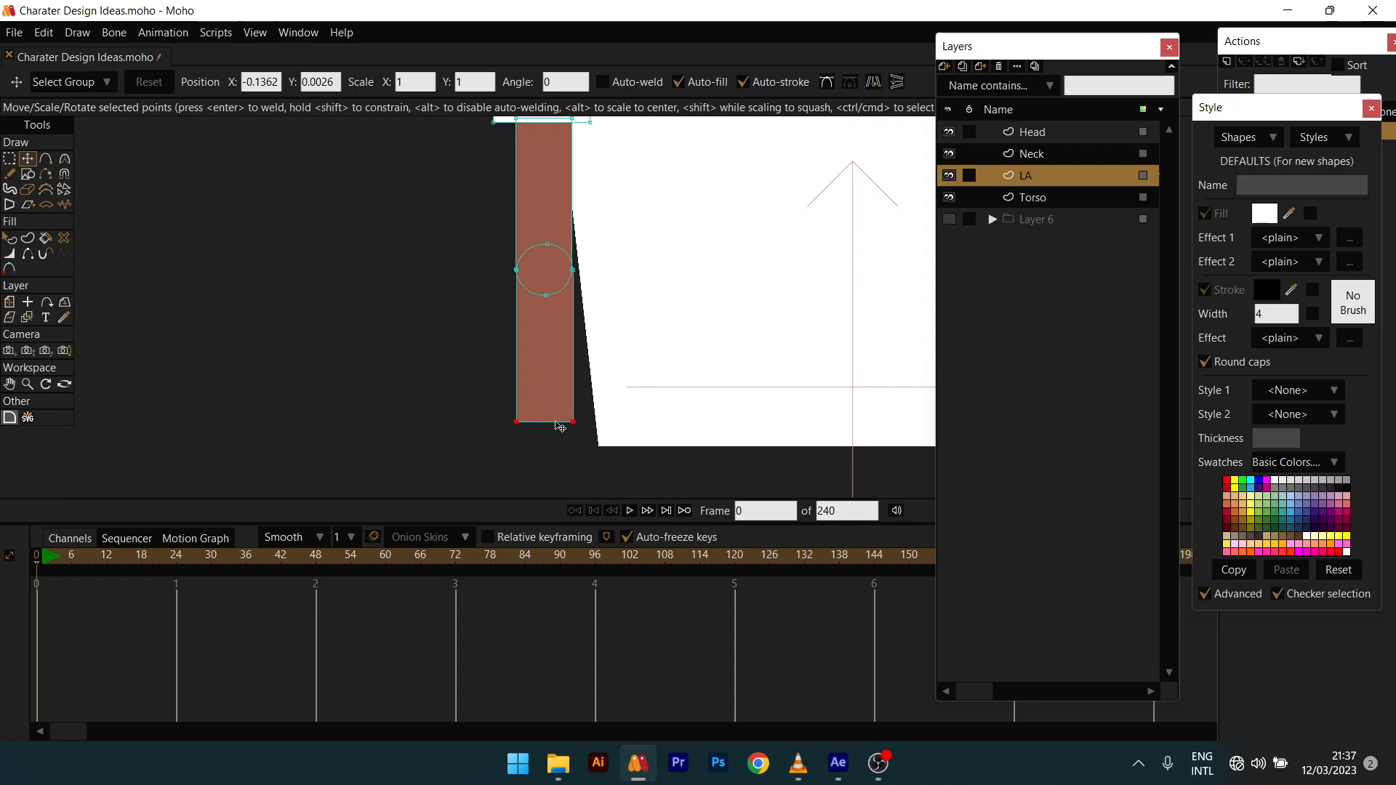
{"action": "left_click_drag", "start_coordinate": [560, 433], "coordinate": [565, 444]}
Step: Flare the sleeve's lower outer corner outward and up, and raise the arm's top outer point underneath it
{"action": "scroll", "coordinate": [552, 393], "scroll_direction": "down", "scroll_amount": 4}
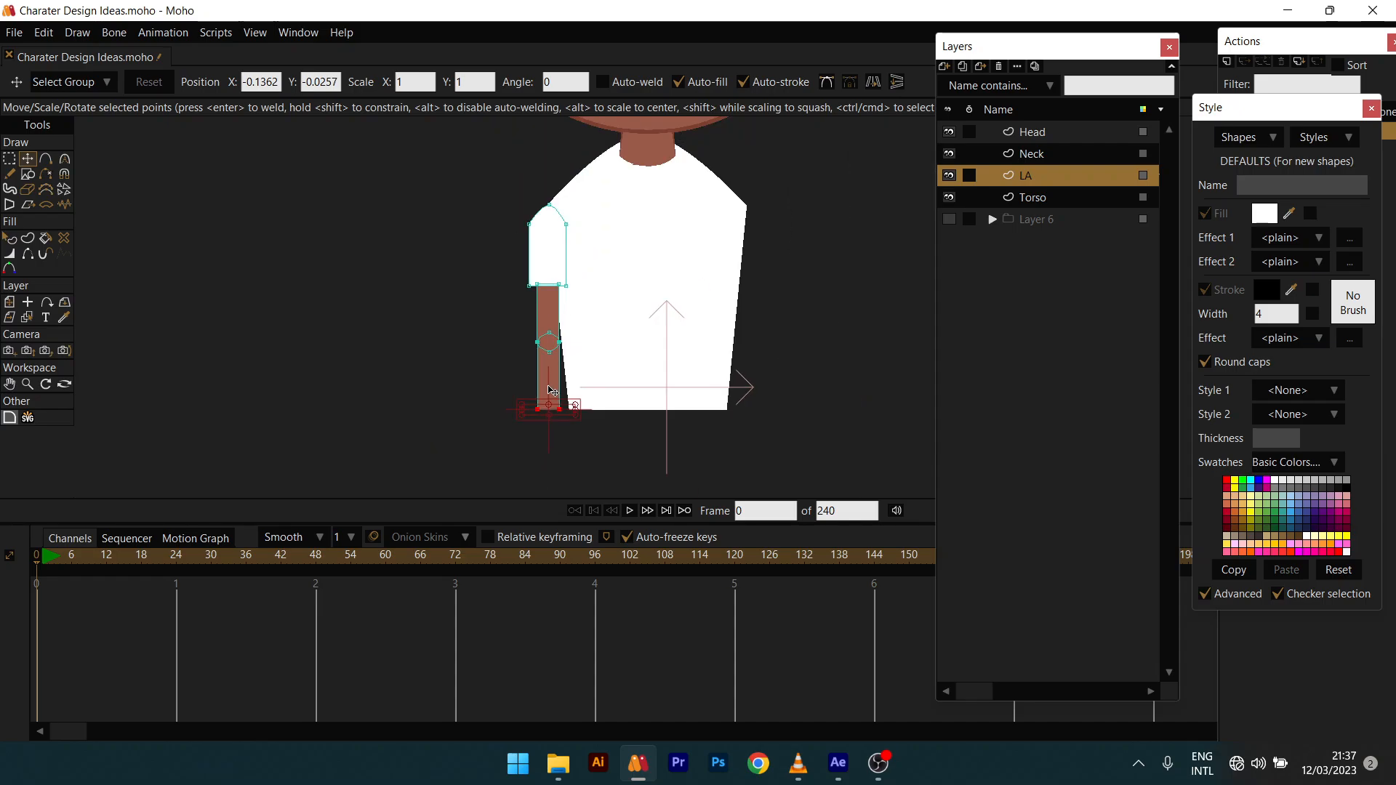
{"action": "scroll", "coordinate": [553, 390], "scroll_direction": "down", "scroll_amount": 4}
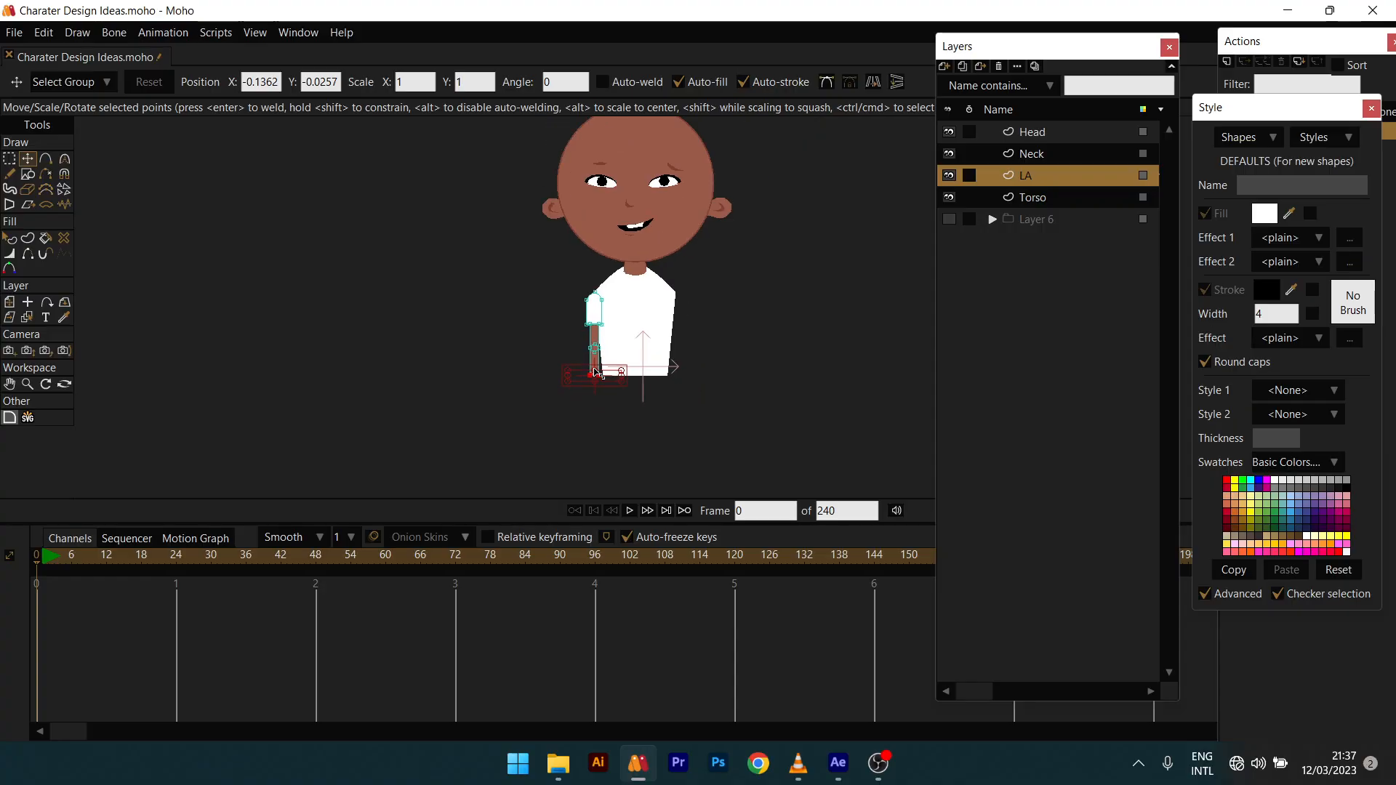
{"action": "scroll", "coordinate": [595, 373], "scroll_direction": "up", "scroll_amount": 1}
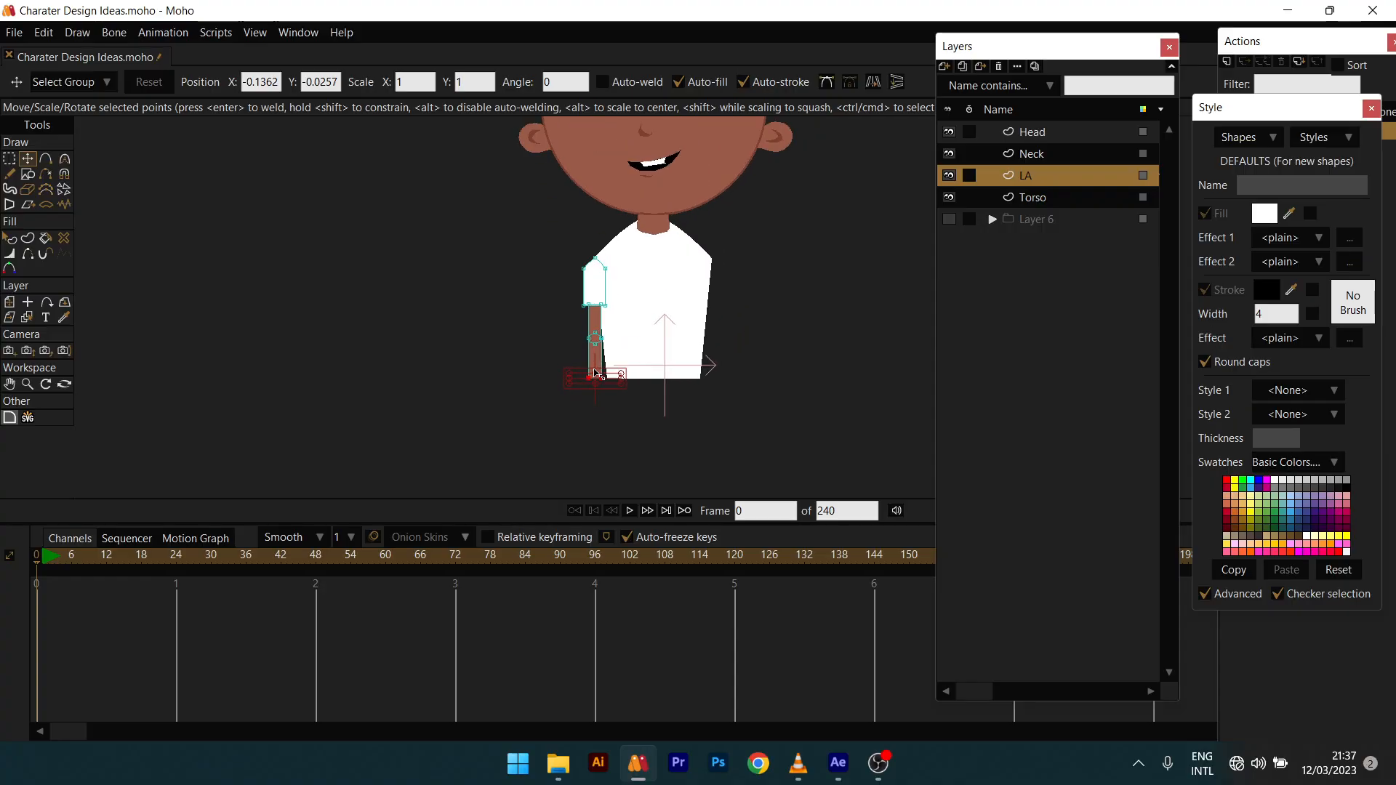
{"action": "scroll", "coordinate": [593, 331], "scroll_direction": "up", "scroll_amount": 5}
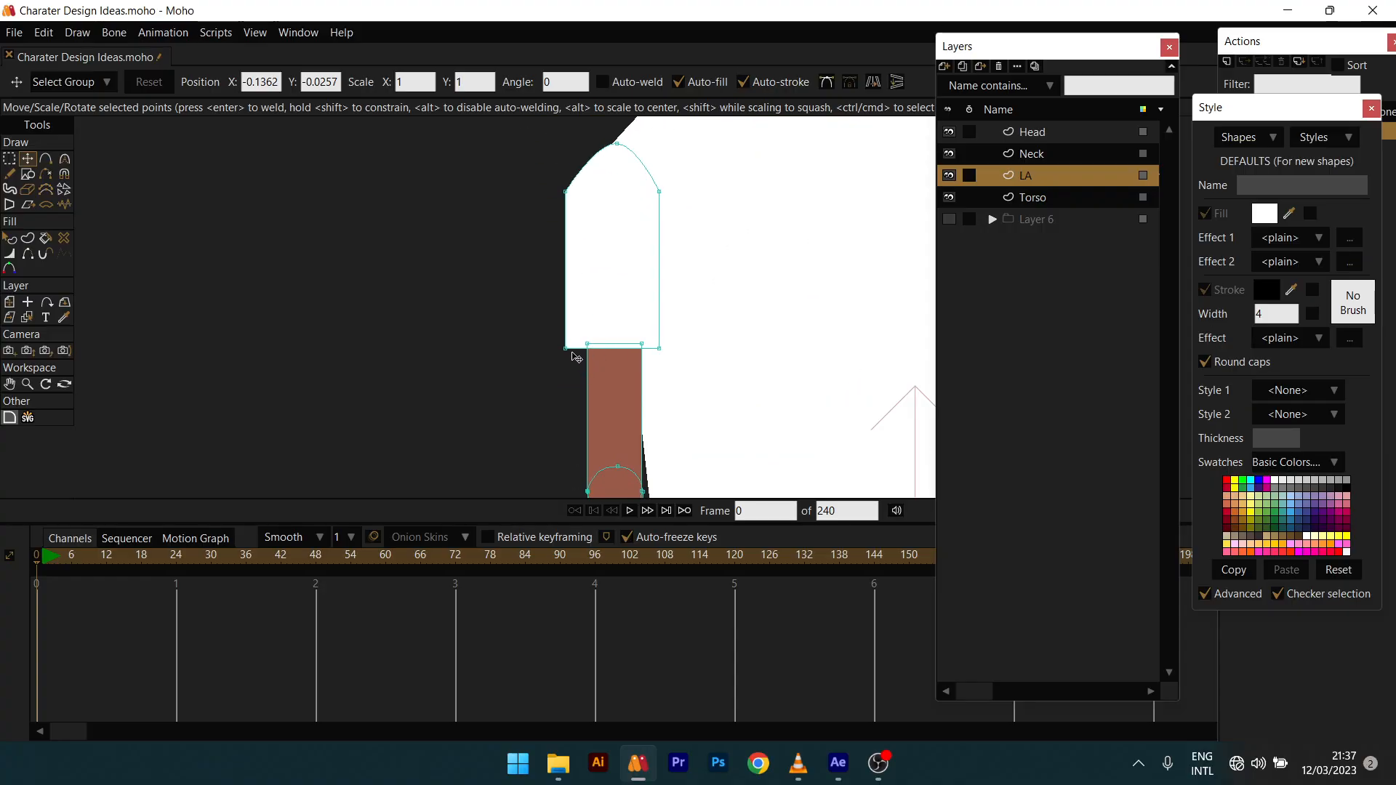
{"action": "left_click_drag", "start_coordinate": [568, 349], "coordinate": [536, 311]}
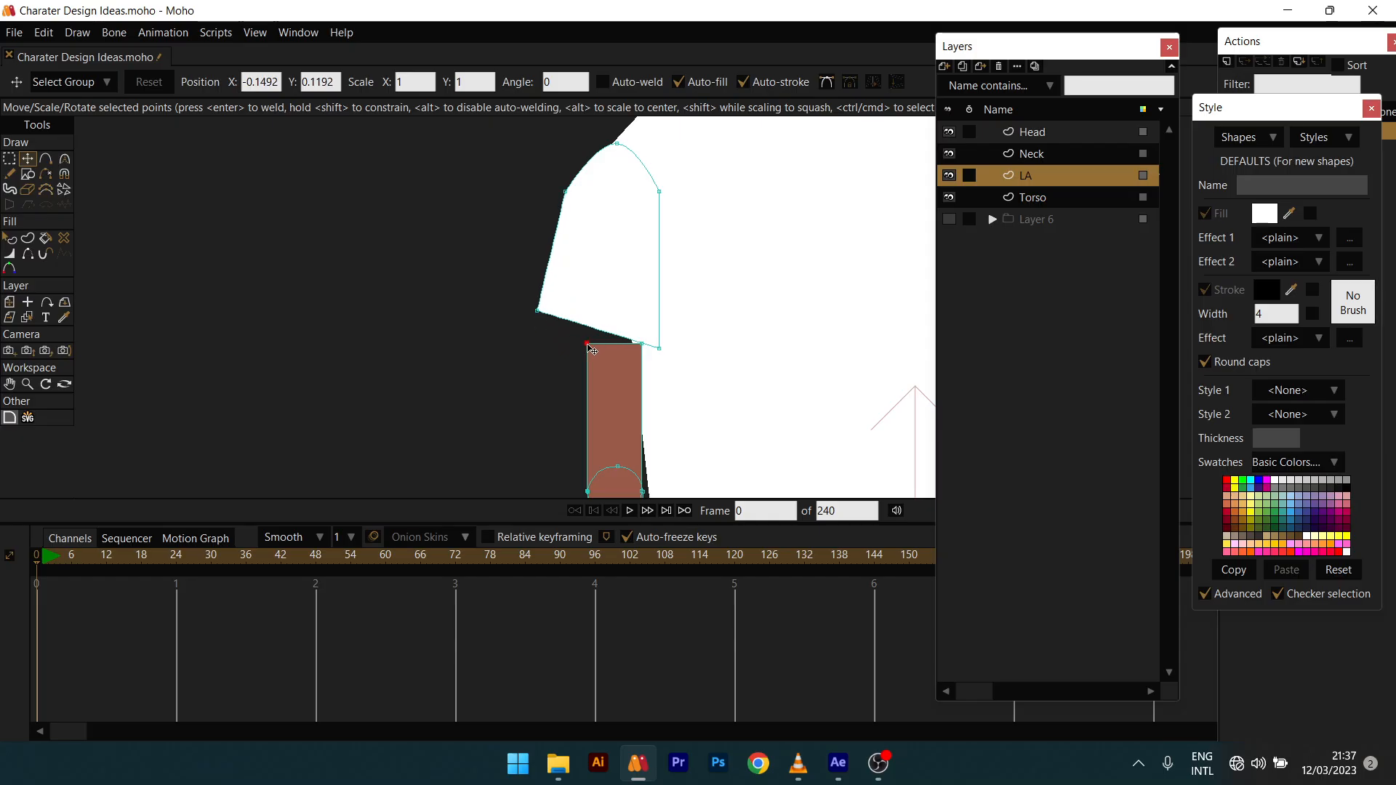
{"action": "left_click_drag", "start_coordinate": [570, 325], "coordinate": [619, 310]}
{"action": "key", "text": "q"}
{"action": "scroll", "coordinate": [620, 311], "scroll_direction": "down", "scroll_amount": 6}
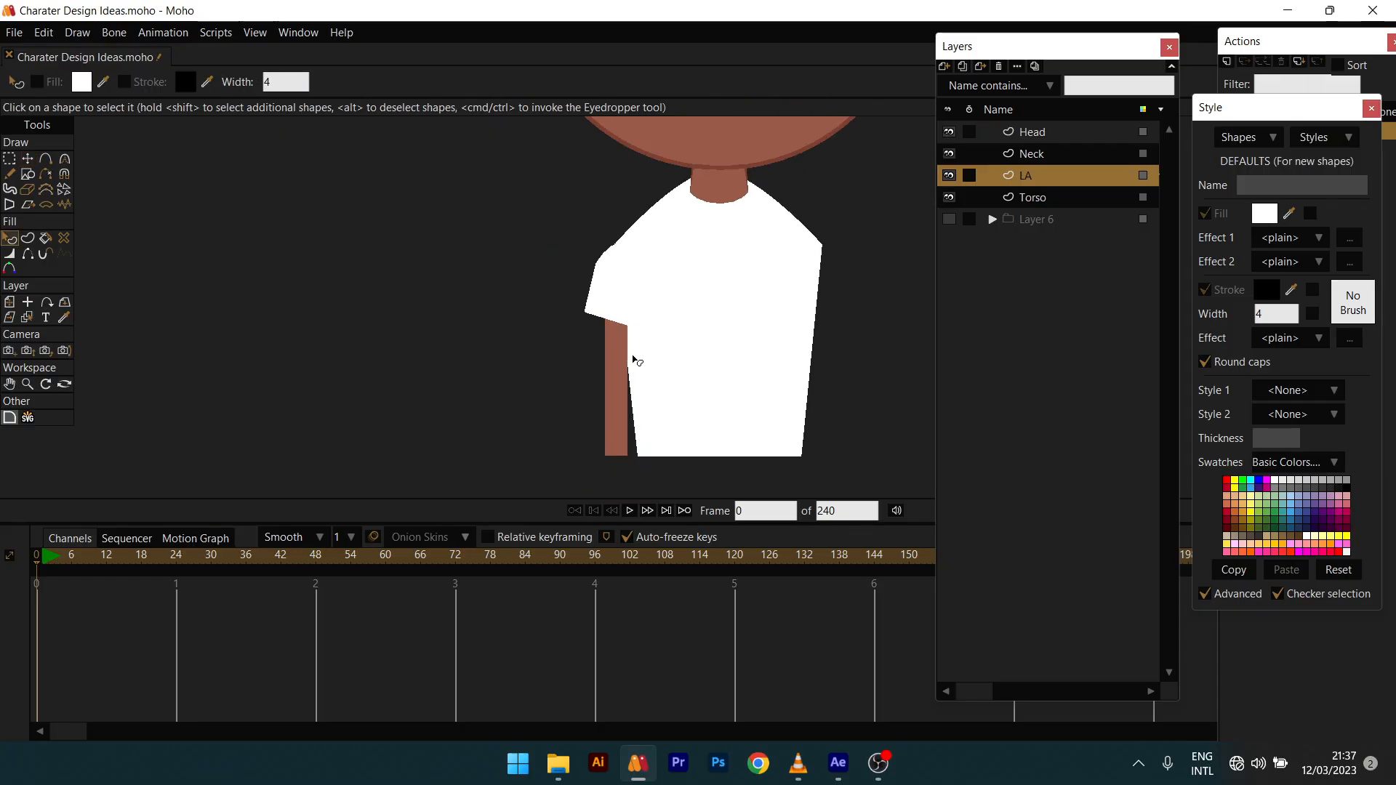
Step: Raise the two shoulder corner points of the white torso shape on the Torso layer slightly
{"action": "left_click_drag", "start_coordinate": [619, 434], "coordinate": [646, 474]}
{"action": "scroll", "coordinate": [687, 395], "scroll_direction": "down", "scroll_amount": 5}
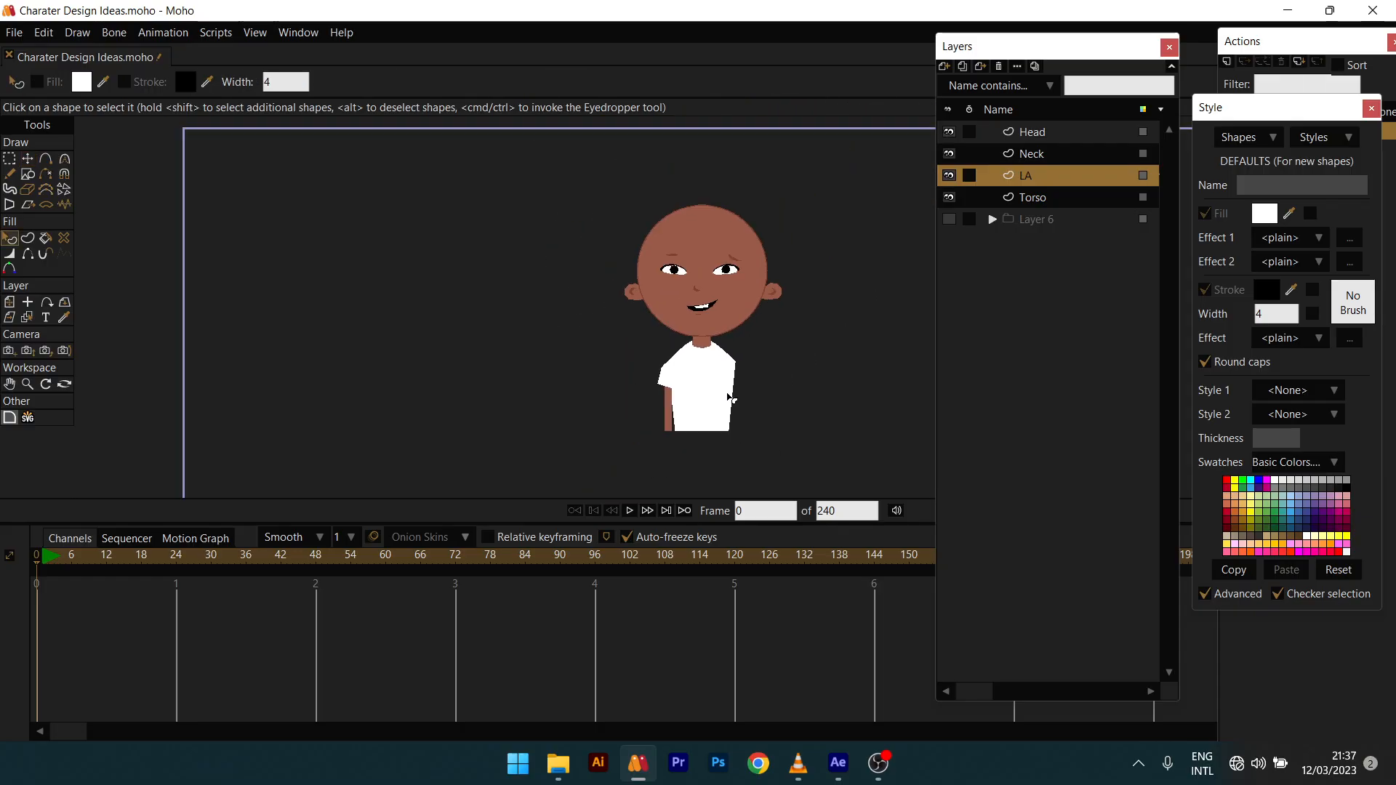
{"action": "right_click", "coordinate": [693, 394], "text": "alt"}
{"action": "scroll", "coordinate": [694, 397], "scroll_direction": "up", "scroll_amount": 3}
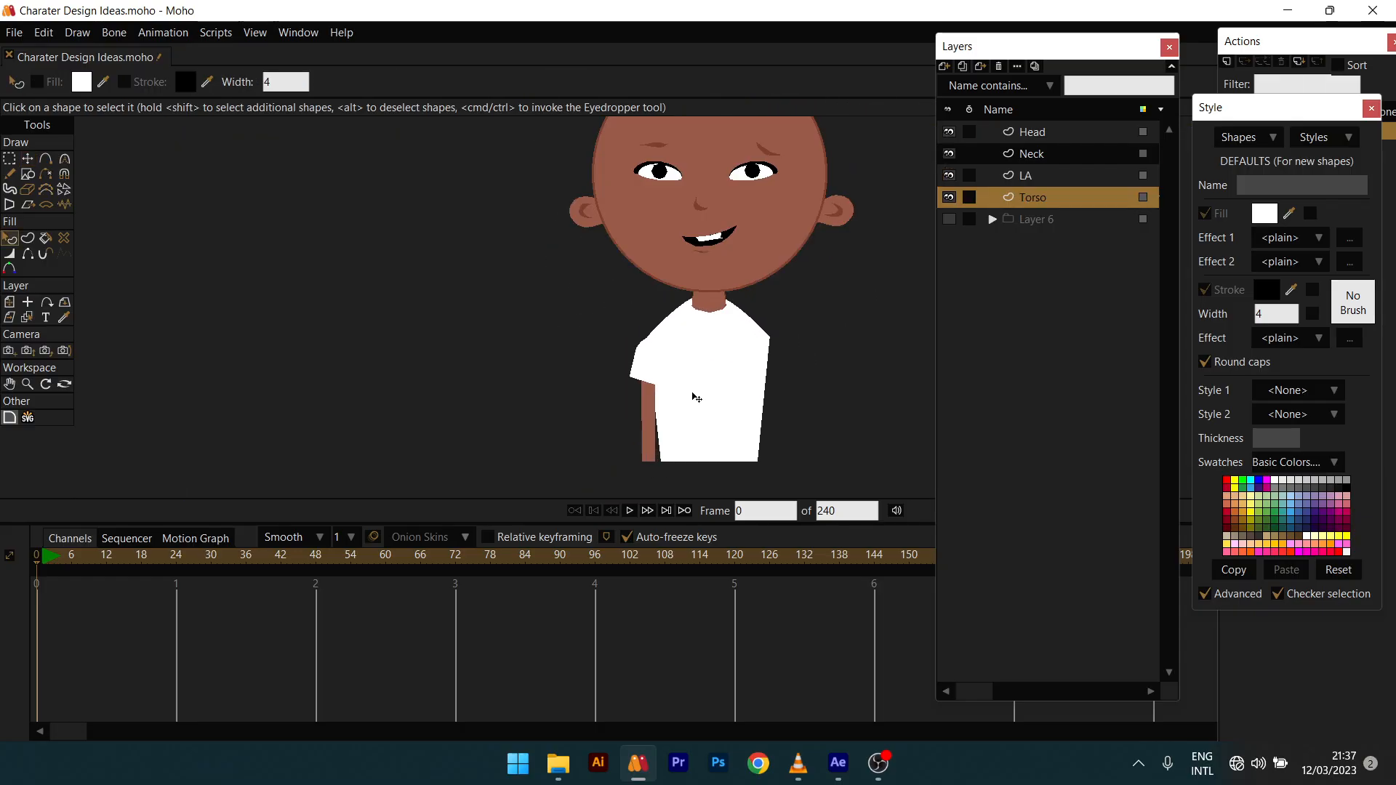
{"action": "key", "text": "t"}
{"action": "left_click_drag", "start_coordinate": [630, 321], "coordinate": [817, 357]}
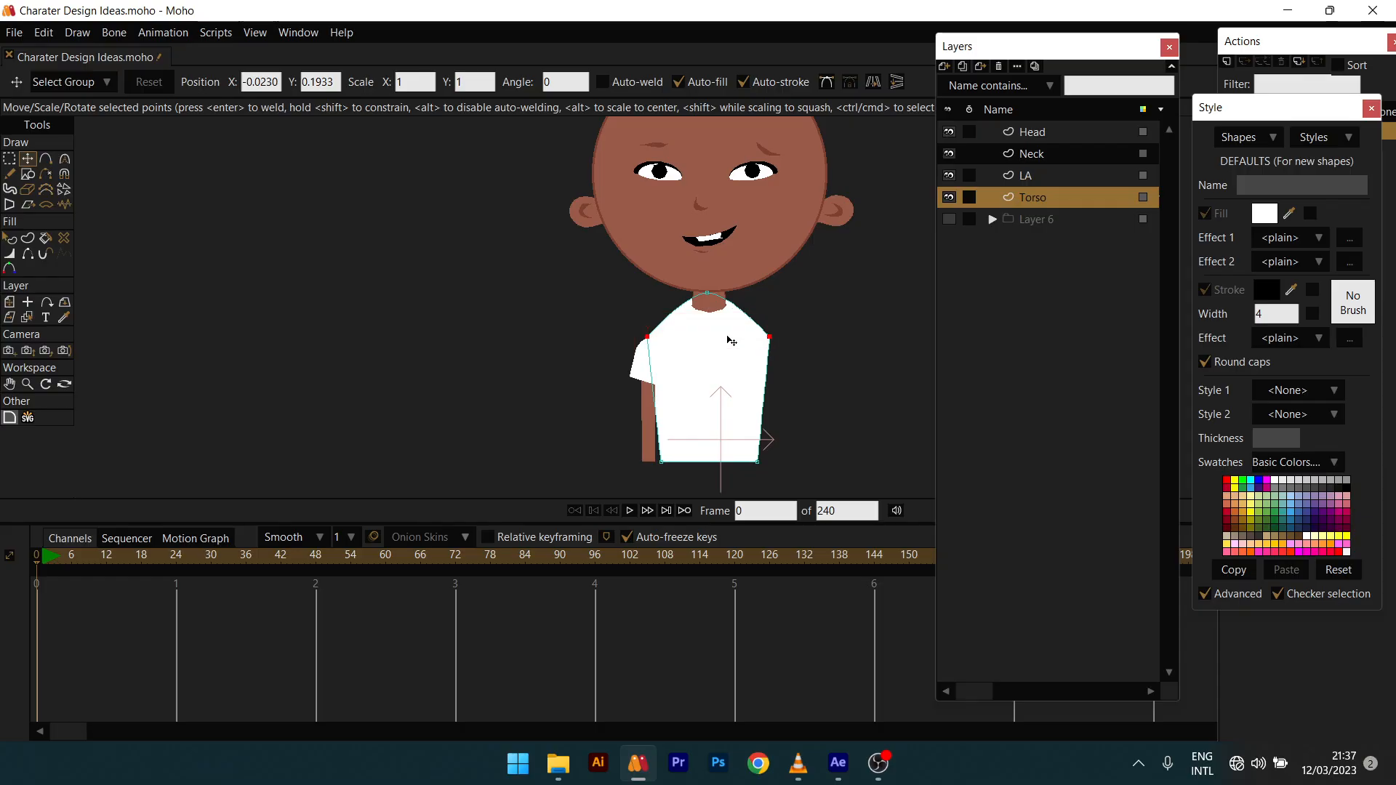
{"action": "left_click_drag", "start_coordinate": [728, 336], "coordinate": [727, 328]}
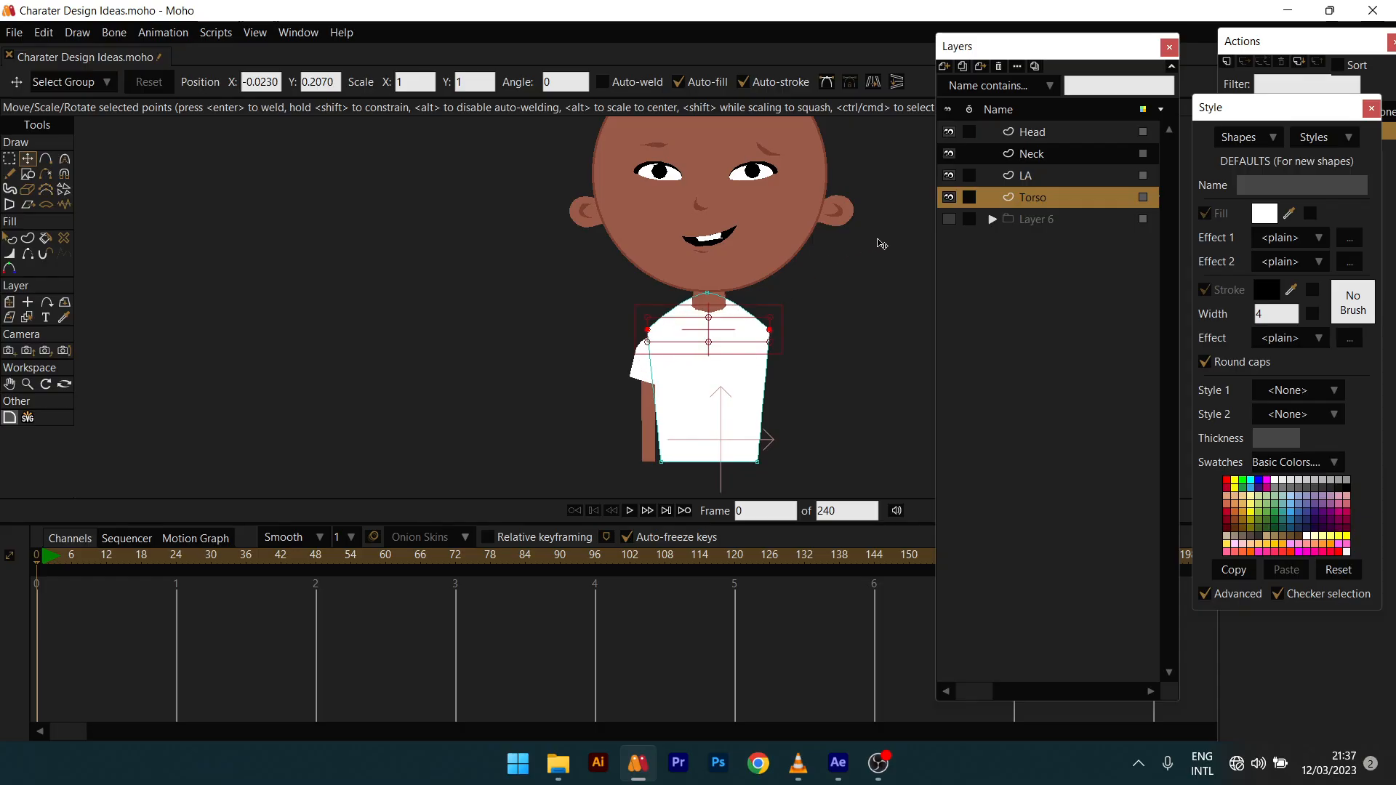
Step: Move the whole LA layer slightly up so the sleeve and arm fit the raised shoulder
{"action": "left_click", "coordinate": [1028, 133]}
{"action": "left_click", "coordinate": [1032, 178]}
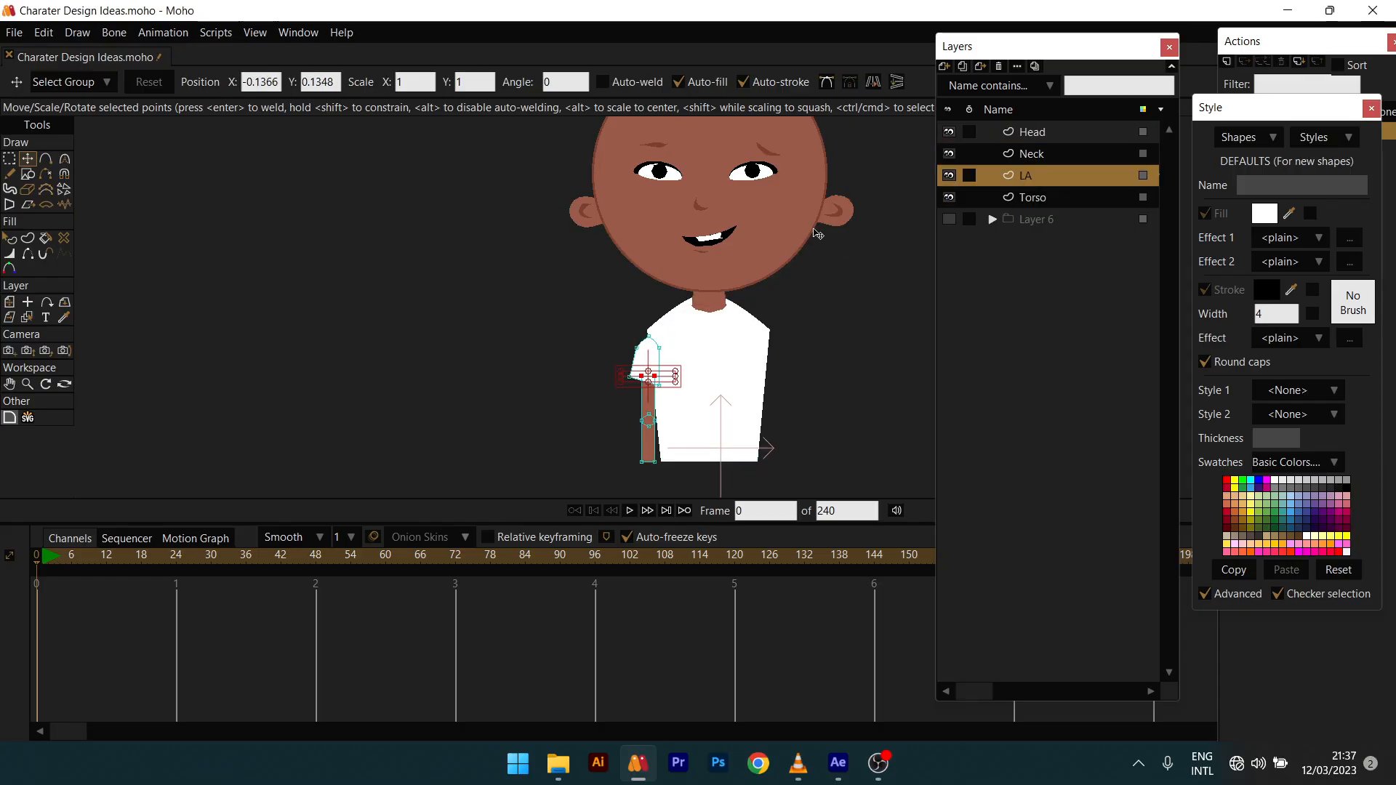
{"action": "key", "text": "m"}
{"action": "scroll", "coordinate": [660, 363], "scroll_direction": "up", "scroll_amount": 3}
{"action": "mouse_move", "coordinate": [642, 395]}
{"action": "left_mouse_down"}
{"action": "mouse_move", "coordinate": [642, 371]}
{"action": "mouse_move", "coordinate": [646, 384]}
{"action": "left_mouse_up"}
{"action": "key", "text": "q"}
{"action": "scroll", "coordinate": [676, 374], "scroll_direction": "down", "scroll_amount": 5}
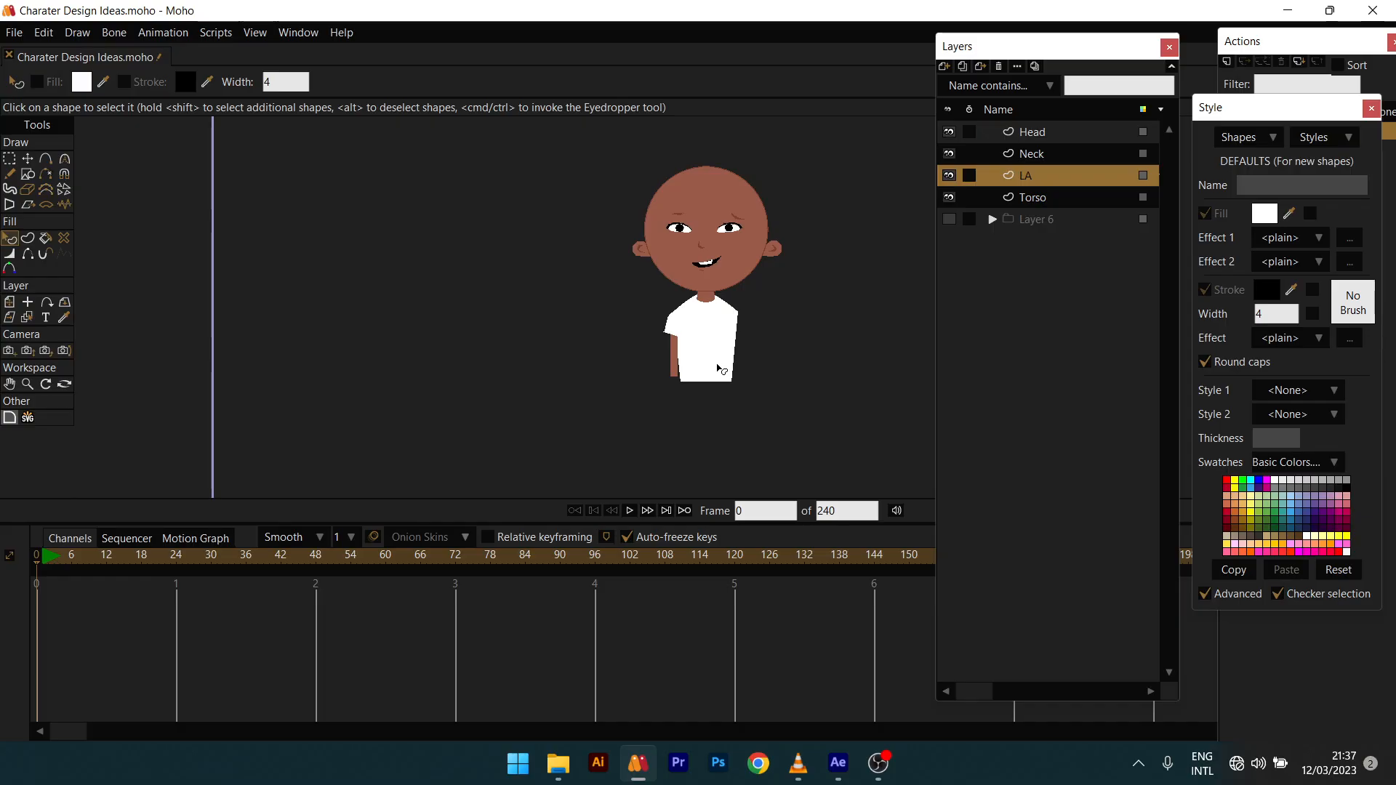
{"action": "scroll", "coordinate": [717, 368], "scroll_direction": "up", "scroll_amount": 3}
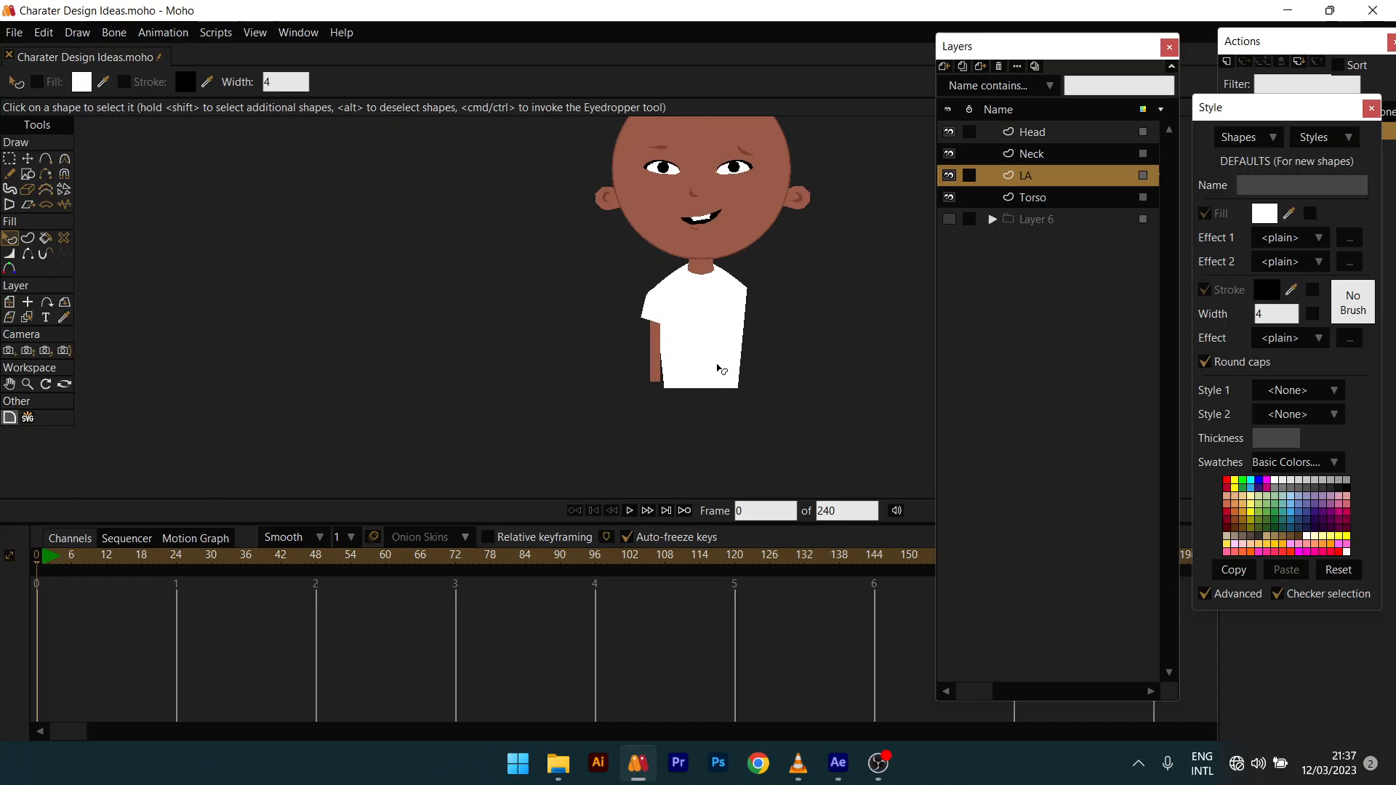
{"action": "scroll", "coordinate": [720, 368], "scroll_direction": "up", "scroll_amount": 2}
{"action": "scroll", "coordinate": [718, 369], "scroll_direction": "down", "scroll_amount": 2}
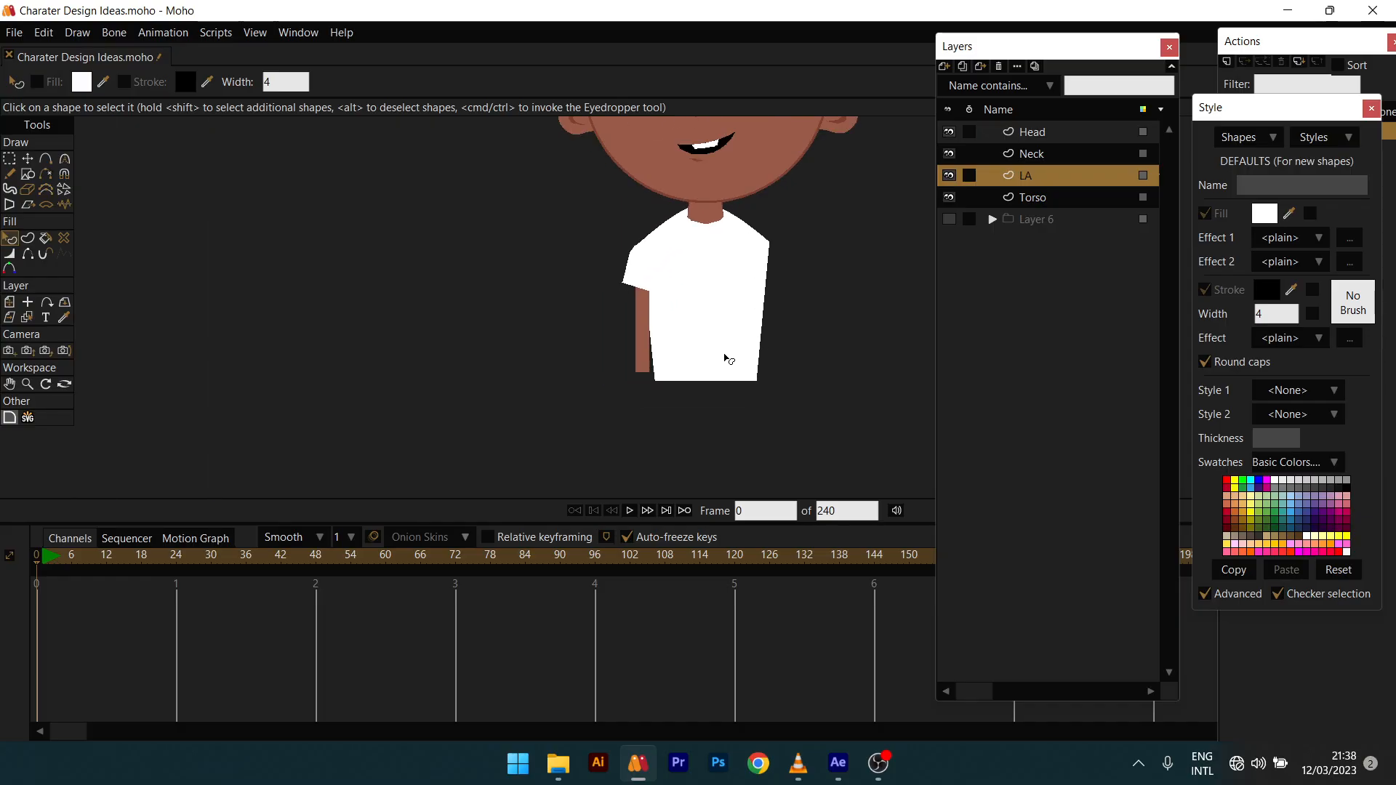
Step: Lengthen the sleeve on the LA layer by moving its two lower hem points further down the arm
{"action": "right_click", "coordinate": [726, 358], "text": "alt"}
{"action": "scroll", "coordinate": [724, 359], "scroll_direction": "down", "scroll_amount": 2}
{"action": "left_click_drag", "start_coordinate": [724, 357], "coordinate": [721, 394]}
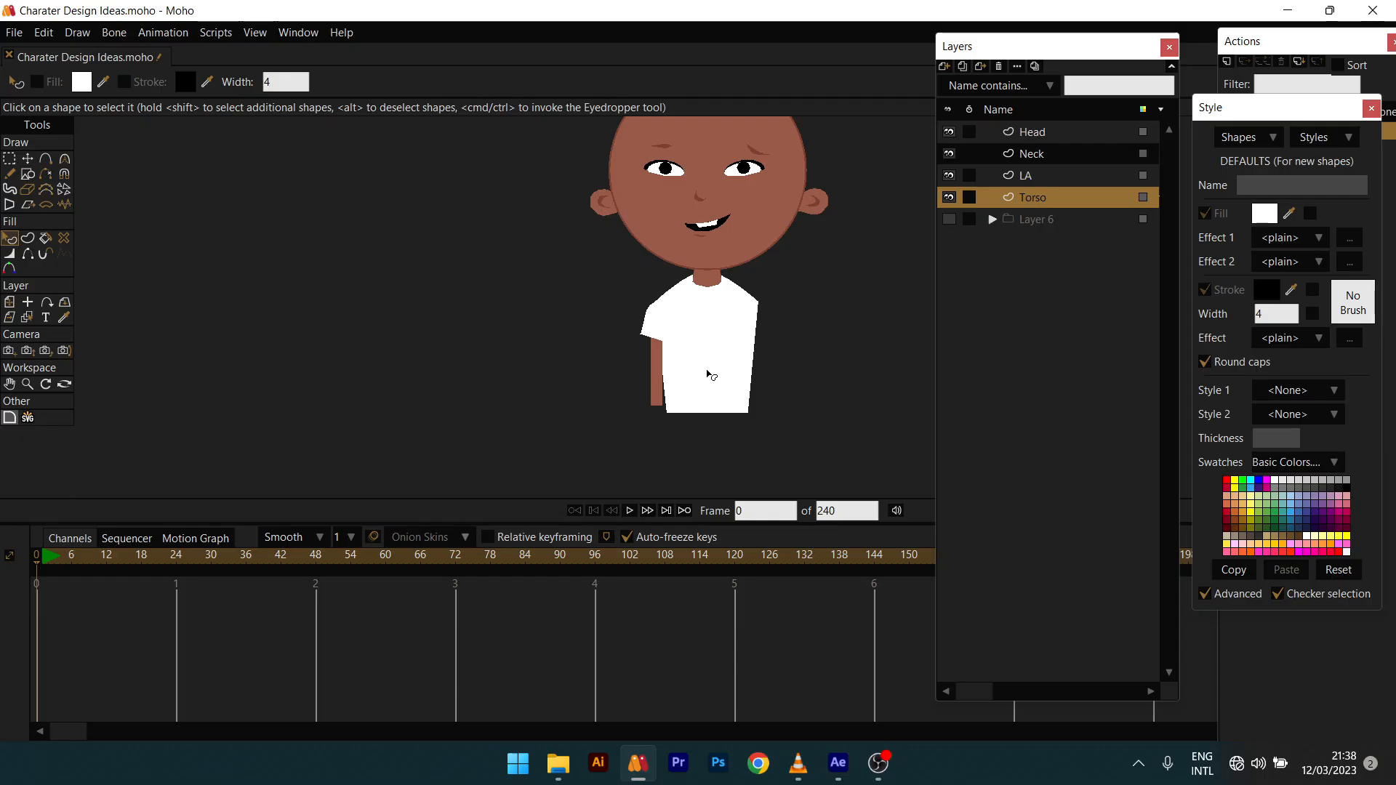
{"action": "scroll", "coordinate": [692, 355], "scroll_direction": "up", "scroll_amount": 3}
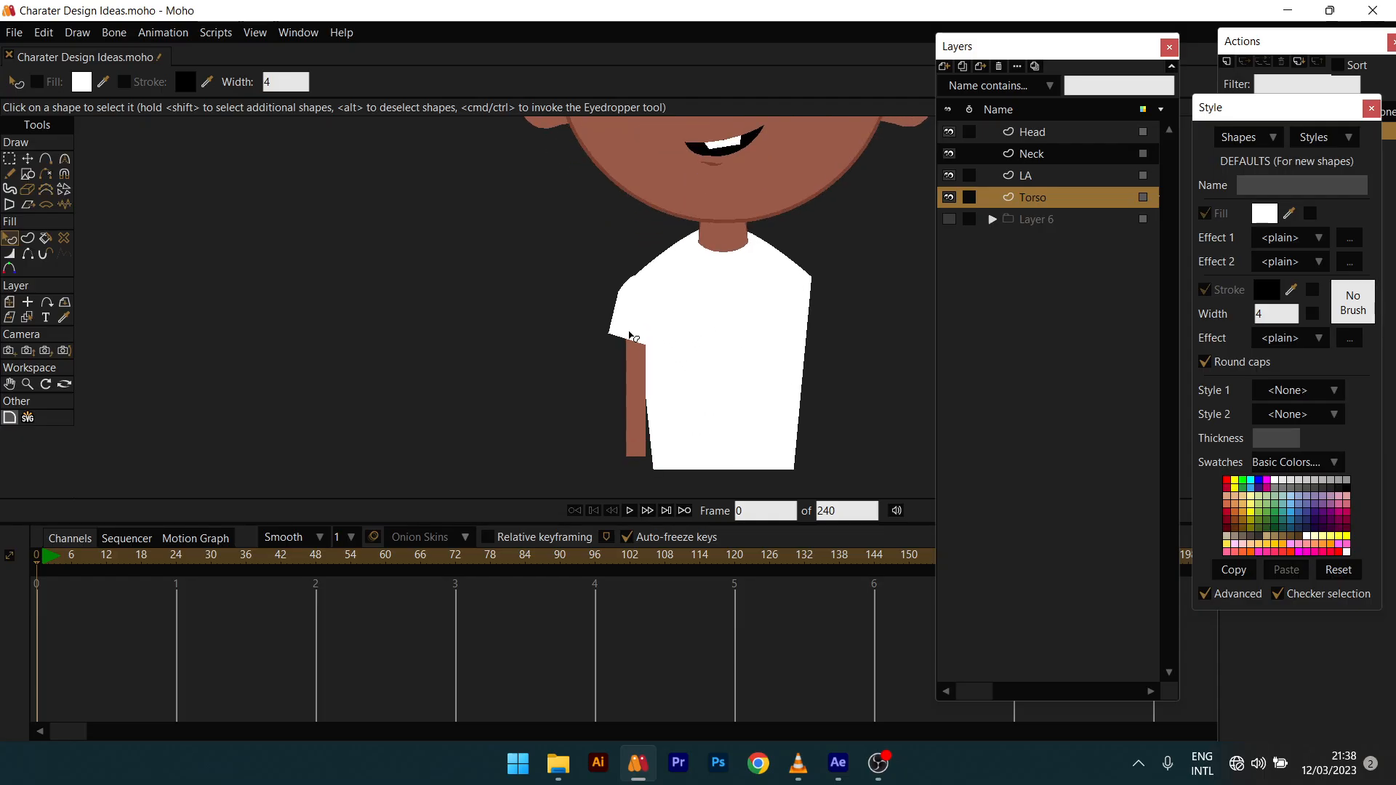
{"action": "right_click", "coordinate": [629, 331], "text": "alt"}
{"action": "key", "text": "t"}
{"action": "scroll", "coordinate": [630, 333], "scroll_direction": "up", "scroll_amount": 3}
{"action": "left_click_drag", "start_coordinate": [577, 311], "coordinate": [607, 349]}
{"action": "left_click_drag", "start_coordinate": [706, 345], "coordinate": [653, 389]}
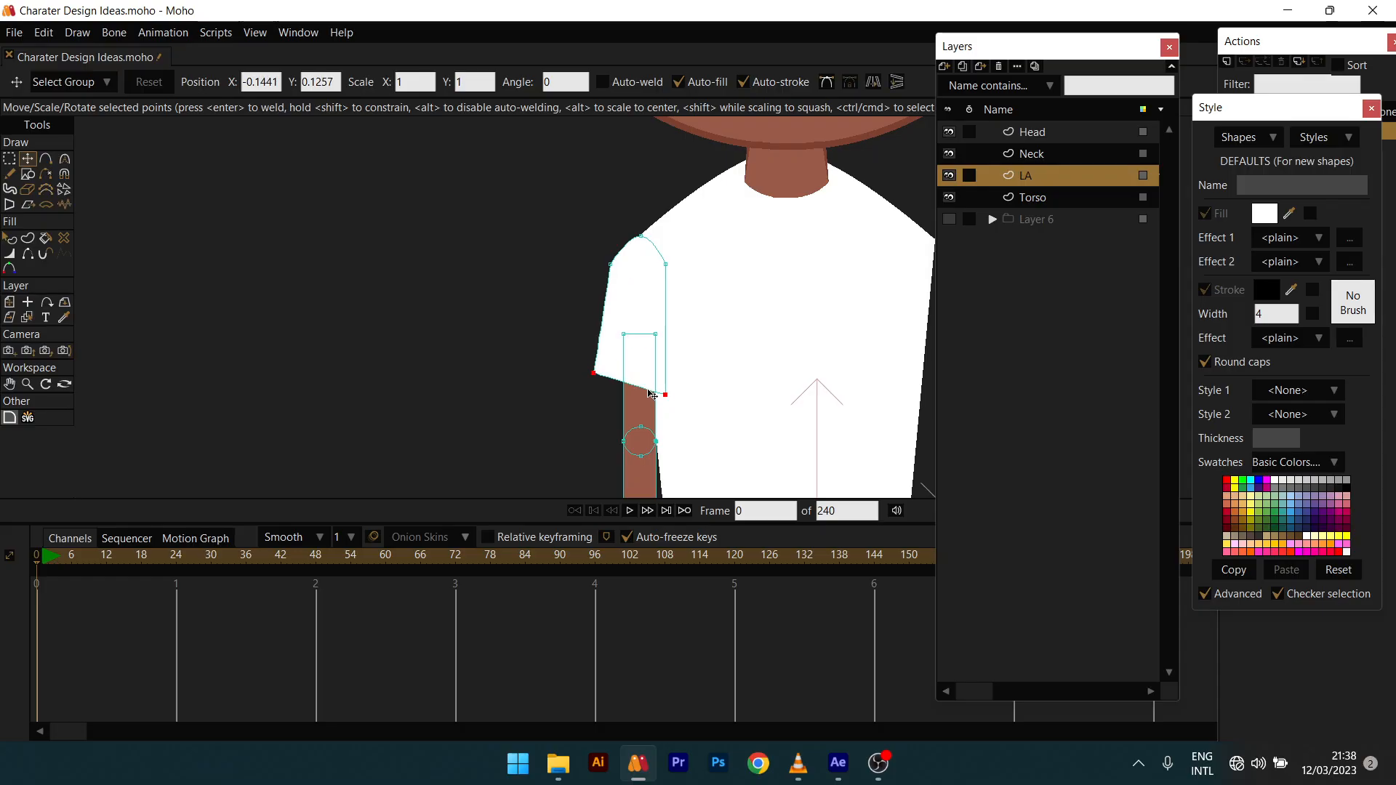
{"action": "key", "text": "q"}
{"action": "scroll", "coordinate": [652, 392], "scroll_direction": "down", "scroll_amount": 3}
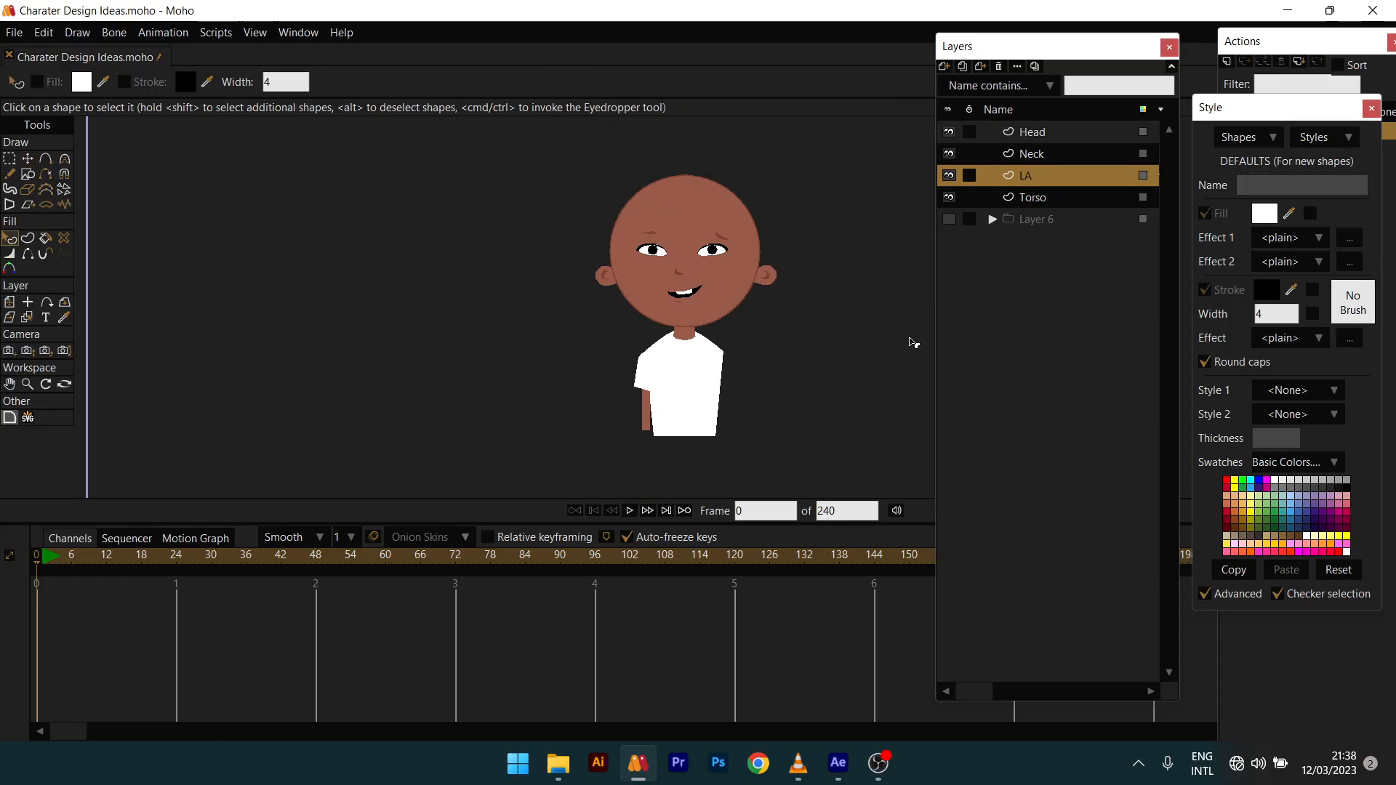
Step: Draw a closed mitten-like hand outline with a thumb below the forearm on the LA layer, using Add Point
{"action": "scroll", "coordinate": [655, 396], "scroll_direction": "up", "scroll_amount": 4}
{"action": "scroll", "coordinate": [658, 396], "scroll_direction": "up", "scroll_amount": 6}
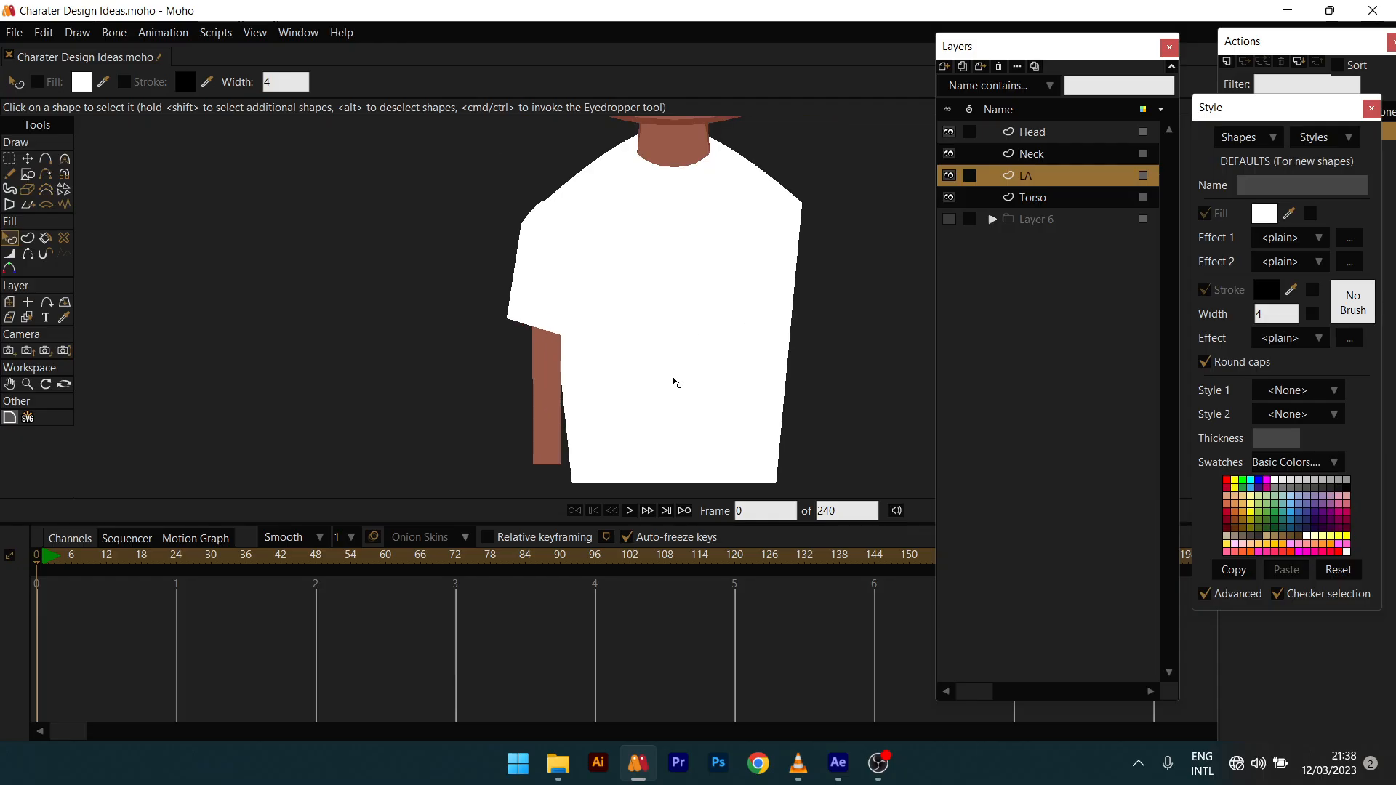
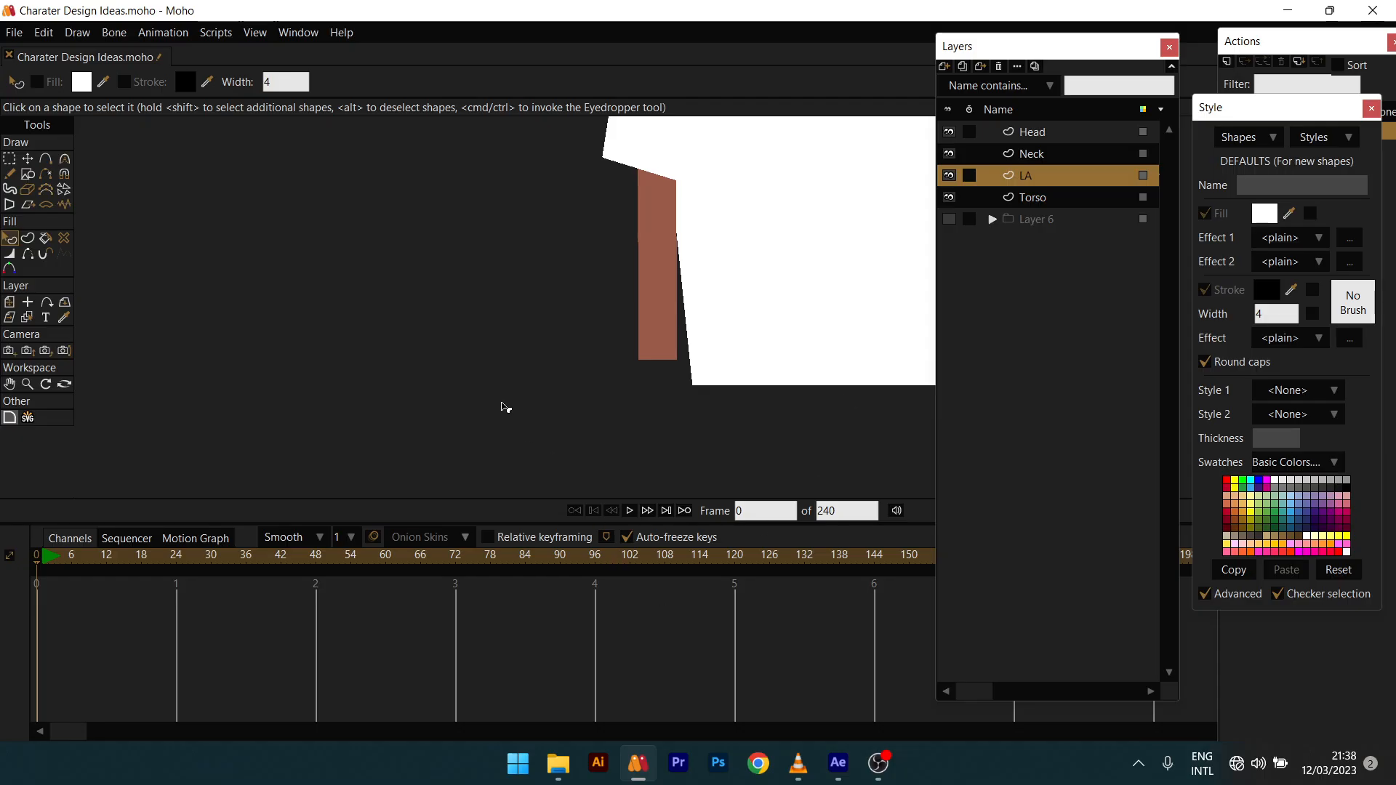
{"action": "scroll", "coordinate": [637, 323], "scroll_direction": "up", "scroll_amount": 3}
{"action": "left_click_drag", "start_coordinate": [635, 327], "coordinate": [365, 265]}
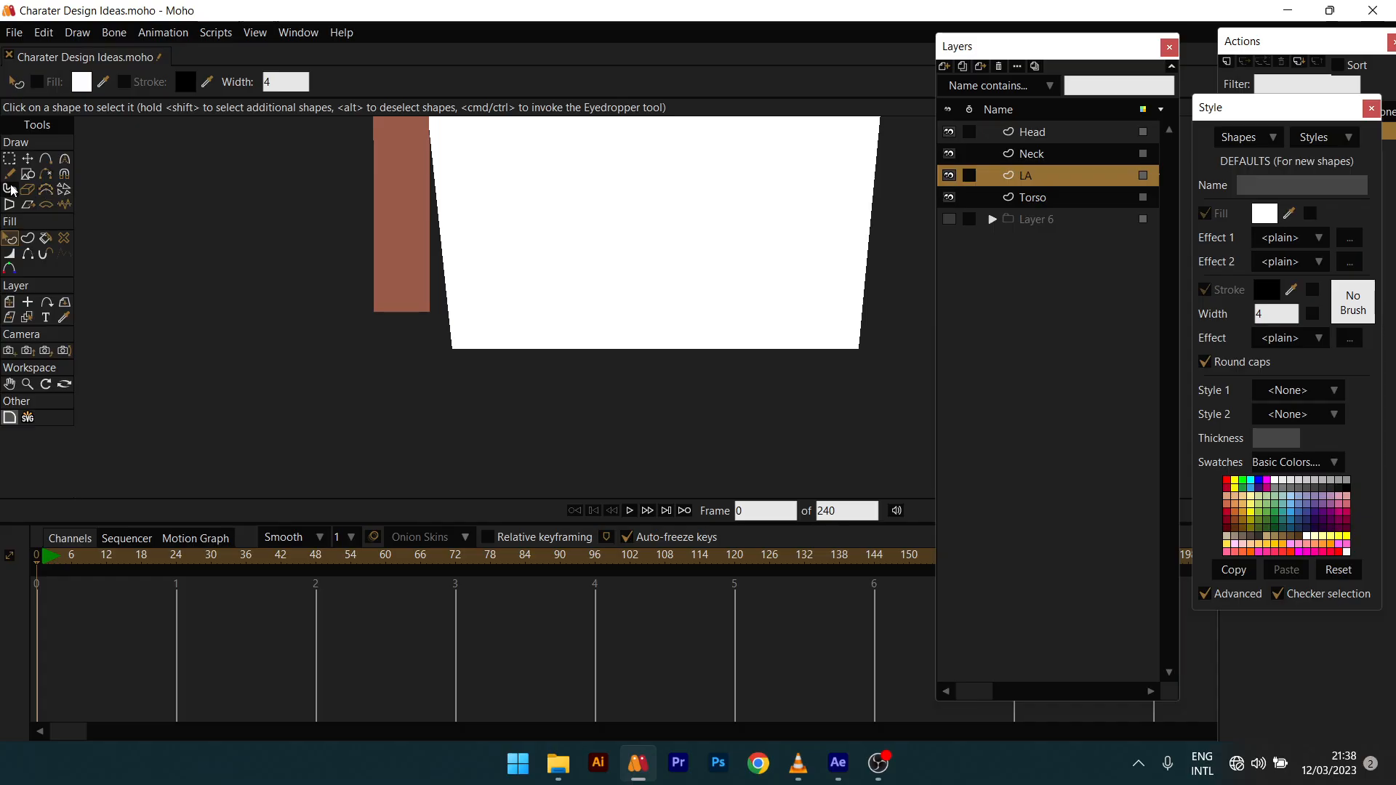
{"action": "left_click", "coordinate": [46, 158]}
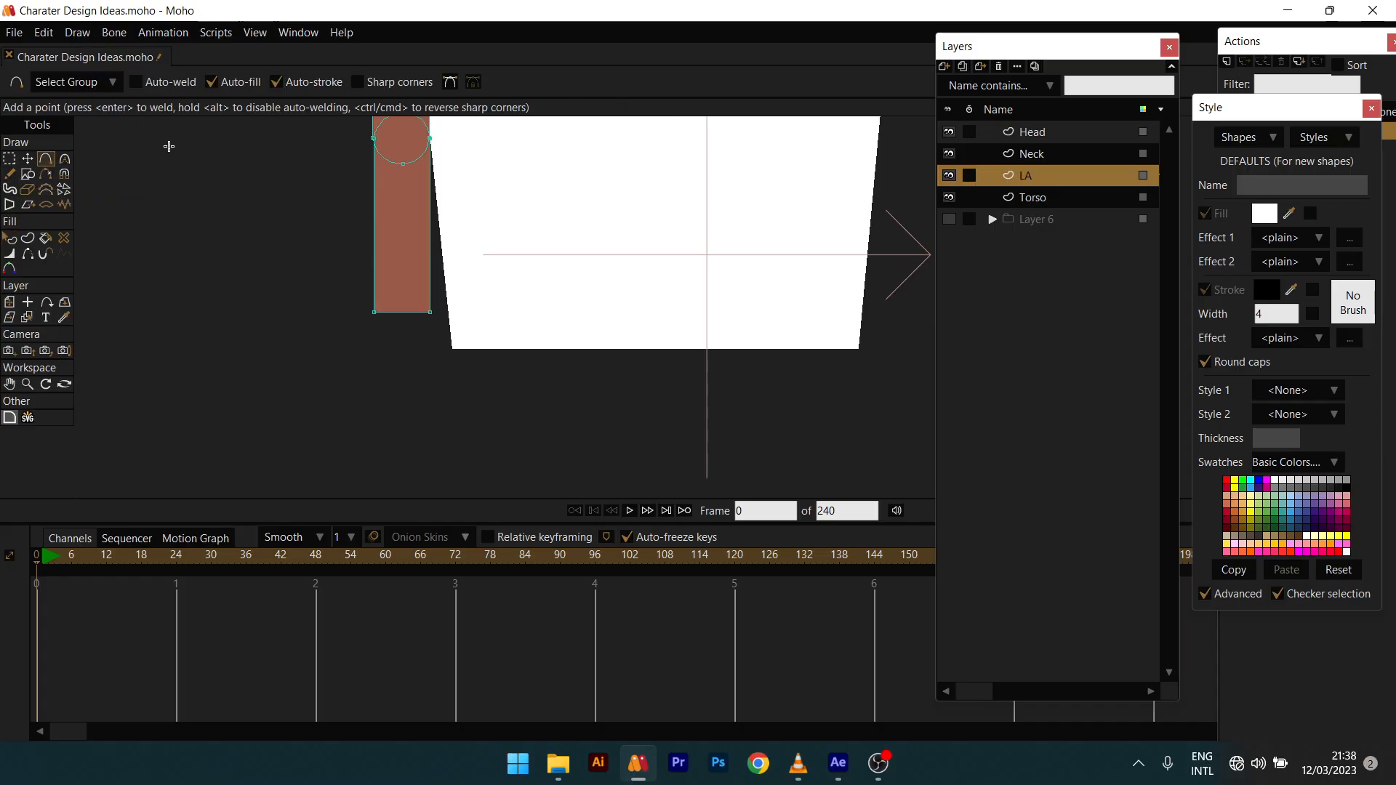
{"action": "scroll", "coordinate": [437, 265], "scroll_direction": "up", "scroll_amount": 3}
{"action": "scroll", "coordinate": [405, 343], "scroll_direction": "up", "scroll_amount": 3}
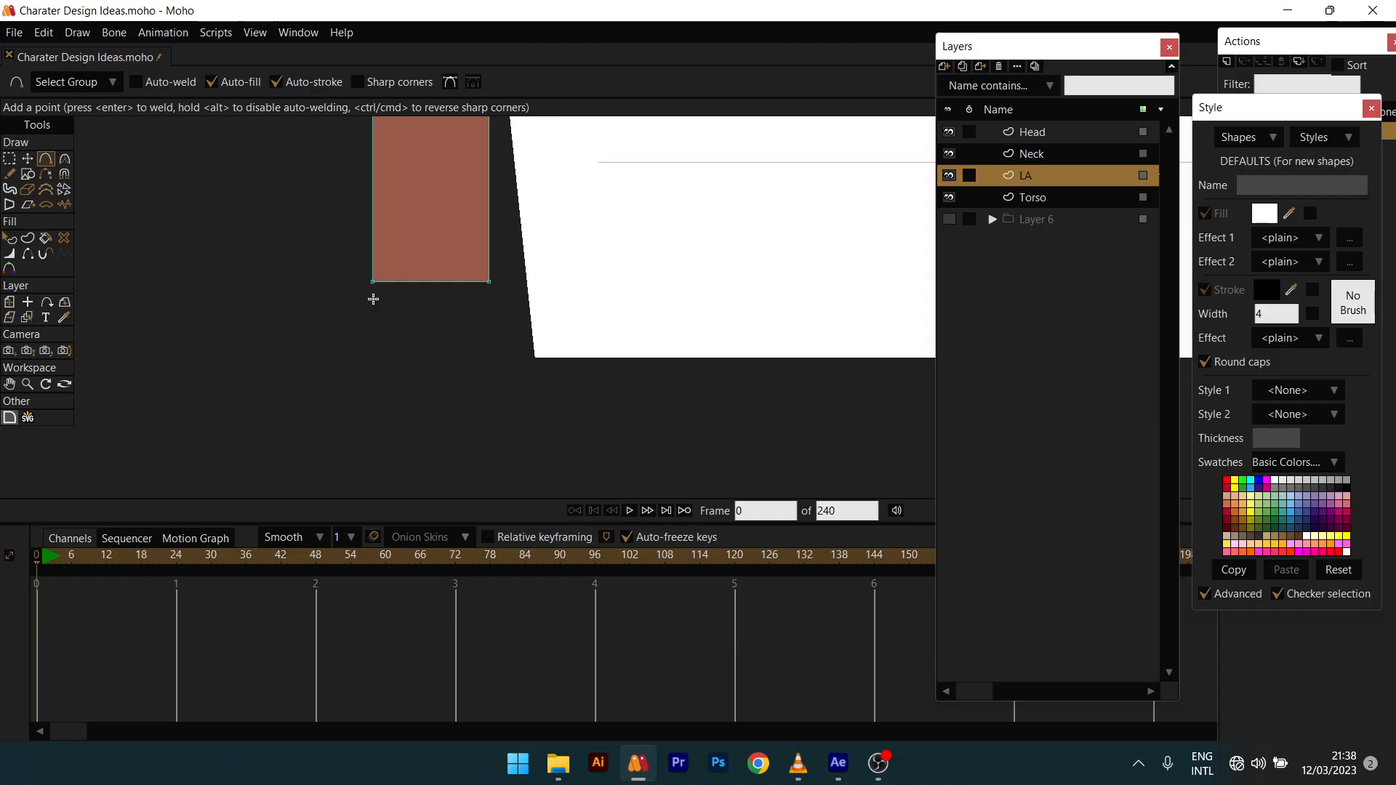
{"action": "left_click_drag", "start_coordinate": [376, 325], "coordinate": [377, 364]}
{"action": "left_click", "coordinate": [459, 406]}
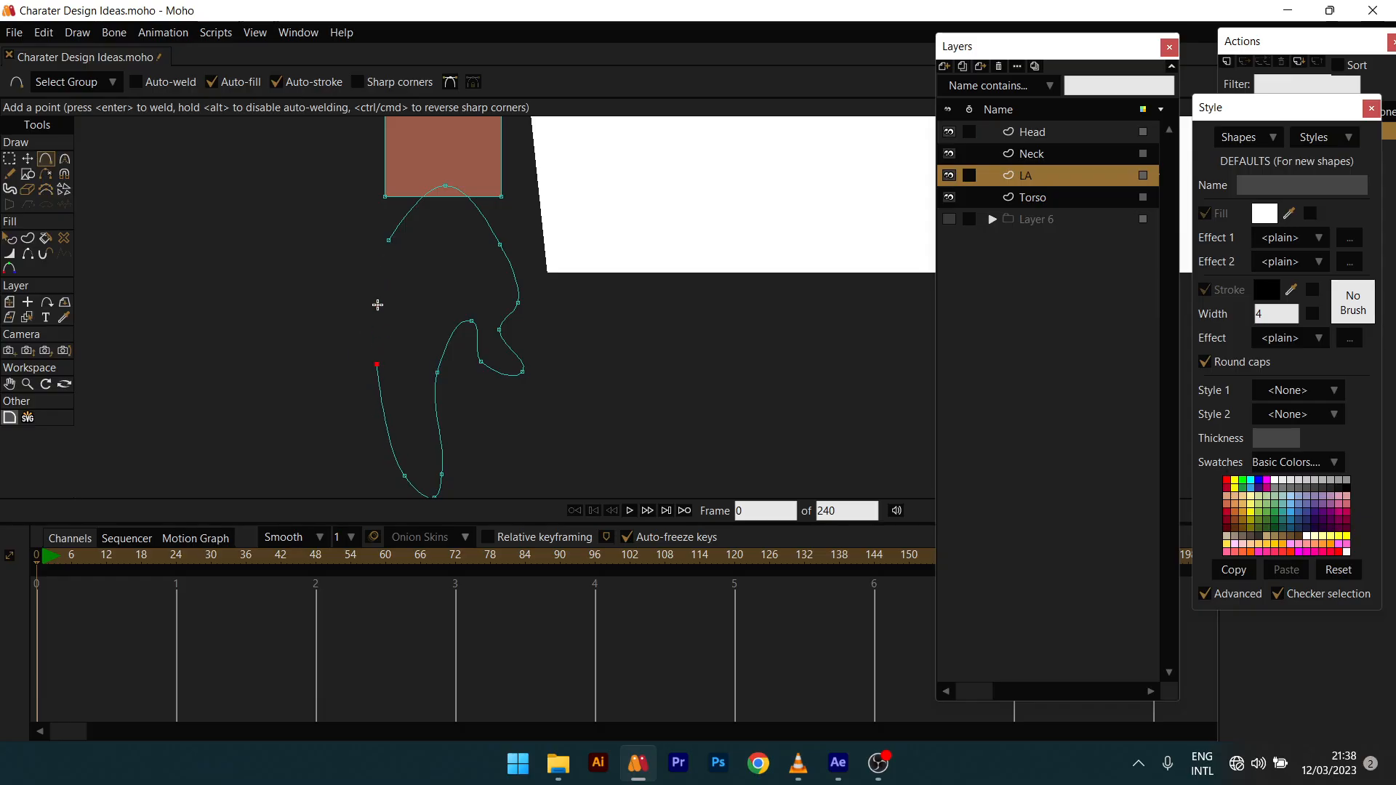
{"action": "left_click_drag", "start_coordinate": [378, 305], "coordinate": [385, 241]}
{"action": "key", "text": "Return"}
Step: Fill the new hand shape with the brown skin colour sampled from the forearm
{"action": "mouse_move", "coordinate": [451, 328]}
{"action": "left_mouse_down"}
{"action": "mouse_move", "coordinate": [422, 255]}
{"action": "mouse_move", "coordinate": [434, 315]}
{"action": "left_mouse_up"}
{"action": "scroll", "coordinate": [435, 316], "scroll_direction": "up", "scroll_amount": 2}
{"action": "key", "text": "q"}
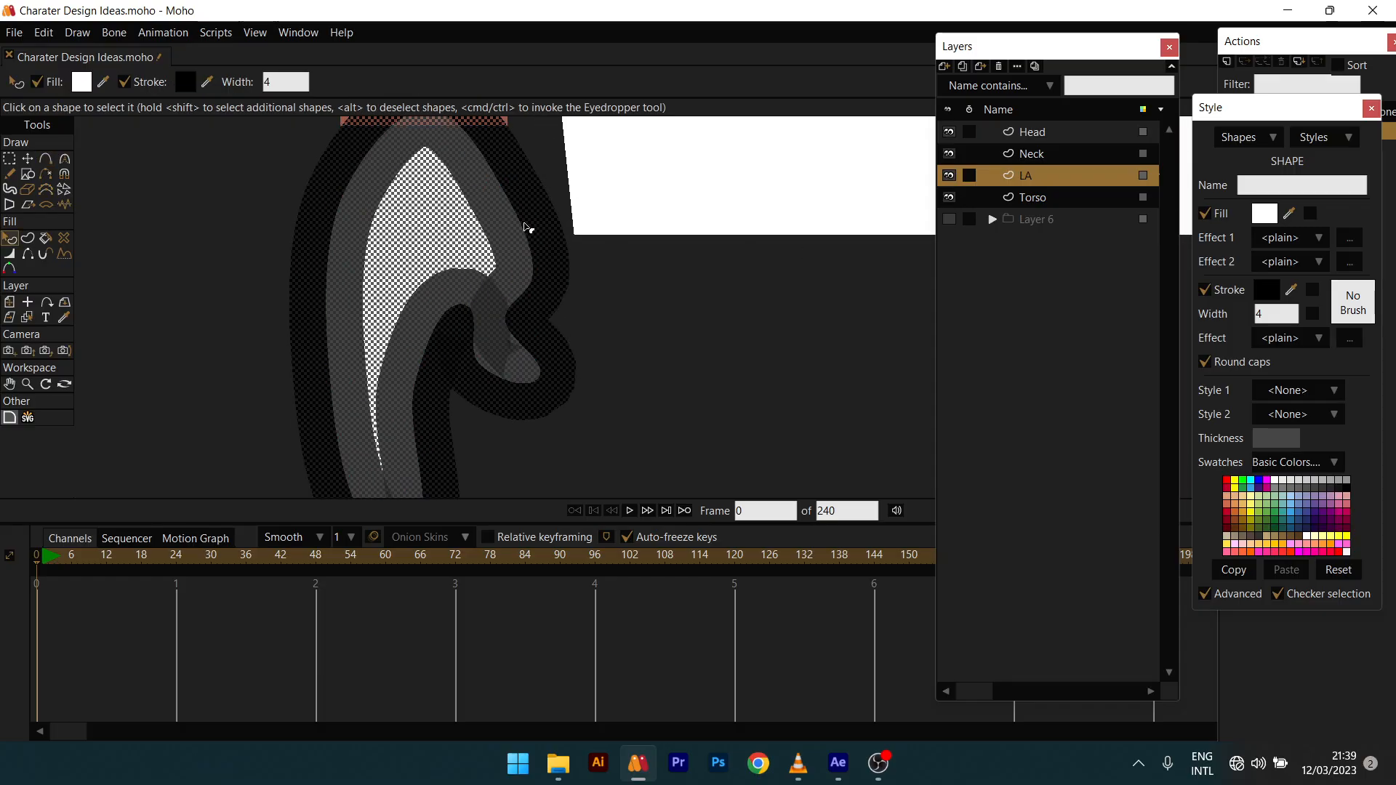
{"action": "left_click_drag", "start_coordinate": [528, 227], "coordinate": [673, 397]}
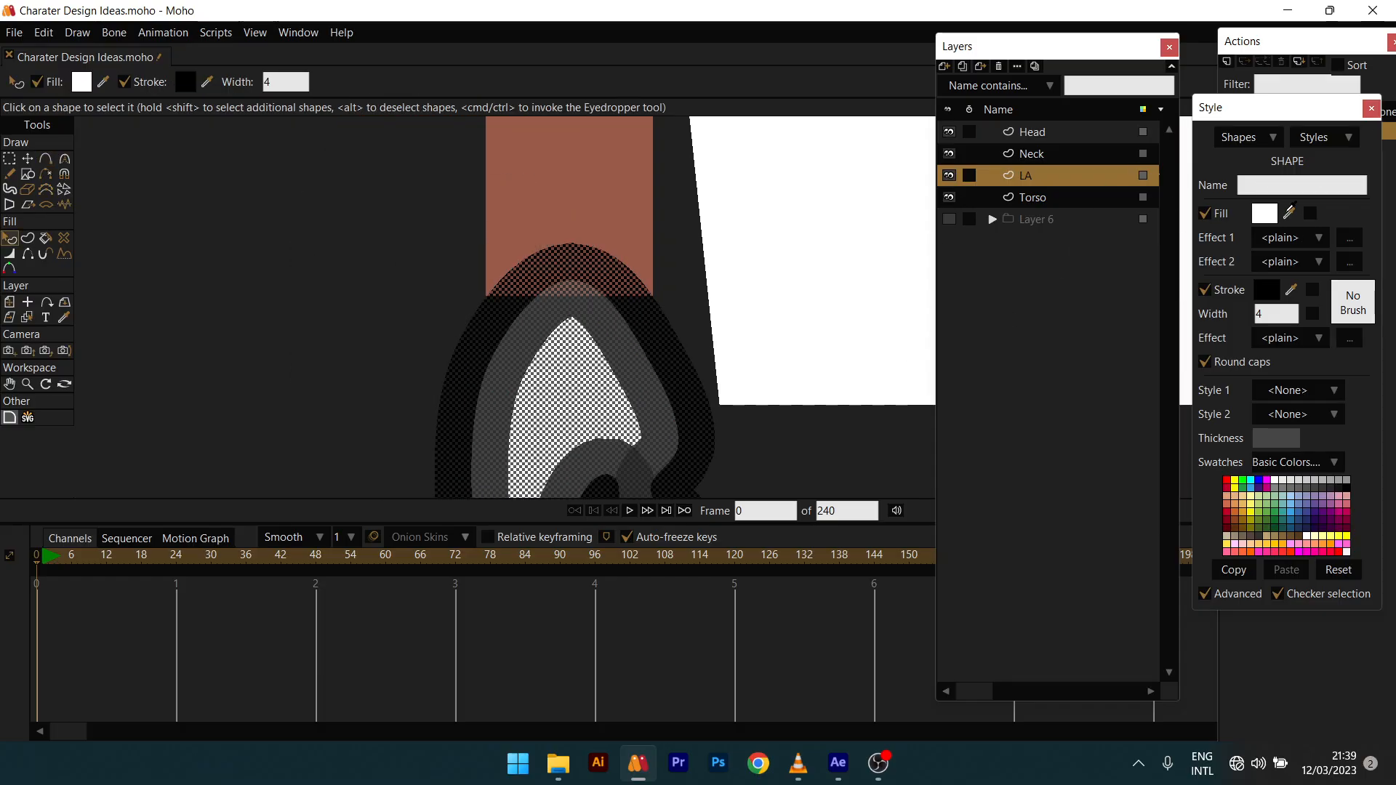
{"action": "left_click", "coordinate": [1290, 212]}
{"action": "left_click", "coordinate": [509, 200]}
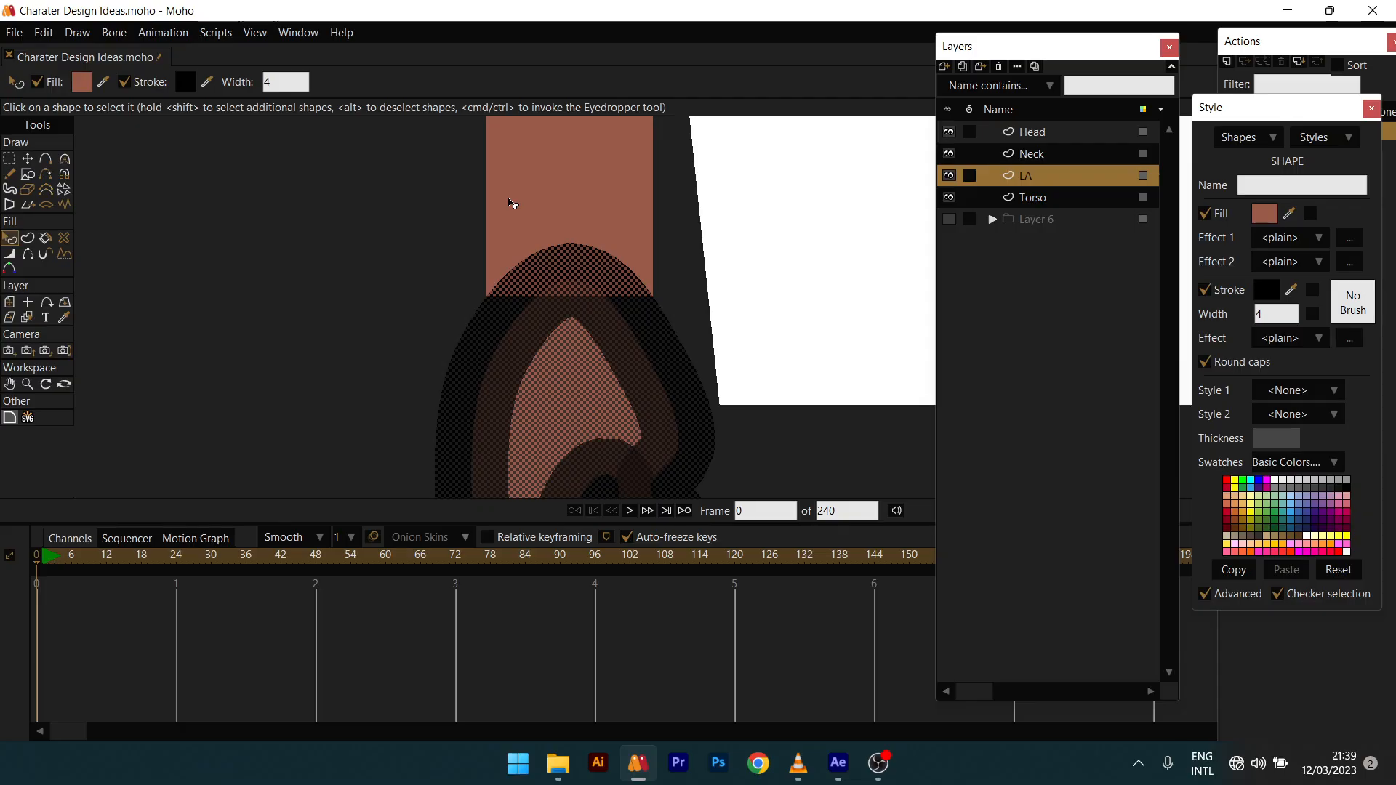
Step: Thin the hand shape's outline to a stroke width of 1
{"action": "scroll", "coordinate": [509, 199], "scroll_direction": "down", "scroll_amount": 2}
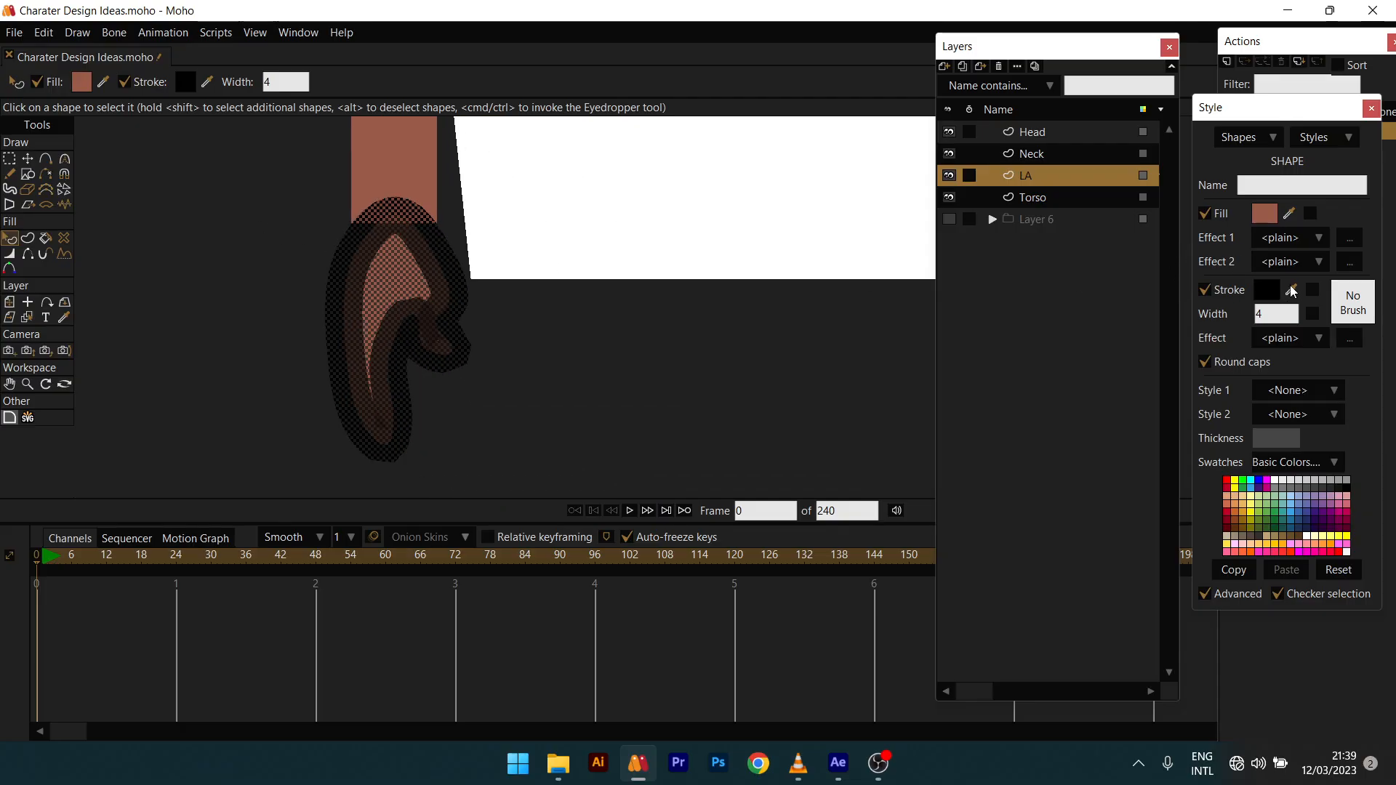
{"action": "double_click", "coordinate": [1276, 313]}
{"action": "type", "text": "2"}
{"action": "key", "text": "Return"}
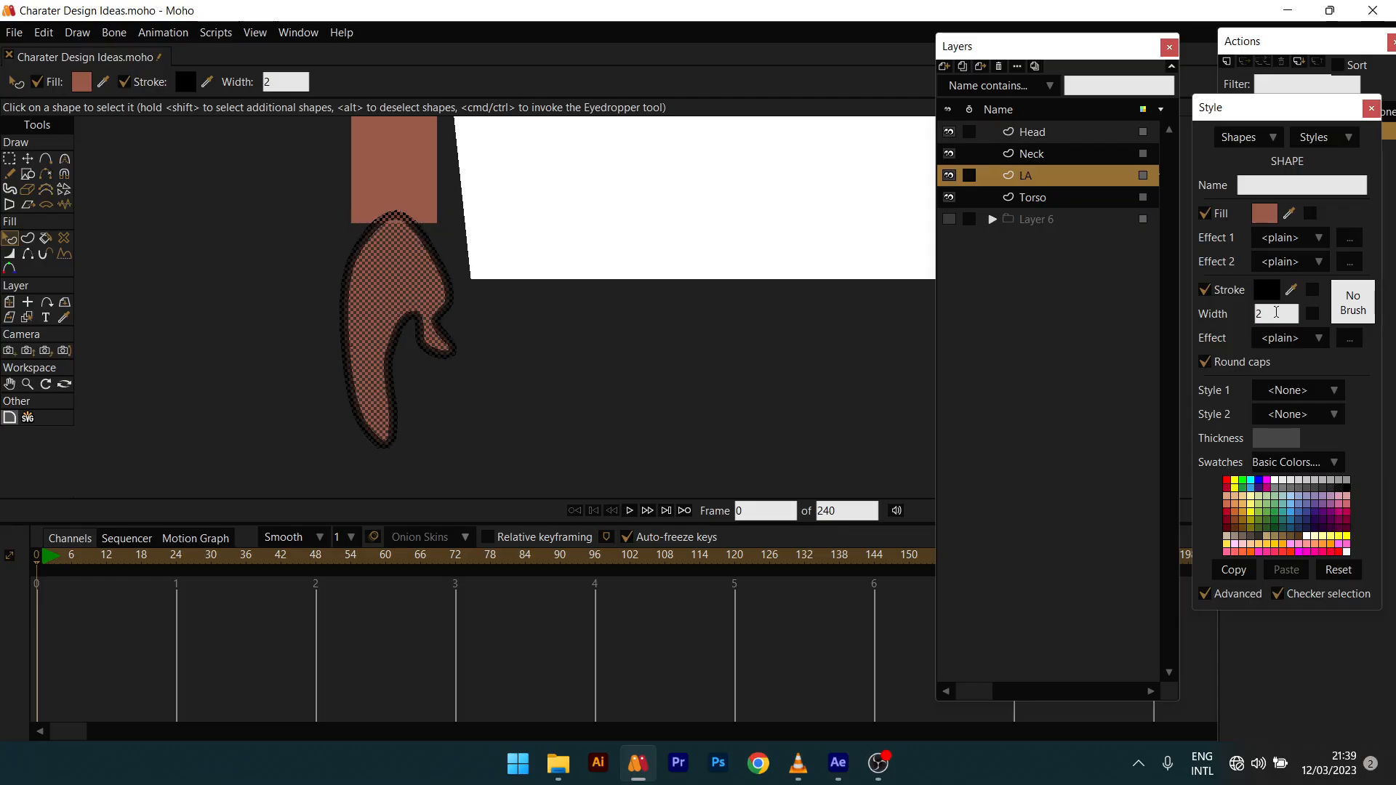
{"action": "scroll", "coordinate": [1277, 312], "scroll_direction": "down", "scroll_amount": 2}
{"action": "scroll", "coordinate": [1276, 312], "scroll_direction": "up", "scroll_amount": 1}
{"action": "left_click_drag", "start_coordinate": [467, 415], "coordinate": [519, 464]}
{"action": "scroll", "coordinate": [429, 284], "scroll_direction": "up", "scroll_amount": 2}
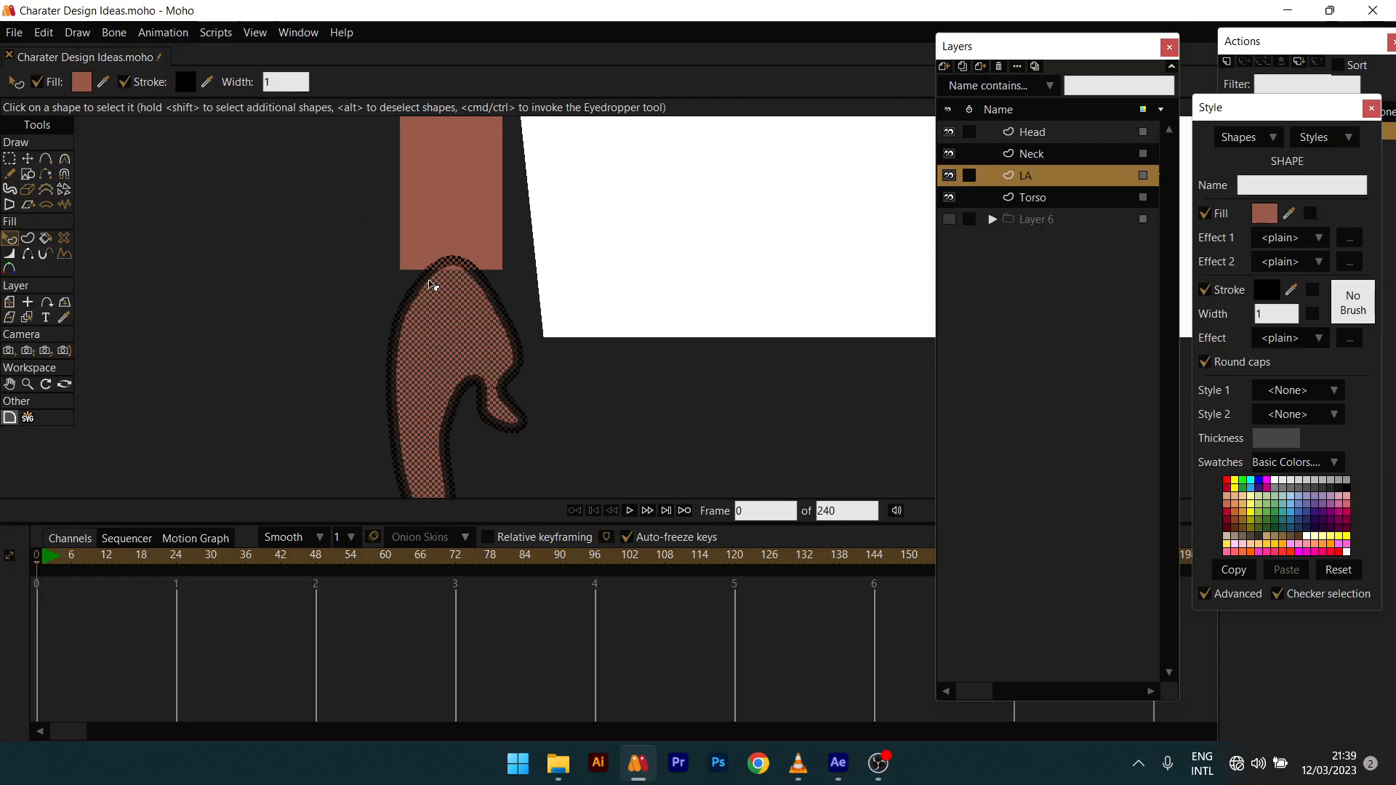
{"action": "scroll", "coordinate": [432, 284], "scroll_direction": "up", "scroll_amount": 1}
{"action": "scroll", "coordinate": [473, 255], "scroll_direction": "up", "scroll_amount": 2}
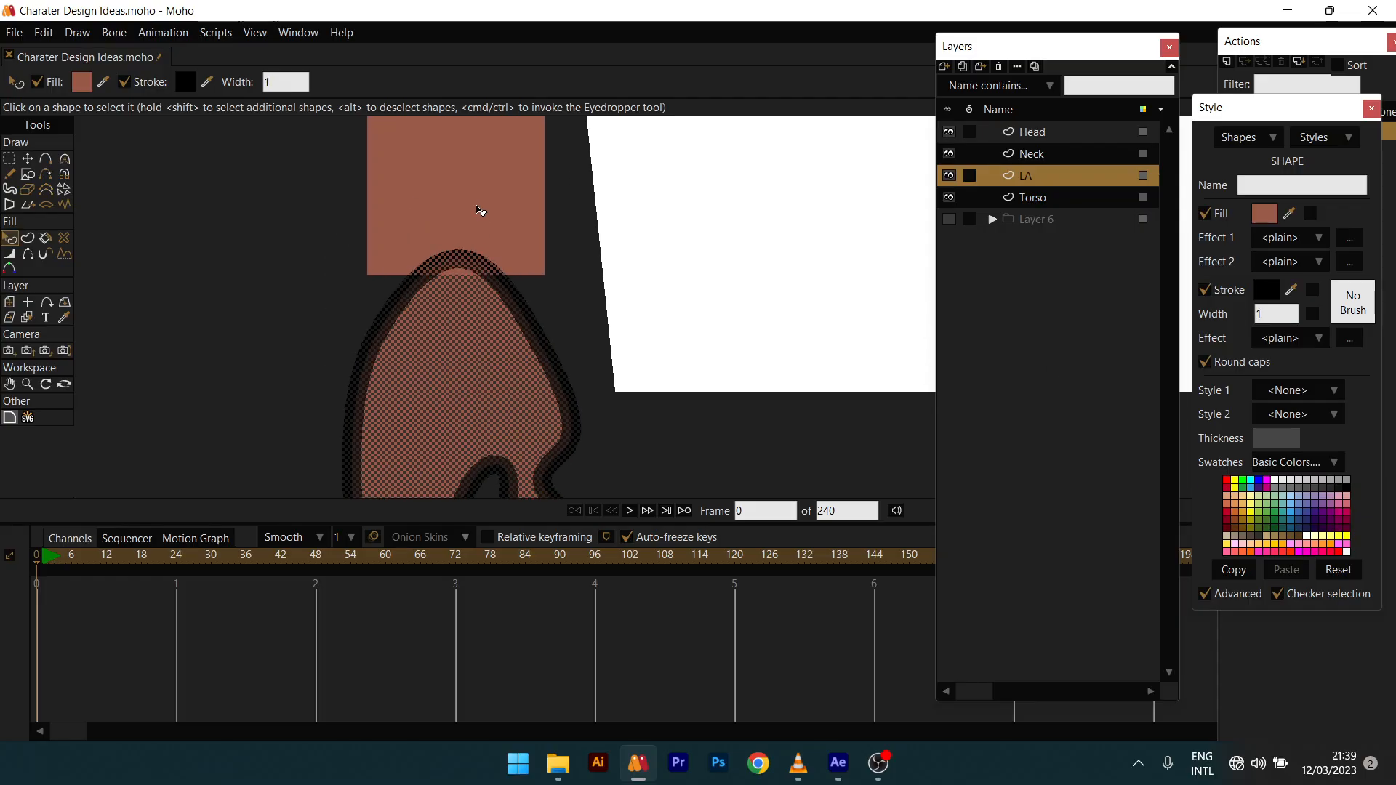
Step: Add a point at the middle of the forearm's lower edge and pull it down into a rounded wrist over the hand
{"action": "key", "text": "a"}
{"action": "scroll", "coordinate": [452, 303], "scroll_direction": "up", "scroll_amount": 2}
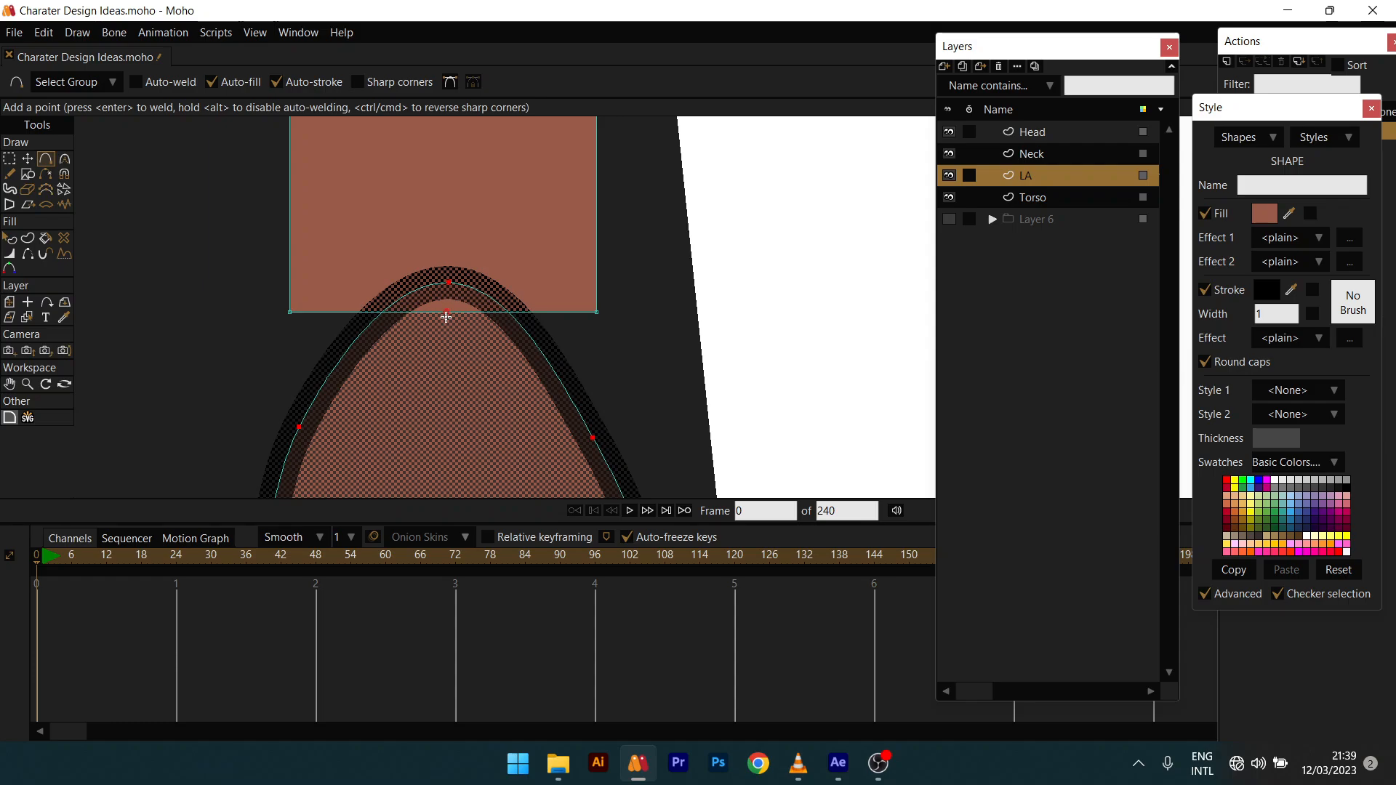
{"action": "left_click_drag", "start_coordinate": [448, 314], "coordinate": [455, 490]}
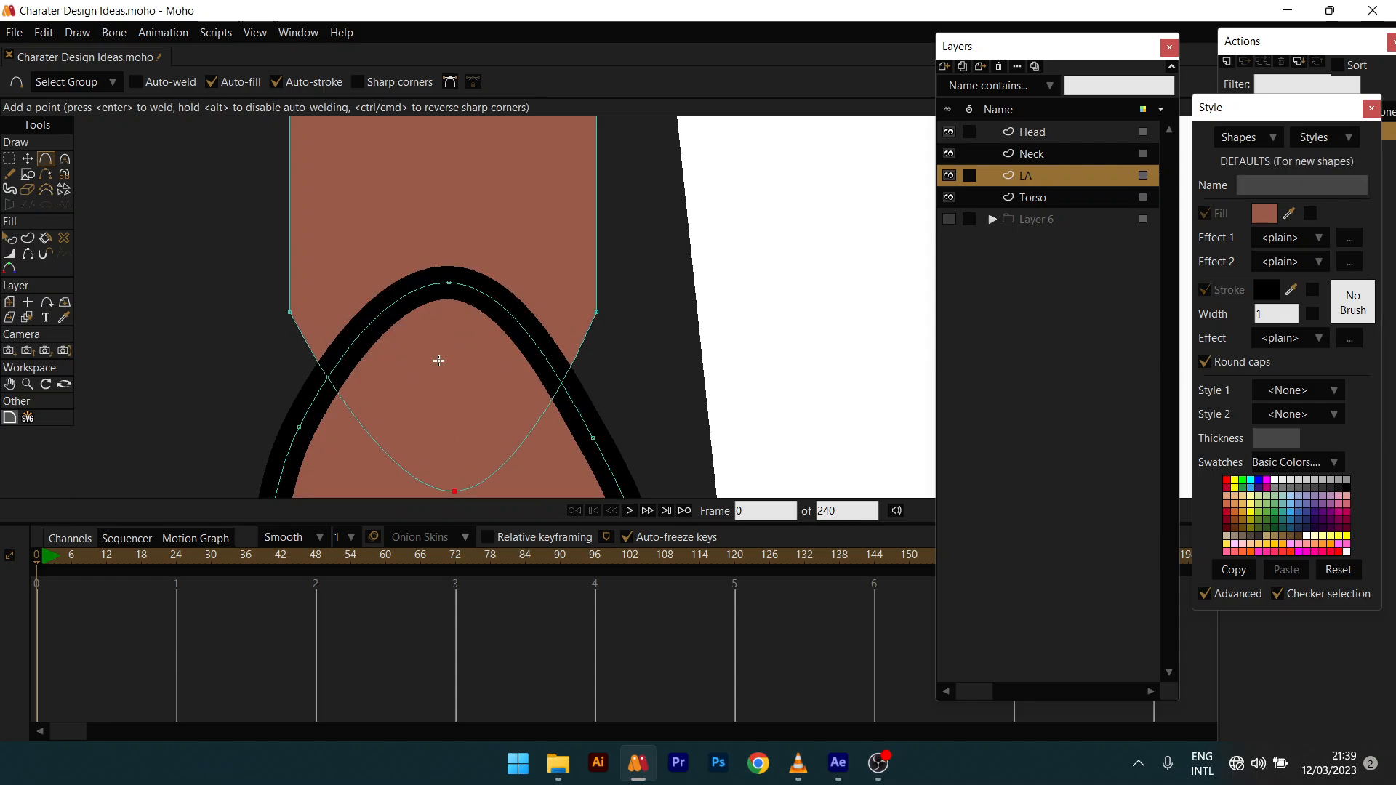
{"action": "scroll", "coordinate": [440, 361], "scroll_direction": "down", "scroll_amount": 2}
{"action": "left_click_drag", "start_coordinate": [435, 206], "coordinate": [435, 202]}
Step: Recolour the hand shape's stroke with the dark brown sampled from the head's outline
{"action": "key", "text": "q"}
{"action": "left_click", "coordinate": [439, 285]}
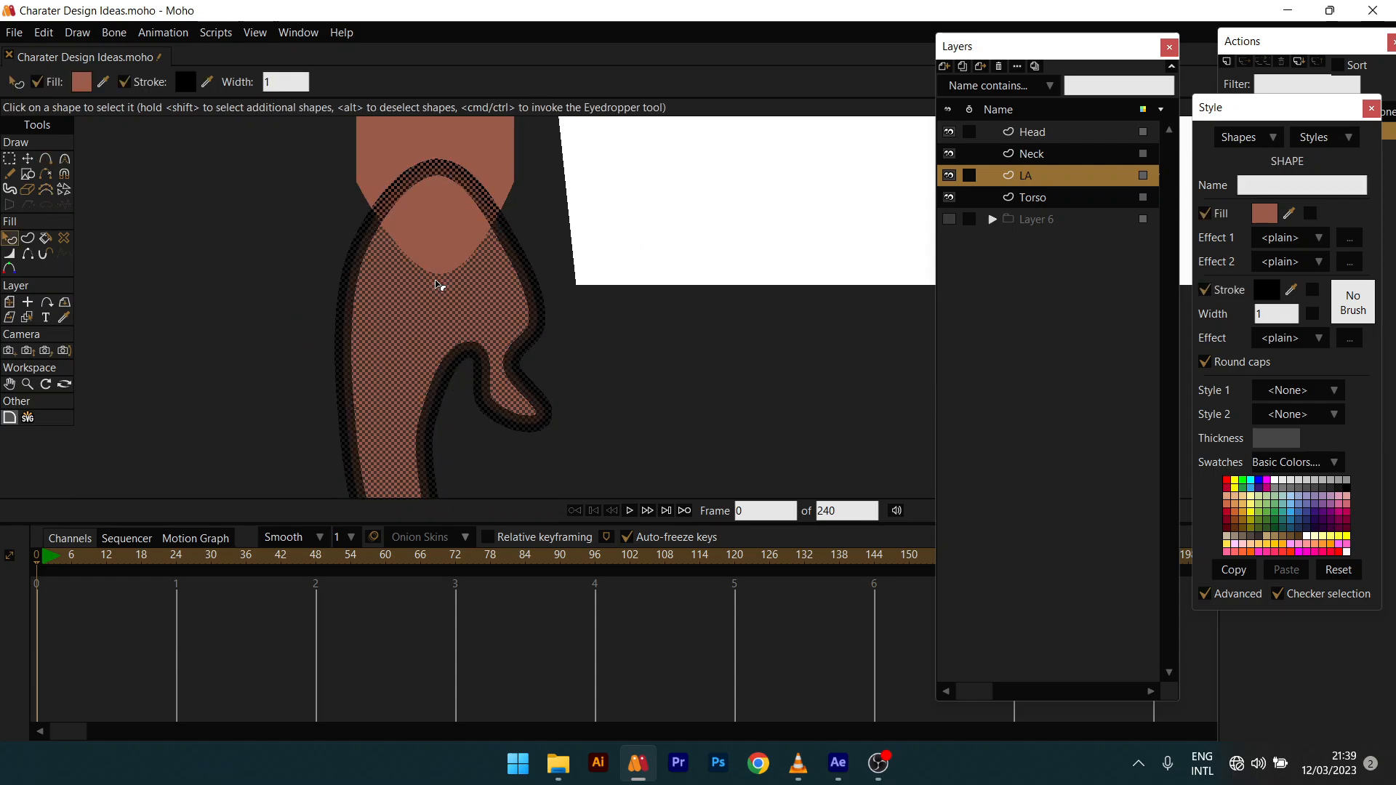
{"action": "scroll", "coordinate": [439, 284], "scroll_direction": "down", "scroll_amount": 4}
{"action": "scroll", "coordinate": [482, 417], "scroll_direction": "up", "scroll_amount": 6}
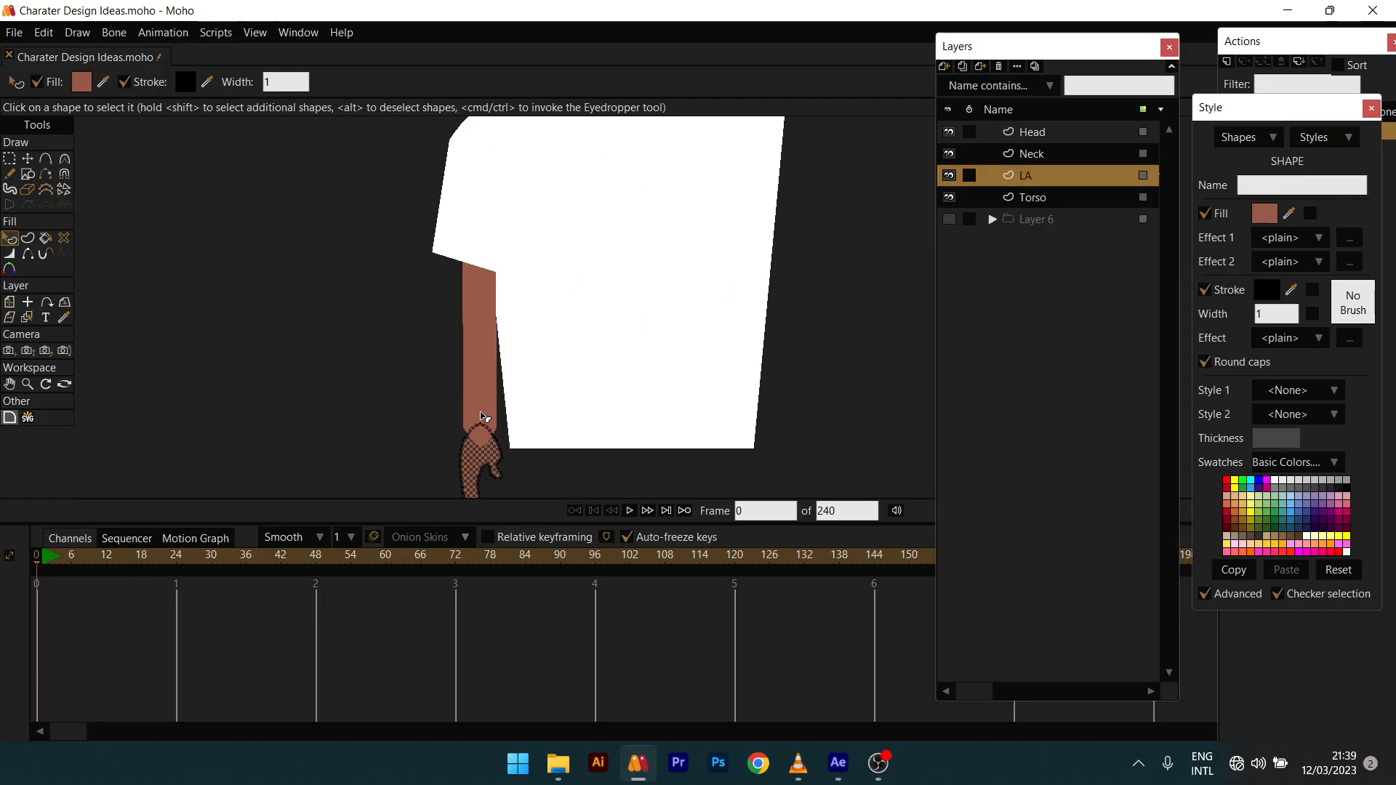
{"action": "left_click_drag", "start_coordinate": [512, 155], "coordinate": [451, 414]}
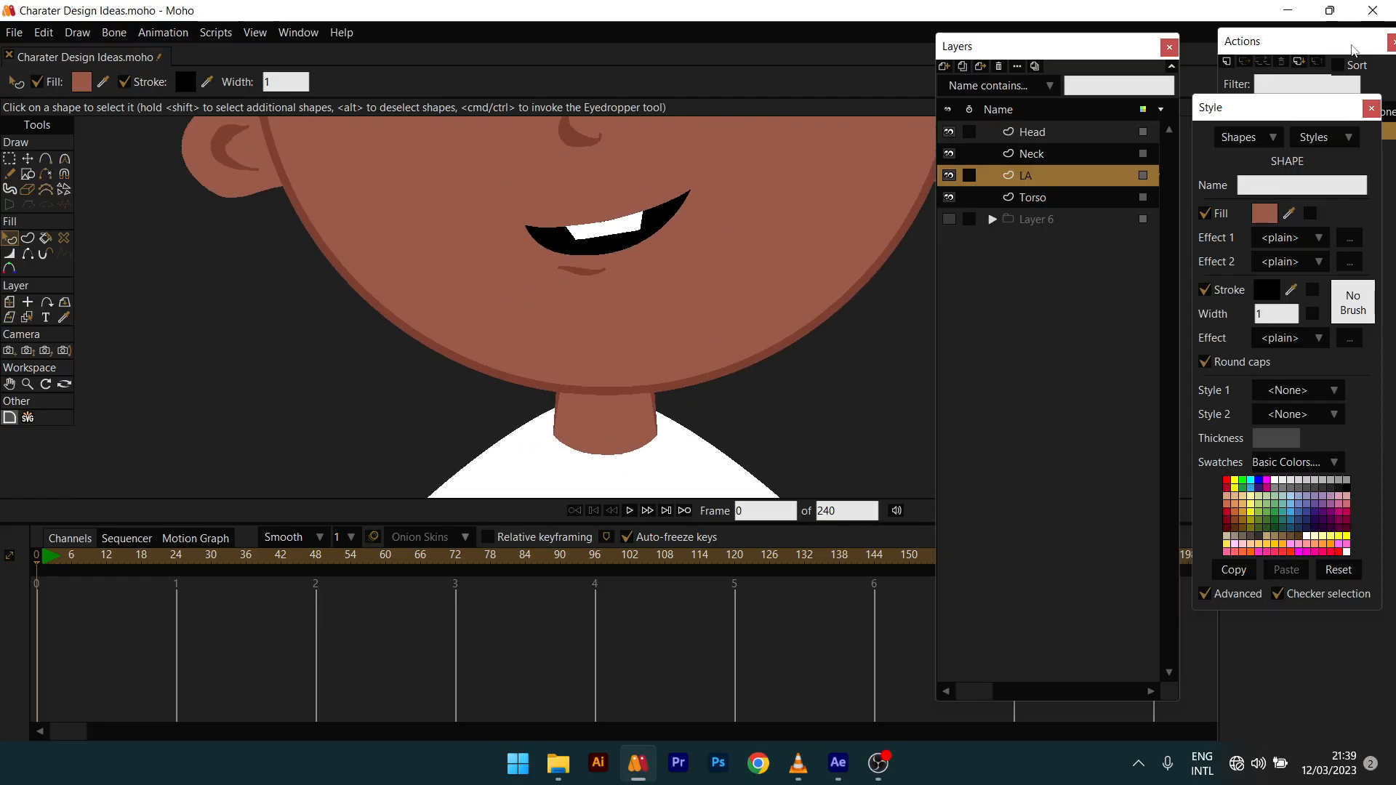
{"action": "left_click_drag", "start_coordinate": [617, 321], "coordinate": [675, 5]}
{"action": "left_click_drag", "start_coordinate": [590, 458], "coordinate": [557, 166]}
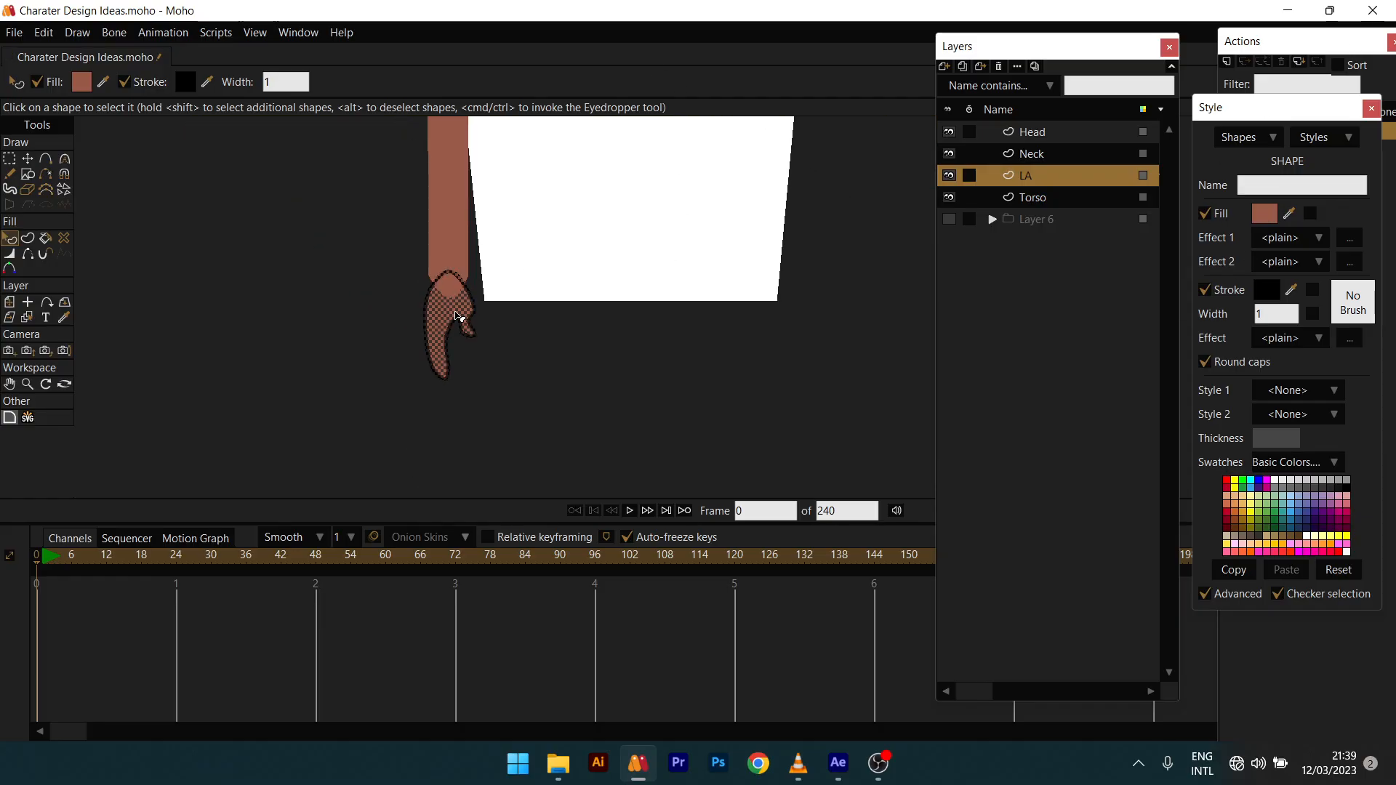
{"action": "left_click_drag", "start_coordinate": [539, 323], "coordinate": [539, 390]}
{"action": "left_click_drag", "start_coordinate": [620, 185], "coordinate": [629, 493]}
{"action": "left_click_drag", "start_coordinate": [705, 208], "coordinate": [710, 439]}
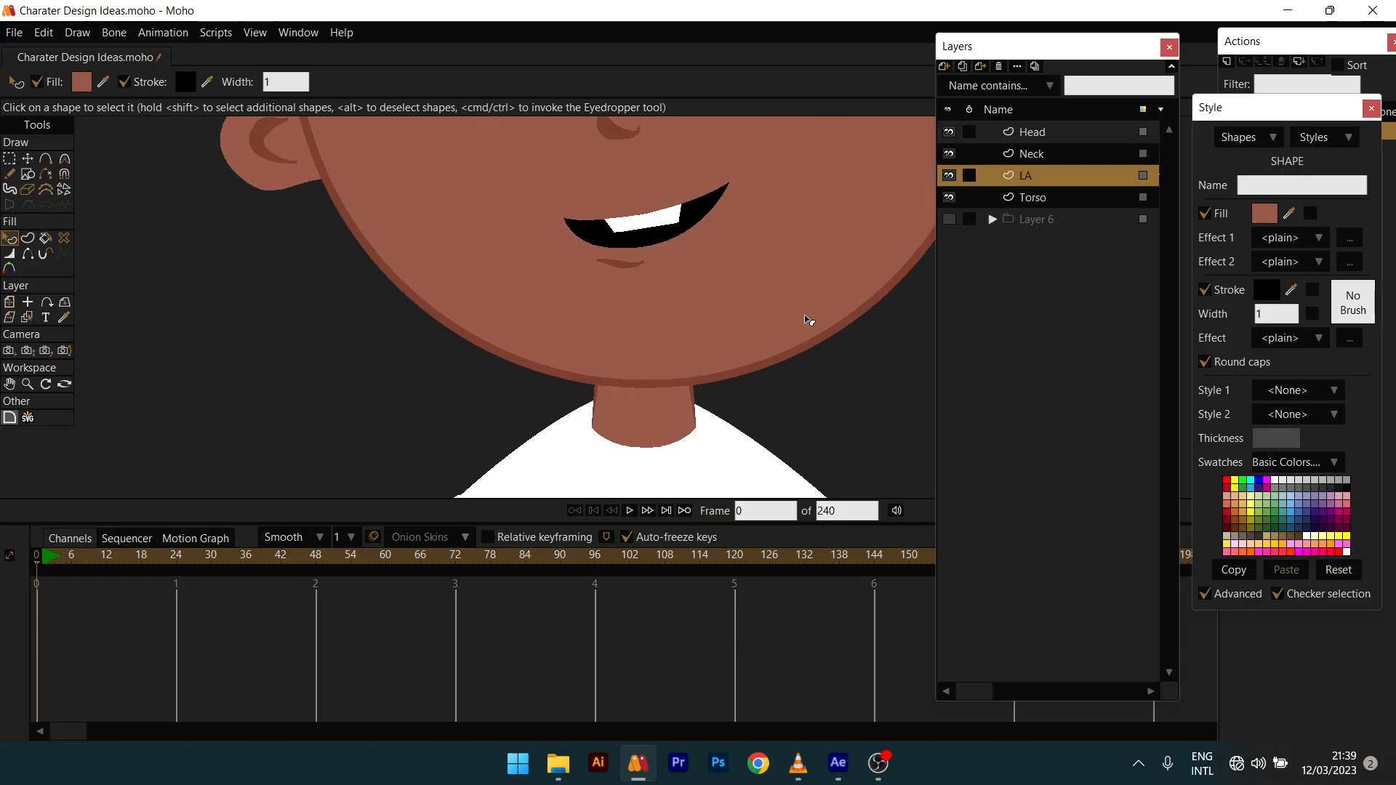
{"action": "scroll", "coordinate": [810, 321], "scroll_direction": "up", "scroll_amount": 2}
{"action": "left_click", "coordinate": [1293, 290]}
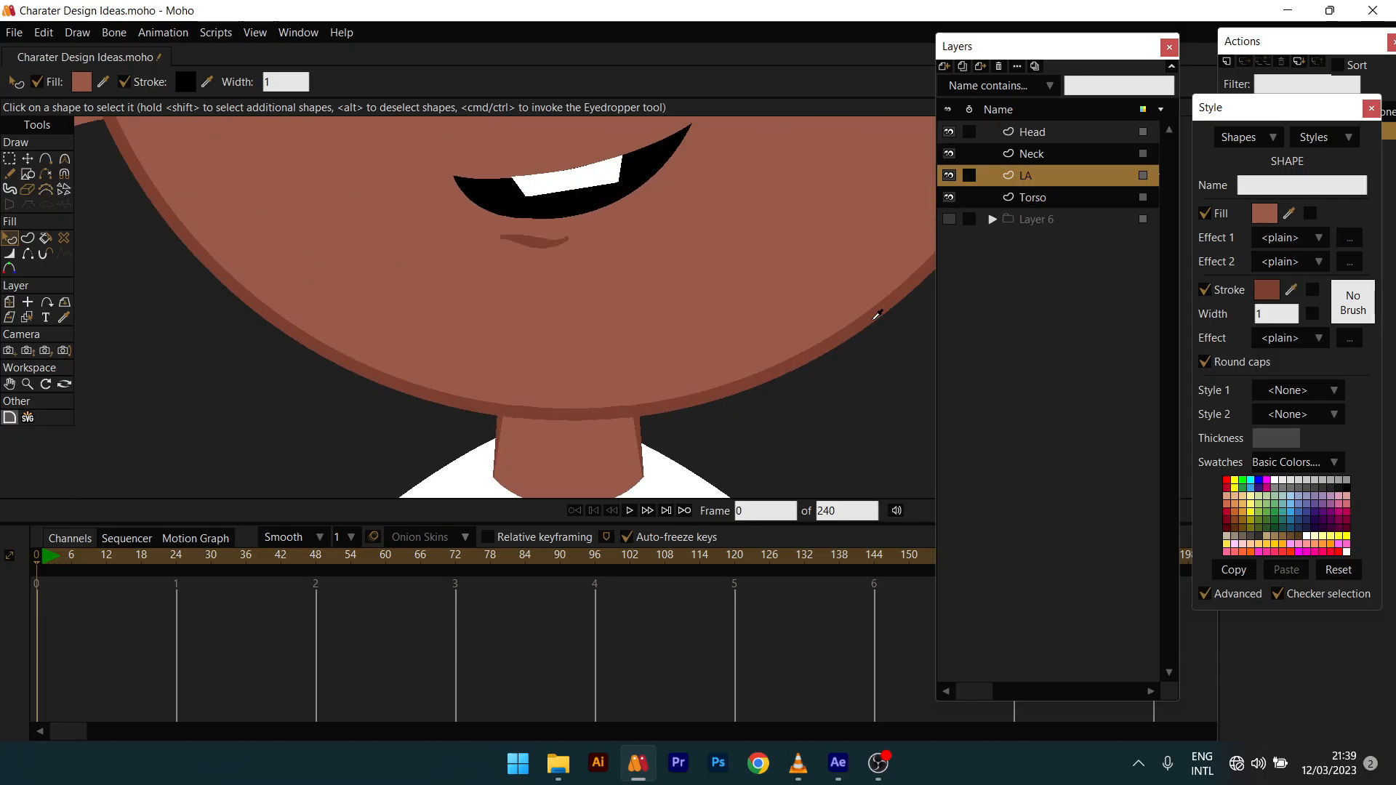
{"action": "scroll", "coordinate": [869, 324], "scroll_direction": "down", "scroll_amount": 7}
{"action": "left_click_drag", "start_coordinate": [865, 325], "coordinate": [618, 120]}
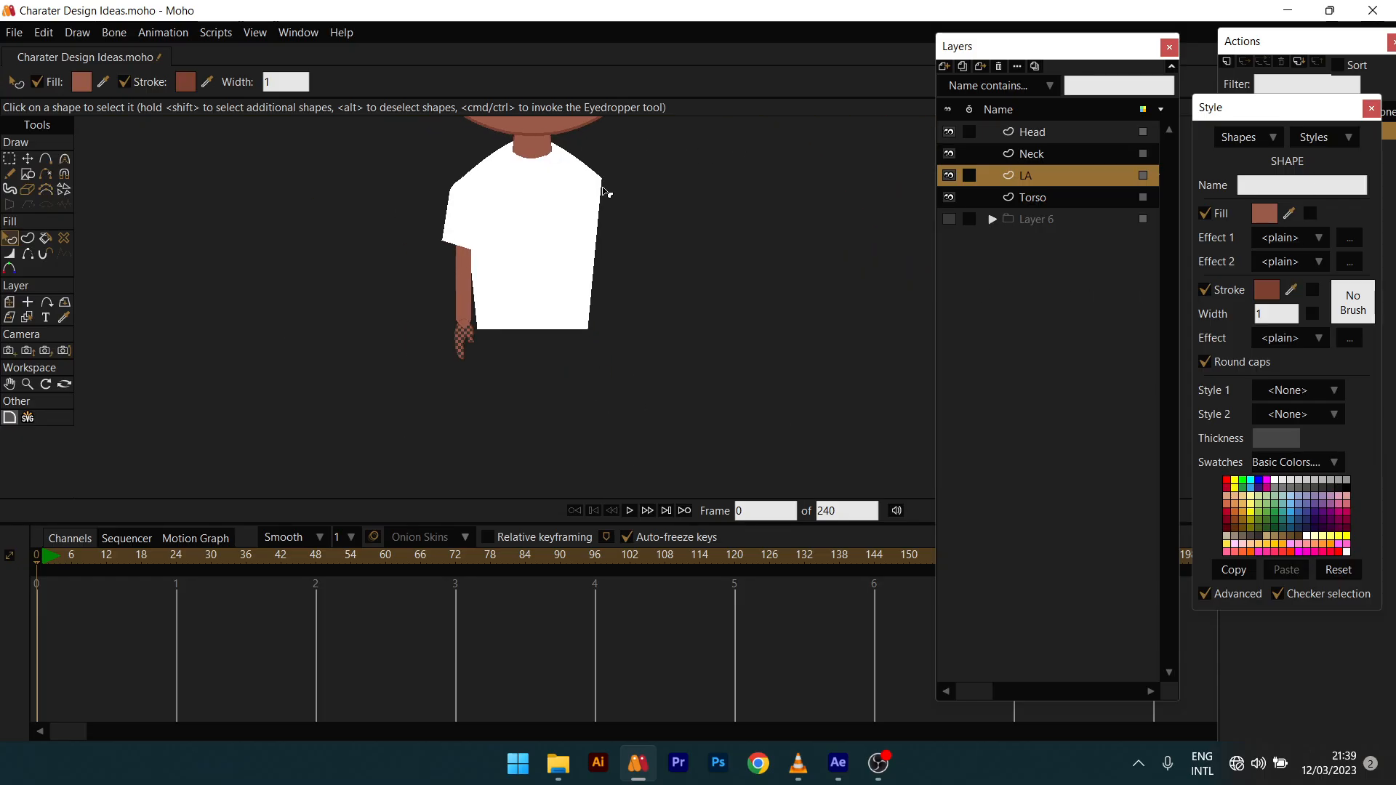
{"action": "left_click_drag", "start_coordinate": [608, 190], "coordinate": [725, 217]}
{"action": "scroll", "coordinate": [580, 429], "scroll_direction": "up", "scroll_amount": 6}
{"action": "scroll", "coordinate": [574, 377], "scroll_direction": "up", "scroll_amount": 6}
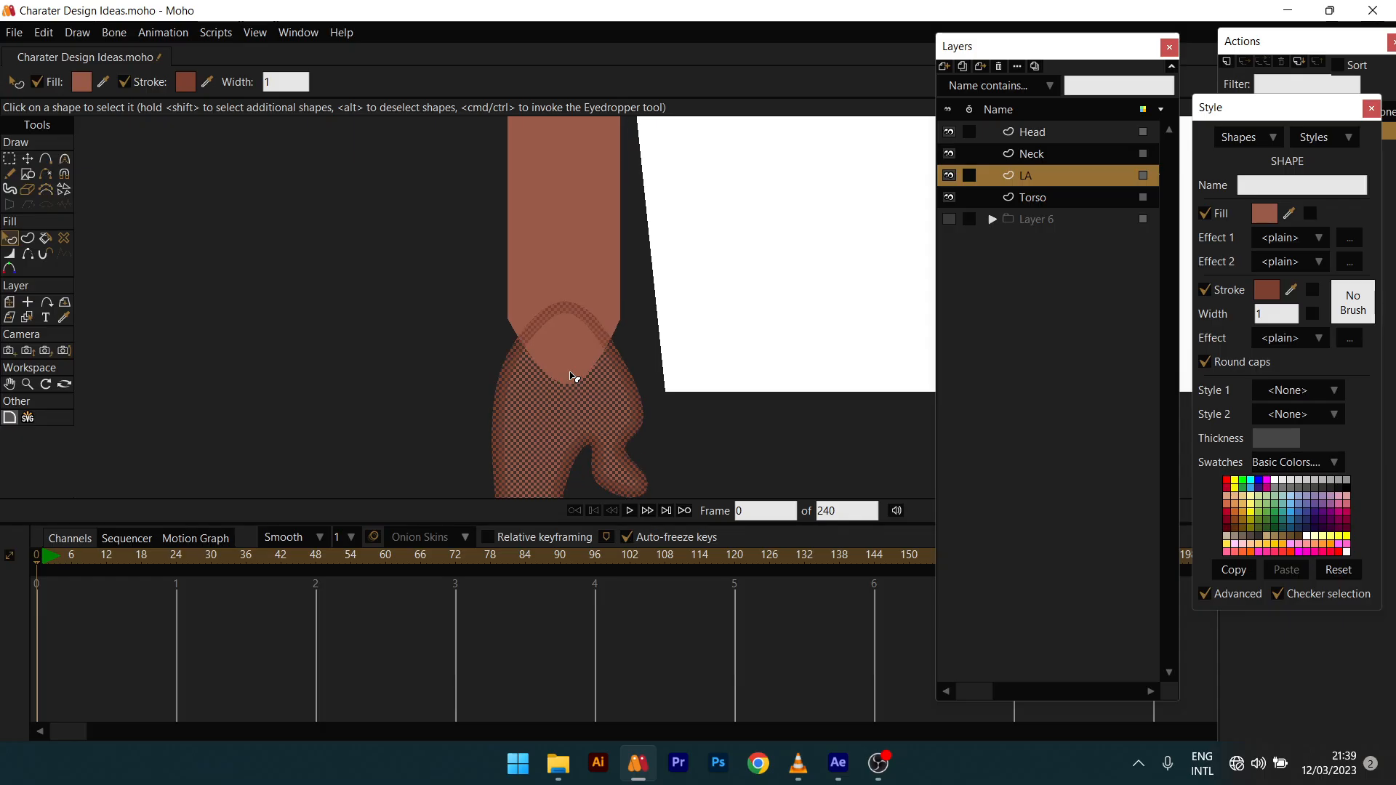
Step: Move the whole hand shape slightly down so it overlaps less of the forearm's rounded wrist
{"action": "key", "text": "a"}
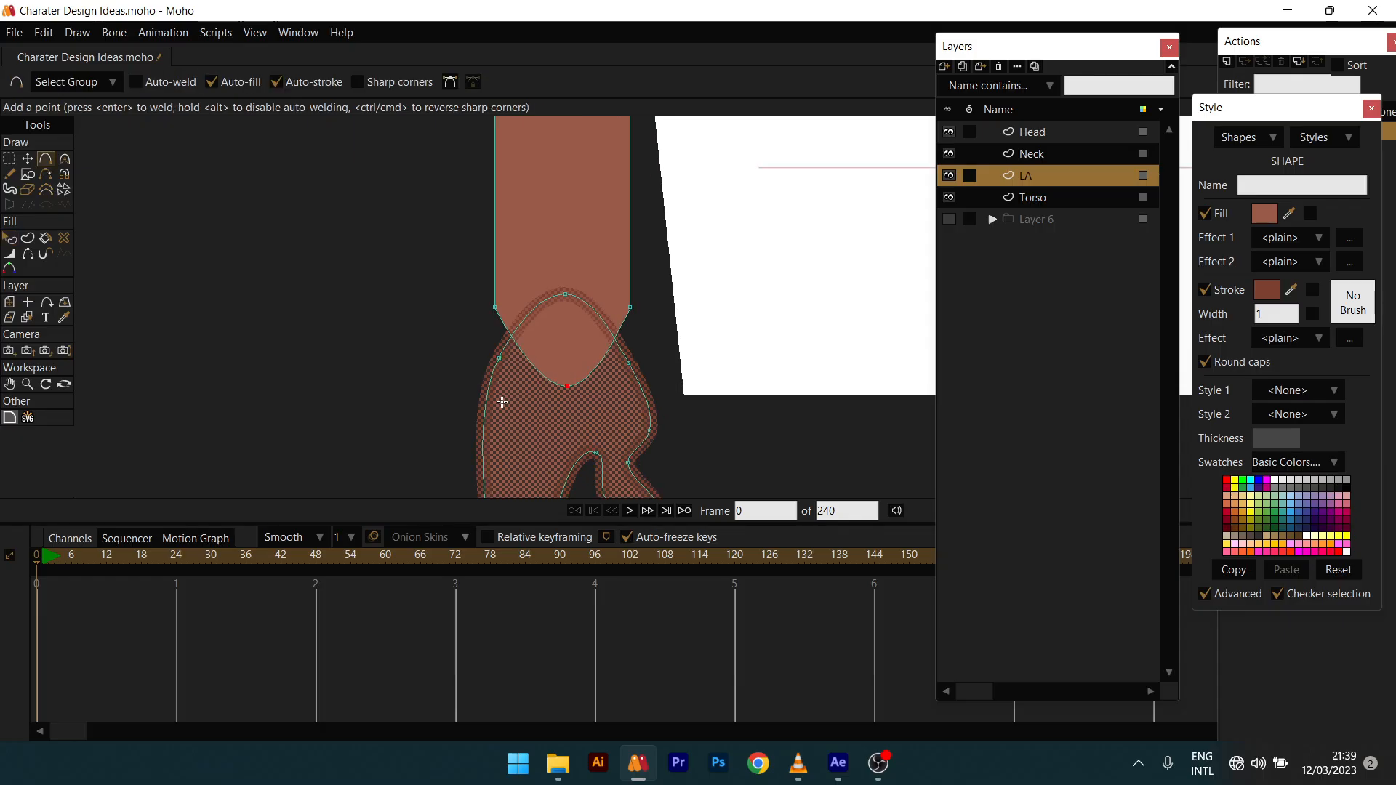
{"action": "key", "text": "t"}
{"action": "scroll", "coordinate": [499, 386], "scroll_direction": "down", "scroll_amount": 5}
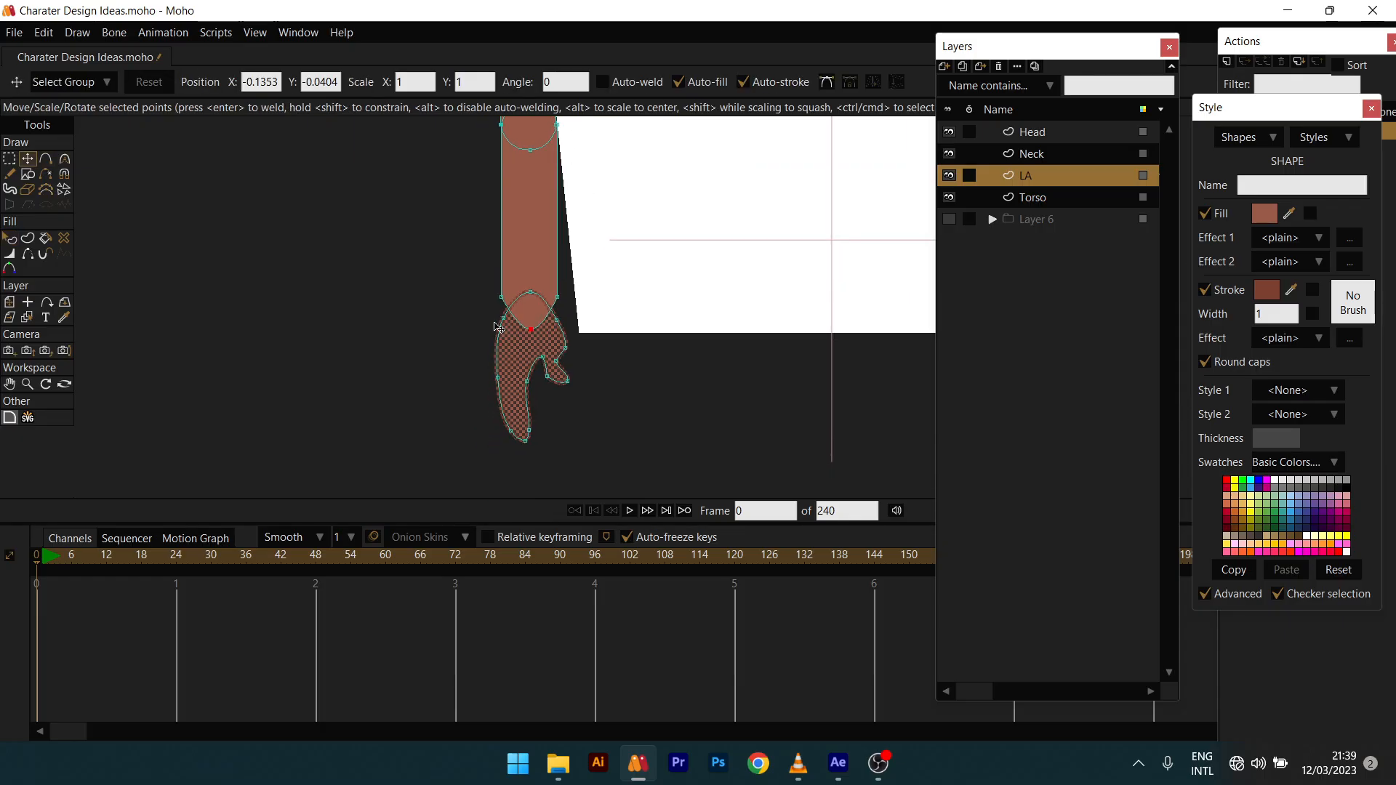
{"action": "left_click", "coordinate": [515, 344]}
{"action": "left_click_drag", "start_coordinate": [515, 346], "coordinate": [515, 357]}
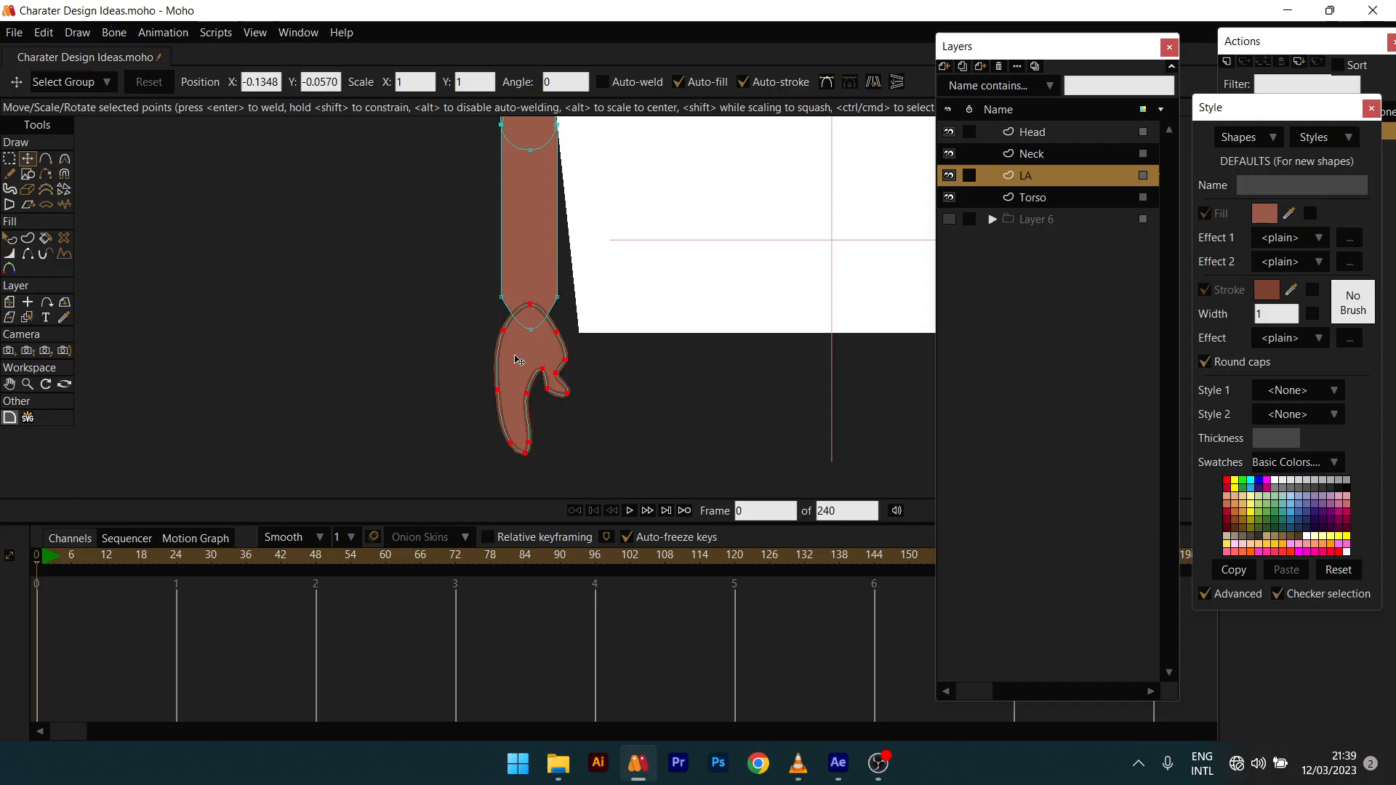
Step: Reshape the hand by repositioning the points of the thumb, the gap beside it and the fingers
{"action": "scroll", "coordinate": [515, 356], "scroll_direction": "up", "scroll_amount": 2}
{"action": "left_click_drag", "start_coordinate": [590, 407], "coordinate": [546, 377]}
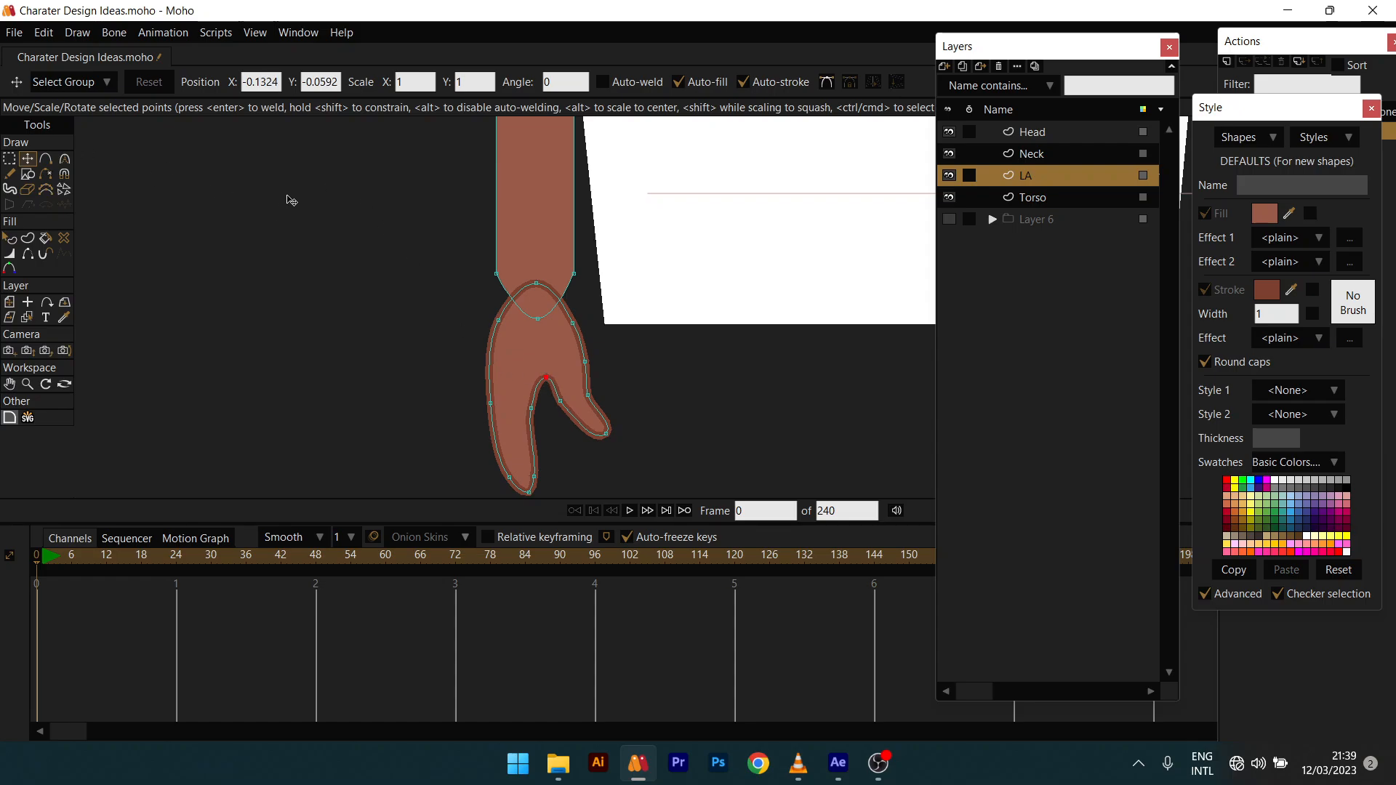
{"action": "left_click_drag", "start_coordinate": [513, 389], "coordinate": [568, 387]}
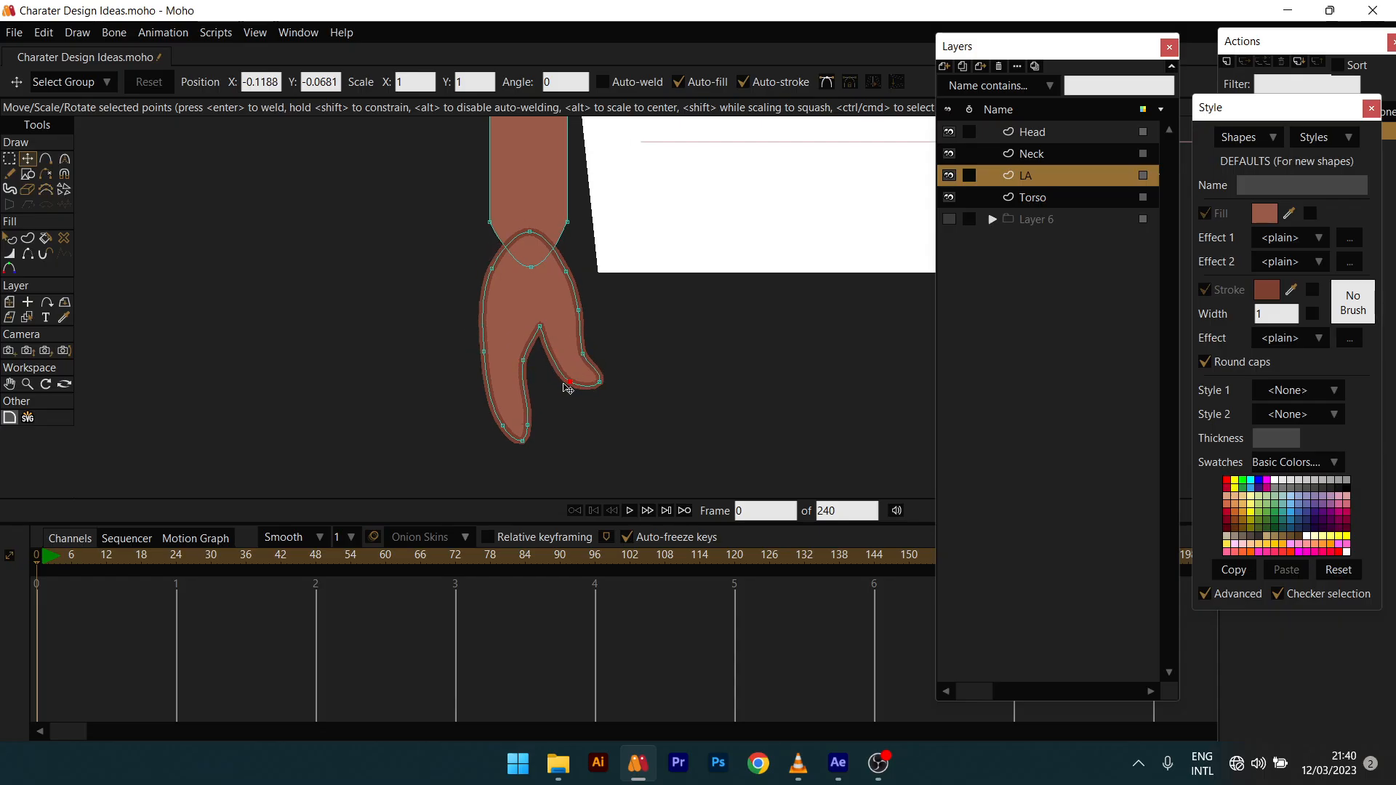
{"action": "mouse_move", "coordinate": [542, 327]}
{"action": "left_mouse_down"}
{"action": "mouse_move", "coordinate": [556, 328]}
{"action": "mouse_move", "coordinate": [529, 348]}
{"action": "left_mouse_up"}
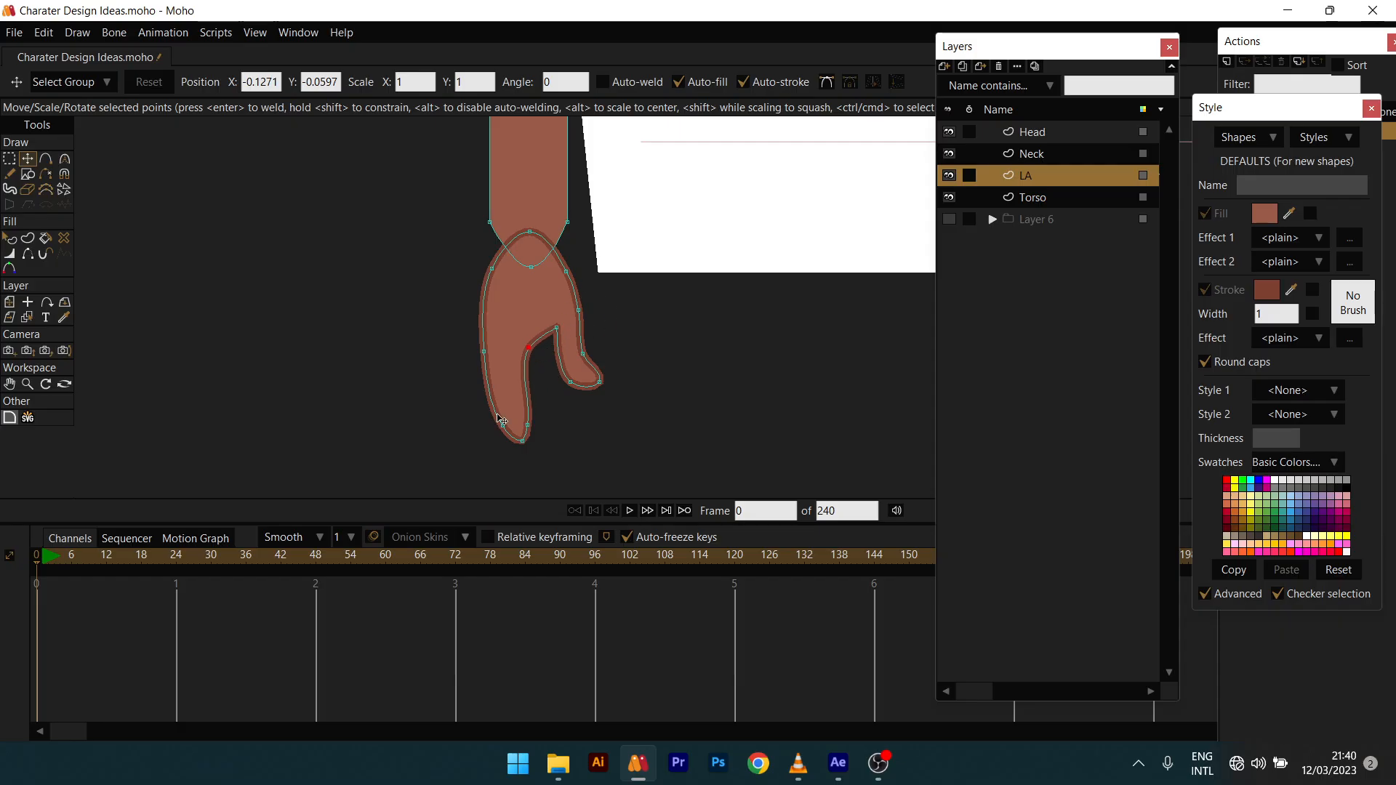
{"action": "left_click_drag", "start_coordinate": [502, 426], "coordinate": [545, 416]}
{"action": "left_click_drag", "start_coordinate": [556, 329], "coordinate": [550, 331]}
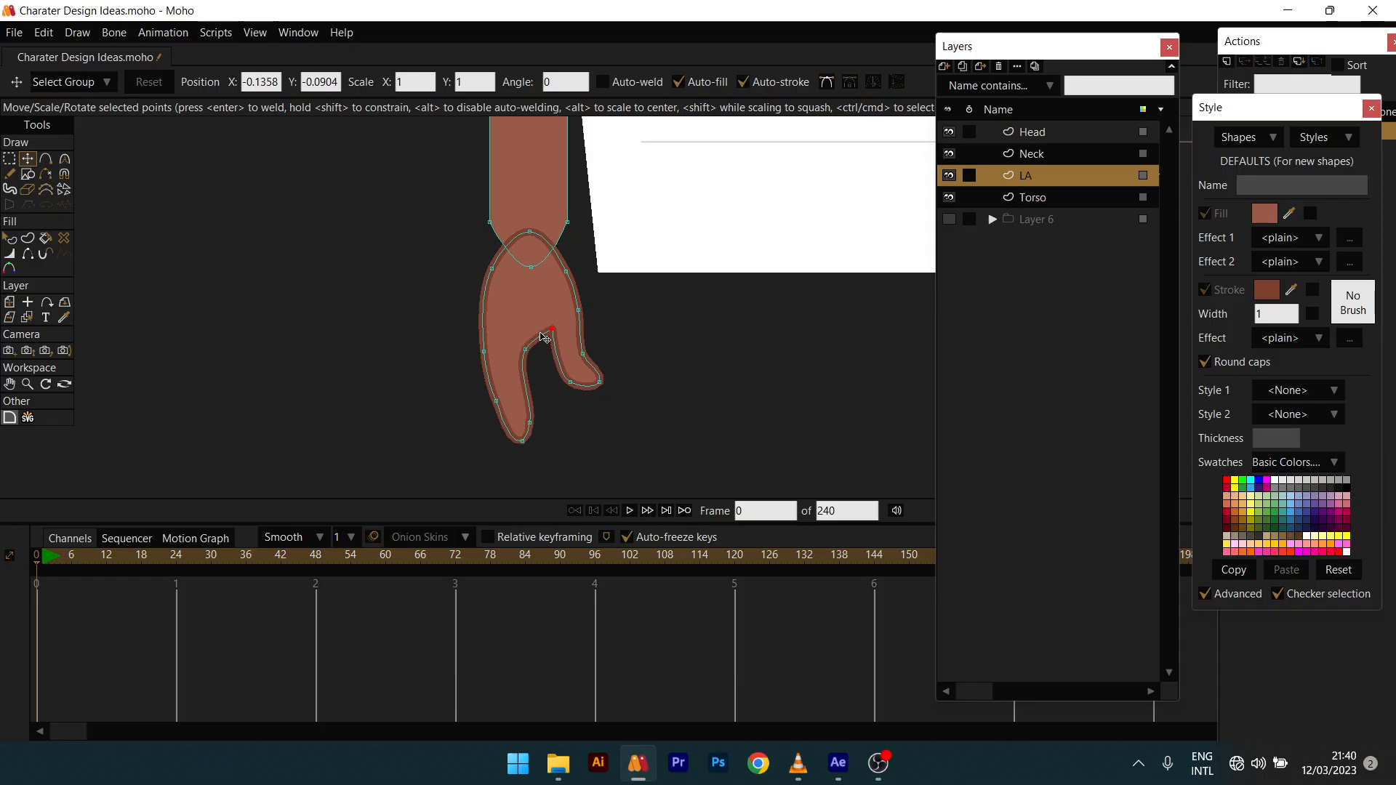
Step: Refine the hand's outer edge by adjusting the points between the wrist and the fingertips
{"action": "scroll", "coordinate": [531, 320], "scroll_direction": "up", "scroll_amount": 2}
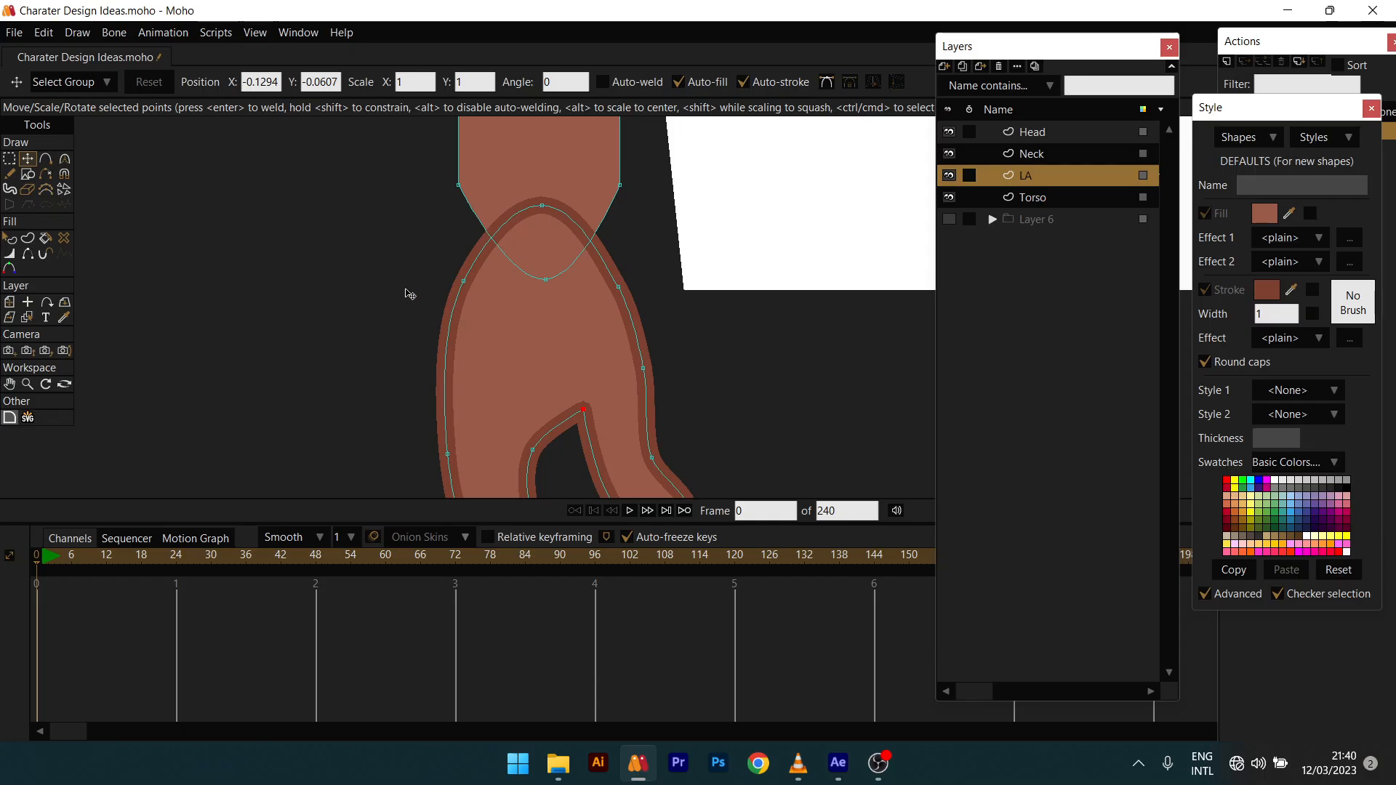
{"action": "left_click_drag", "start_coordinate": [474, 283], "coordinate": [470, 280]}
{"action": "scroll", "coordinate": [462, 345], "scroll_direction": "down", "scroll_amount": 4}
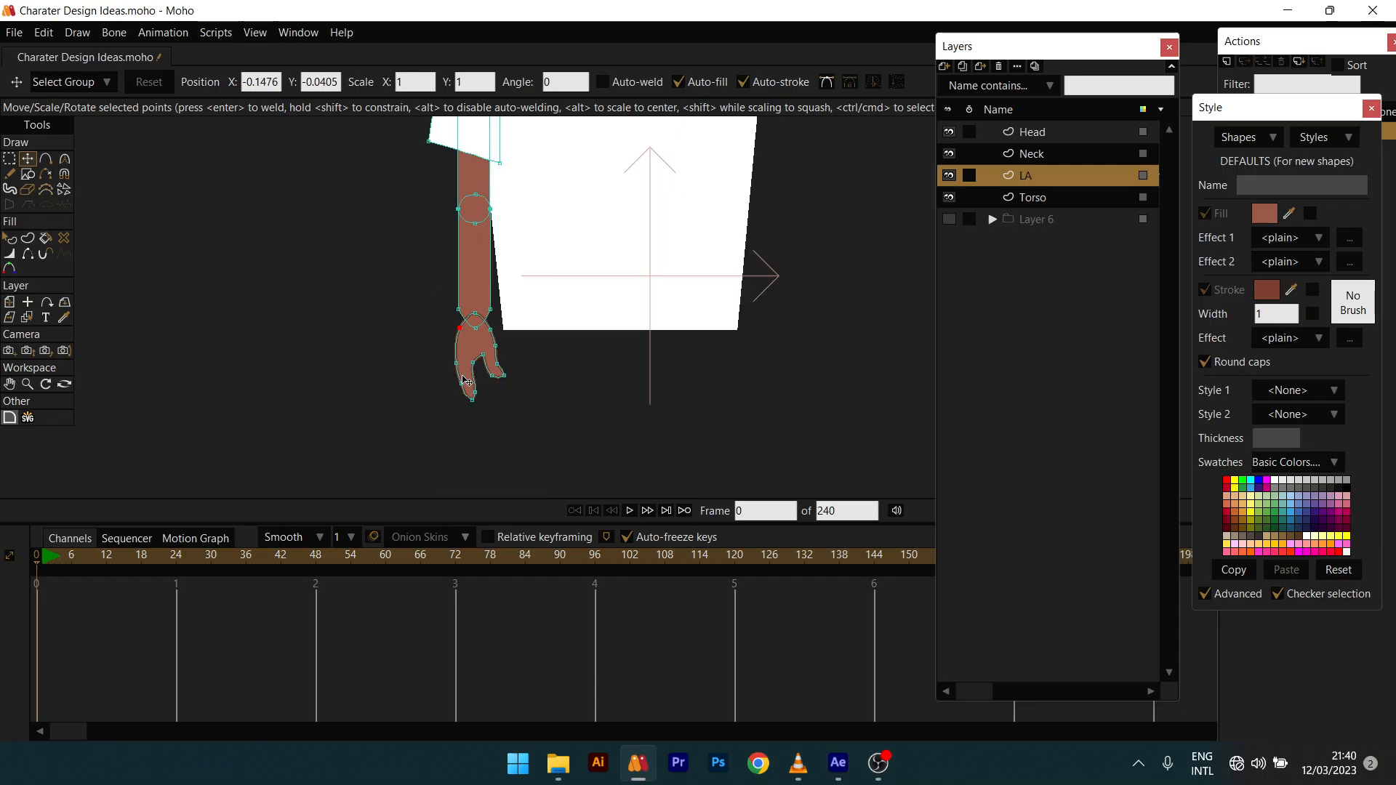
{"action": "scroll", "coordinate": [458, 364], "scroll_direction": "up", "scroll_amount": 4}
{"action": "left_click", "coordinate": [462, 362]}
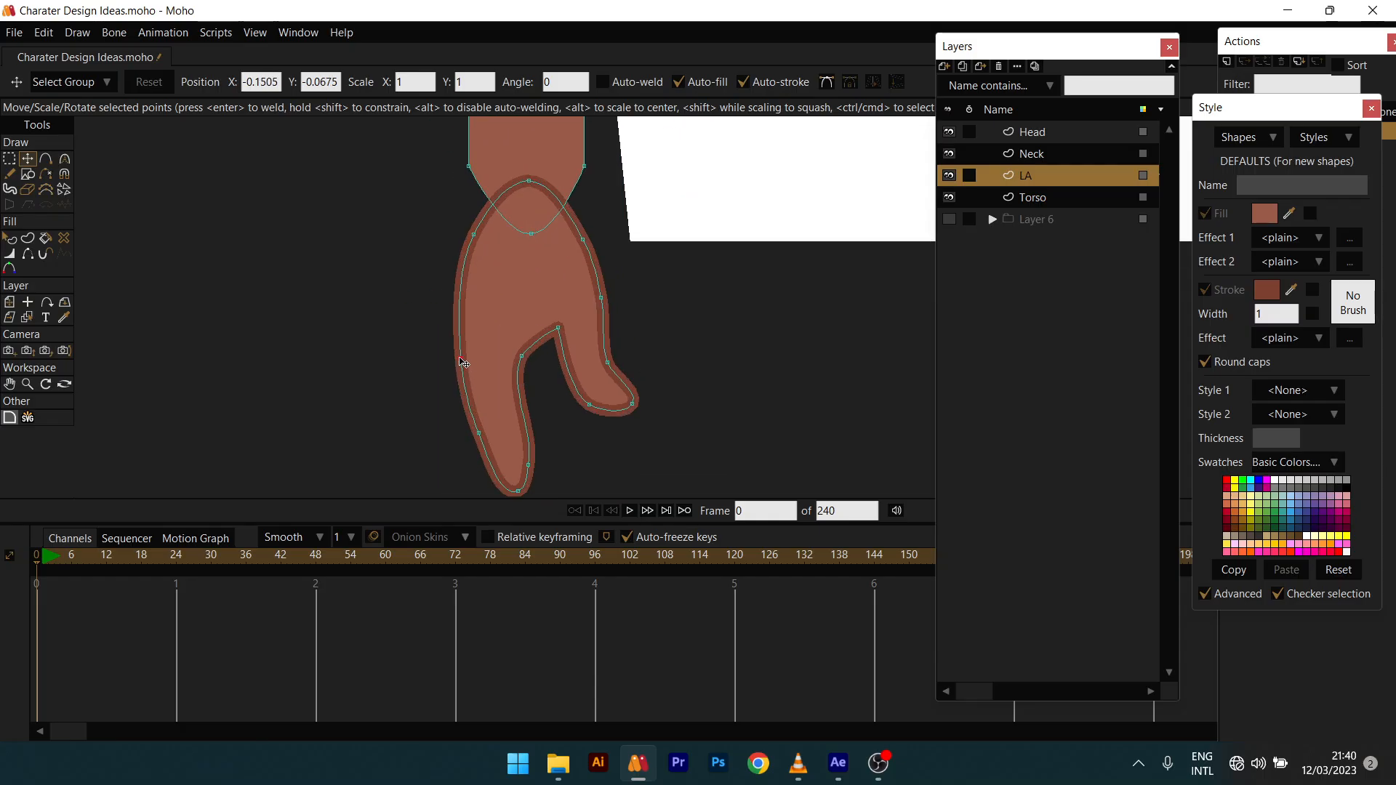
{"action": "left_click_drag", "start_coordinate": [463, 362], "coordinate": [452, 376]}
{"action": "left_click_drag", "start_coordinate": [466, 419], "coordinate": [469, 352]}
{"action": "scroll", "coordinate": [520, 341], "scroll_direction": "down", "scroll_amount": 8}
{"action": "scroll", "coordinate": [500, 339], "scroll_direction": "up", "scroll_amount": 8}
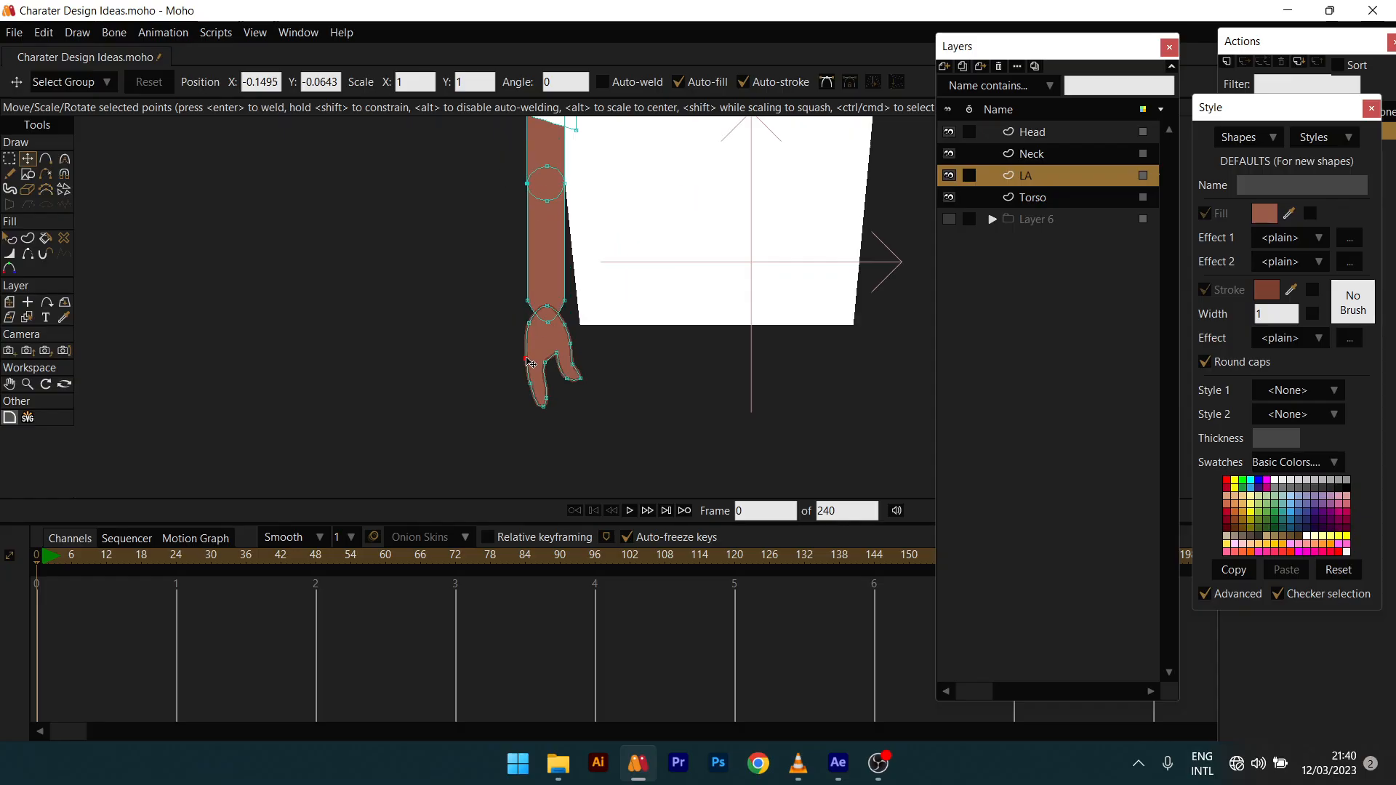
Step: Select all the hand's points, enlarge the hand and reposition it under the wrist
{"action": "left_click", "coordinate": [589, 399]}
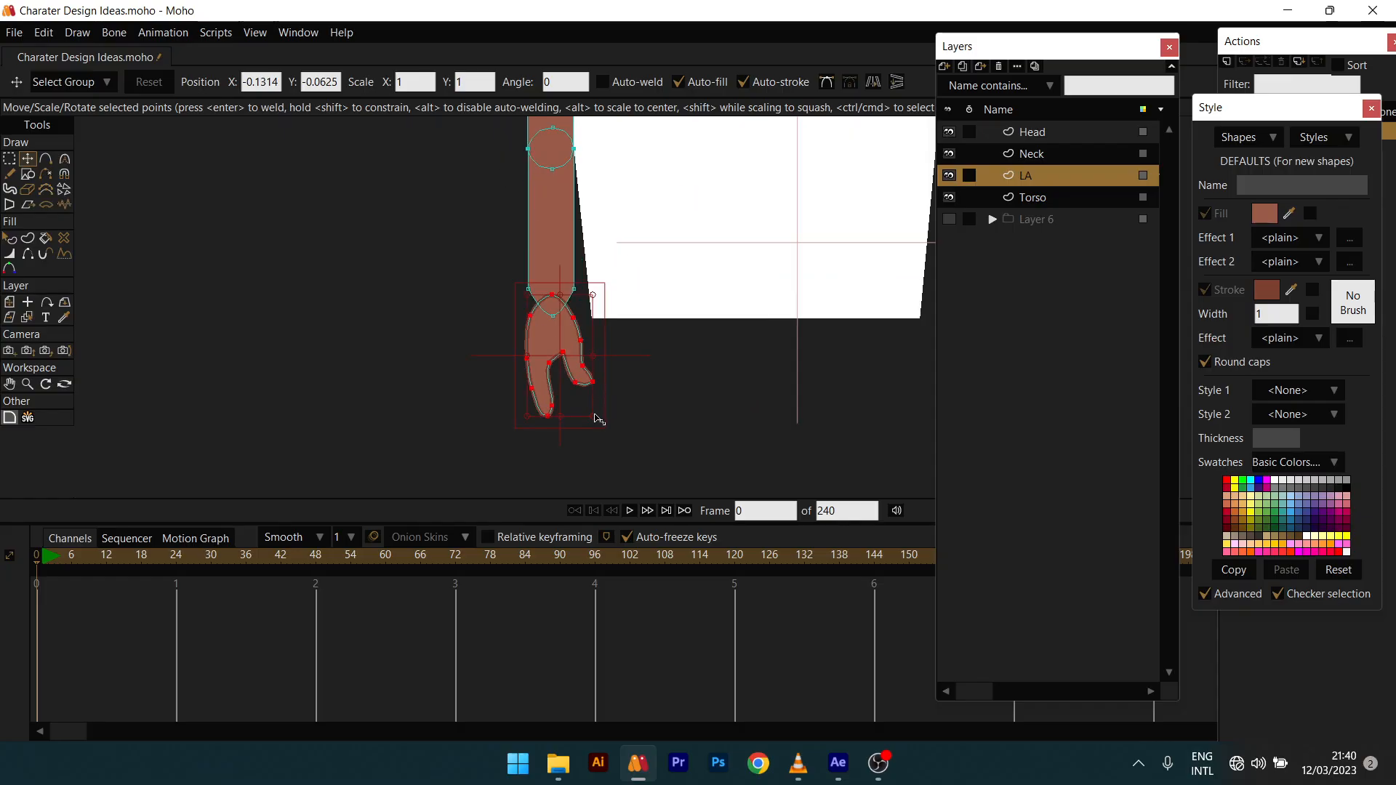
{"action": "left_click_drag", "start_coordinate": [595, 418], "coordinate": [643, 455]}
{"action": "left_click_drag", "start_coordinate": [571, 376], "coordinate": [560, 364]}
Step: Narrow the hand toward the wrist by pulling in its upper side points and raising its top point
{"action": "scroll", "coordinate": [501, 304], "scroll_direction": "up", "scroll_amount": 3}
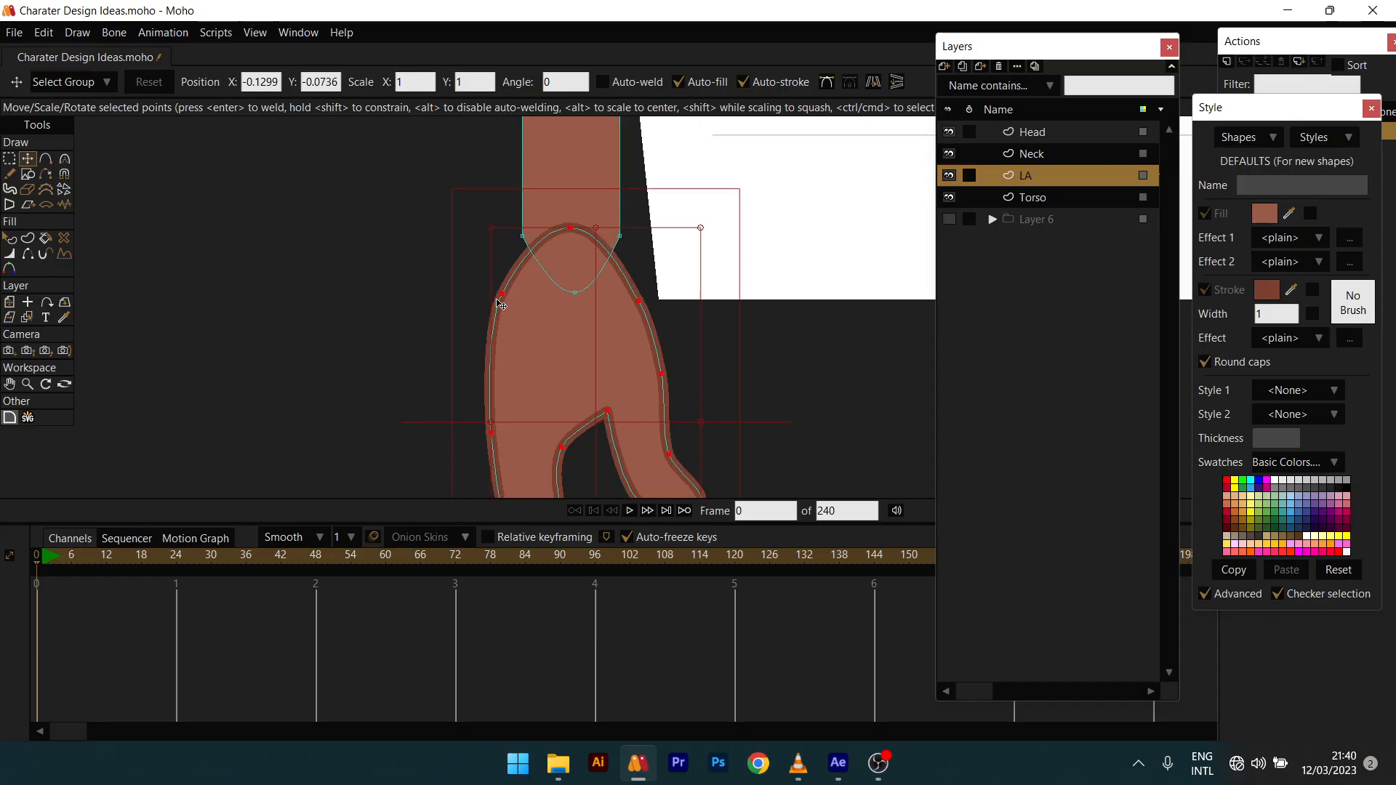
{"action": "left_click", "coordinate": [507, 297]}
{"action": "left_click_drag", "start_coordinate": [507, 297], "coordinate": [528, 280]}
{"action": "left_click_drag", "start_coordinate": [639, 301], "coordinate": [621, 278]}
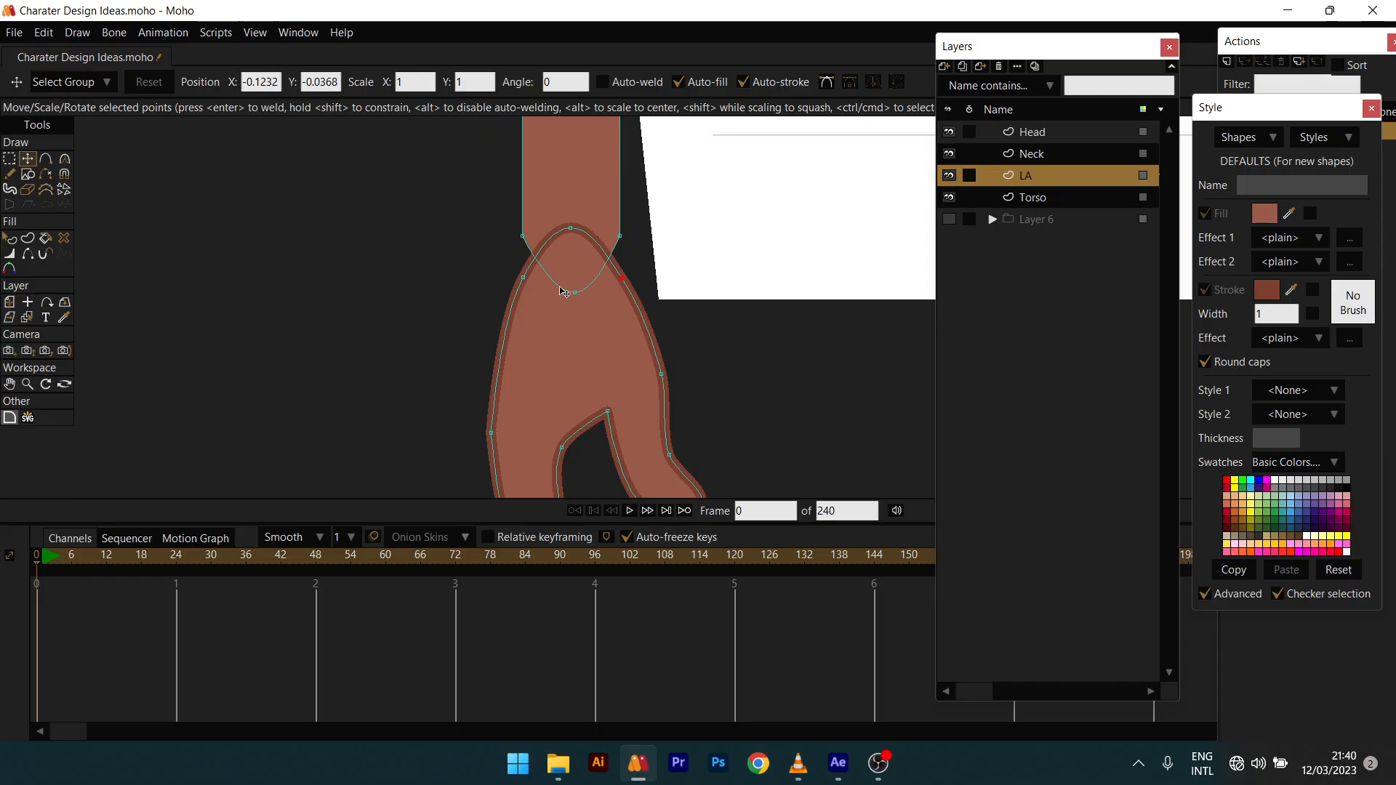
{"action": "left_click_drag", "start_coordinate": [534, 285], "coordinate": [588, 192]}
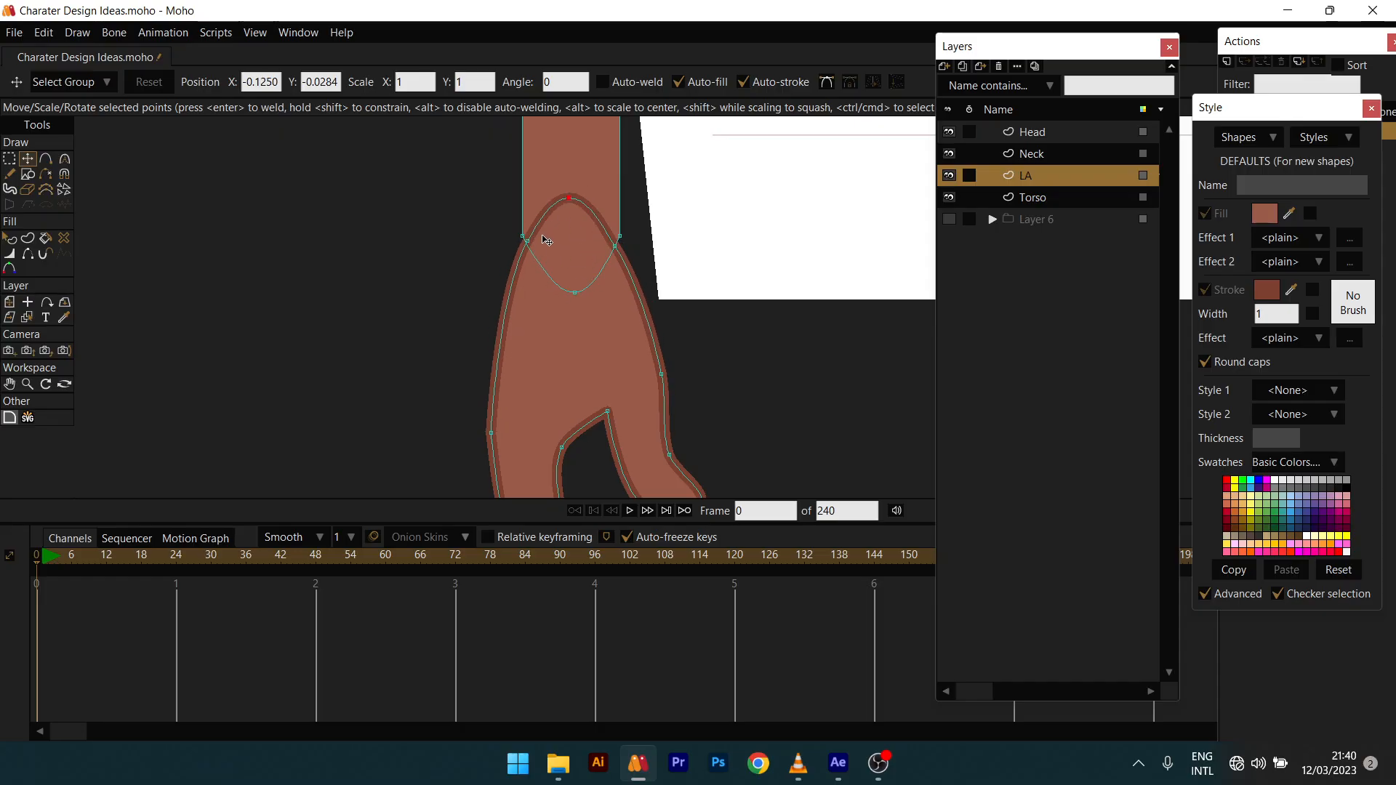
Step: Align the hand's upper side points with the forearm's lower corners and make them peaked
{"action": "left_click_drag", "start_coordinate": [546, 240], "coordinate": [539, 236]}
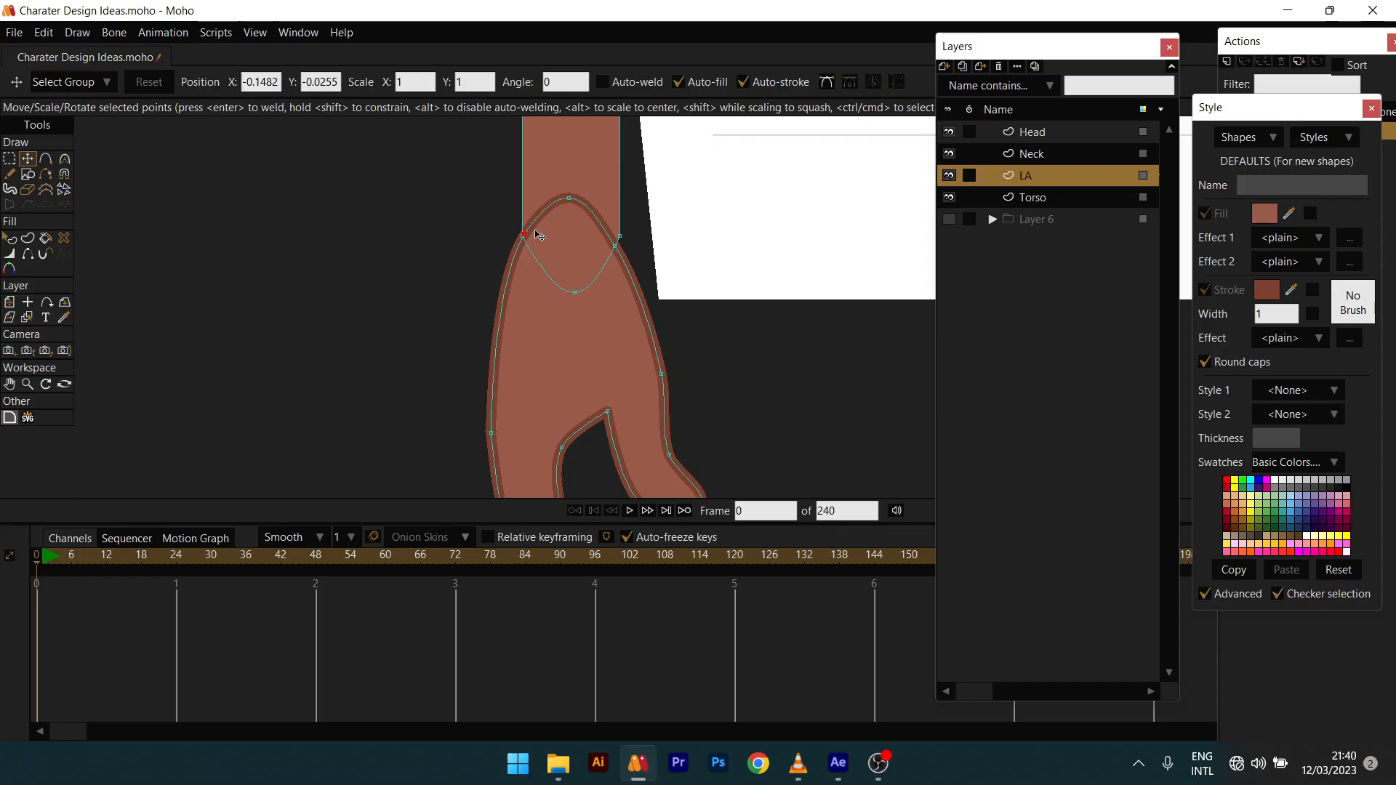
{"action": "key", "text": "ctrl+p"}
{"action": "left_click", "coordinate": [615, 244]}
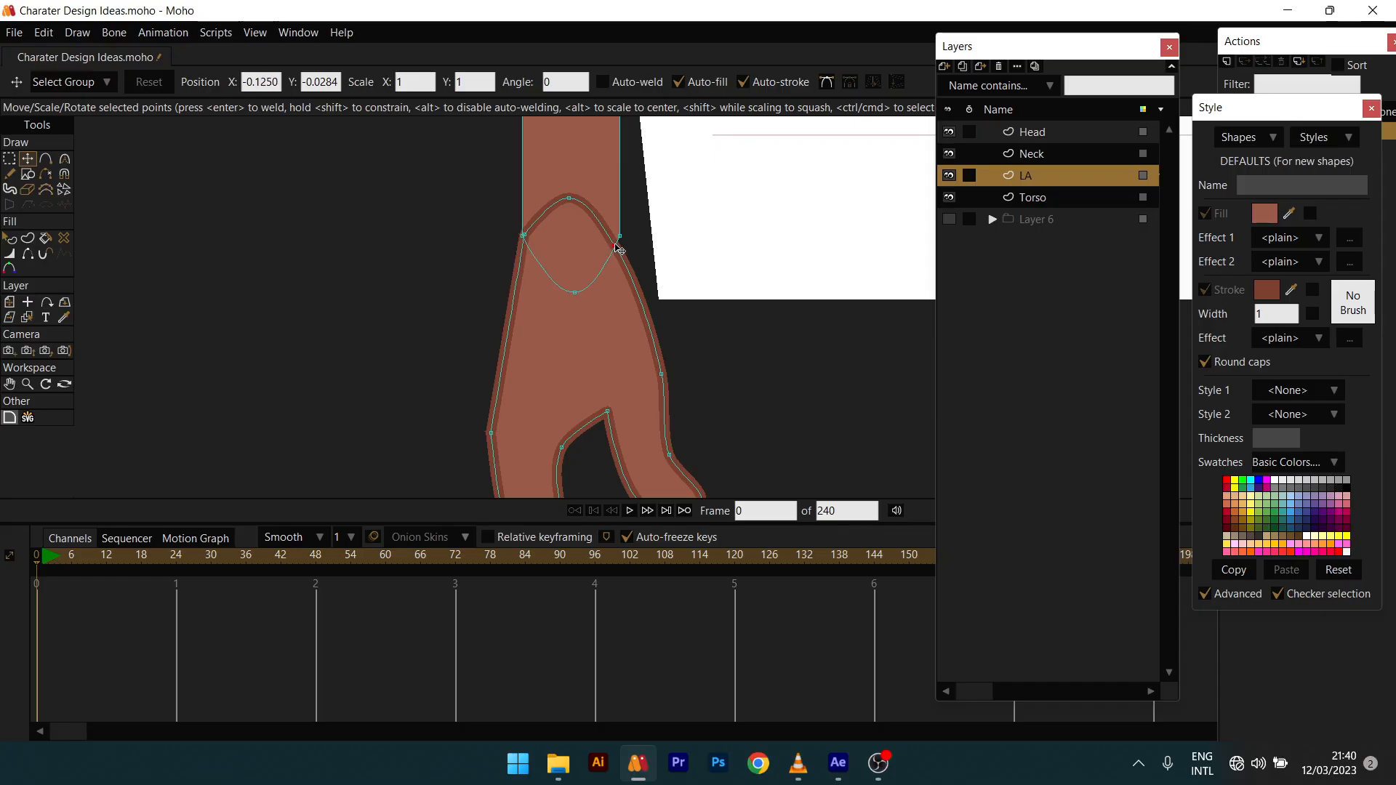
{"action": "left_click_drag", "start_coordinate": [615, 244], "coordinate": [620, 240]}
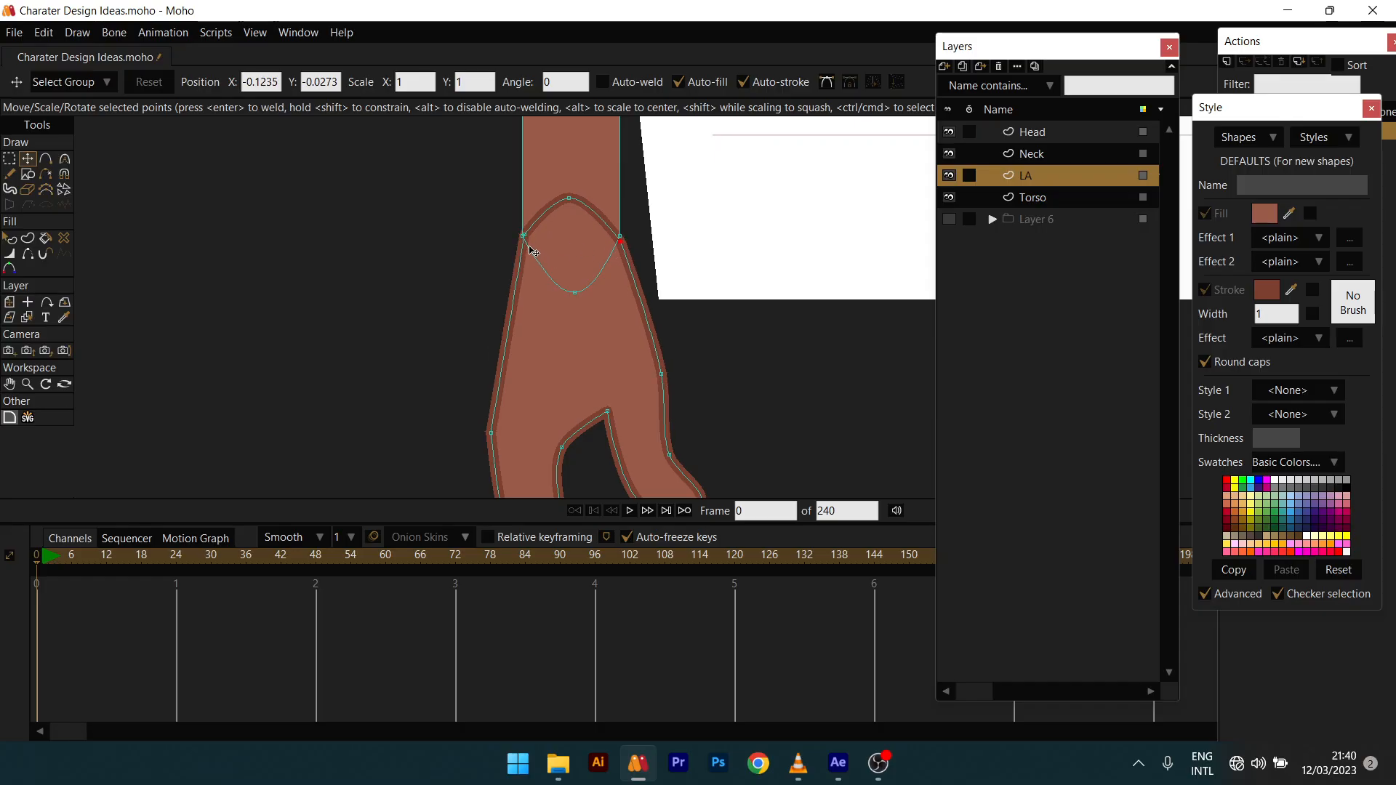
{"action": "left_click_drag", "start_coordinate": [519, 239], "coordinate": [520, 240]}
Step: Round the top of the hand shape by raising the top point's curvature to about 0.54
{"action": "left_click", "coordinate": [576, 200]}
{"action": "key", "text": "ctrl+a"}
{"action": "key", "text": "c"}
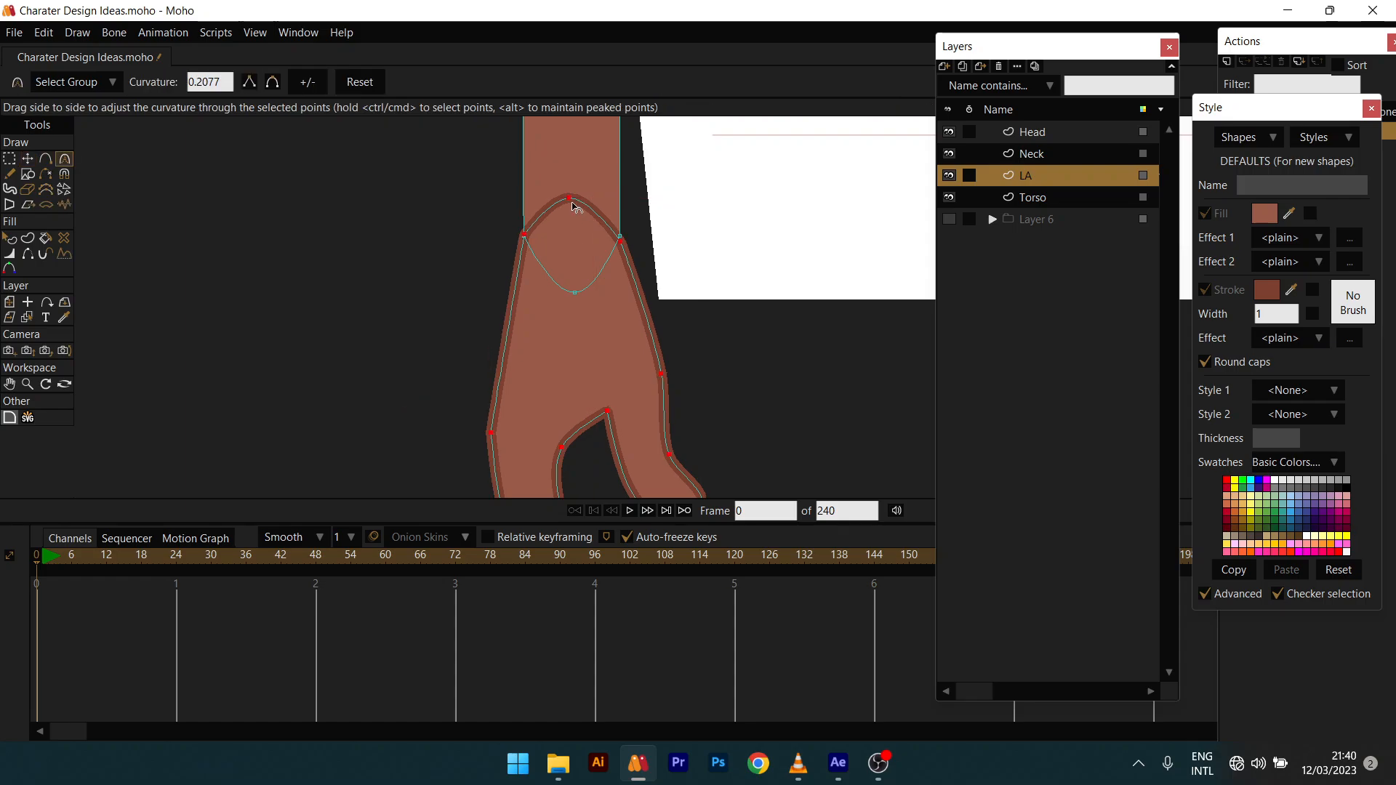
{"action": "left_click_drag", "start_coordinate": [575, 207], "coordinate": [878, 203]}
Step: Hide the two outline edges of the hand's rounded top where it overlaps the forearm
{"action": "scroll", "coordinate": [595, 206], "scroll_direction": "up", "scroll_amount": 2}
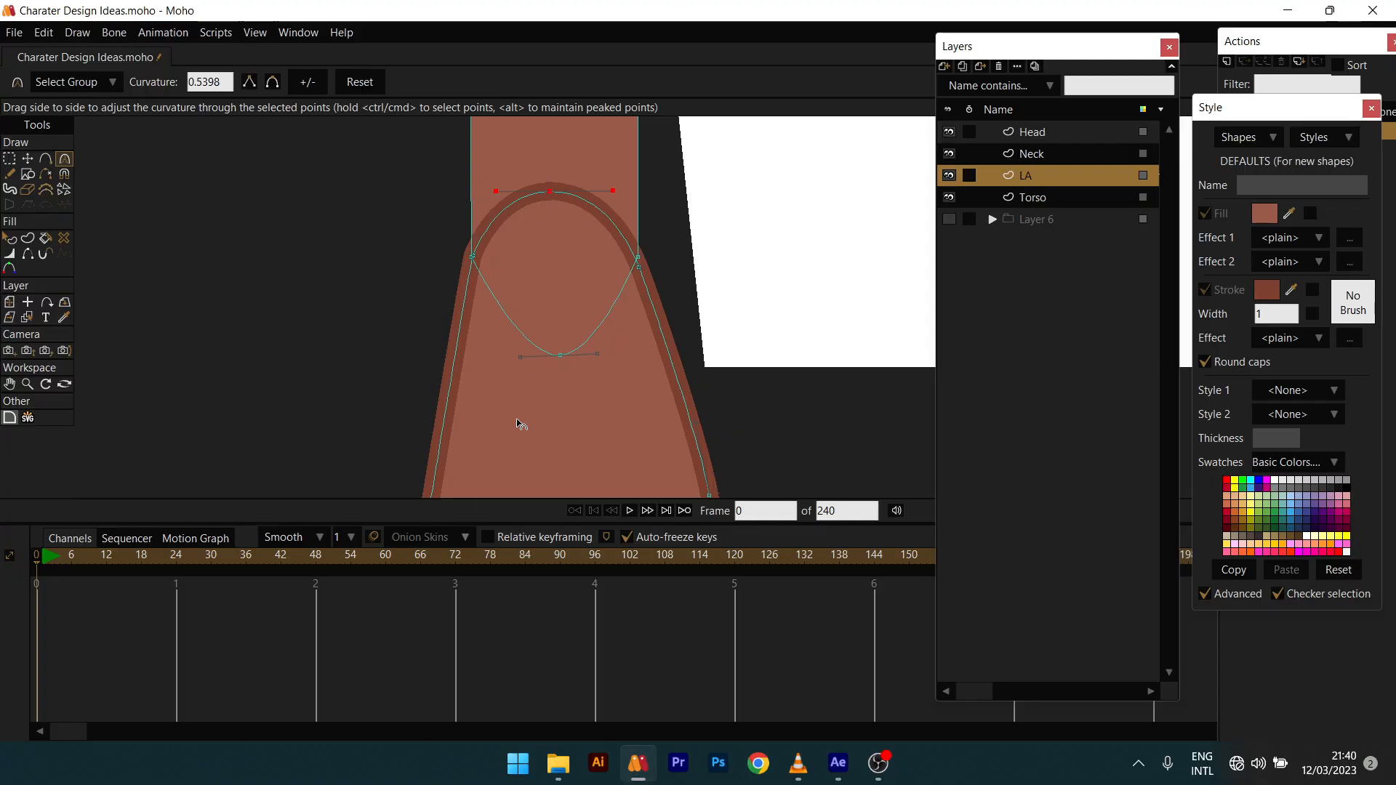
{"action": "left_click", "coordinate": [28, 253]}
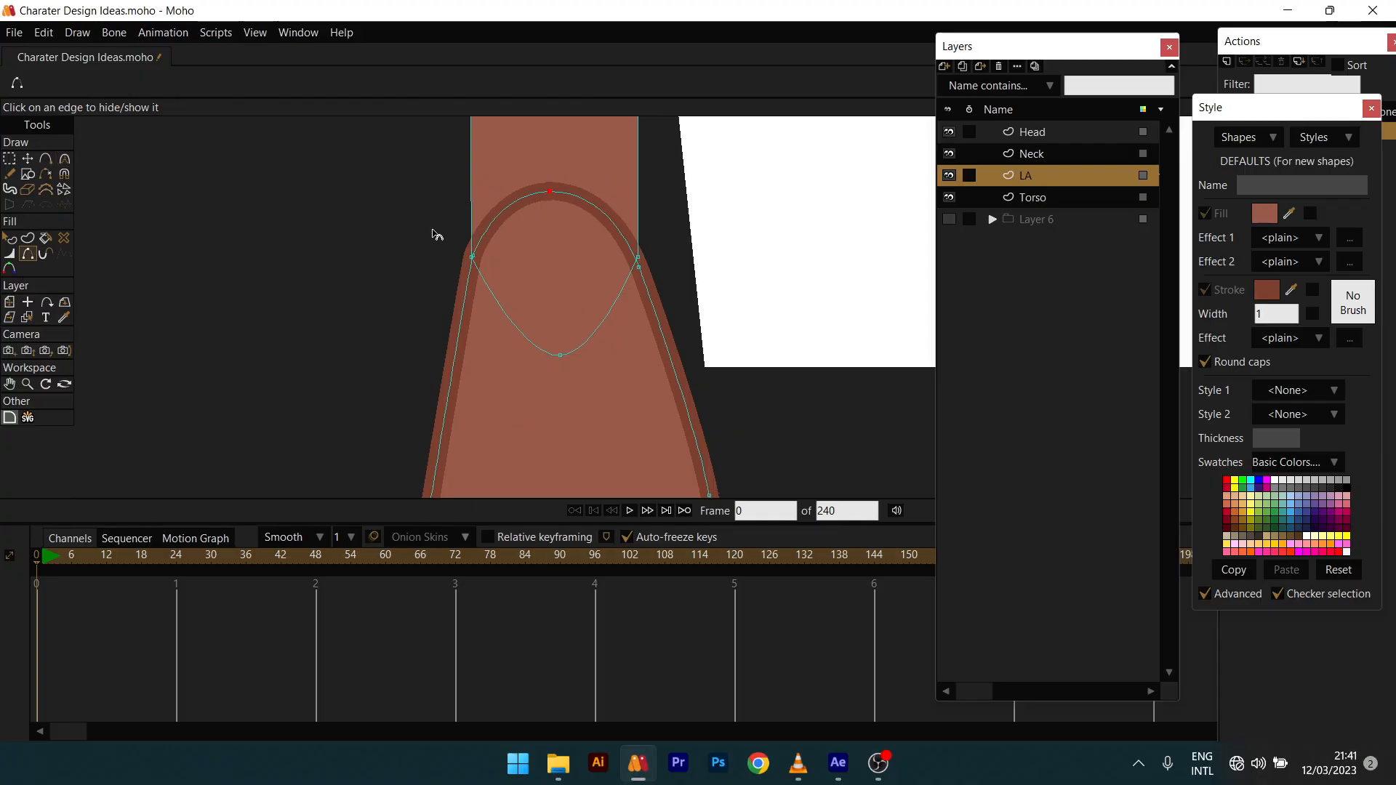
{"action": "left_click", "coordinate": [501, 217]}
{"action": "left_click", "coordinate": [613, 220]}
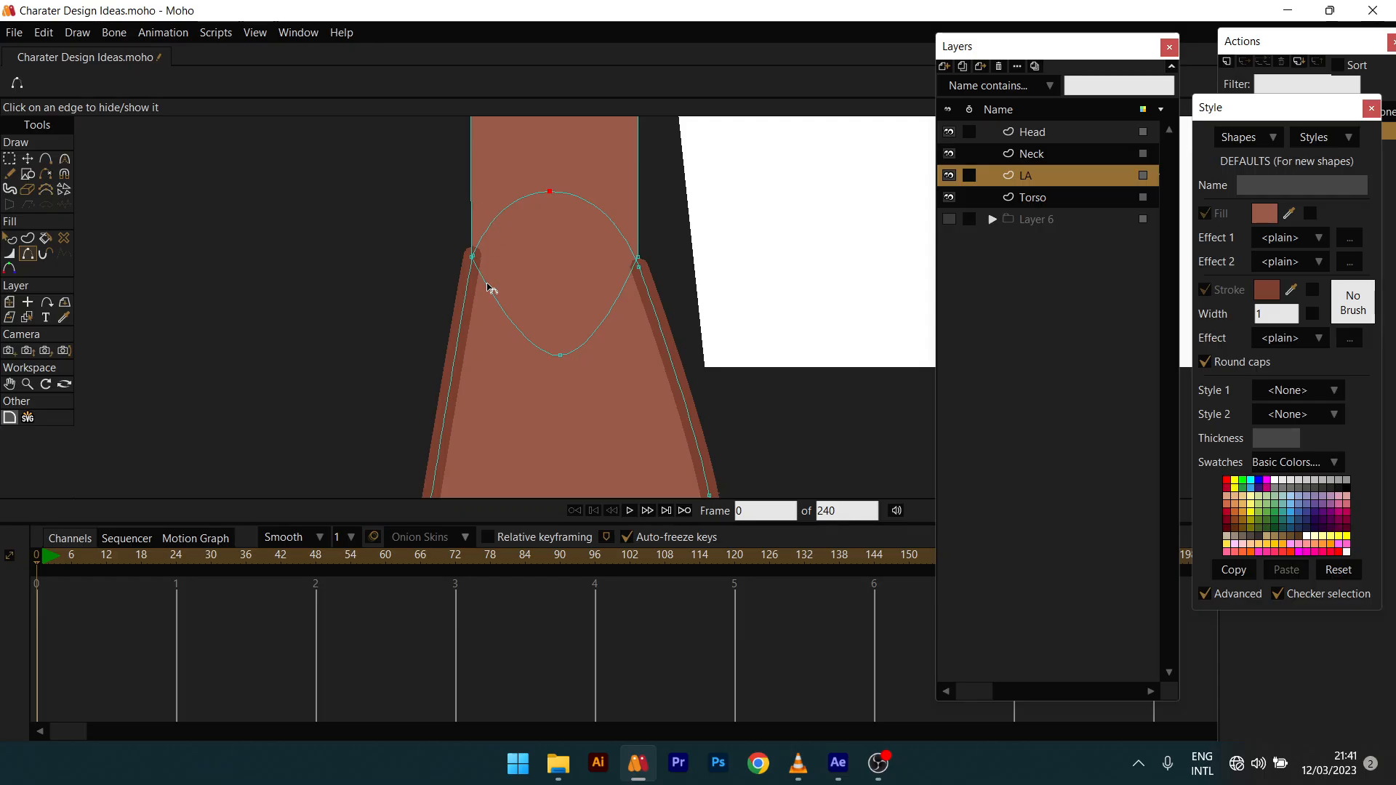
Step: Enable the forearm shape's stroke and colour it with the dark brown sampled from the hand's outline
{"action": "scroll", "coordinate": [490, 295], "scroll_direction": "down", "scroll_amount": 4}
{"action": "scroll", "coordinate": [501, 347], "scroll_direction": "up", "scroll_amount": 2}
{"action": "key", "text": "a"}
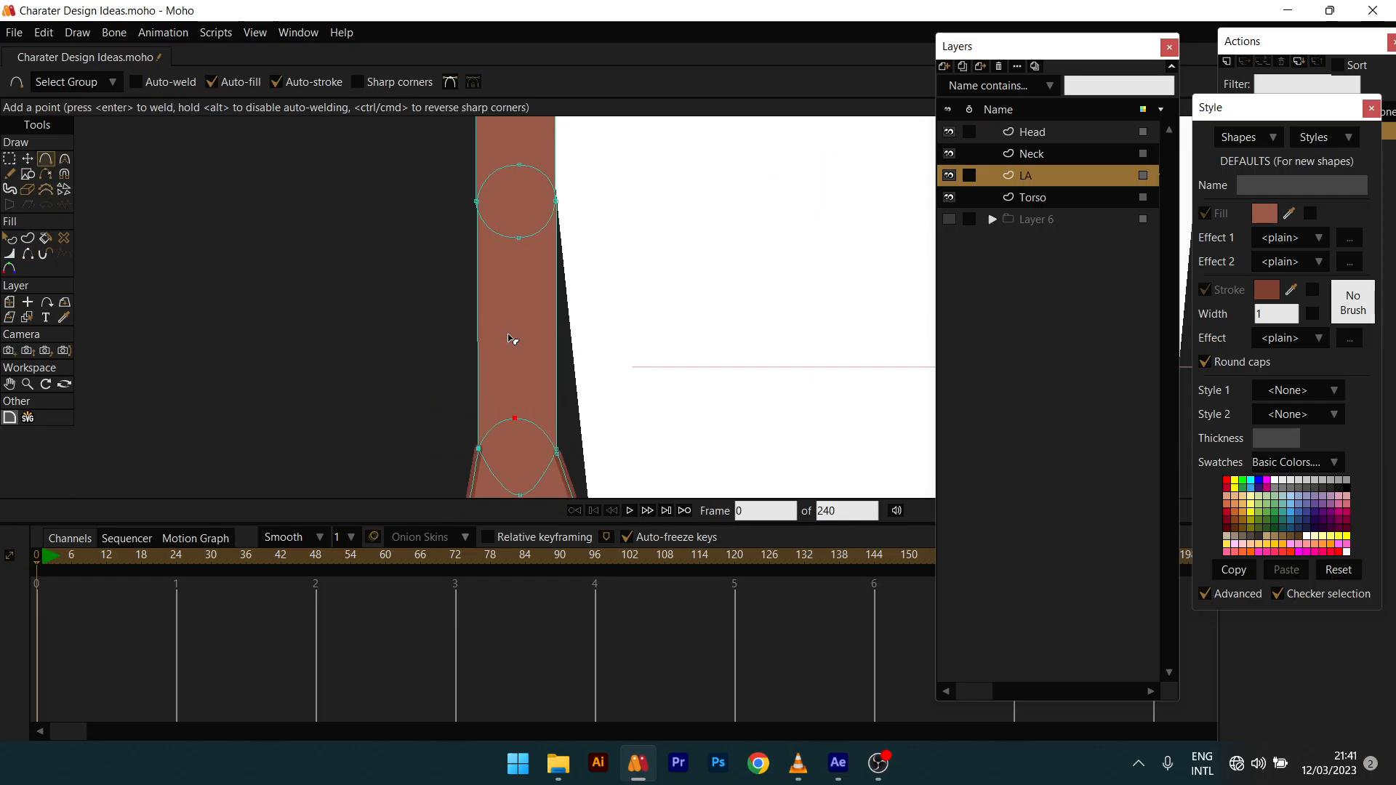
{"action": "left_click", "coordinate": [4, 238]}
{"action": "left_click", "coordinate": [497, 298]}
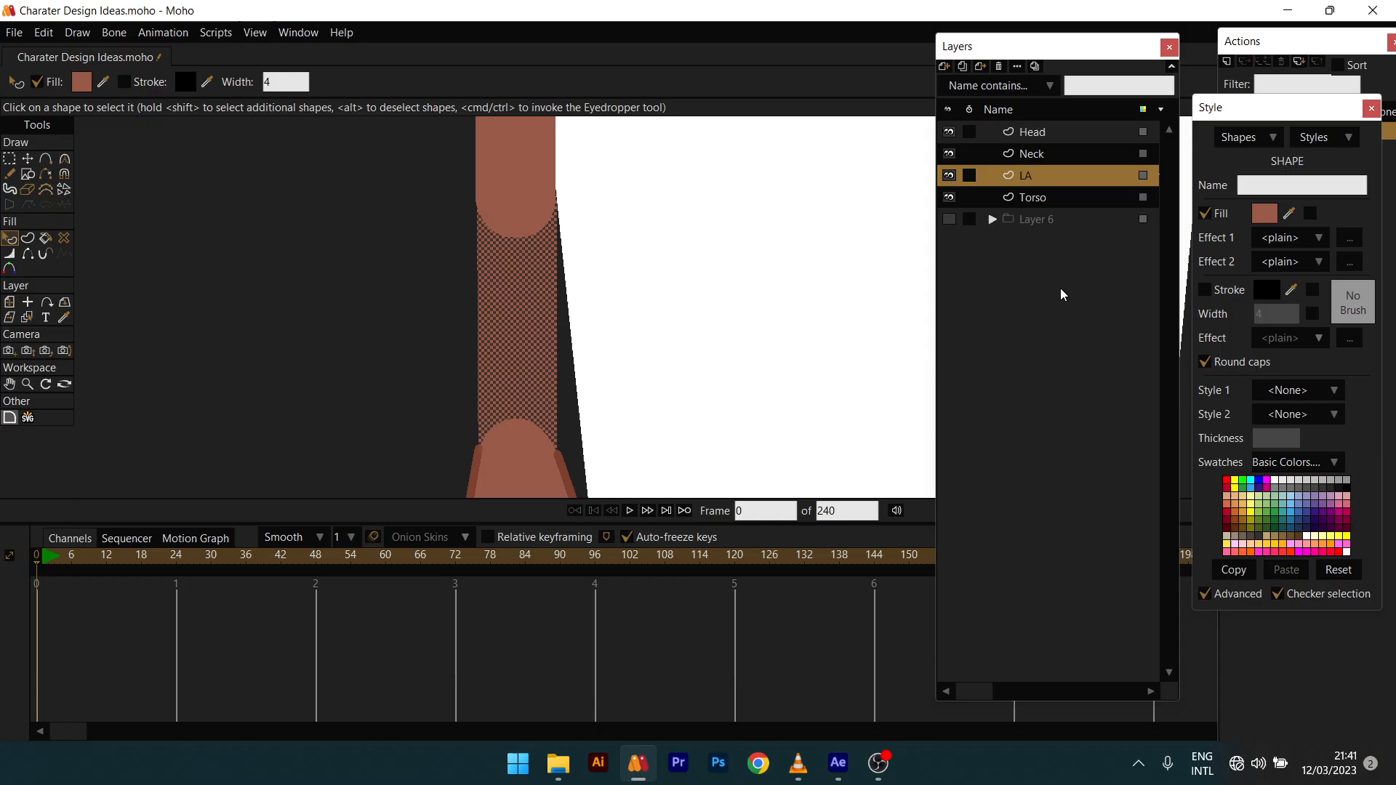
{"action": "left_click", "coordinate": [1234, 289]}
{"action": "left_click_drag", "start_coordinate": [575, 292], "coordinate": [649, 233]}
{"action": "scroll", "coordinate": [623, 362], "scroll_direction": "up", "scroll_amount": 3}
{"action": "left_click_drag", "start_coordinate": [624, 361], "coordinate": [669, 186]}
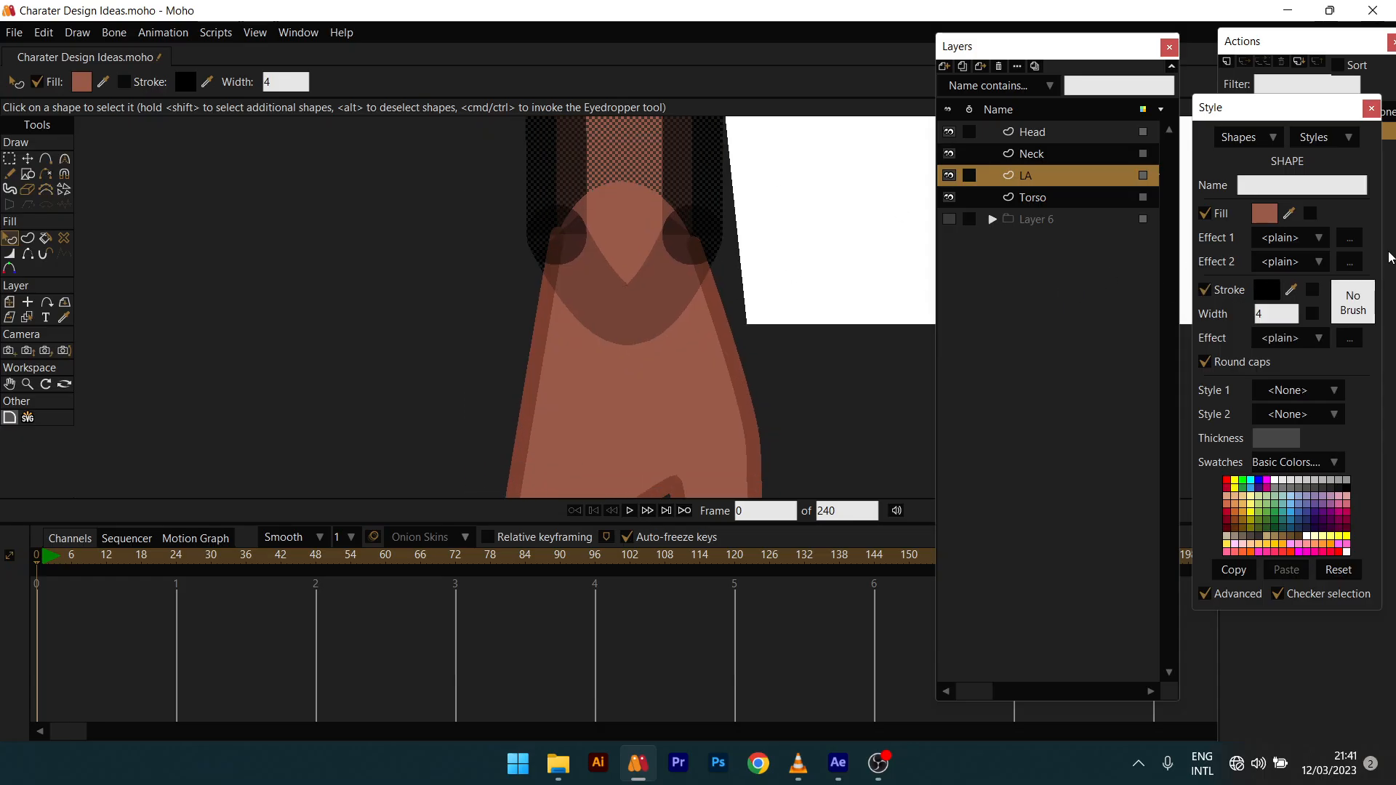
{"action": "mouse_move", "coordinate": [1291, 290]}
{"action": "left_mouse_down"}
{"action": "mouse_move", "coordinate": [752, 382]}
{"action": "mouse_move", "coordinate": [744, 404]}
{"action": "left_mouse_up"}
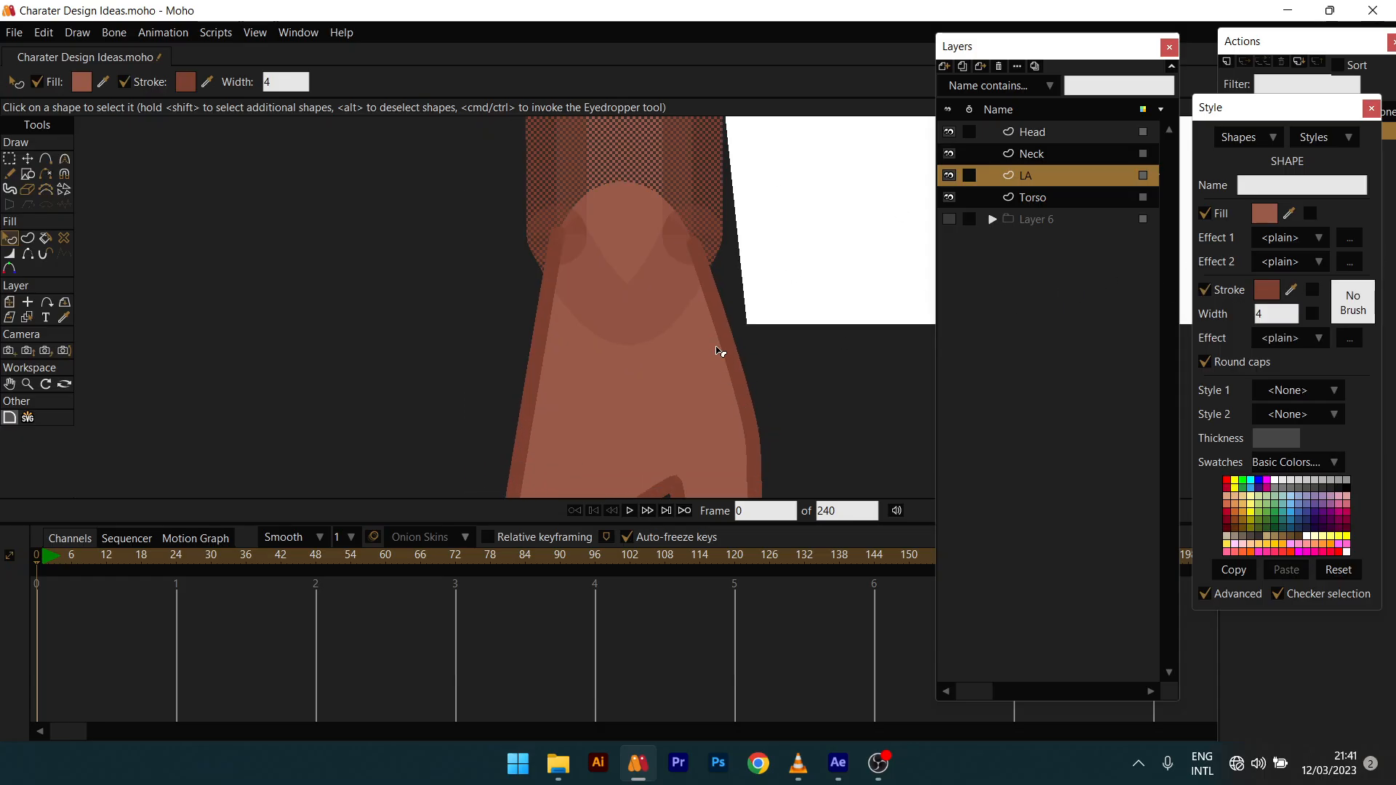
{"action": "left_click_drag", "start_coordinate": [695, 233], "coordinate": [685, 415]}
Step: Set the forearm's stroke width to 1
{"action": "double_click", "coordinate": [1278, 314]}
{"action": "type", "text": "1"}
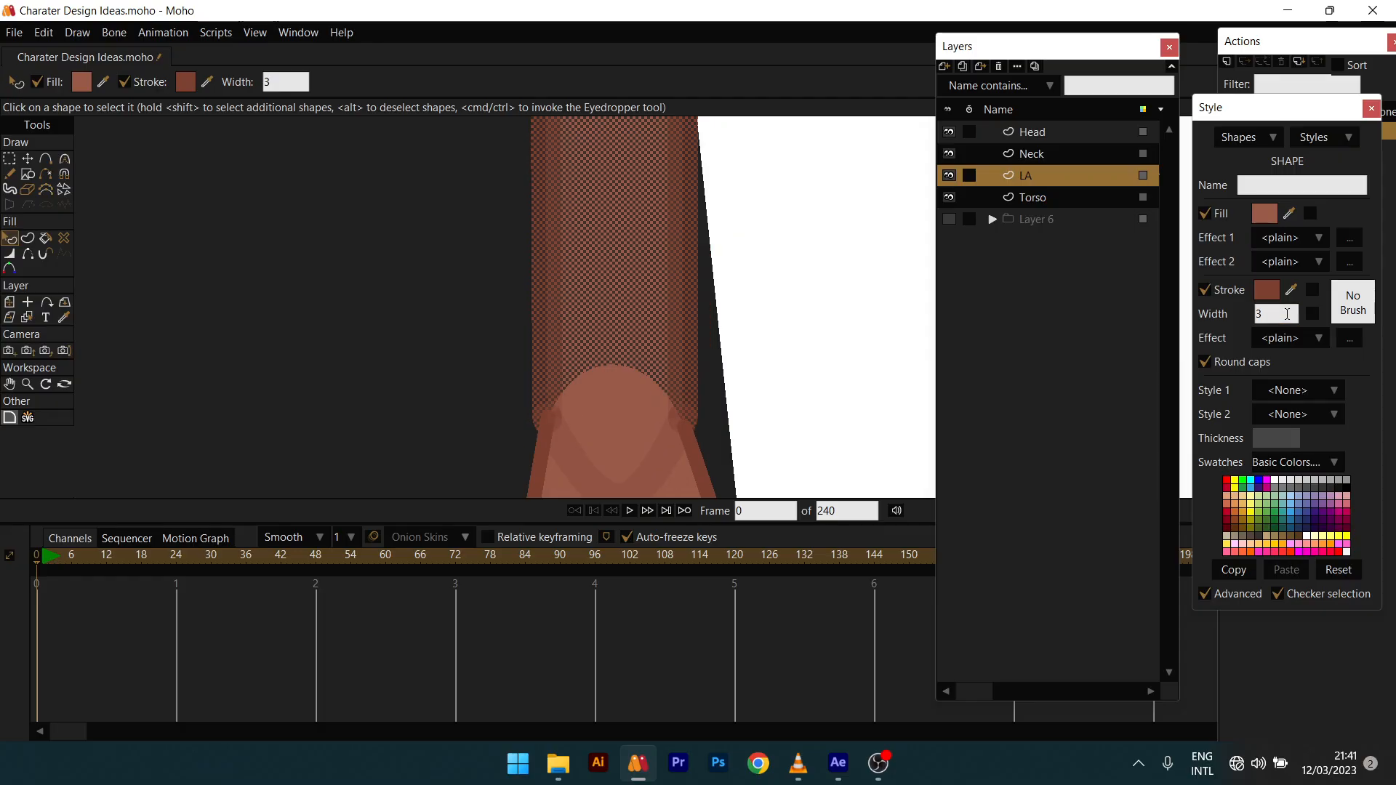
{"action": "key", "text": "Return"}
{"action": "left_click", "coordinate": [515, 428]}
Step: Enable the stroke on the upper arm shape and set its width to 1
{"action": "scroll", "coordinate": [474, 339], "scroll_direction": "down", "scroll_amount": 4}
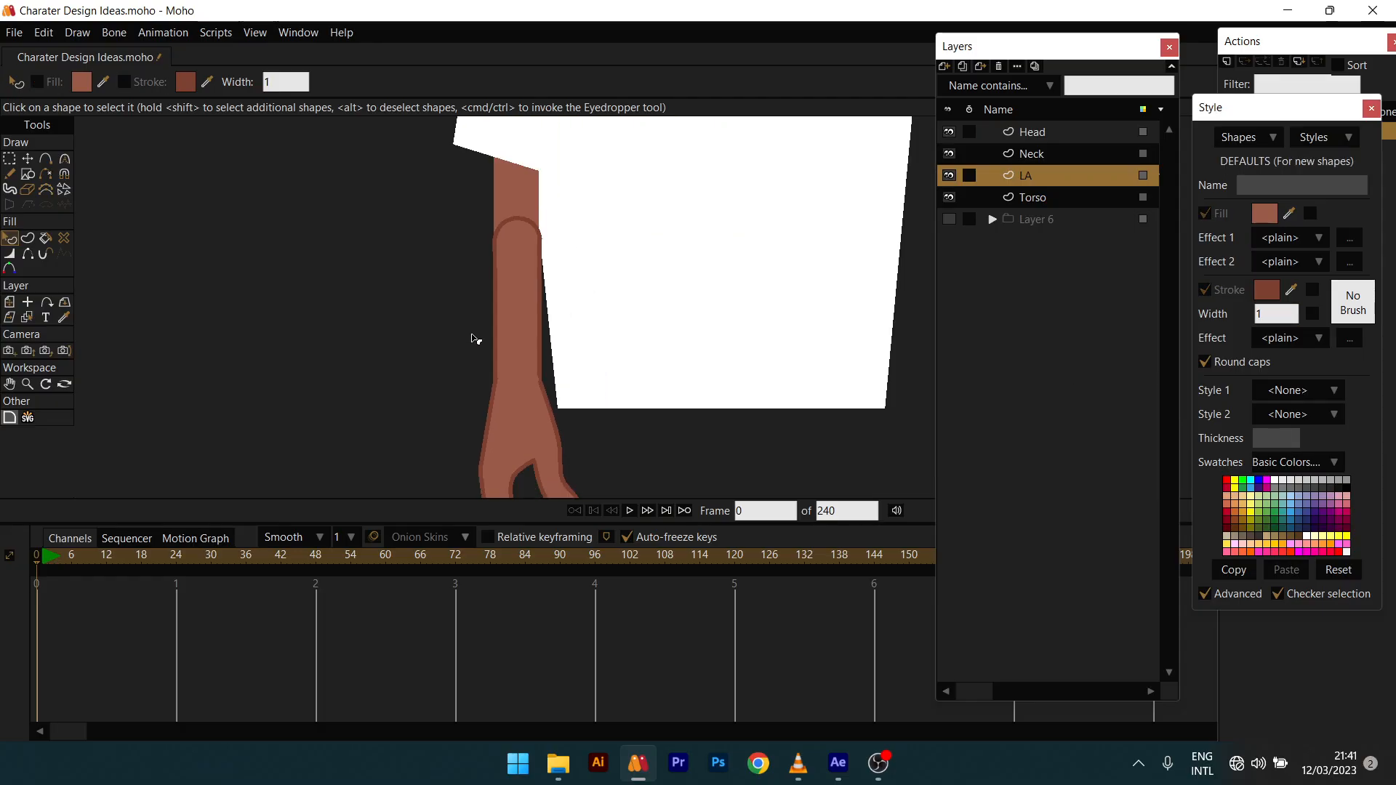
{"action": "left_click_drag", "start_coordinate": [508, 232], "coordinate": [548, 386]}
{"action": "scroll", "coordinate": [552, 371], "scroll_direction": "up", "scroll_amount": 3}
{"action": "left_click", "coordinate": [550, 323]}
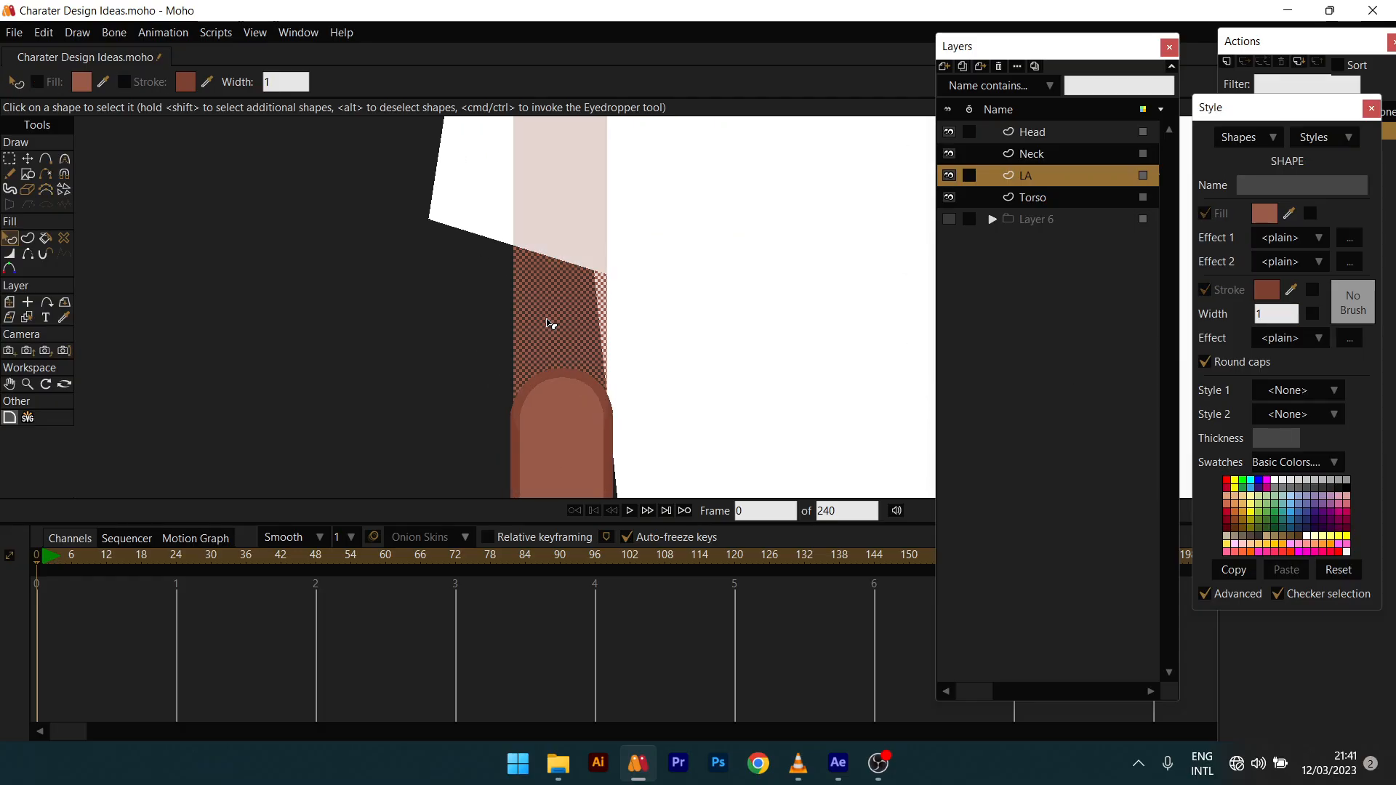
{"action": "left_click", "coordinate": [1223, 293]}
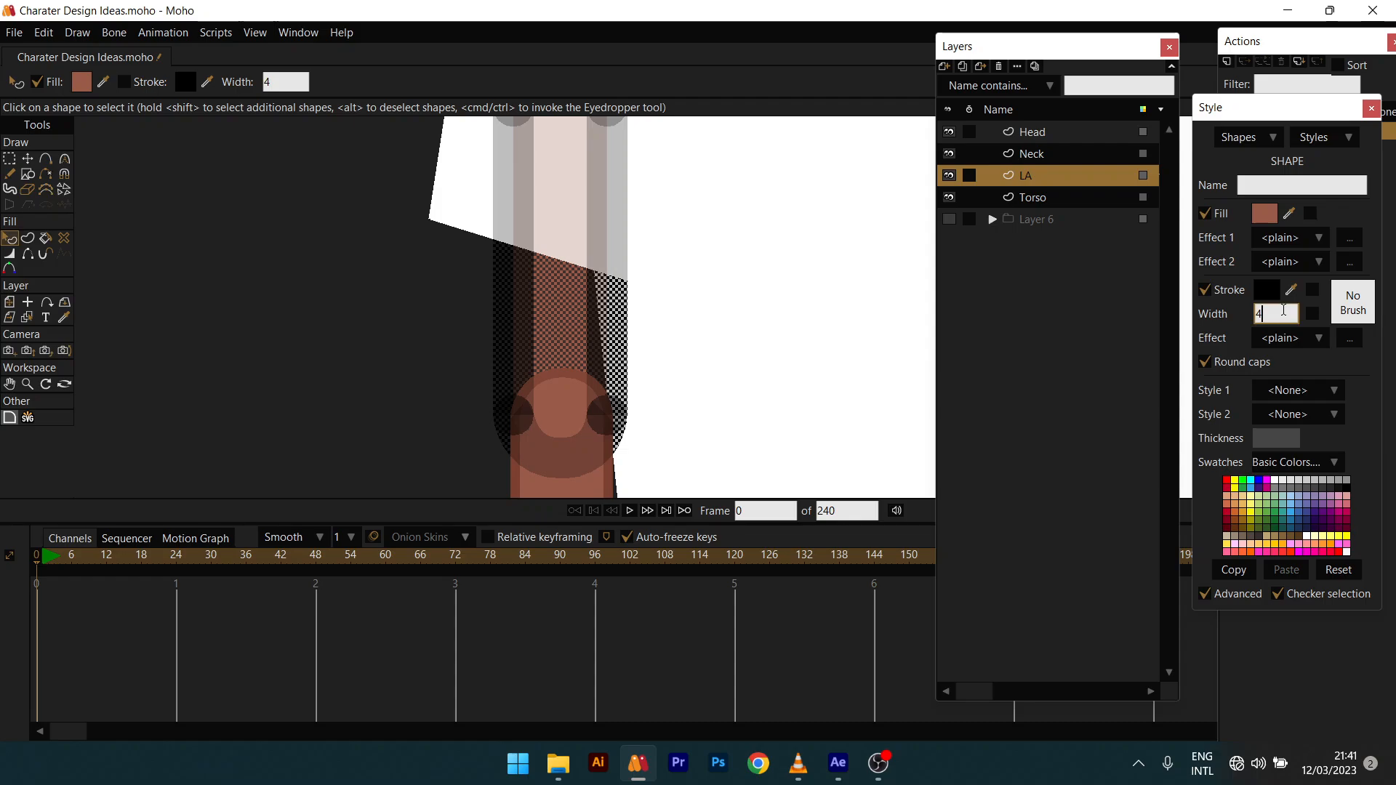
{"action": "key", "text": "BackSpace"}
{"action": "type", "text": "1"}
{"action": "key", "text": "Return"}
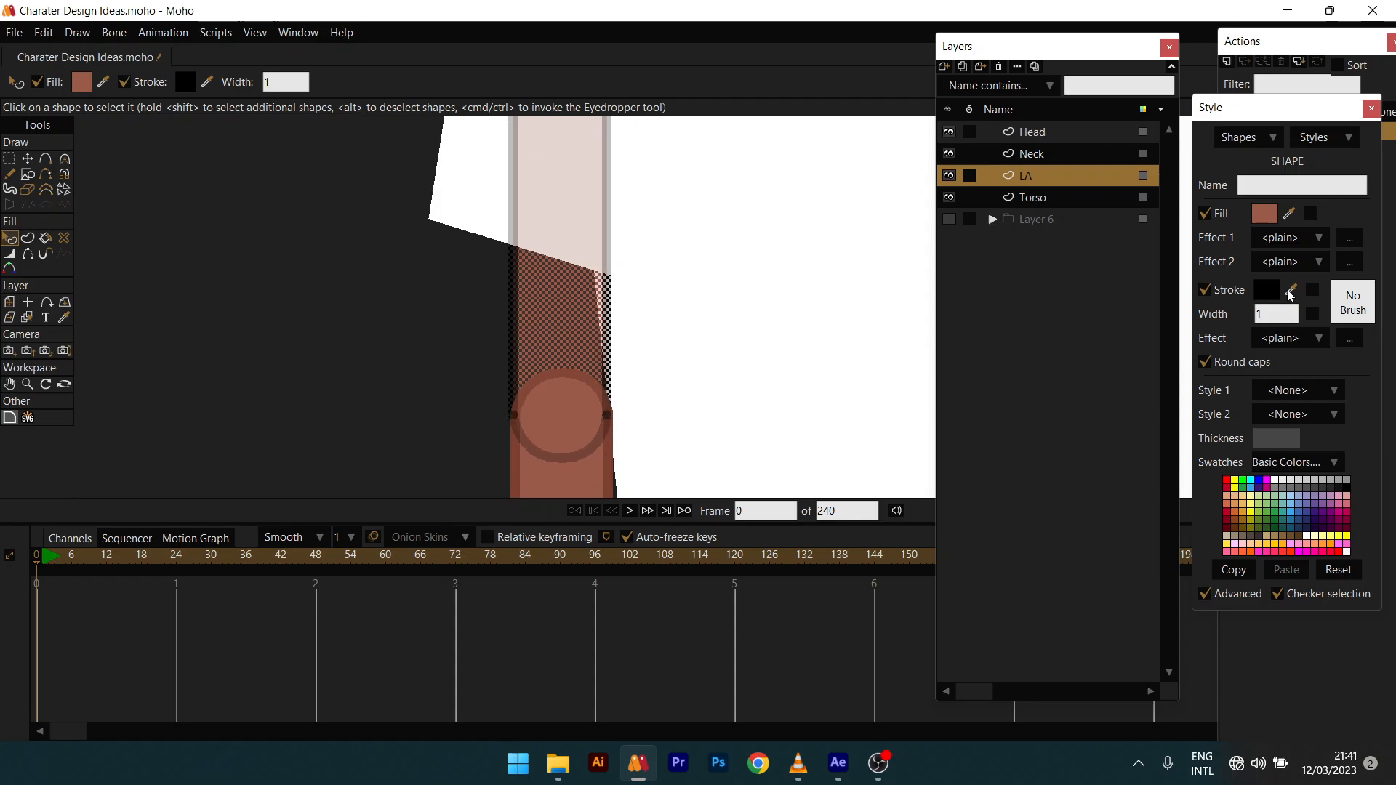
Step: Colour the upper arm's stroke with the dark brown sampled from the forearm's outline
{"action": "left_click", "coordinate": [1290, 294]}
{"action": "left_click", "coordinate": [517, 446]}
{"action": "left_click", "coordinate": [501, 409]}
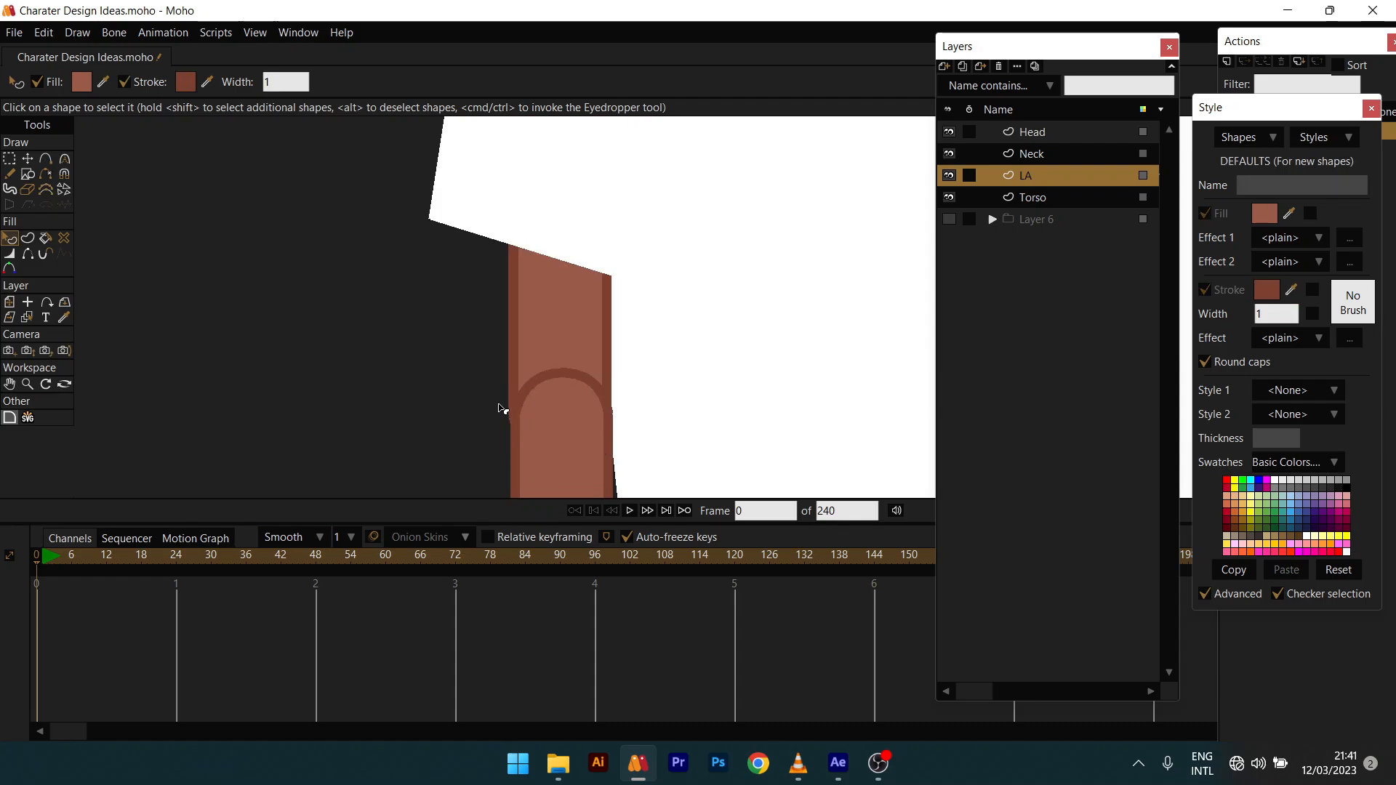
Step: Hide the two upper arc edges of the forearm's rounded end at the elbow
{"action": "scroll", "coordinate": [533, 418], "scroll_direction": "down", "scroll_amount": 2}
{"action": "left_click_drag", "start_coordinate": [562, 393], "coordinate": [585, 358]}
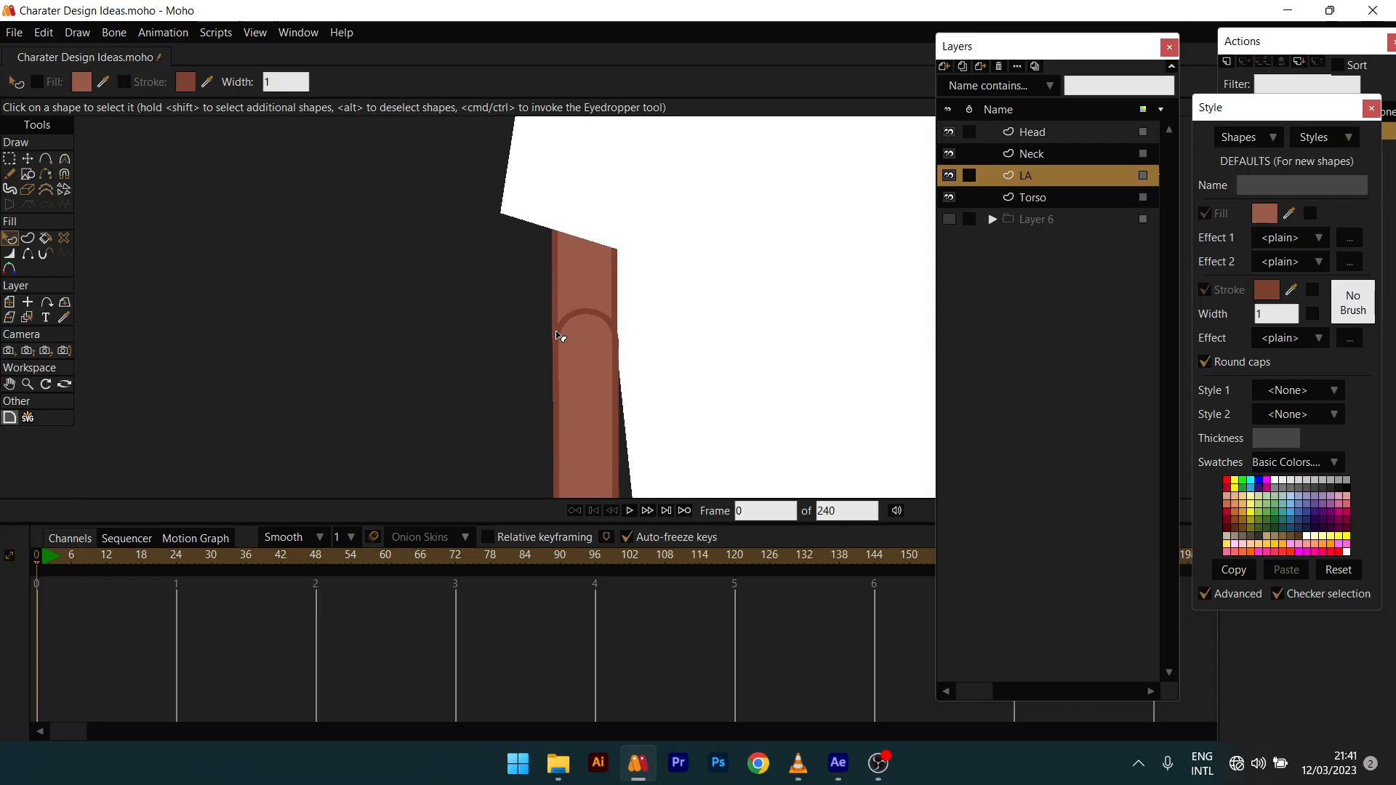
{"action": "scroll", "coordinate": [579, 340], "scroll_direction": "up", "scroll_amount": 3}
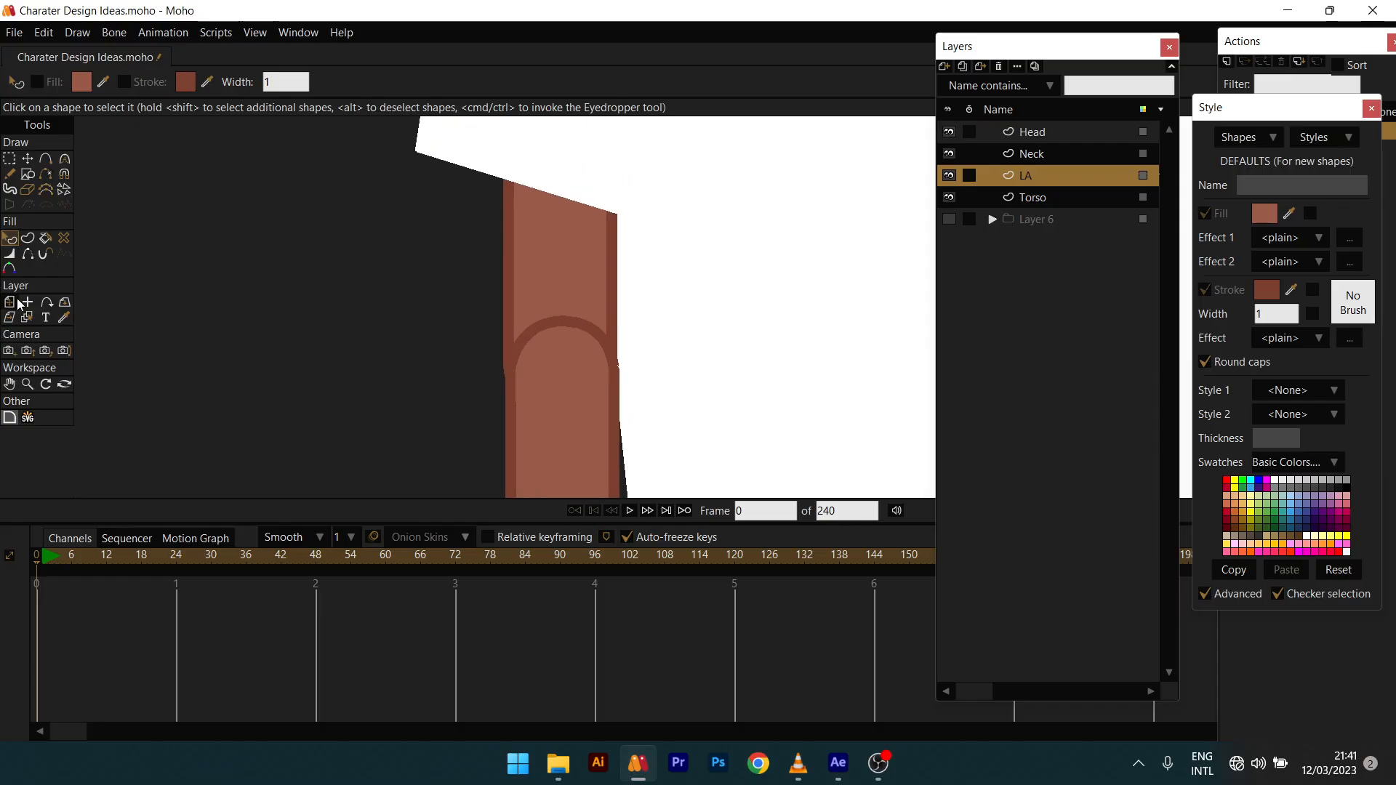
{"action": "left_click", "coordinate": [27, 253]}
{"action": "scroll", "coordinate": [531, 334], "scroll_direction": "up", "scroll_amount": 2}
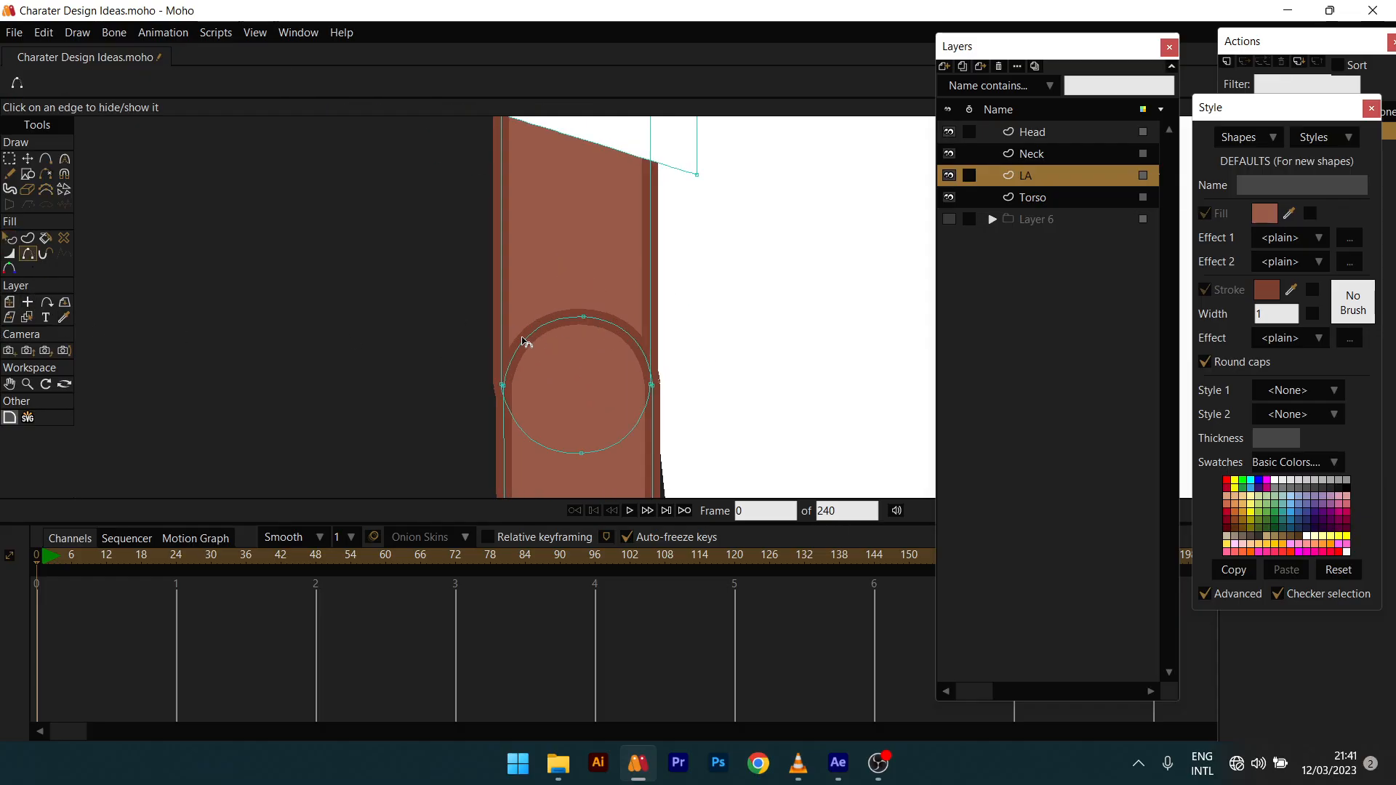
{"action": "left_click", "coordinate": [528, 341]}
{"action": "left_click", "coordinate": [631, 337]}
{"action": "scroll", "coordinate": [585, 326], "scroll_direction": "down", "scroll_amount": 4}
{"action": "left_click_drag", "start_coordinate": [583, 328], "coordinate": [582, 253]}
{"action": "key", "text": "q"}
{"action": "scroll", "coordinate": [564, 280], "scroll_direction": "down", "scroll_amount": 4}
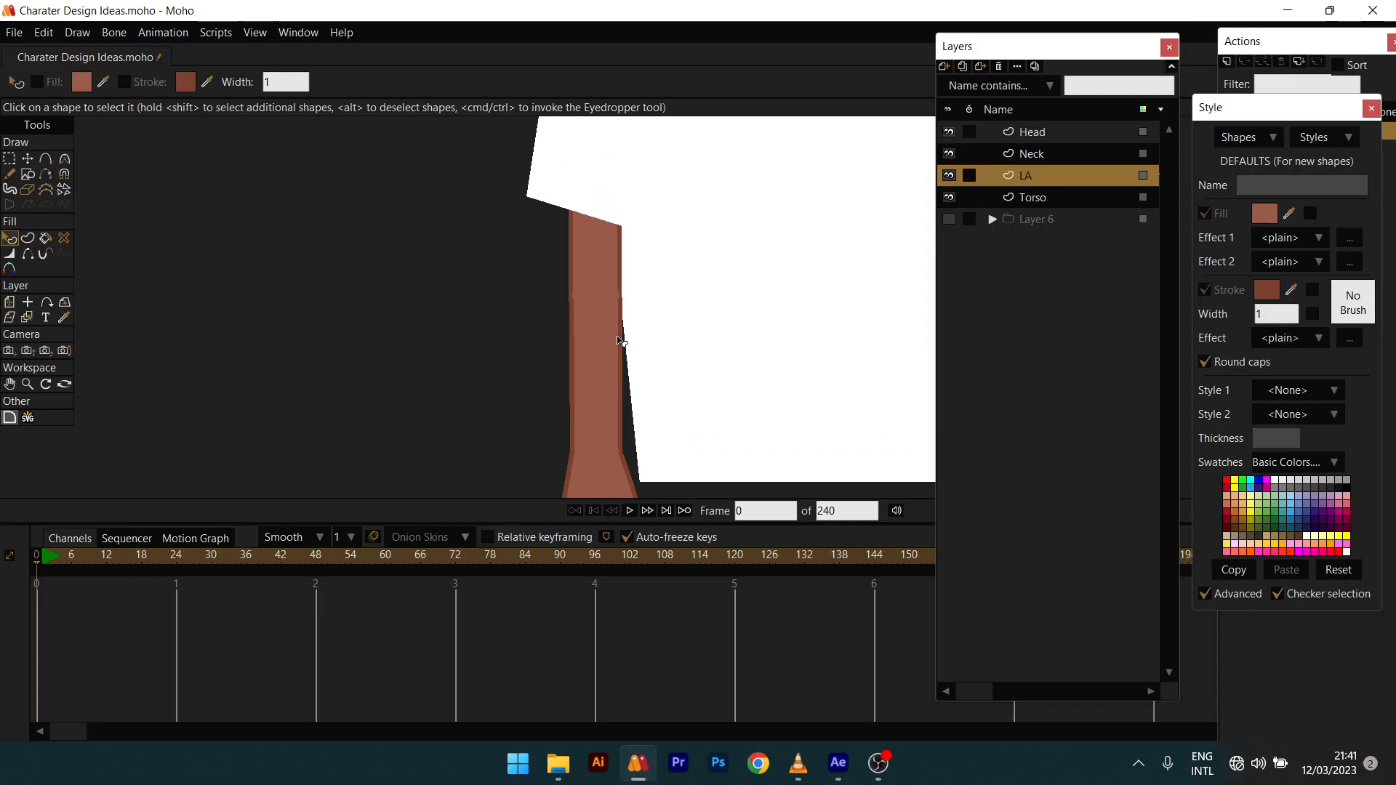
{"action": "scroll", "coordinate": [607, 255], "scroll_direction": "down", "scroll_amount": 4}
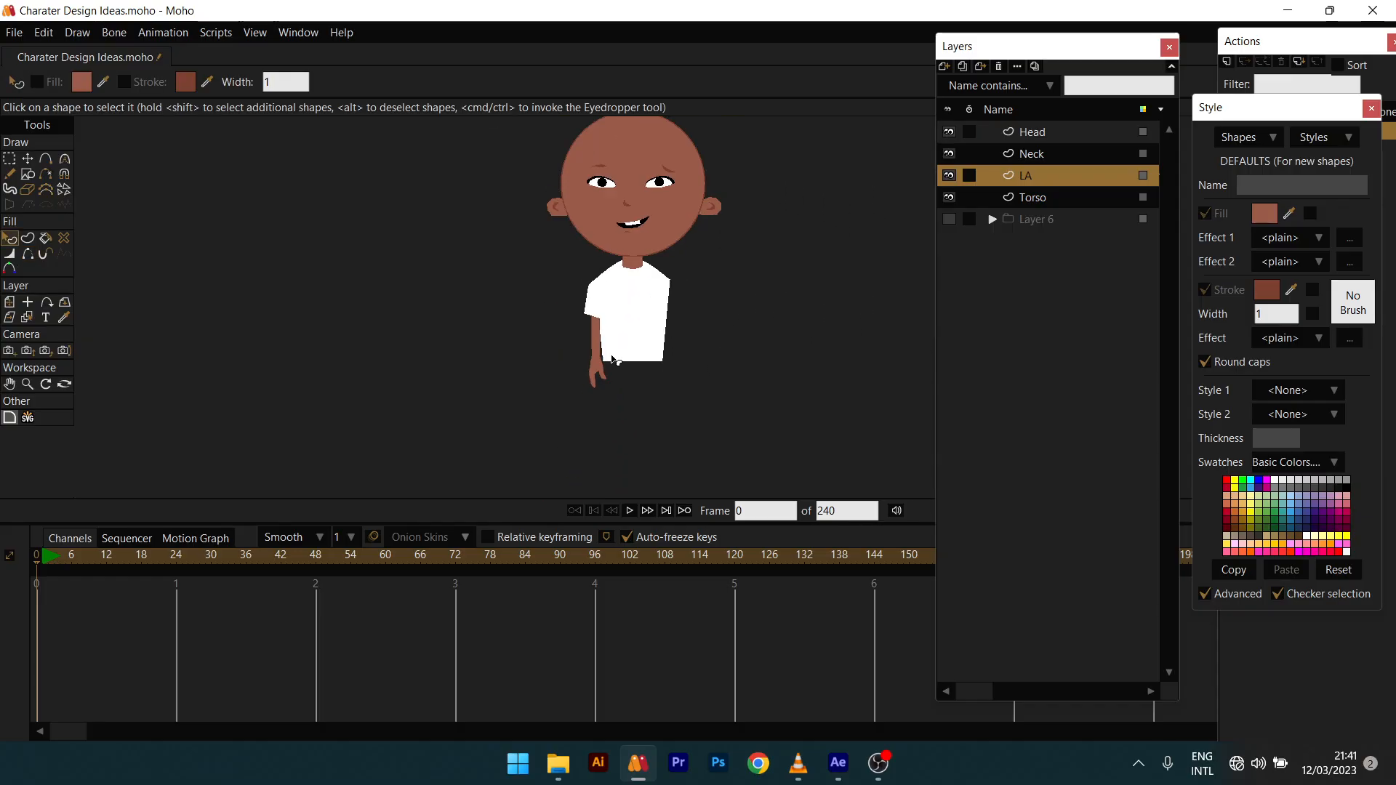
Step: Move the forearm and hand down together to lengthen the upper arm
{"action": "scroll", "coordinate": [575, 349], "scroll_direction": "up", "scroll_amount": 3}
{"action": "scroll", "coordinate": [571, 354], "scroll_direction": "up", "scroll_amount": 2}
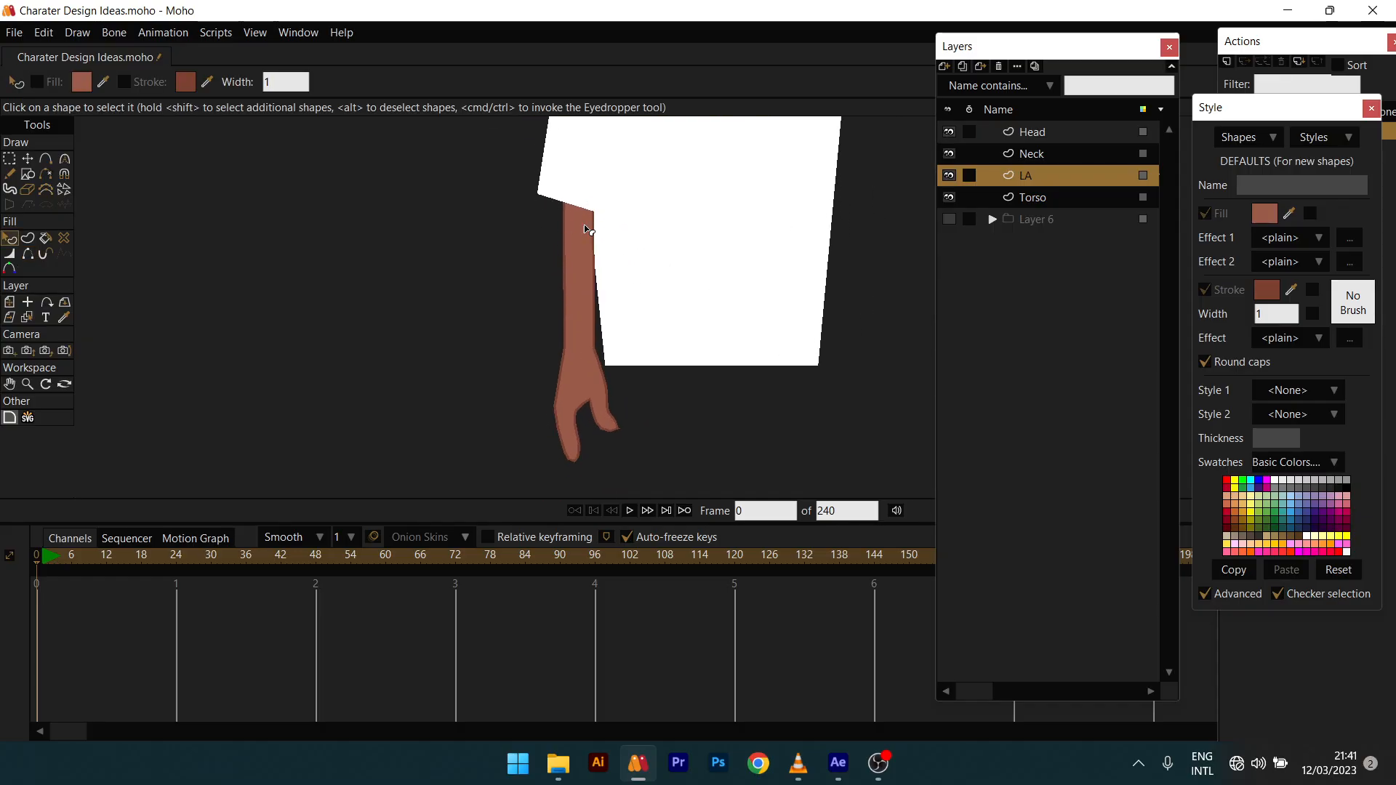
{"action": "scroll", "coordinate": [568, 327], "scroll_direction": "down", "scroll_amount": 3}
{"action": "scroll", "coordinate": [580, 356], "scroll_direction": "up", "scroll_amount": 4}
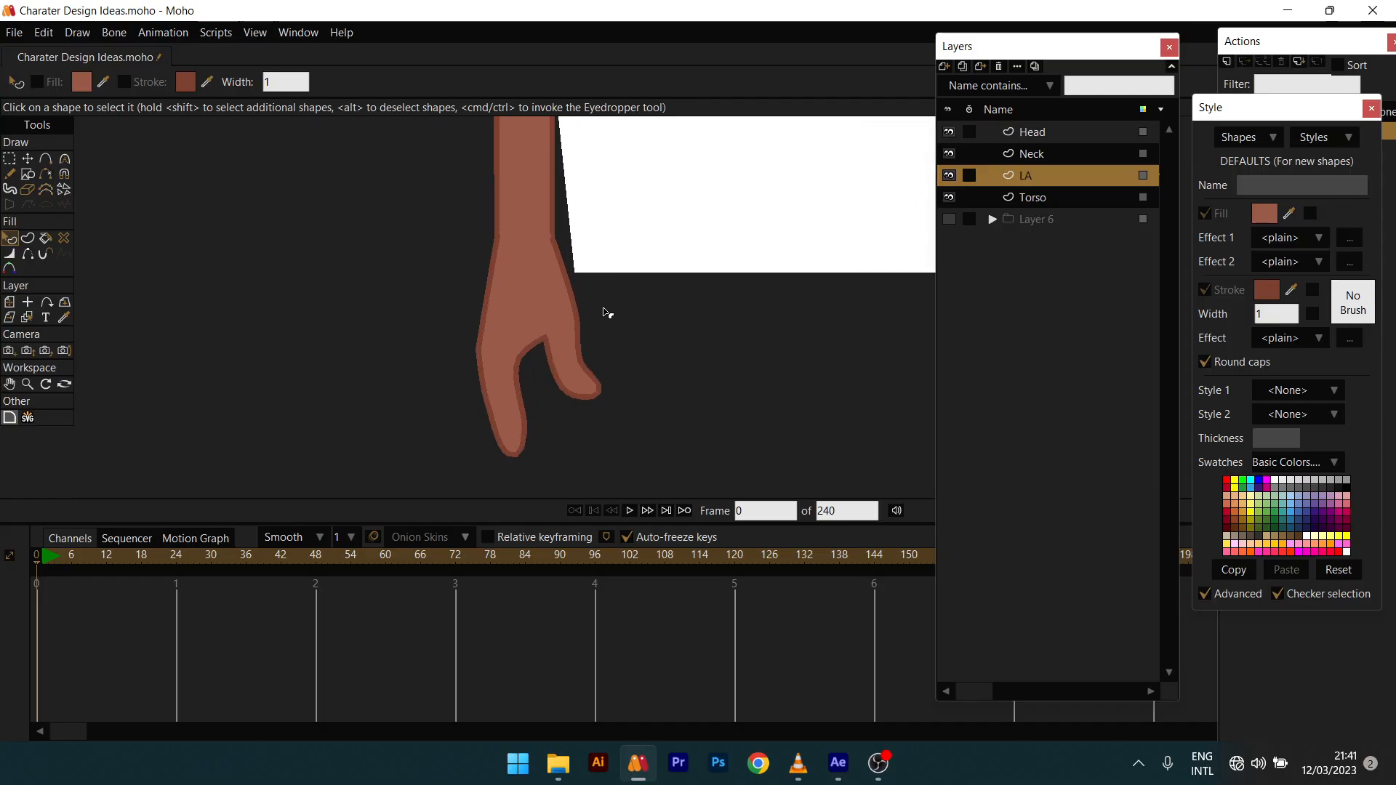
{"action": "scroll", "coordinate": [596, 318], "scroll_direction": "down", "scroll_amount": 1}
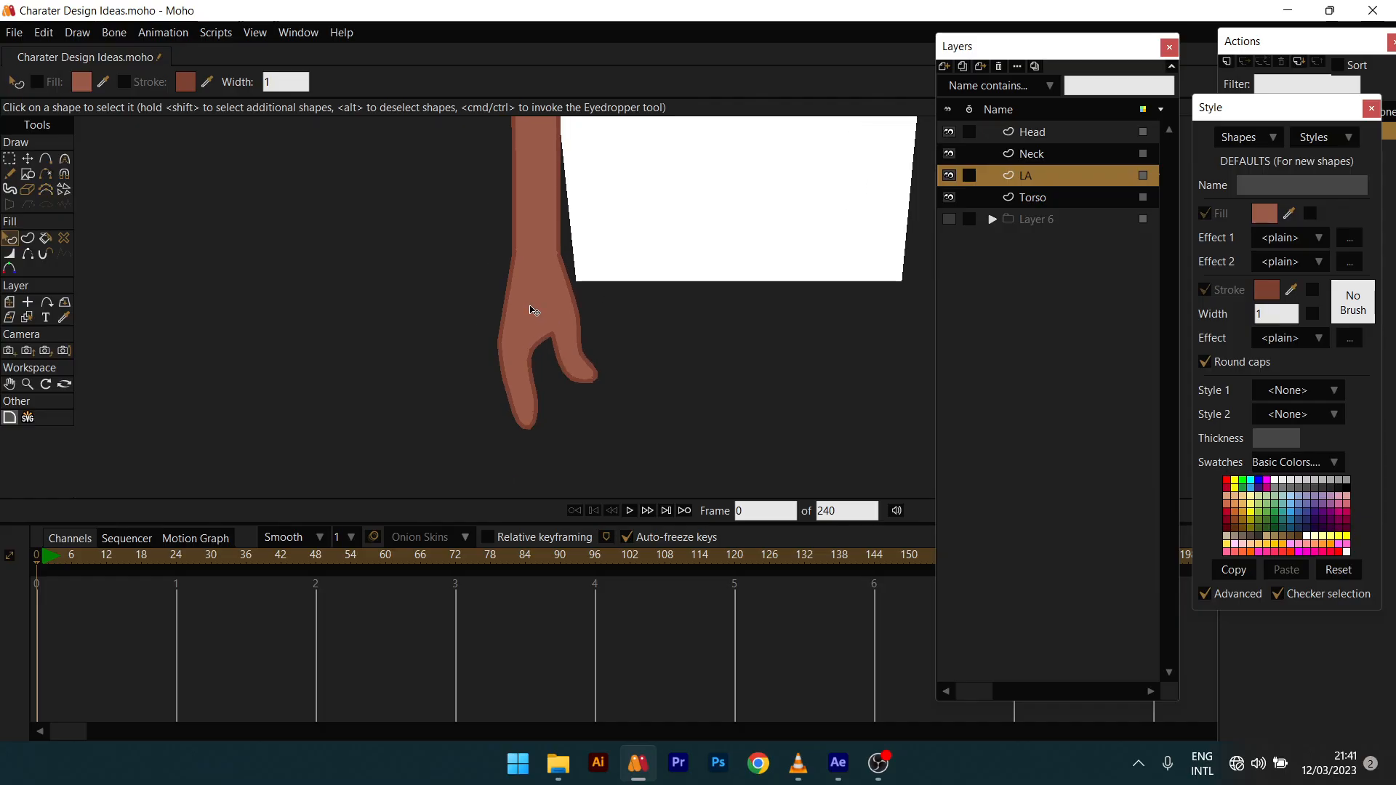
{"action": "key", "text": "t"}
{"action": "scroll", "coordinate": [534, 312], "scroll_direction": "up", "scroll_amount": 1}
{"action": "scroll", "coordinate": [518, 270], "scroll_direction": "down", "scroll_amount": 5}
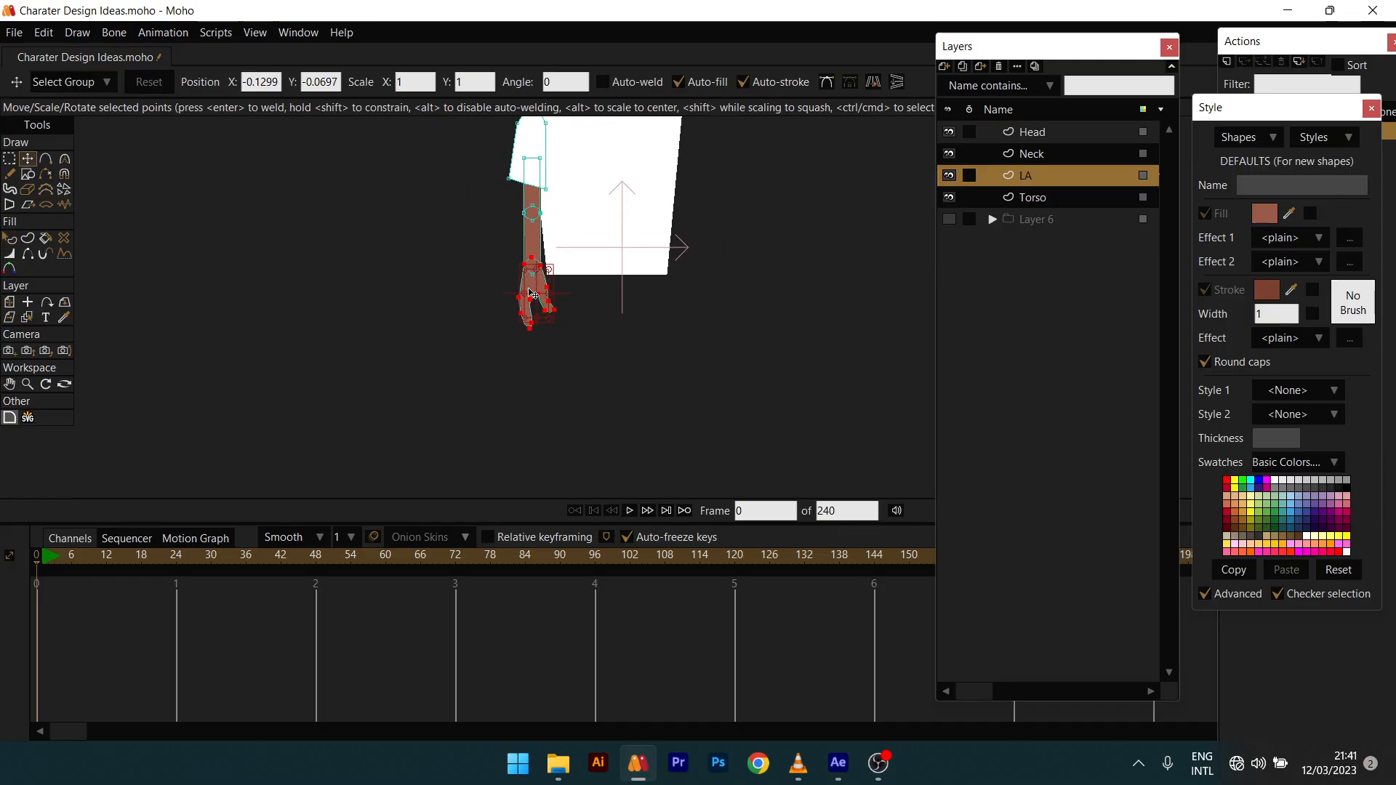
{"action": "left_click_drag", "start_coordinate": [491, 198], "coordinate": [618, 426]}
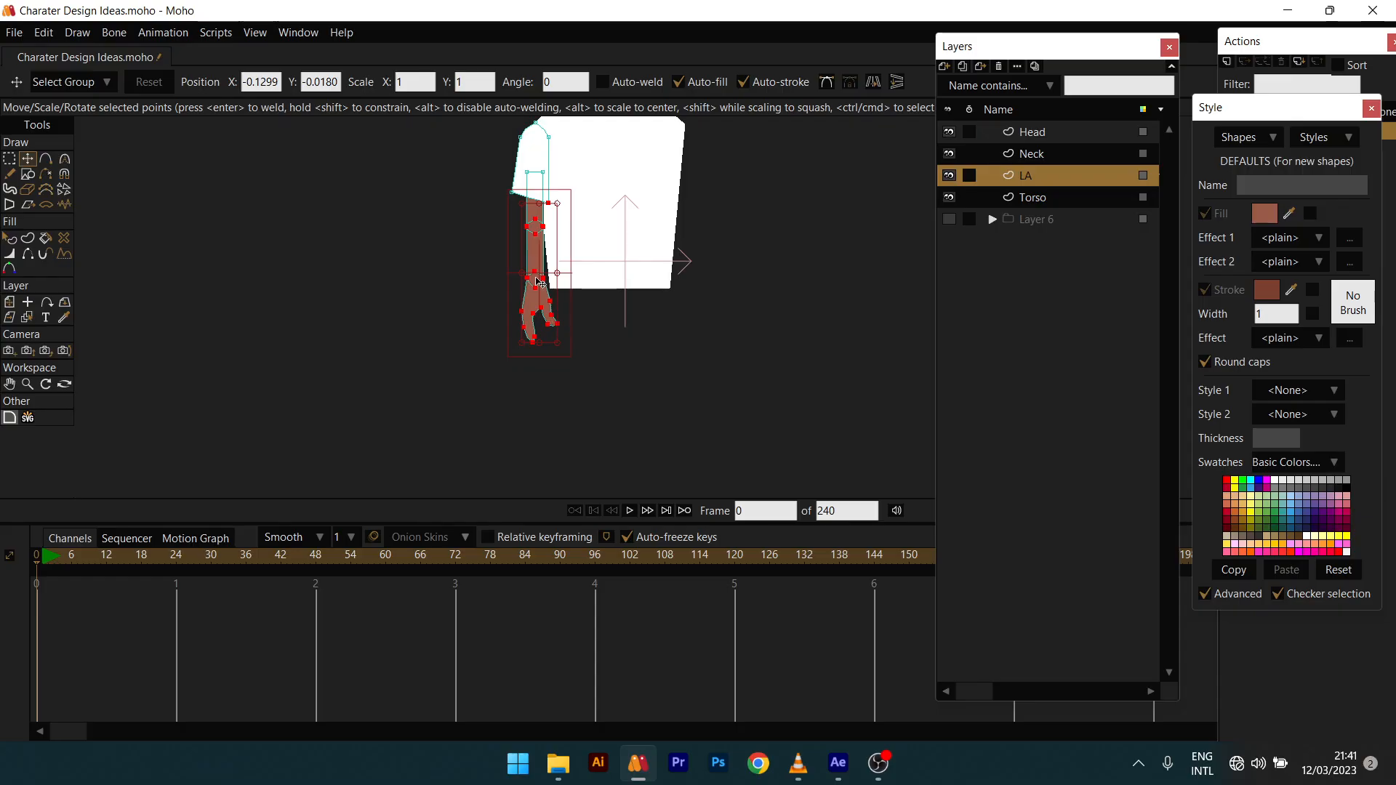
{"action": "left_click_drag", "start_coordinate": [535, 256], "coordinate": [542, 317]}
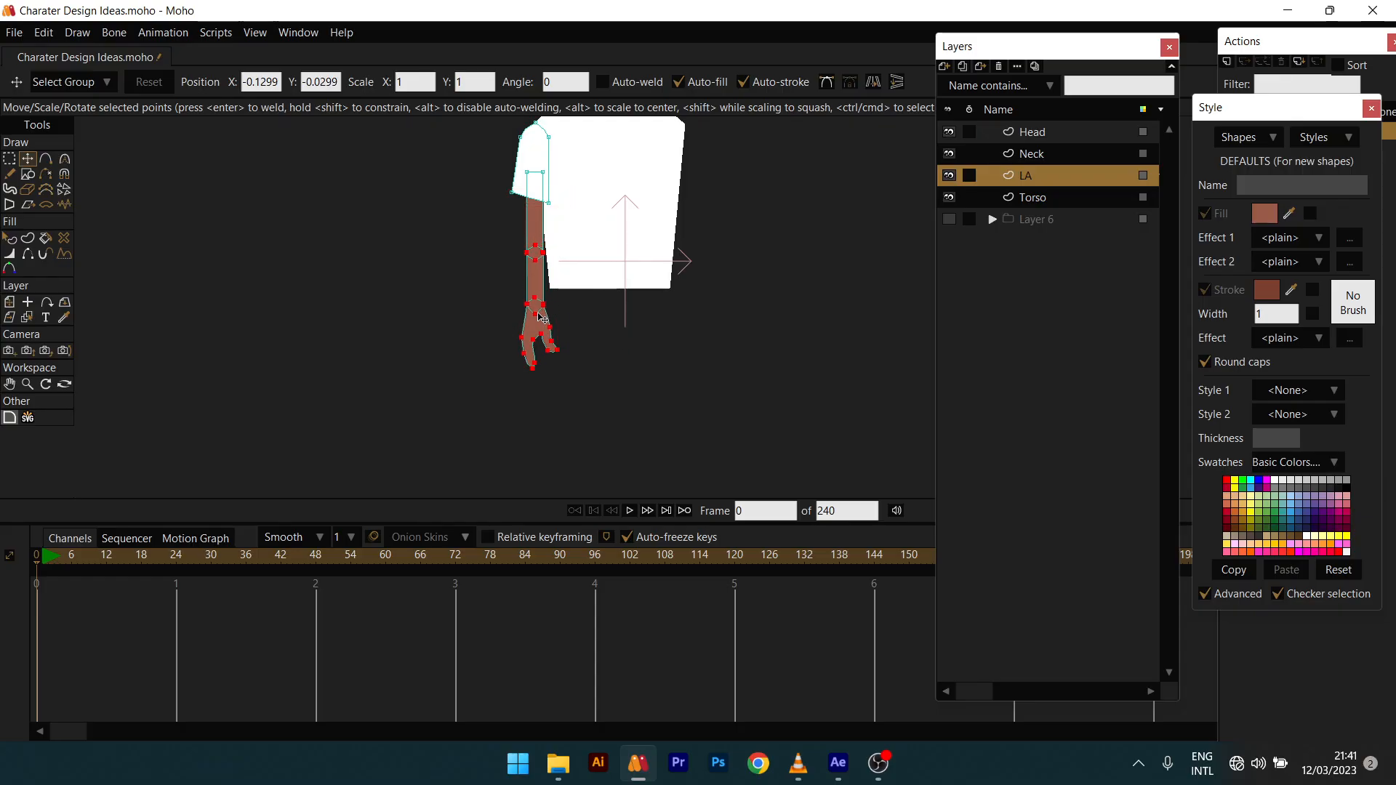
Step: Raise the forearm and hand partway towards the sleeve, and move the hand down to lengthen the forearm
{"action": "scroll", "coordinate": [539, 316], "scroll_direction": "down", "scroll_amount": 5}
{"action": "scroll", "coordinate": [540, 318], "scroll_direction": "up", "scroll_amount": 4}
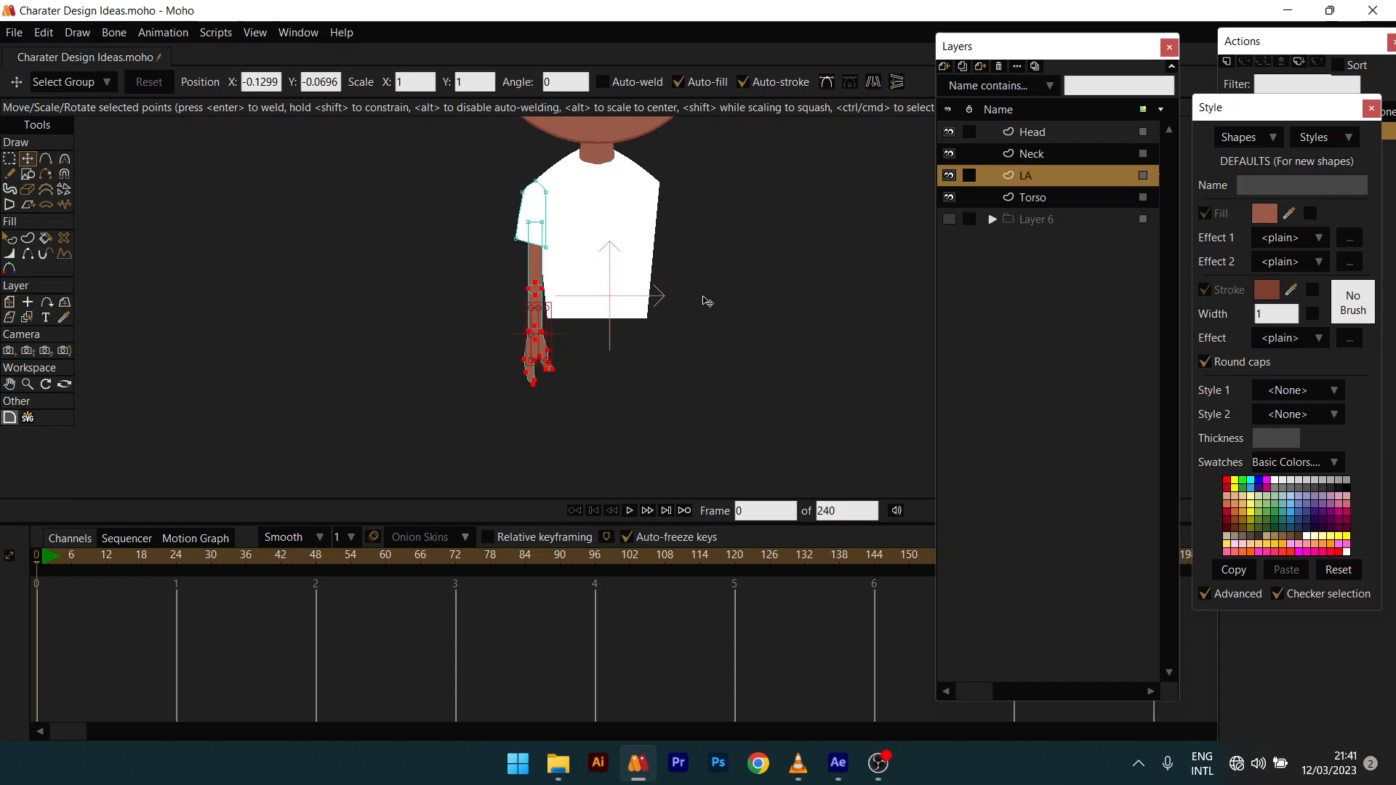
{"action": "scroll", "coordinate": [551, 313], "scroll_direction": "up", "scroll_amount": 4}
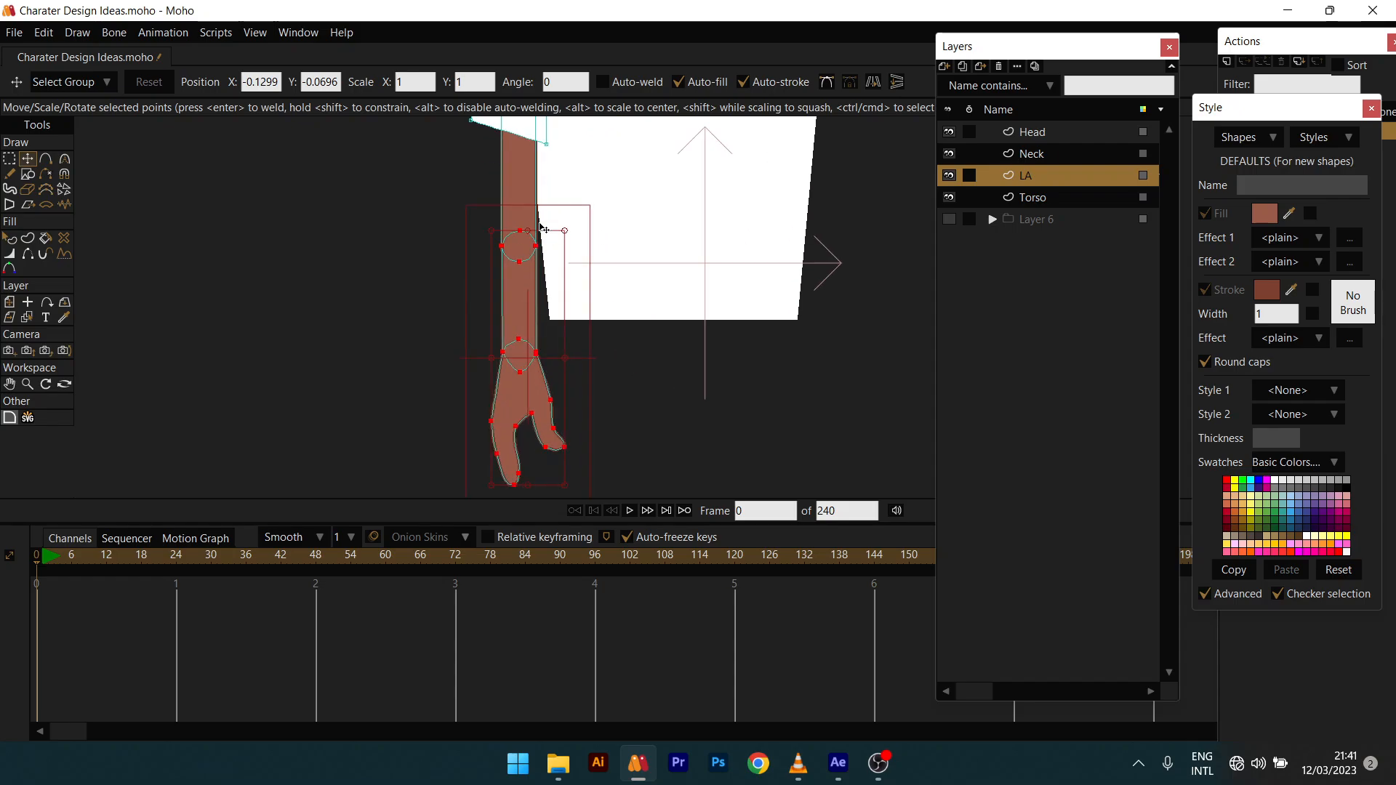
{"action": "scroll", "coordinate": [520, 251], "scroll_direction": "down", "scroll_amount": 2}
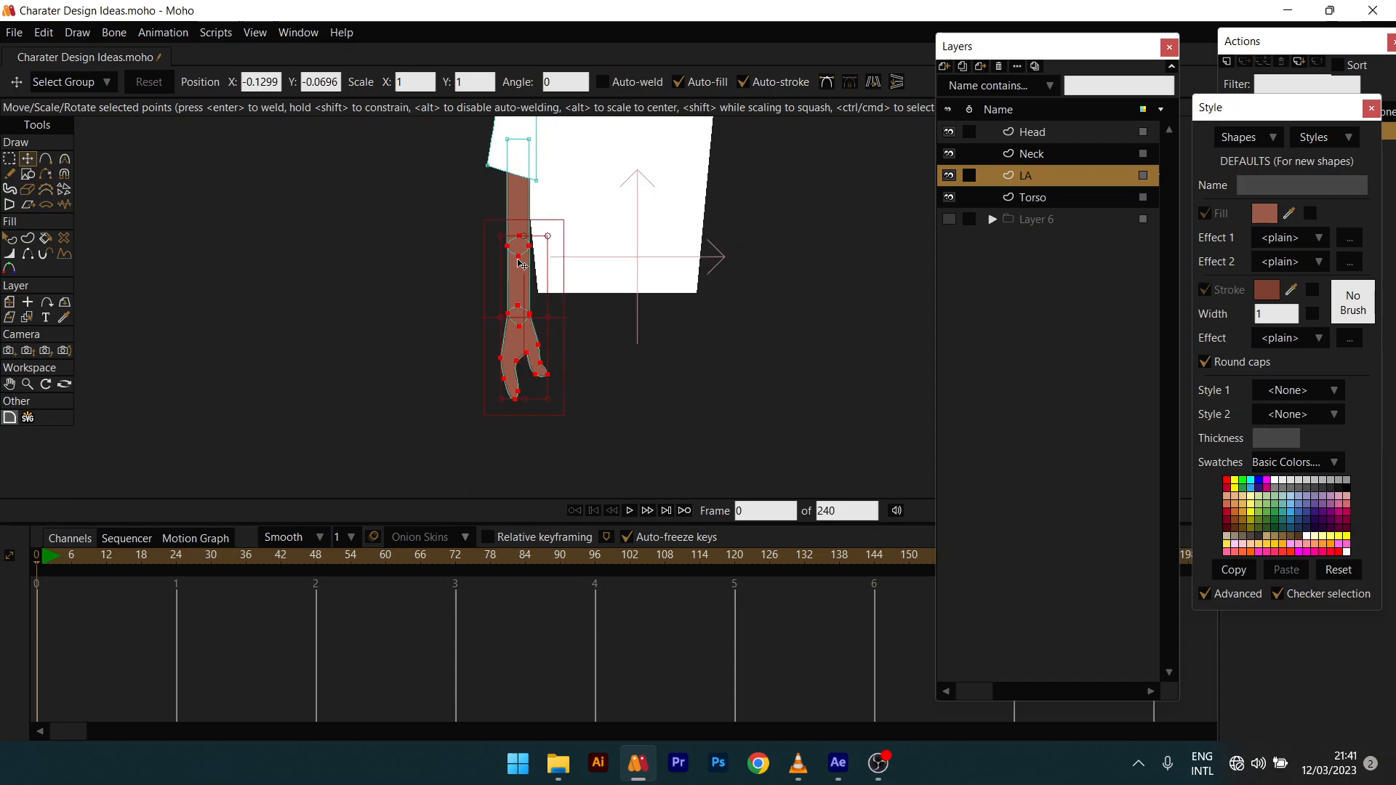
{"action": "left_click_drag", "start_coordinate": [518, 290], "coordinate": [617, 405]}
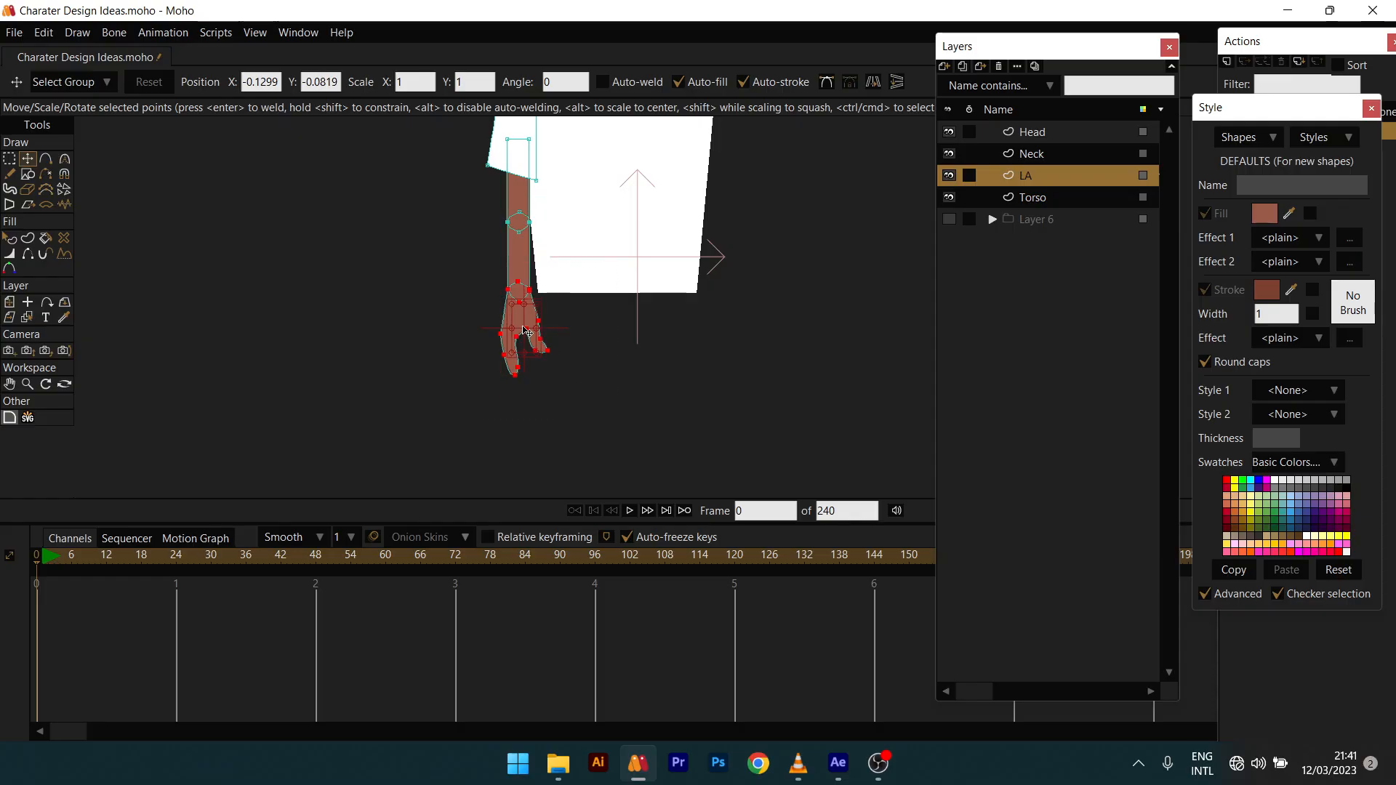
{"action": "left_click_drag", "start_coordinate": [529, 322], "coordinate": [508, 400]}
Step: Curve the hand's long finger inward by moving its inner-edge point and its tip point towards the thumb side
{"action": "scroll", "coordinate": [525, 336], "scroll_direction": "up", "scroll_amount": 2}
{"action": "scroll", "coordinate": [508, 399], "scroll_direction": "up", "scroll_amount": 4}
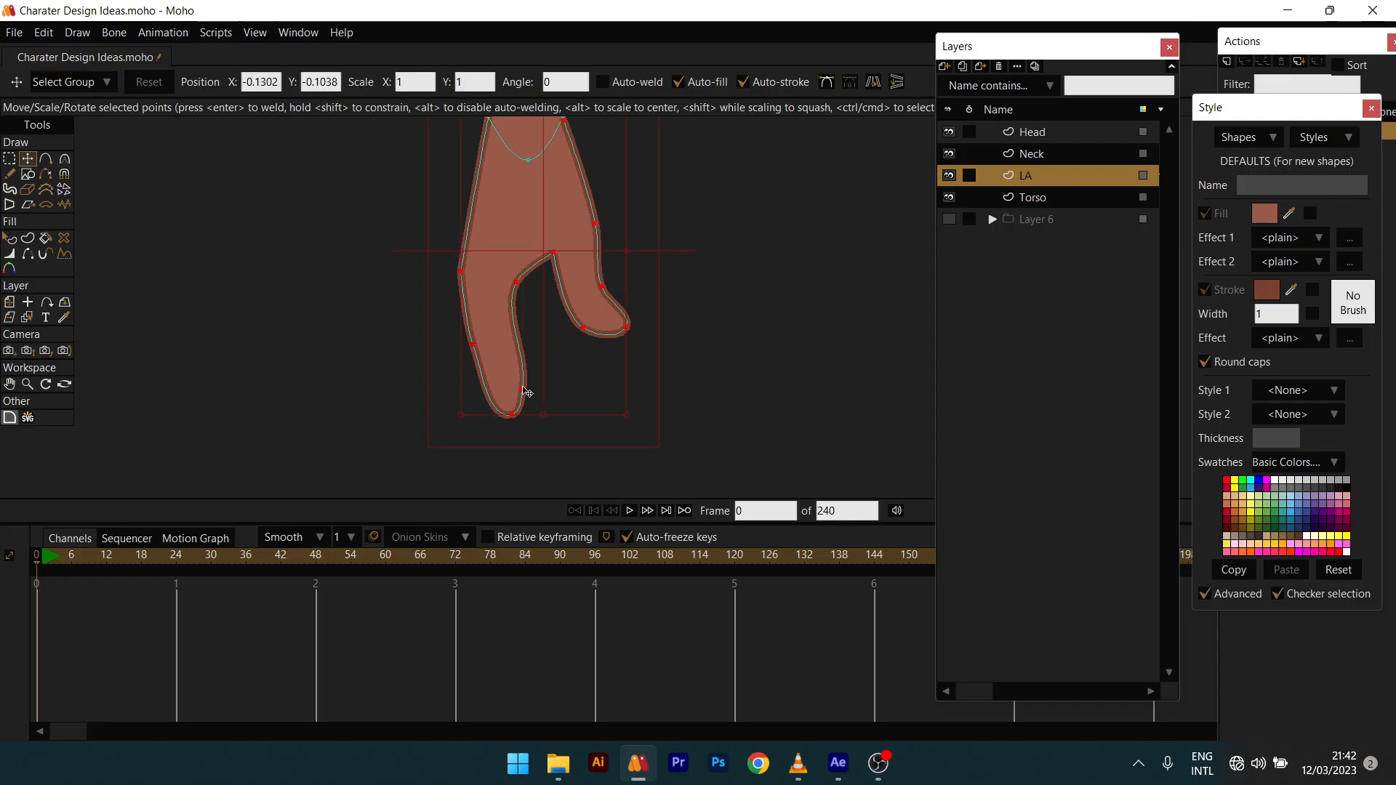
{"action": "left_click", "coordinate": [525, 393]}
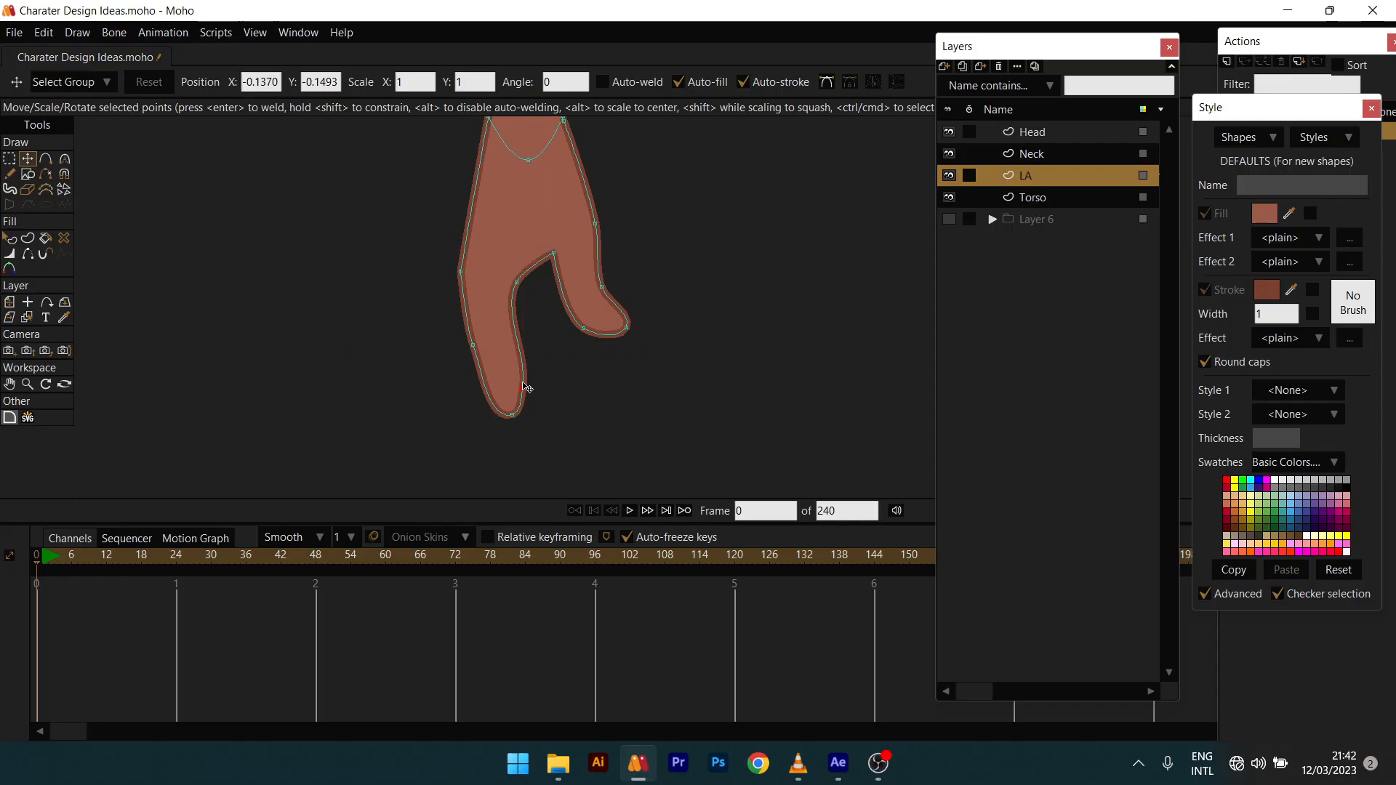
{"action": "left_click_drag", "start_coordinate": [525, 387], "coordinate": [515, 358]}
{"action": "left_click_drag", "start_coordinate": [518, 412], "coordinate": [535, 405]}
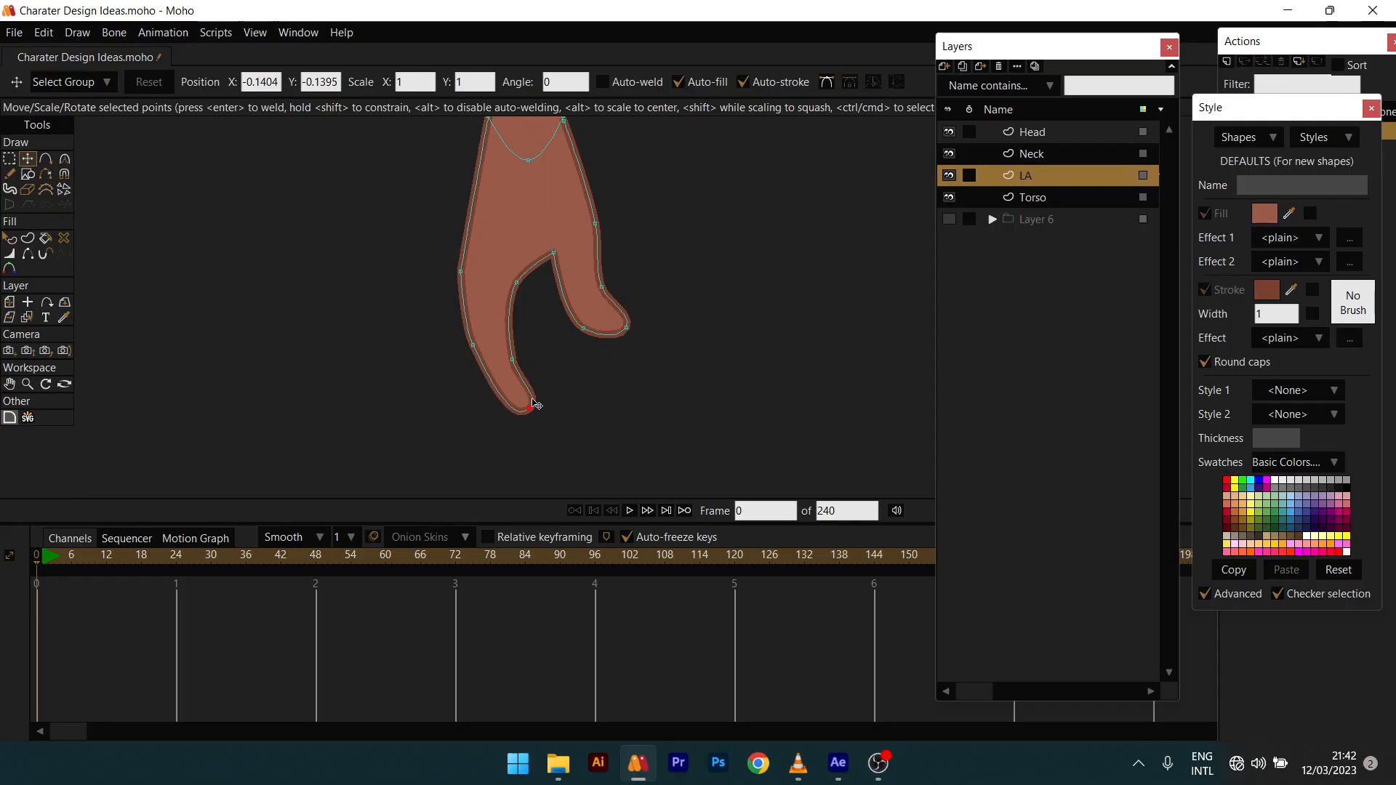
{"action": "scroll", "coordinate": [534, 386], "scroll_direction": "down", "scroll_amount": 3}
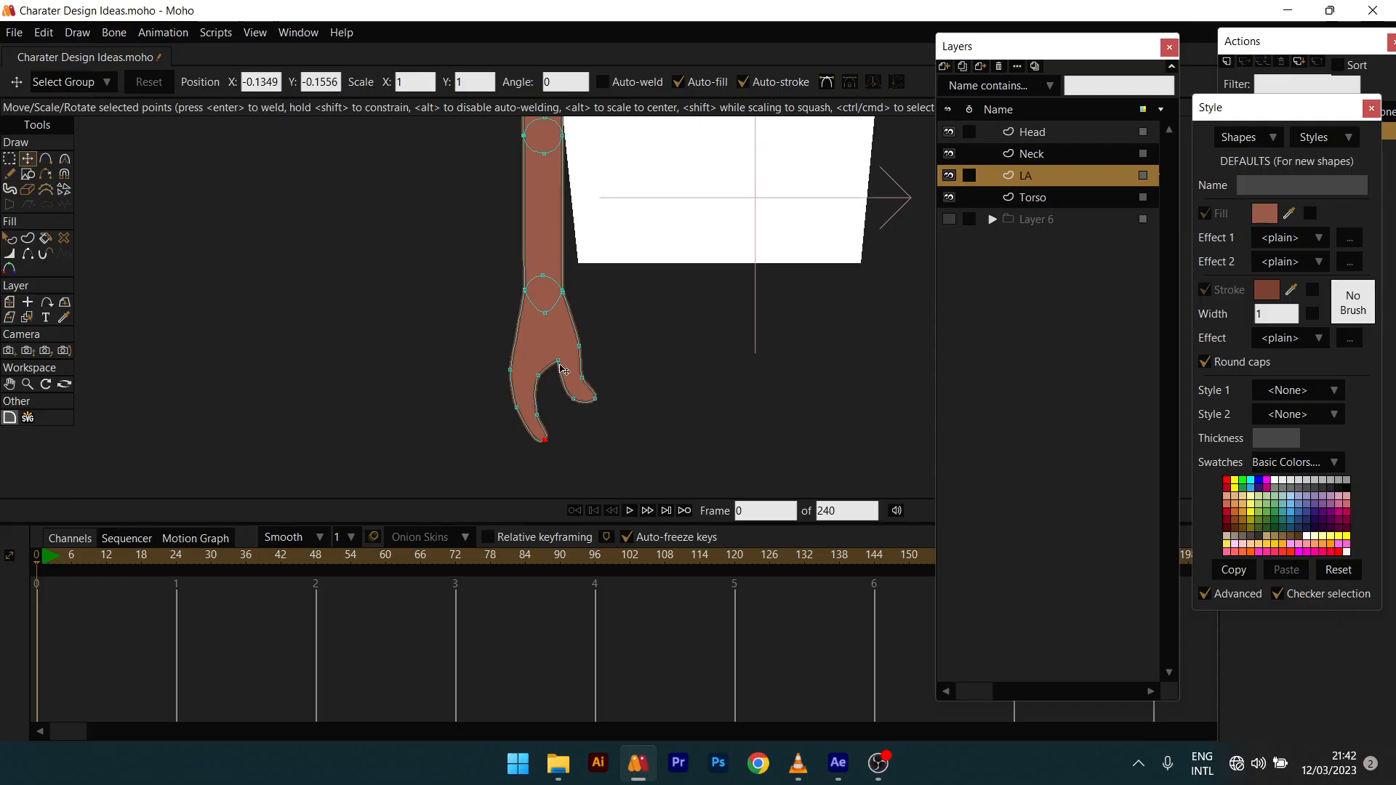
Step: Slim the thumb, widen the palm on the thumb side, and shift the hand's opposite side slightly inward
{"action": "left_click_drag", "start_coordinate": [575, 400], "coordinate": [578, 393]}
{"action": "scroll", "coordinate": [575, 396], "scroll_direction": "up", "scroll_amount": 2}
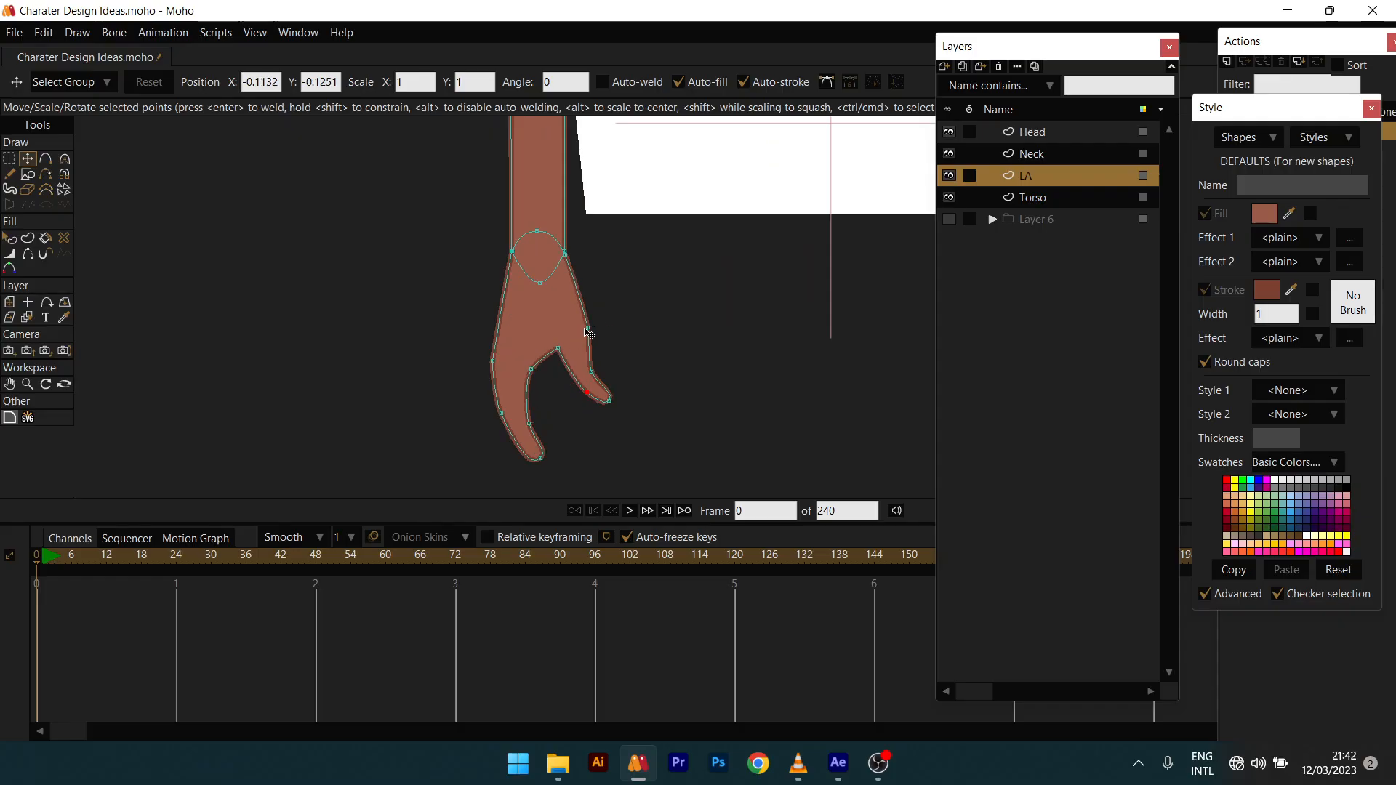
{"action": "left_click_drag", "start_coordinate": [586, 330], "coordinate": [594, 325]}
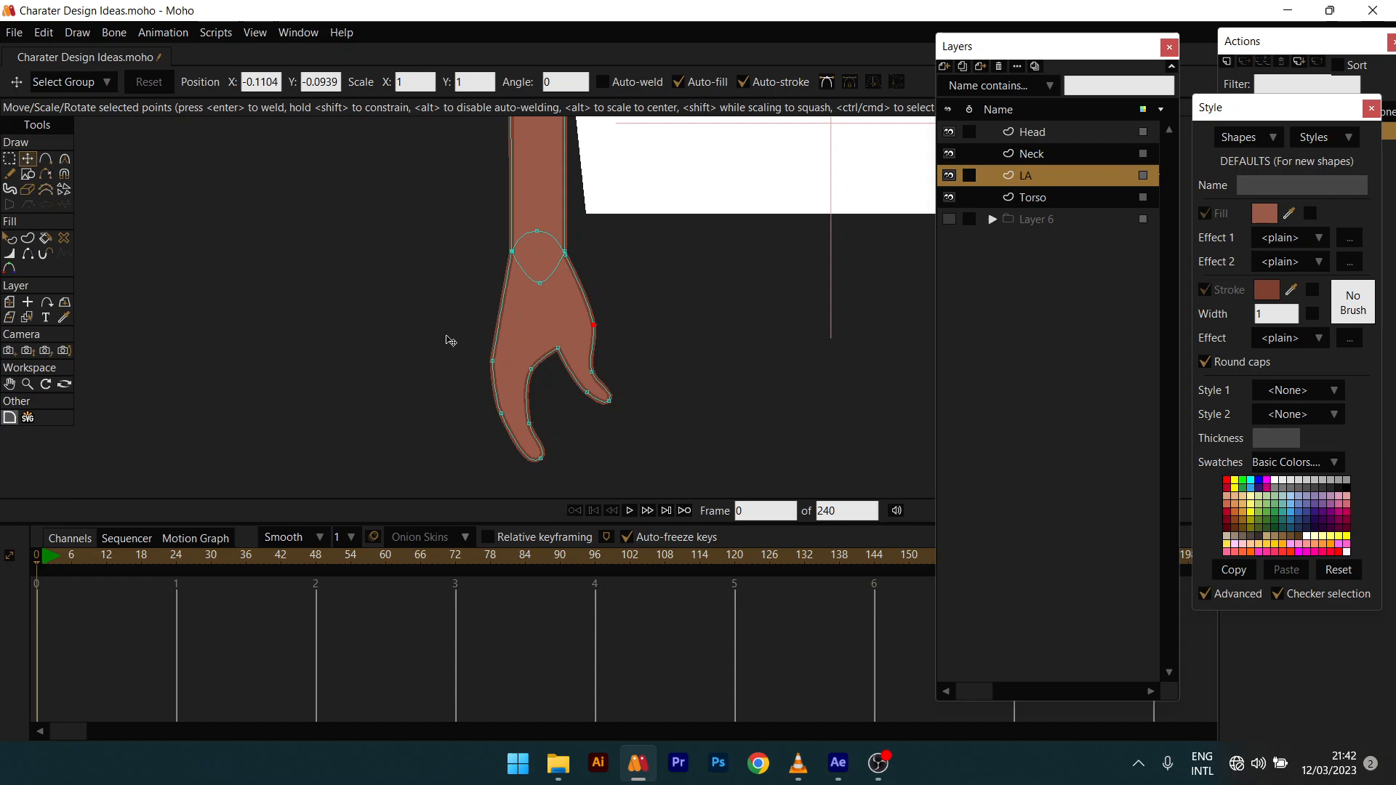
{"action": "left_click_drag", "start_coordinate": [448, 340], "coordinate": [555, 500]}
{"action": "mouse_move", "coordinate": [512, 423]}
{"action": "left_mouse_down"}
{"action": "mouse_move", "coordinate": [496, 413]}
{"action": "mouse_move", "coordinate": [515, 421]}
{"action": "left_mouse_up"}
{"action": "key", "text": "ctrl+a"}
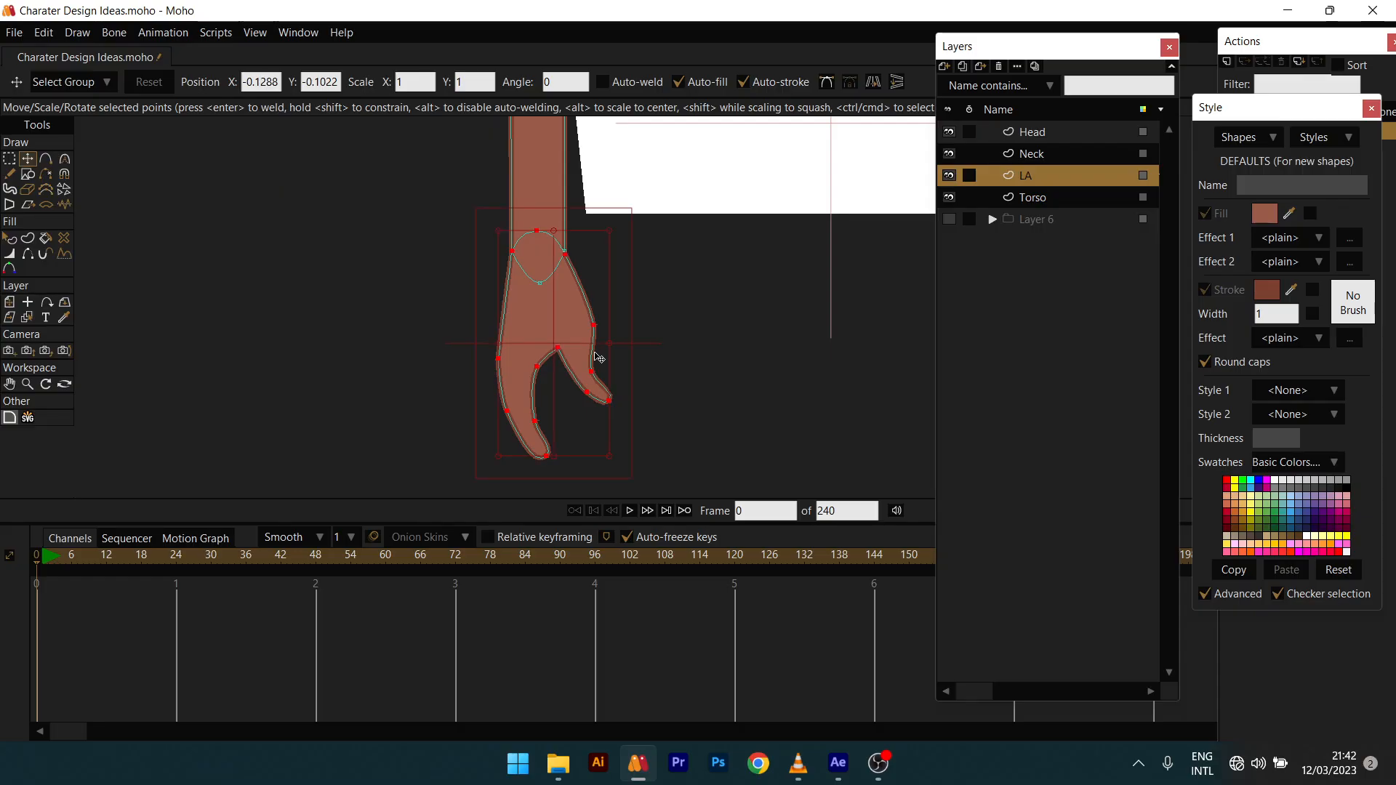
Step: Raise the palm's thumb-side point towards the wrist and thicken the thumb by lowering its underside point
{"action": "left_click", "coordinate": [596, 330]}
{"action": "left_click_drag", "start_coordinate": [596, 329], "coordinate": [586, 291]}
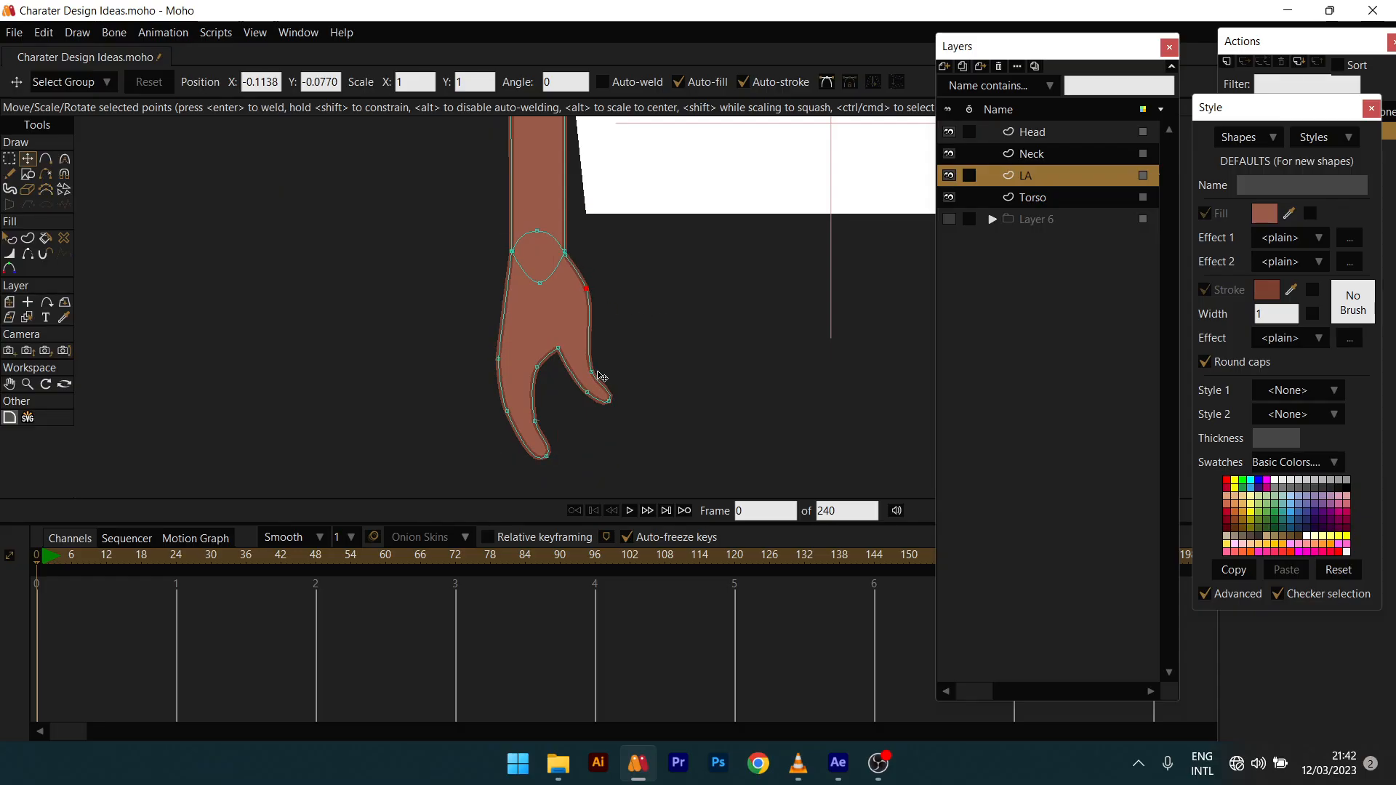
{"action": "left_click_drag", "start_coordinate": [587, 393], "coordinate": [589, 405]}
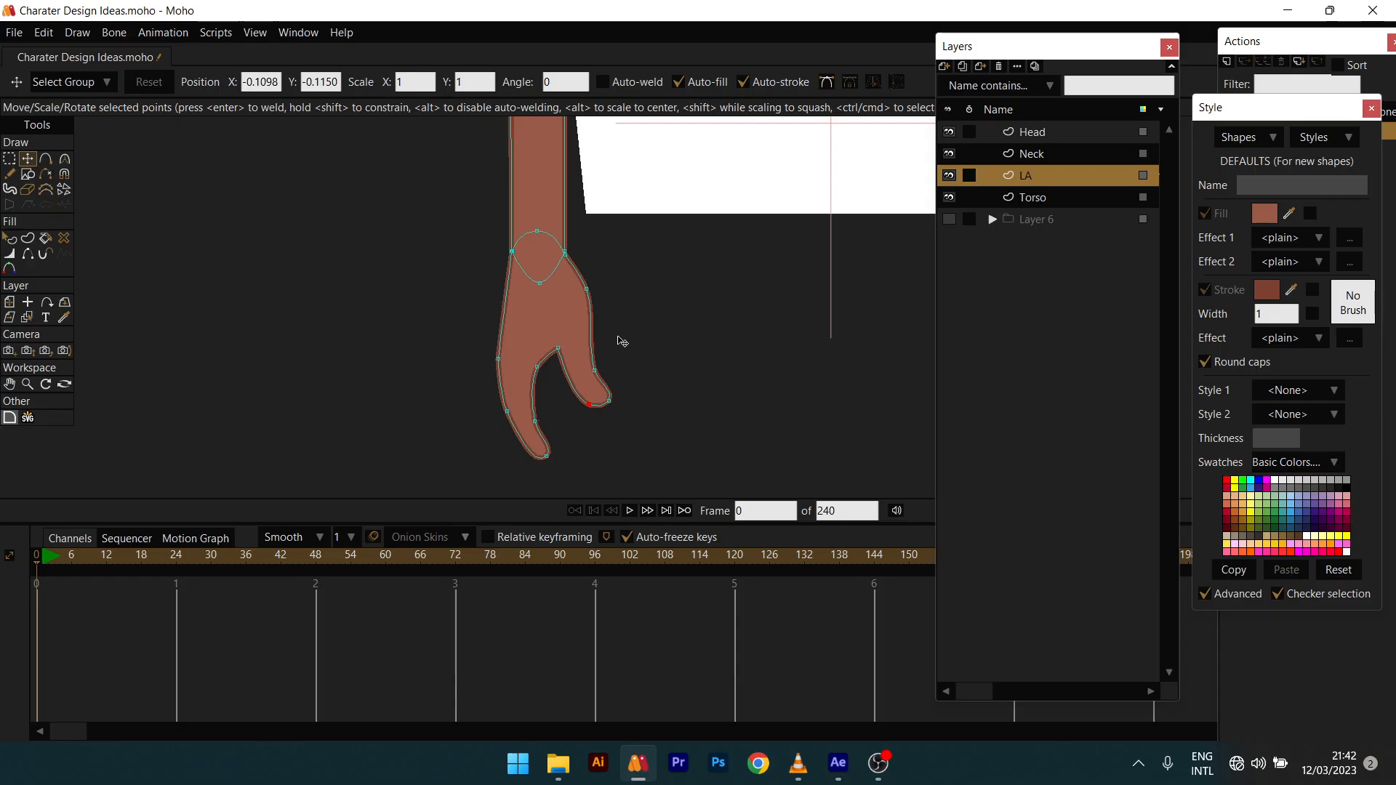
{"action": "scroll", "coordinate": [621, 341], "scroll_direction": "down", "scroll_amount": 5}
{"action": "key", "text": "q"}
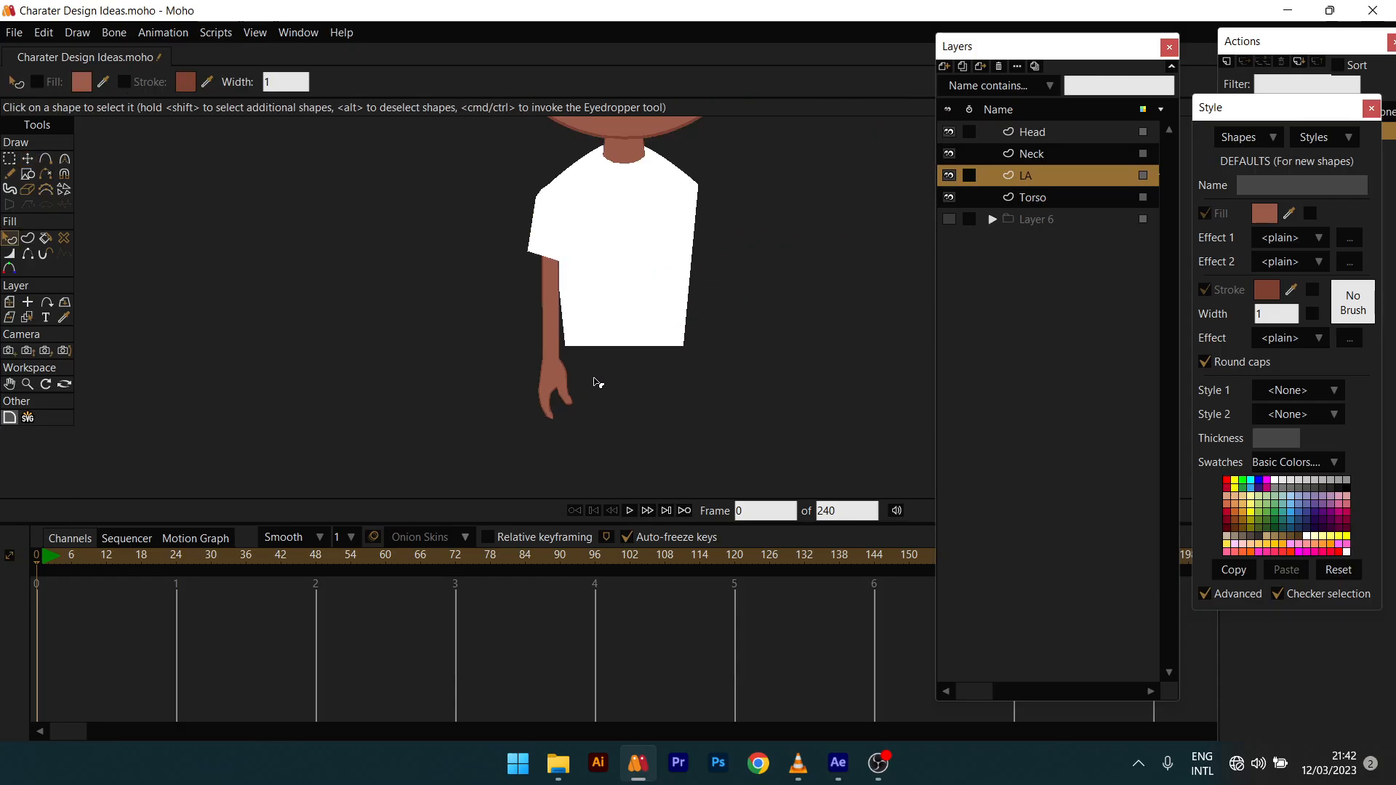
{"action": "scroll", "coordinate": [536, 436], "scroll_direction": "down", "scroll_amount": 3}
{"action": "scroll", "coordinate": [542, 412], "scroll_direction": "up", "scroll_amount": 5}
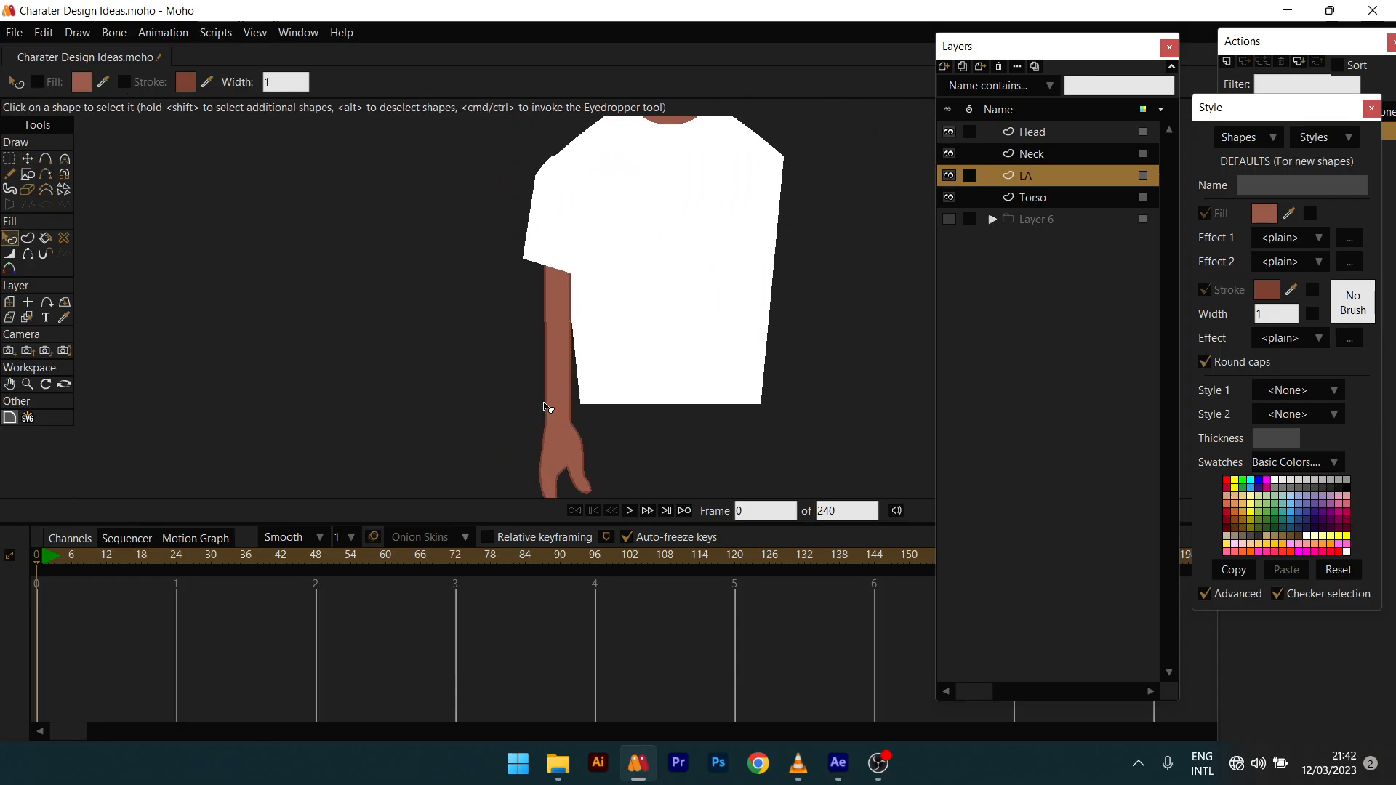
{"action": "scroll", "coordinate": [547, 407], "scroll_direction": "down", "scroll_amount": 4}
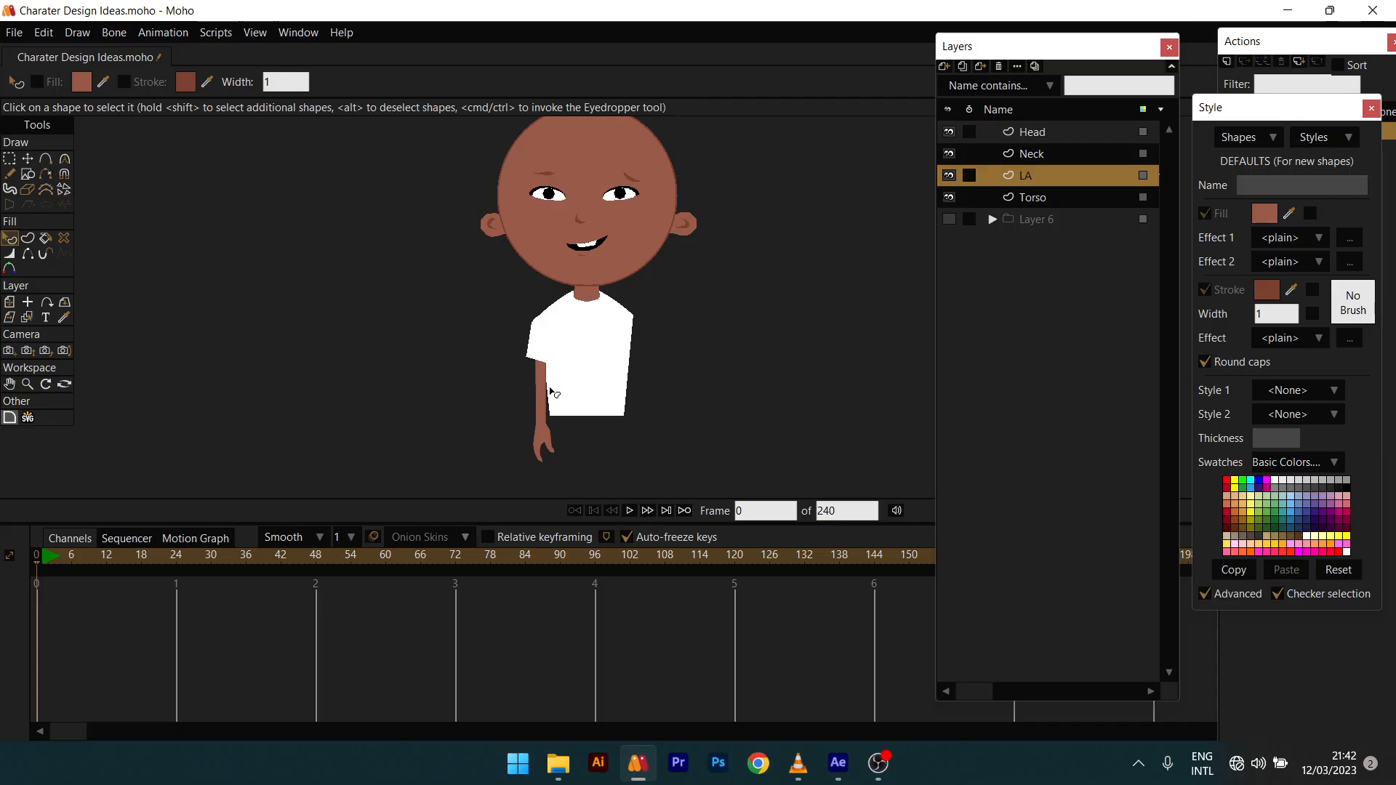
Step: Add points along the sides of the forearm and upper arm, bulging the arm's outline slightly outward
{"action": "scroll", "coordinate": [550, 393], "scroll_direction": "up", "scroll_amount": 5}
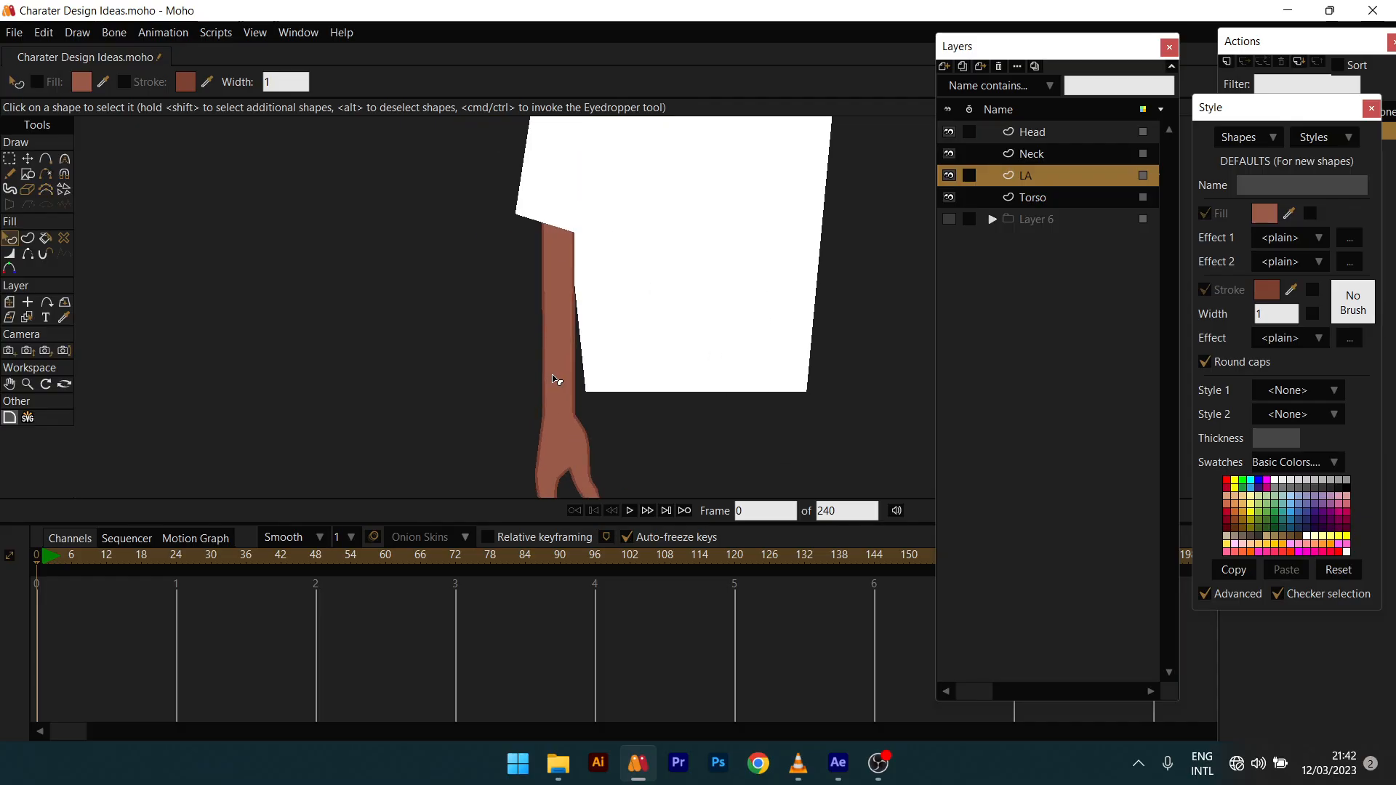
{"action": "key", "text": "a"}
{"action": "scroll", "coordinate": [553, 376], "scroll_direction": "up", "scroll_amount": 2}
{"action": "left_click_drag", "start_coordinate": [539, 326], "coordinate": [566, 382]}
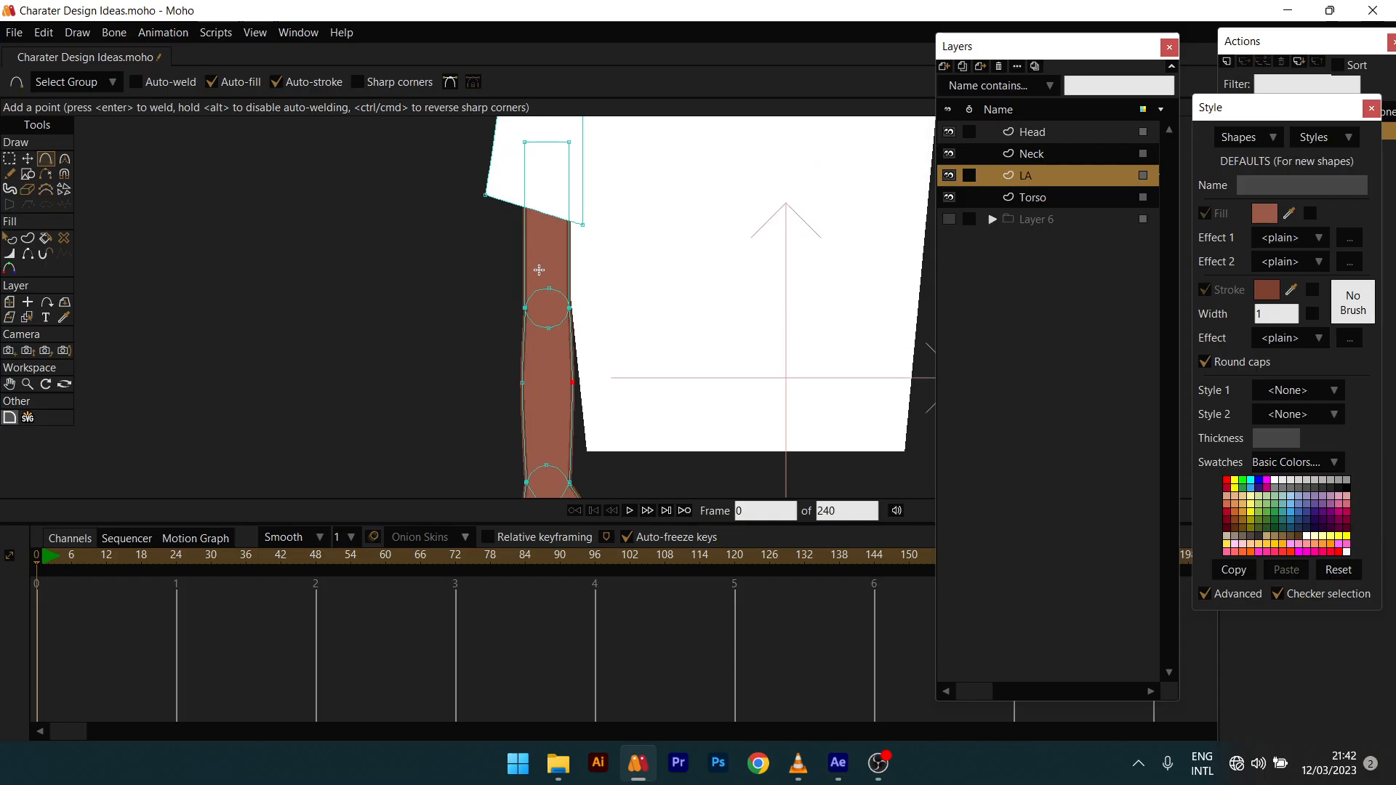
{"action": "left_click", "coordinate": [523, 234]}
{"action": "key", "text": "q"}
{"action": "scroll", "coordinate": [555, 325], "scroll_direction": "down", "scroll_amount": 6}
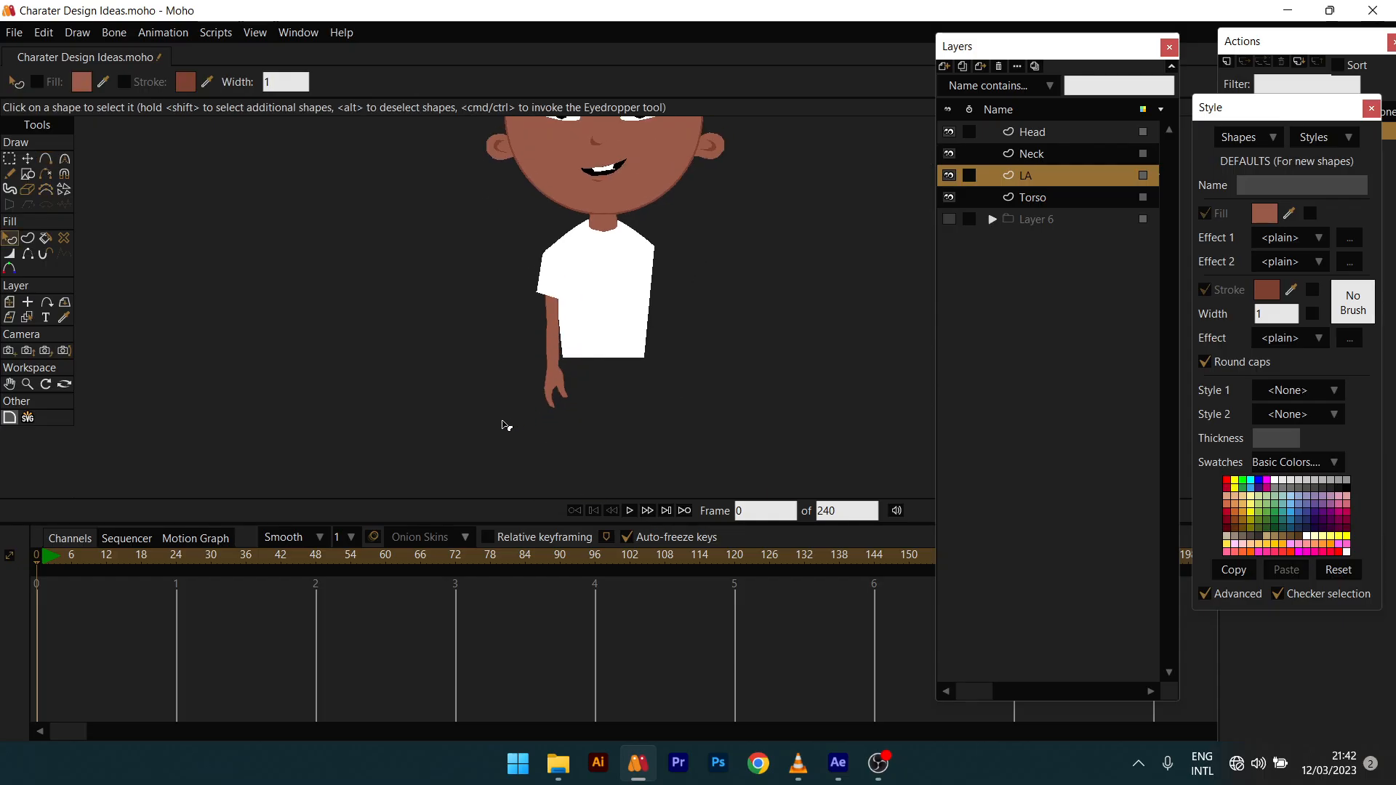
{"action": "scroll", "coordinate": [492, 386], "scroll_direction": "up", "scroll_amount": 4}
{"action": "scroll", "coordinate": [497, 378], "scroll_direction": "down", "scroll_amount": 4}
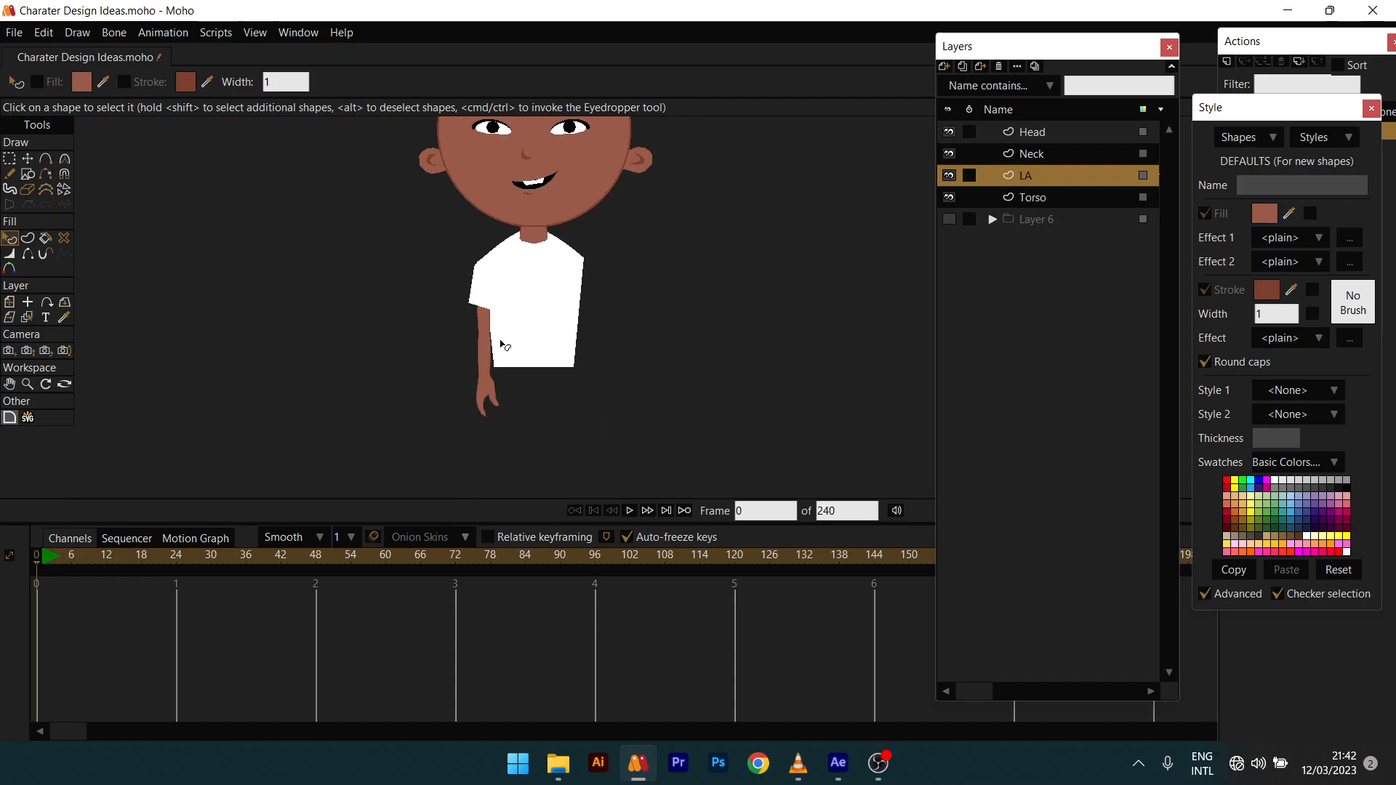
{"action": "left_click_drag", "start_coordinate": [502, 345], "coordinate": [522, 395]}
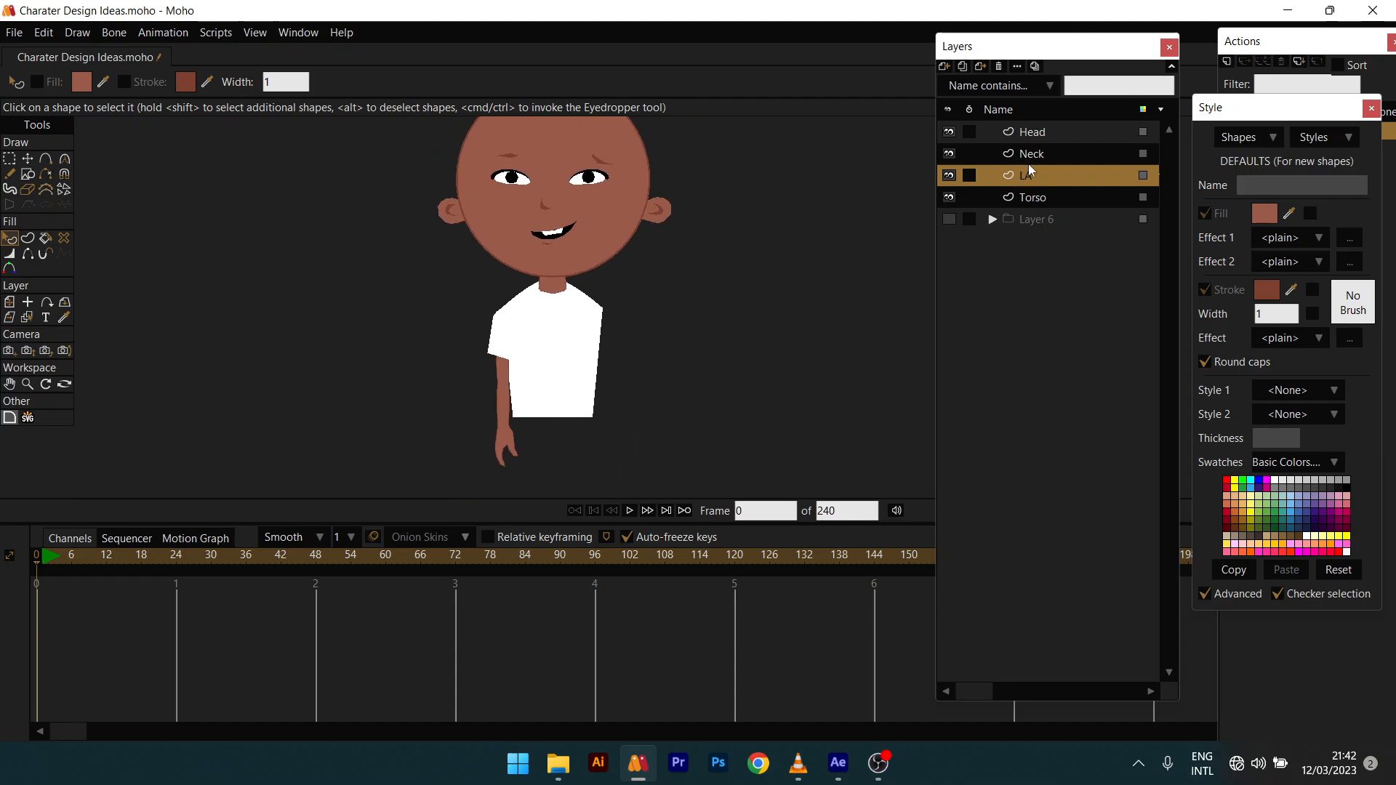
Step: Duplicate the LA layer and name the copy RA
{"action": "left_click", "coordinate": [962, 67]}
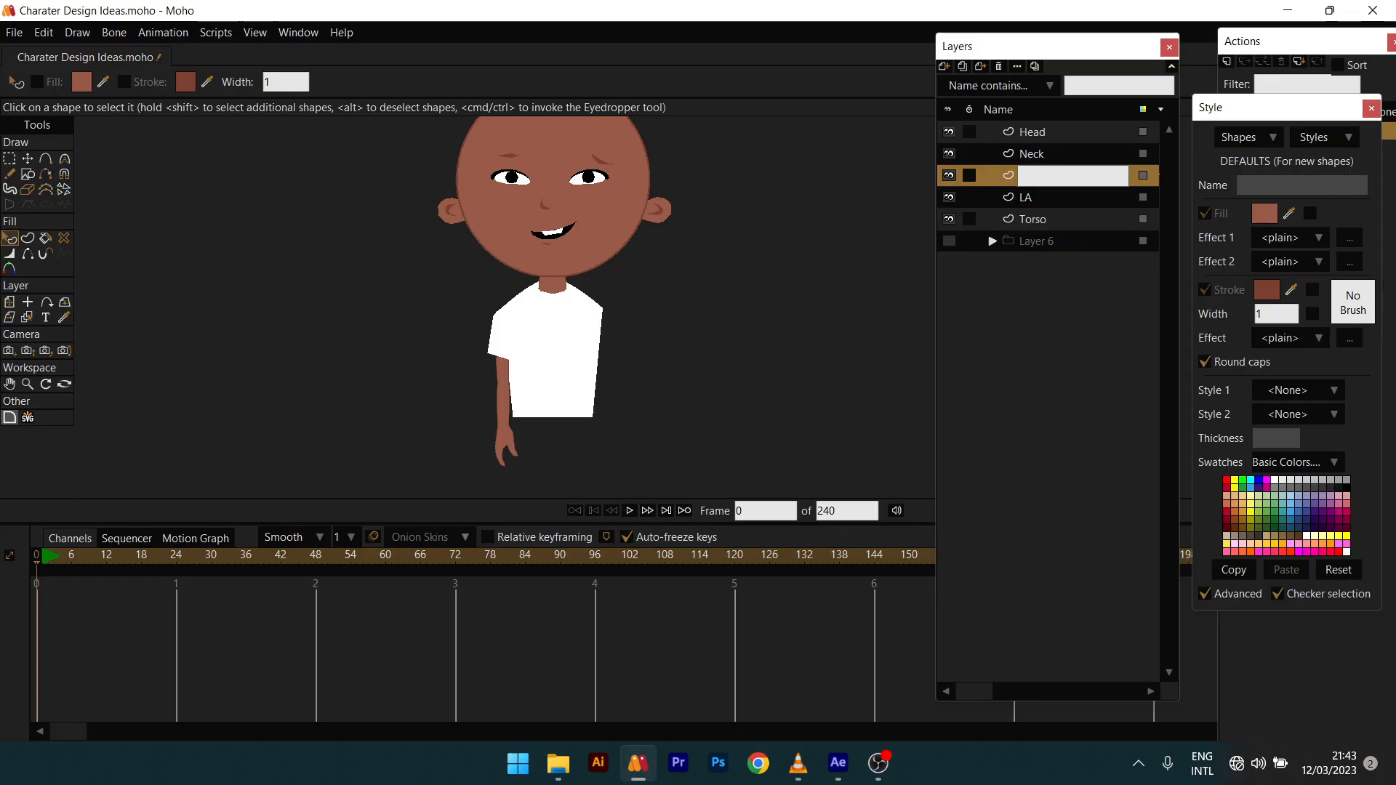
{"action": "type", "text": "RA"}
{"action": "key", "text": "Return"}
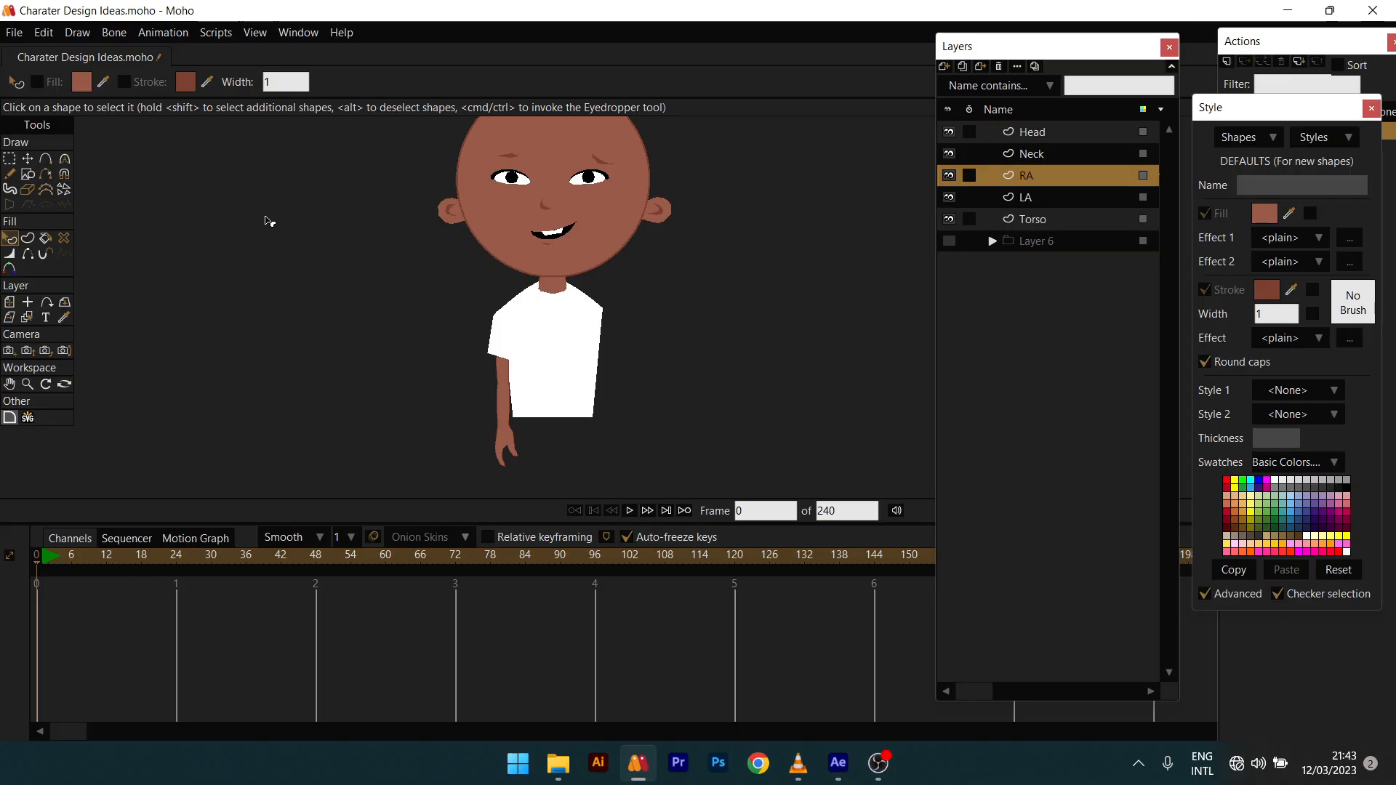
Step: Select all points of the arm on the RA layer and flip them horizontally
{"action": "left_click", "coordinate": [11, 305]}
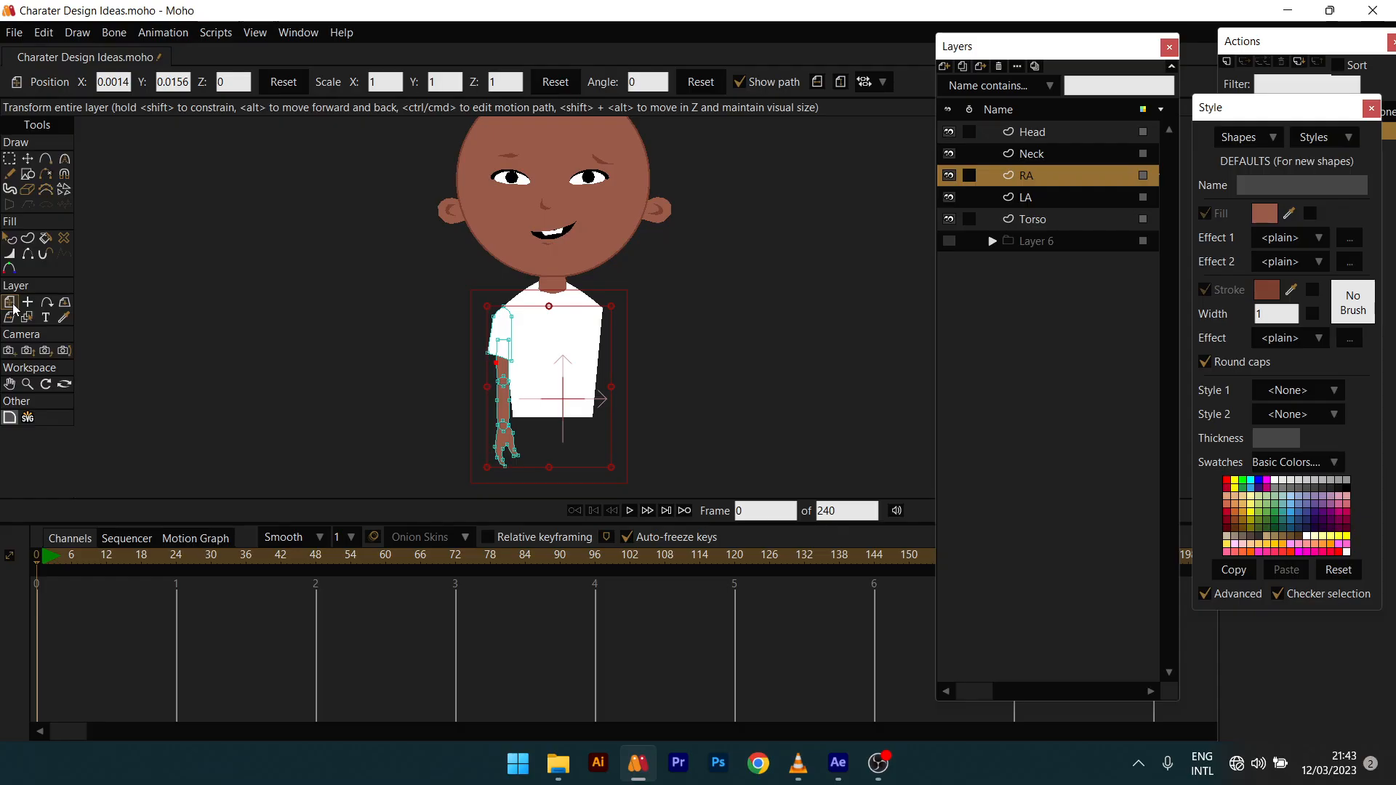
{"action": "left_click", "coordinate": [28, 159]}
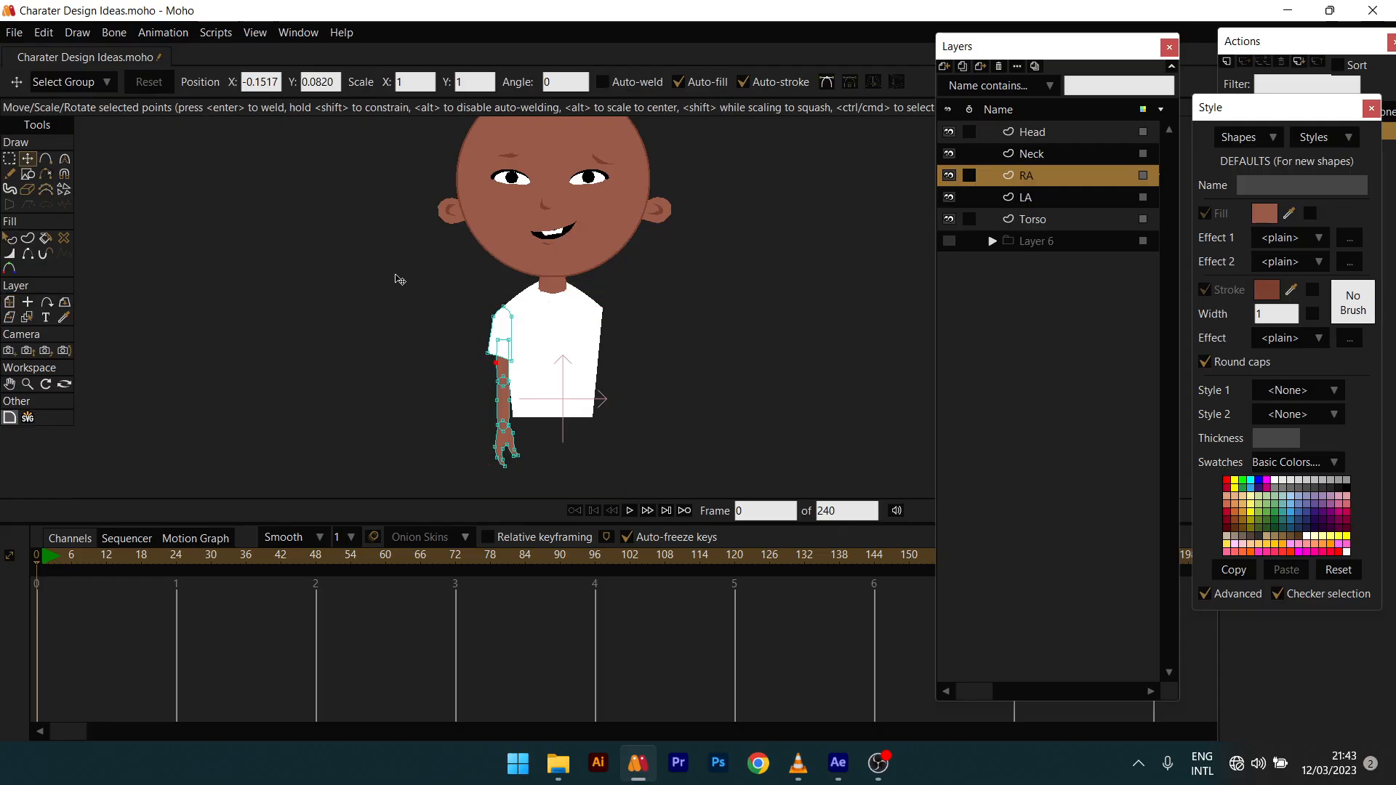
{"action": "left_click_drag", "start_coordinate": [398, 247], "coordinate": [627, 497]}
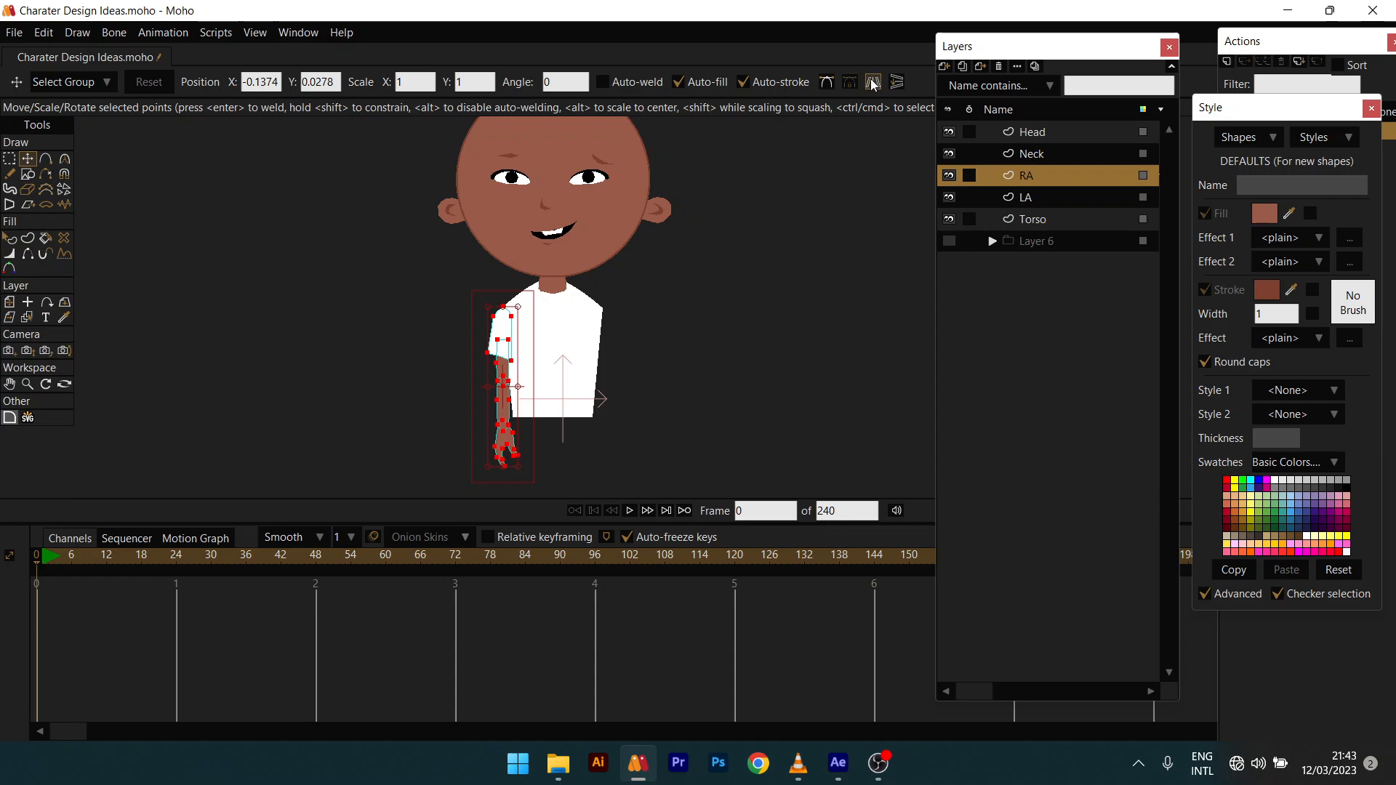
{"action": "scroll", "coordinate": [536, 429], "scroll_direction": "up", "scroll_amount": 2}
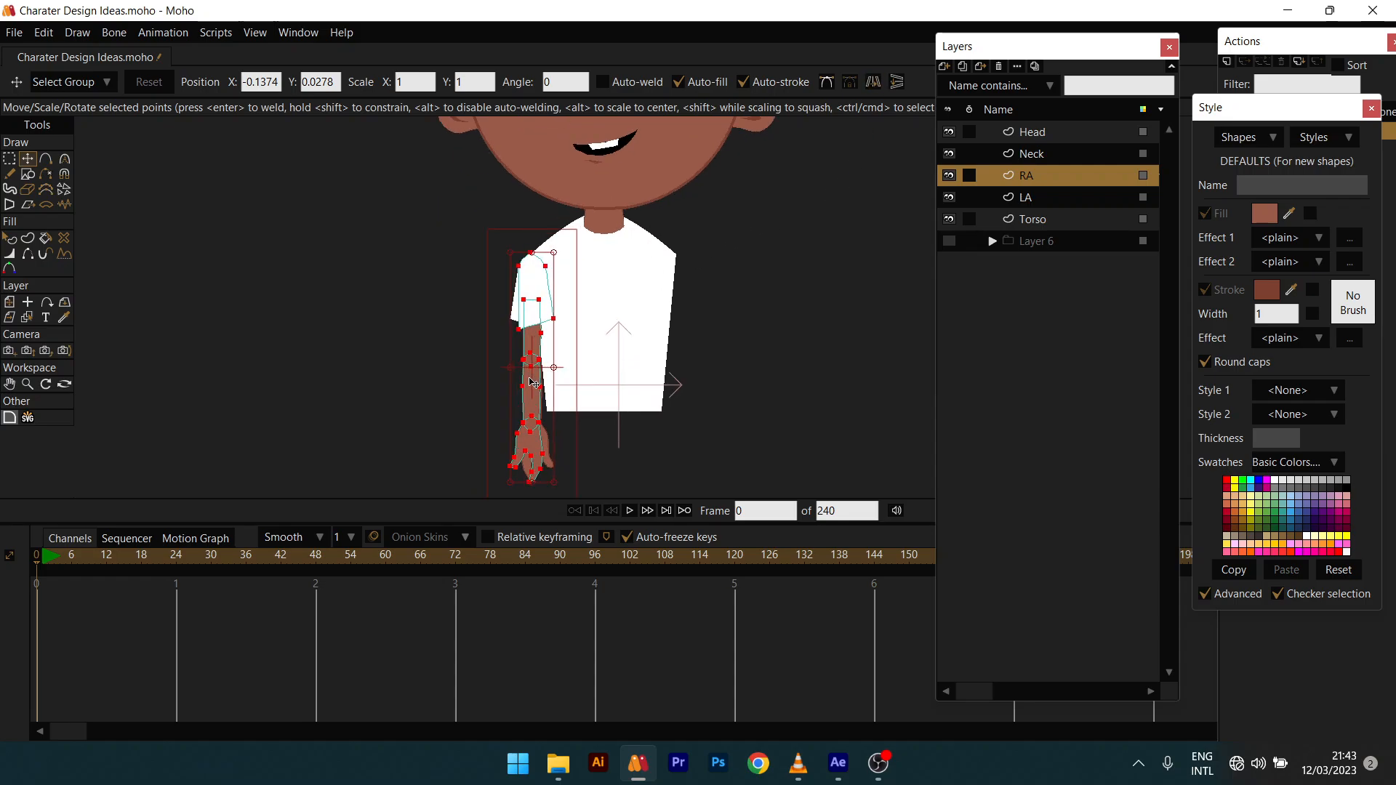
Step: Move the selected arm points on the RA layer across the torso to the opposite shoulder, at about X 0.0941, Y 0.0278
{"action": "left_click_drag", "start_coordinate": [535, 383], "coordinate": [679, 389]}
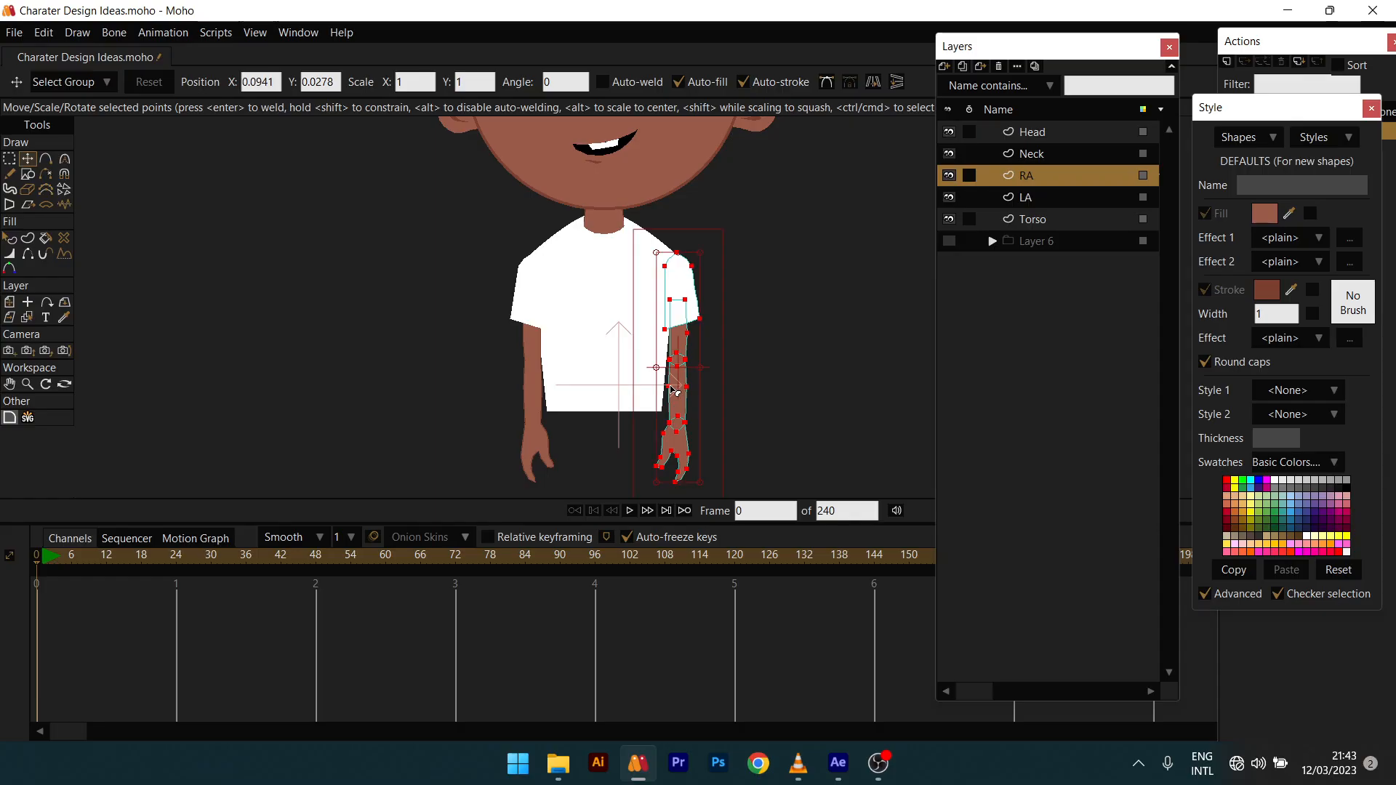
{"action": "key", "text": "q"}
{"action": "scroll", "coordinate": [680, 407], "scroll_direction": "down", "scroll_amount": 3}
{"action": "scroll", "coordinate": [664, 385], "scroll_direction": "up", "scroll_amount": 4}
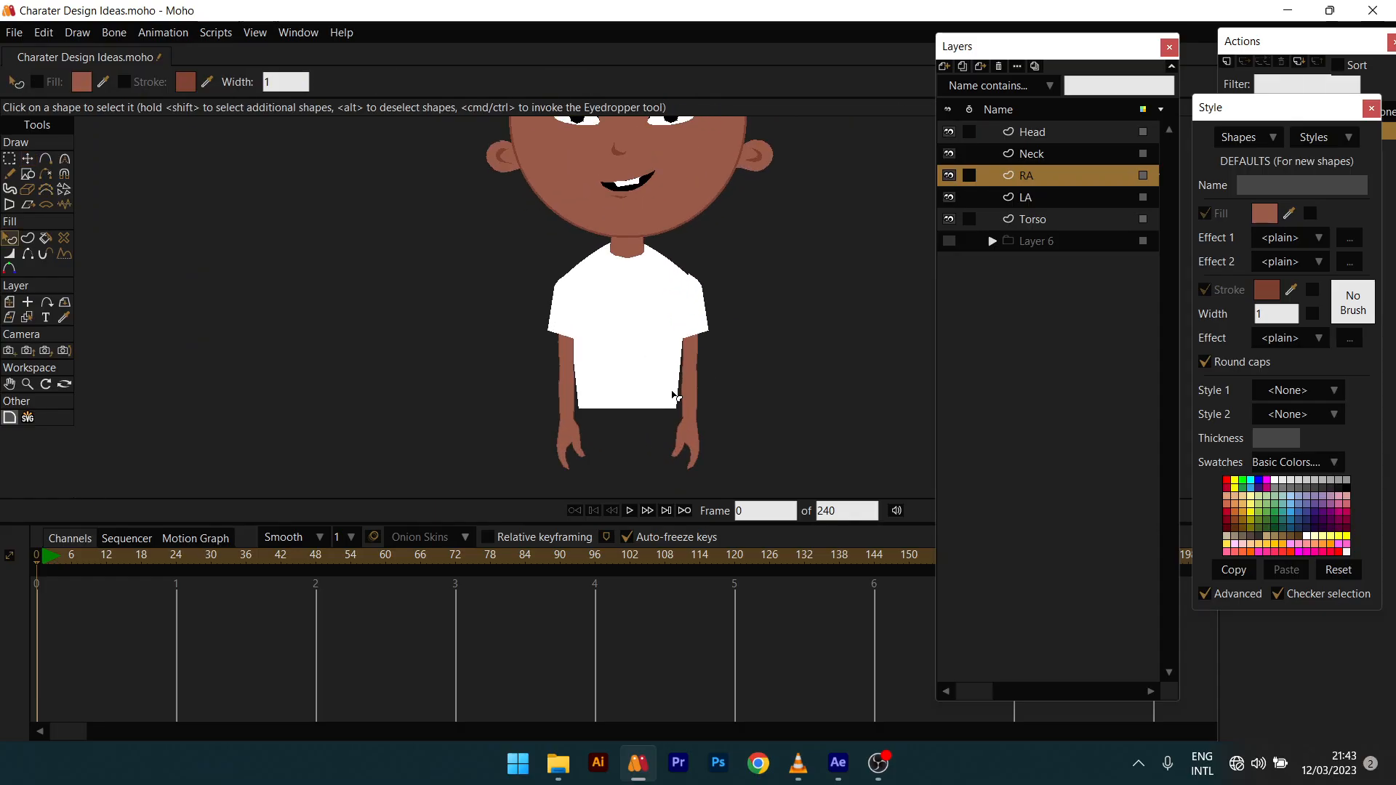
{"action": "scroll", "coordinate": [664, 386], "scroll_direction": "down", "scroll_amount": 4}
{"action": "scroll", "coordinate": [717, 431], "scroll_direction": "up", "scroll_amount": 4}
{"action": "scroll", "coordinate": [716, 430], "scroll_direction": "up", "scroll_amount": 2}
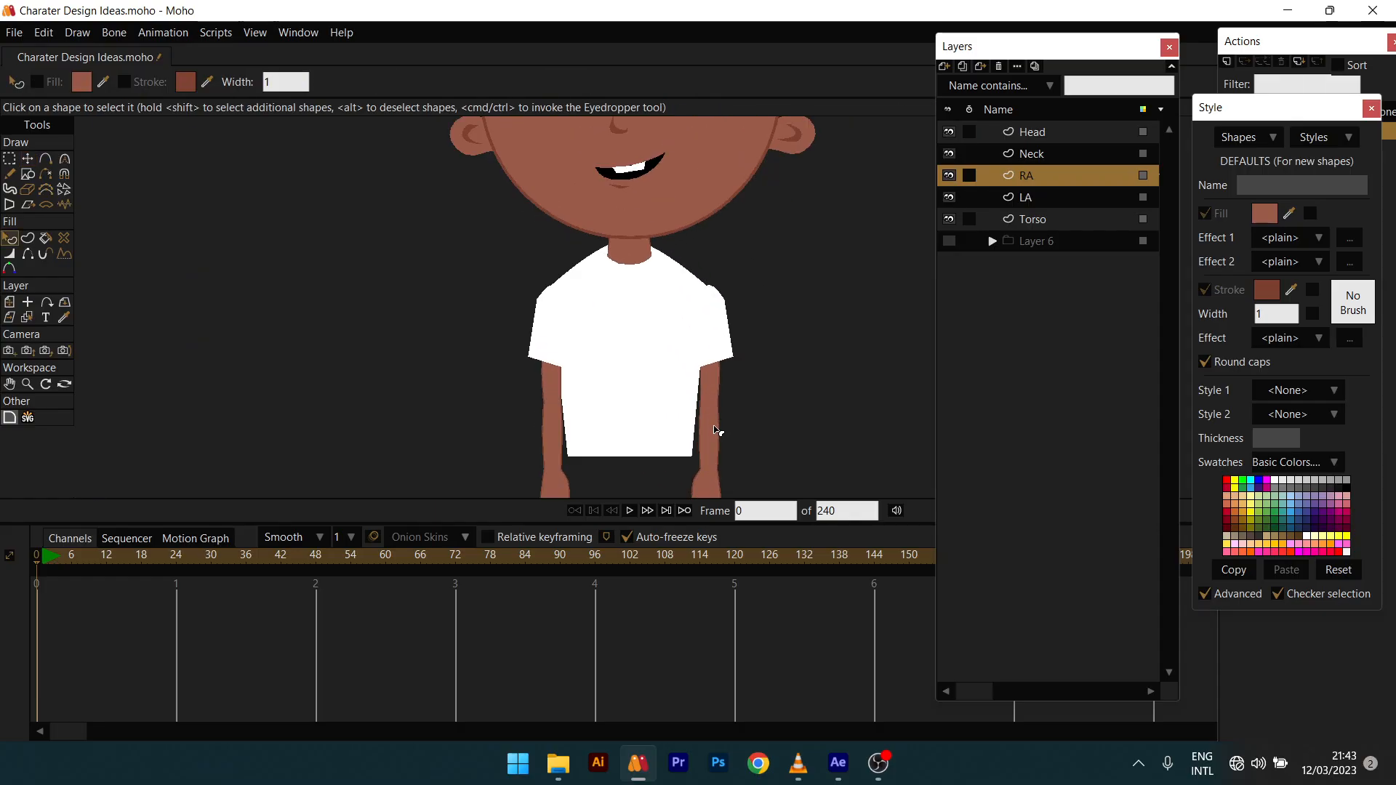
Step: Narrow the shirt's hem by moving both lower corner points of the Torso layer slightly inward
{"action": "key", "text": "t"}
{"action": "scroll", "coordinate": [713, 412], "scroll_direction": "down", "scroll_amount": 2}
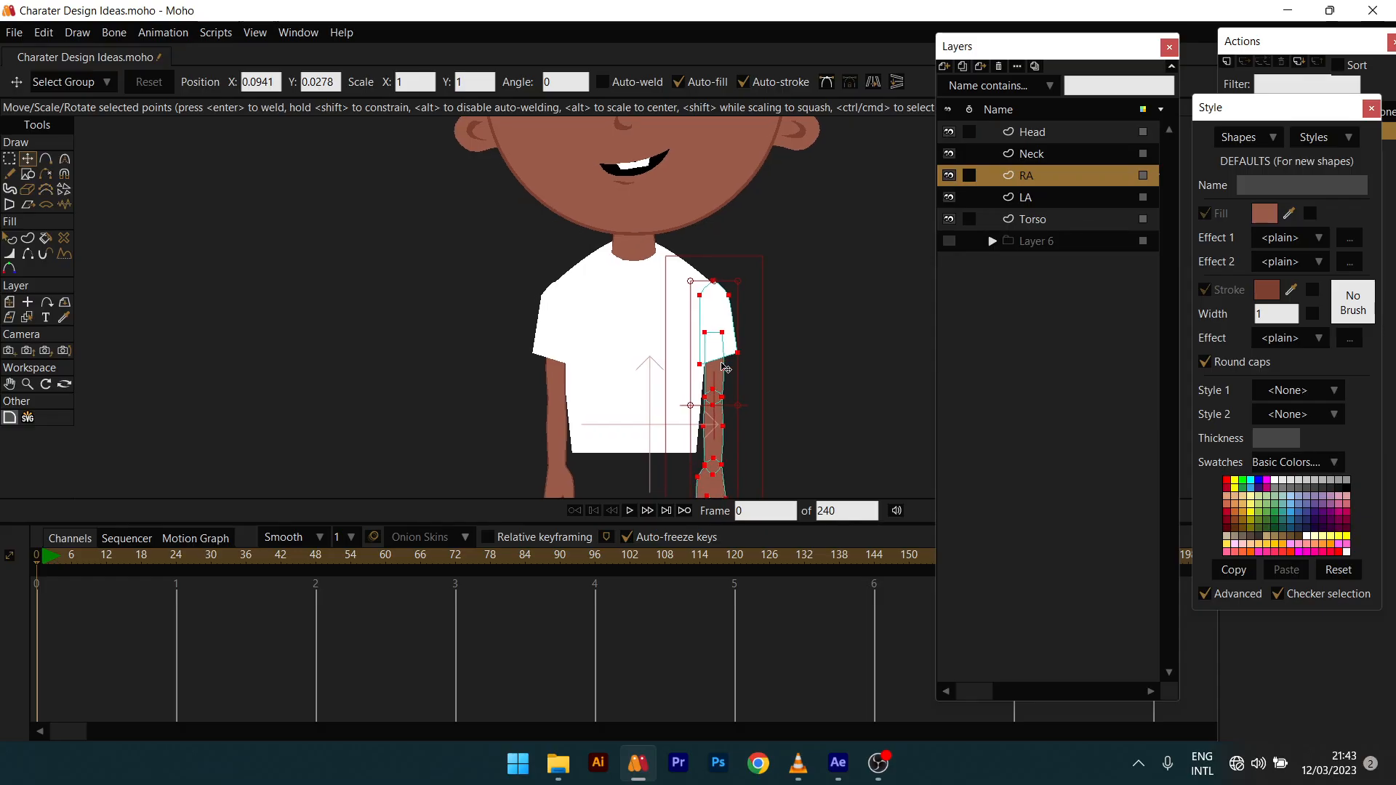
{"action": "left_click", "coordinate": [601, 399], "text": "ctrl+alt"}
{"action": "left_click", "coordinate": [661, 424]}
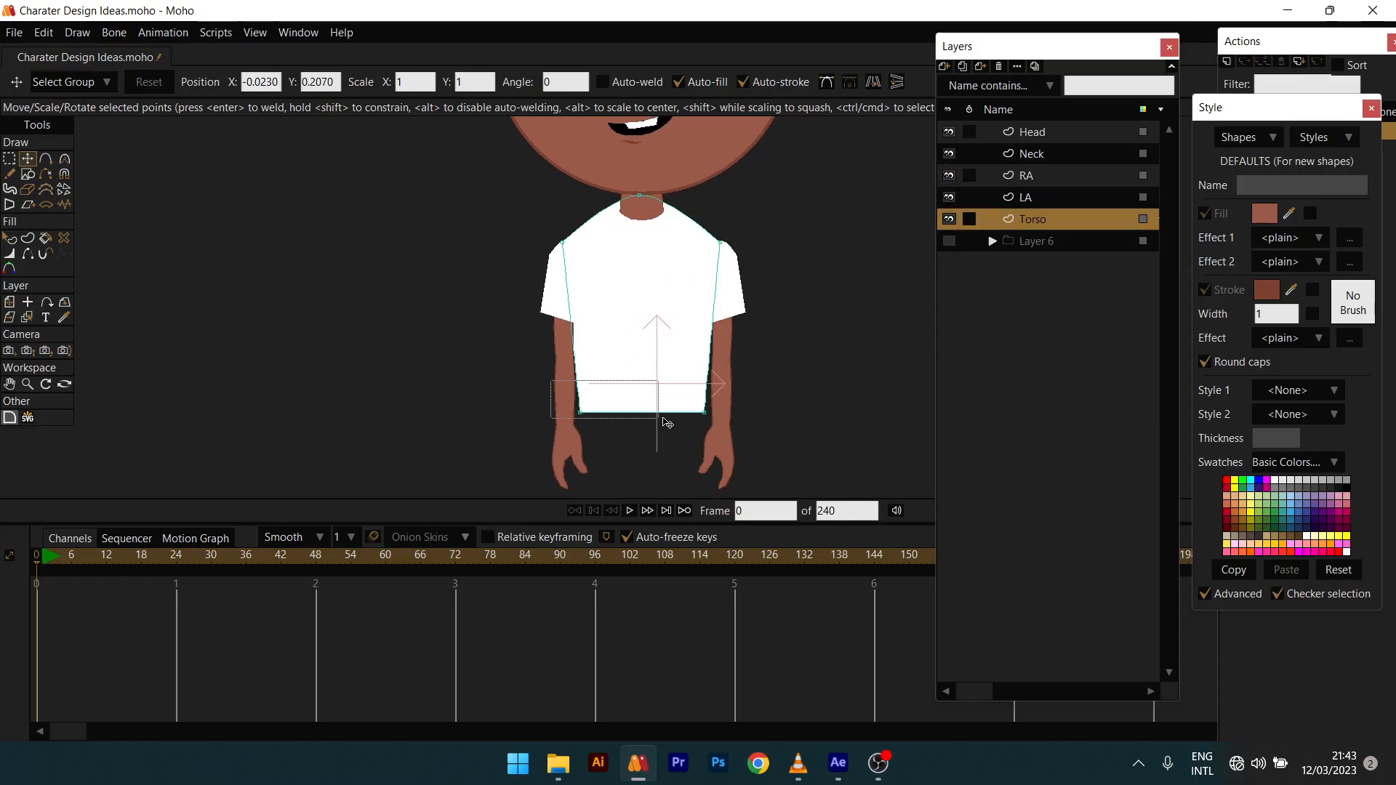
{"action": "left_click_drag", "start_coordinate": [581, 413], "coordinate": [593, 420]}
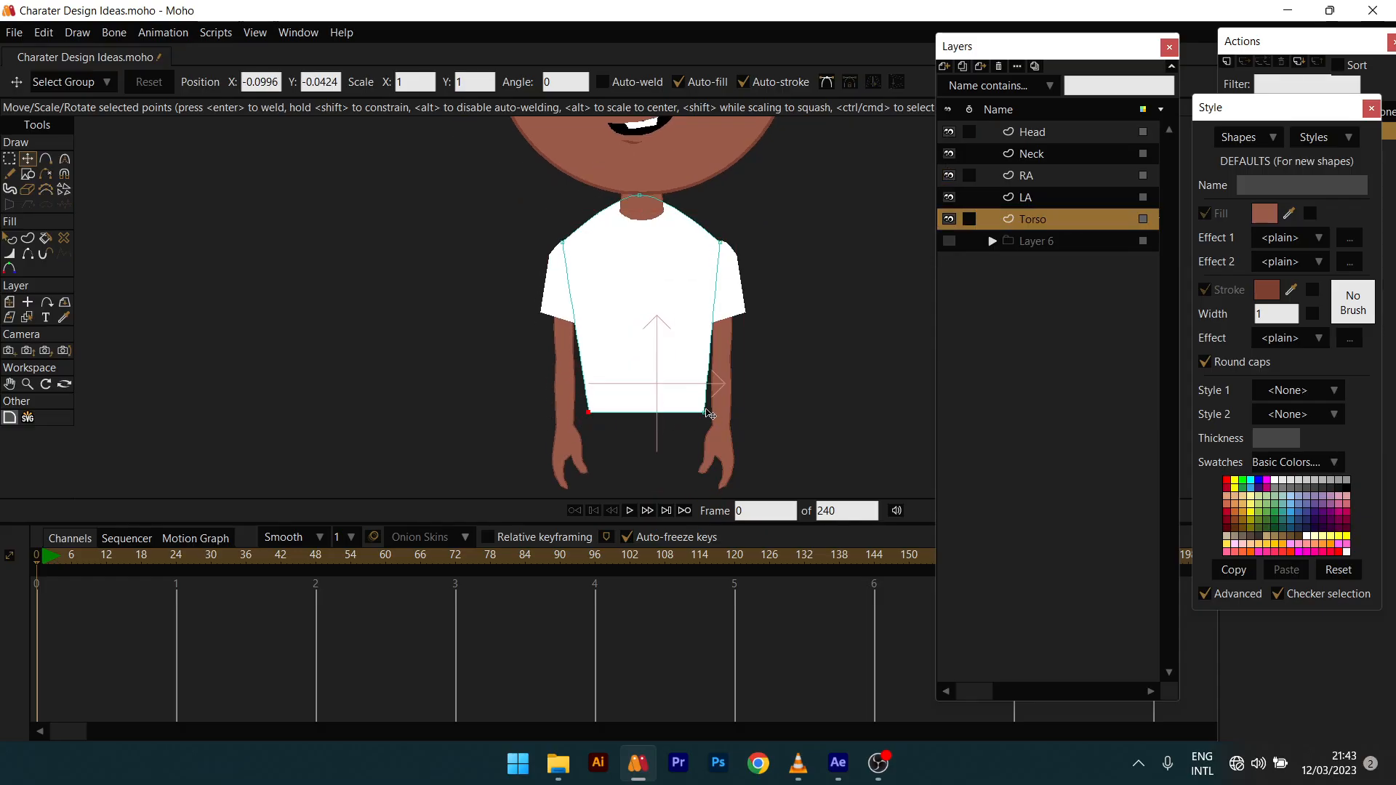
{"action": "left_click_drag", "start_coordinate": [707, 414], "coordinate": [701, 415]}
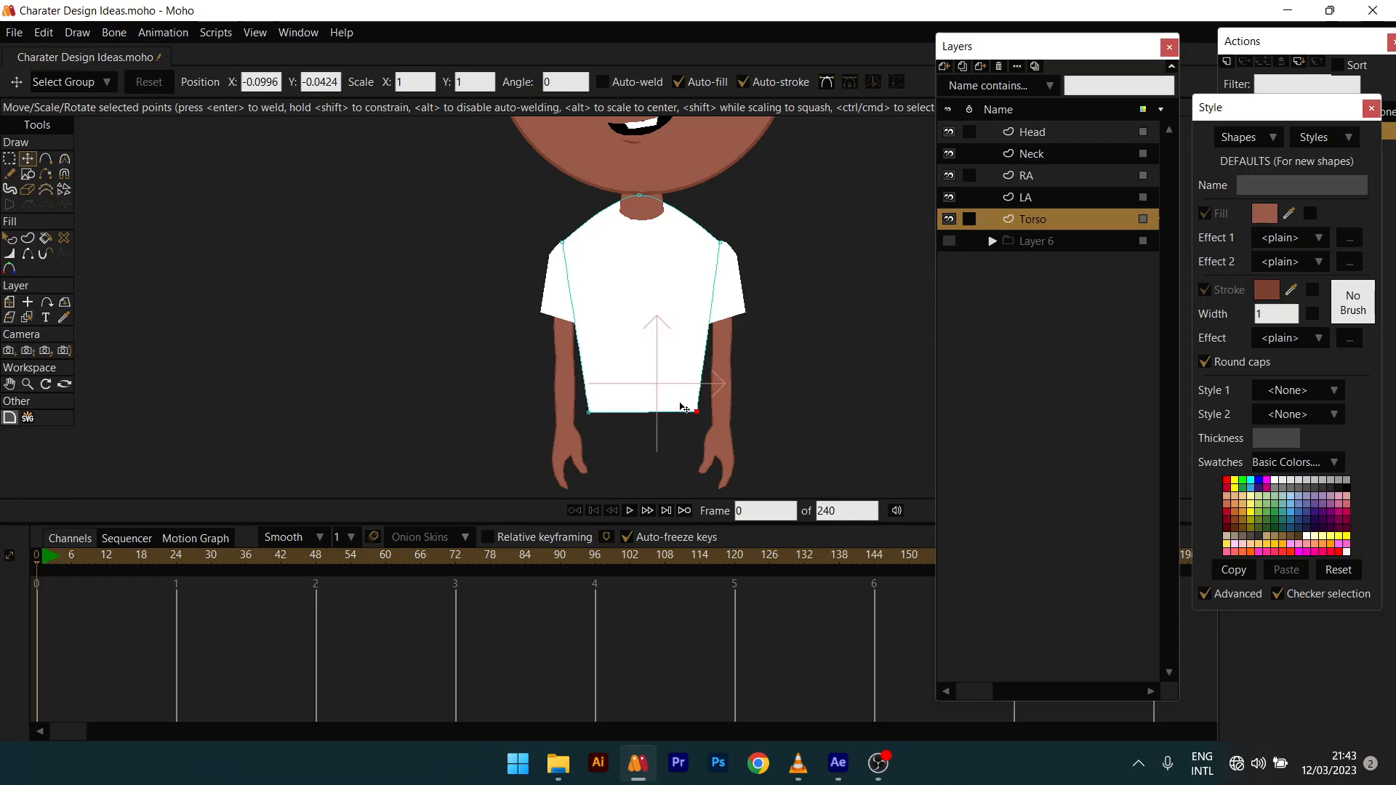
{"action": "scroll", "coordinate": [691, 378], "scroll_direction": "down", "scroll_amount": 2}
{"action": "key", "text": "q"}
{"action": "scroll", "coordinate": [800, 363], "scroll_direction": "down", "scroll_amount": 3}
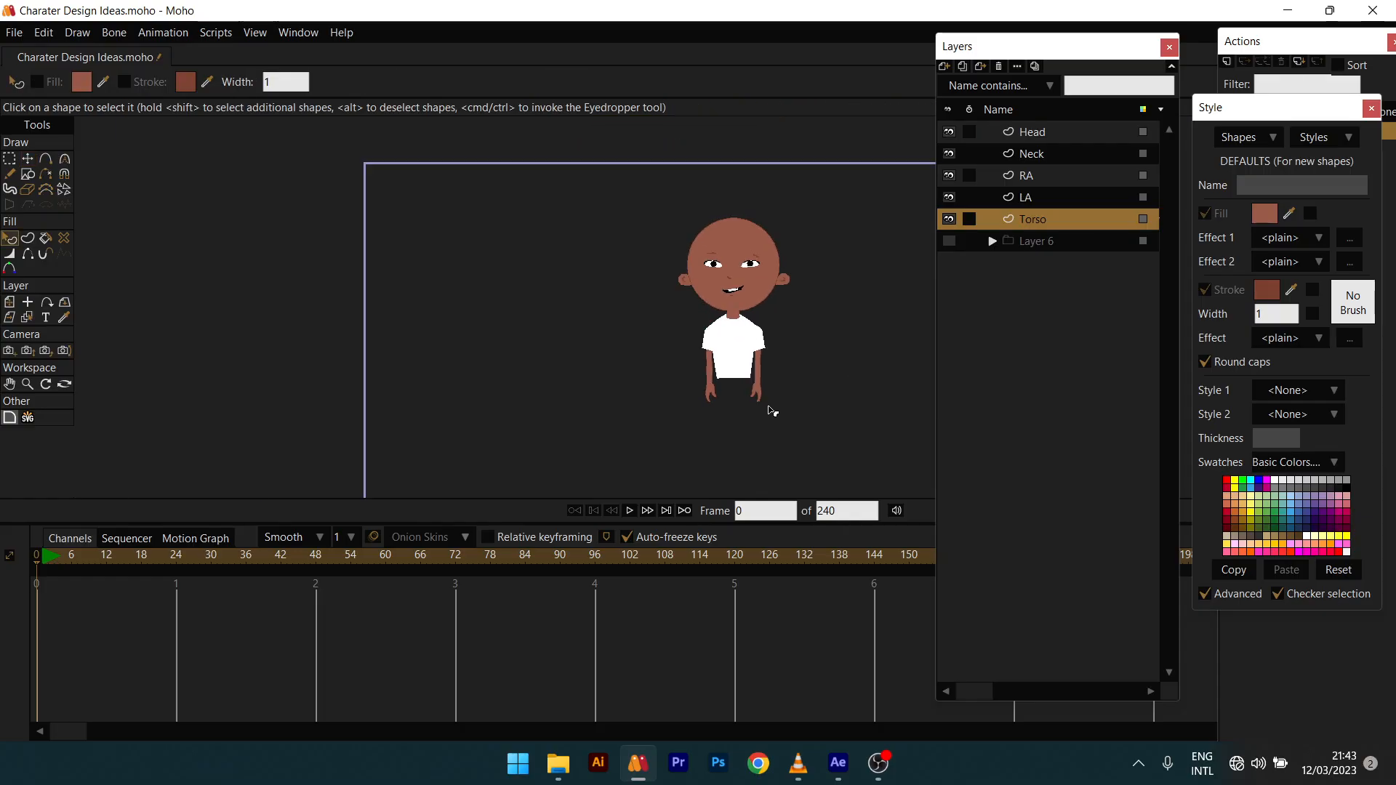
Step: Fill the torso shape with dark blue from the basic colour swatches and deselect it
{"action": "scroll", "coordinate": [771, 355], "scroll_direction": "up", "scroll_amount": 2}
{"action": "scroll", "coordinate": [734, 387], "scroll_direction": "up", "scroll_amount": 2}
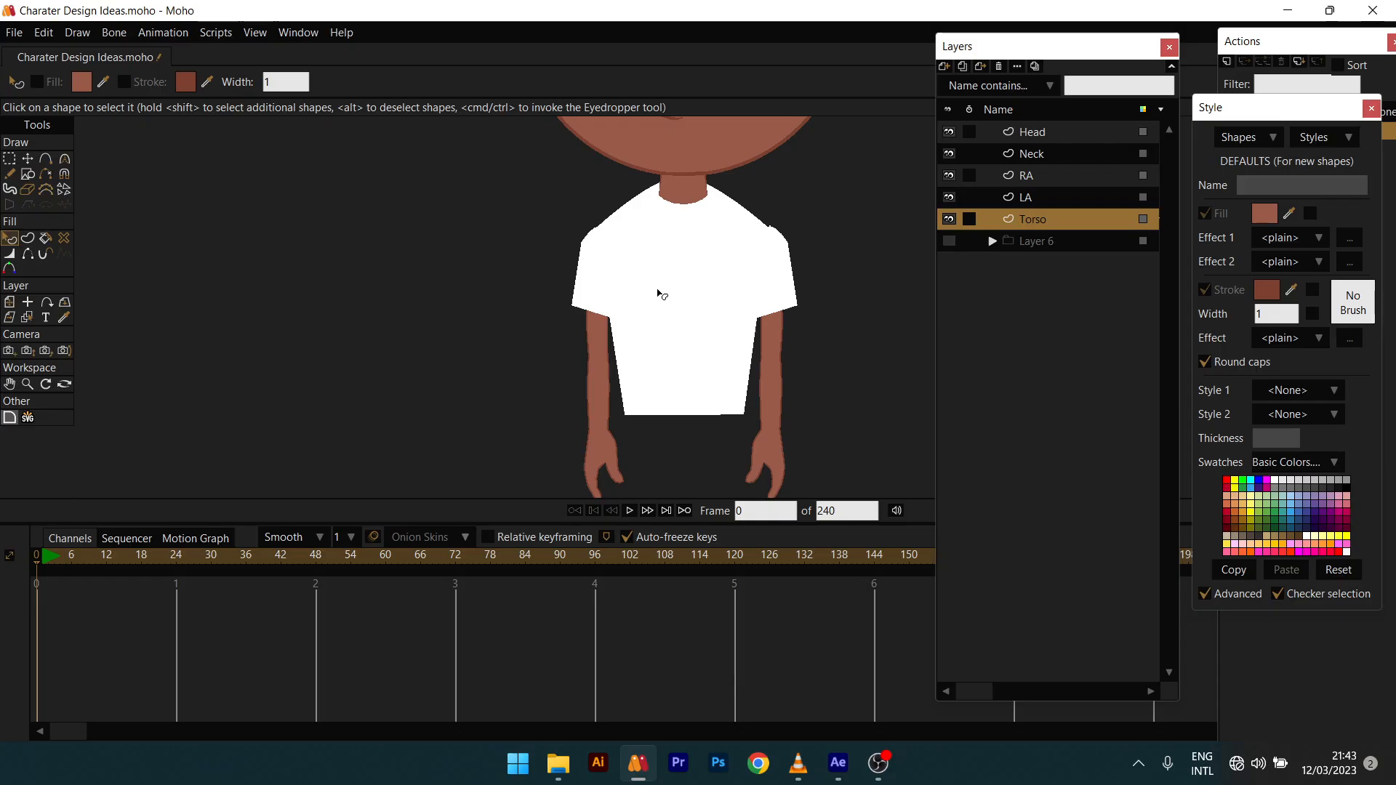
{"action": "scroll", "coordinate": [662, 313], "scroll_direction": "down", "scroll_amount": 3}
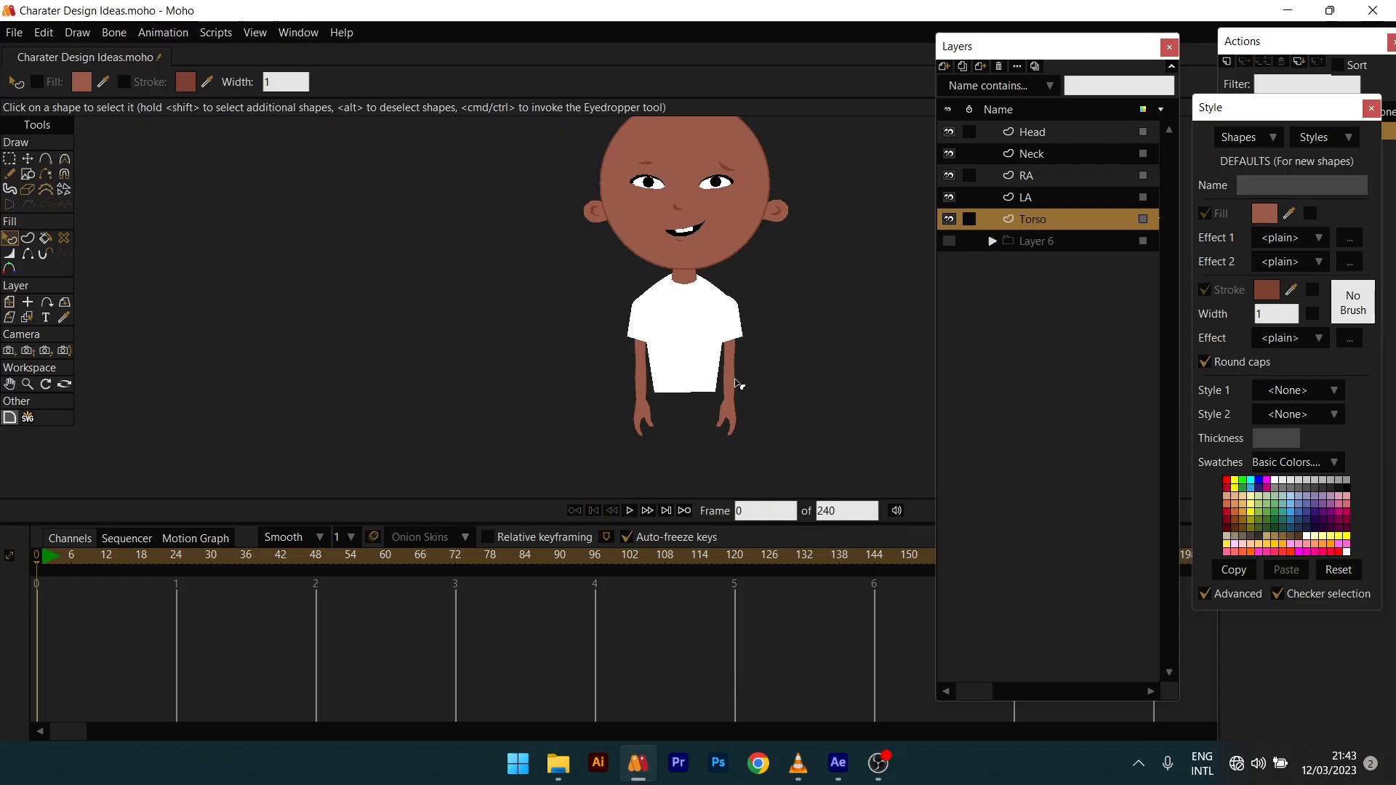
{"action": "scroll", "coordinate": [736, 383], "scroll_direction": "down", "scroll_amount": 1}
{"action": "scroll", "coordinate": [694, 367], "scroll_direction": "up", "scroll_amount": 4}
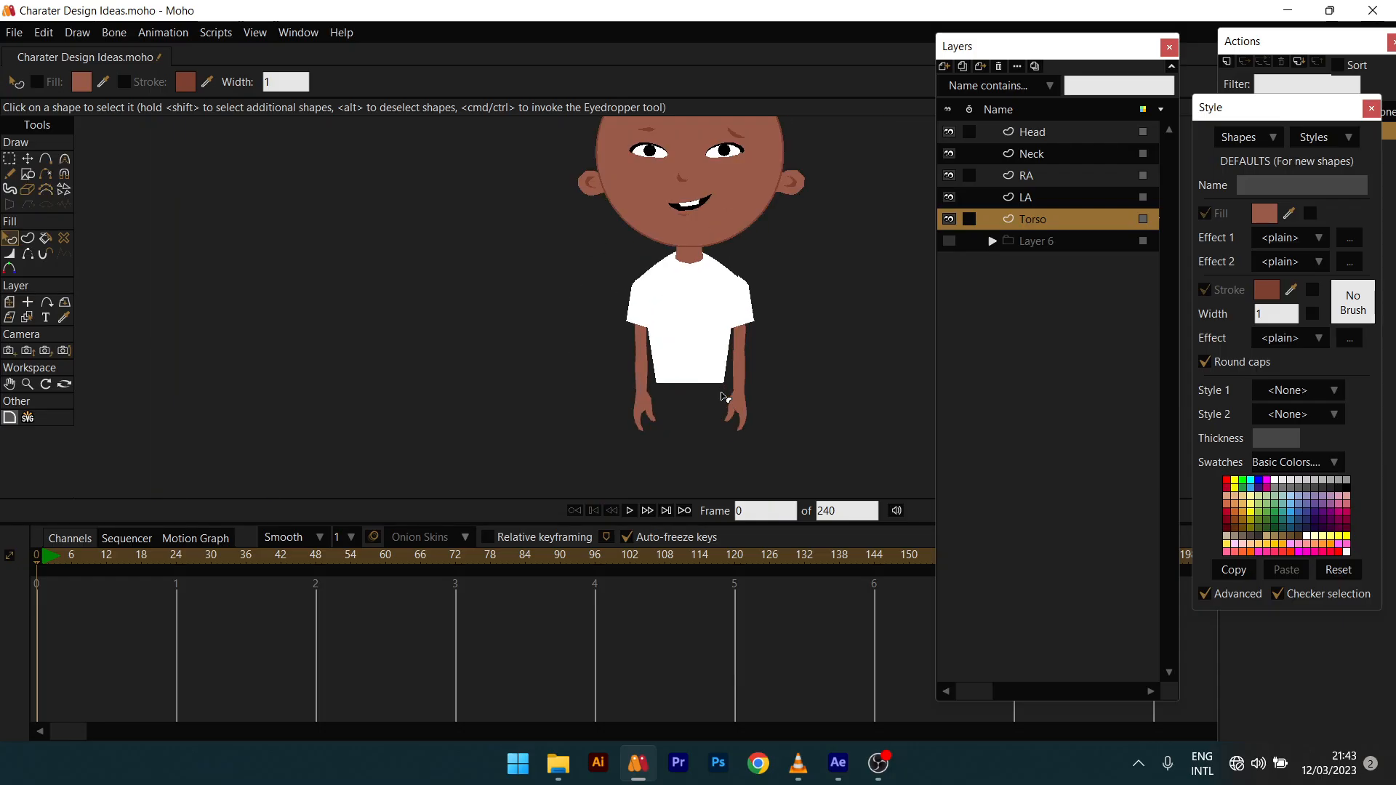
{"action": "left_click", "coordinate": [705, 321]}
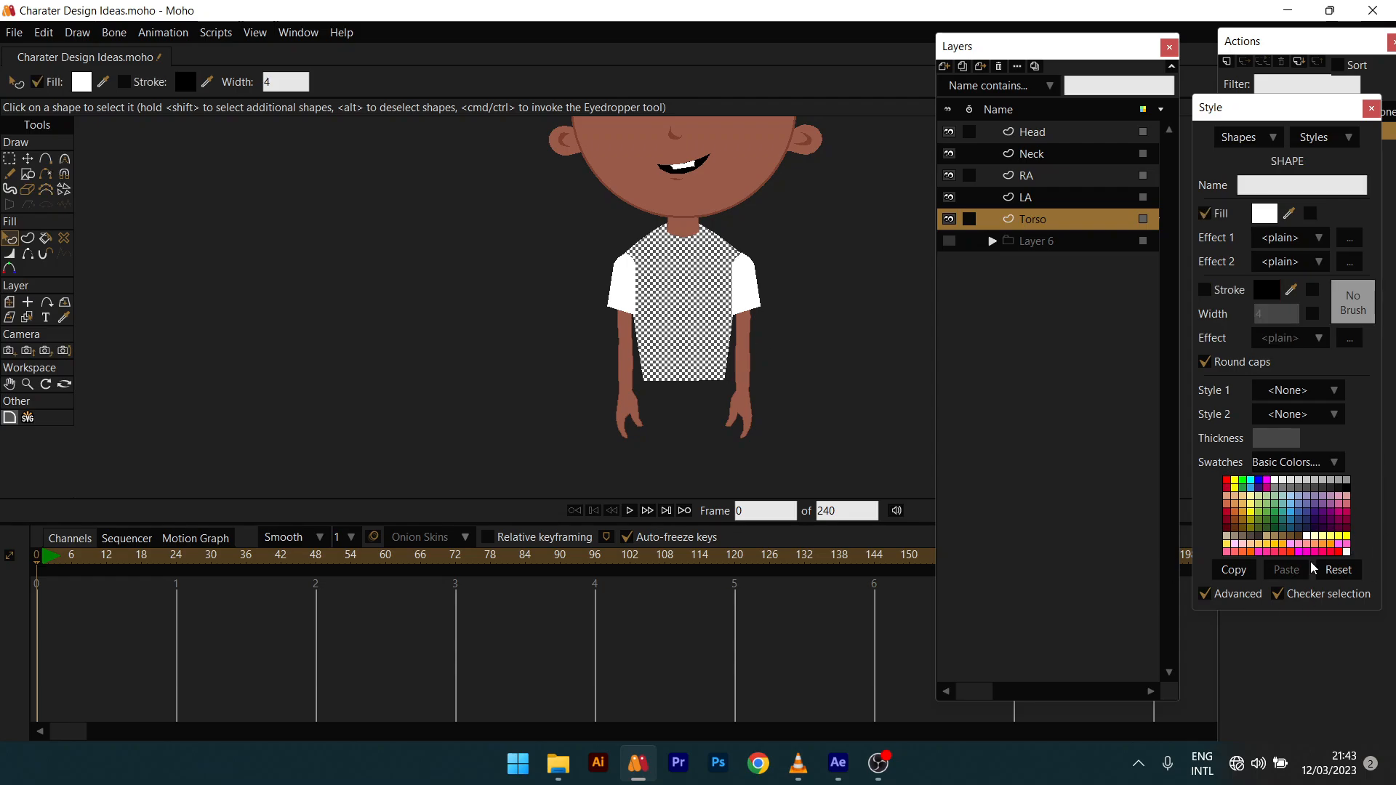
{"action": "left_click", "coordinate": [1256, 486]}
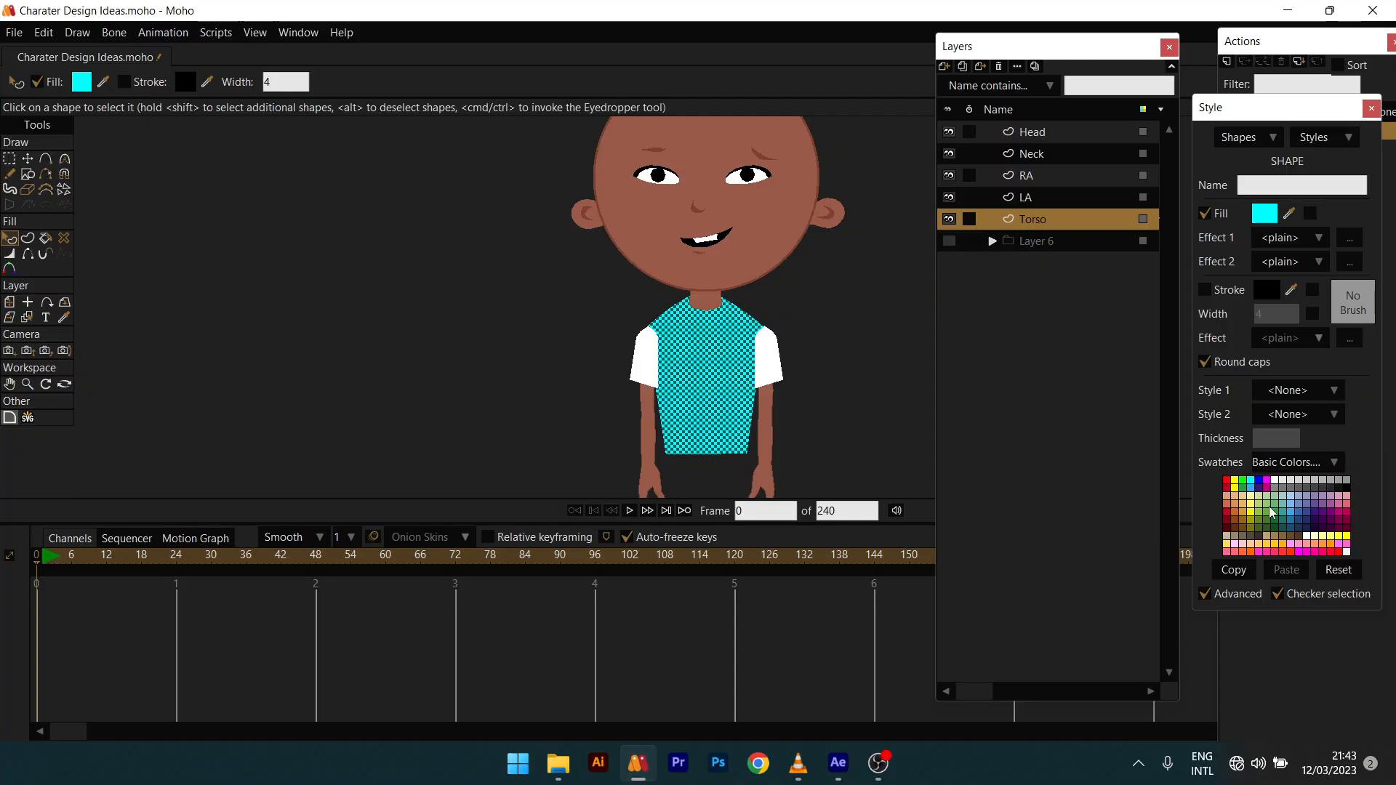
{"action": "left_click", "coordinate": [1302, 531]}
{"action": "left_click", "coordinate": [859, 446]}
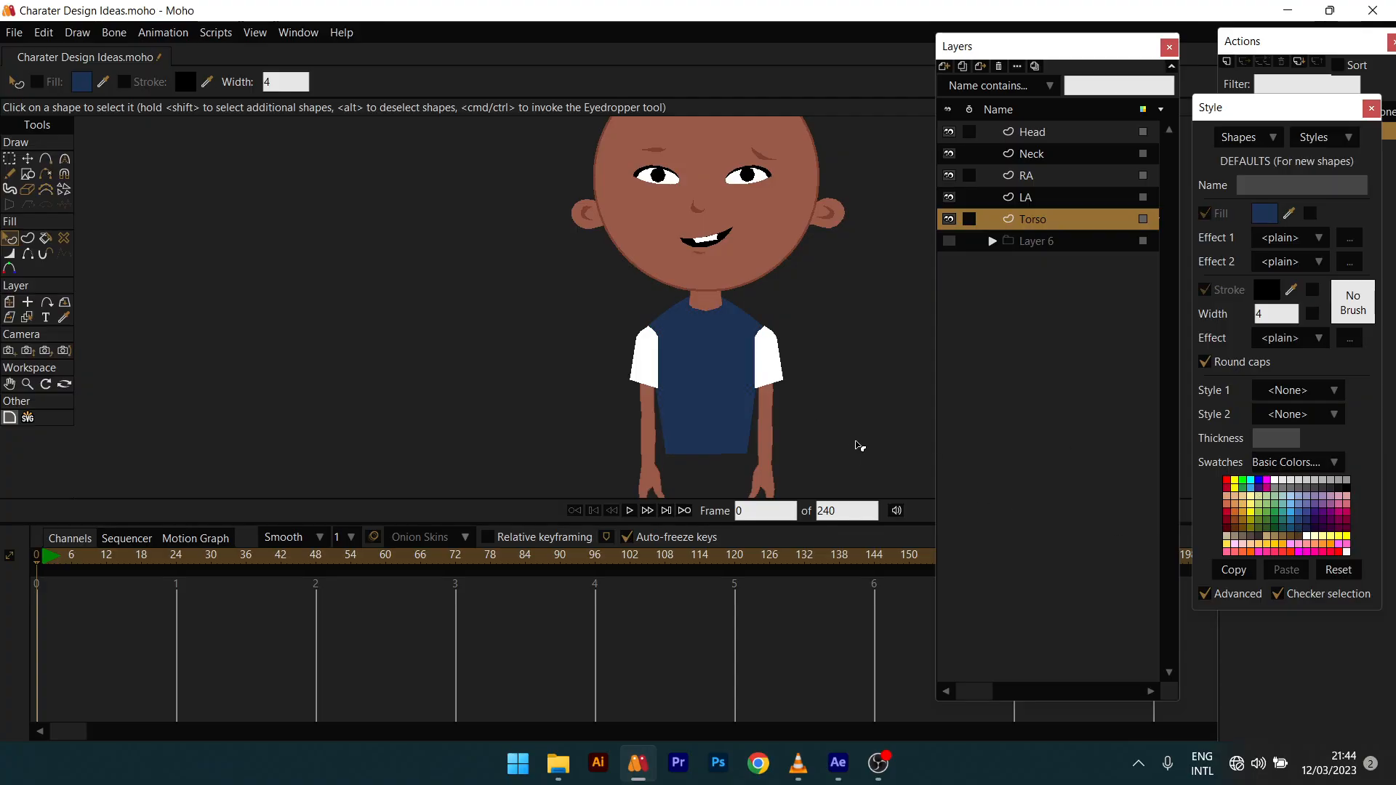
Step: Lower the torso's top centre point behind the neck to about Y 0.2606 to flatten the shoulder line
{"action": "scroll", "coordinate": [677, 406], "scroll_direction": "up", "scroll_amount": 5}
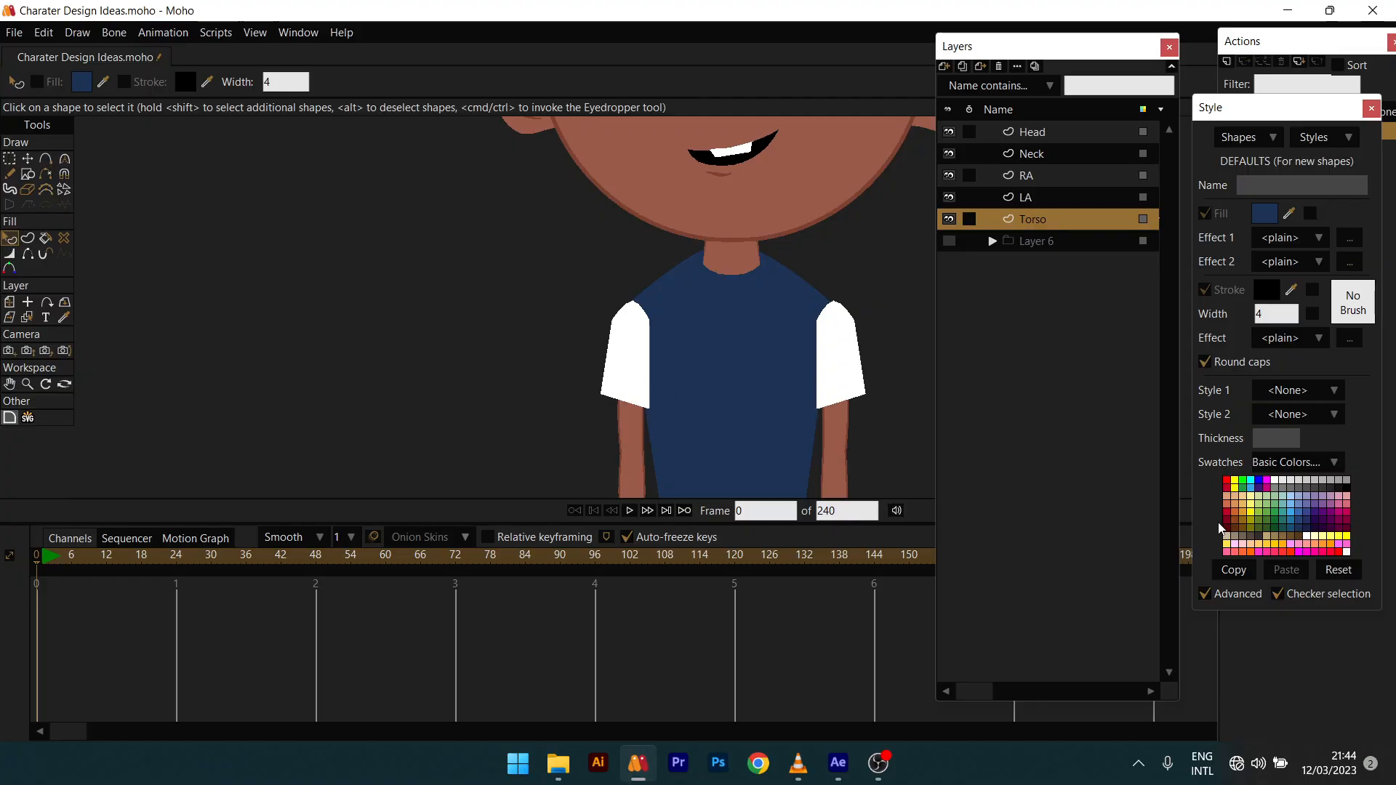
{"action": "scroll", "coordinate": [693, 384], "scroll_direction": "up", "scroll_amount": 2}
{"action": "scroll", "coordinate": [720, 421], "scroll_direction": "up", "scroll_amount": 3}
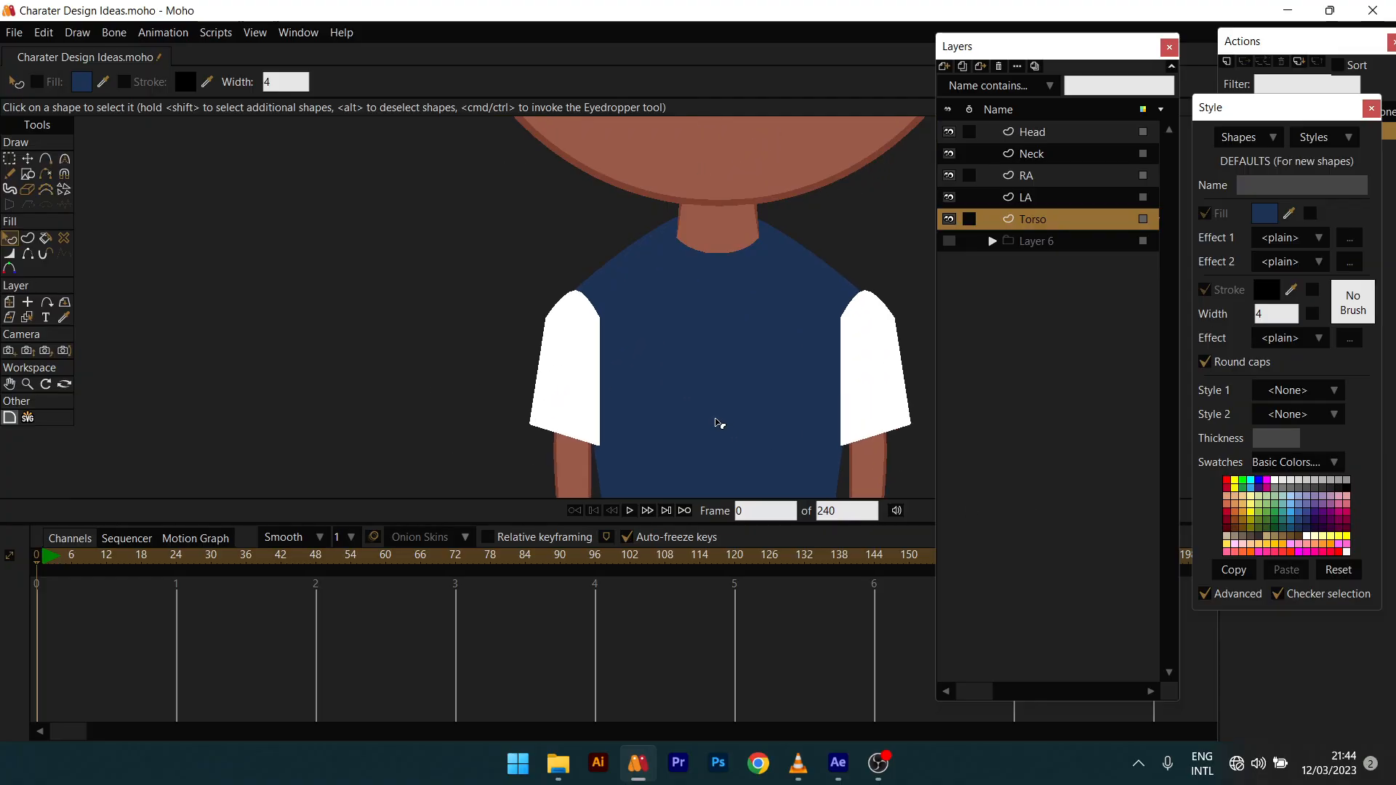
{"action": "left_click_drag", "start_coordinate": [742, 276], "coordinate": [731, 323]}
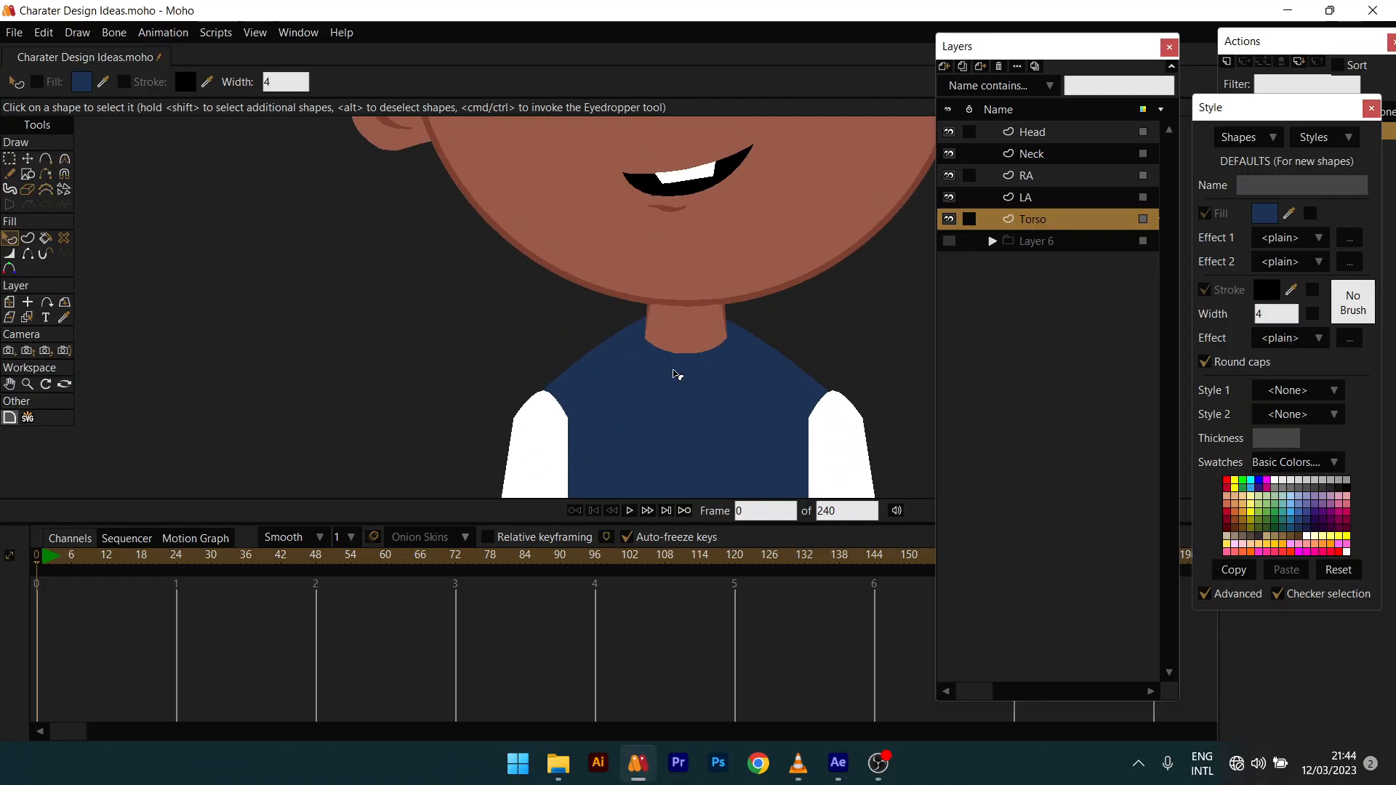
{"action": "scroll", "coordinate": [711, 343], "scroll_direction": "up", "scroll_amount": 3}
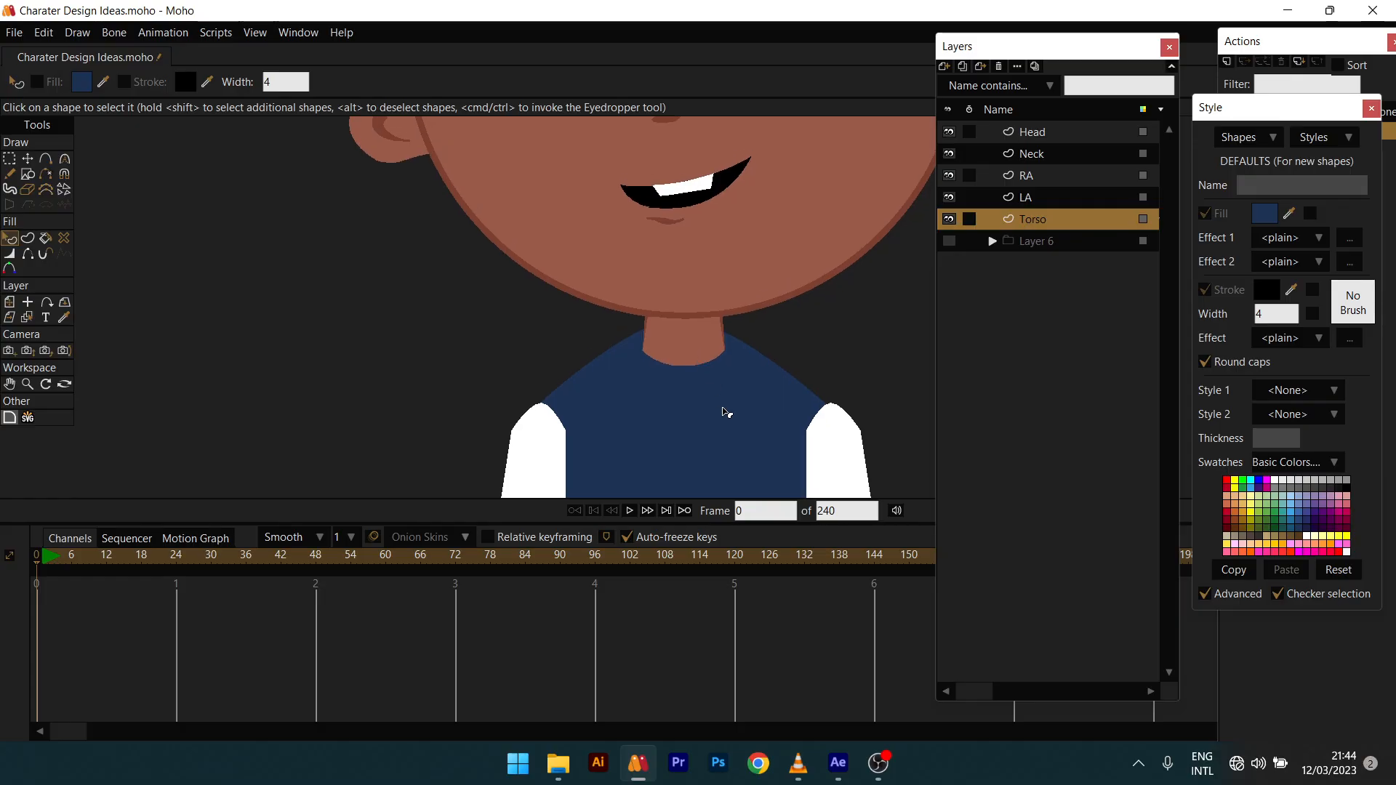
{"action": "key", "text": "t"}
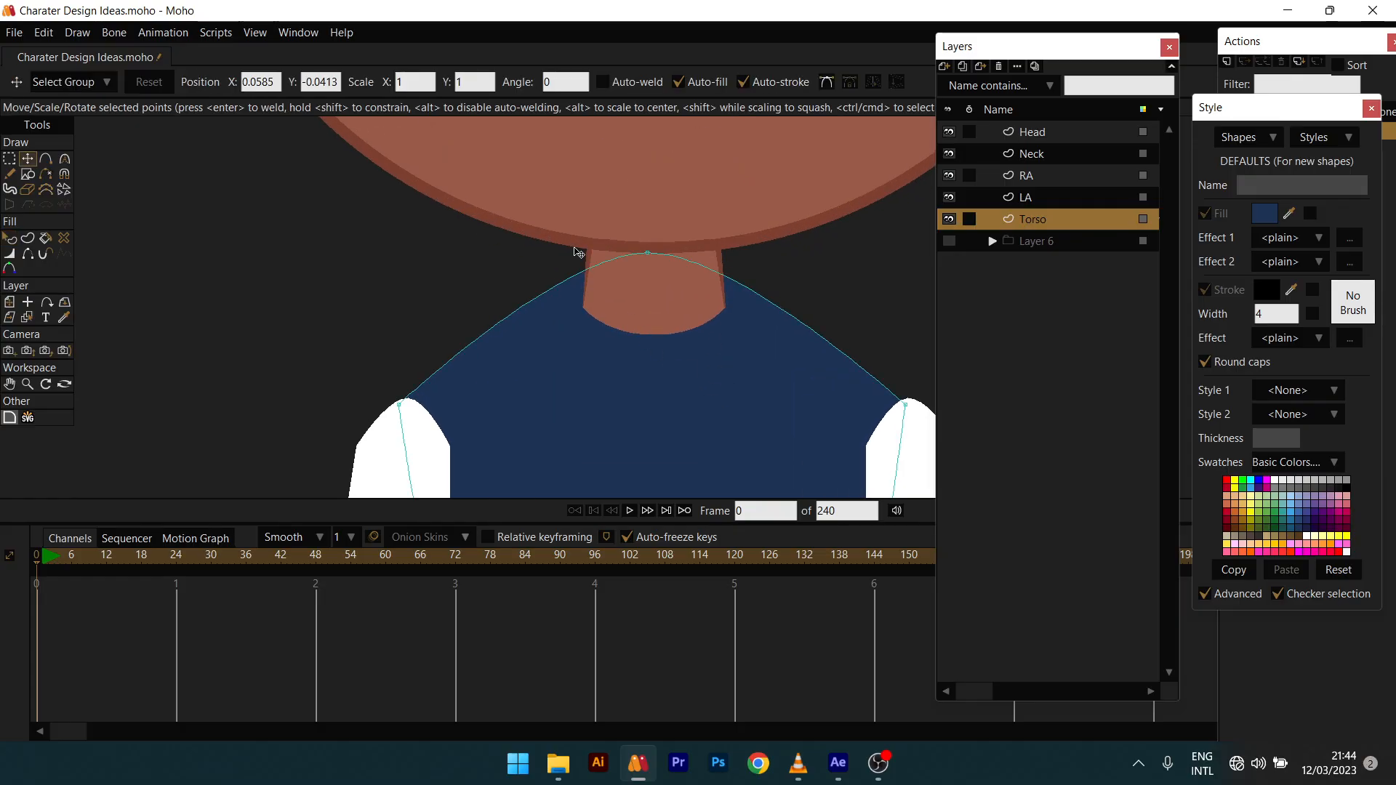
{"action": "left_click", "coordinate": [658, 279]}
{"action": "left_click_drag", "start_coordinate": [661, 285], "coordinate": [654, 289]}
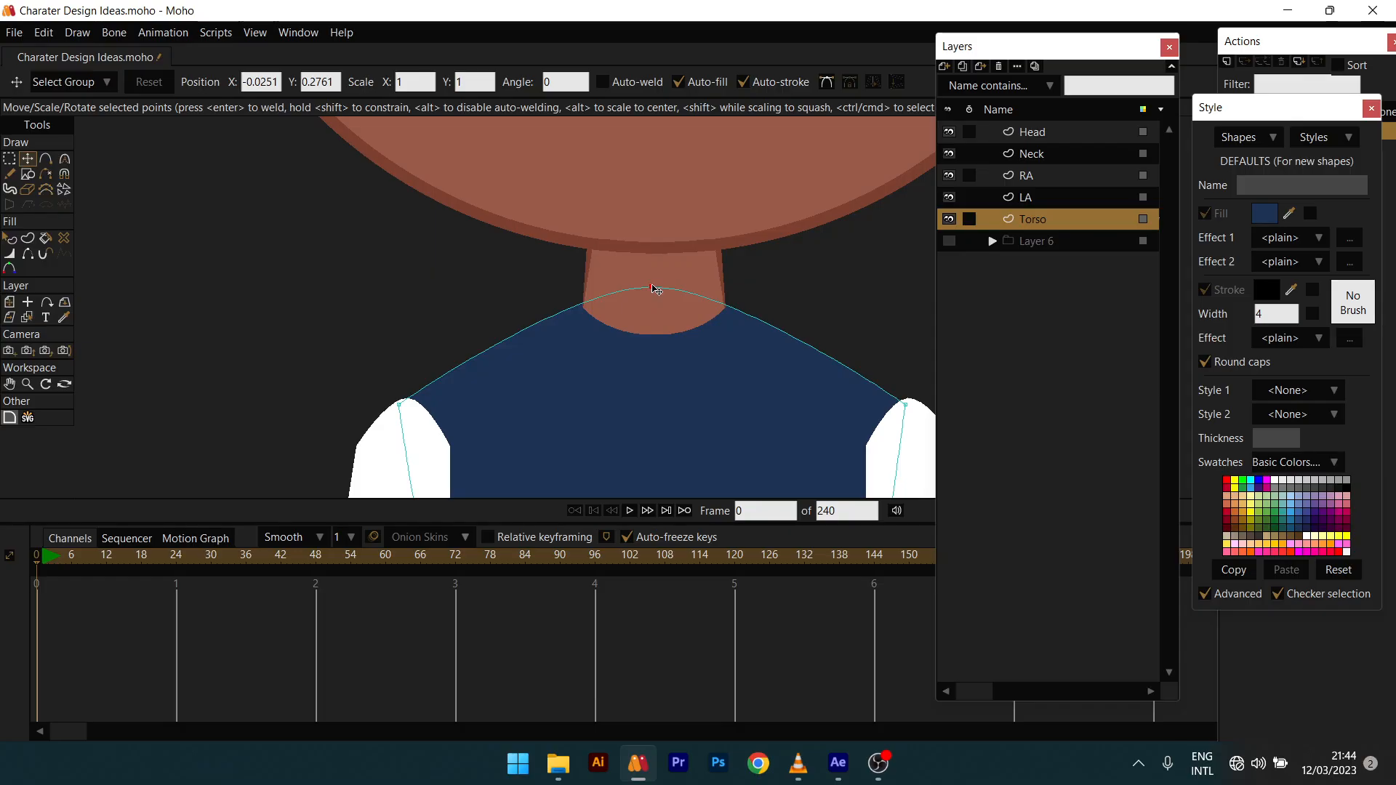
{"action": "key", "text": "q"}
{"action": "scroll", "coordinate": [696, 416], "scroll_direction": "down", "scroll_amount": 3}
{"action": "scroll", "coordinate": [694, 412], "scroll_direction": "down", "scroll_amount": 2}
{"action": "left_click_drag", "start_coordinate": [695, 413], "coordinate": [691, 324]}
{"action": "scroll", "coordinate": [691, 350], "scroll_direction": "down", "scroll_amount": 3}
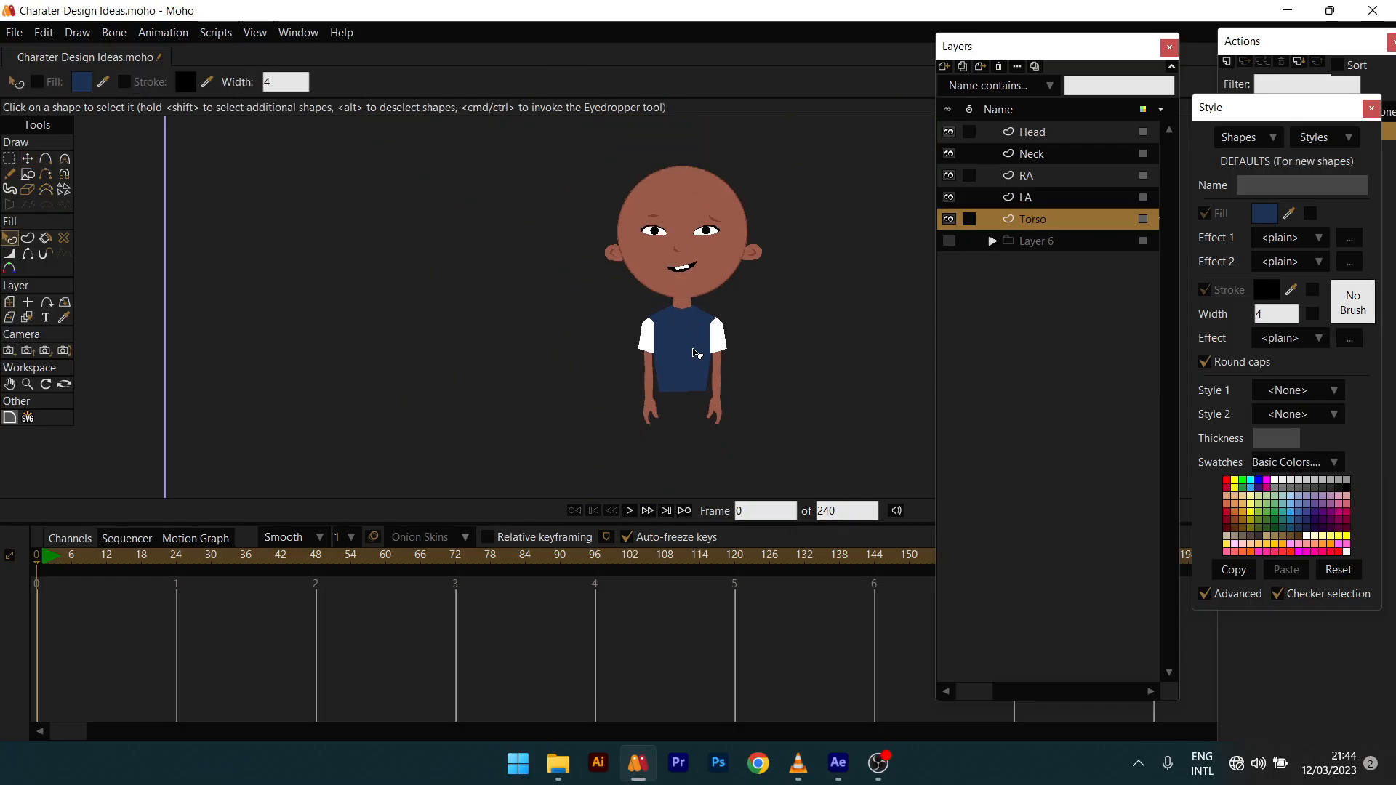
Step: Raise the torso's top centre point slightly to about Y 0.2662
{"action": "scroll", "coordinate": [691, 320], "scroll_direction": "up", "scroll_amount": 5}
{"action": "key", "text": "t"}
{"action": "scroll", "coordinate": [669, 396], "scroll_direction": "up", "scroll_amount": 3}
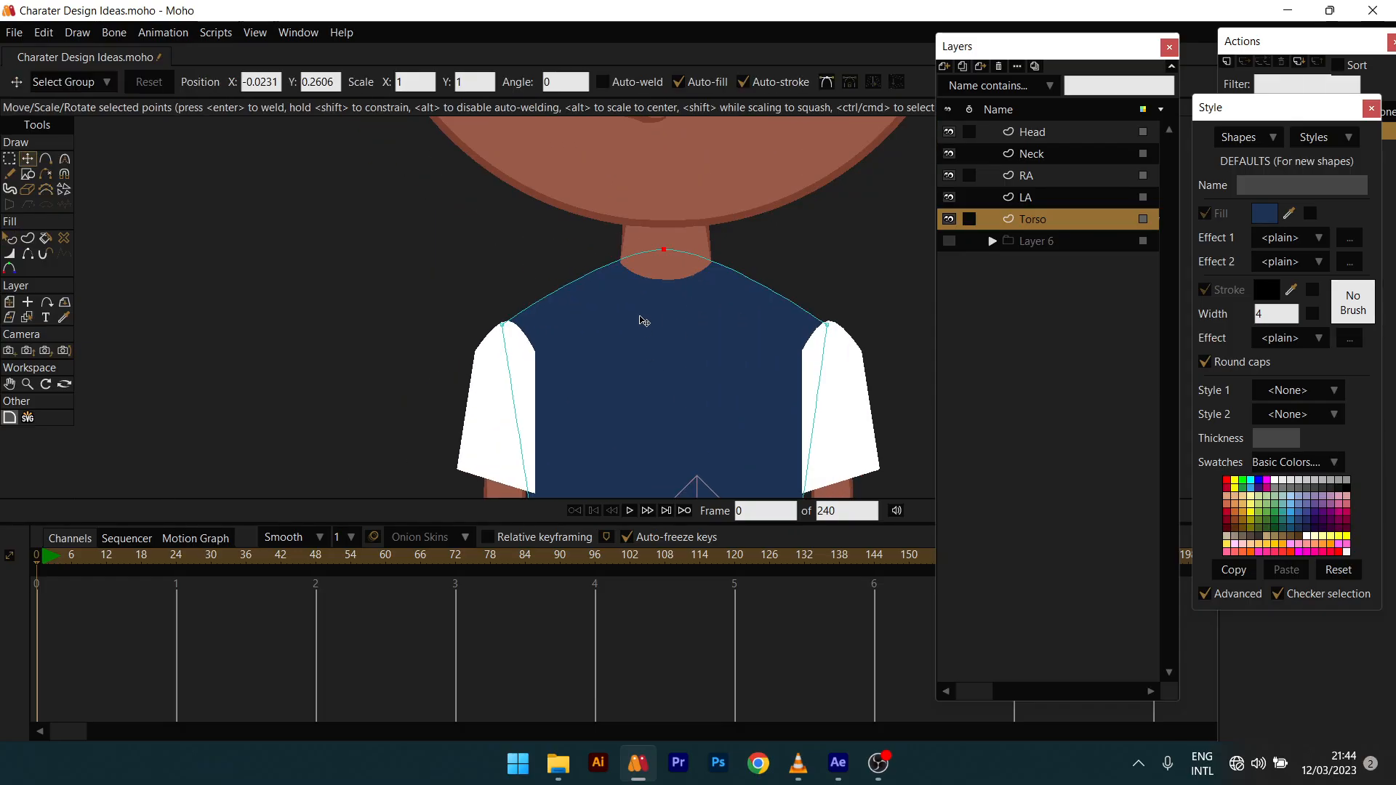
{"action": "left_click_drag", "start_coordinate": [660, 251], "coordinate": [662, 243]}
{"action": "left_click_drag", "start_coordinate": [661, 292], "coordinate": [651, 319]}
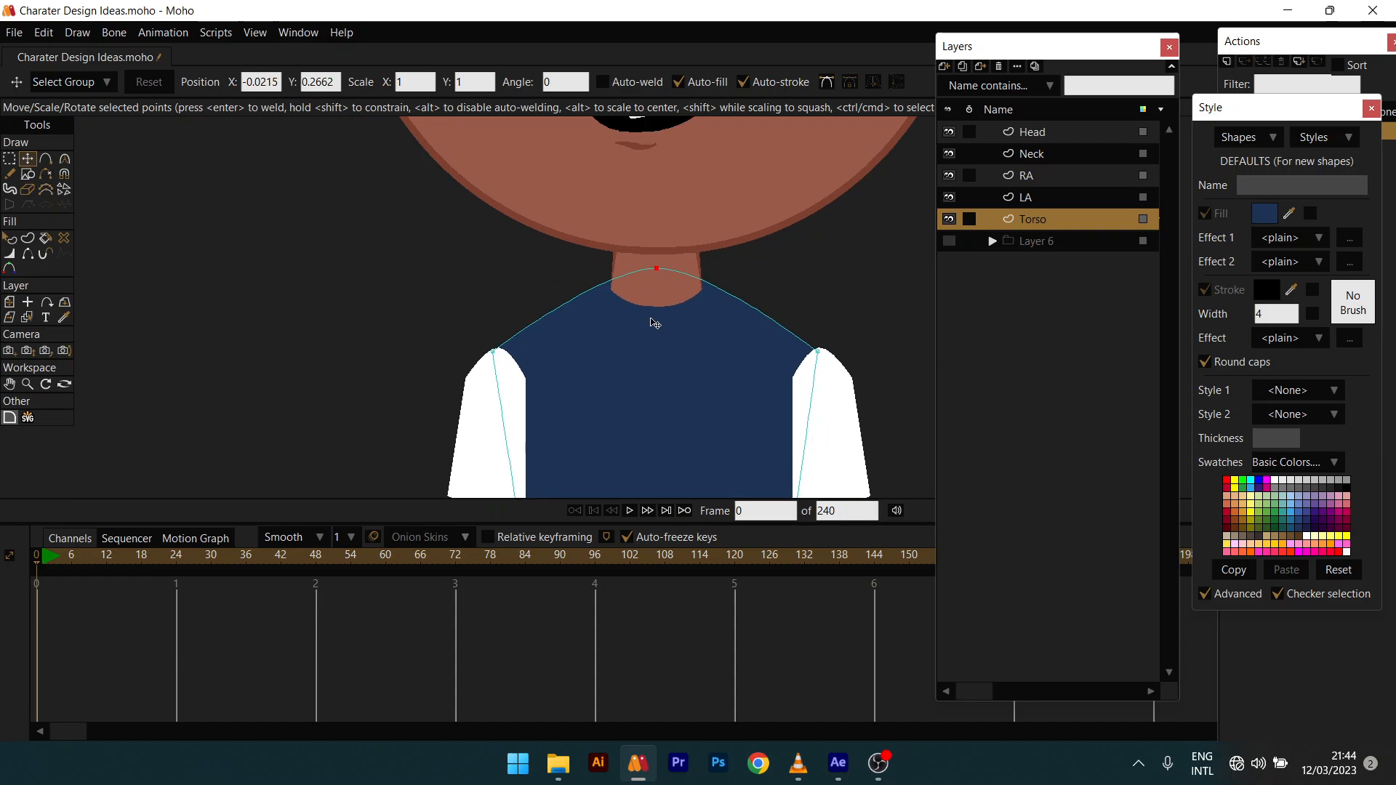
Step: Draw a filled oval without a stroke on the Torso layer, overlapping the base of the neck
{"action": "left_click", "coordinate": [28, 174]}
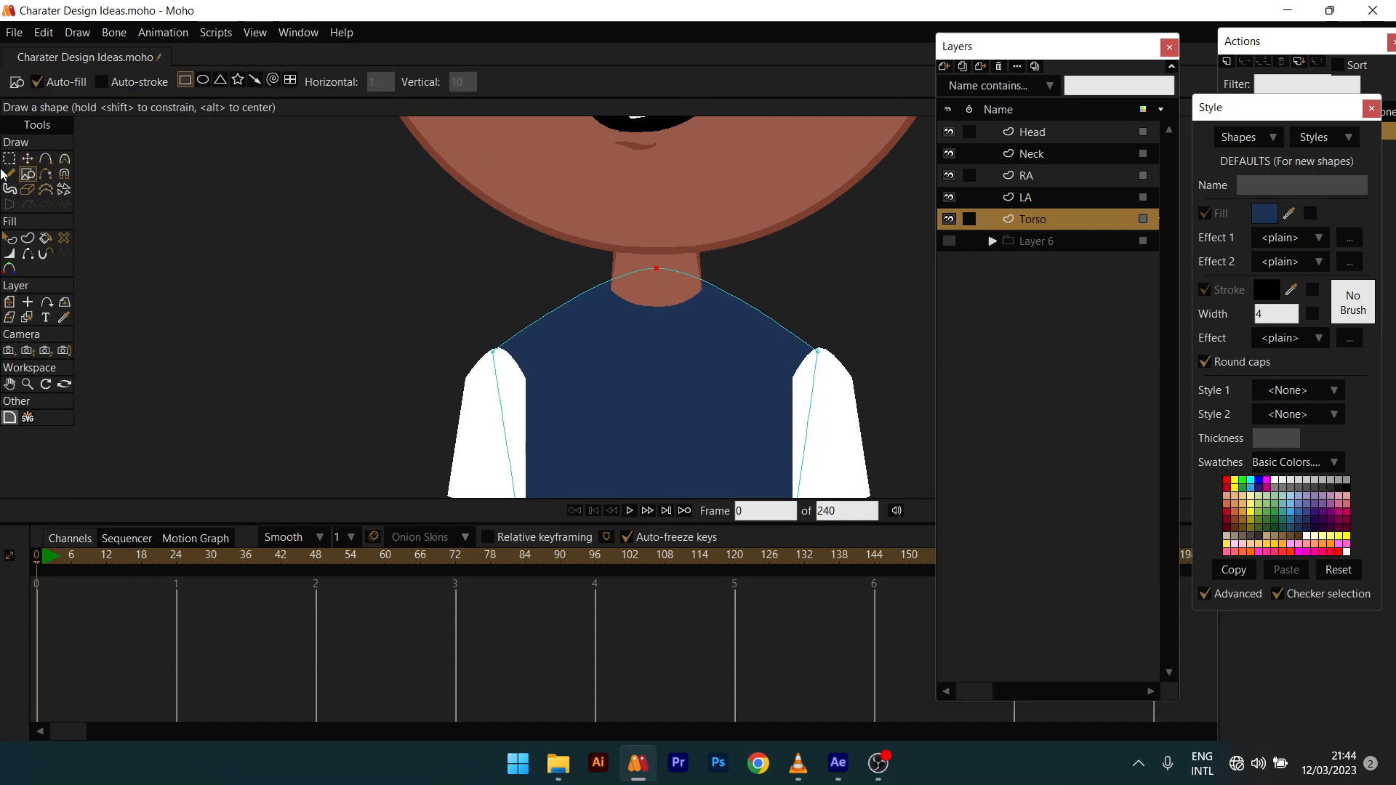
{"action": "left_click", "coordinate": [201, 81]}
{"action": "mouse_move", "coordinate": [635, 270]}
{"action": "left_mouse_down"}
{"action": "mouse_move", "coordinate": [621, 308]}
{"action": "mouse_move", "coordinate": [701, 379]}
{"action": "left_mouse_up"}
{"action": "scroll", "coordinate": [662, 369], "scroll_direction": "up", "scroll_amount": 4}
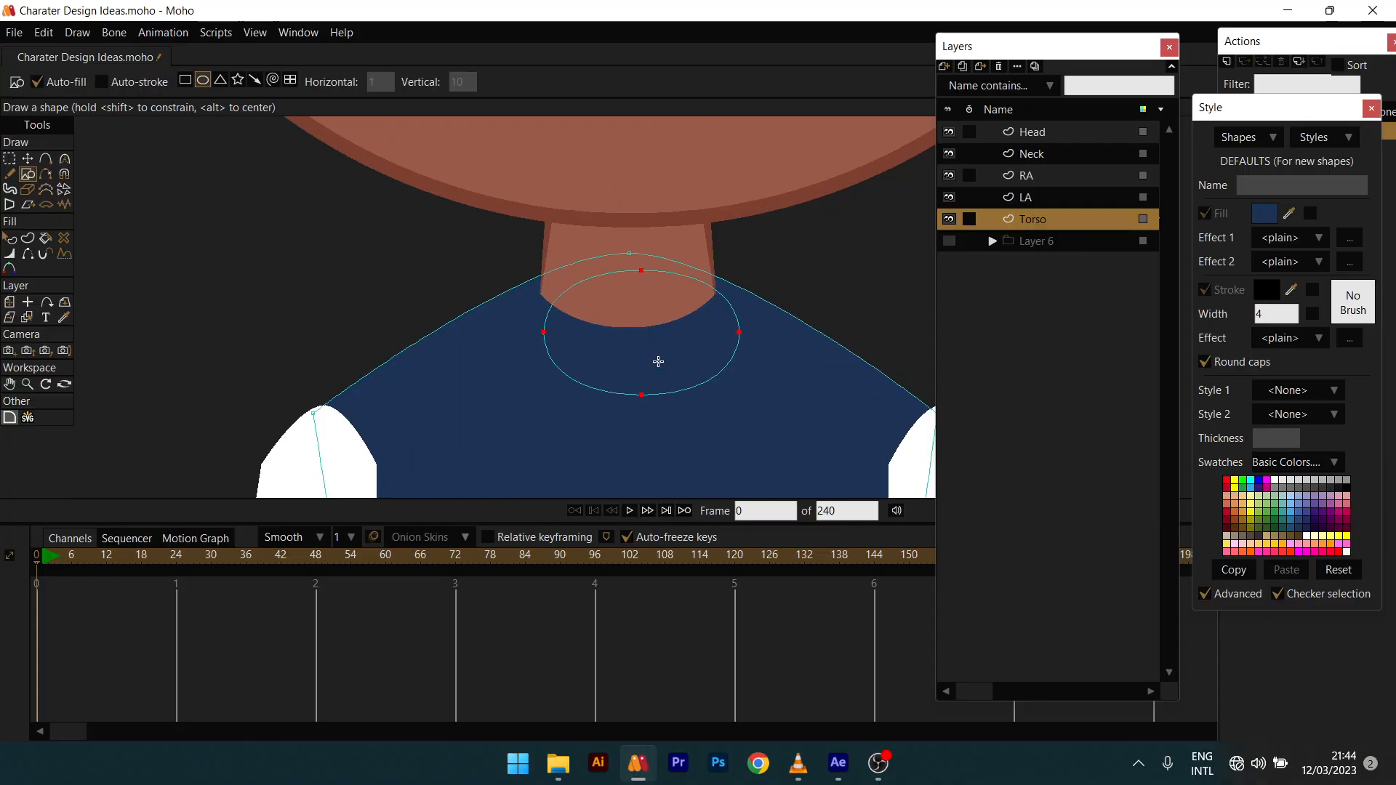
Step: Centre the oval under the neck at about X -0.0220, Y 0.2432, with its top at the torso's top centre point
{"action": "key", "text": "t"}
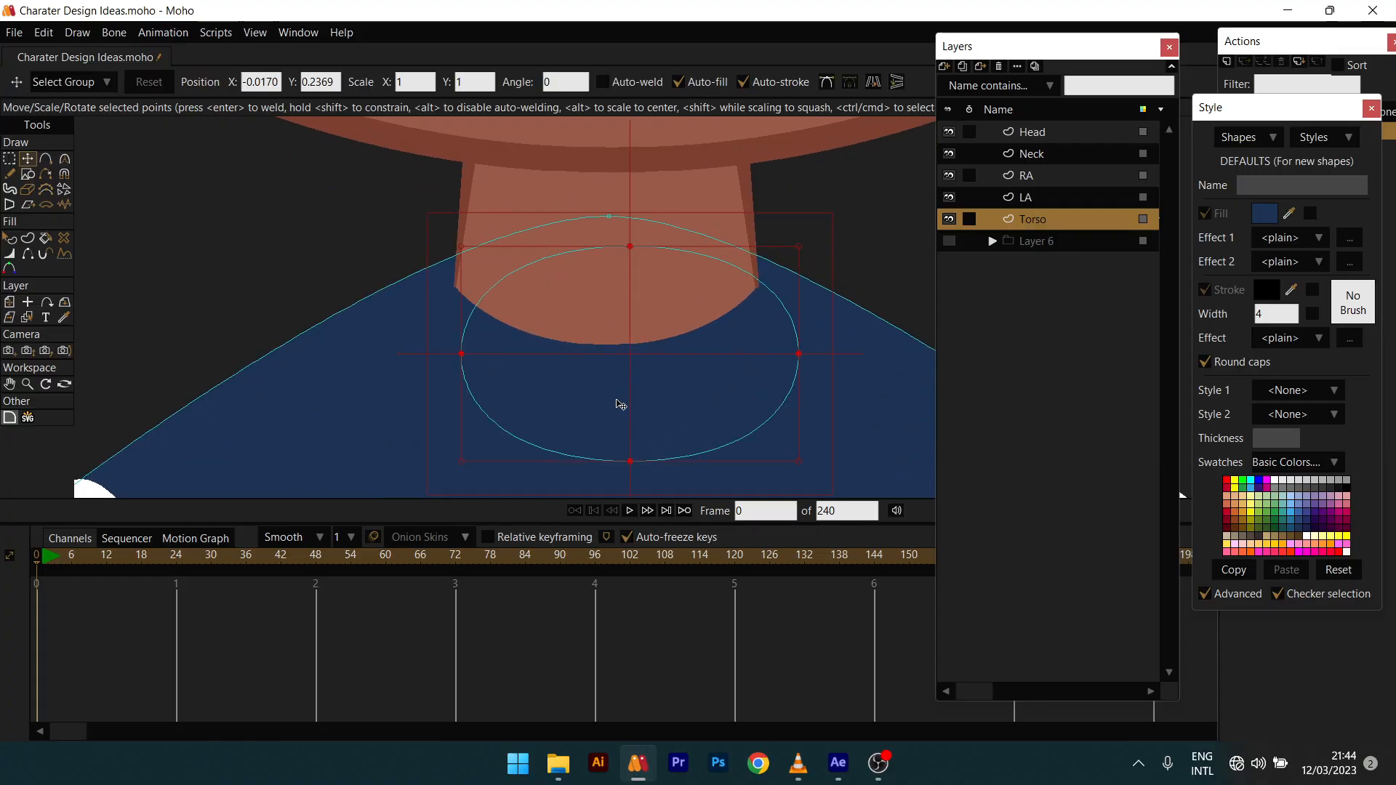
{"action": "left_click_drag", "start_coordinate": [620, 405], "coordinate": [600, 367]}
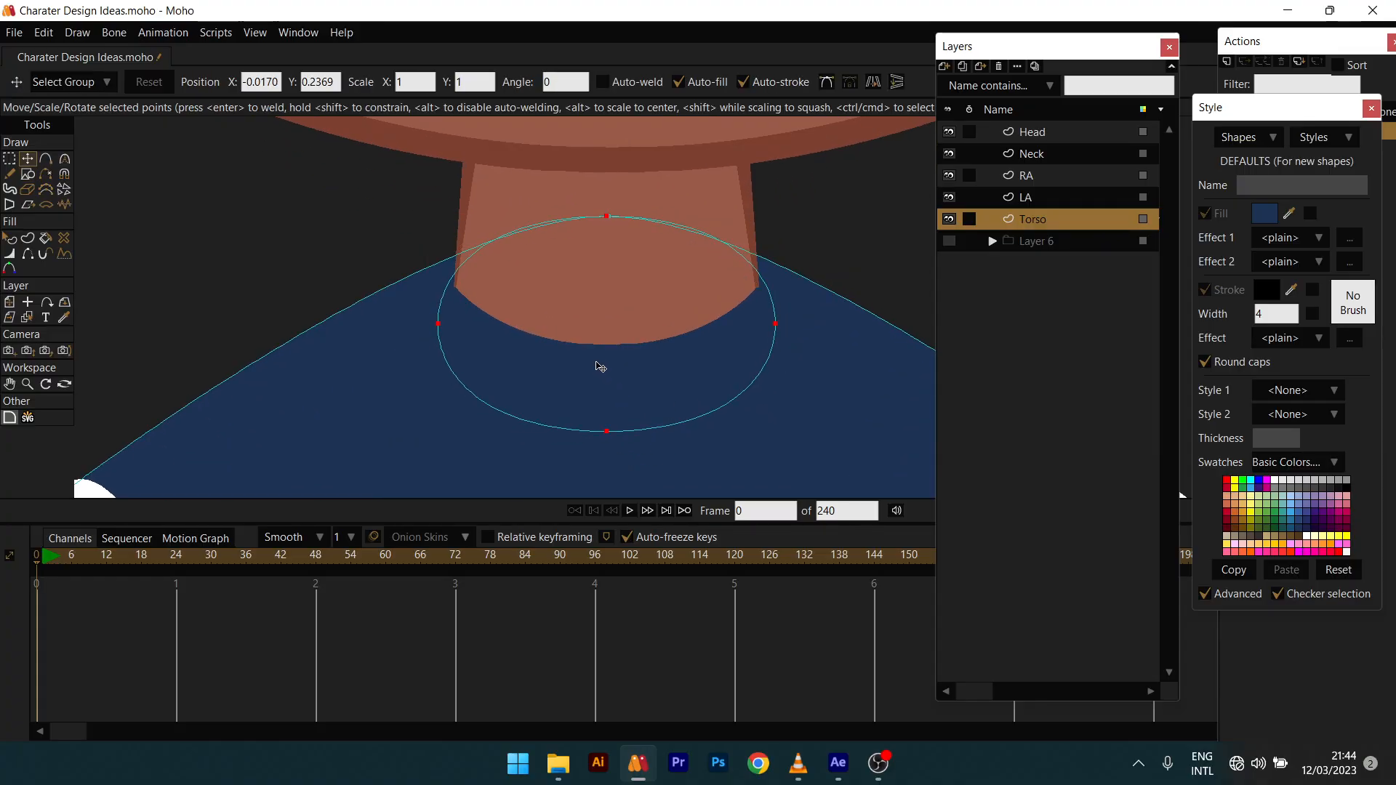
{"action": "left_click", "coordinate": [601, 430]}
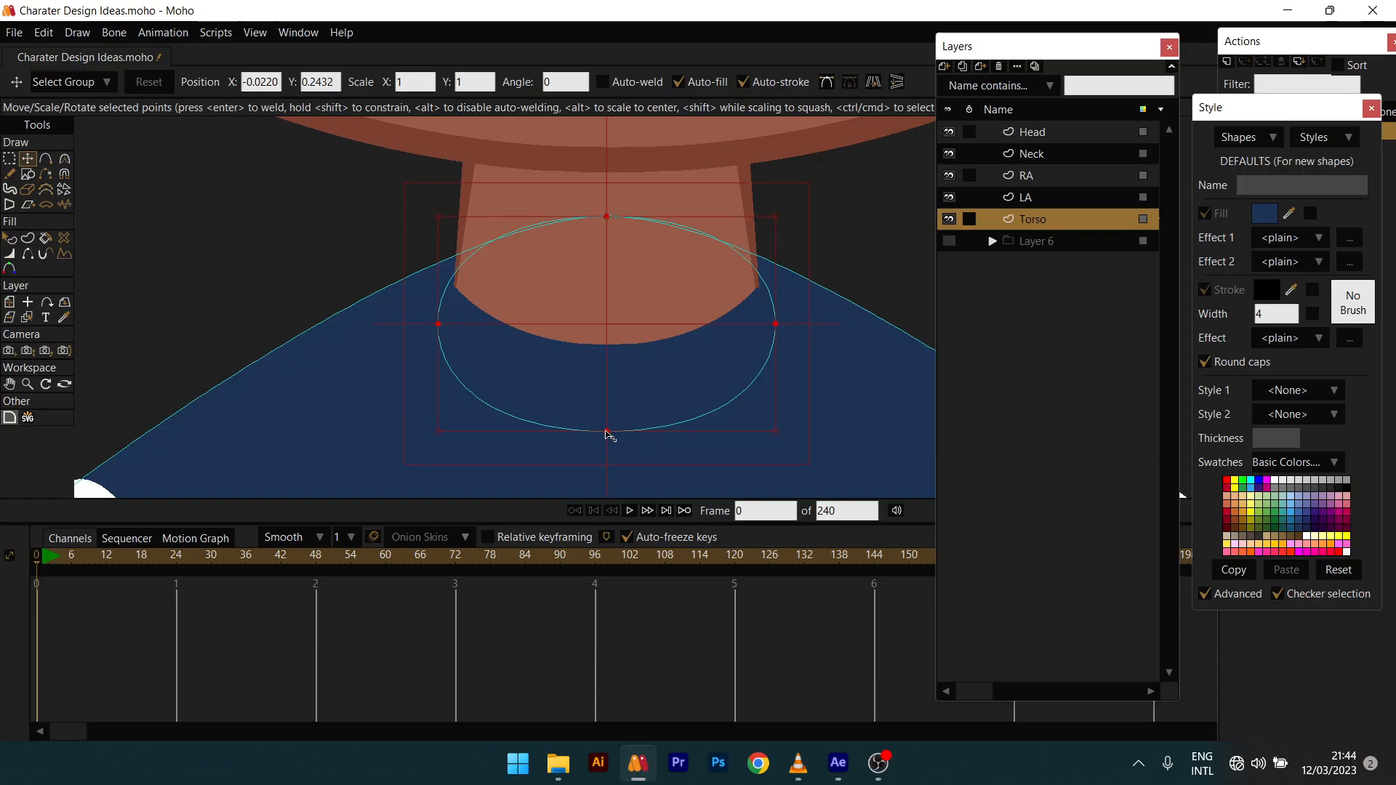
{"action": "left_click", "coordinate": [607, 431]}
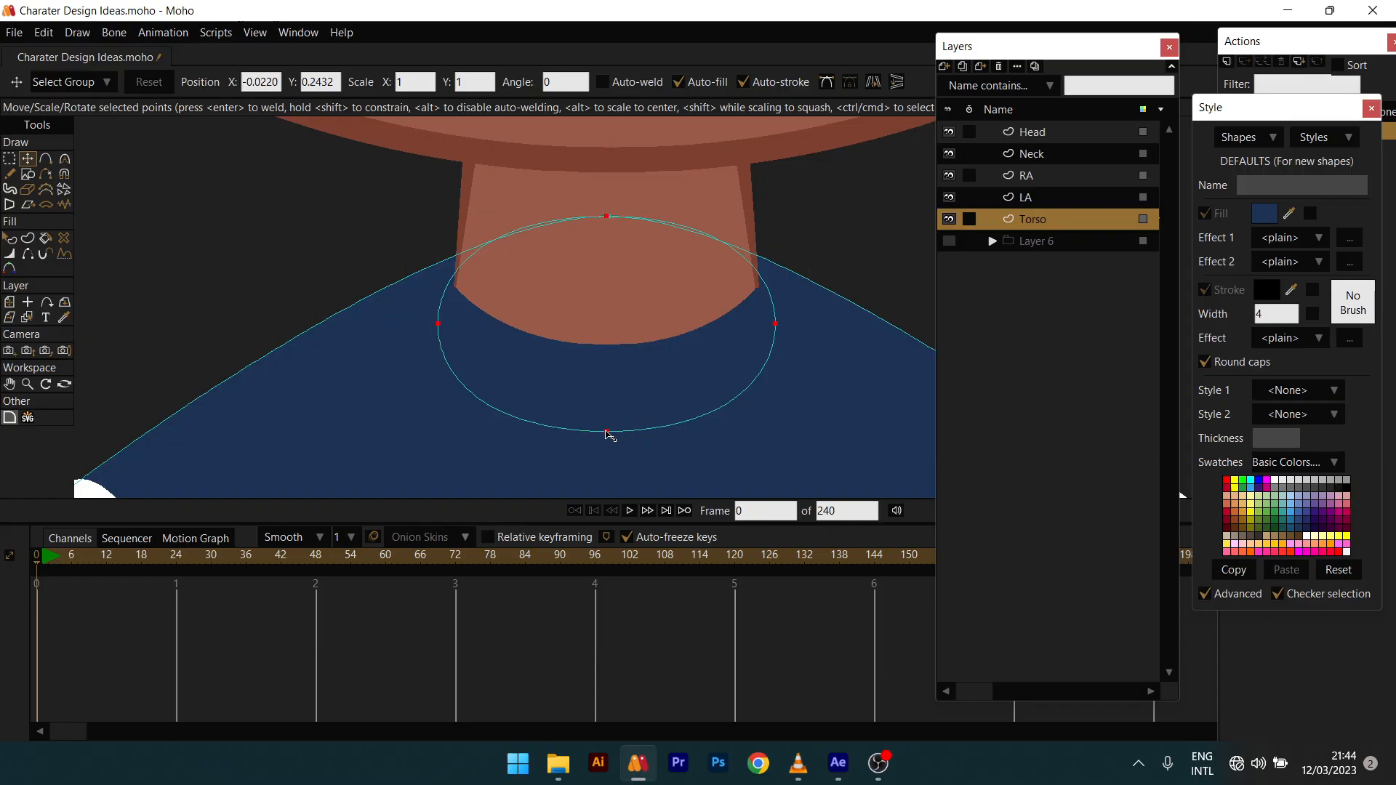
Step: Select the neckline oval and match its fill to the neck's skin colour by sampling it
{"action": "key", "text": "q"}
{"action": "left_click", "coordinate": [608, 387]}
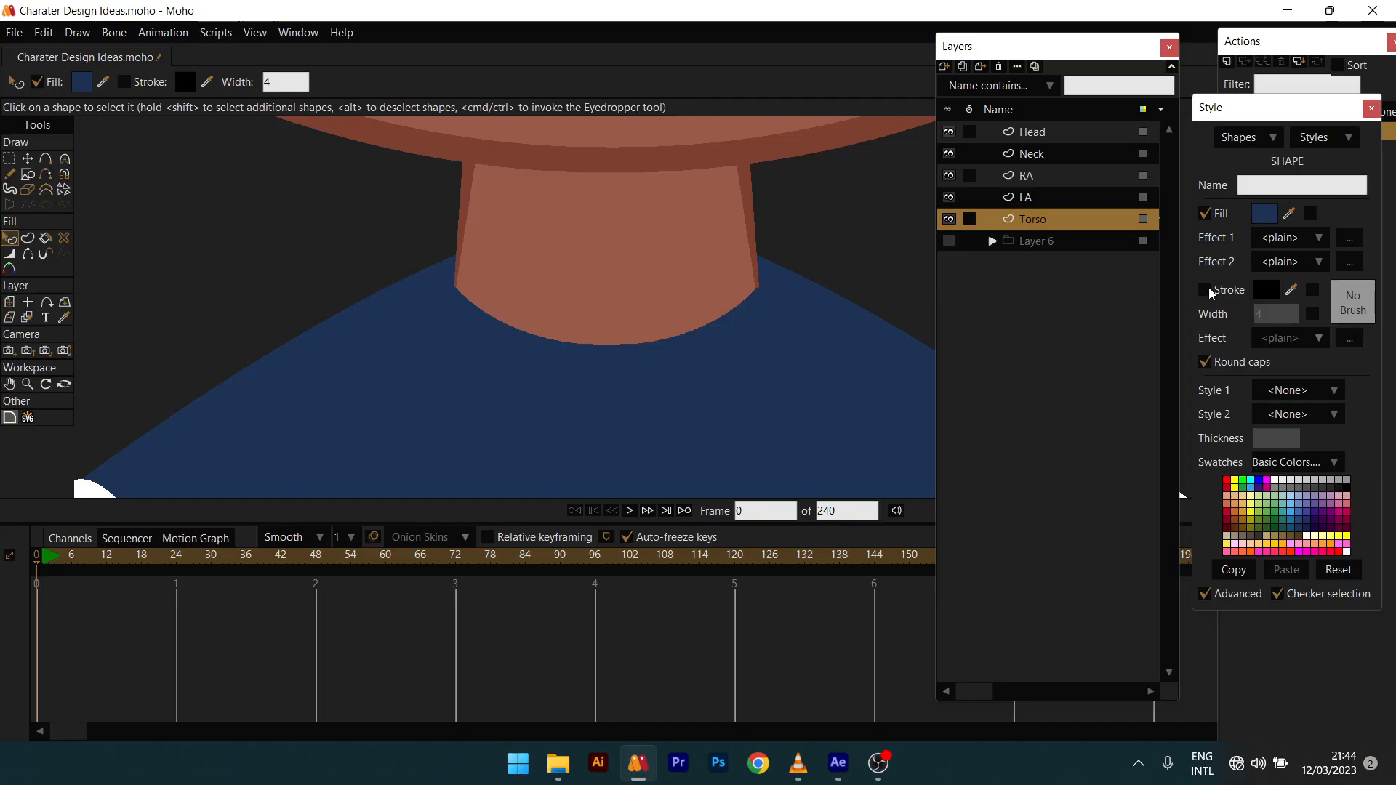
{"action": "left_click", "coordinate": [645, 244], "text": "ctrl"}
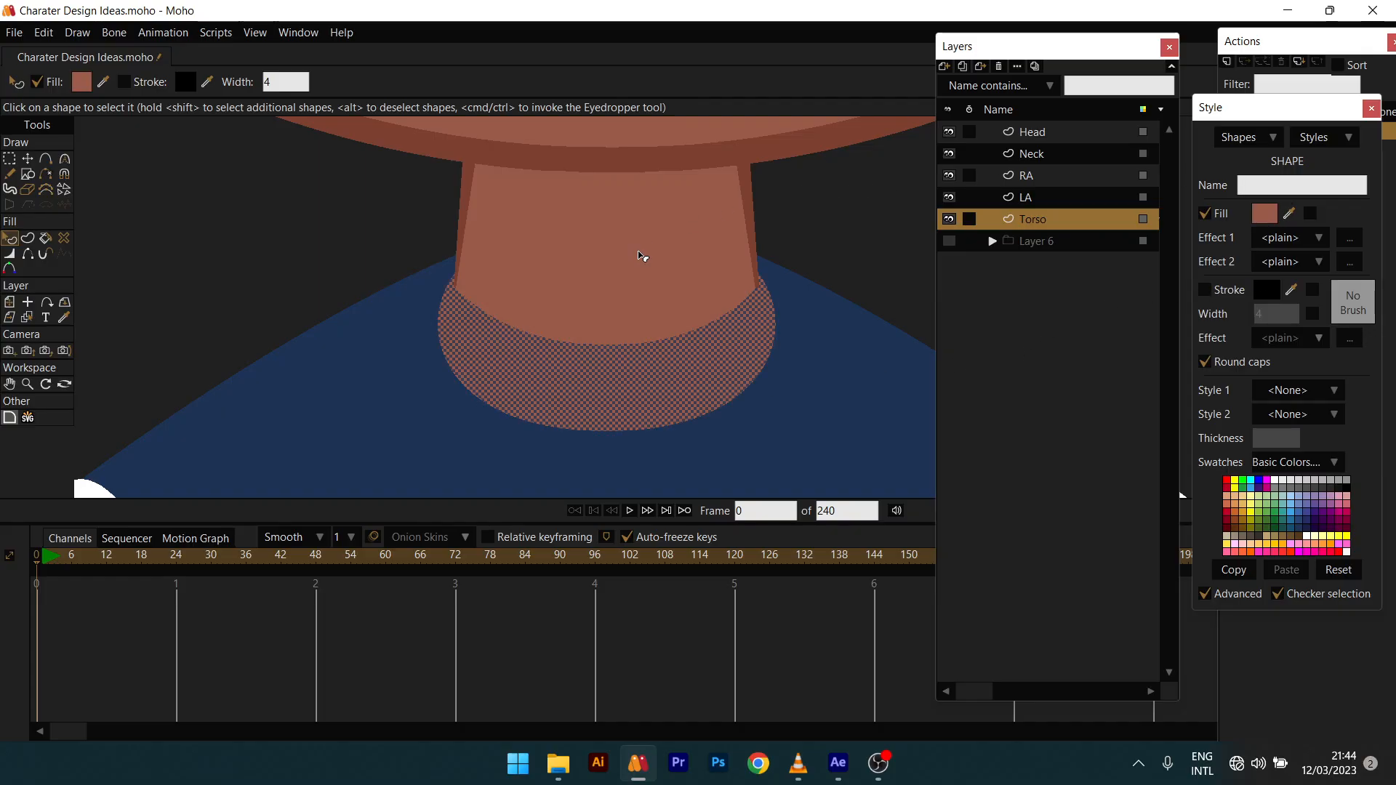
{"action": "left_click_drag", "start_coordinate": [676, 383], "coordinate": [685, 302]}
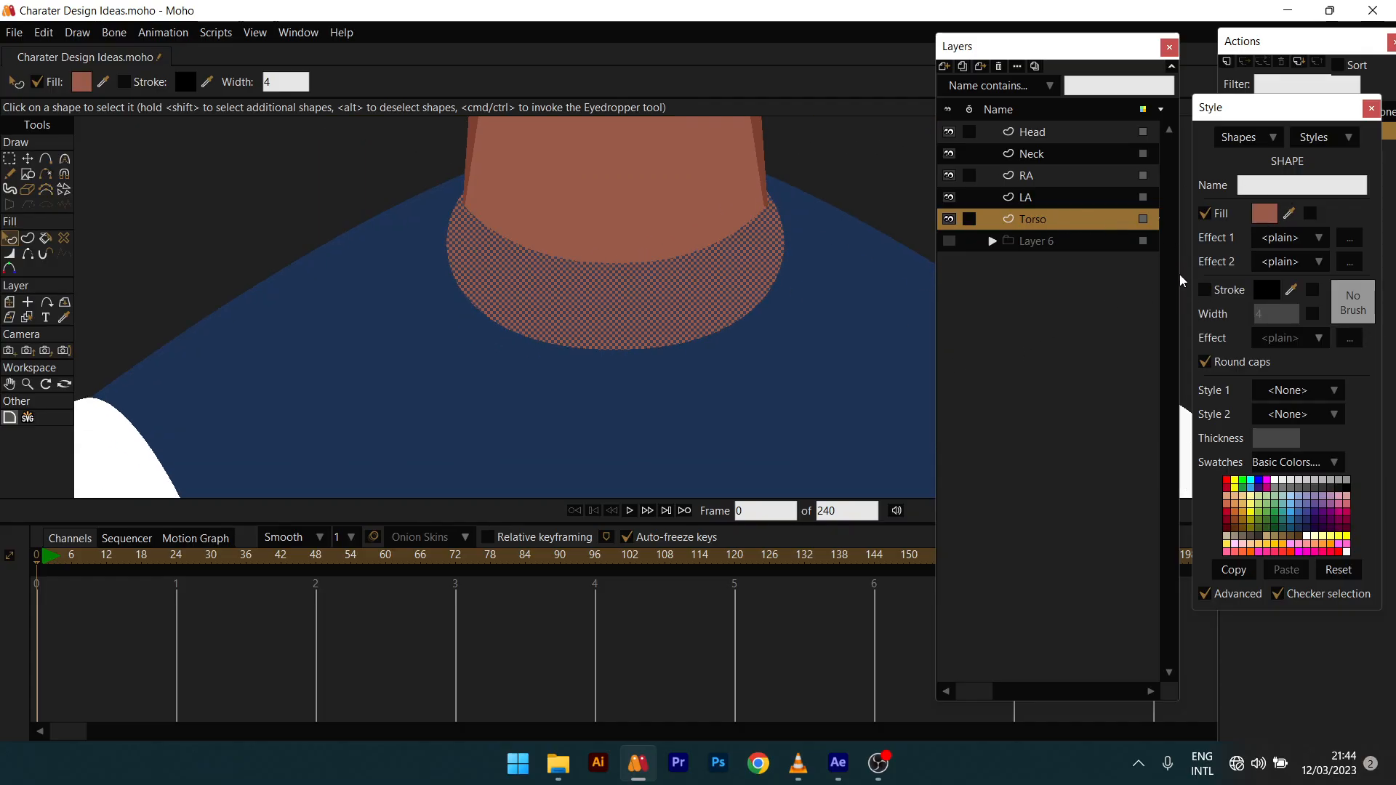
Step: Turn on the neckline oval's stroke at width 4 and colour it dark grey 3F3F3F
{"action": "left_click", "coordinate": [1206, 290]}
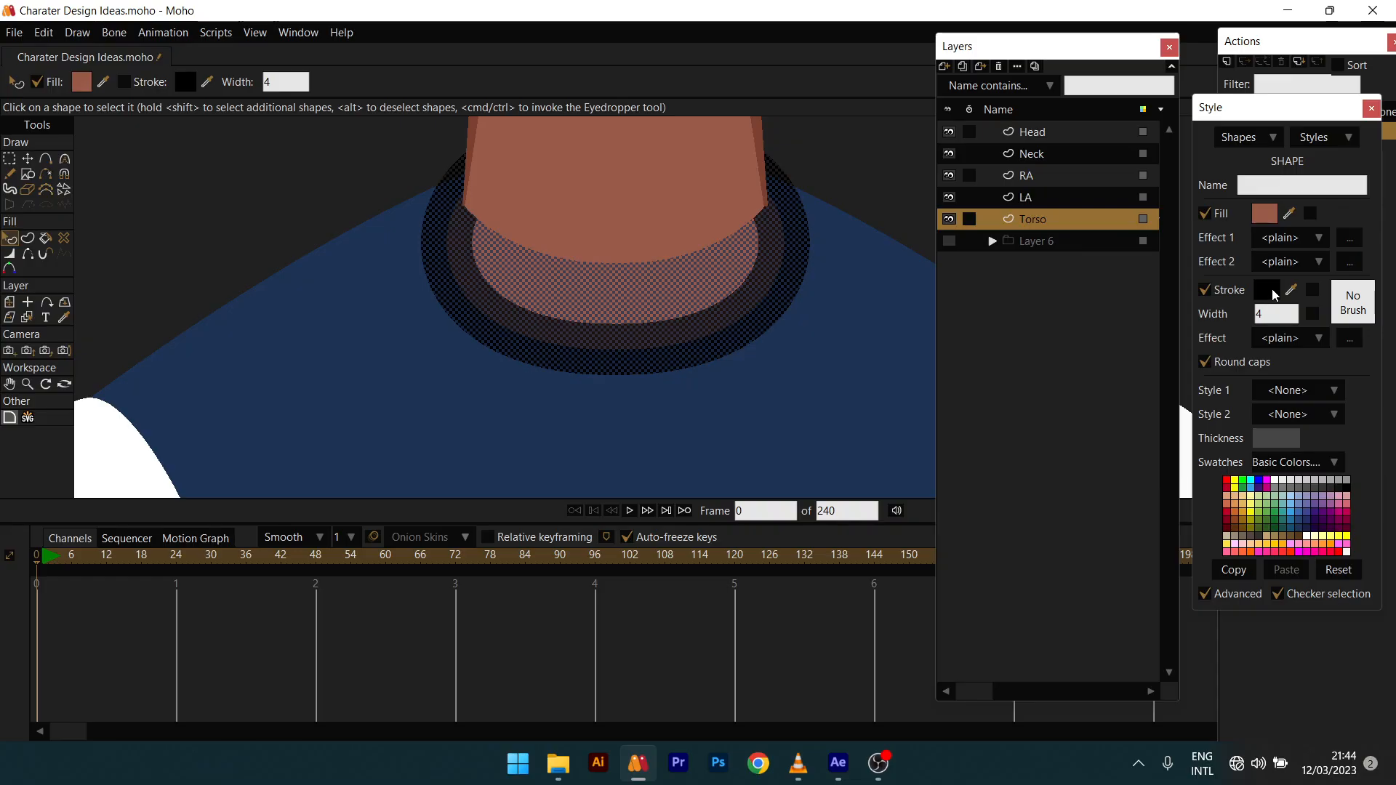
{"action": "left_click", "coordinate": [1269, 290]}
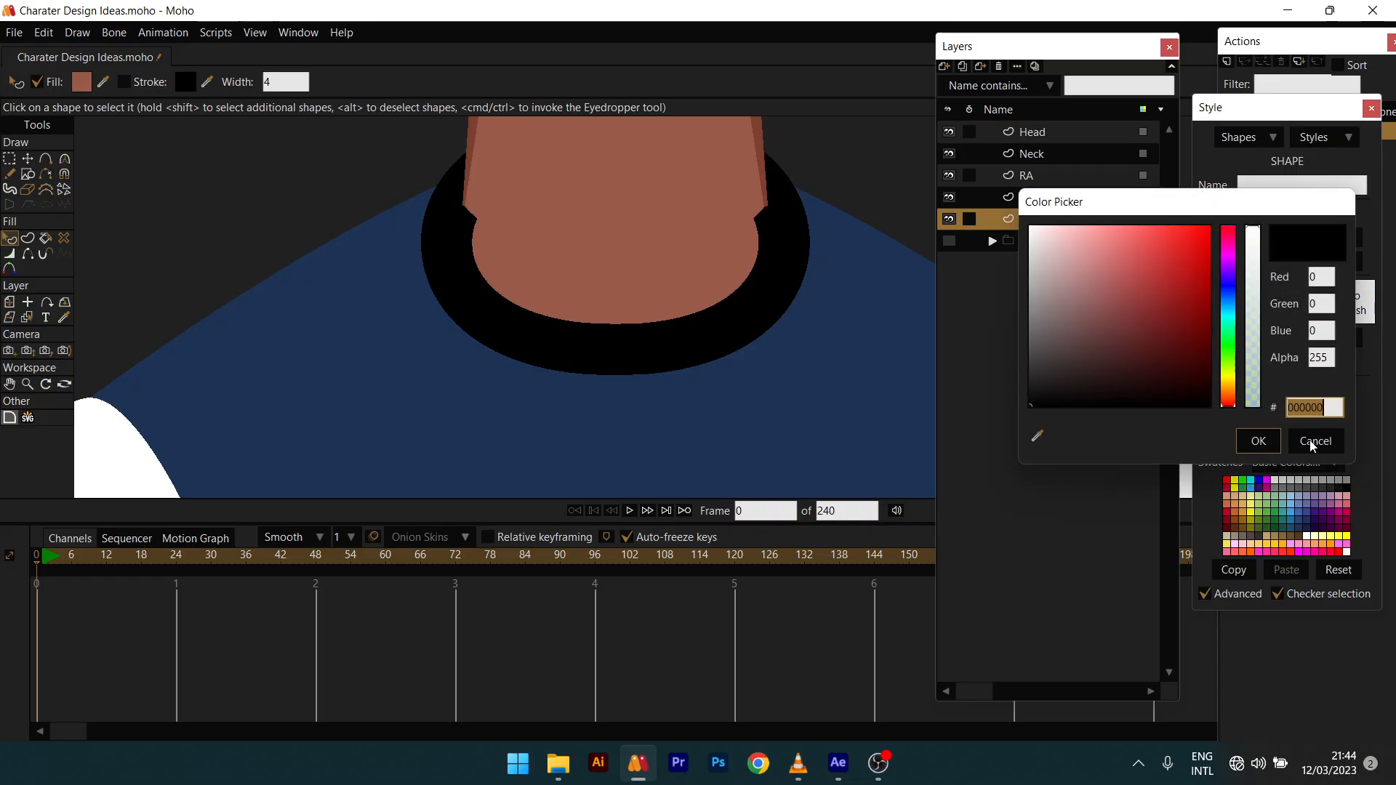
{"action": "mouse_move", "coordinate": [1021, 373]}
{"action": "left_mouse_down"}
{"action": "mouse_move", "coordinate": [1014, 352]}
{"action": "mouse_move", "coordinate": [1017, 368]}
{"action": "left_mouse_up"}
{"action": "scroll", "coordinate": [683, 250], "scroll_direction": "down", "scroll_amount": 5}
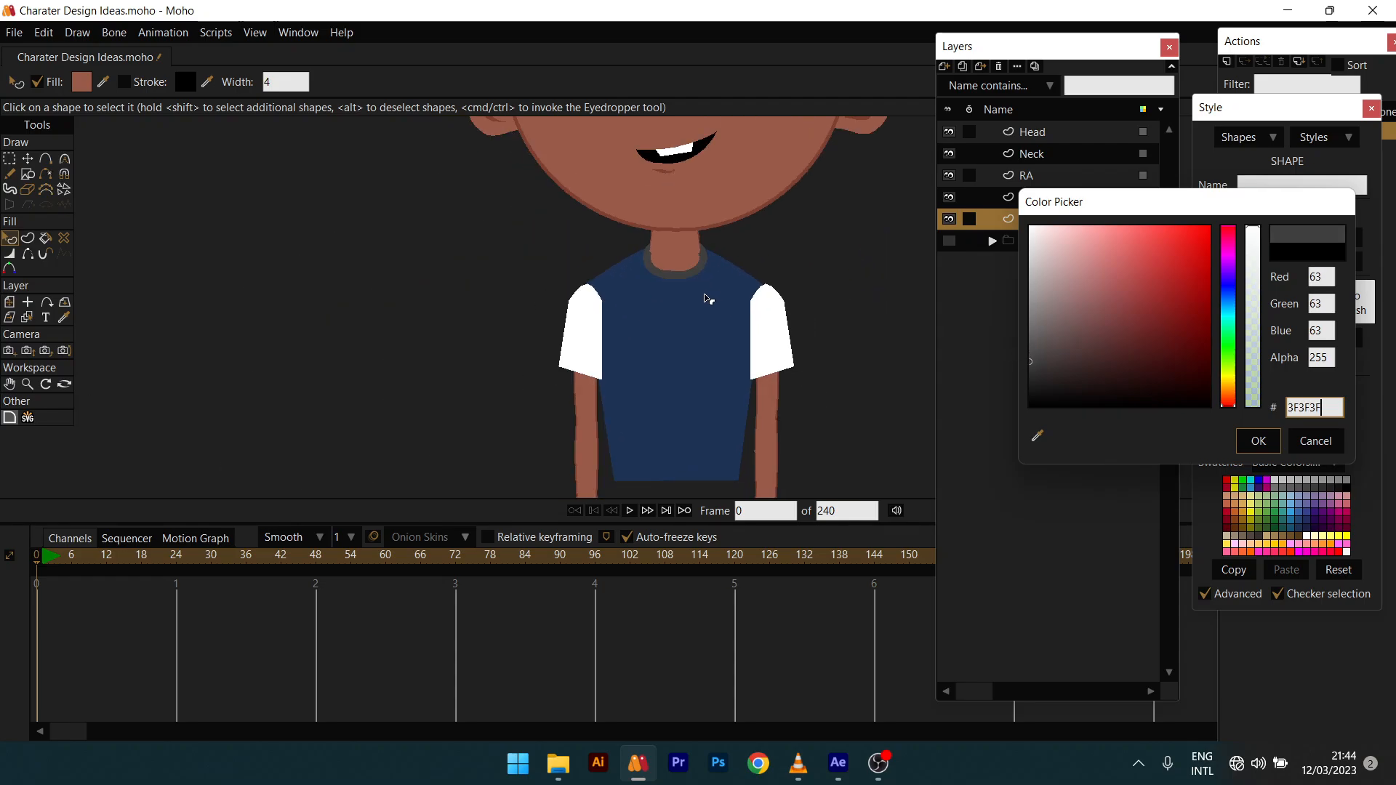
{"action": "scroll", "coordinate": [681, 284], "scroll_direction": "up", "scroll_amount": 3}
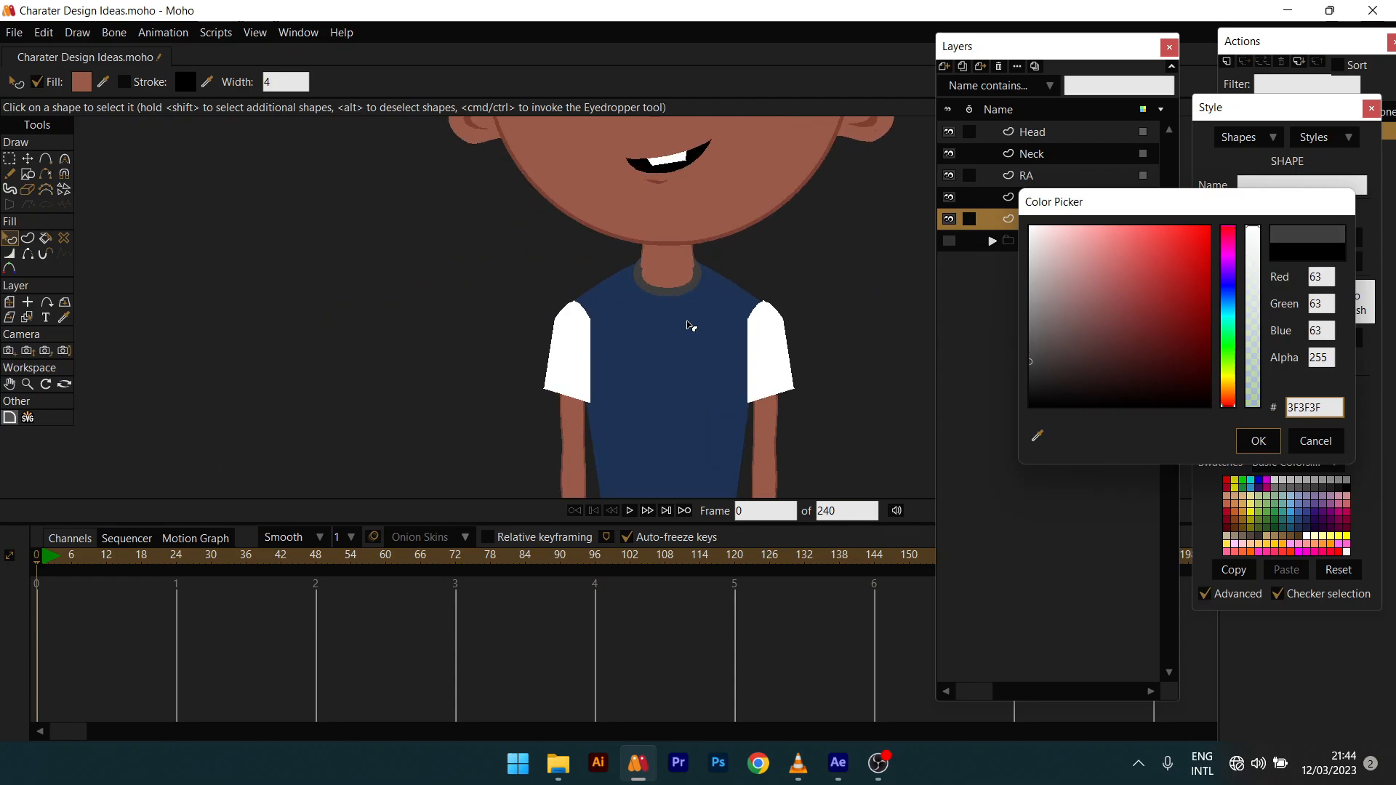
{"action": "scroll", "coordinate": [690, 327], "scroll_direction": "up", "scroll_amount": 2}
{"action": "left_click", "coordinate": [1258, 438]}
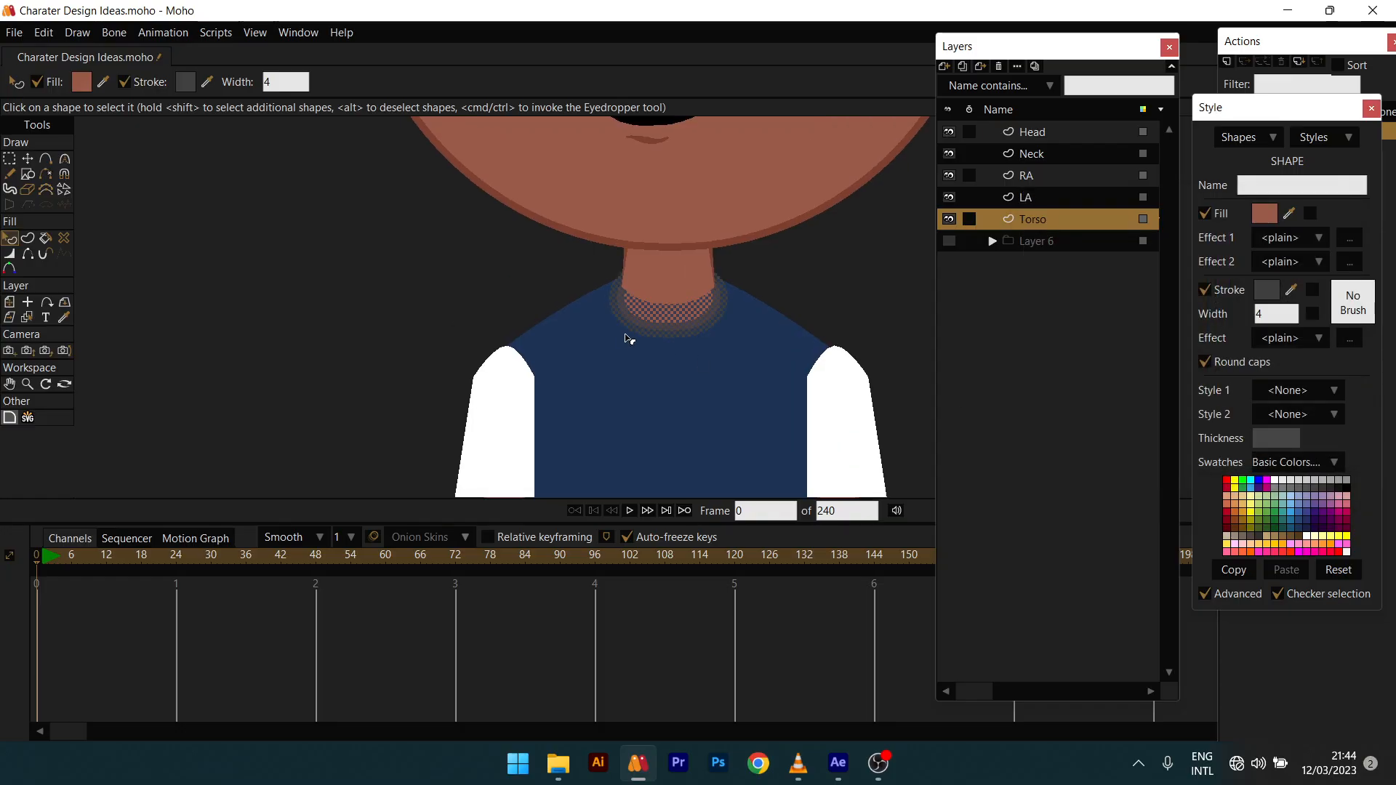
Step: Select all points of the neckline oval and scale it up slightly around its centre
{"action": "scroll", "coordinate": [654, 324], "scroll_direction": "up", "scroll_amount": 3}
{"action": "scroll", "coordinate": [661, 311], "scroll_direction": "up", "scroll_amount": 1}
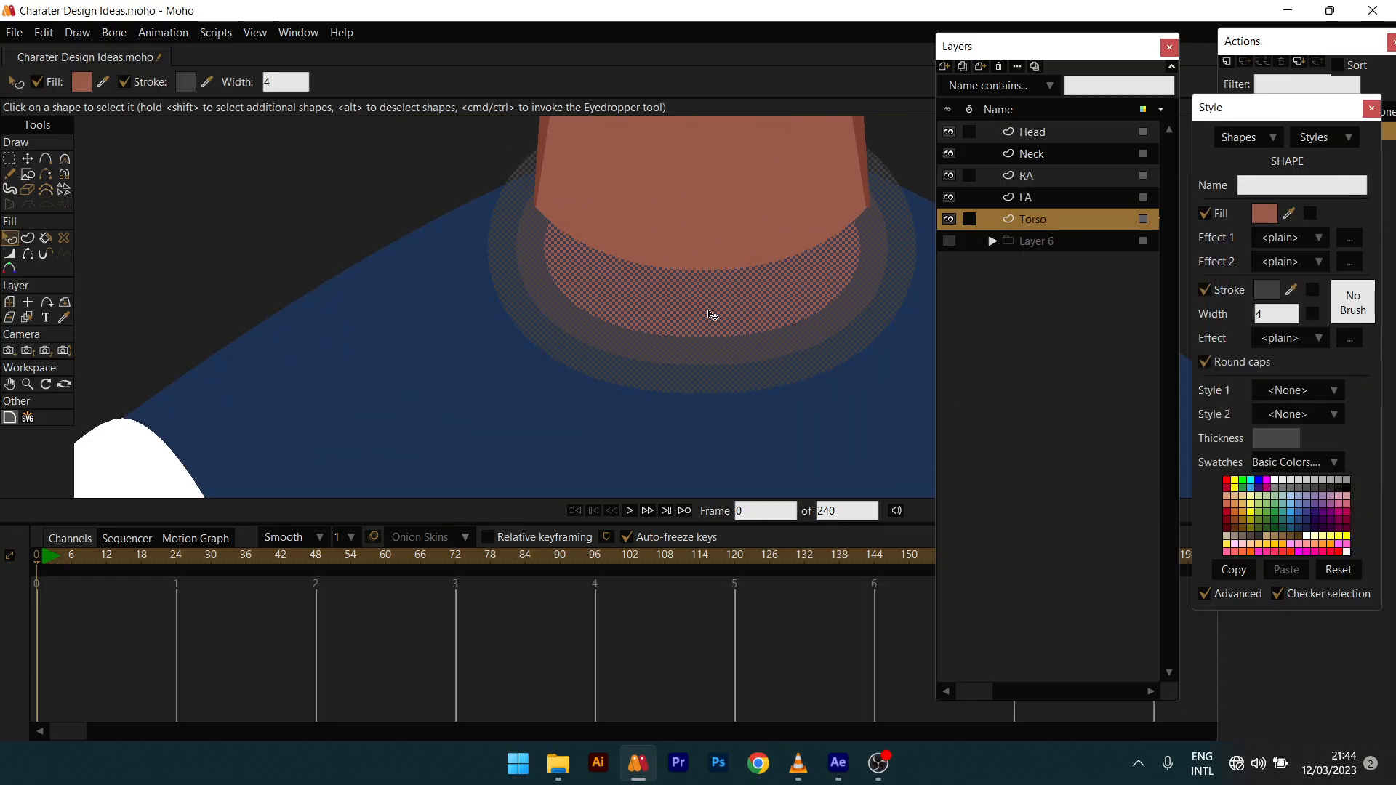
{"action": "key", "text": "t"}
{"action": "left_click_drag", "start_coordinate": [694, 265], "coordinate": [558, 312]}
{"action": "left_click", "coordinate": [651, 340]}
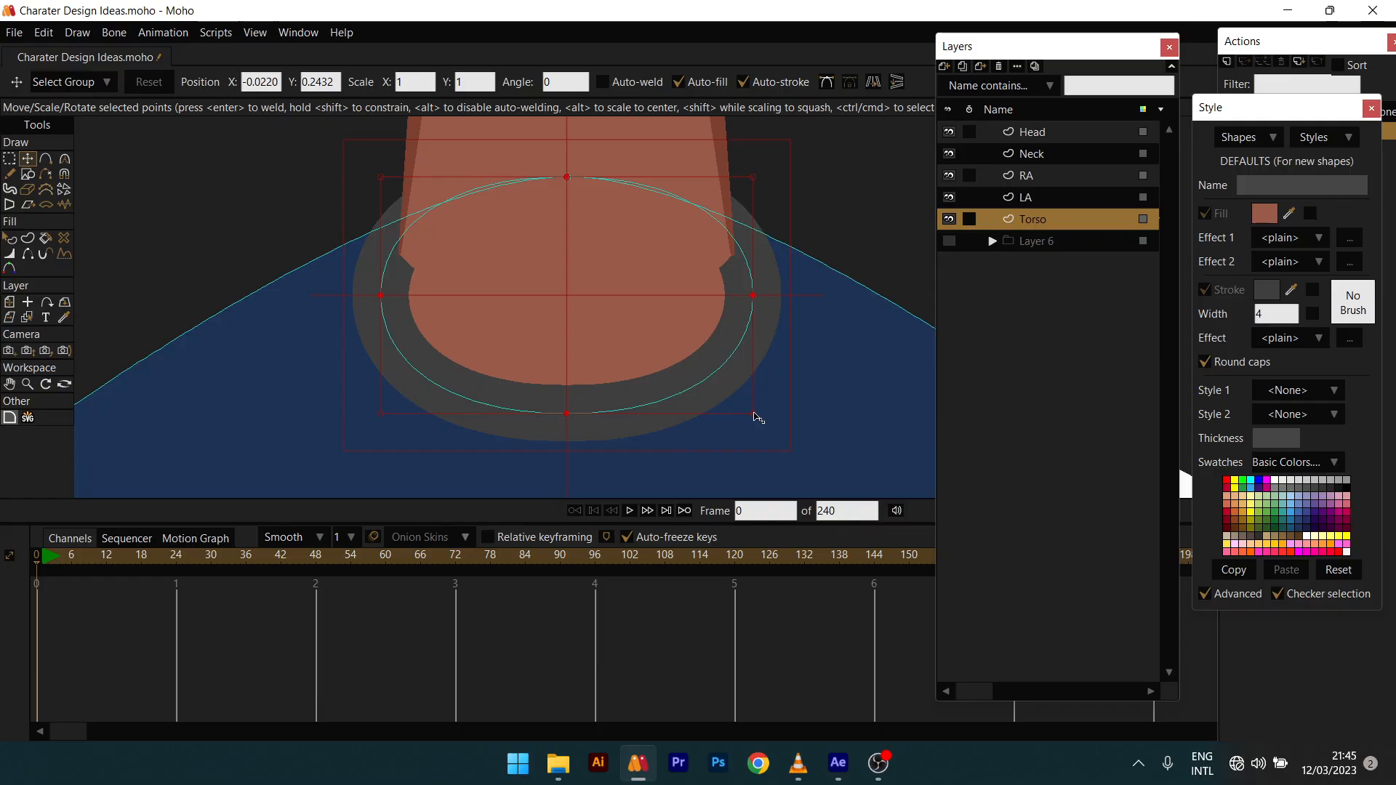
{"action": "left_click_drag", "start_coordinate": [757, 417], "coordinate": [778, 432]}
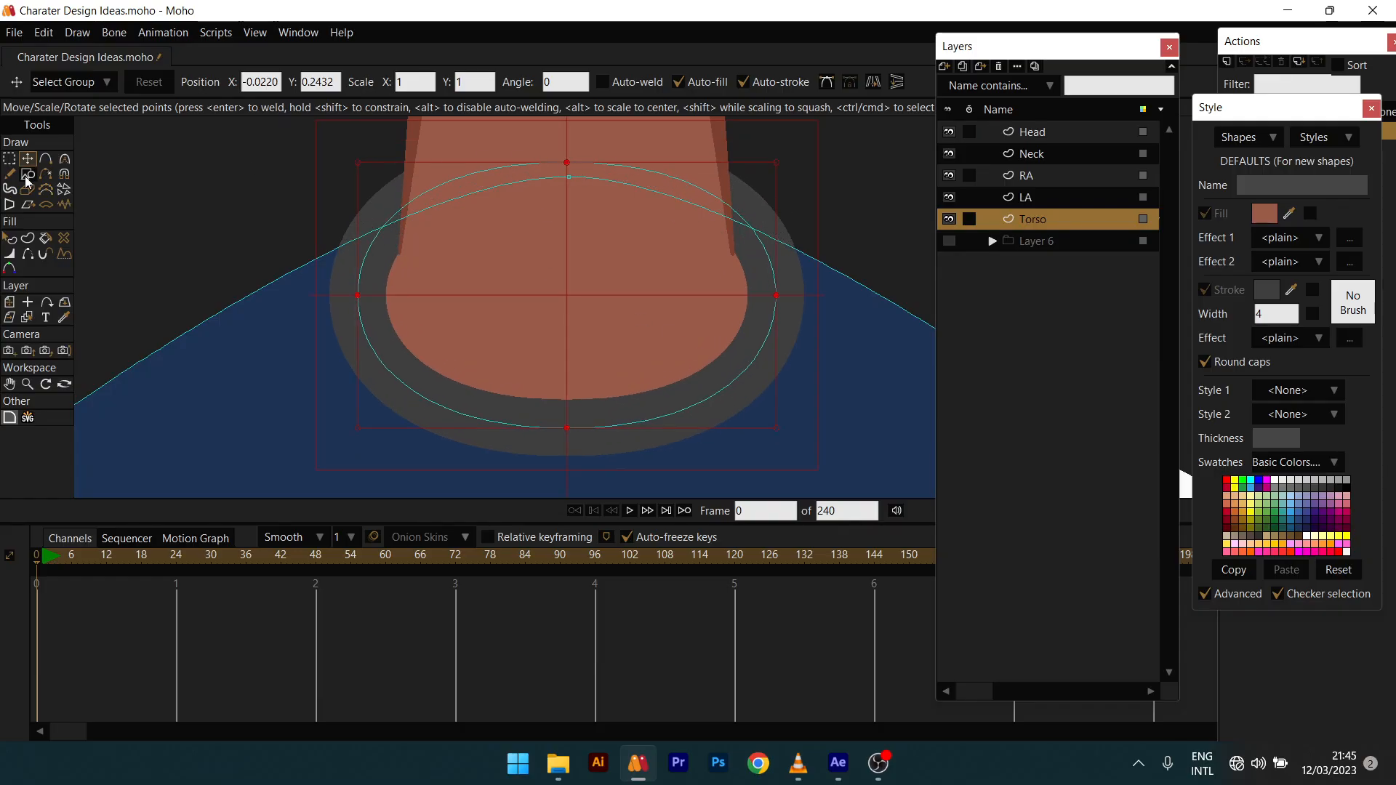
Step: Taper the collar's line width to 0 percent at its top point and about 42 percent at both side points
{"action": "left_click", "coordinate": [9, 254]}
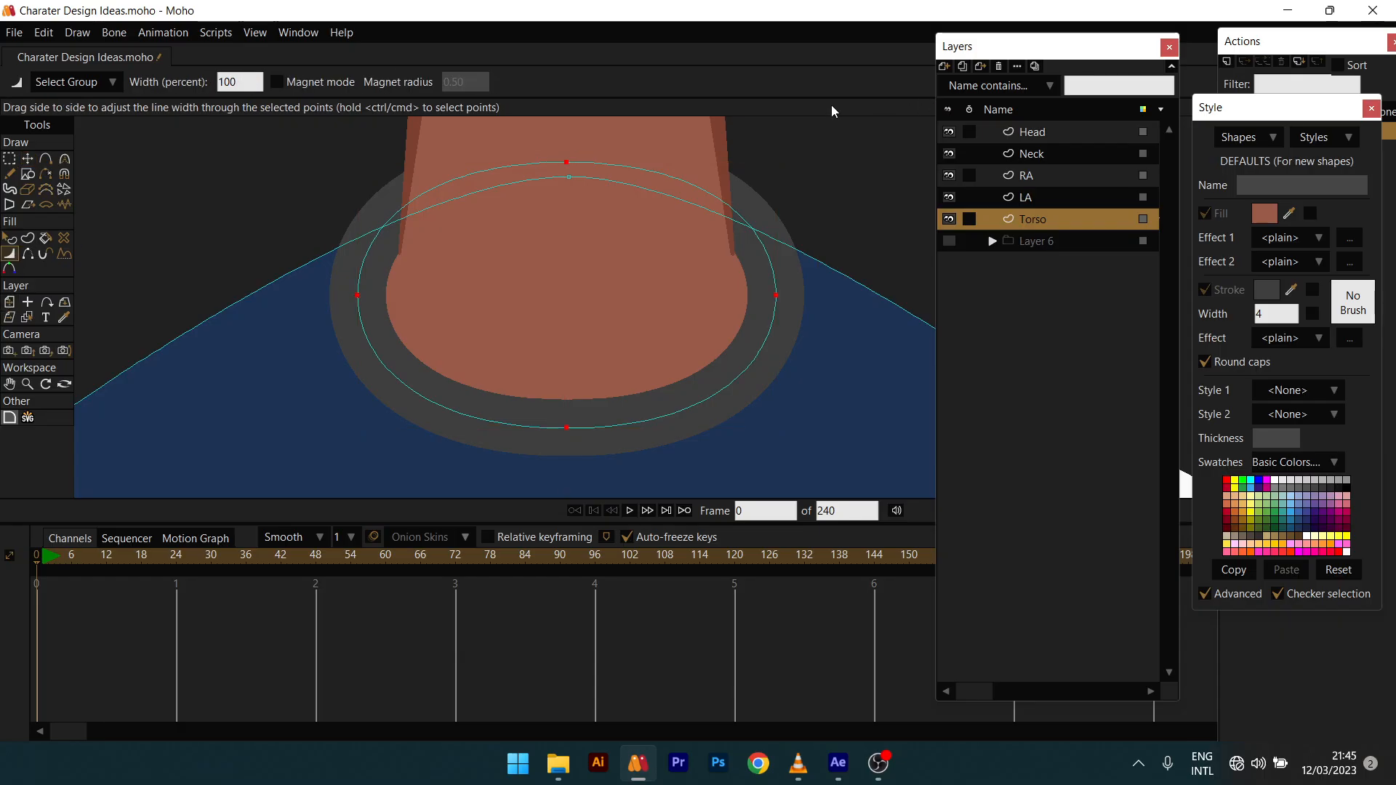
{"action": "left_click", "coordinate": [567, 163], "text": "ctrl"}
{"action": "left_click_drag", "start_coordinate": [562, 169], "coordinate": [331, 212]}
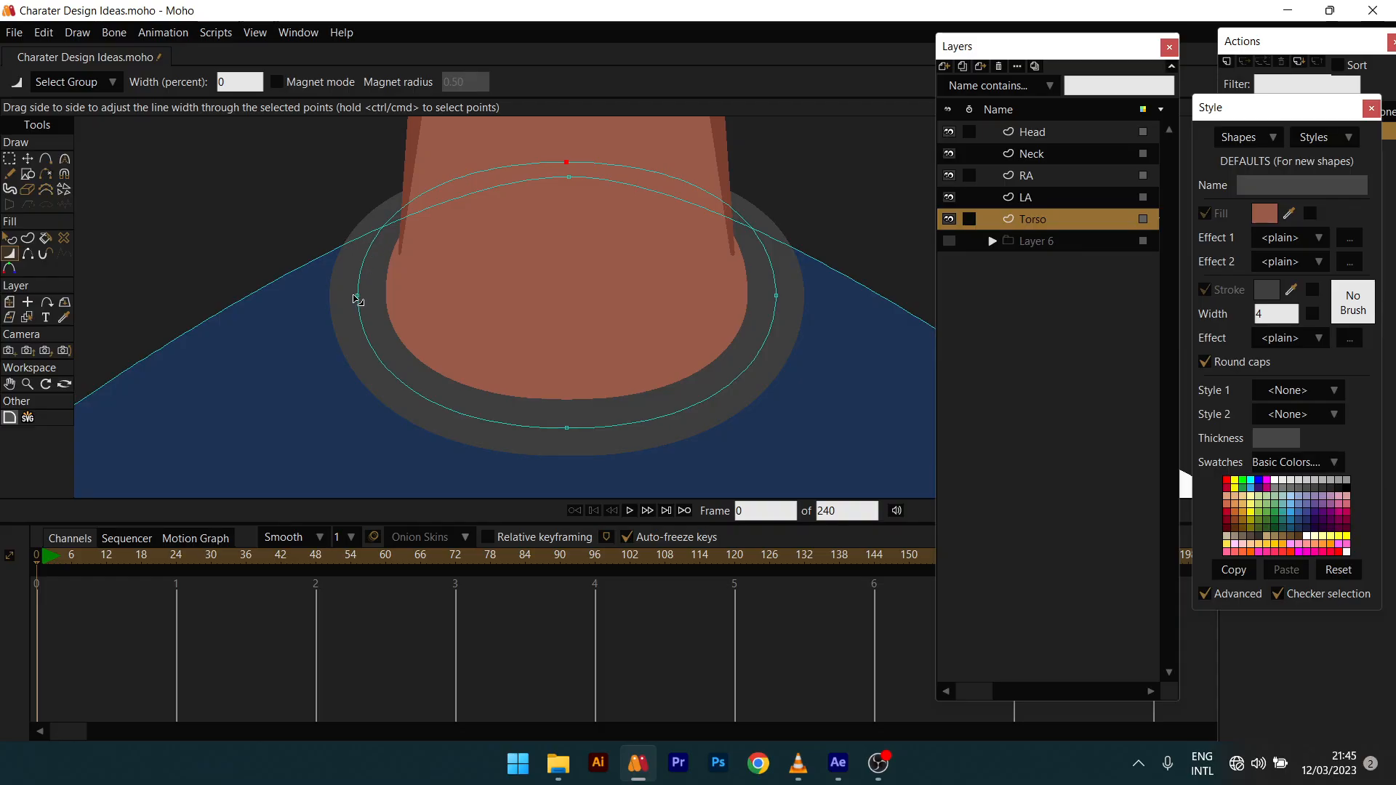
{"action": "left_click_drag", "start_coordinate": [355, 296], "coordinate": [335, 297]}
{"action": "left_click_drag", "start_coordinate": [776, 296], "coordinate": [771, 314]}
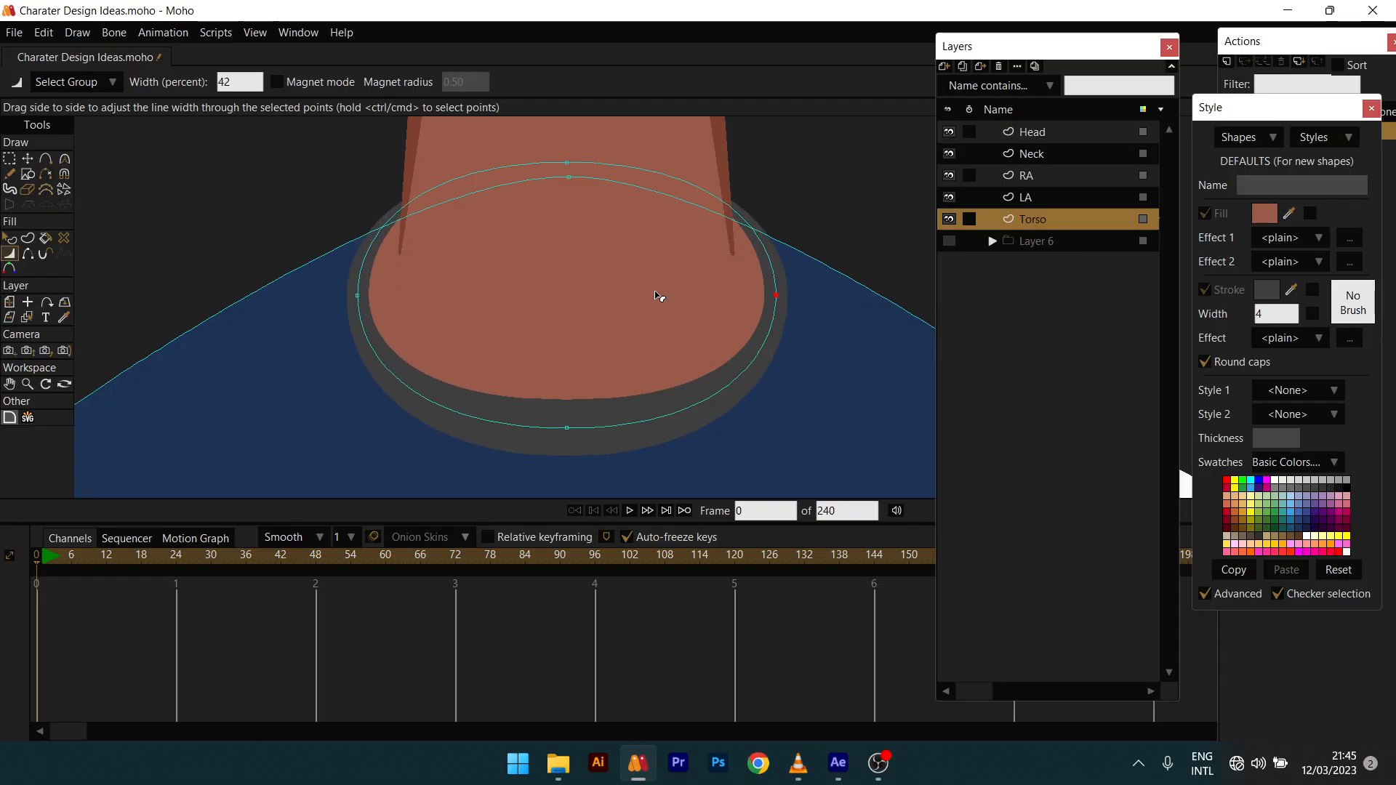
{"action": "key", "text": "q"}
{"action": "scroll", "coordinate": [672, 294], "scroll_direction": "down", "scroll_amount": 10}
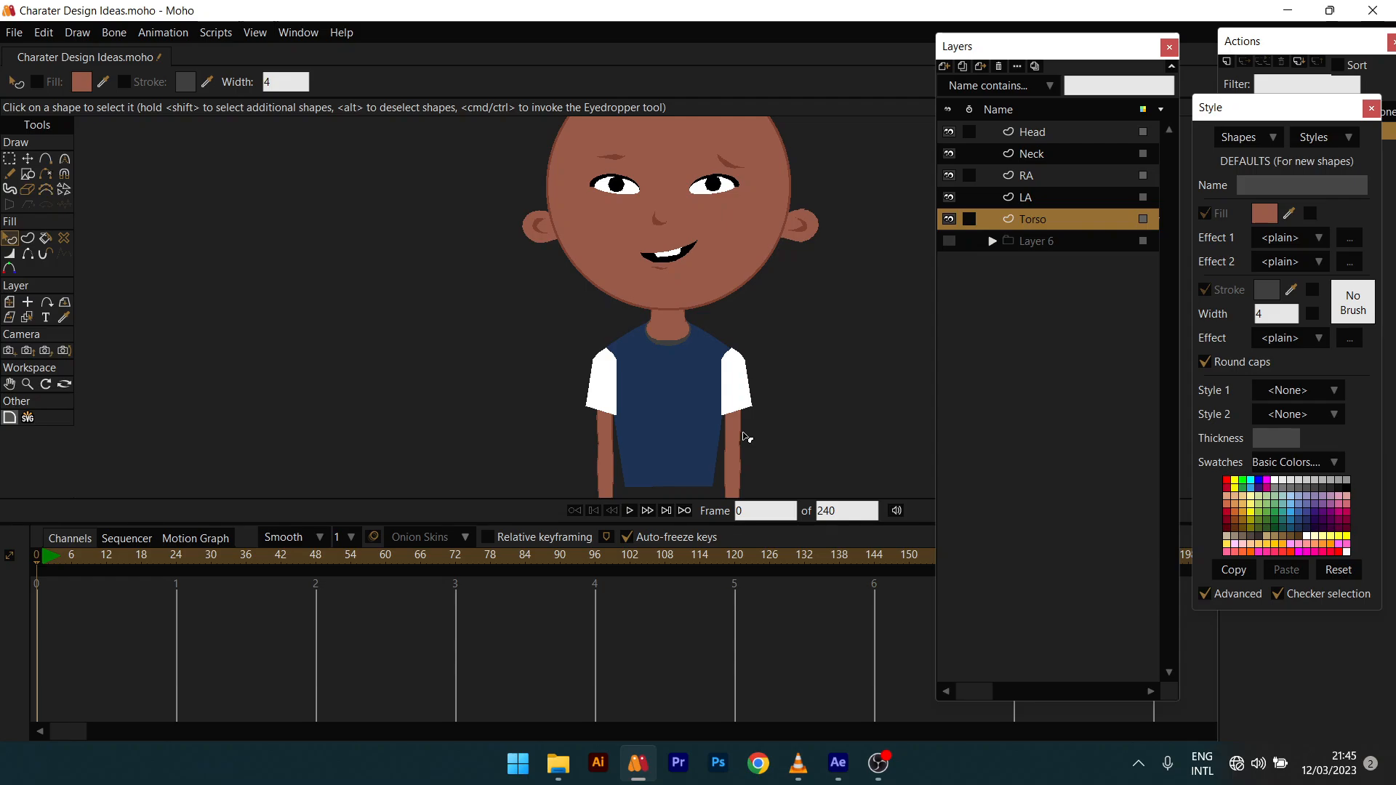
{"action": "scroll", "coordinate": [711, 396], "scroll_direction": "up", "scroll_amount": 5}
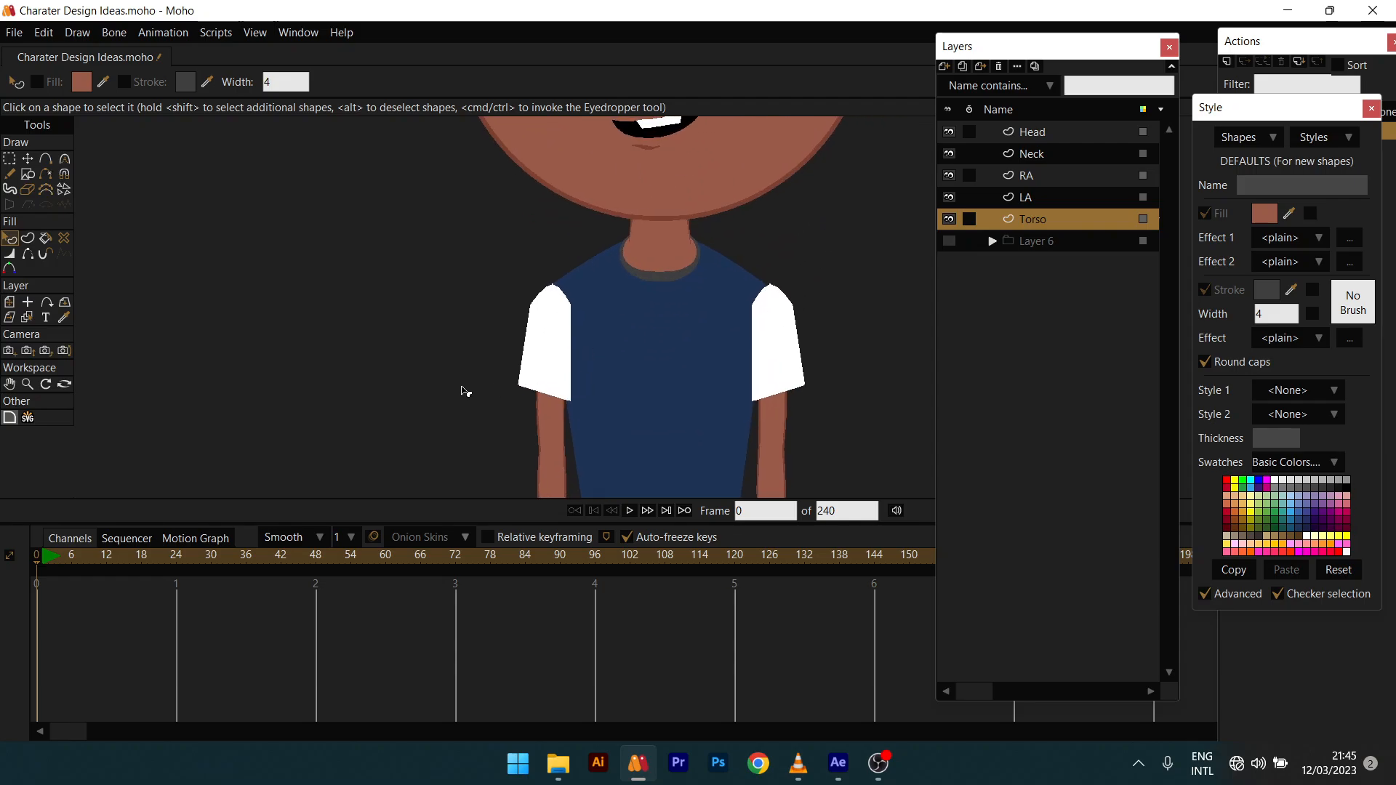
Step: Select the white sleeve on the LA layer and match its fill to the torso's navy by sampling it
{"action": "right_click", "coordinate": [563, 334], "text": "alt"}
{"action": "left_click", "coordinate": [561, 339]}
{"action": "left_click_drag", "start_coordinate": [565, 360], "coordinate": [557, 364]}
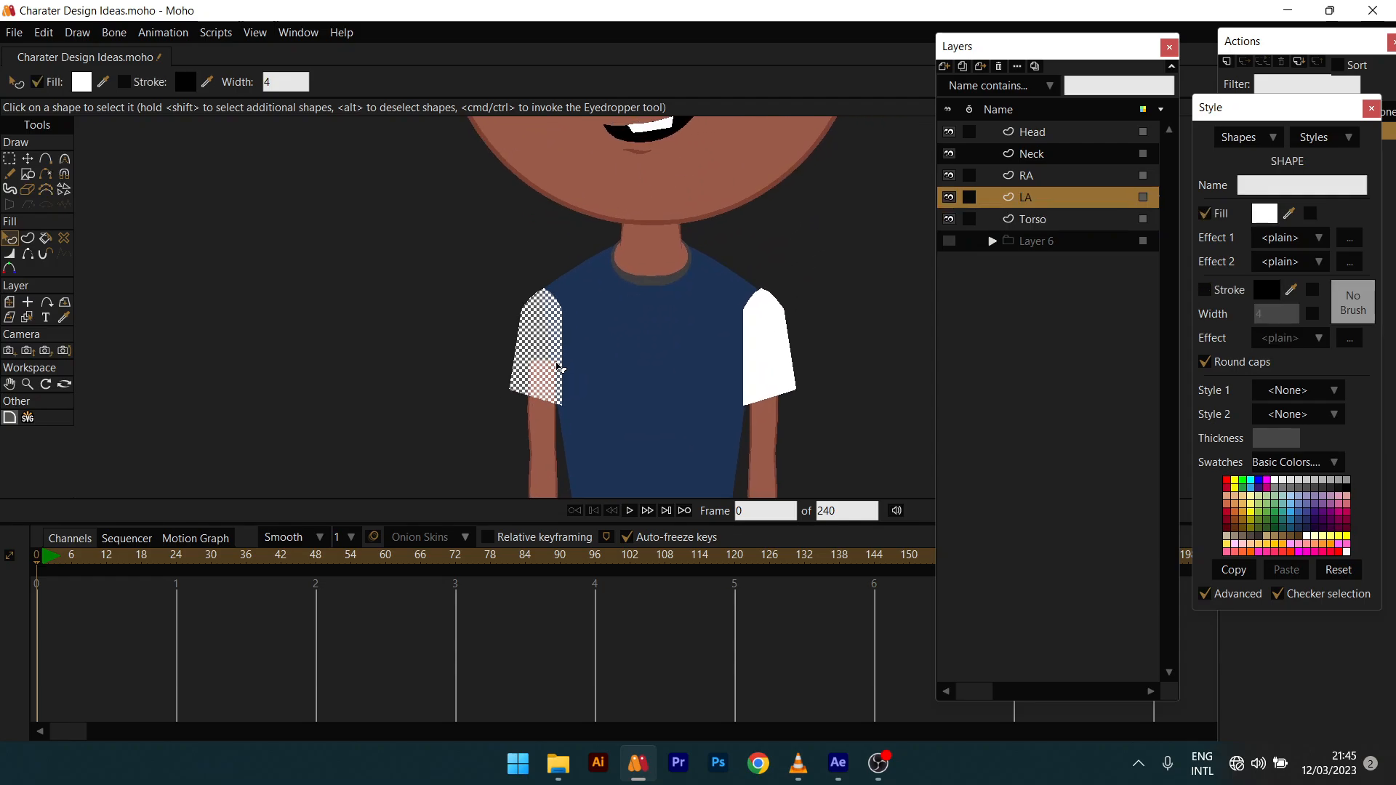
{"action": "left_click", "coordinate": [1292, 218]}
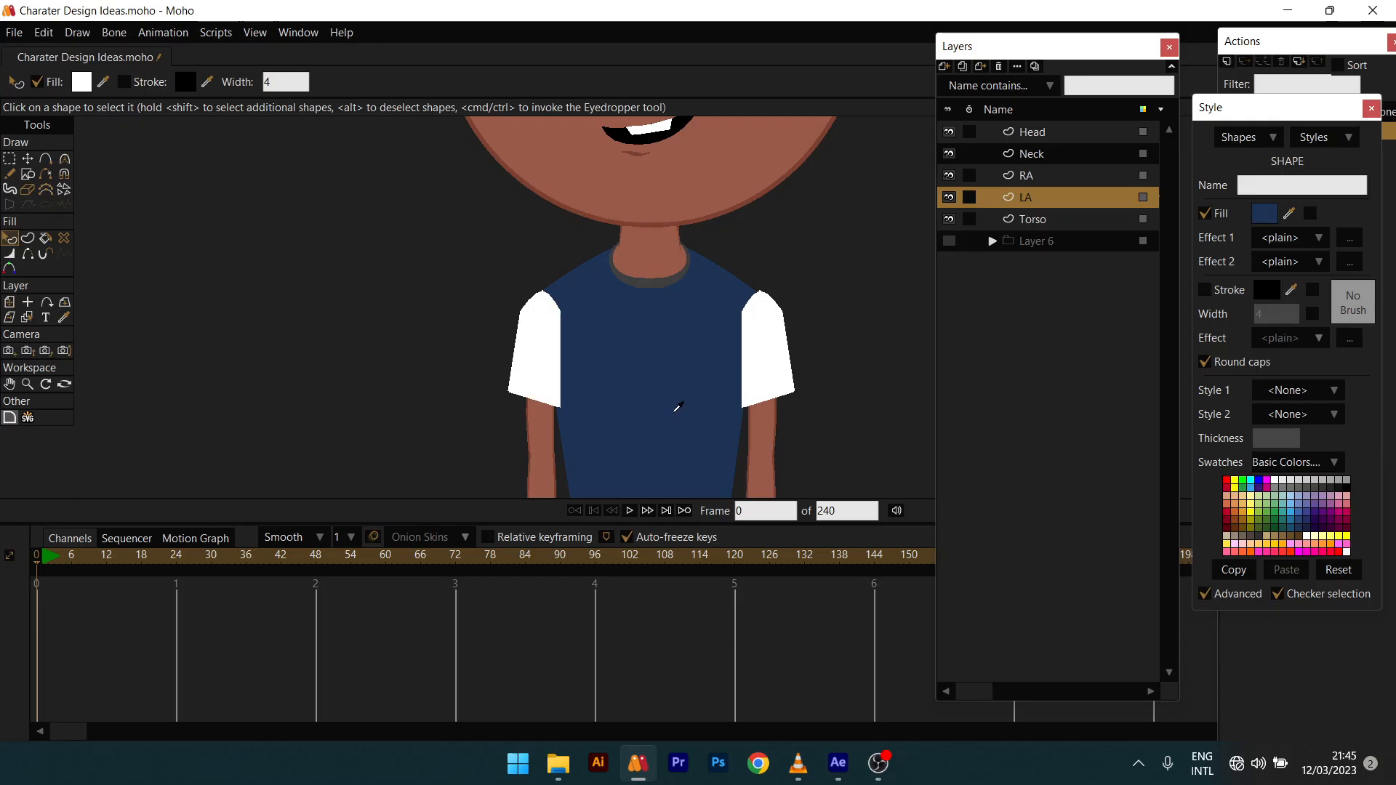
{"action": "left_click", "coordinate": [675, 408]}
{"action": "scroll", "coordinate": [627, 332], "scroll_direction": "up", "scroll_amount": 2}
{"action": "scroll", "coordinate": [627, 332], "scroll_direction": "up", "scroll_amount": 2}
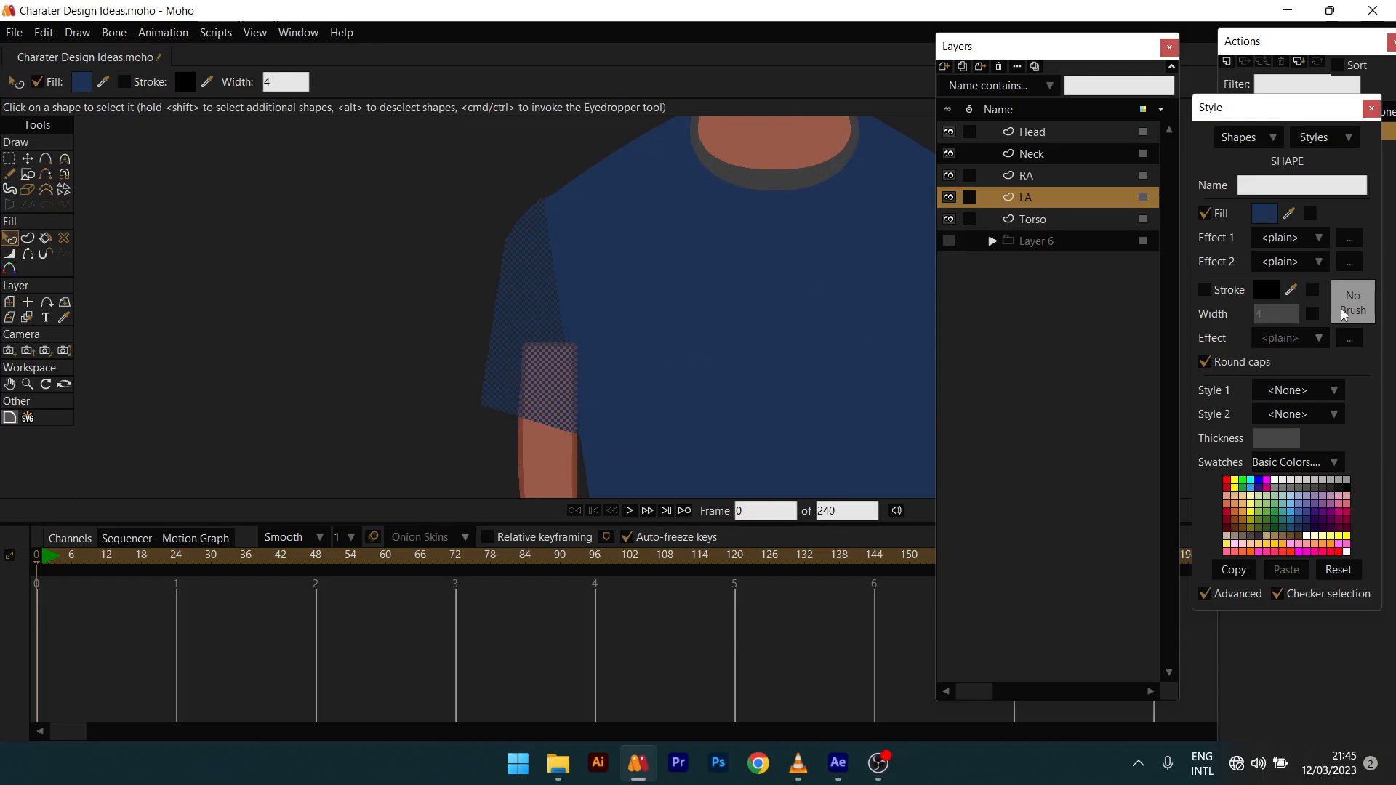
Step: Turn on the LA sleeve's stroke and hide its curved edge from the shoulder's top point to the inner upper corner
{"action": "left_click", "coordinate": [1234, 291]}
{"action": "scroll", "coordinate": [484, 345], "scroll_direction": "up", "scroll_amount": 4}
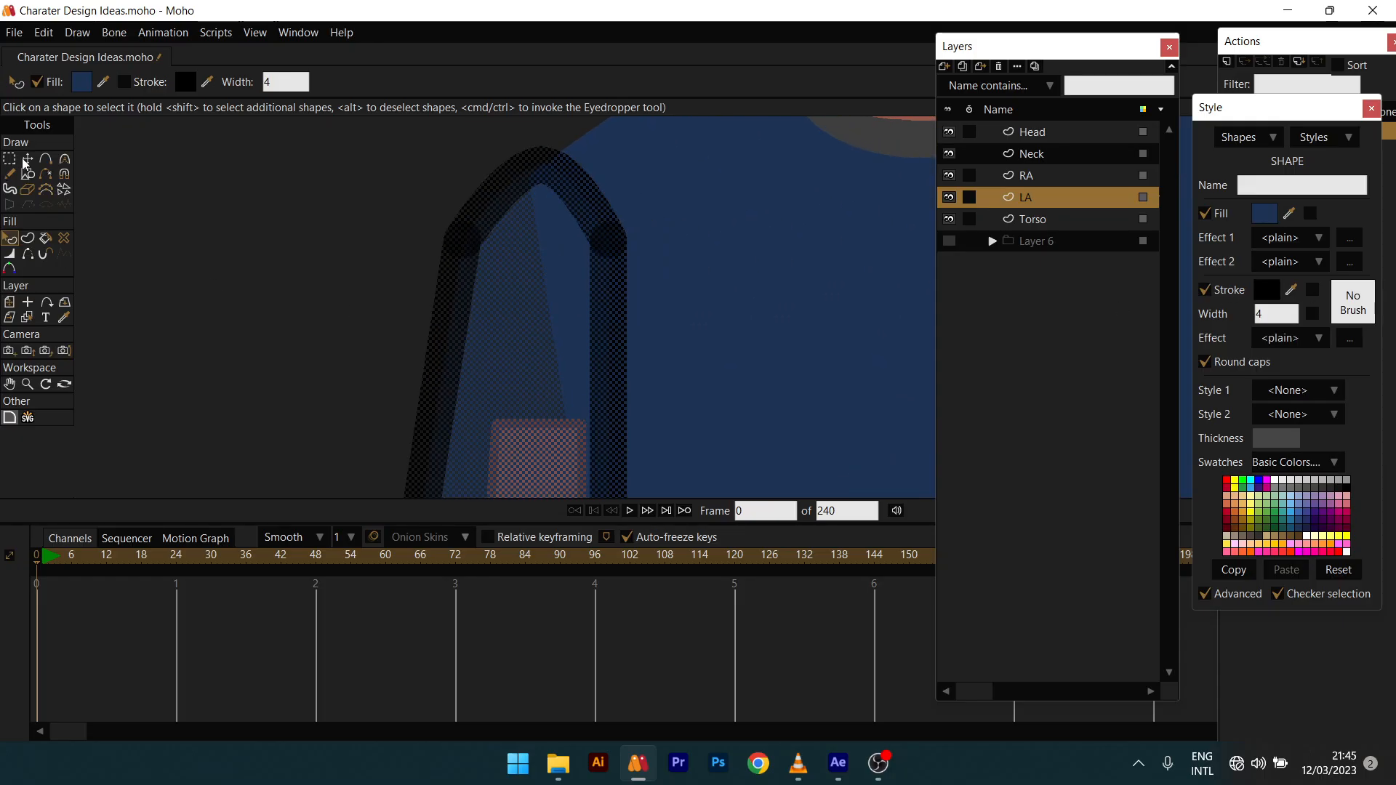
{"action": "left_click_drag", "start_coordinate": [432, 363], "coordinate": [416, 347]}
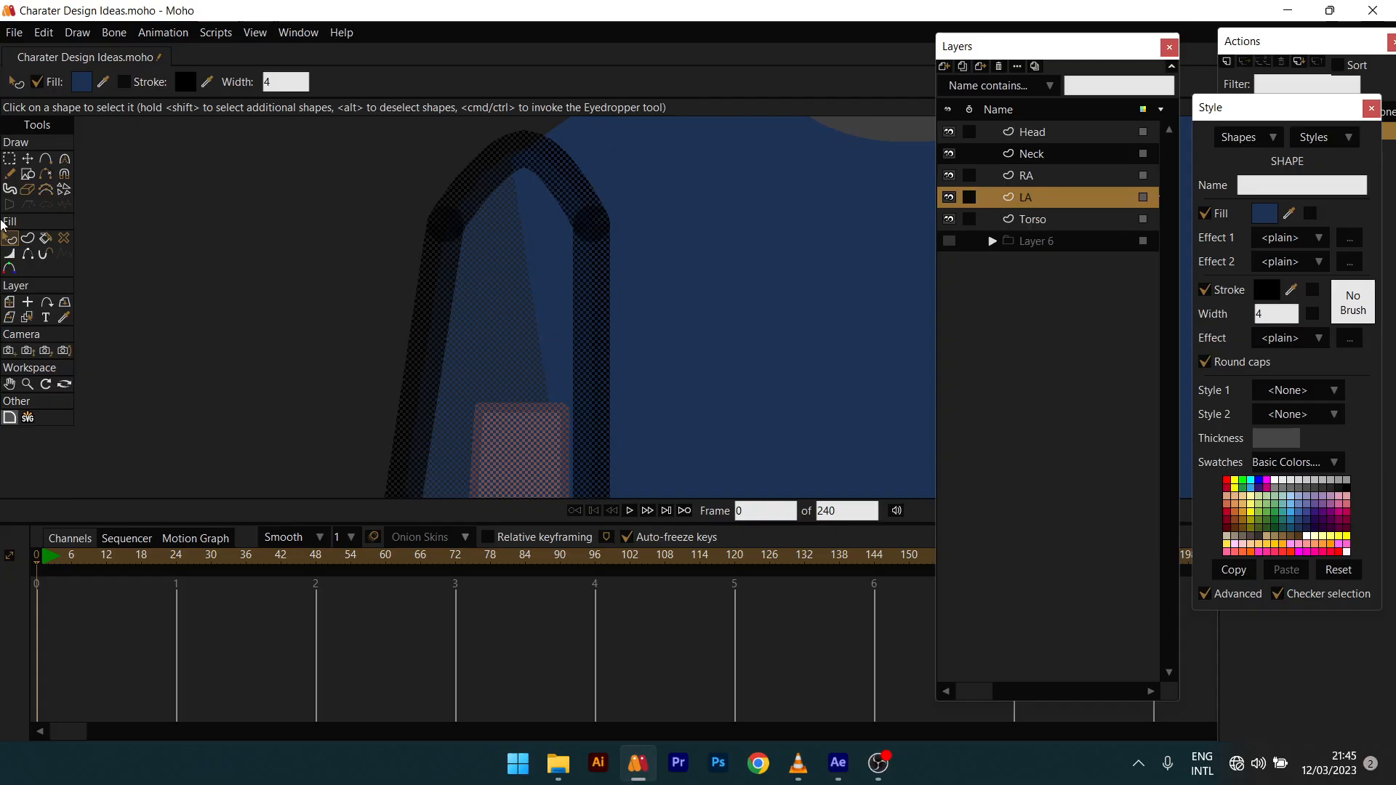
{"action": "left_click", "coordinate": [28, 301]}
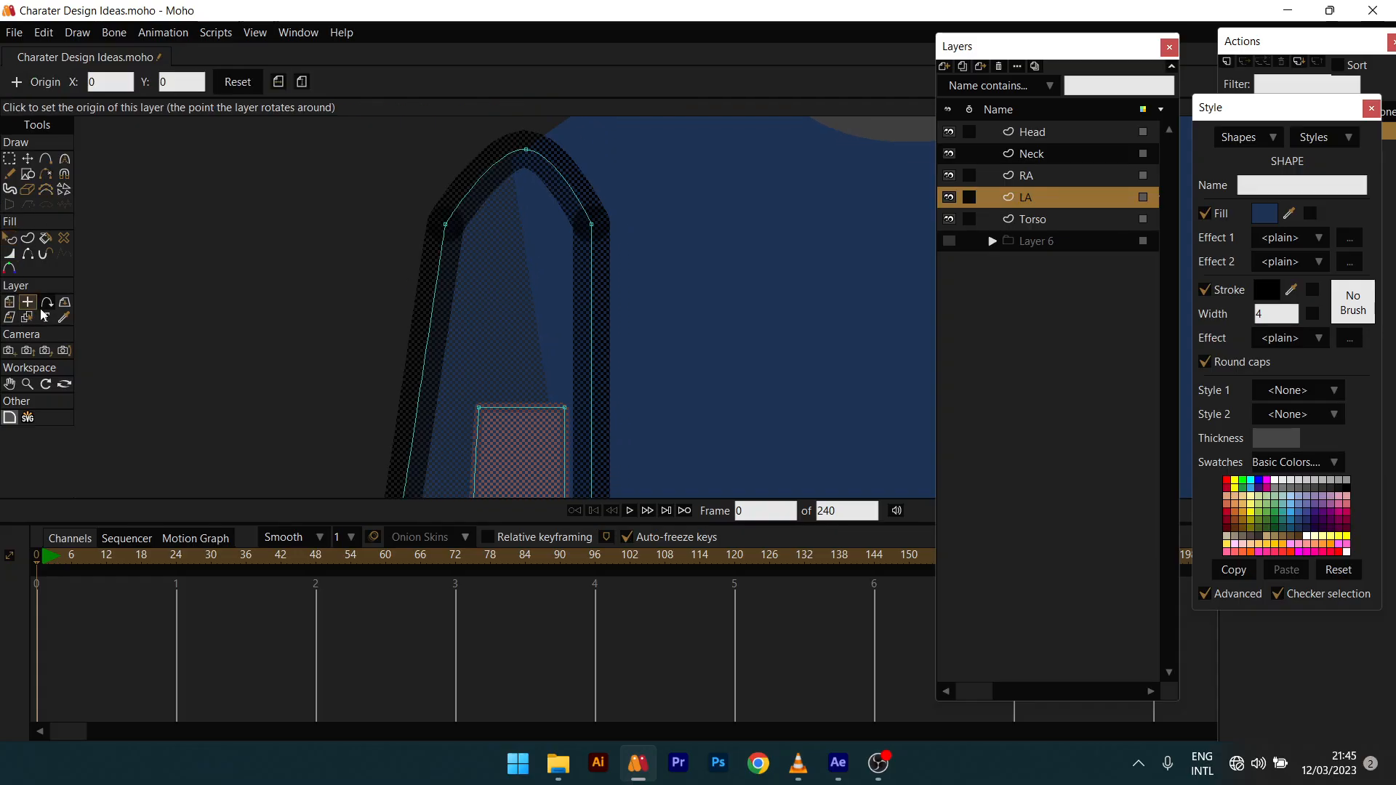
{"action": "left_click", "coordinate": [28, 253]}
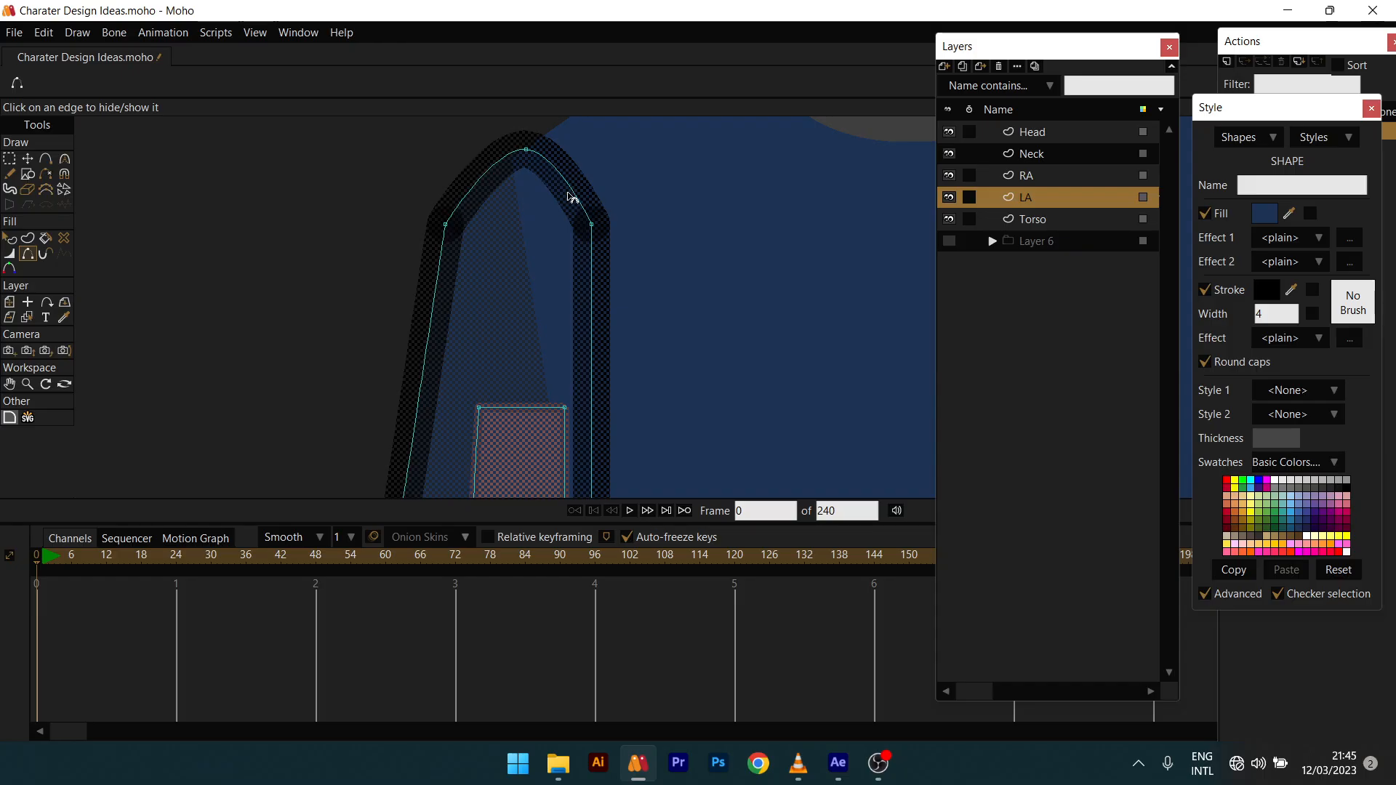
{"action": "scroll", "coordinate": [563, 194], "scroll_direction": "down", "scroll_amount": 3}
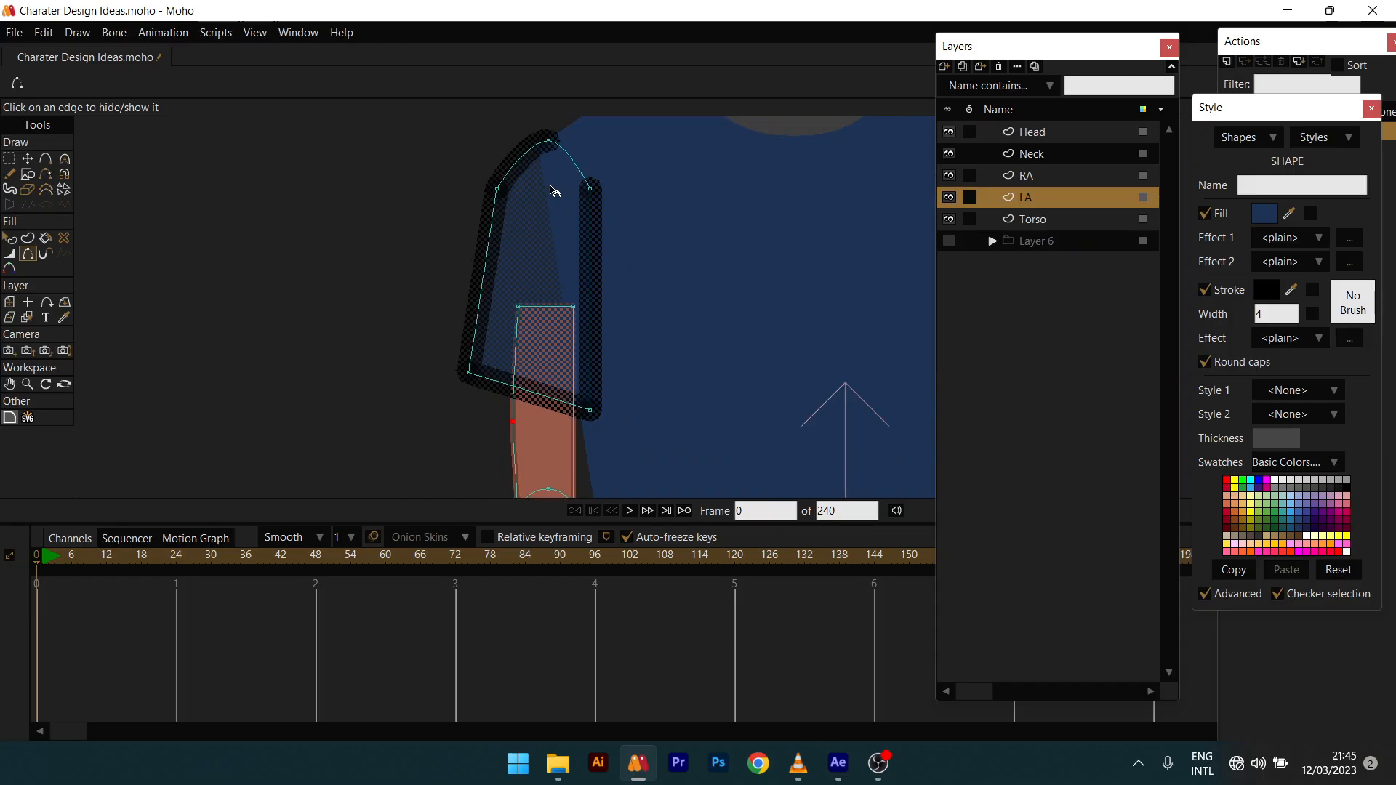
{"action": "scroll", "coordinate": [551, 186], "scroll_direction": "down", "scroll_amount": 4}
{"action": "left_click_drag", "start_coordinate": [550, 254], "coordinate": [537, 275]}
{"action": "scroll", "coordinate": [536, 327], "scroll_direction": "up", "scroll_amount": 5}
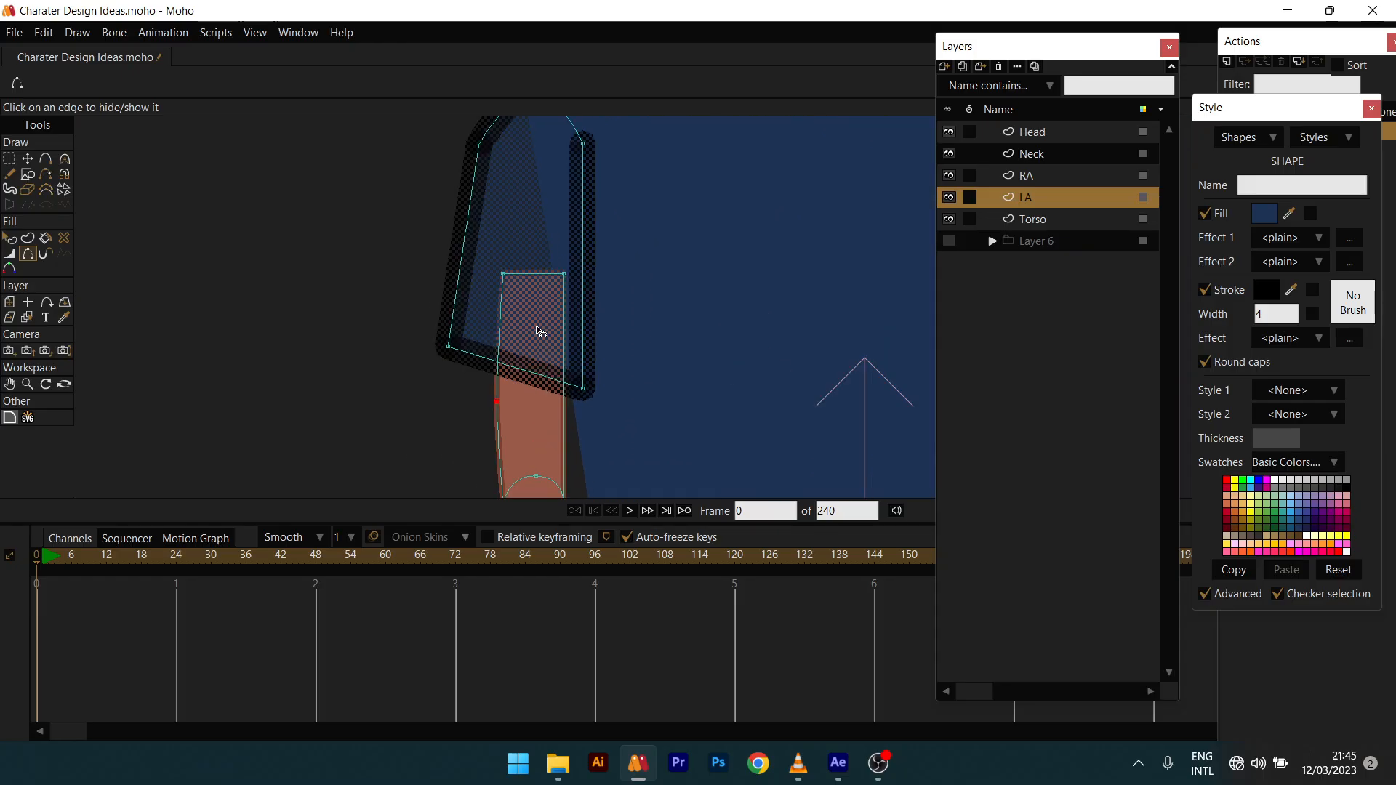
Step: Set the LA sleeve's stroke width to 1
{"action": "key", "text": "q"}
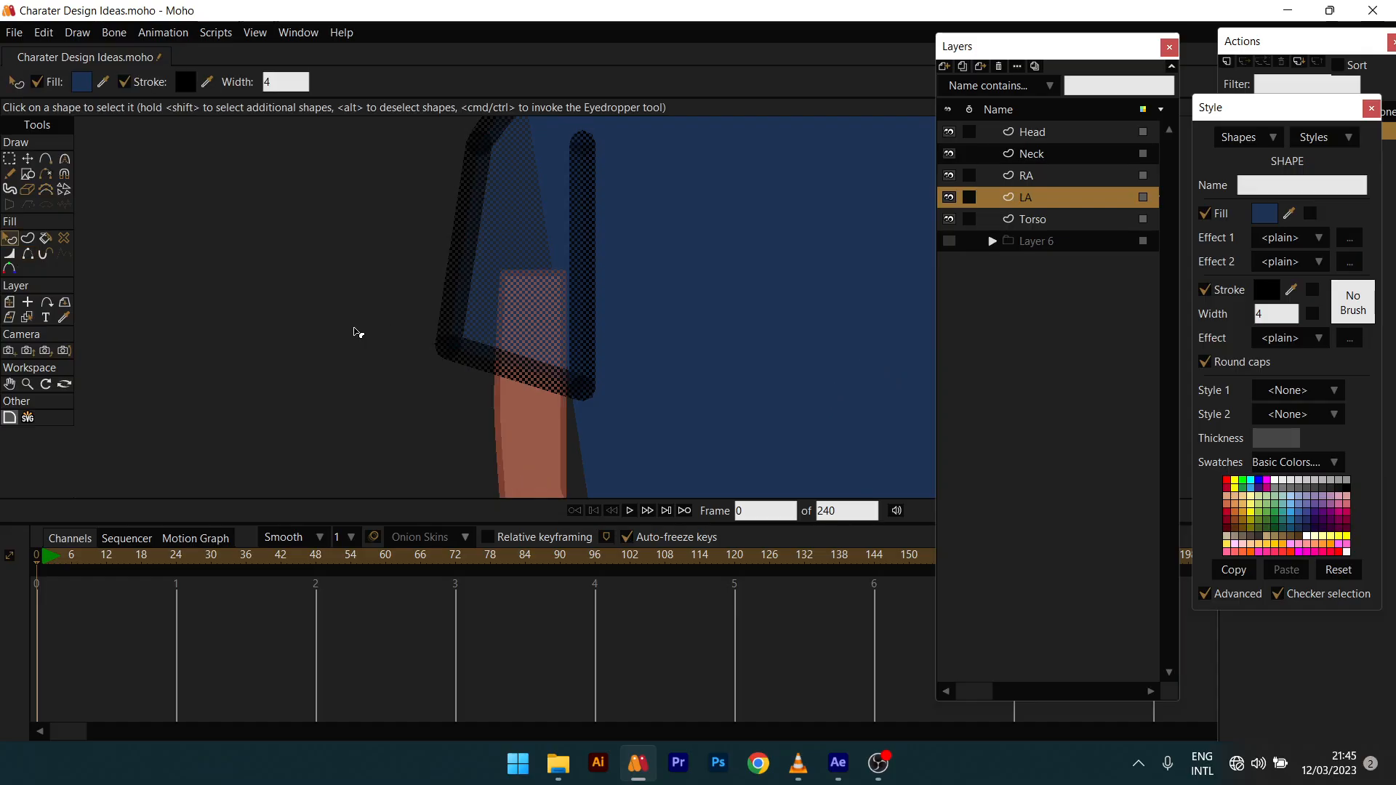
{"action": "left_click", "coordinate": [396, 319]}
{"action": "scroll", "coordinate": [404, 324], "scroll_direction": "down", "scroll_amount": 3}
{"action": "left_click", "coordinate": [461, 380]}
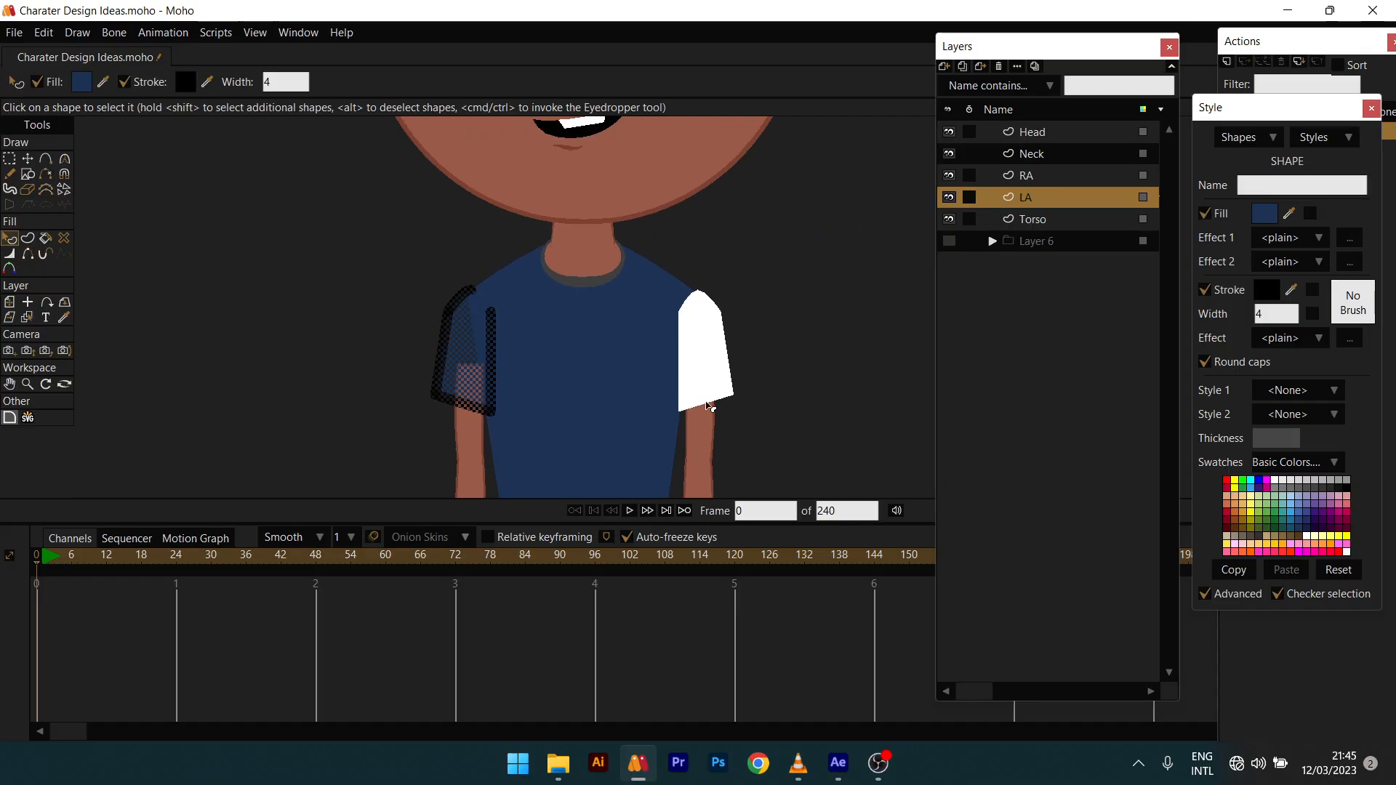
{"action": "double_click", "coordinate": [1285, 314]}
{"action": "type", "text": "1"}
{"action": "key", "text": "Return"}
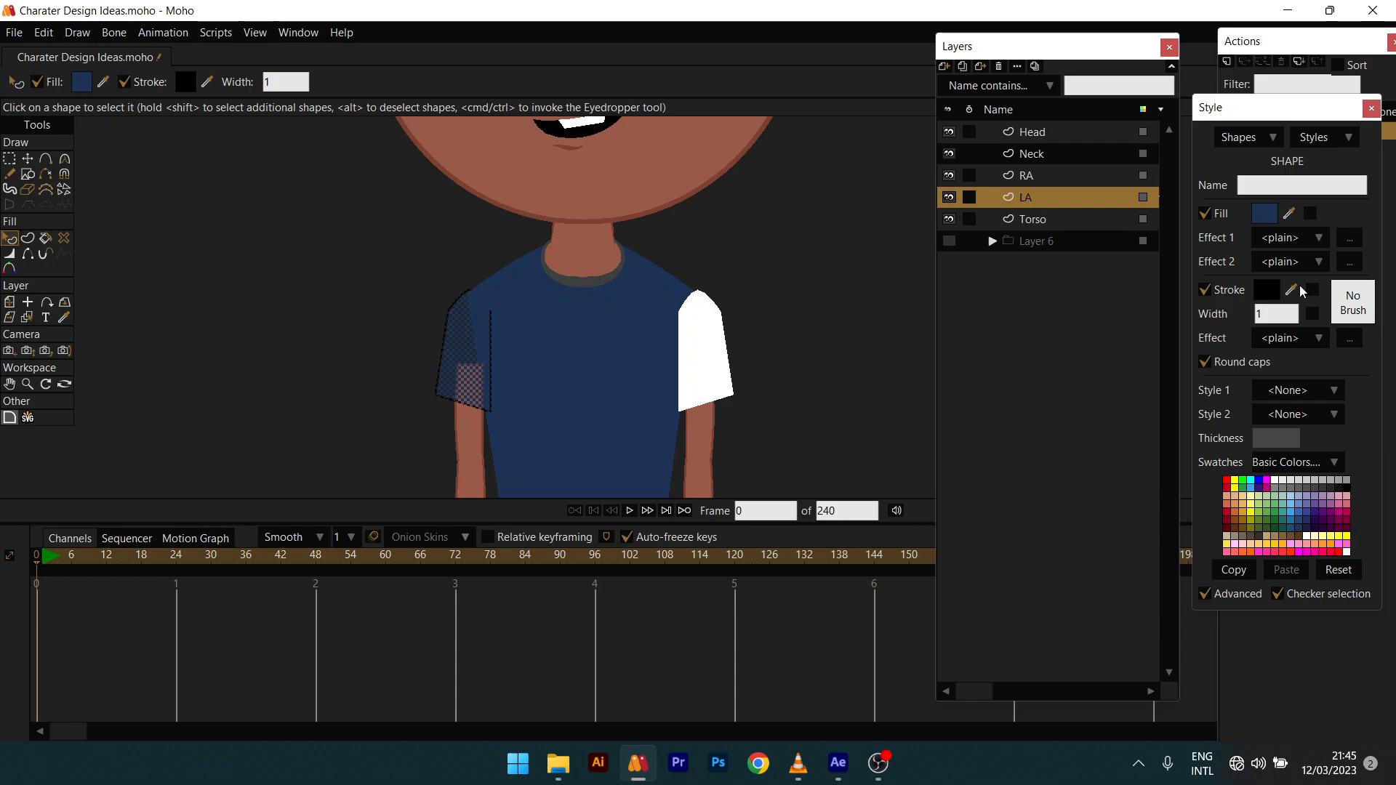
Step: Copy the LA sleeve's fill colour to its stroke and darken the stroke to 10233F
{"action": "left_click_drag", "start_coordinate": [1294, 289], "coordinate": [1272, 212]}
{"action": "left_click", "coordinate": [1268, 293]}
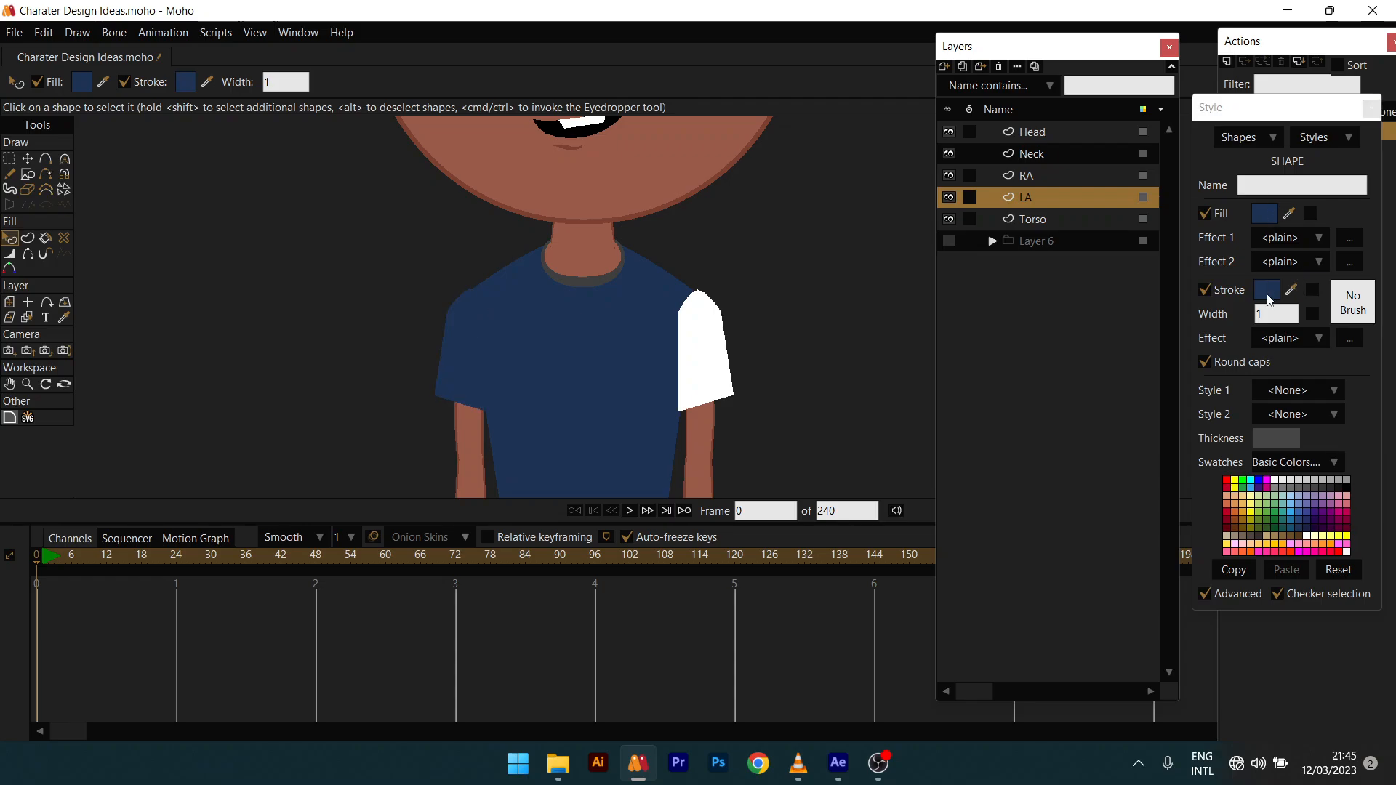
{"action": "left_click_drag", "start_coordinate": [1151, 352], "coordinate": [1165, 362]}
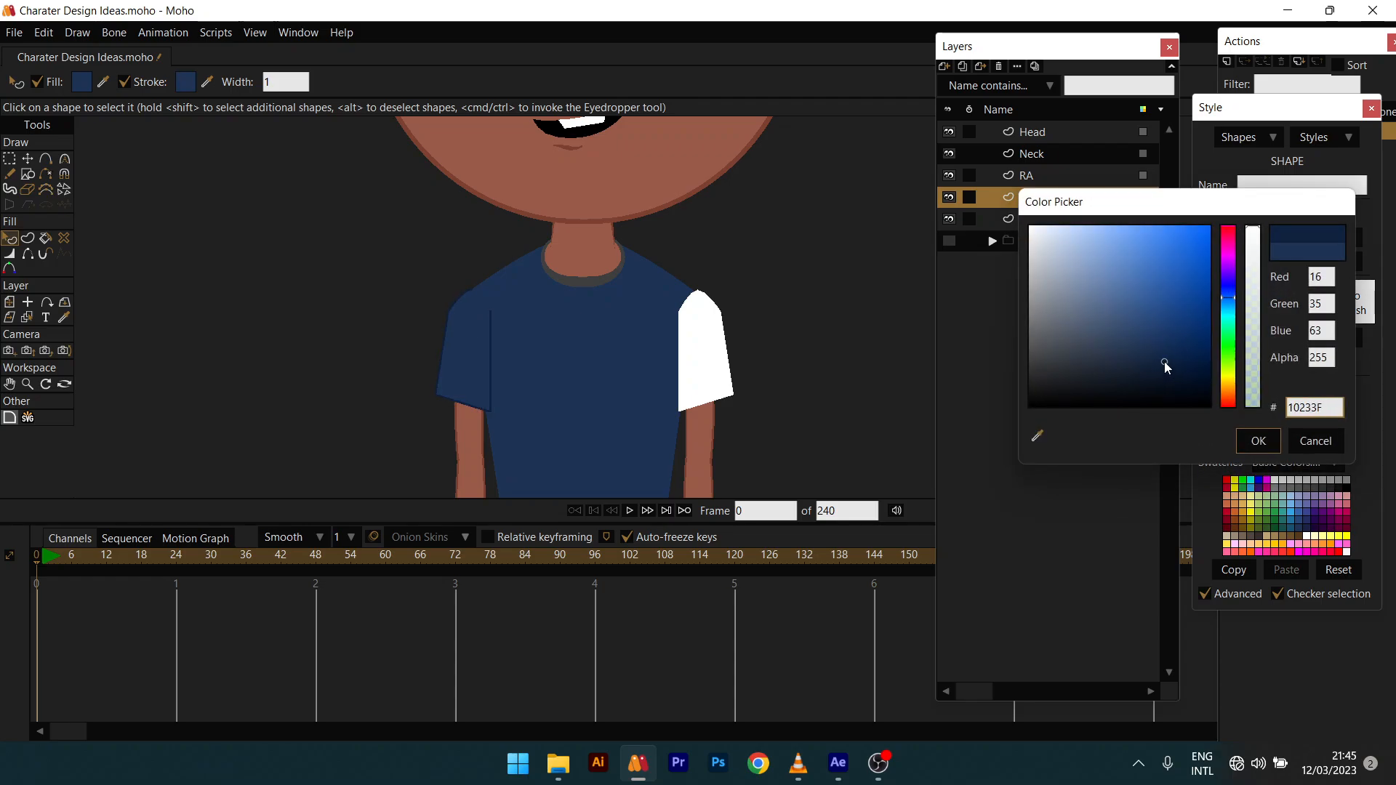
{"action": "left_click", "coordinate": [1273, 446]}
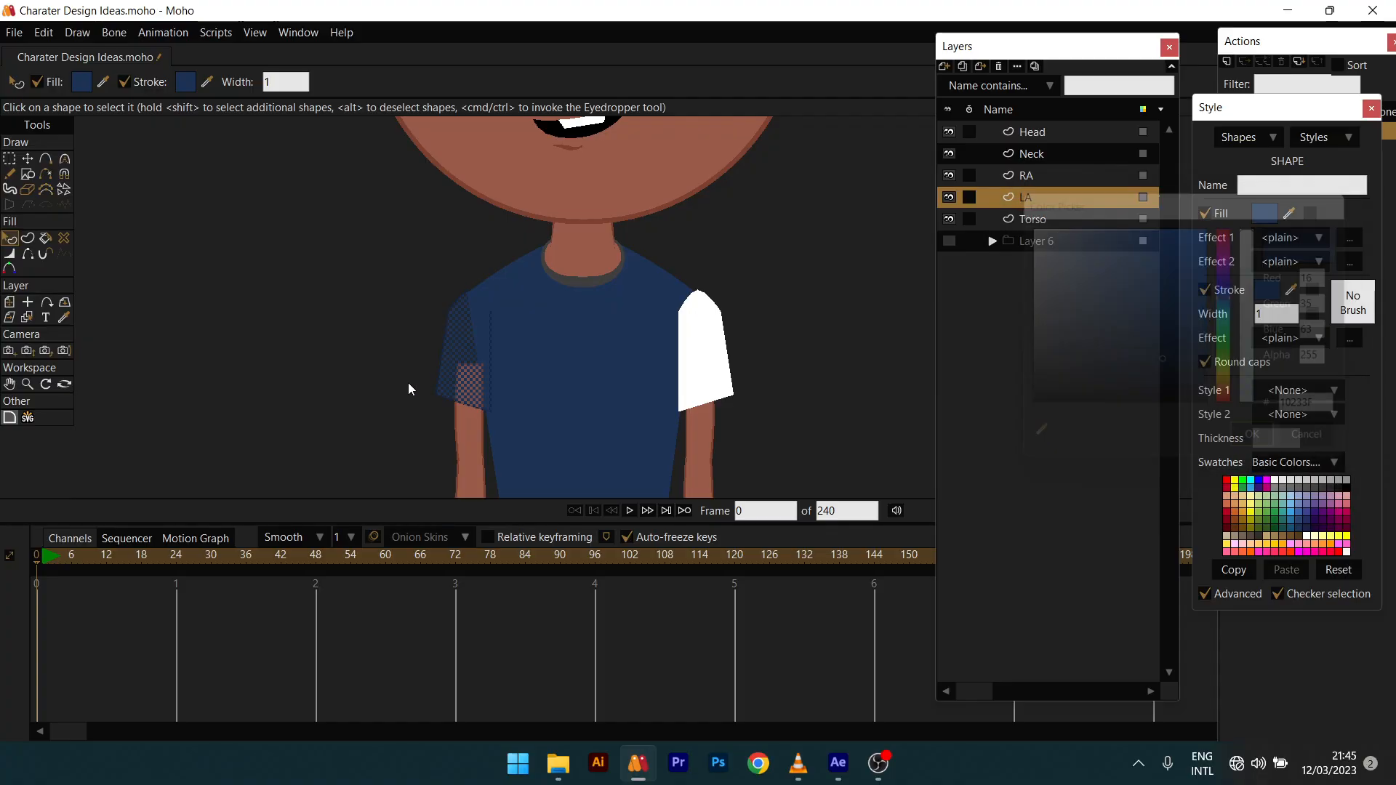
Step: Select the torso shape and give it a stroke with width 1
{"action": "left_click", "coordinate": [560, 402]}
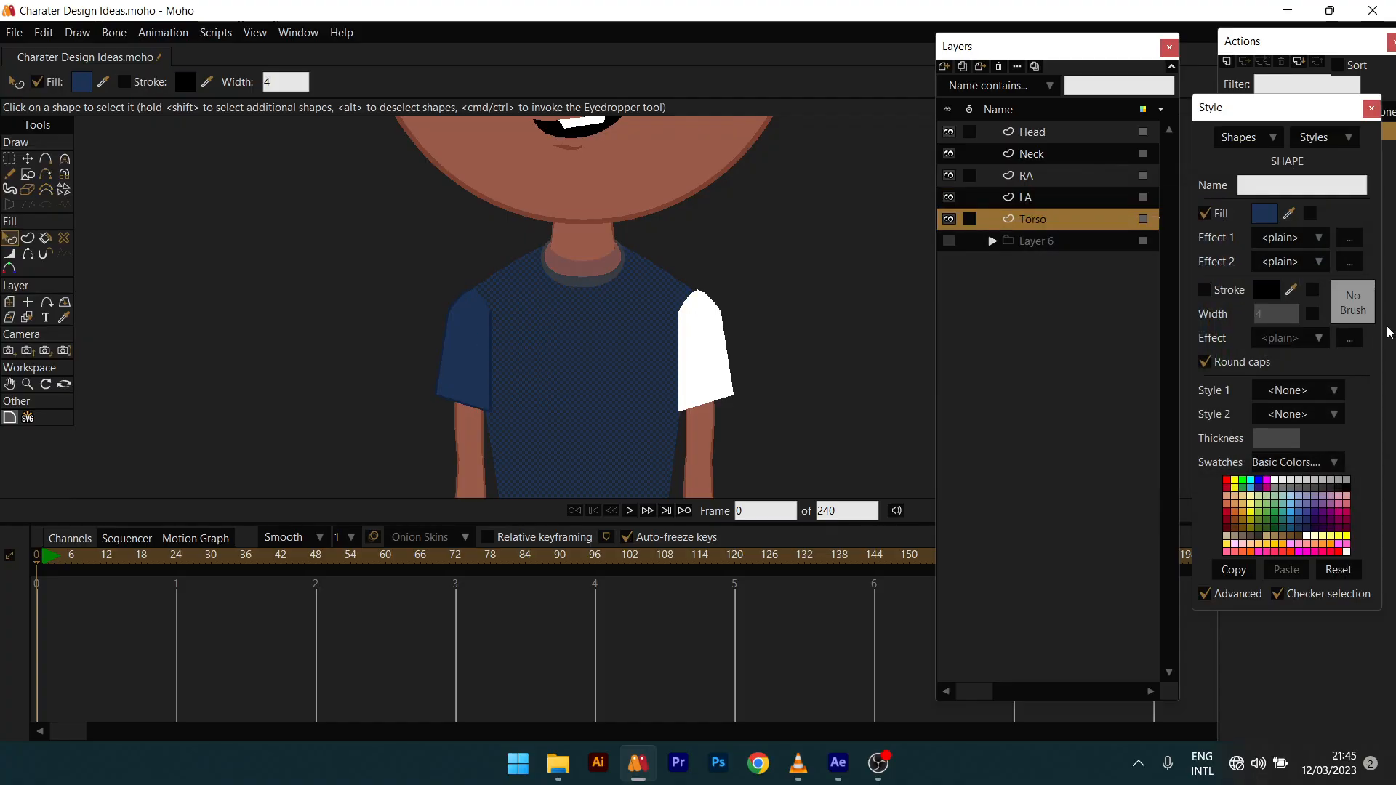
{"action": "left_click_drag", "start_coordinate": [538, 356], "coordinate": [697, 371]}
{"action": "double_click", "coordinate": [1271, 309]}
{"action": "type", "text": "1"}
{"action": "key", "text": "Return"}
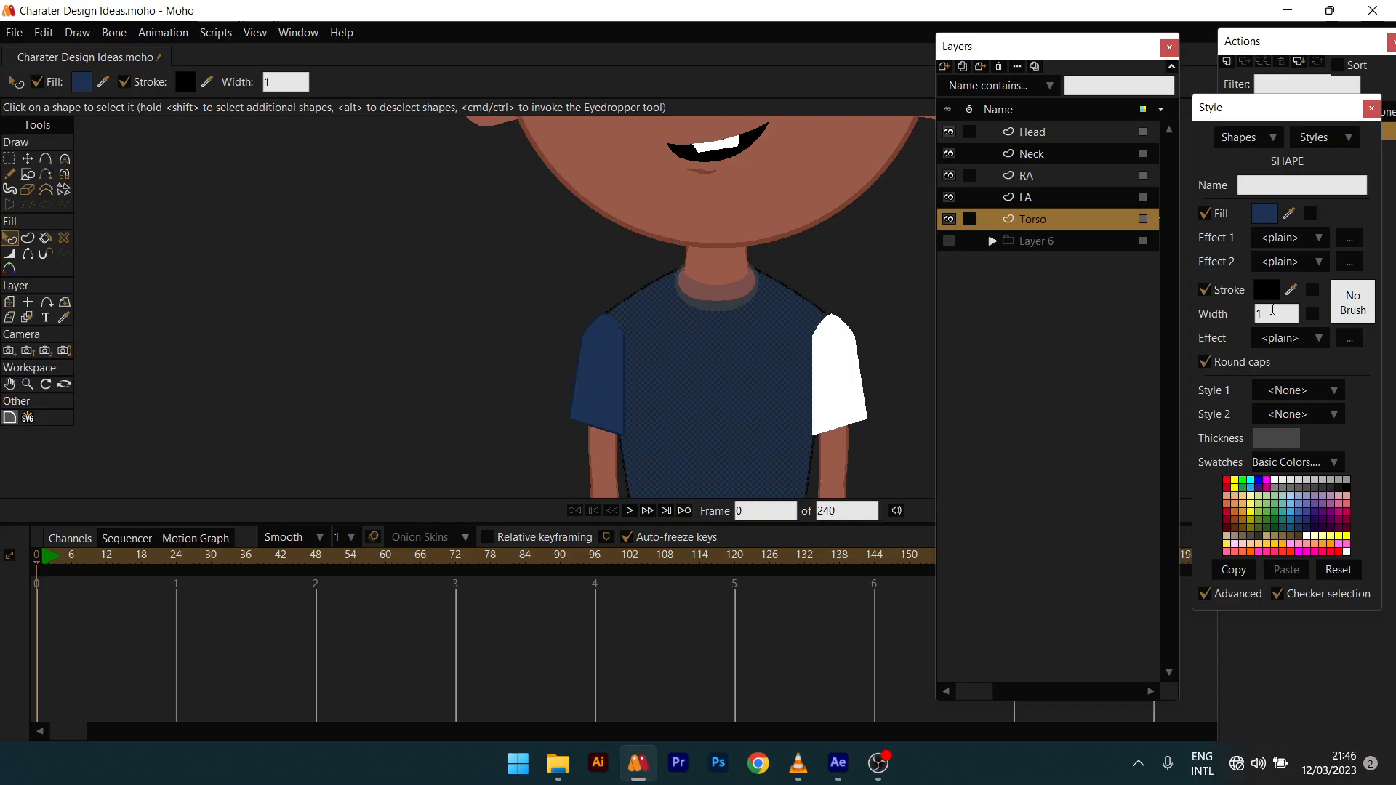
Step: Copy the torso's fill colour to its stroke and darken the stroke to 14243C
{"action": "left_click_drag", "start_coordinate": [1298, 288], "coordinate": [1272, 218]}
{"action": "left_click", "coordinate": [1272, 283]}
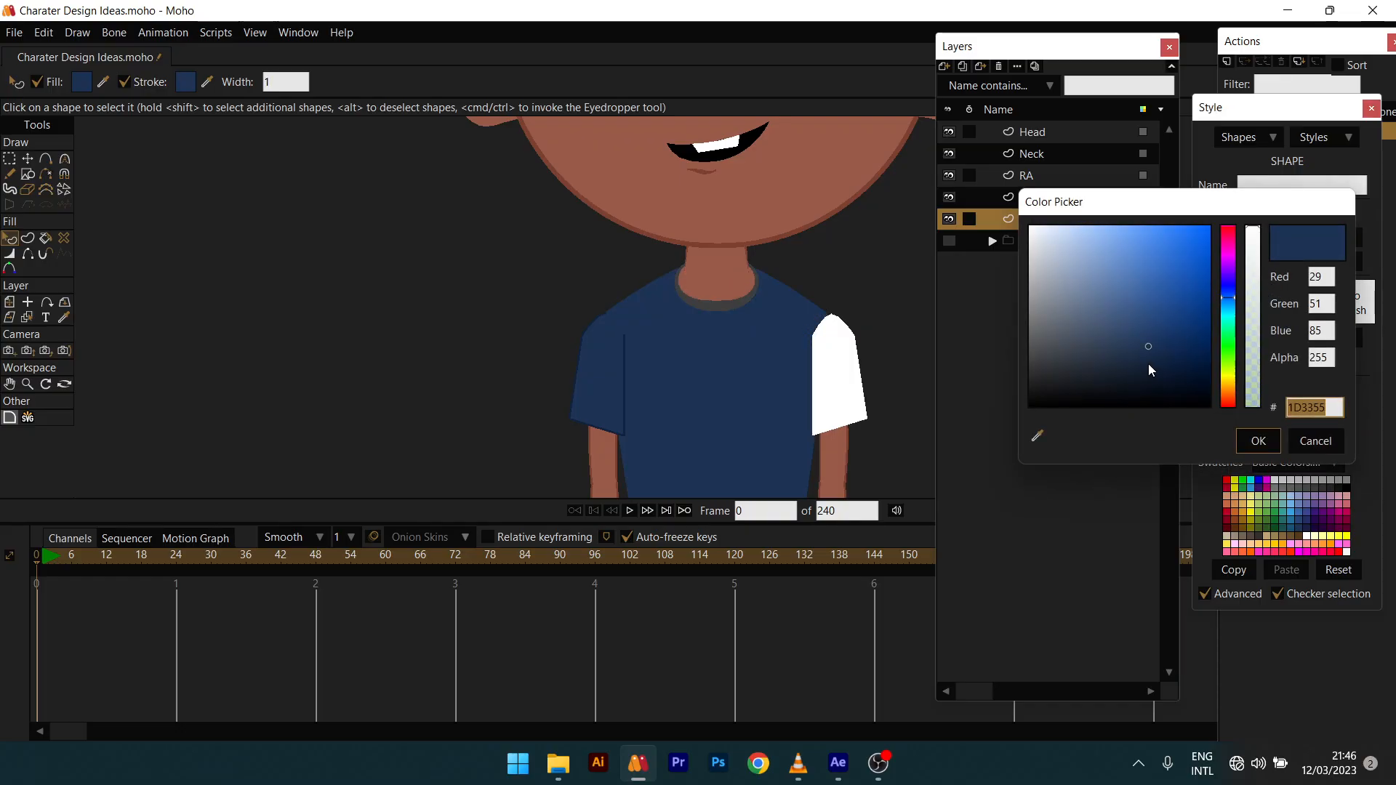
{"action": "type", "text": "14243C"}
{"action": "scroll", "coordinate": [815, 398], "scroll_direction": "down", "scroll_amount": 3}
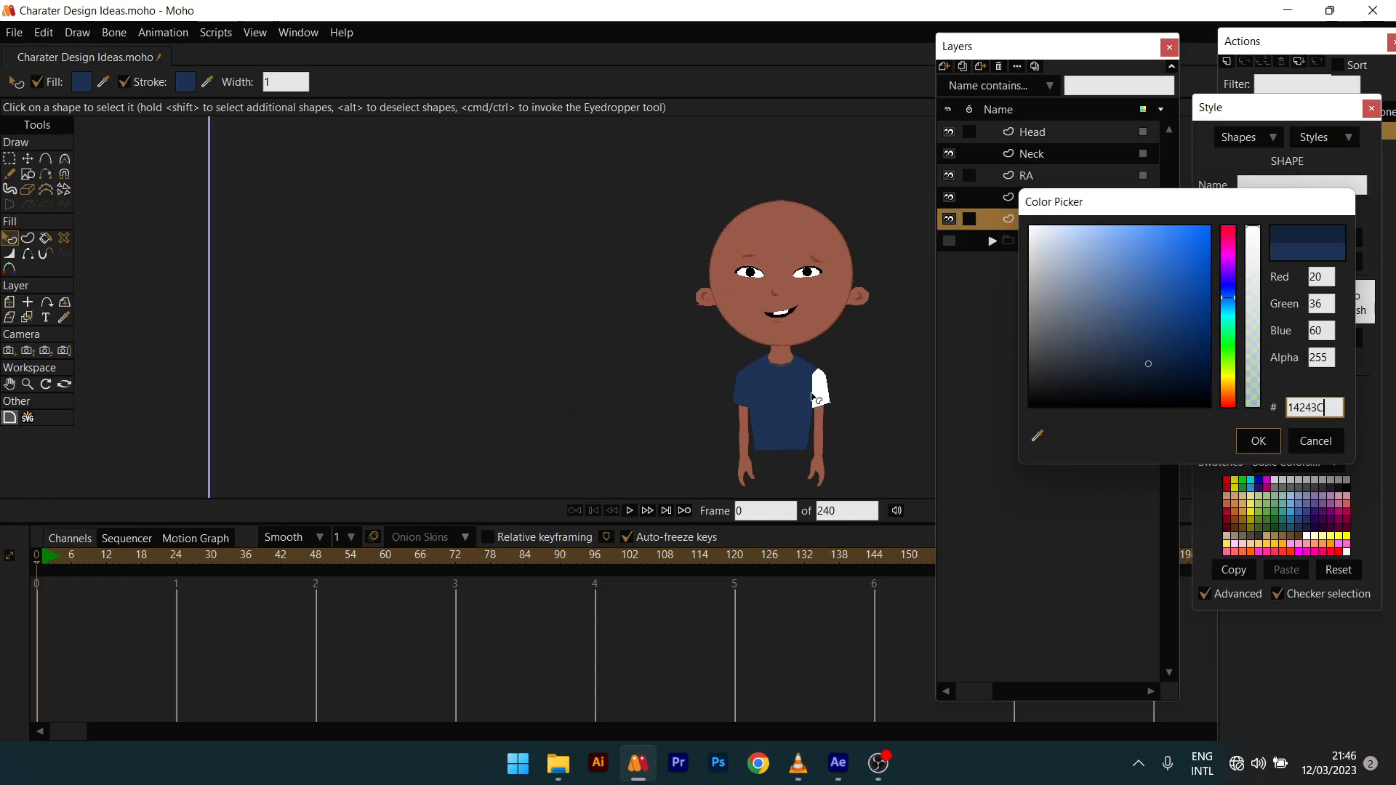
{"action": "scroll", "coordinate": [814, 398], "scroll_direction": "up", "scroll_amount": 2}
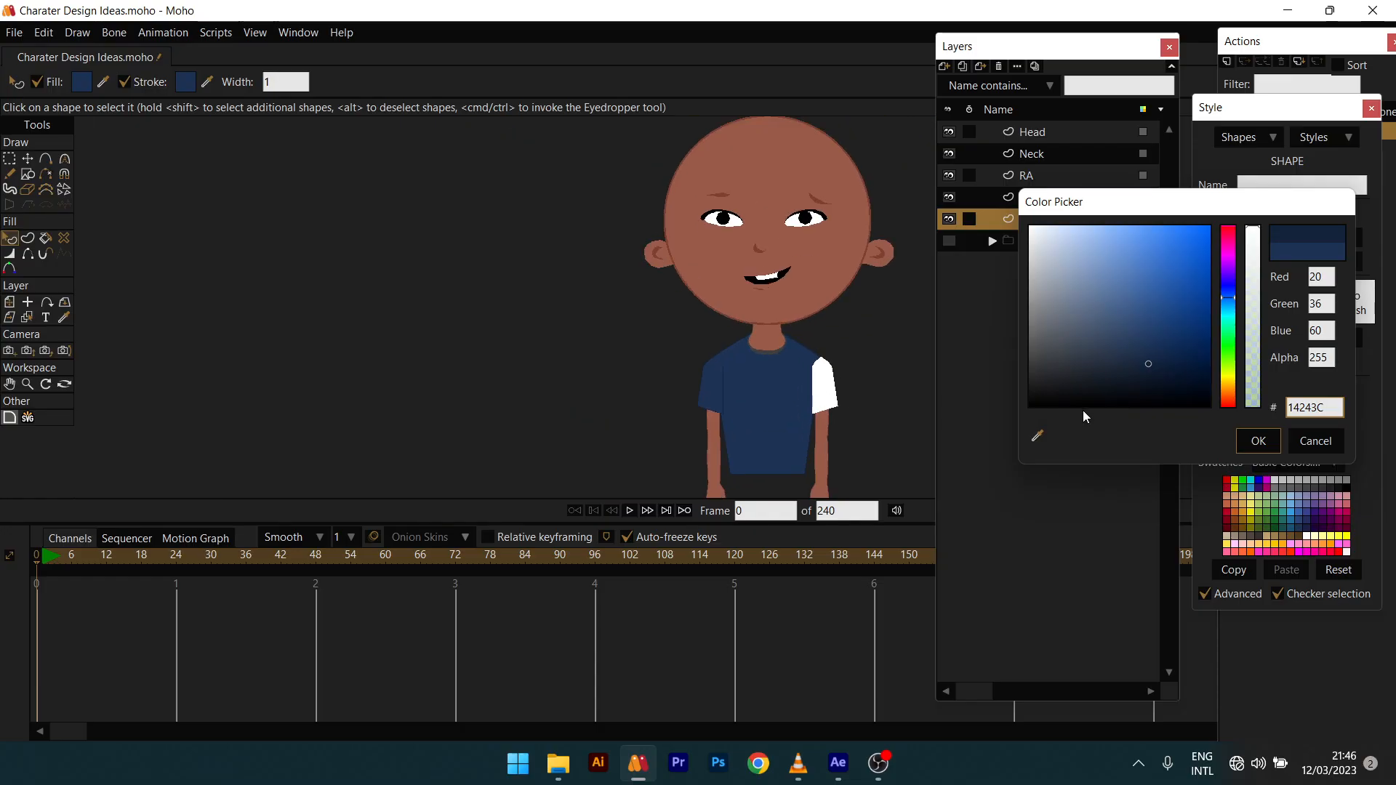
{"action": "left_click", "coordinate": [1259, 441]}
Step: Select the collar shape in the Torso layer and set its stroke colour to light grey B1B1B1
{"action": "scroll", "coordinate": [757, 355], "scroll_direction": "up", "scroll_amount": 5}
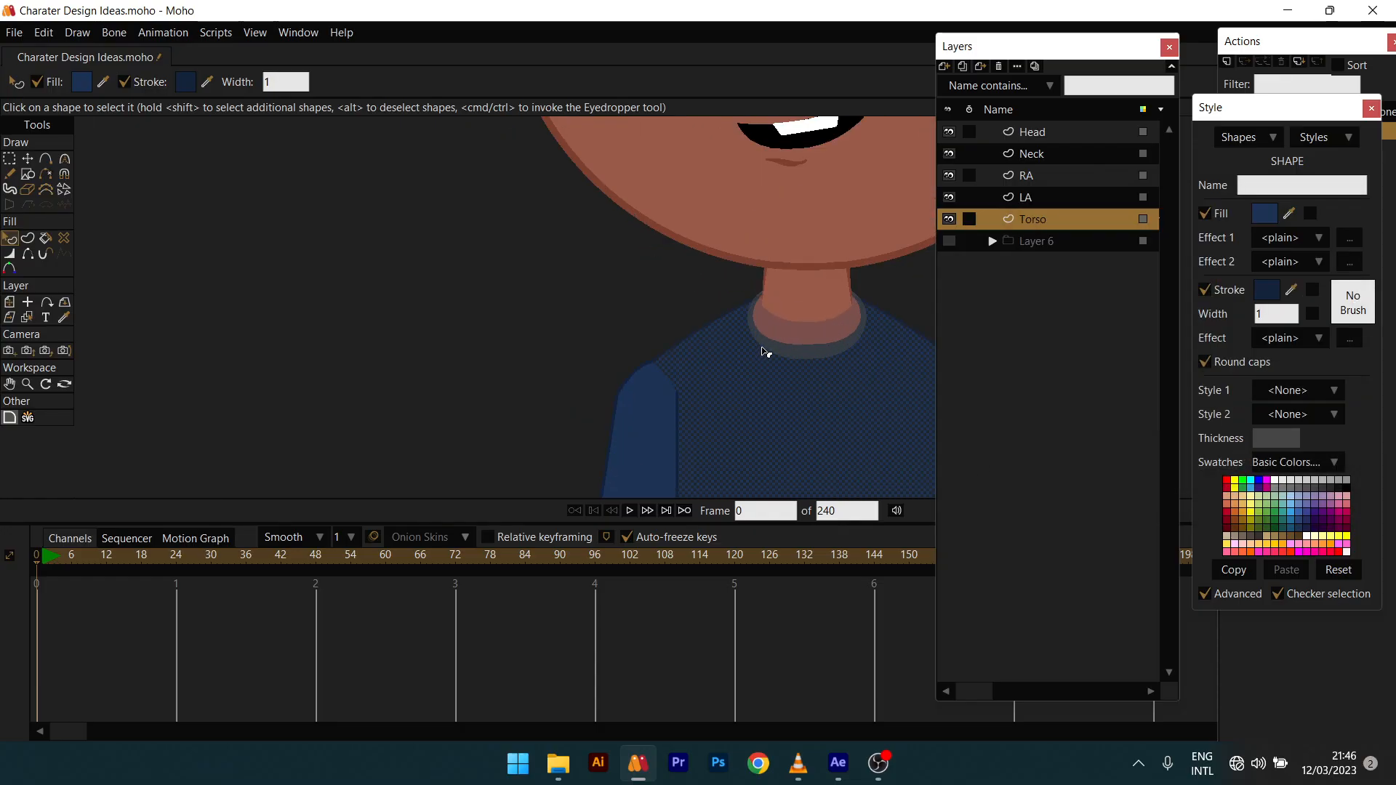
{"action": "left_click", "coordinate": [683, 378]}
{"action": "left_click", "coordinate": [1264, 292]}
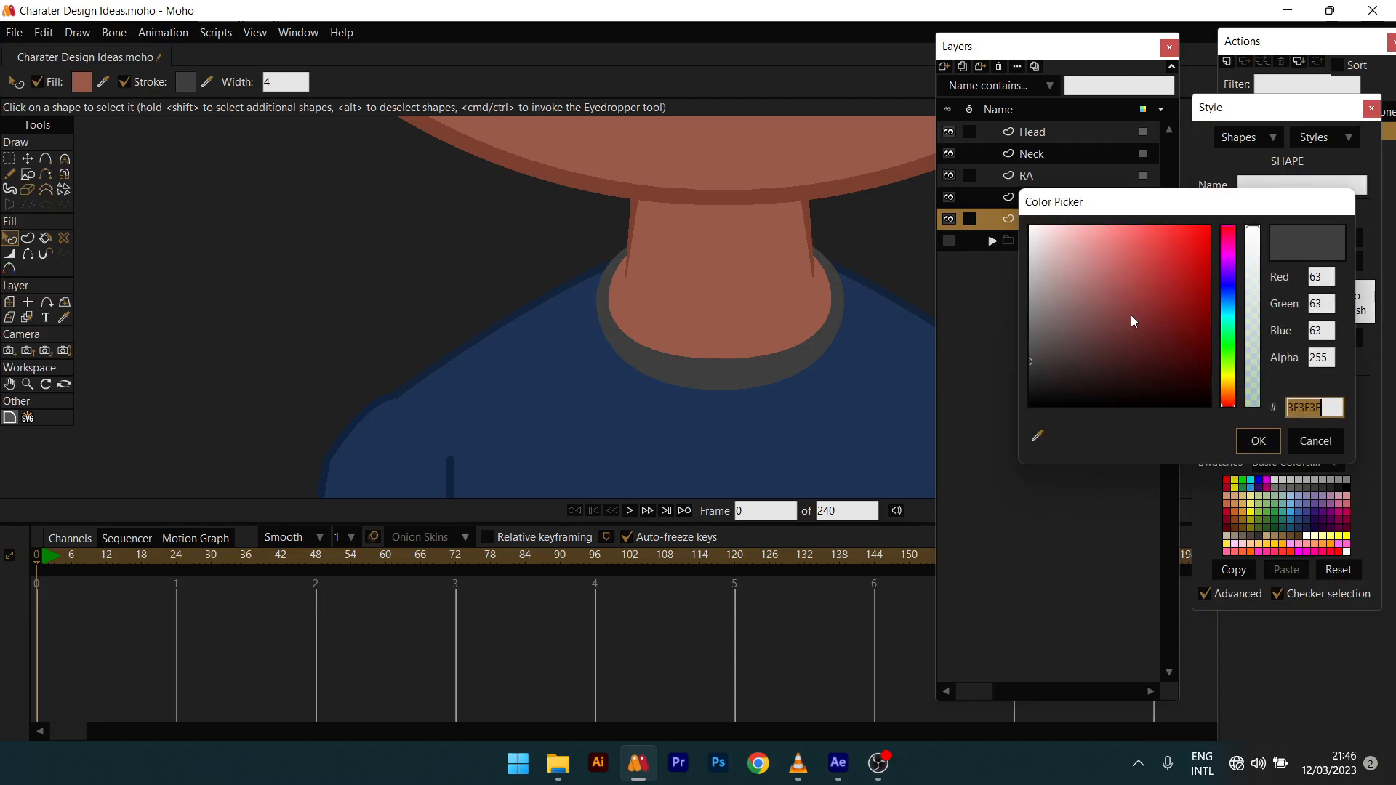
{"action": "left_click_drag", "start_coordinate": [1131, 318], "coordinate": [913, 187]}
{"action": "scroll", "coordinate": [704, 344], "scroll_direction": "down", "scroll_amount": 4}
{"action": "scroll", "coordinate": [708, 354], "scroll_direction": "down", "scroll_amount": 5}
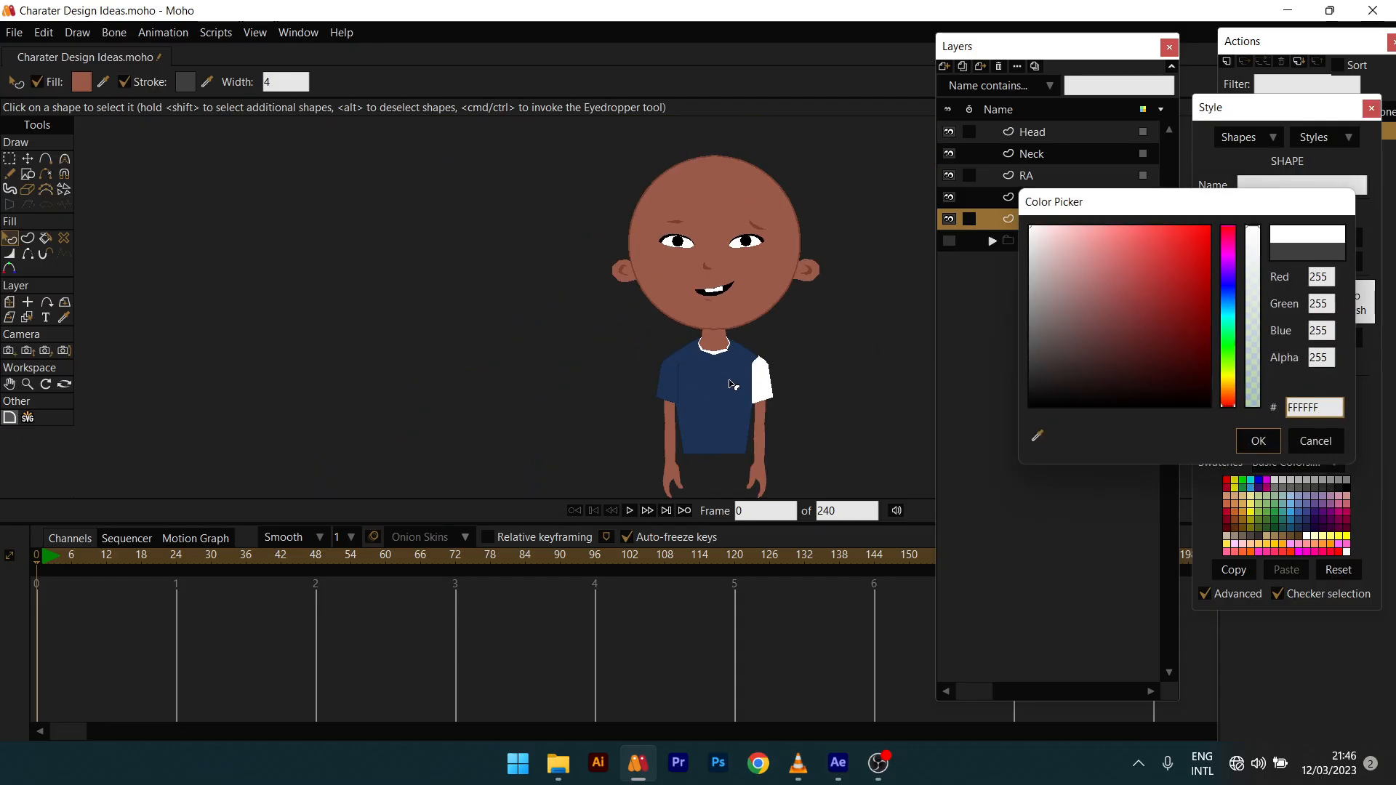
{"action": "scroll", "coordinate": [733, 385], "scroll_direction": "up", "scroll_amount": 5}
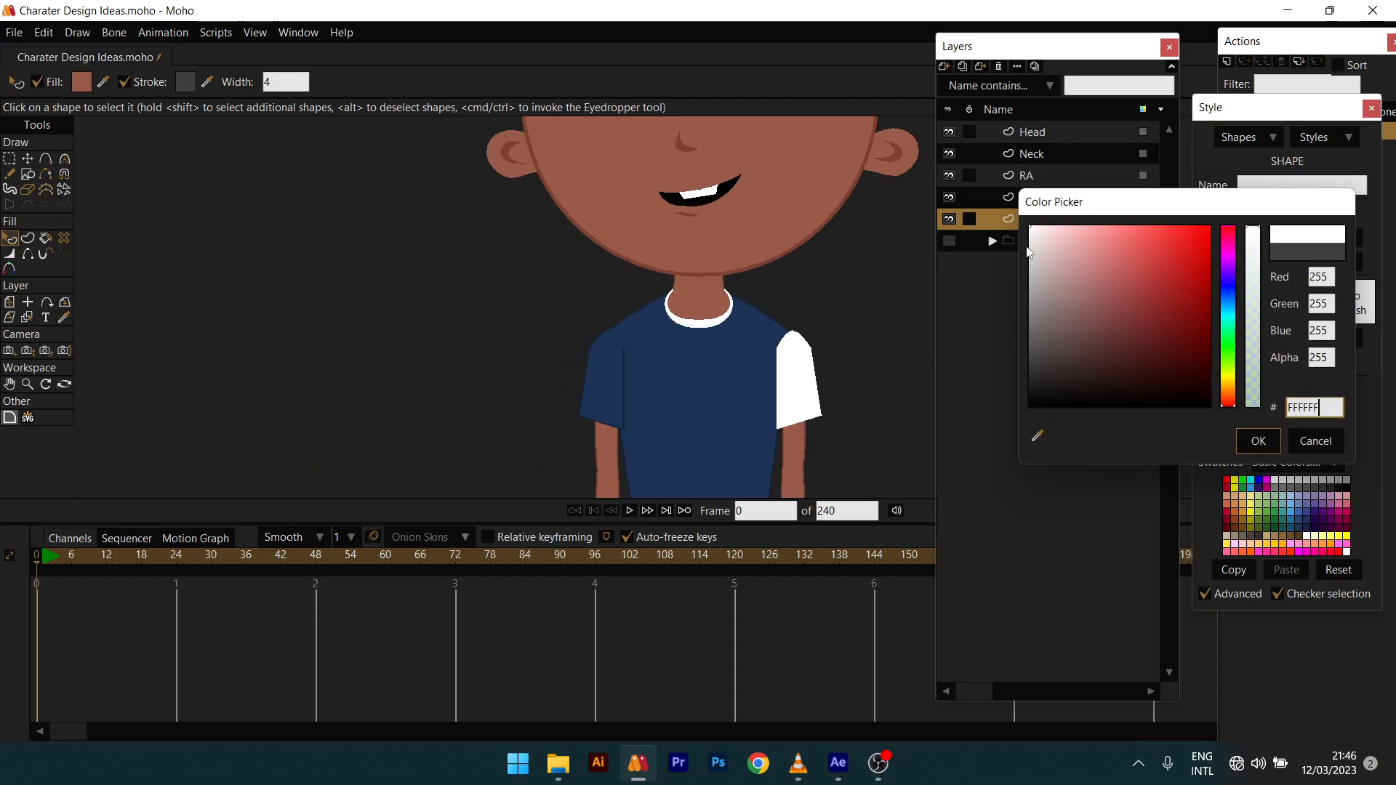
{"action": "left_click_drag", "start_coordinate": [1029, 251], "coordinate": [1001, 281]}
{"action": "scroll", "coordinate": [800, 371], "scroll_direction": "down", "scroll_amount": 5}
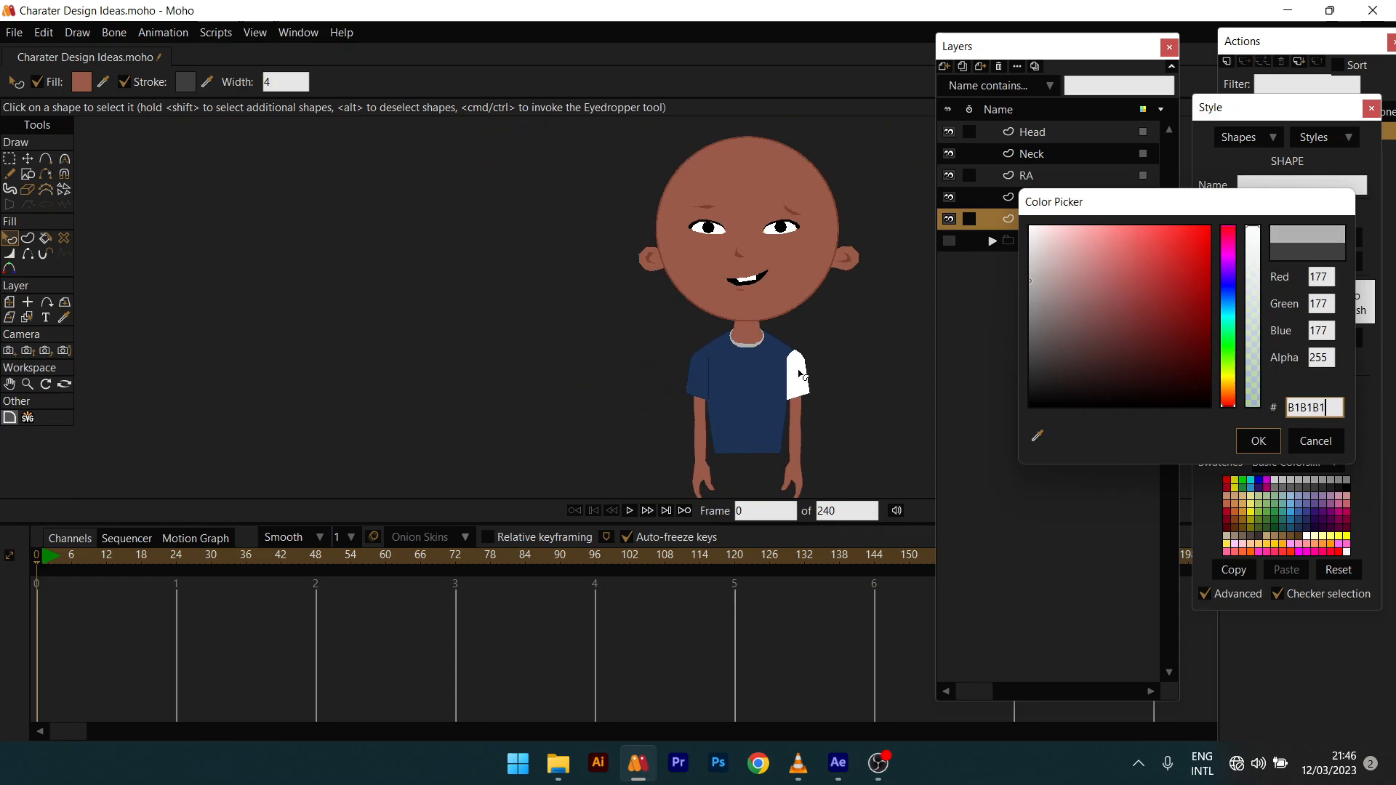
{"action": "scroll", "coordinate": [798, 374], "scroll_direction": "up", "scroll_amount": 2}
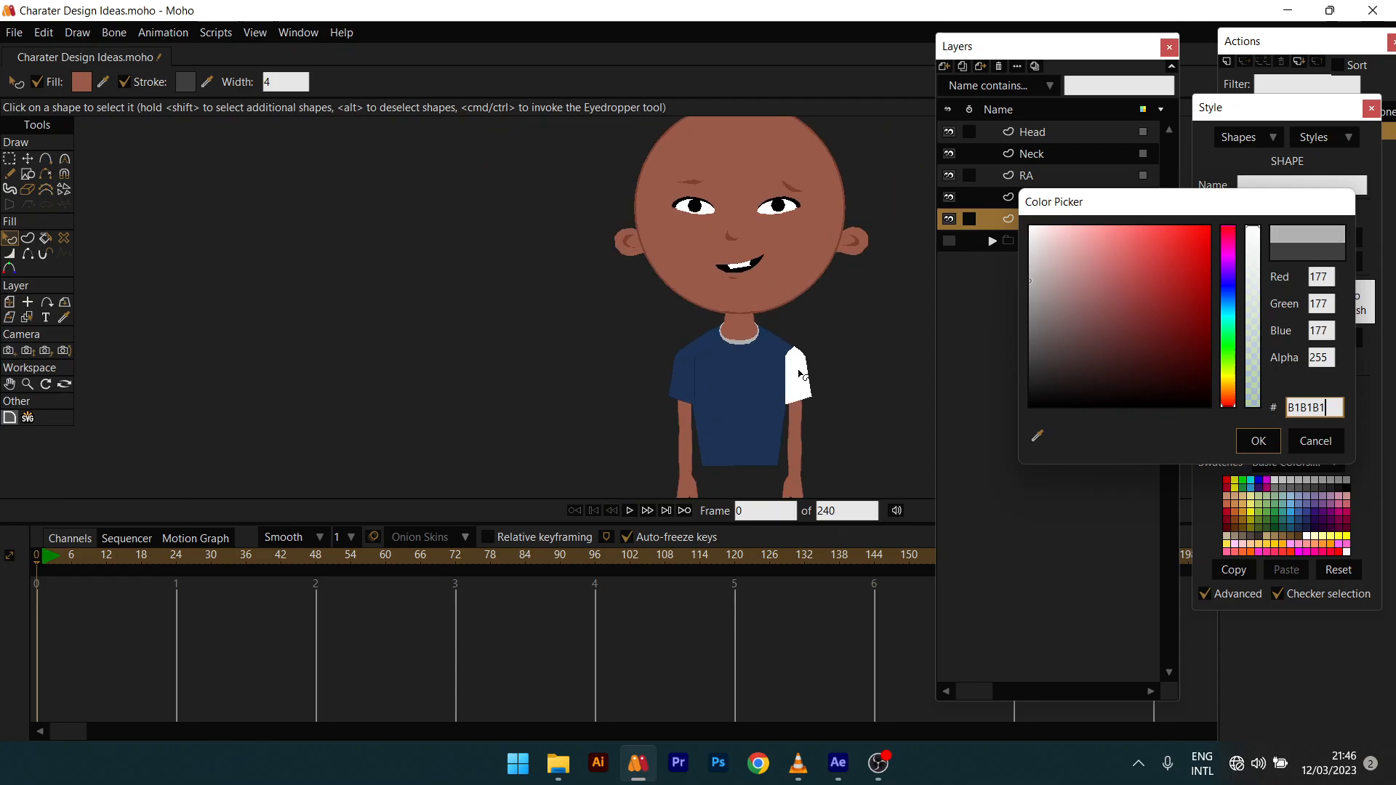
{"action": "left_click", "coordinate": [1257, 441]}
Step: Draw a stroke-free rectangle across the LA sleeve's lower edge, on the LA layer
{"action": "scroll", "coordinate": [682, 419], "scroll_direction": "up", "scroll_amount": 6}
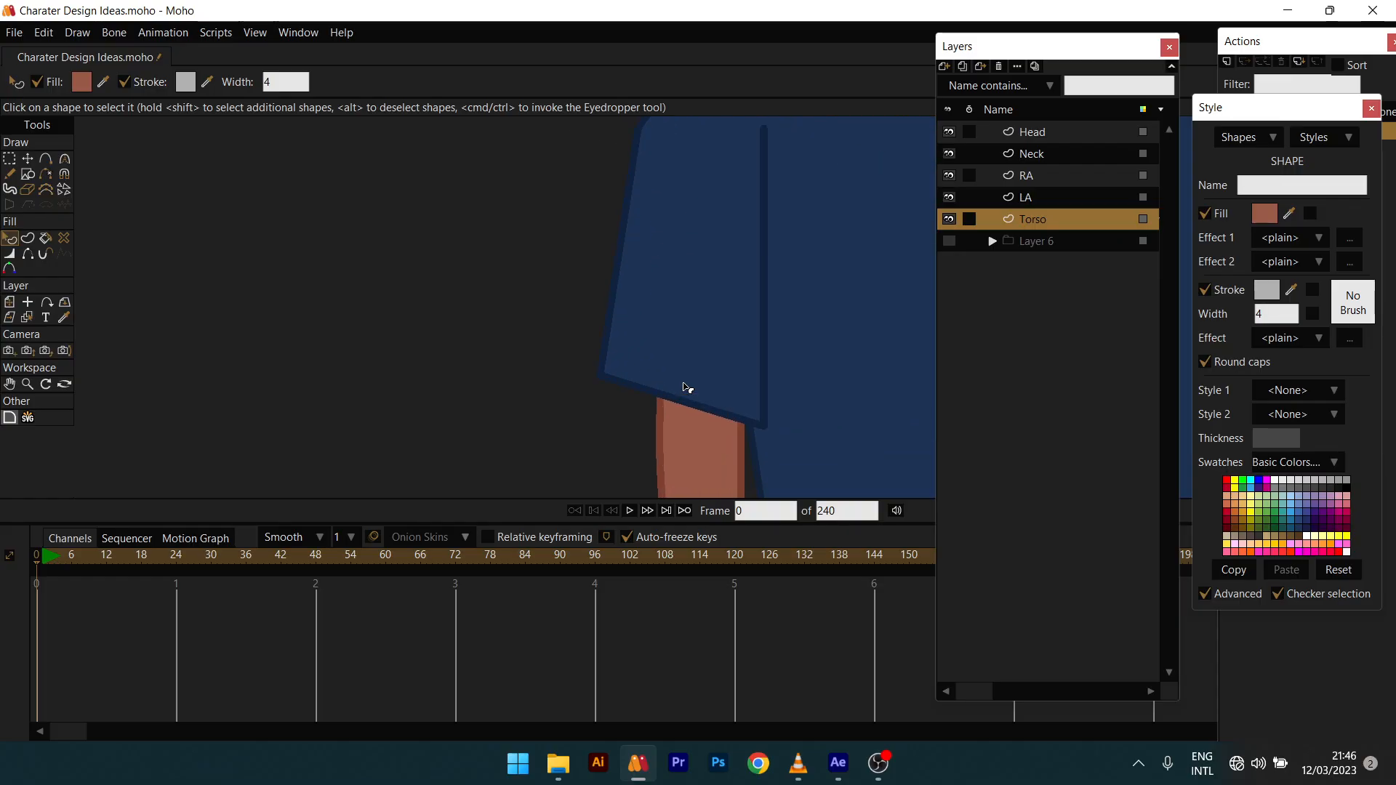
{"action": "left_click", "coordinate": [597, 338]}
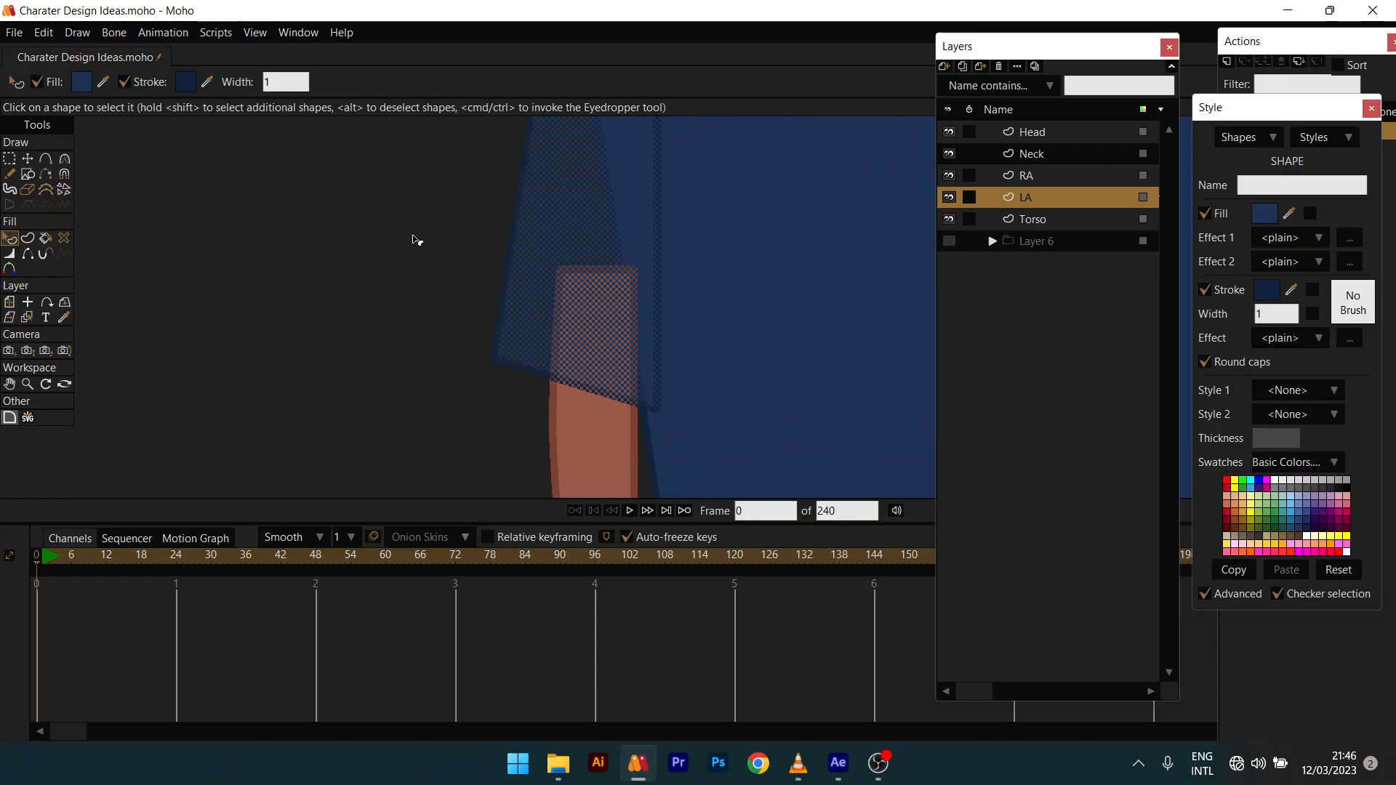
{"action": "key", "text": "s"}
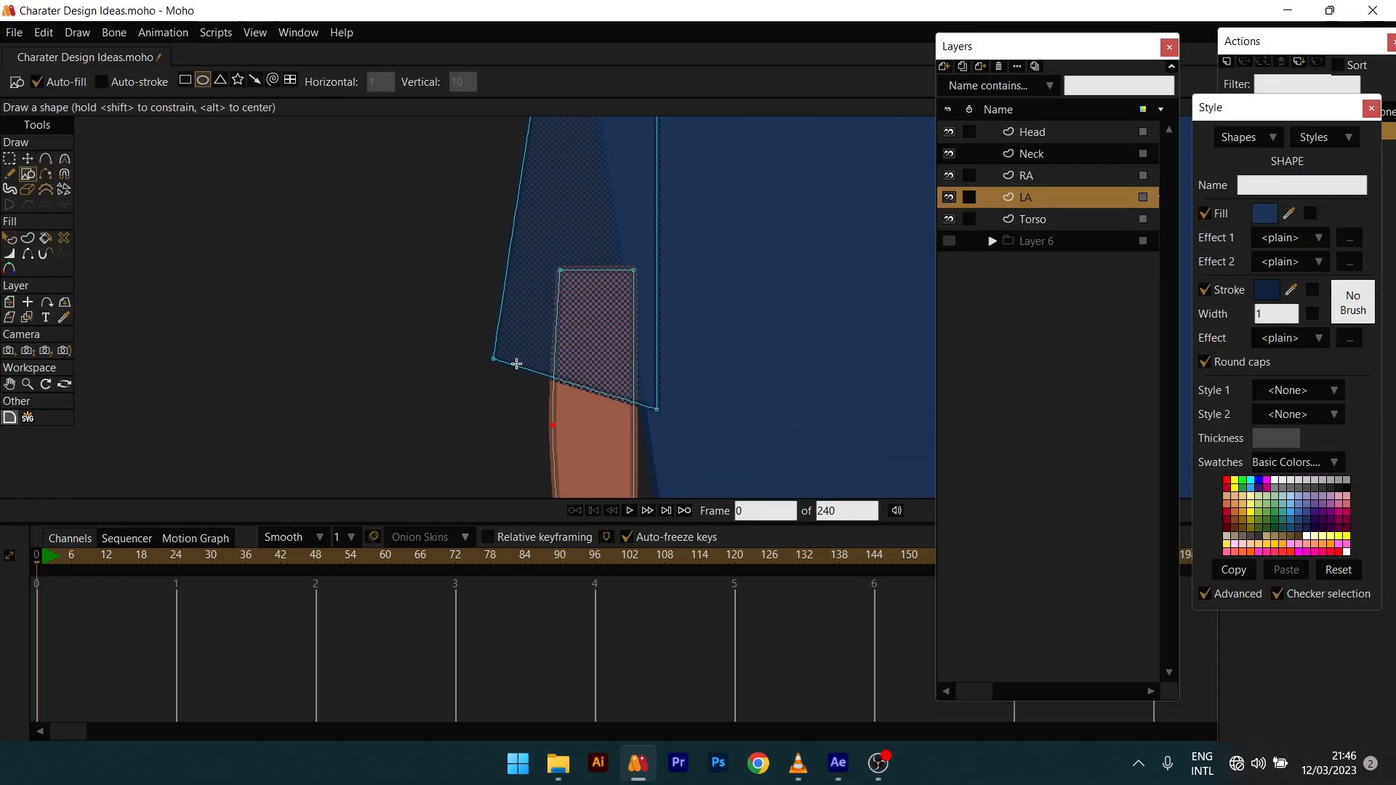
{"action": "scroll", "coordinate": [519, 363], "scroll_direction": "up", "scroll_amount": 3}
{"action": "left_click_drag", "start_coordinate": [494, 353], "coordinate": [634, 403]}
{"action": "key", "text": "ctrl+z"}
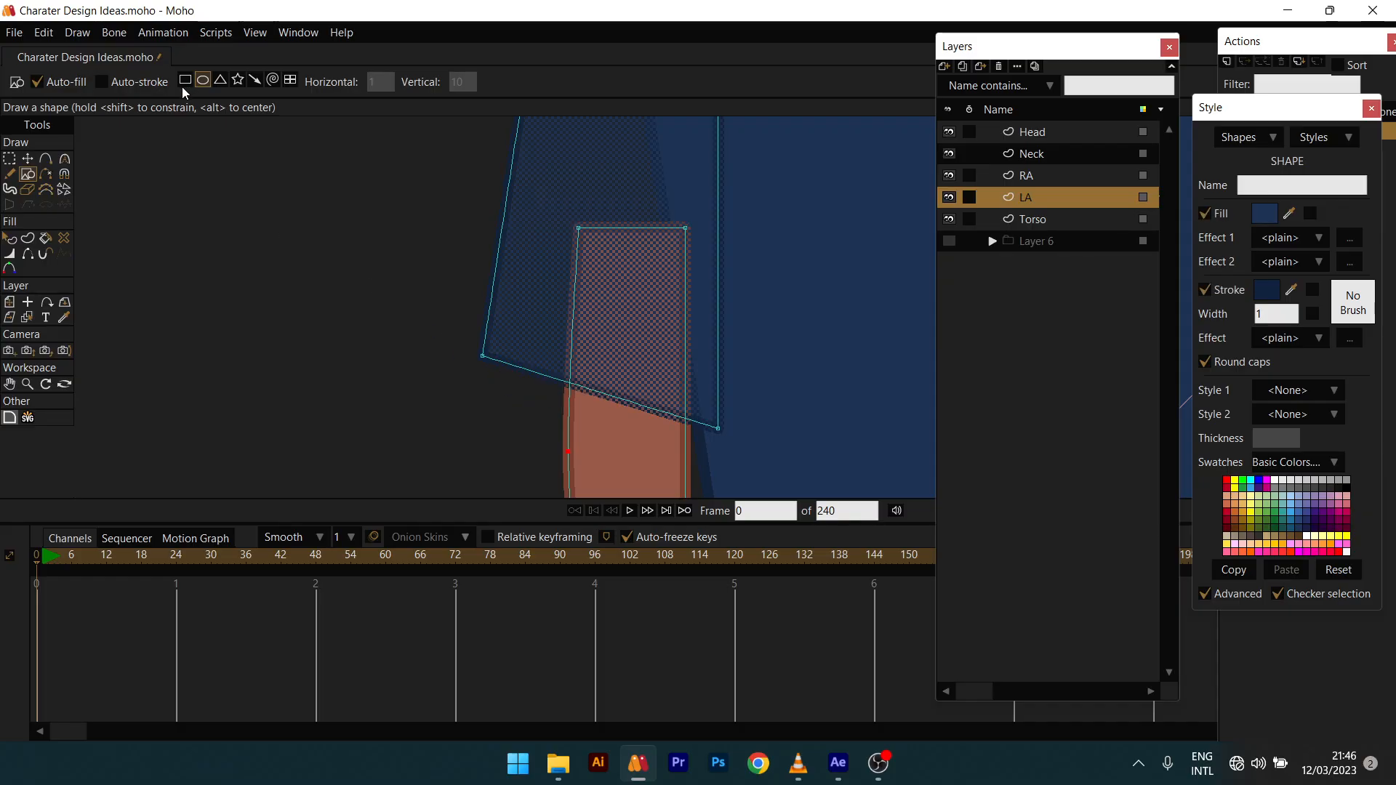
{"action": "left_click_drag", "start_coordinate": [494, 352], "coordinate": [704, 436]}
Step: Move the rectangle's corner points to form a thin slanted cuff band along the LA sleeve's hem
{"action": "key", "text": "t"}
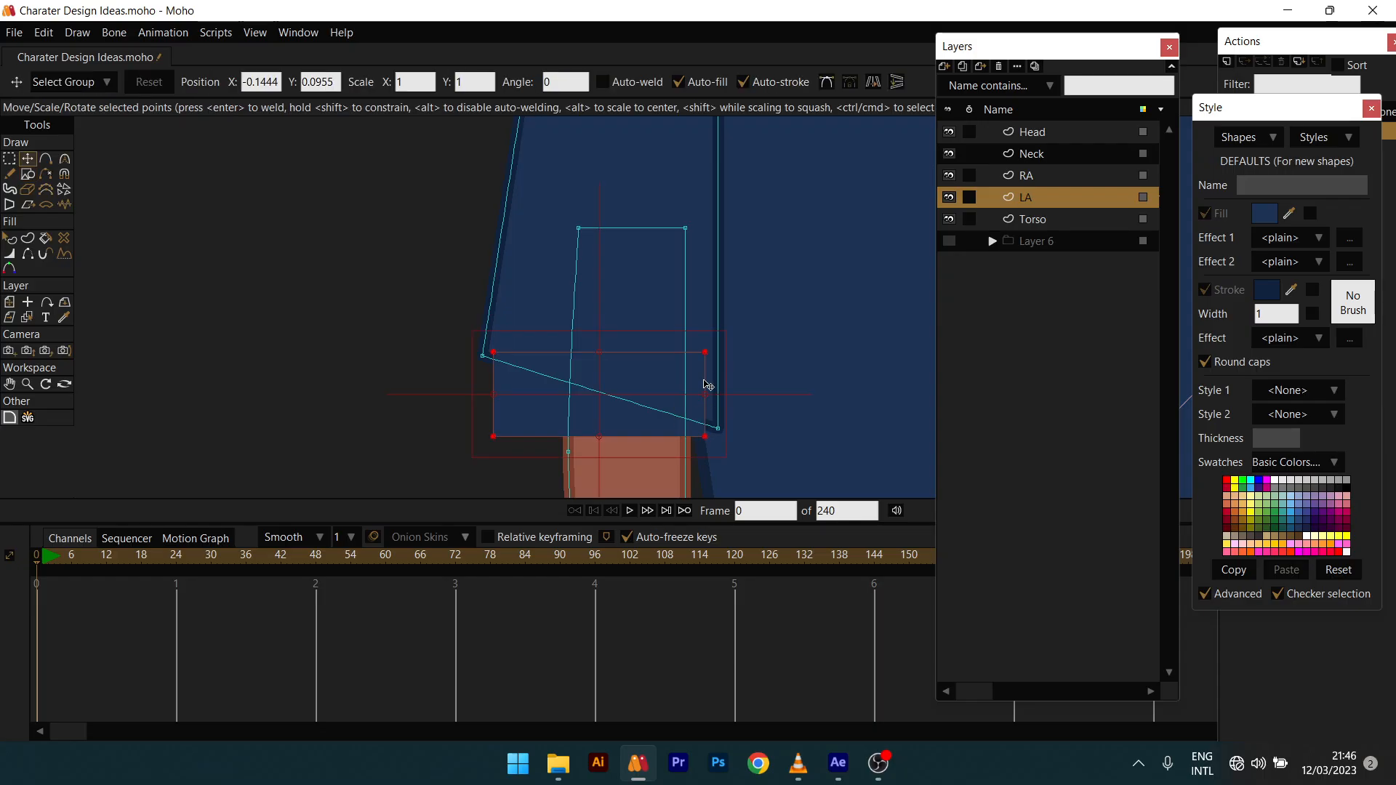
{"action": "left_click_drag", "start_coordinate": [705, 357], "coordinate": [714, 416]}
{"action": "left_click_drag", "start_coordinate": [494, 352], "coordinate": [487, 343]}
{"action": "left_click_drag", "start_coordinate": [496, 437], "coordinate": [492, 368]}
{"action": "left_click_drag", "start_coordinate": [705, 436], "coordinate": [725, 425]}
{"action": "left_click", "coordinate": [716, 414]}
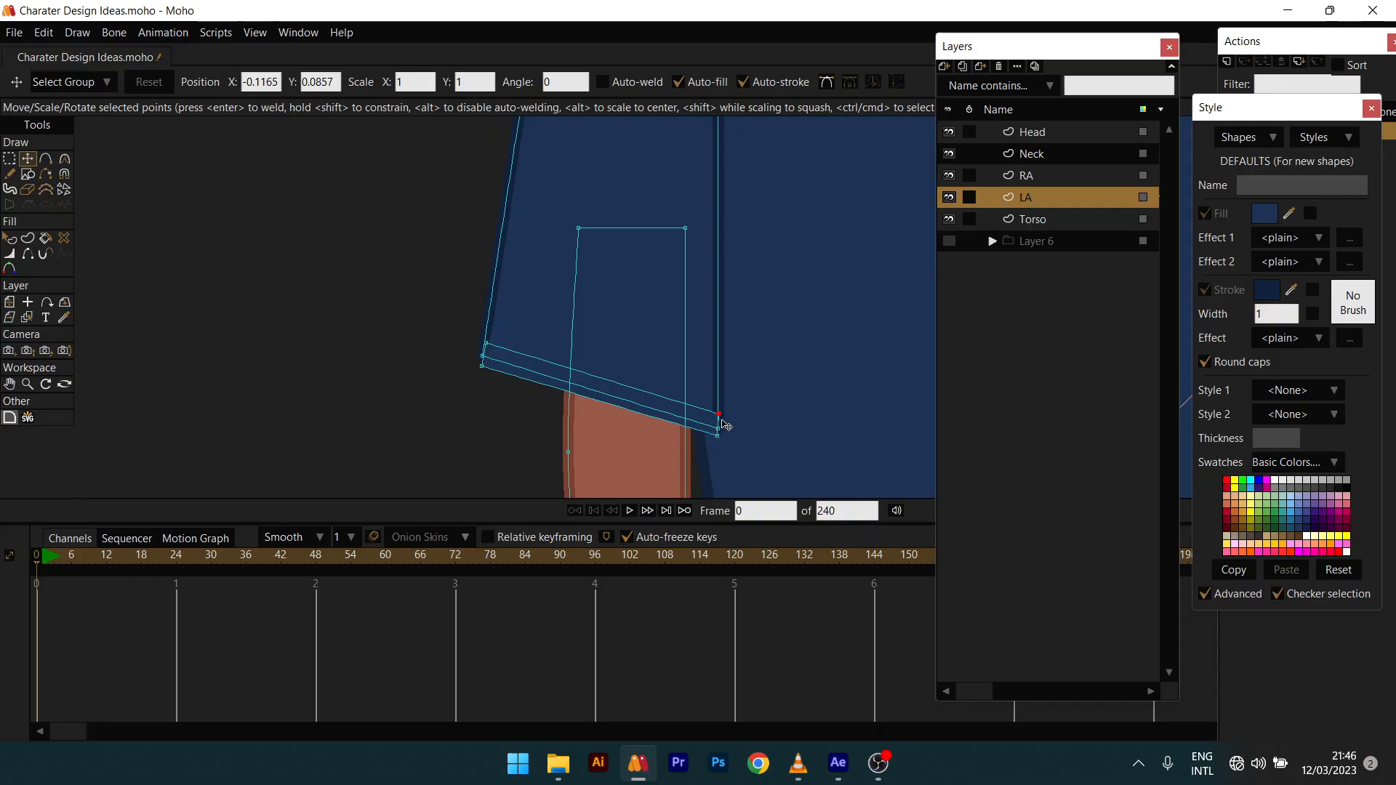
Step: Select the LA cuff band and set its fill colour to light grey D9D9D9
{"action": "key", "text": "q"}
{"action": "left_click", "coordinate": [698, 421]}
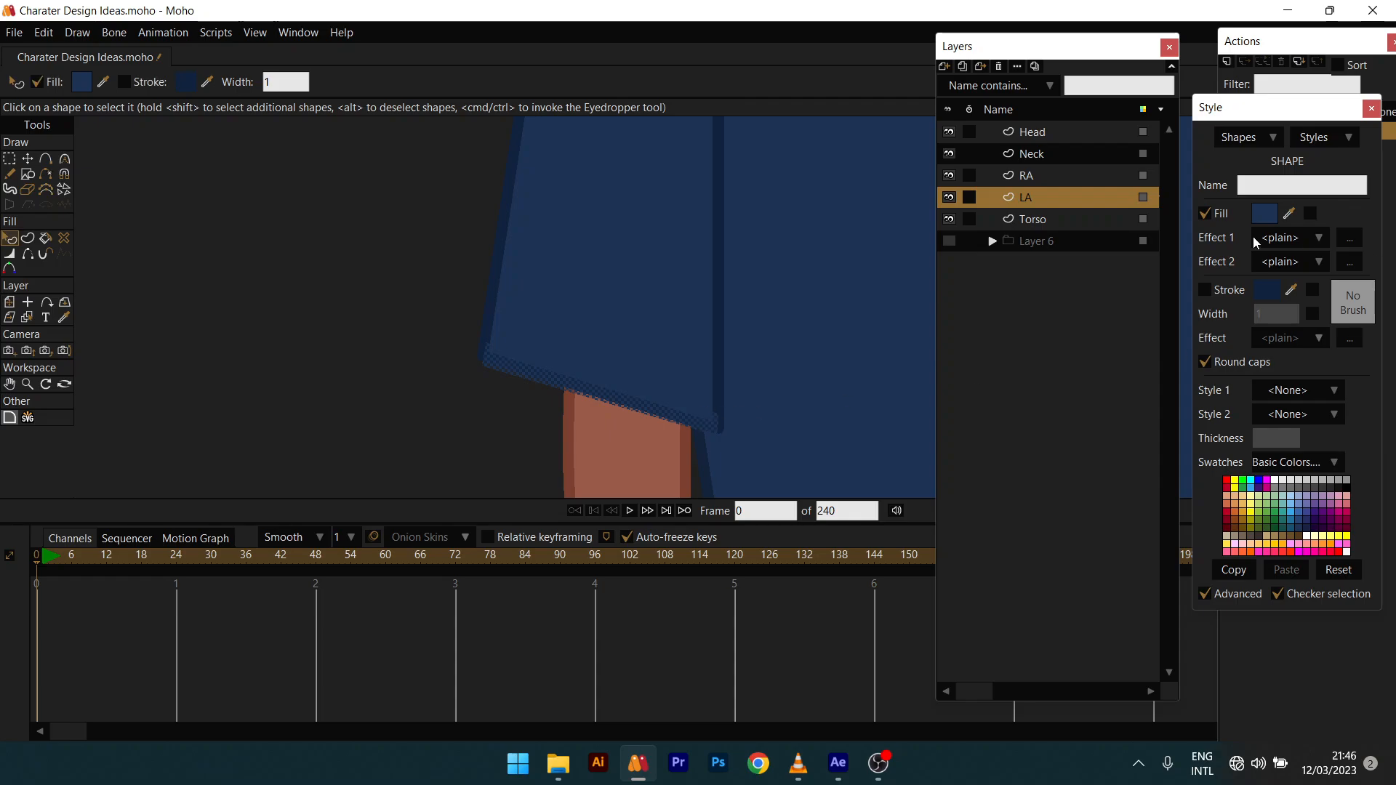
{"action": "left_click", "coordinate": [1277, 220]}
{"action": "mouse_move", "coordinate": [1030, 250]}
{"action": "left_mouse_down"}
{"action": "mouse_move", "coordinate": [967, 198]}
{"action": "mouse_move", "coordinate": [1014, 234]}
{"action": "left_mouse_up"}
{"action": "scroll", "coordinate": [635, 281], "scroll_direction": "down", "scroll_amount": 5}
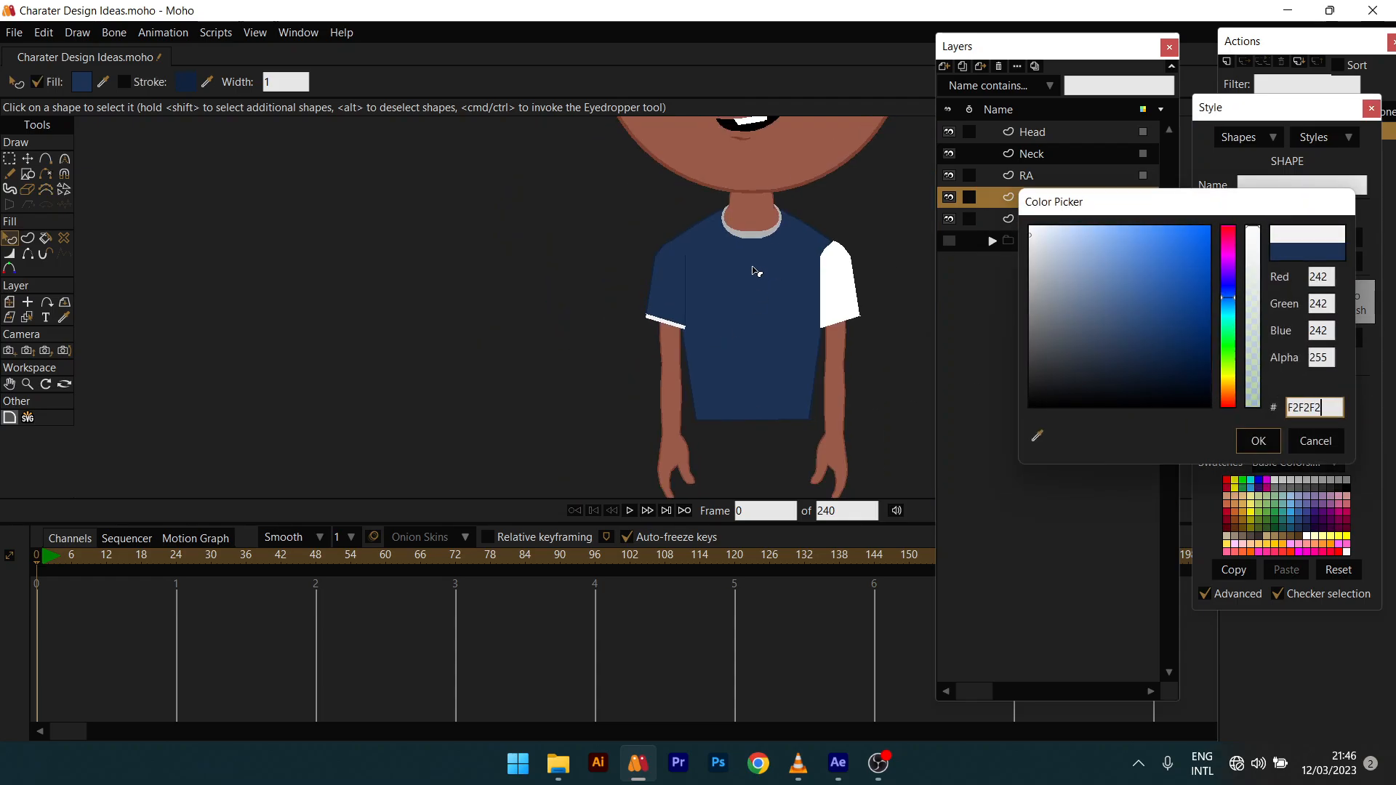
{"action": "left_click_drag", "start_coordinate": [1037, 261], "coordinate": [1019, 251]}
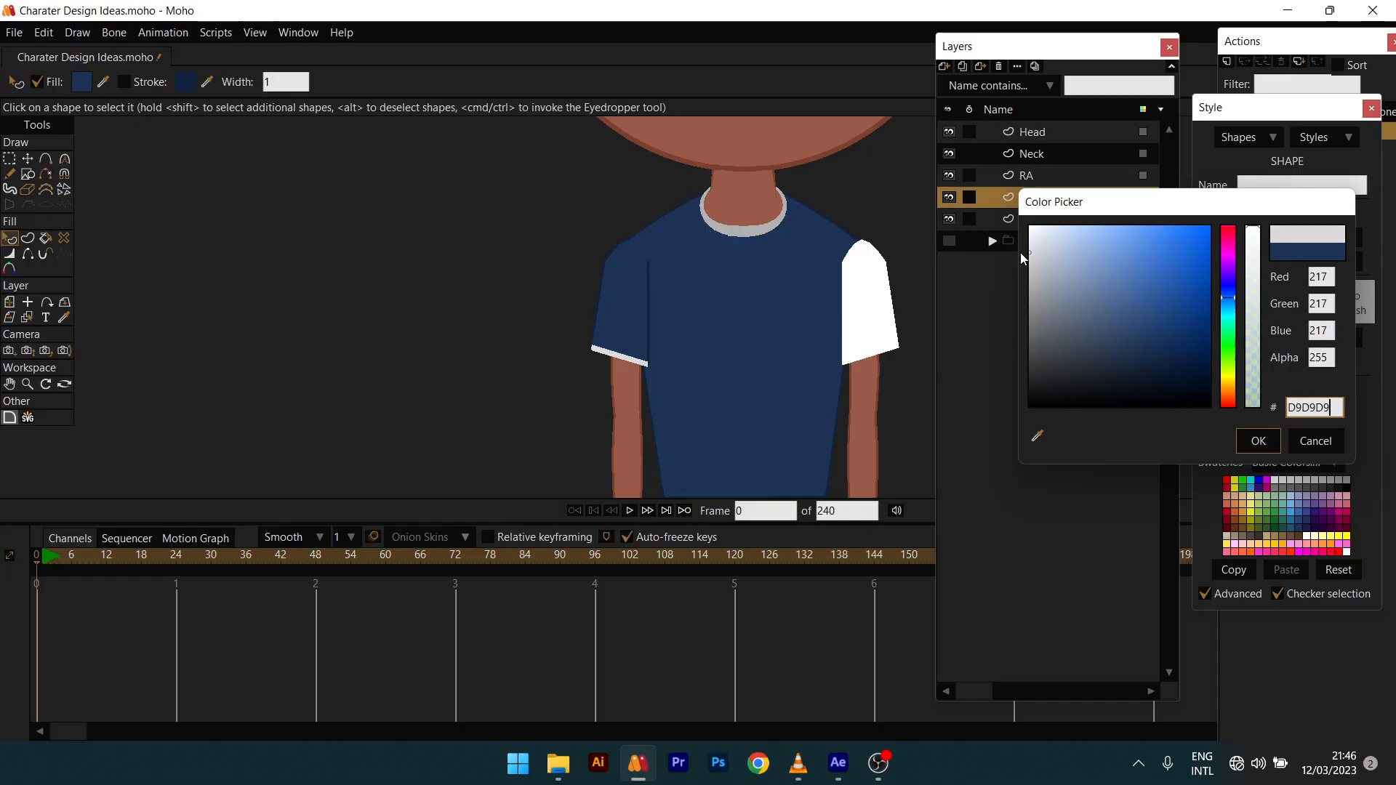
{"action": "left_click", "coordinate": [1259, 444]}
Step: Duplicate the LA cuff band, flip the copy horizontally and place it on the white RA sleeve's hem
{"action": "scroll", "coordinate": [608, 408], "scroll_direction": "up", "scroll_amount": 4}
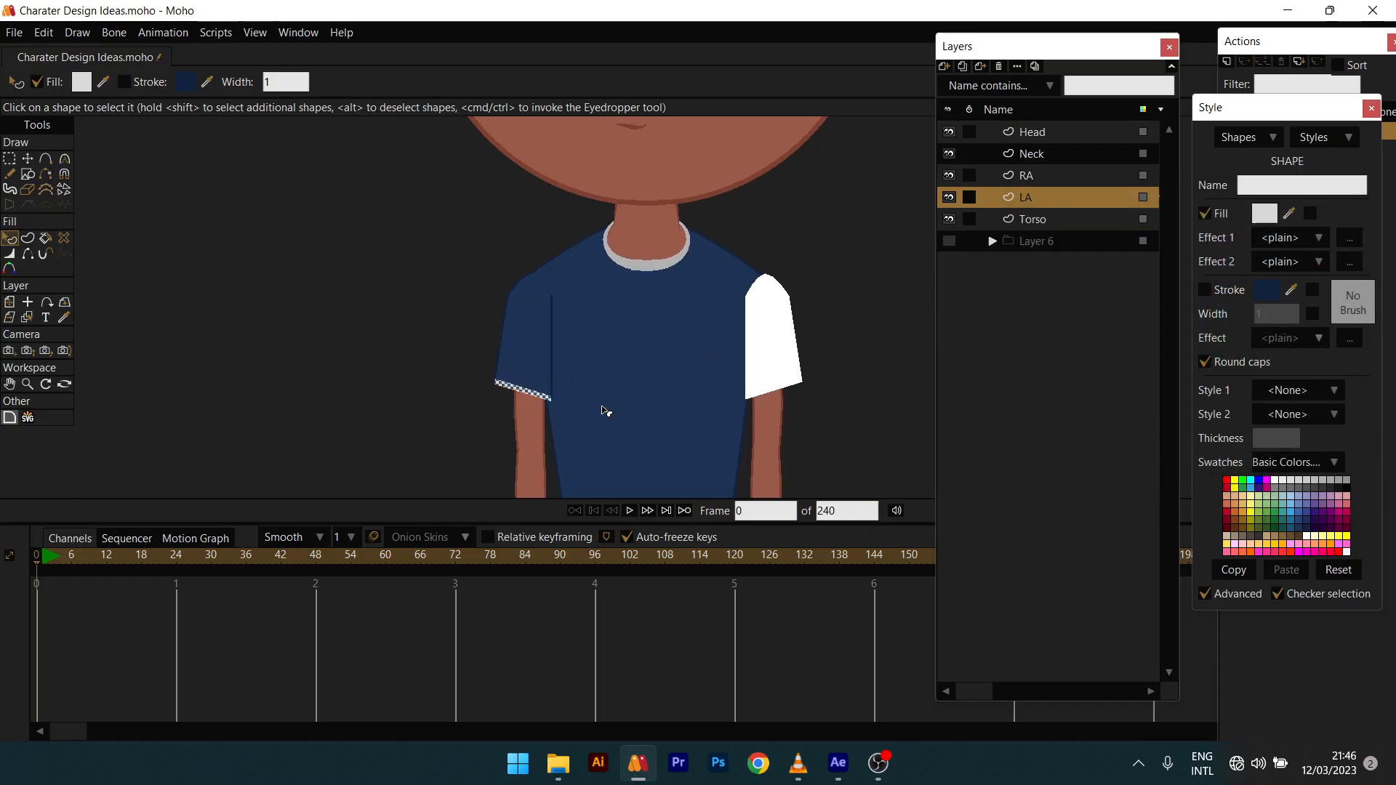
{"action": "key", "text": "t"}
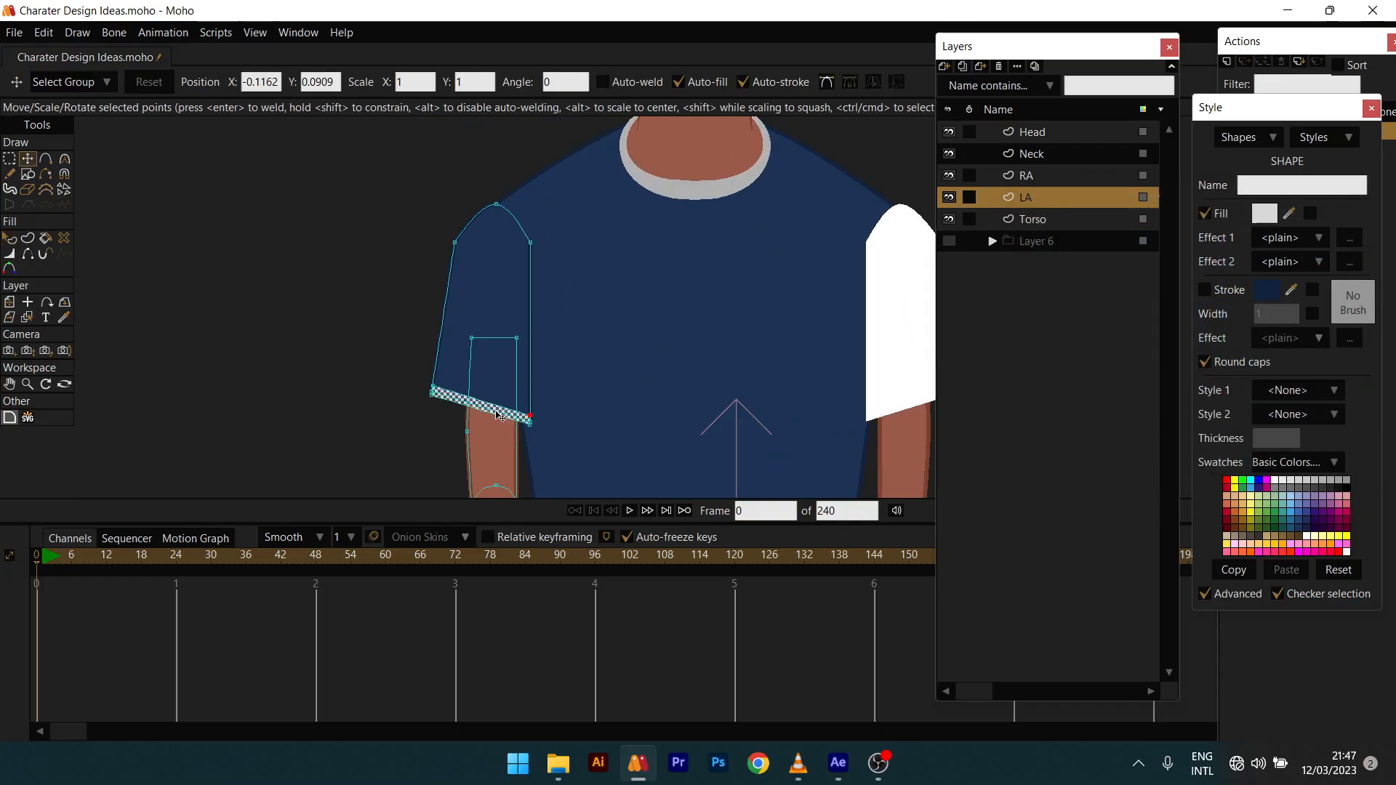
{"action": "left_click", "coordinate": [499, 411]}
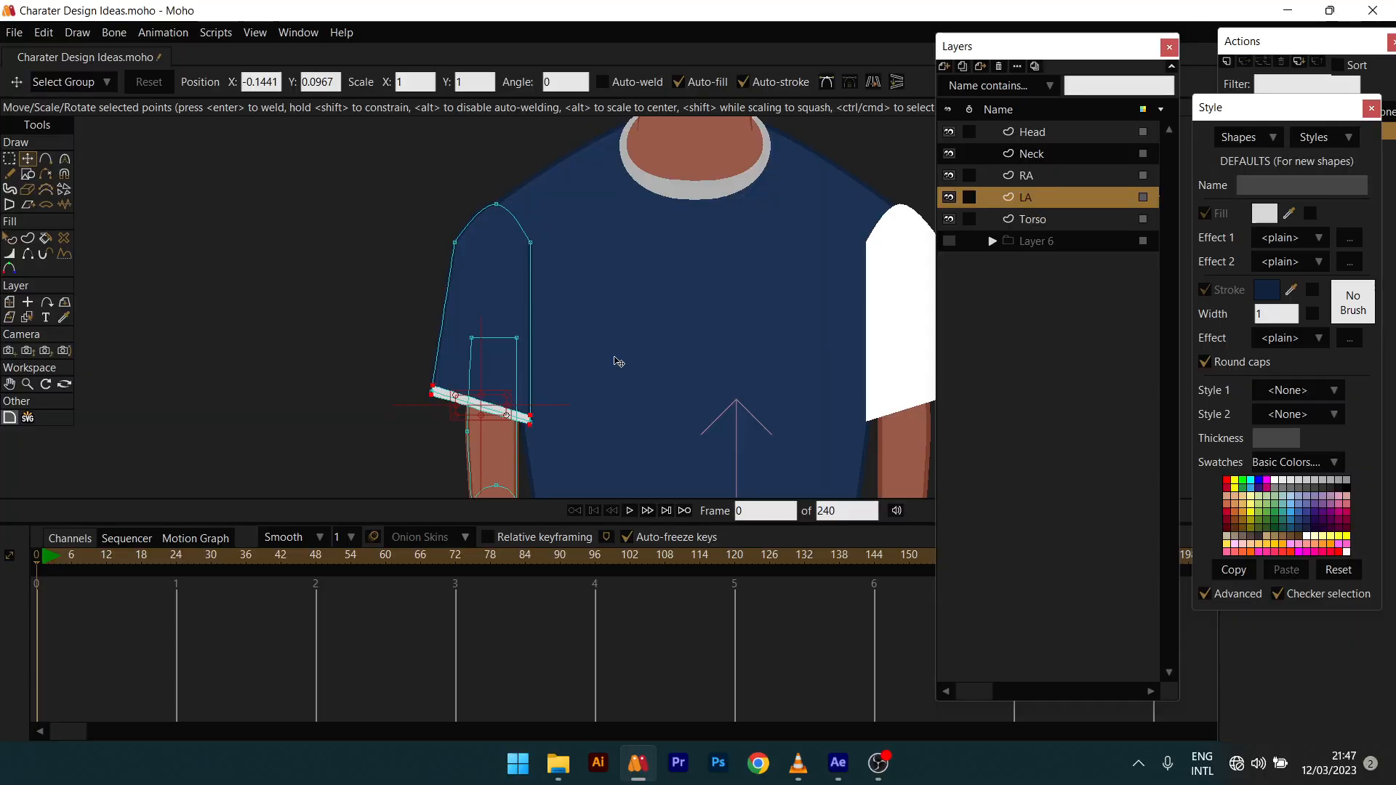
{"action": "scroll", "coordinate": [655, 291], "scroll_direction": "right", "scroll_amount": 3}
{"action": "left_click", "coordinate": [872, 82]}
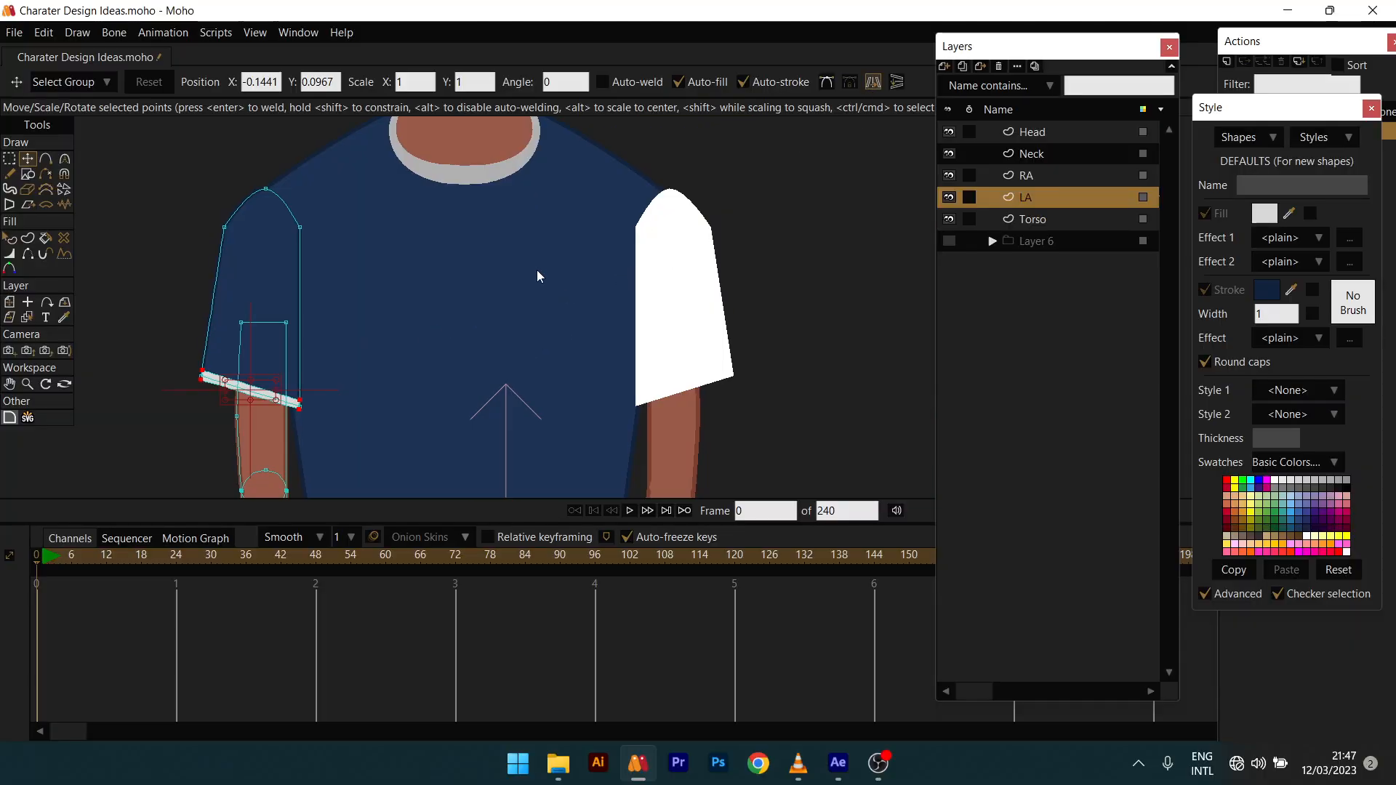
{"action": "left_click_drag", "start_coordinate": [408, 393], "coordinate": [705, 387]}
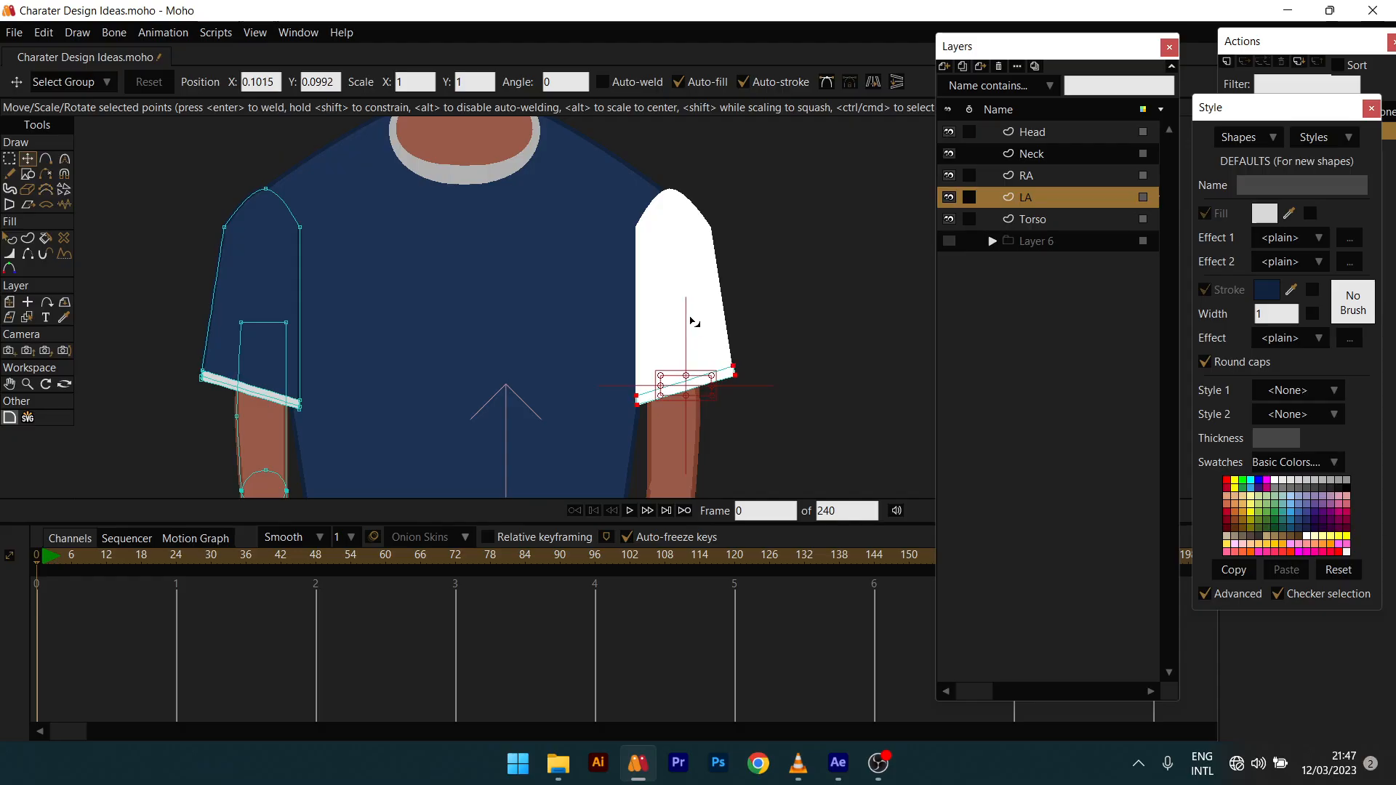
Step: Cut the flipped cuff band from the LA layer and paste it into the RA layer
{"action": "key", "text": "w"}
{"action": "key", "text": "q"}
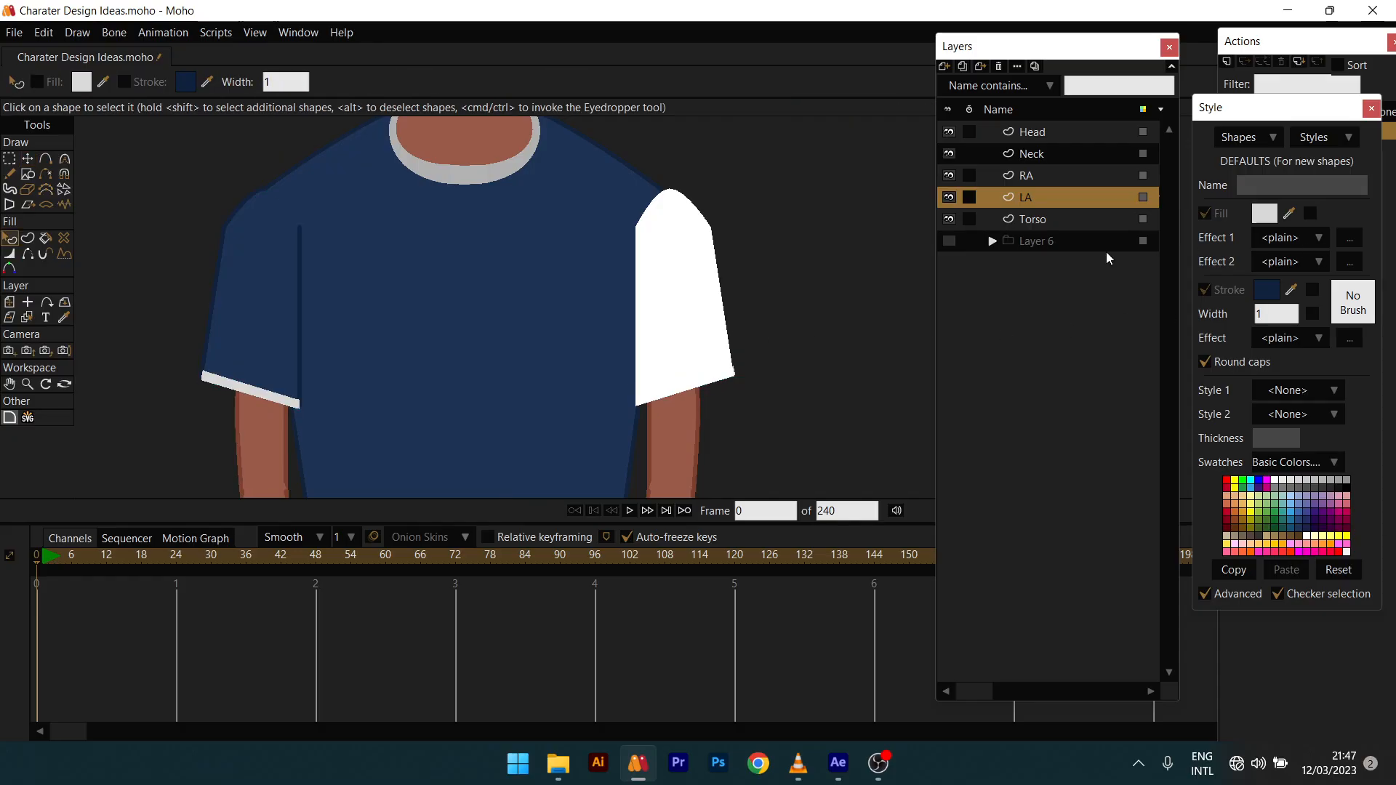
{"action": "left_click", "coordinate": [692, 322], "text": "ctrl+alt"}
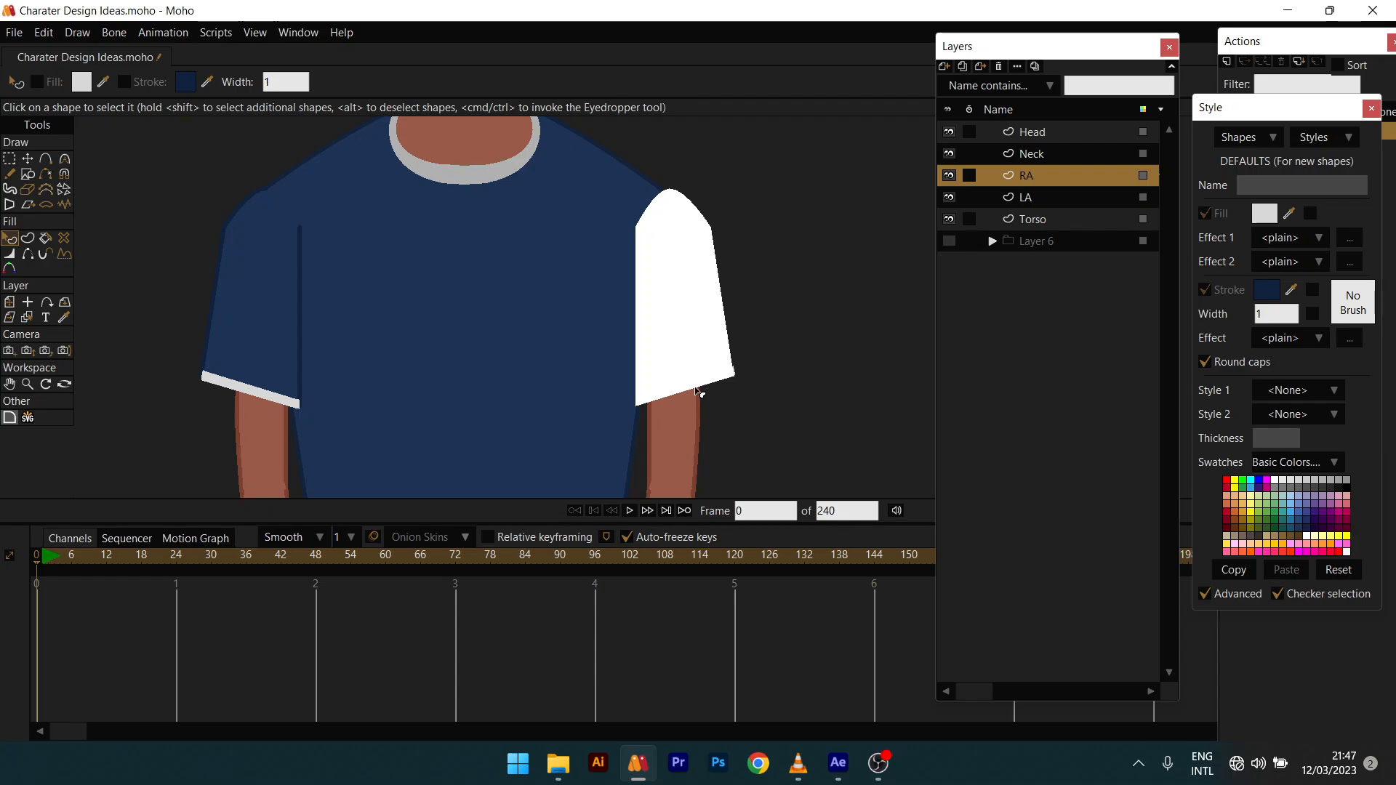
{"action": "scroll", "coordinate": [696, 374], "scroll_direction": "up", "scroll_amount": 2}
{"action": "key", "text": "t"}
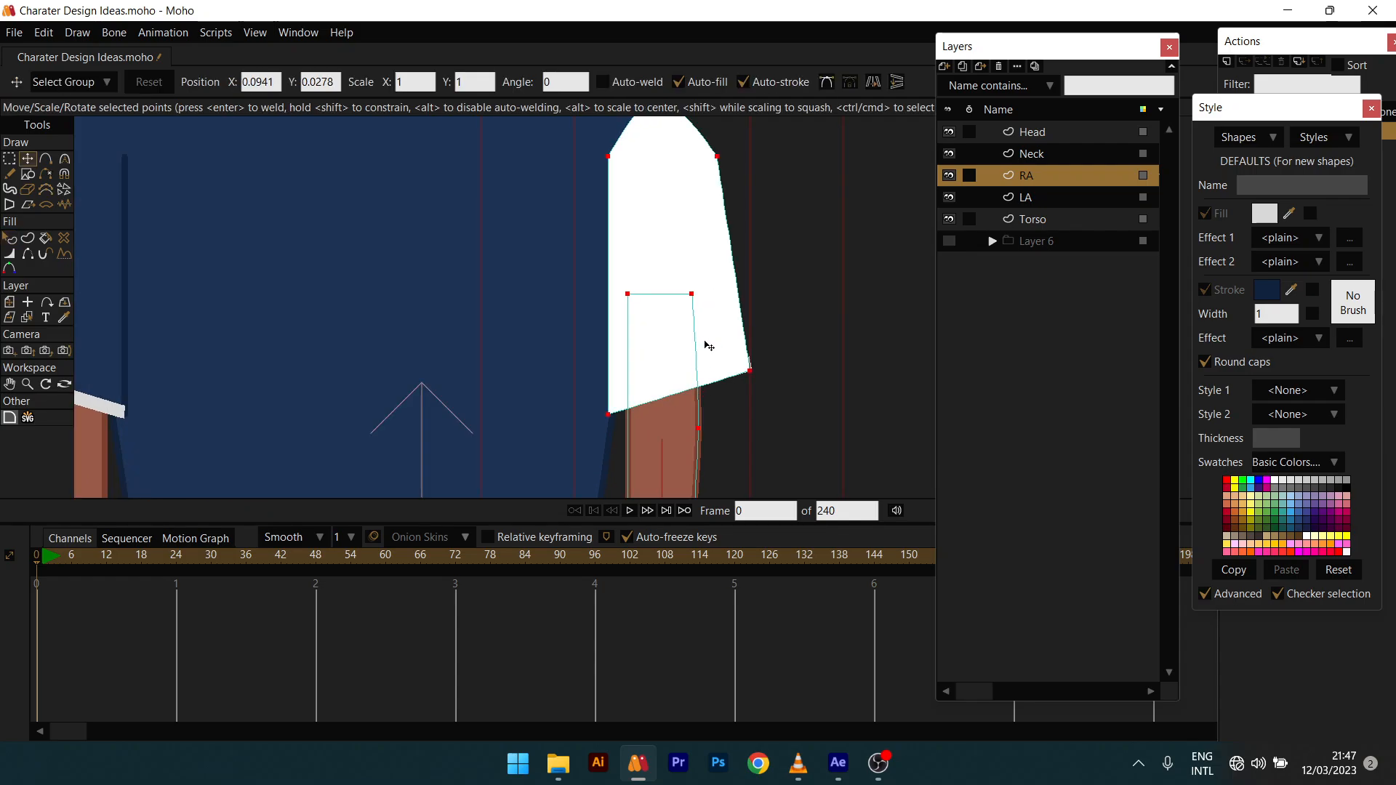
{"action": "left_click", "coordinate": [169, 335], "text": "ctrl+alt"}
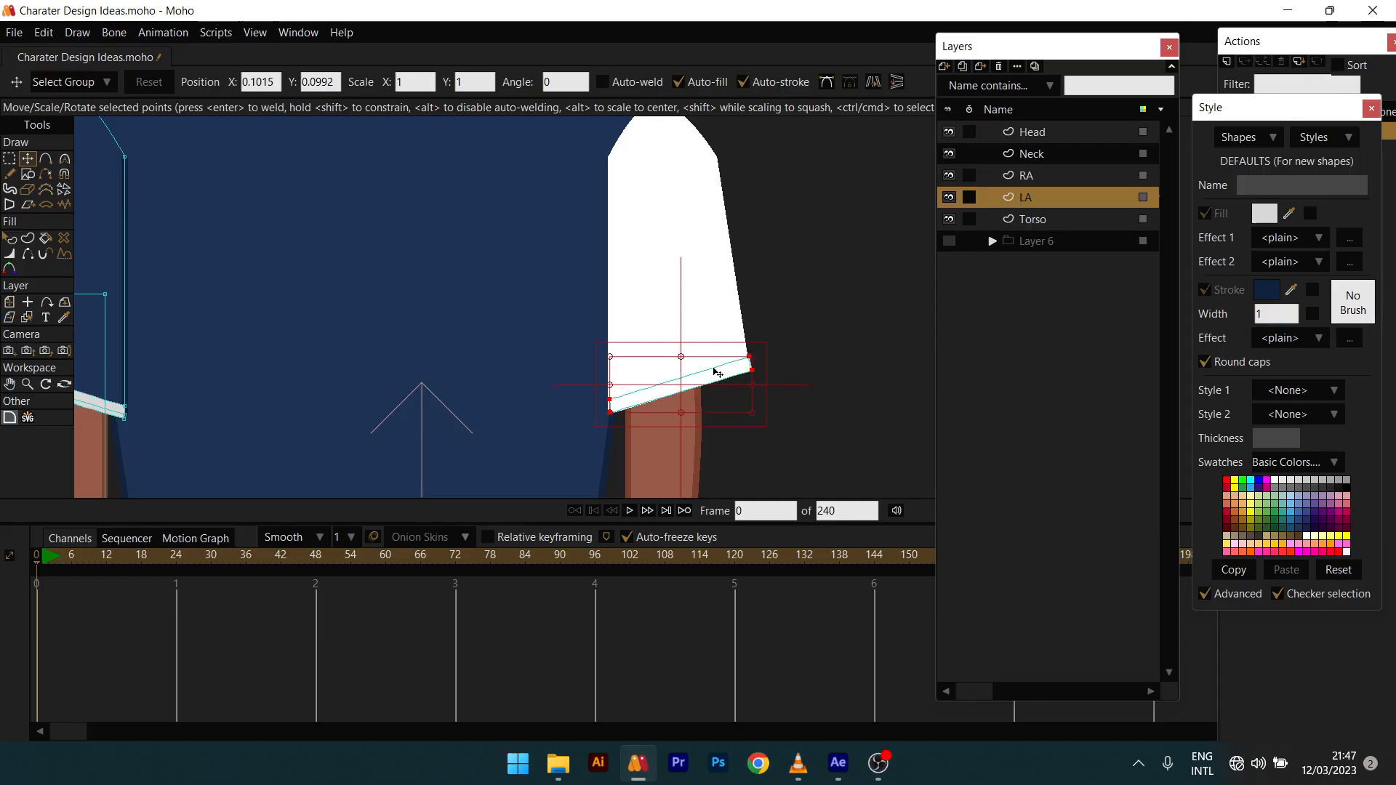
{"action": "key", "text": "Delete"}
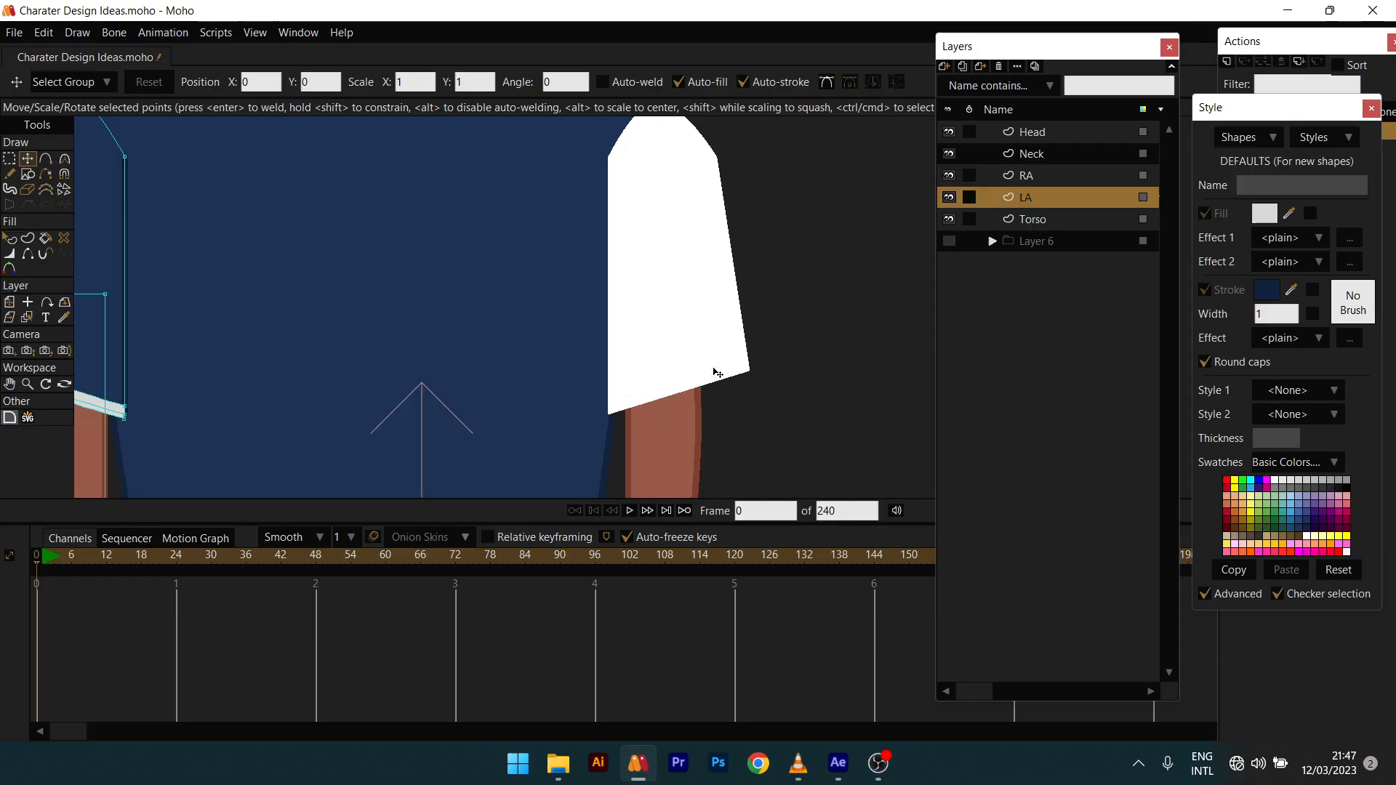
{"action": "right_click", "coordinate": [689, 309], "text": "alt"}
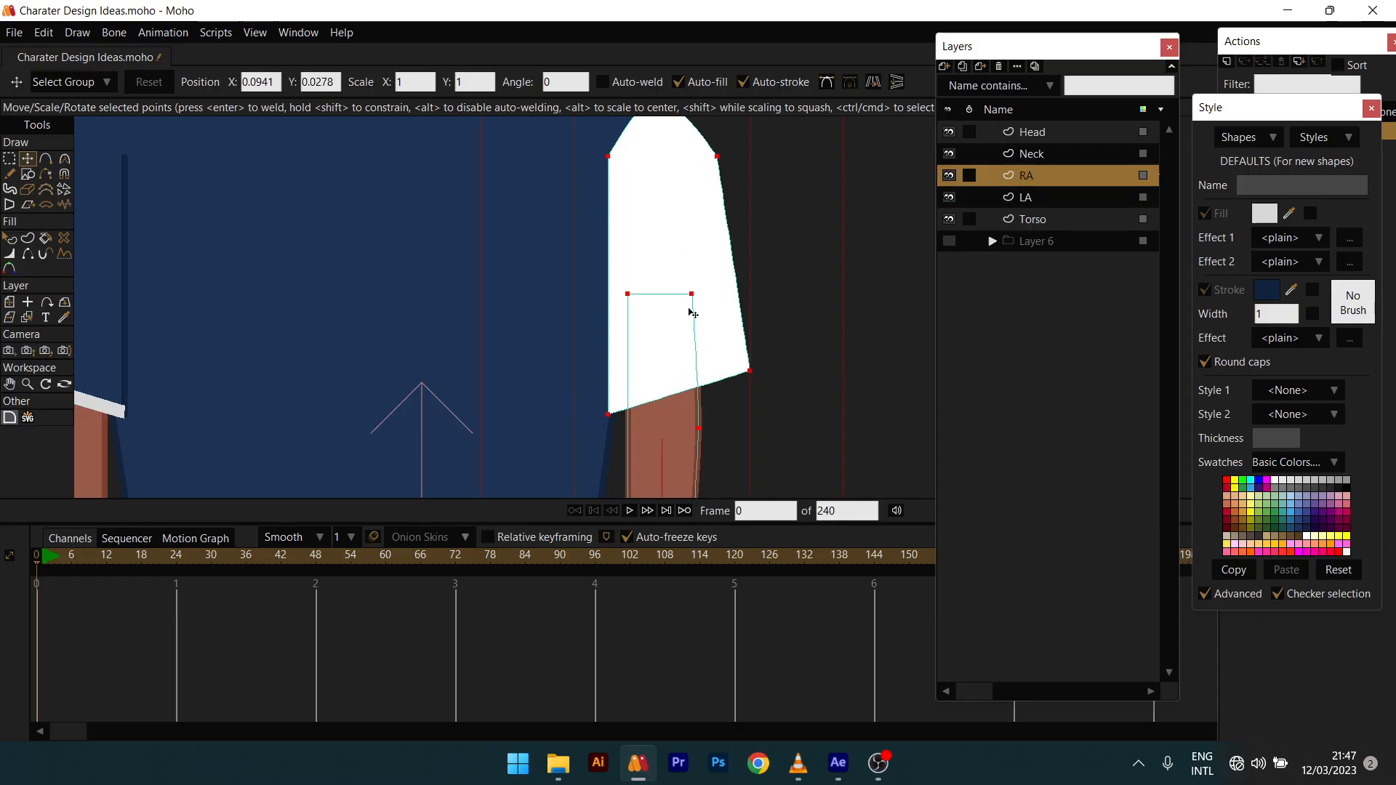
{"action": "key", "text": "ctrl+v"}
{"action": "left_click_drag", "start_coordinate": [730, 367], "coordinate": [781, 356]}
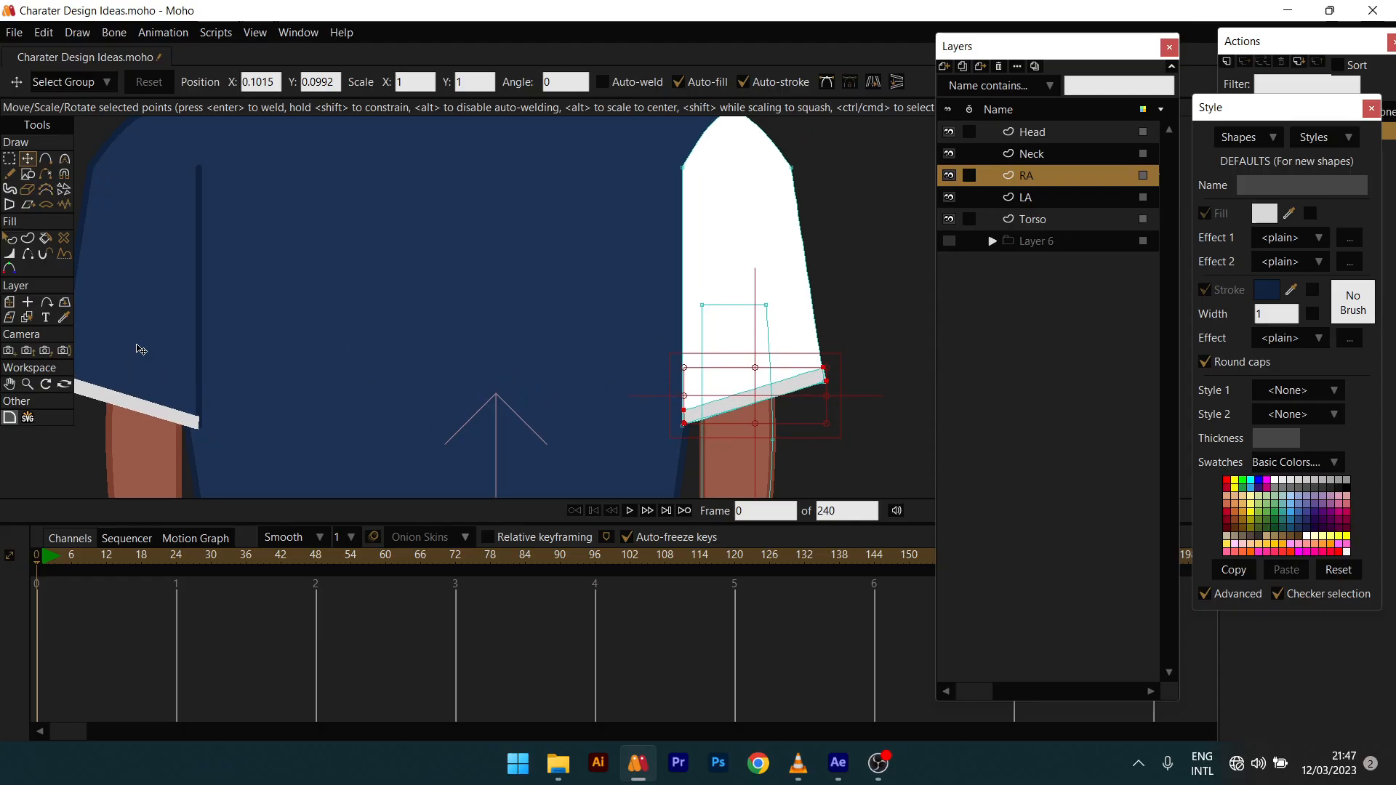
Step: Fill the white RA sleeve with the navy colour sampled from the torso
{"action": "key", "text": "a"}
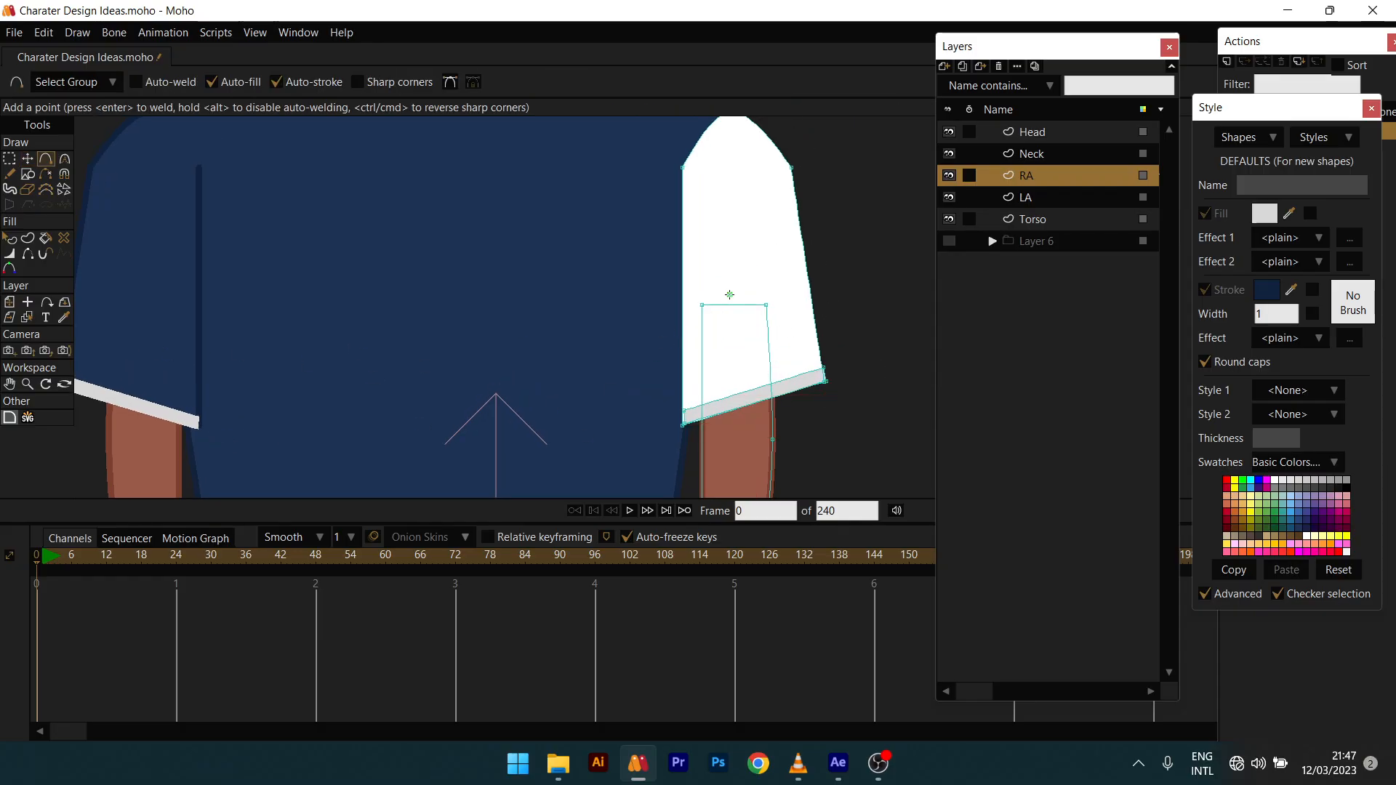
{"action": "key", "text": "q"}
{"action": "left_click", "coordinate": [754, 286]}
{"action": "scroll", "coordinate": [754, 286], "scroll_direction": "down", "scroll_amount": 2}
{"action": "left_click_drag", "start_coordinate": [718, 309], "coordinate": [781, 346]}
{"action": "left_click", "coordinate": [524, 303], "text": "ctrl"}
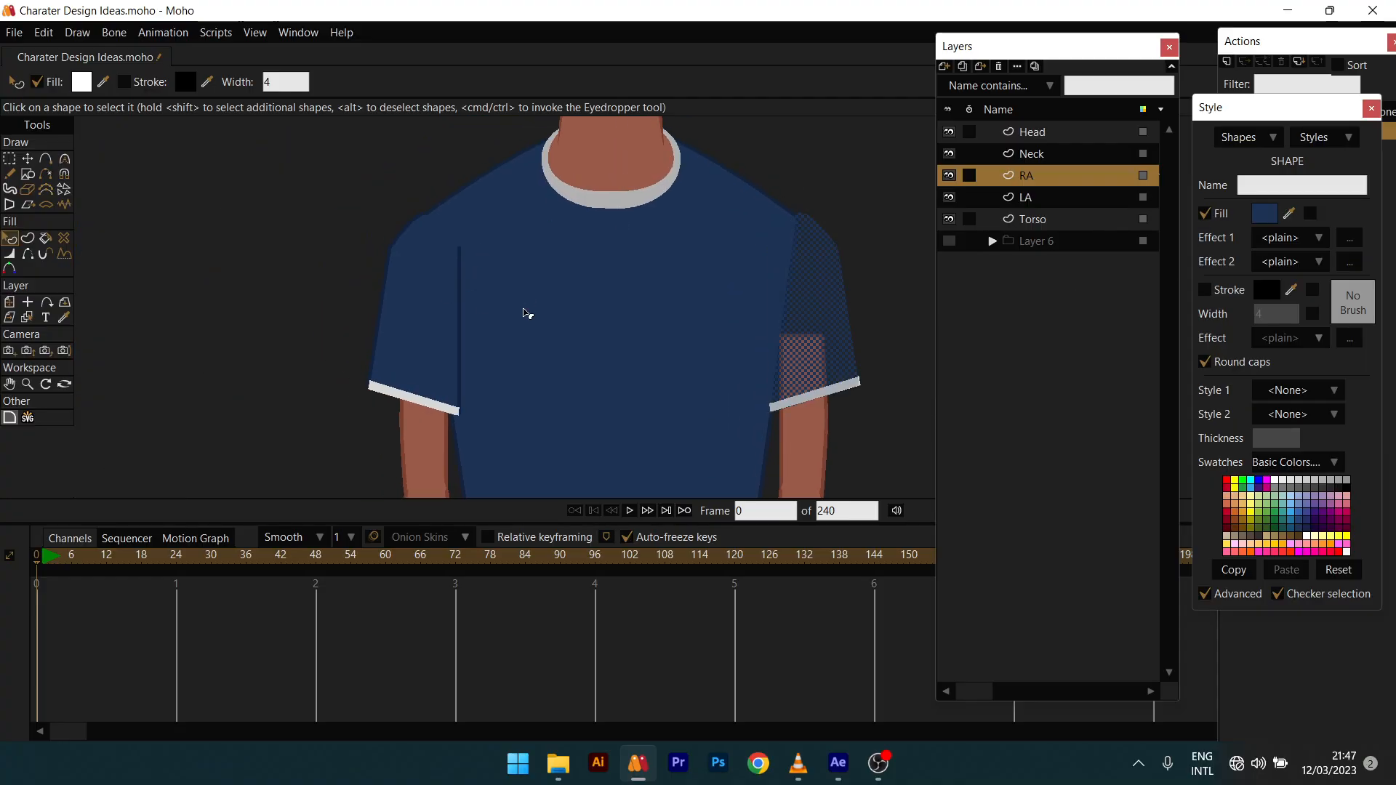
Step: Give the RA sleeve a stroke with width 1
{"action": "left_click", "coordinate": [1205, 290]}
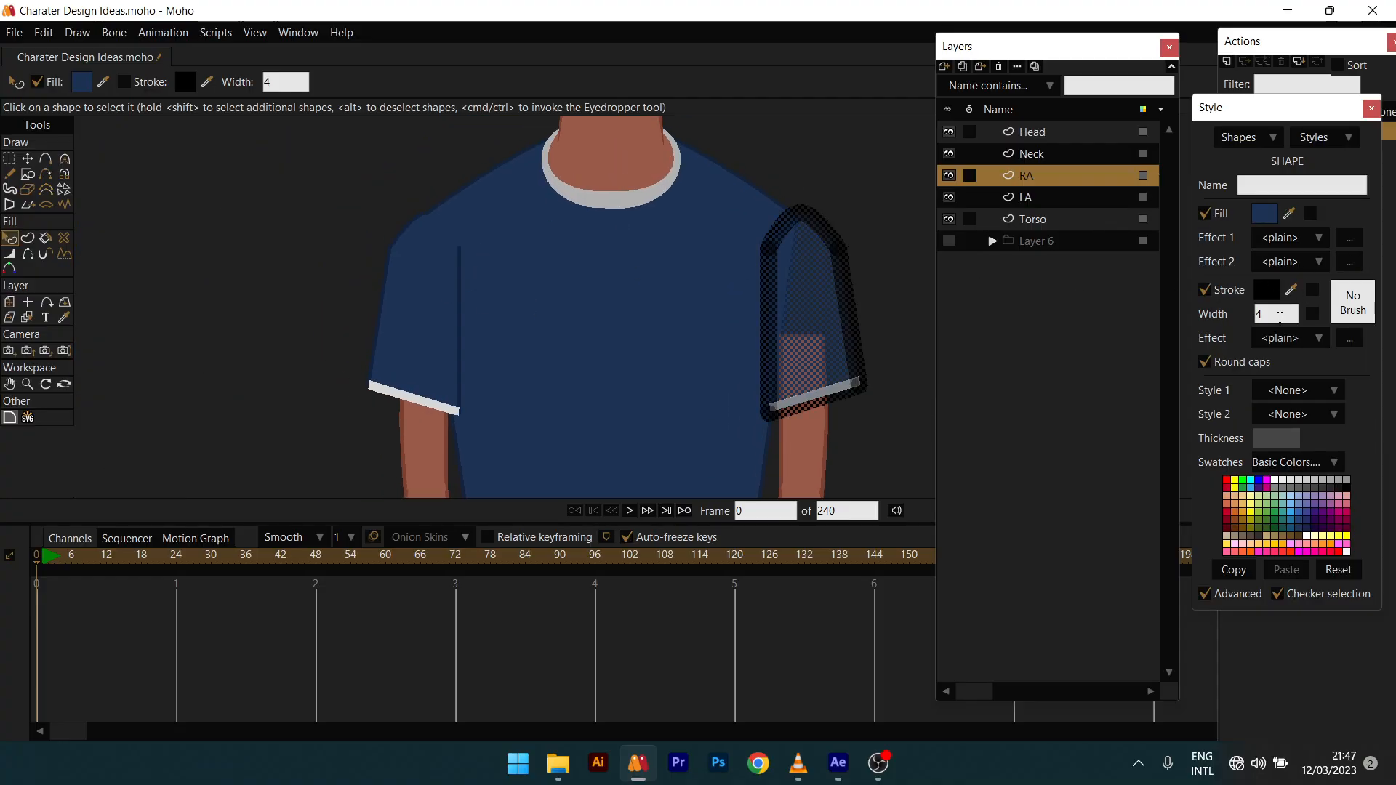
{"action": "double_click", "coordinate": [1280, 318]}
{"action": "type", "text": "1"}
{"action": "key", "text": "Return"}
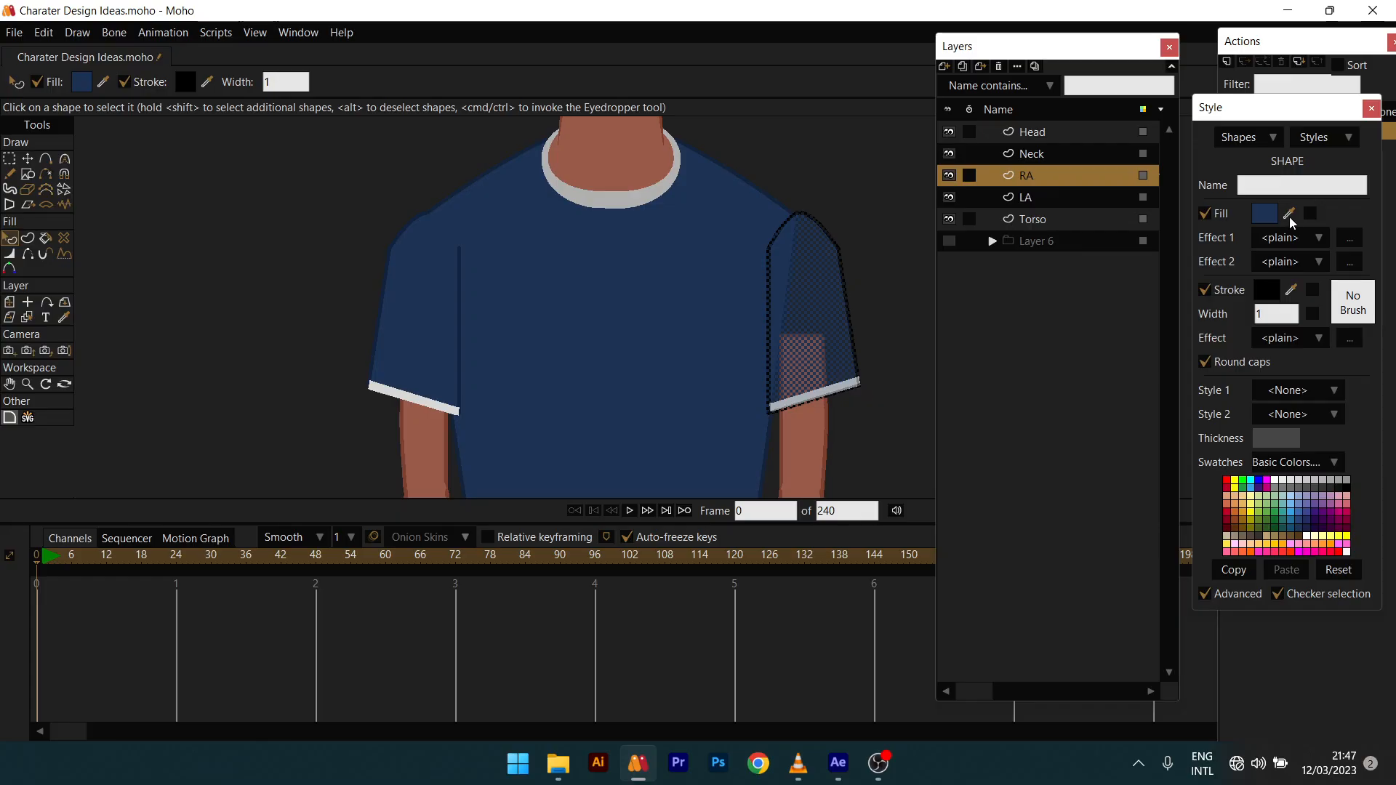
Step: Copy the RA sleeve's fill colour to its stroke and darken the stroke to 172B49
{"action": "left_click", "coordinate": [1293, 291]}
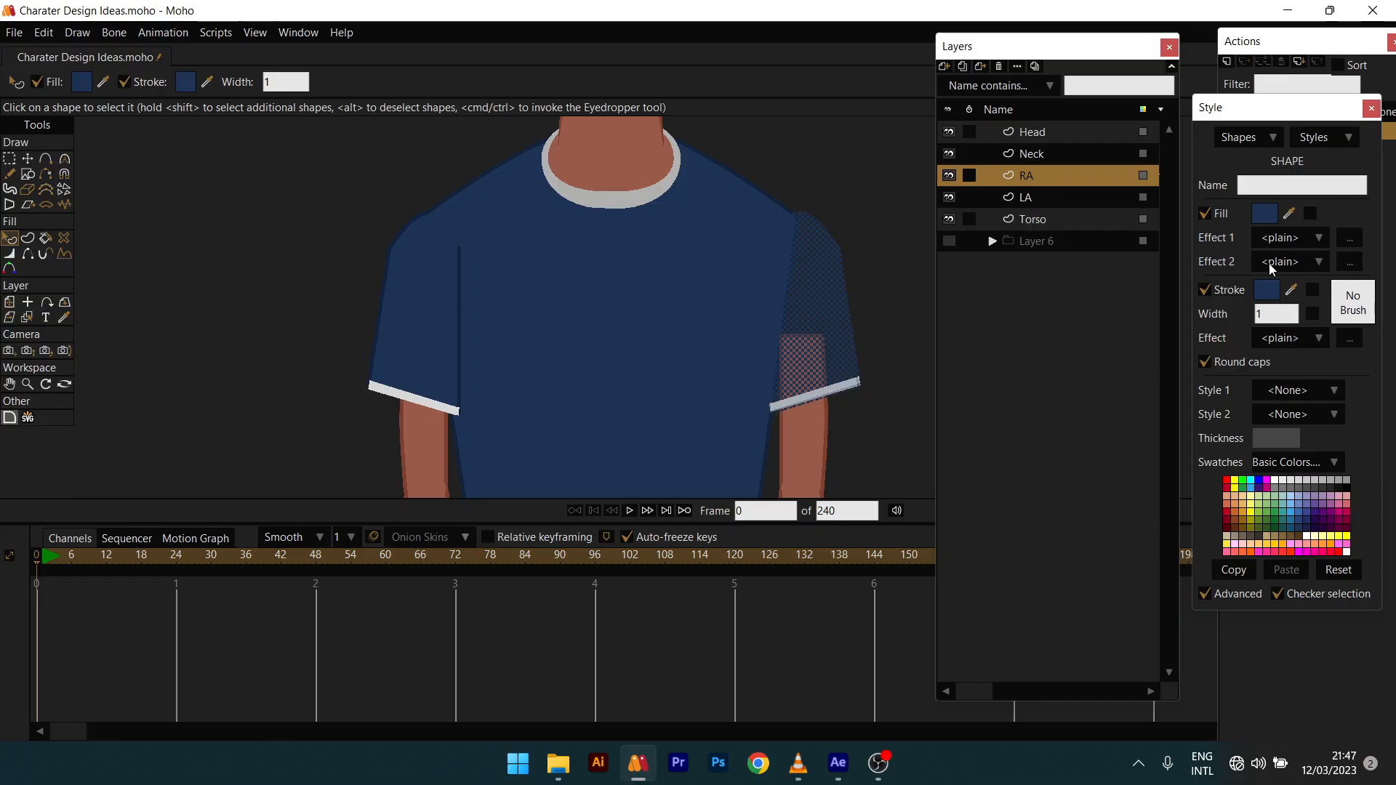
{"action": "left_click", "coordinate": [1267, 291]}
{"action": "type", "text": "172945"}
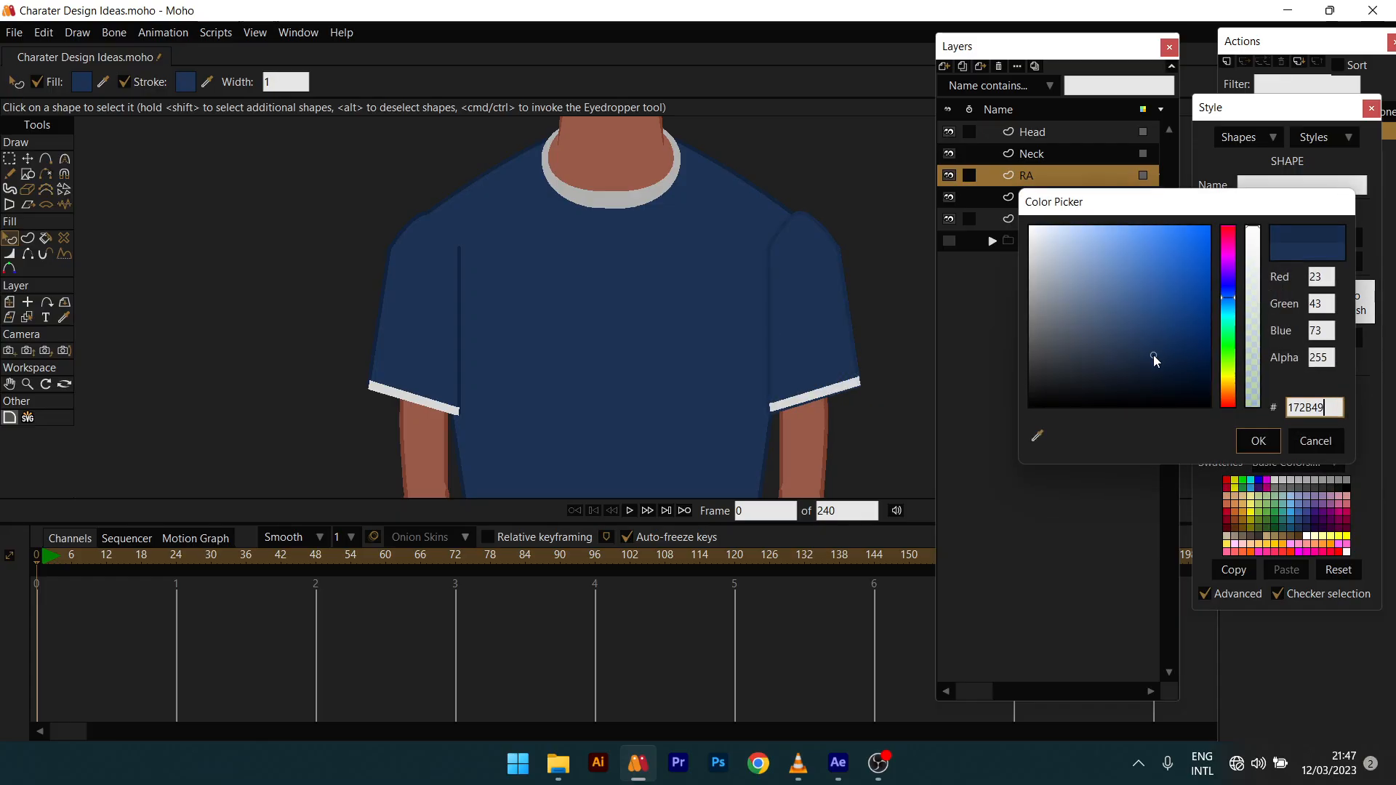
{"action": "left_click", "coordinate": [1267, 435]}
{"action": "left_click_drag", "start_coordinate": [733, 240], "coordinate": [707, 323]}
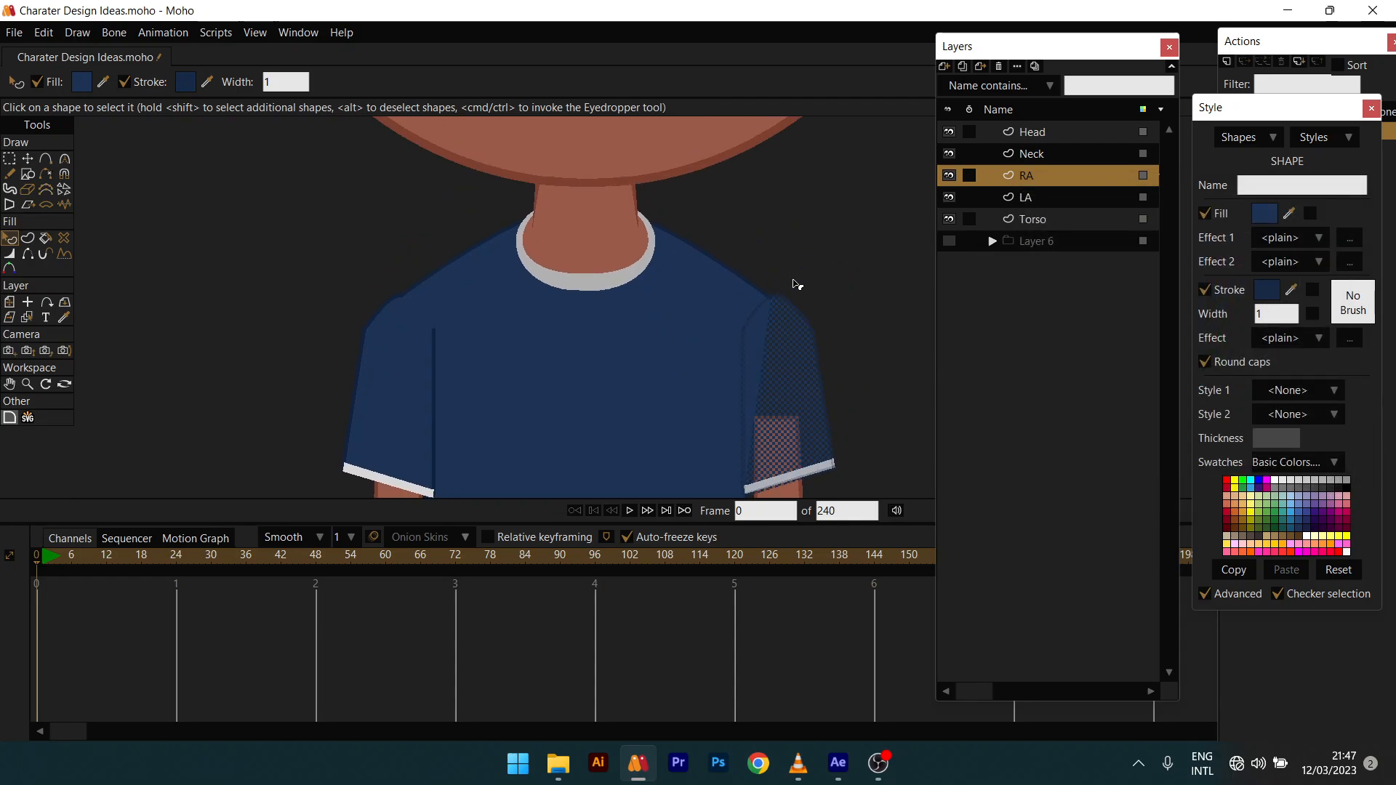
{"action": "left_click_drag", "start_coordinate": [794, 281], "coordinate": [814, 205]}
{"action": "scroll", "coordinate": [827, 240], "scroll_direction": "up", "scroll_amount": 2}
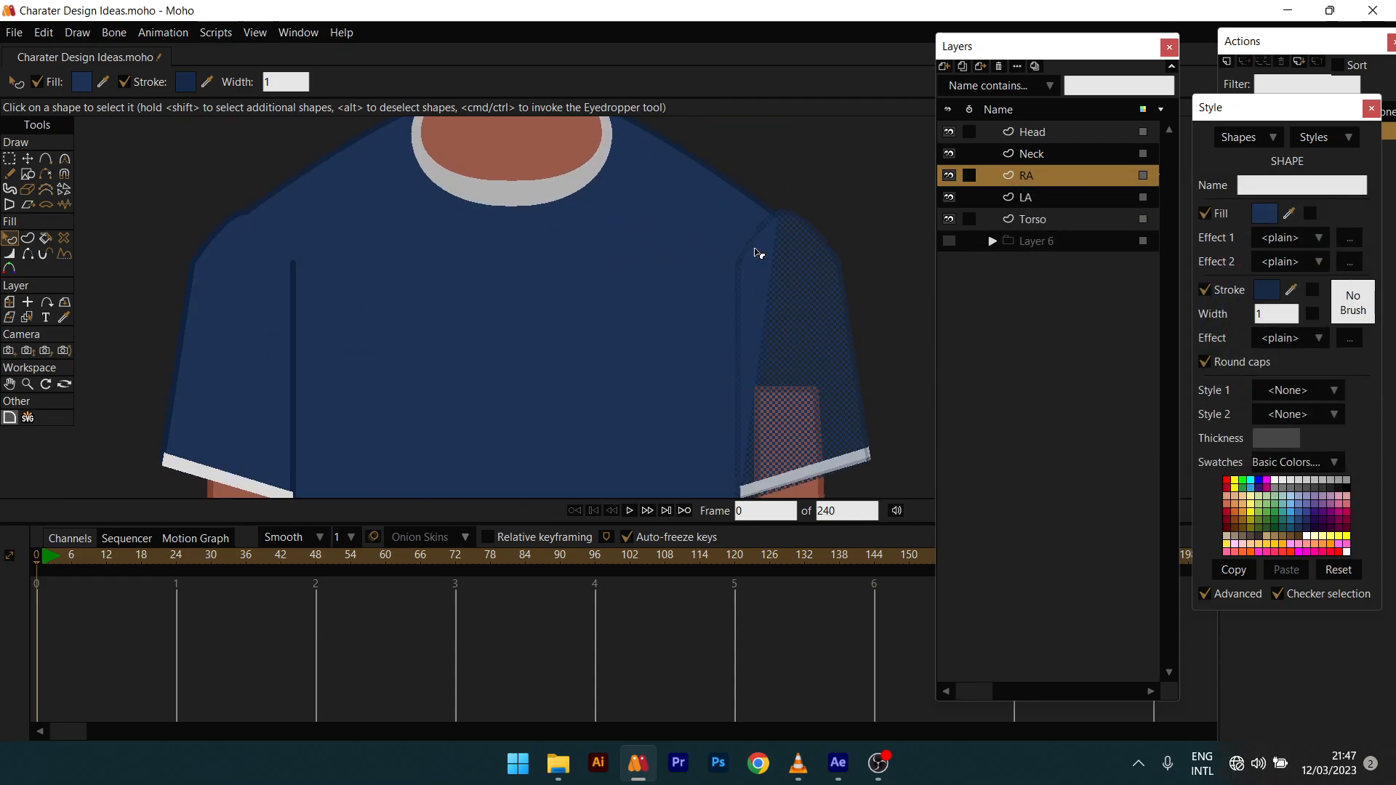
Step: Hide the stroke edge along the inner shoulder curve of the RA sleeve where it overlaps the torso
{"action": "left_click", "coordinate": [27, 253]}
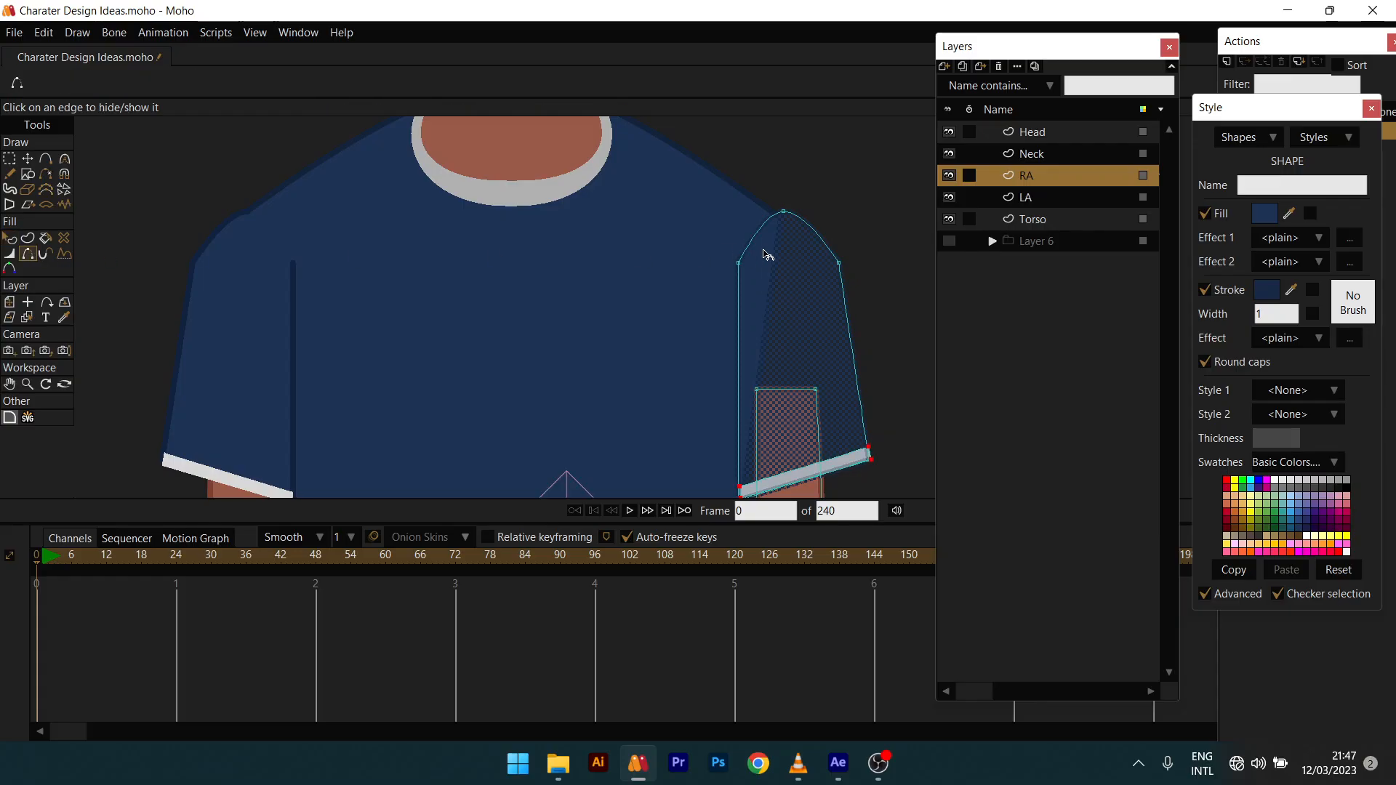
{"action": "left_click_drag", "start_coordinate": [774, 248], "coordinate": [760, 278]}
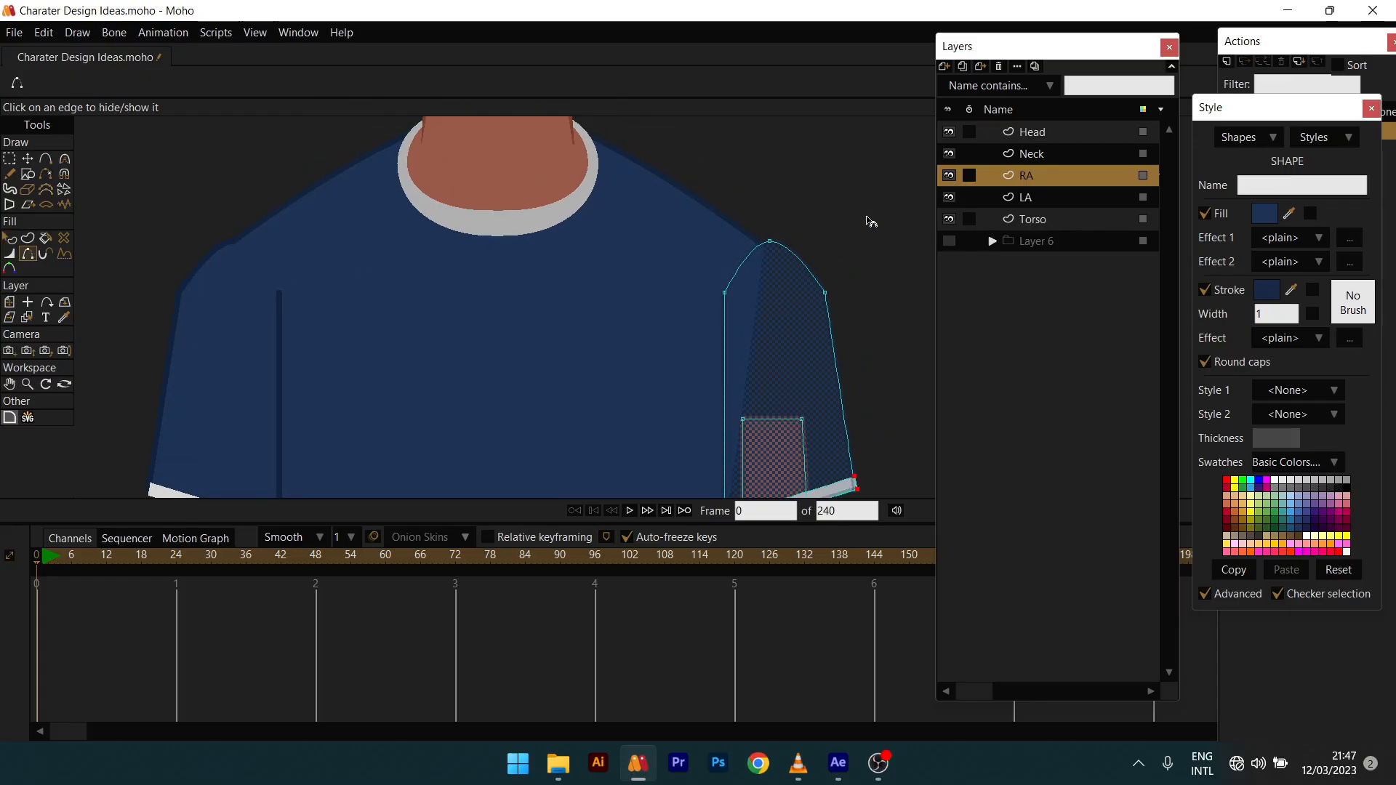
{"action": "key", "text": "q"}
{"action": "scroll", "coordinate": [802, 280], "scroll_direction": "down", "scroll_amount": 3}
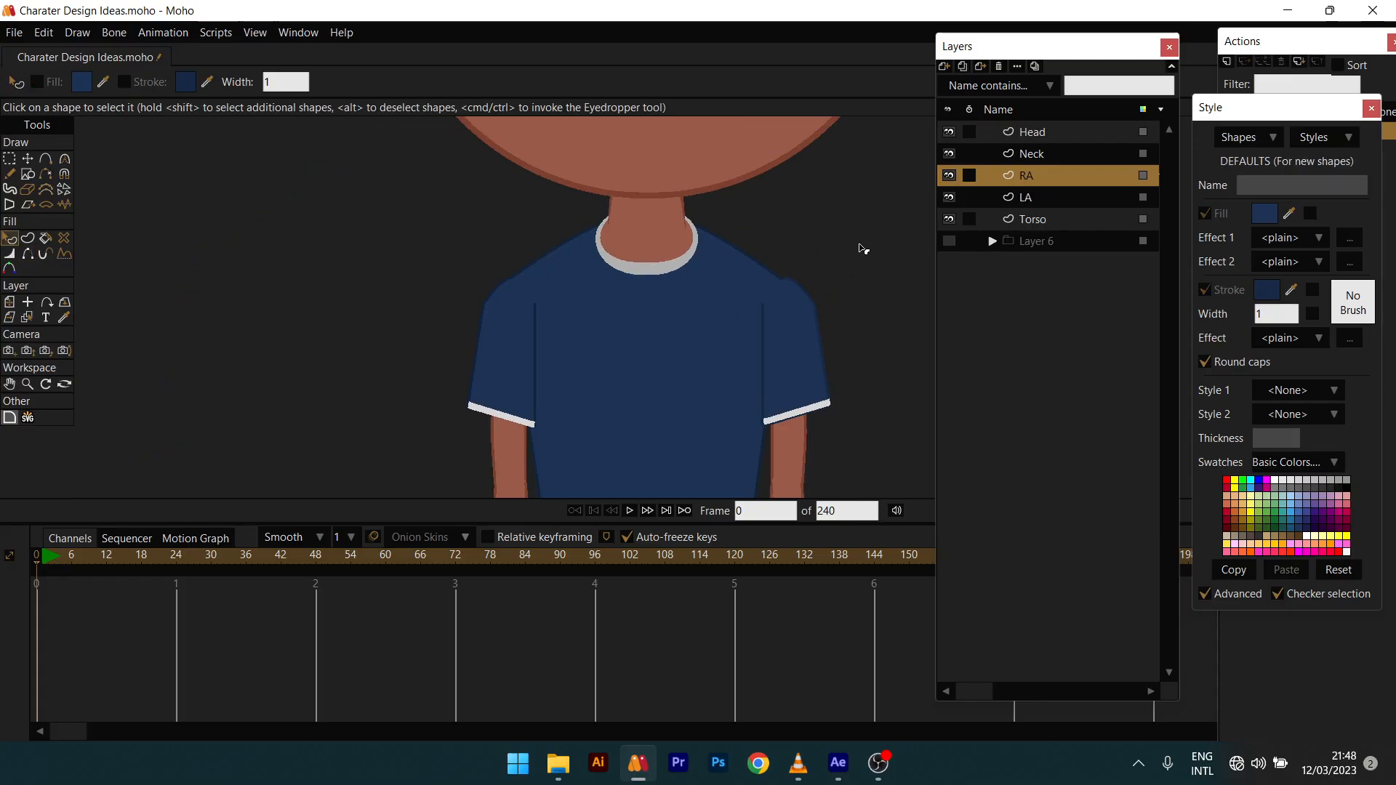
{"action": "scroll", "coordinate": [773, 281], "scroll_direction": "down", "scroll_amount": 3}
{"action": "scroll", "coordinate": [778, 281], "scroll_direction": "up", "scroll_amount": 3}
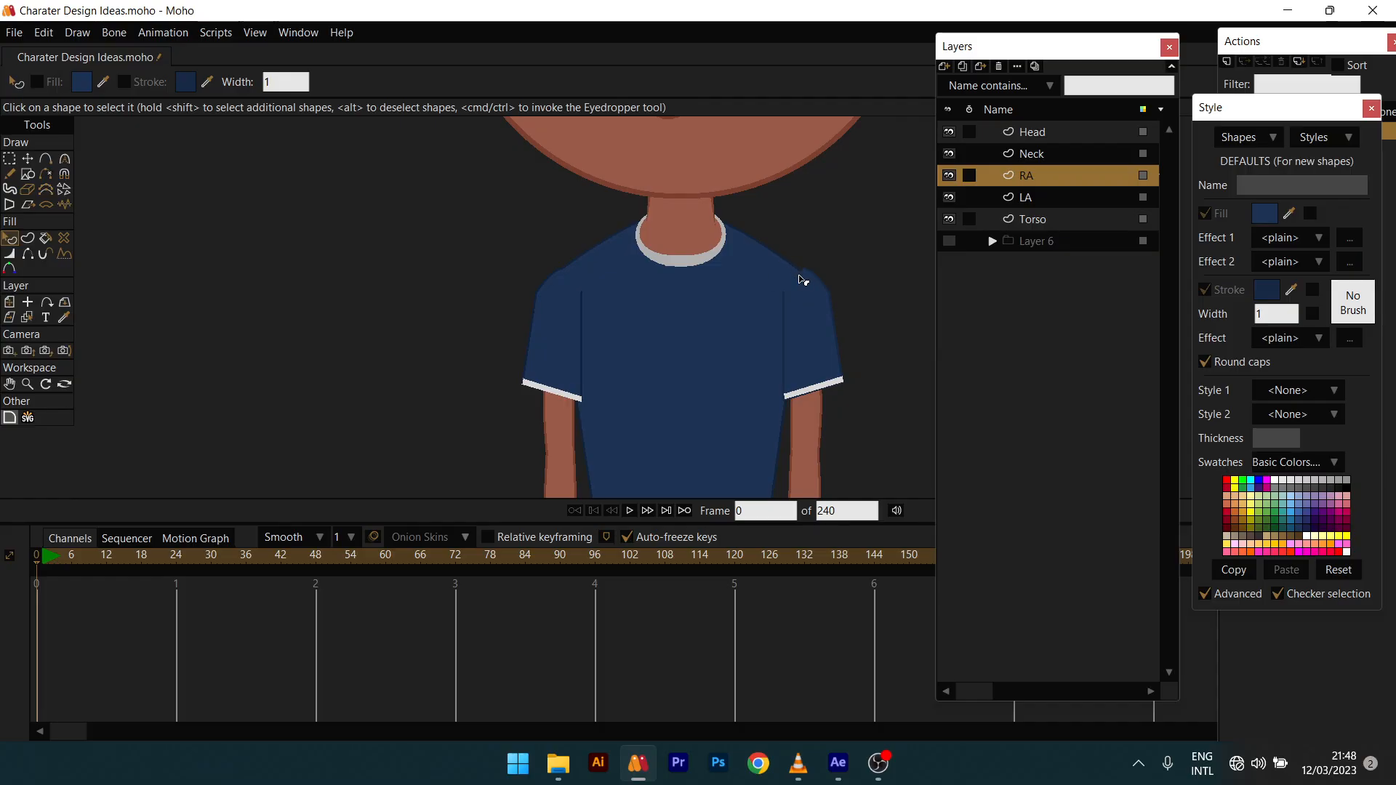
{"action": "scroll", "coordinate": [771, 278], "scroll_direction": "up", "scroll_amount": 3}
Step: Move the Torso layer's shoulder point beside the RA sleeve slightly up and outward to meet the sleeve's top
{"action": "right_click", "coordinate": [715, 294], "text": "alt"}
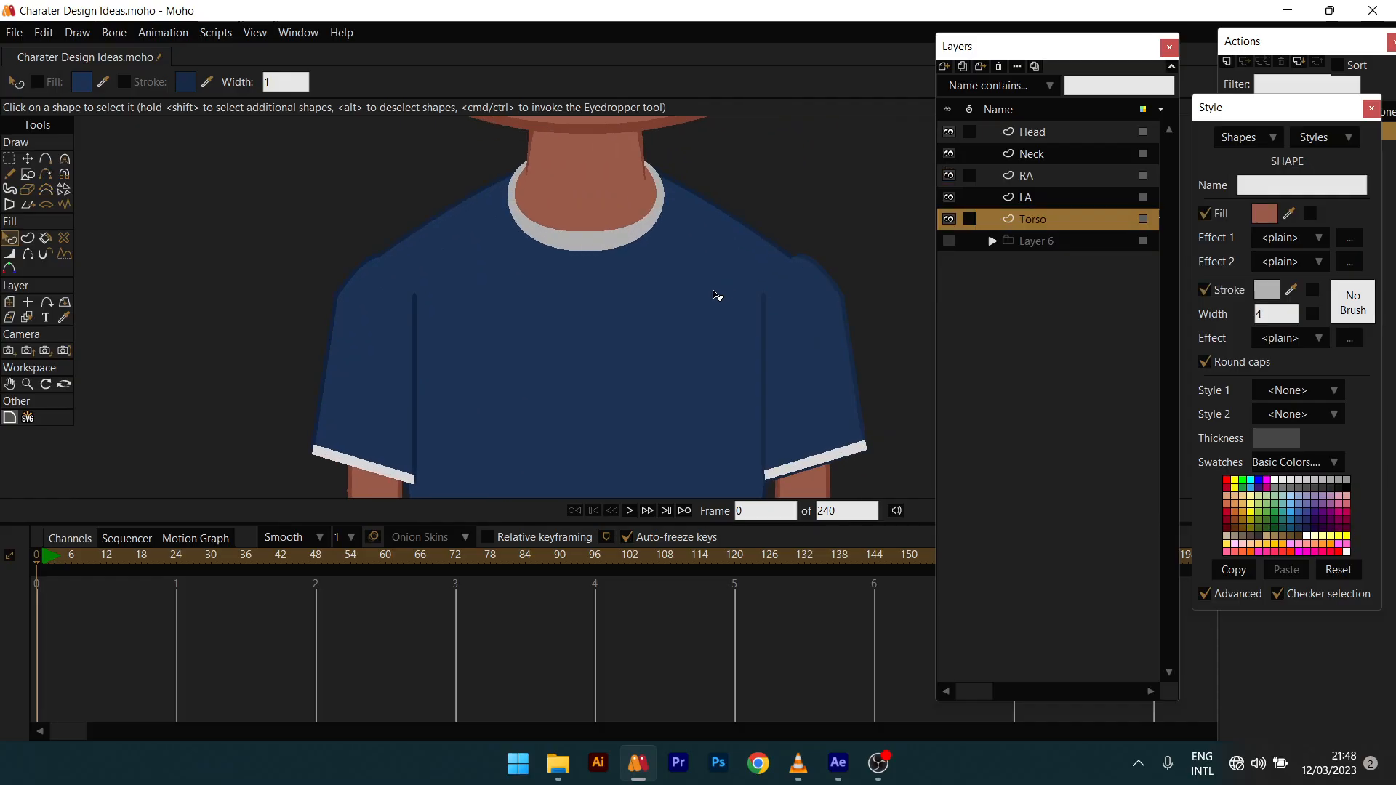
{"action": "key", "text": "t"}
{"action": "left_click_drag", "start_coordinate": [796, 261], "coordinate": [800, 256]}
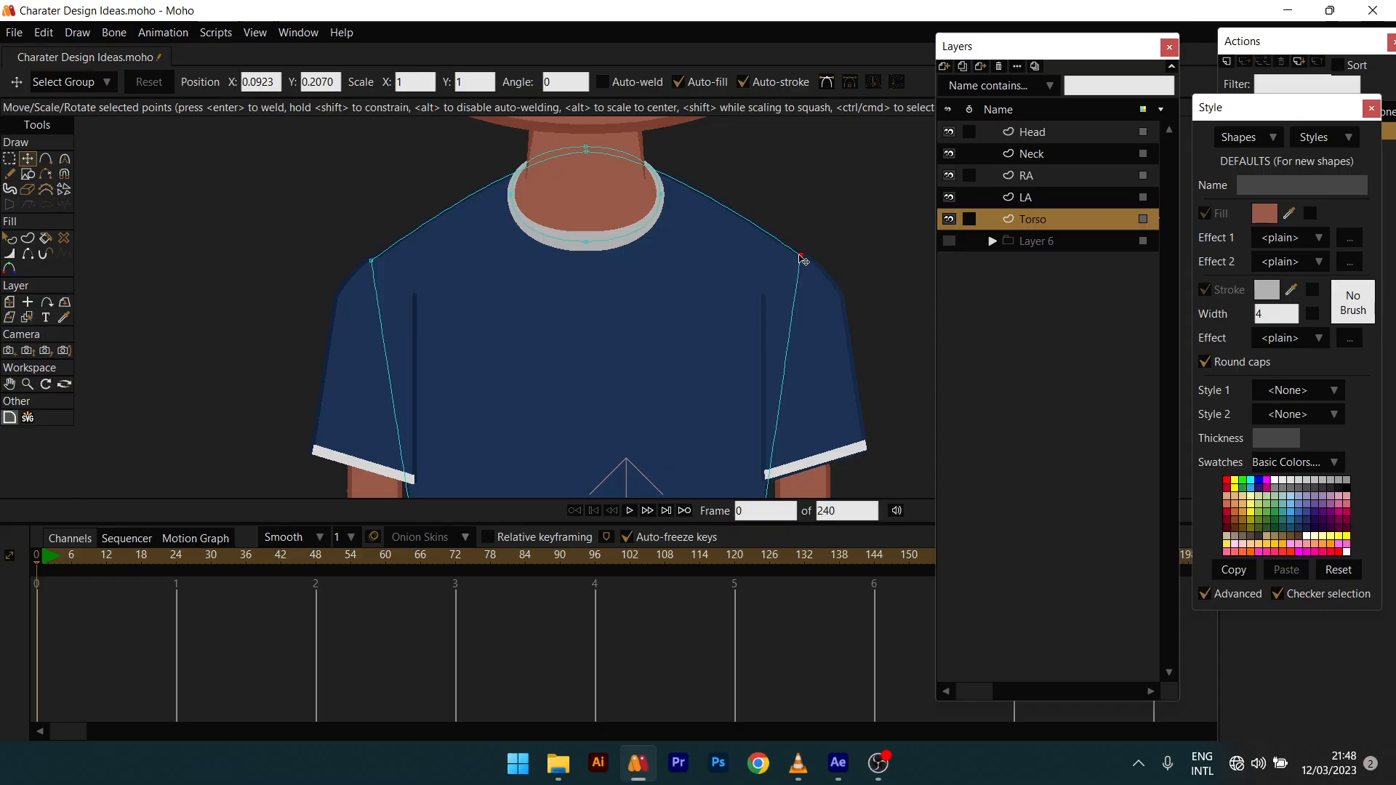
{"action": "key", "text": "q"}
{"action": "scroll", "coordinate": [805, 218], "scroll_direction": "down", "scroll_amount": 8}
{"action": "scroll", "coordinate": [795, 297], "scroll_direction": "up", "scroll_amount": 4}
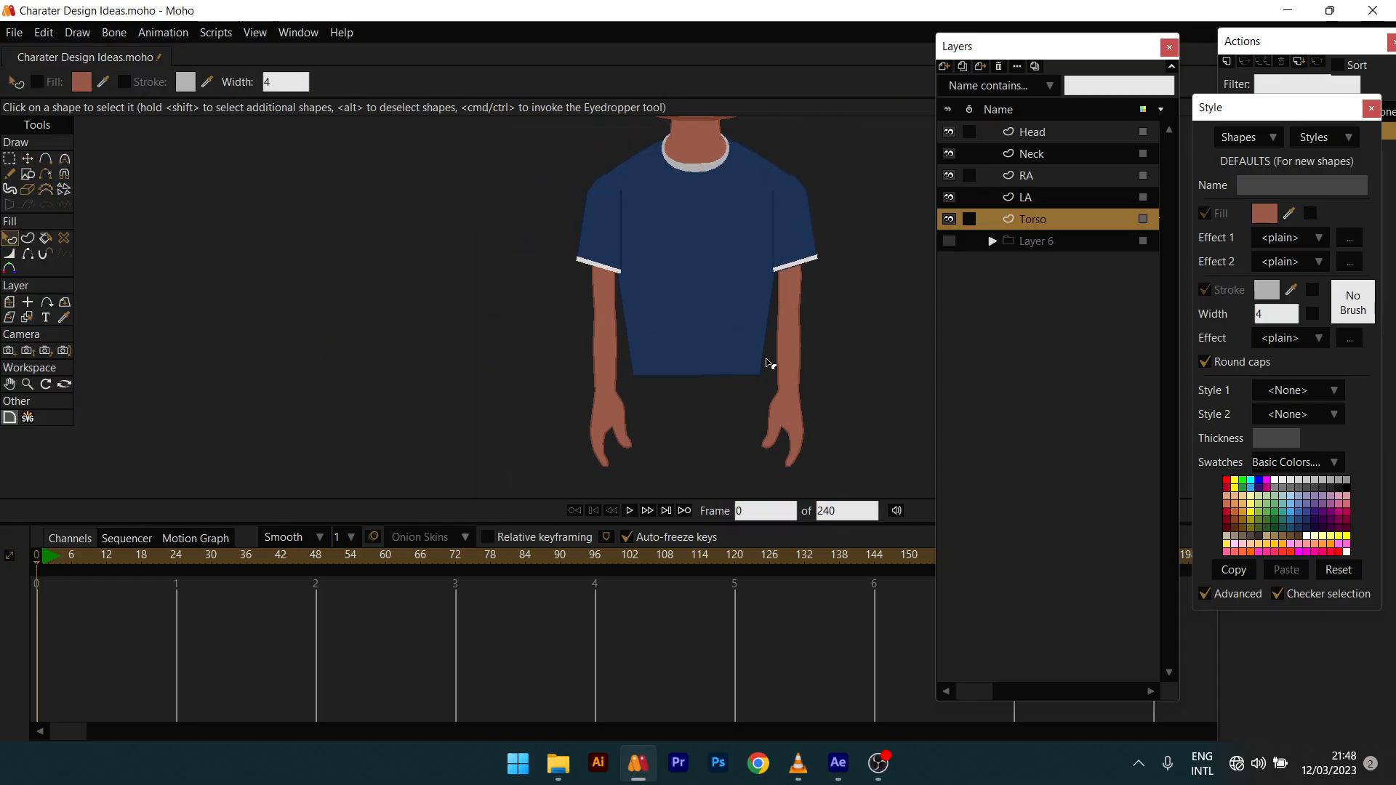
Step: Move both lower corner points of the torso inward so the shirt tapers to a narrower hem
{"action": "scroll", "coordinate": [686, 378], "scroll_direction": "up", "scroll_amount": 3}
{"action": "key", "text": "r"}
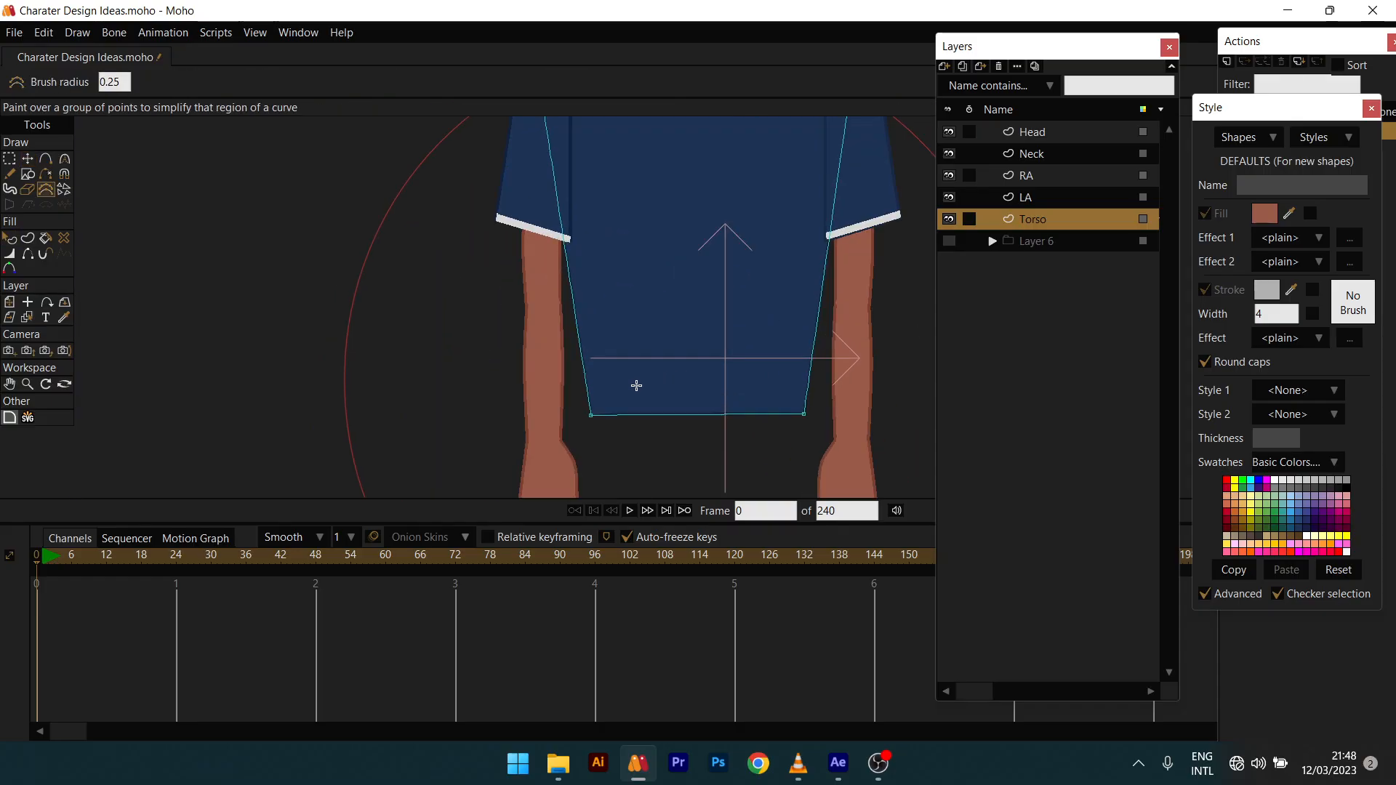
{"action": "key", "text": "t"}
{"action": "left_click", "coordinate": [591, 416]}
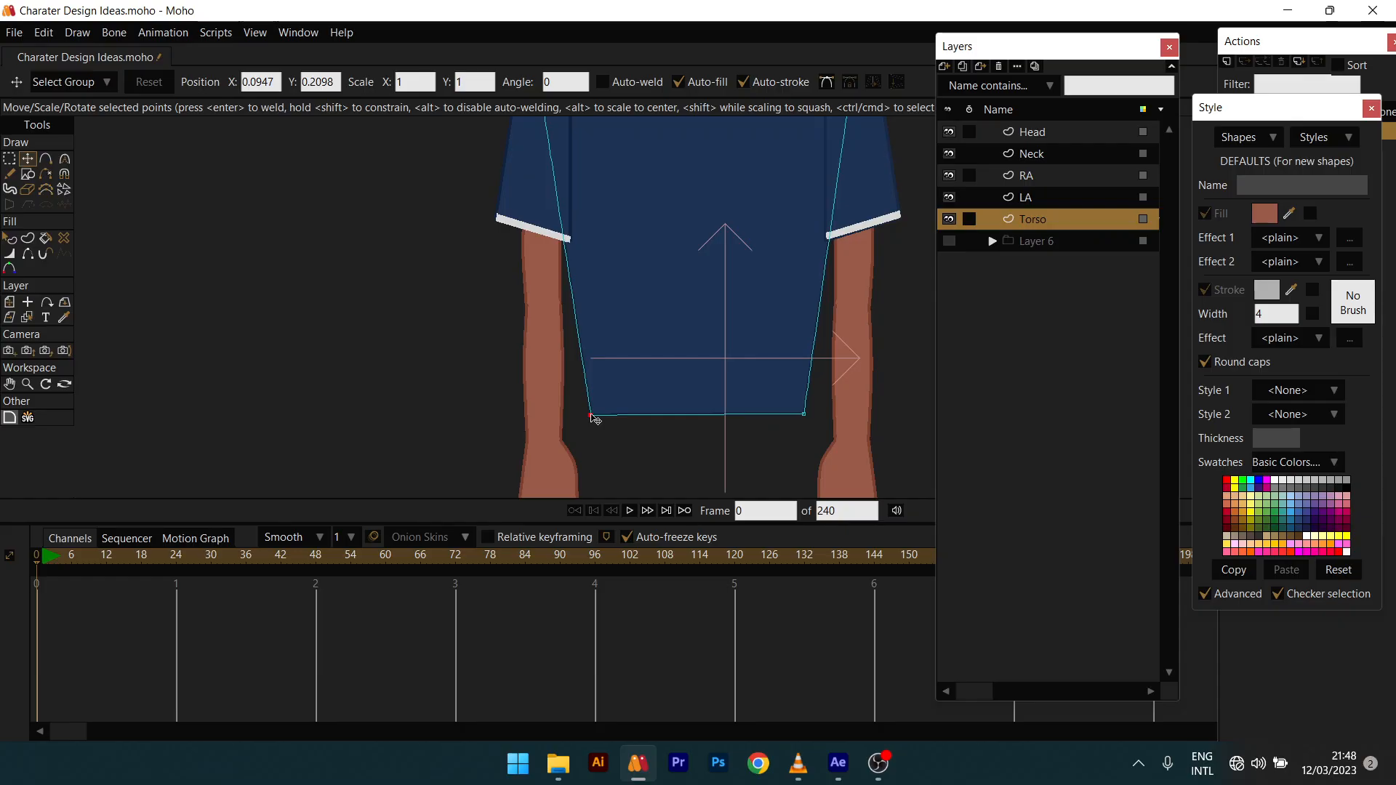
{"action": "left_click_drag", "start_coordinate": [592, 417], "coordinate": [620, 420]}
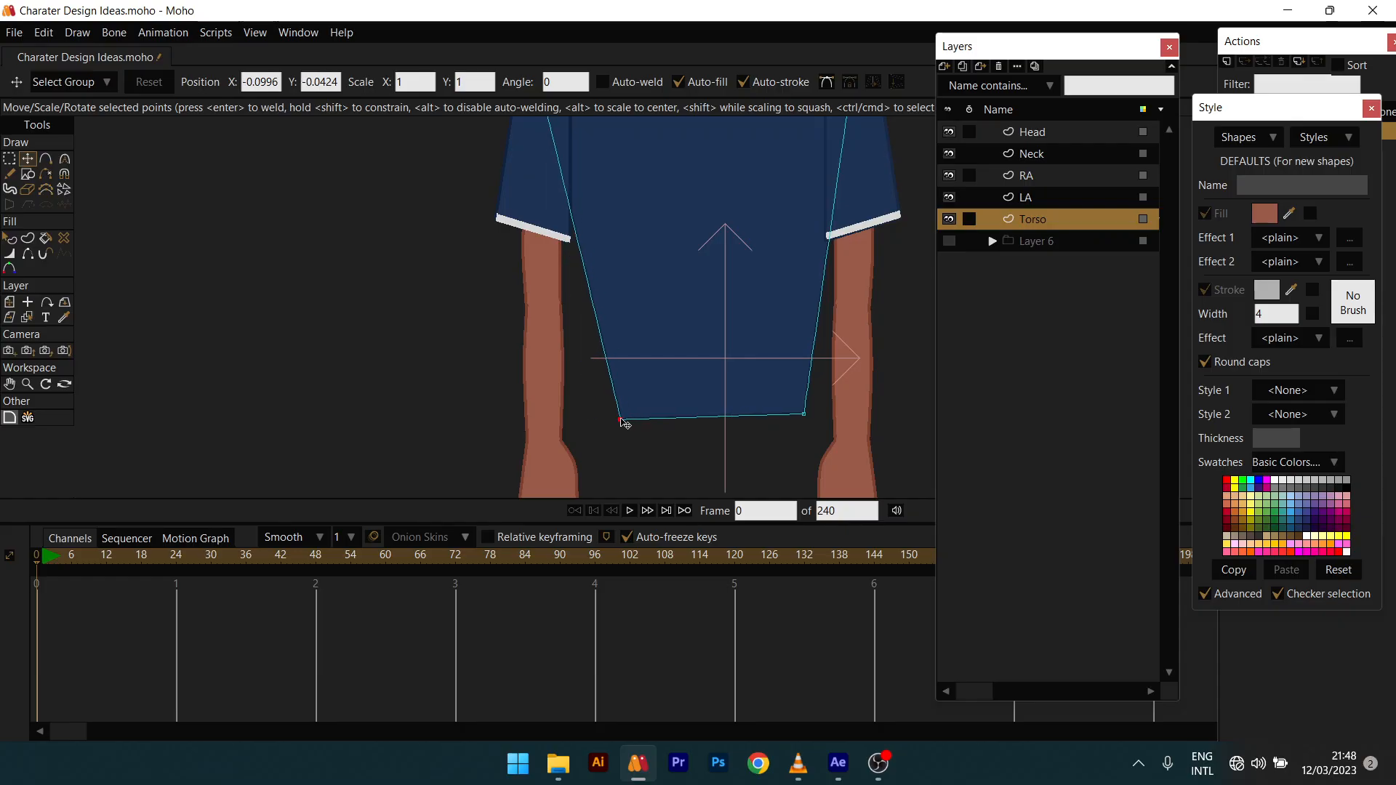
{"action": "left_click_drag", "start_coordinate": [798, 412], "coordinate": [776, 417]}
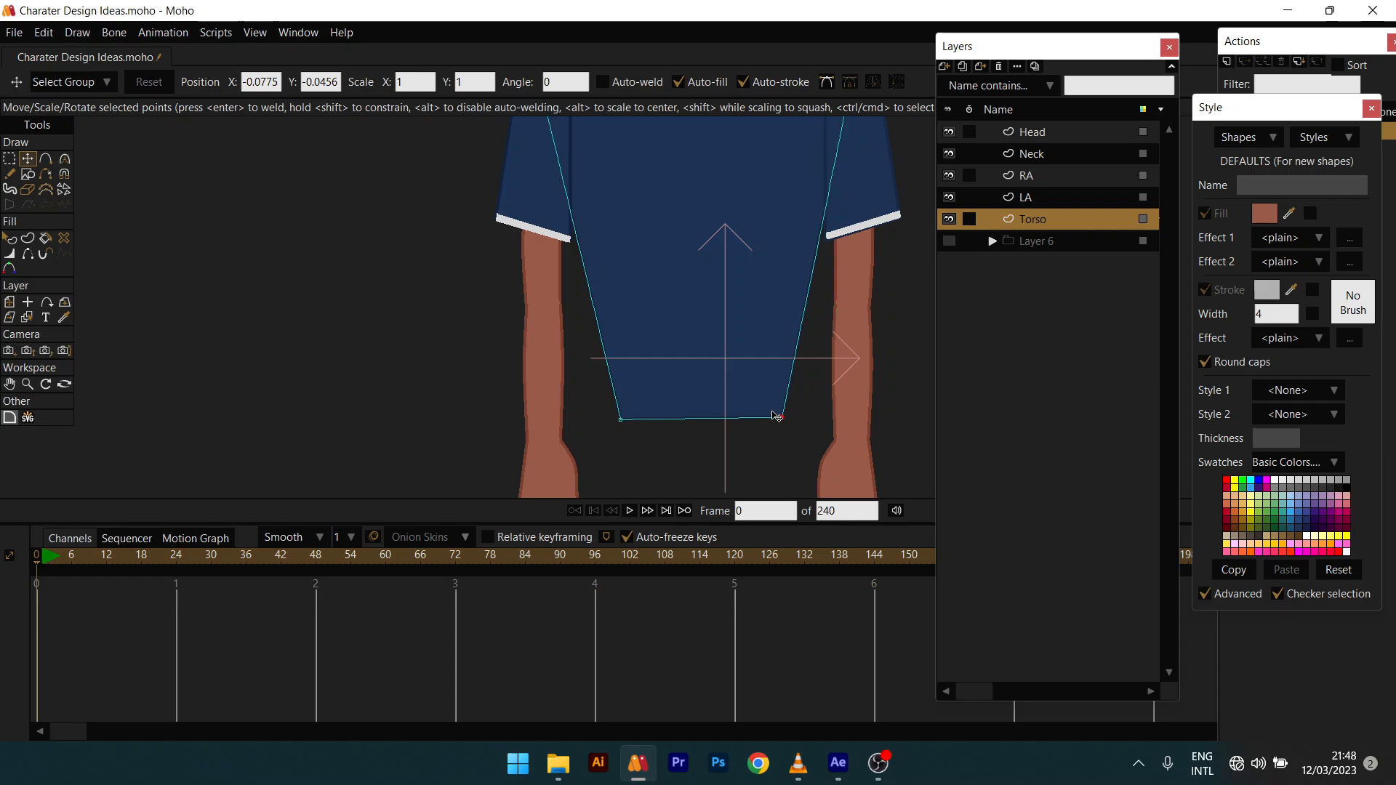
{"action": "key", "text": "q"}
{"action": "scroll", "coordinate": [776, 417], "scroll_direction": "down", "scroll_amount": 5}
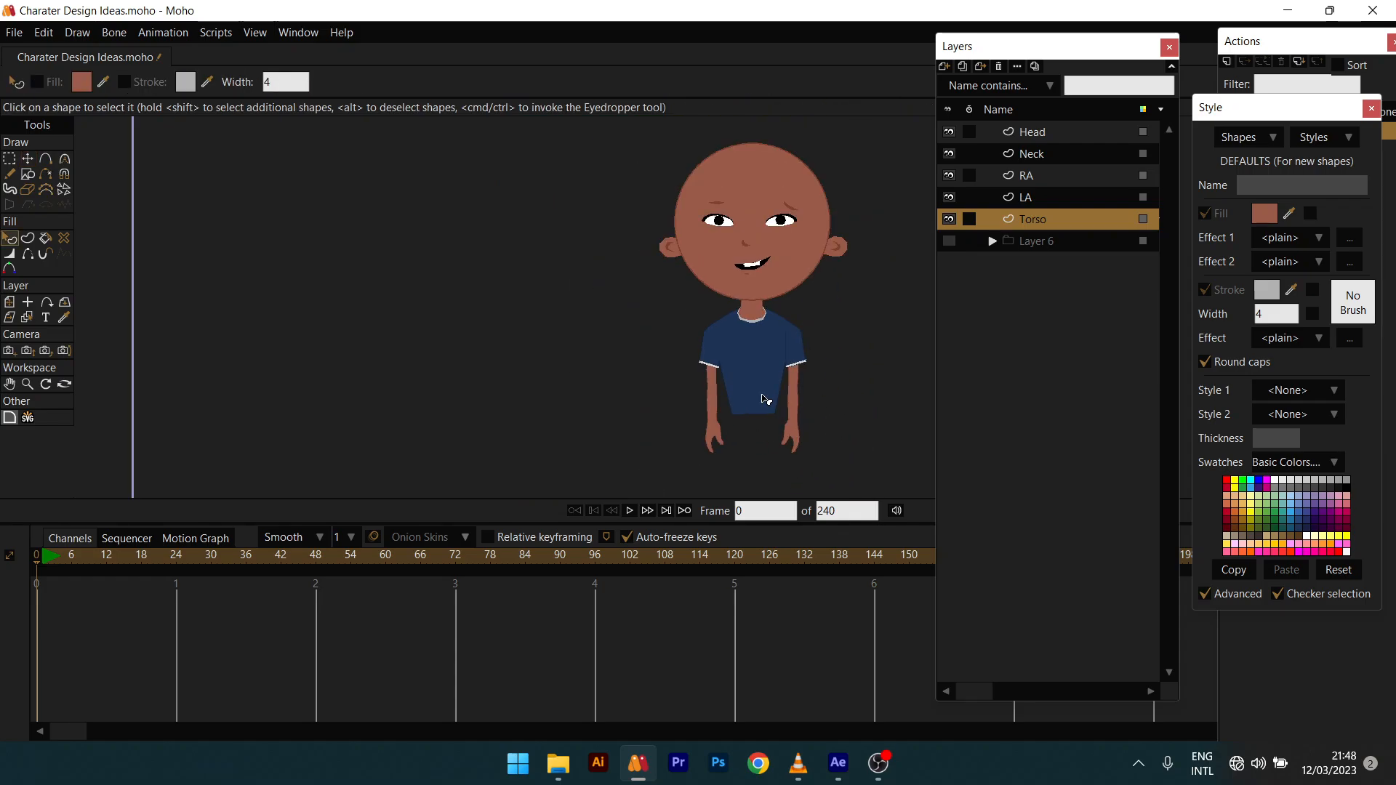
Step: Examine the tapered shirt in proportion to the character's head and arms
{"action": "scroll", "coordinate": [764, 400], "scroll_direction": "up", "scroll_amount": 4}
{"action": "scroll", "coordinate": [764, 399], "scroll_direction": "down", "scroll_amount": 3}
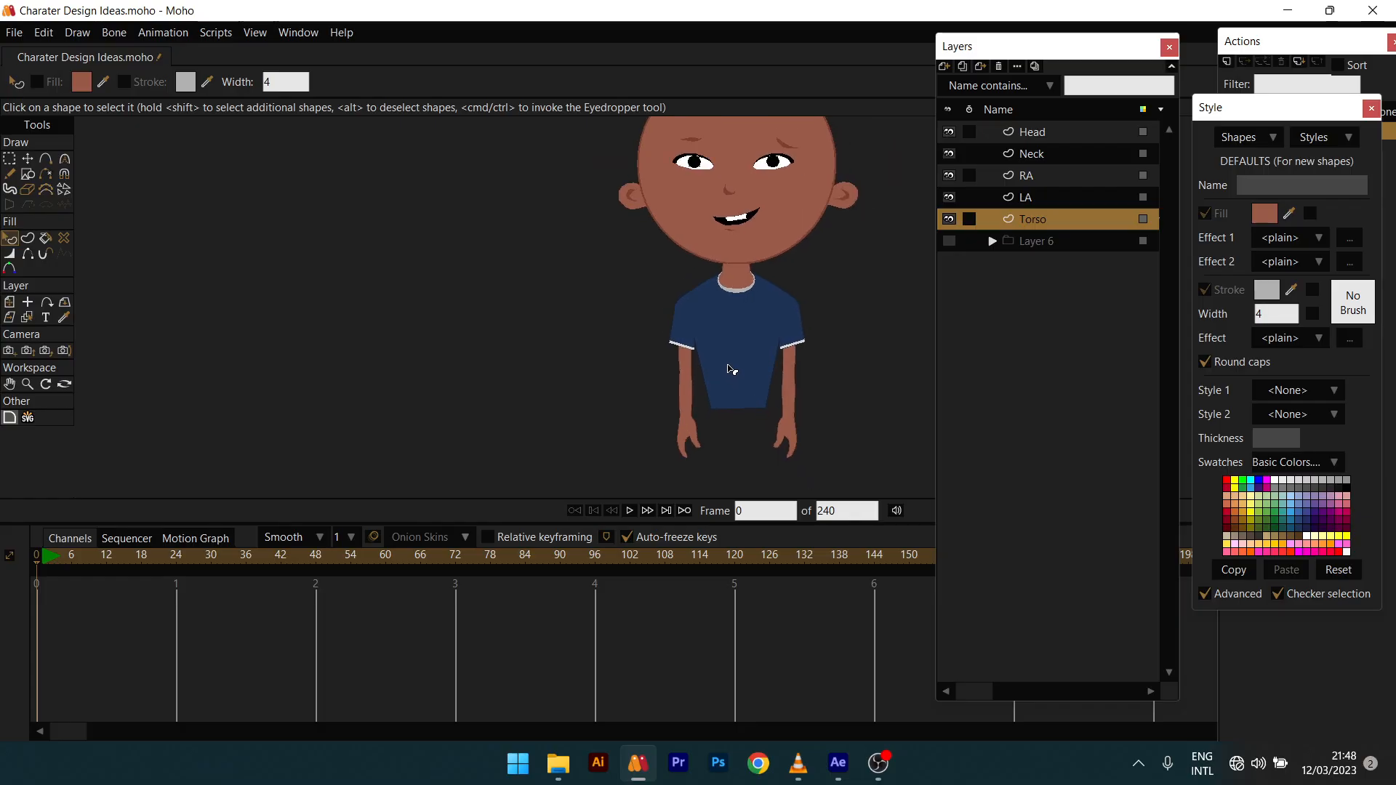
{"action": "scroll", "coordinate": [649, 344], "scroll_direction": "up", "scroll_amount": 3}
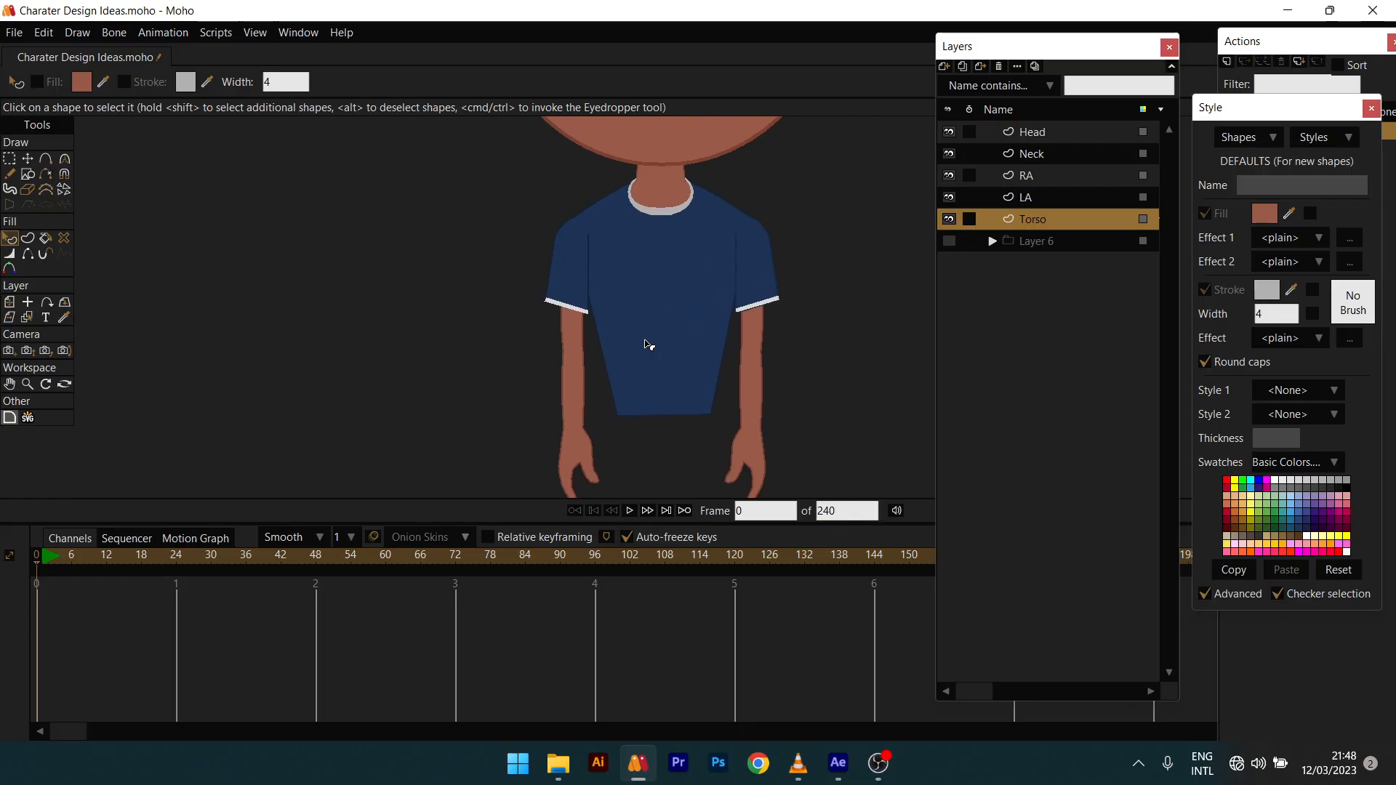
{"action": "scroll", "coordinate": [649, 344], "scroll_direction": "down", "scroll_amount": 3}
{"action": "scroll", "coordinate": [664, 427], "scroll_direction": "up", "scroll_amount": 2}
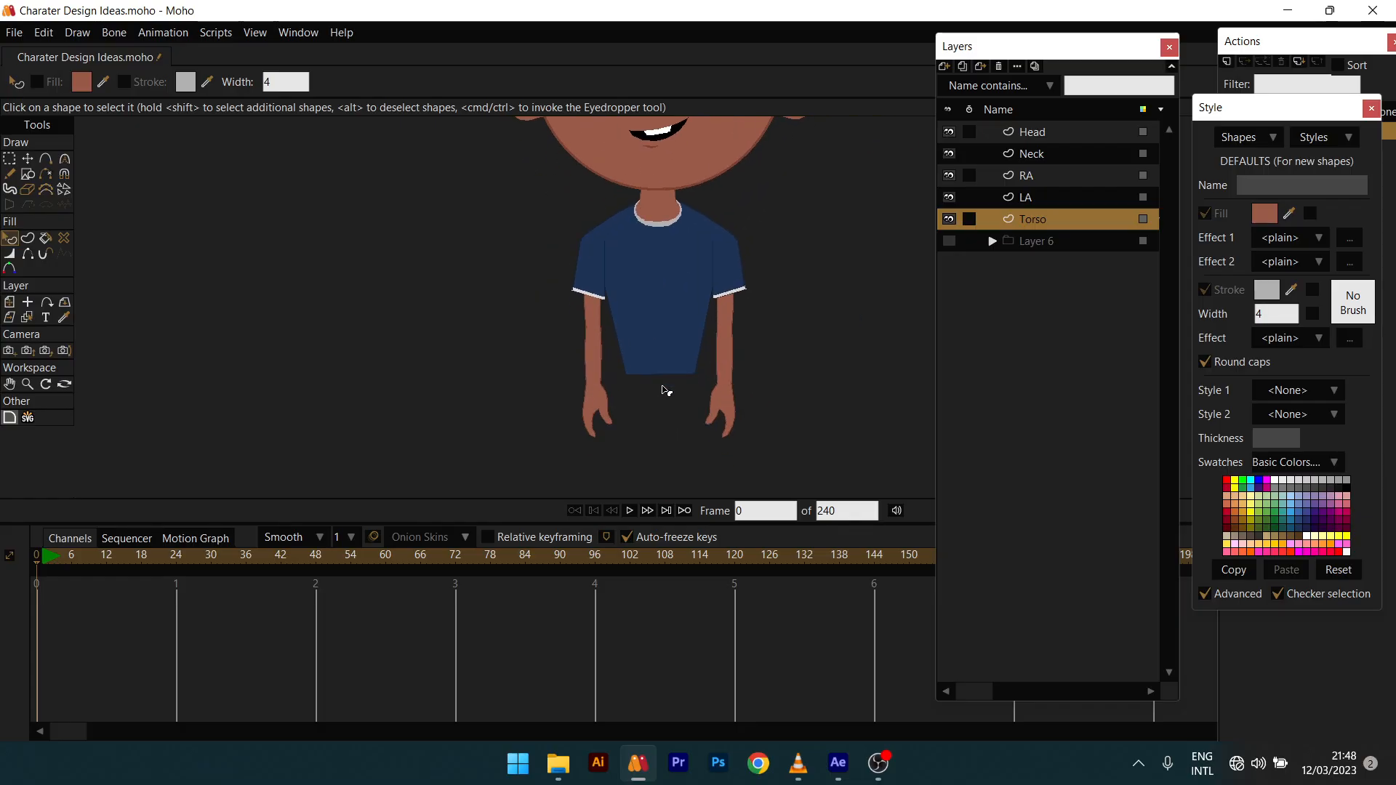
{"action": "scroll", "coordinate": [658, 393], "scroll_direction": "down", "scroll_amount": 2}
{"action": "scroll", "coordinate": [653, 398], "scroll_direction": "up", "scroll_amount": 3}
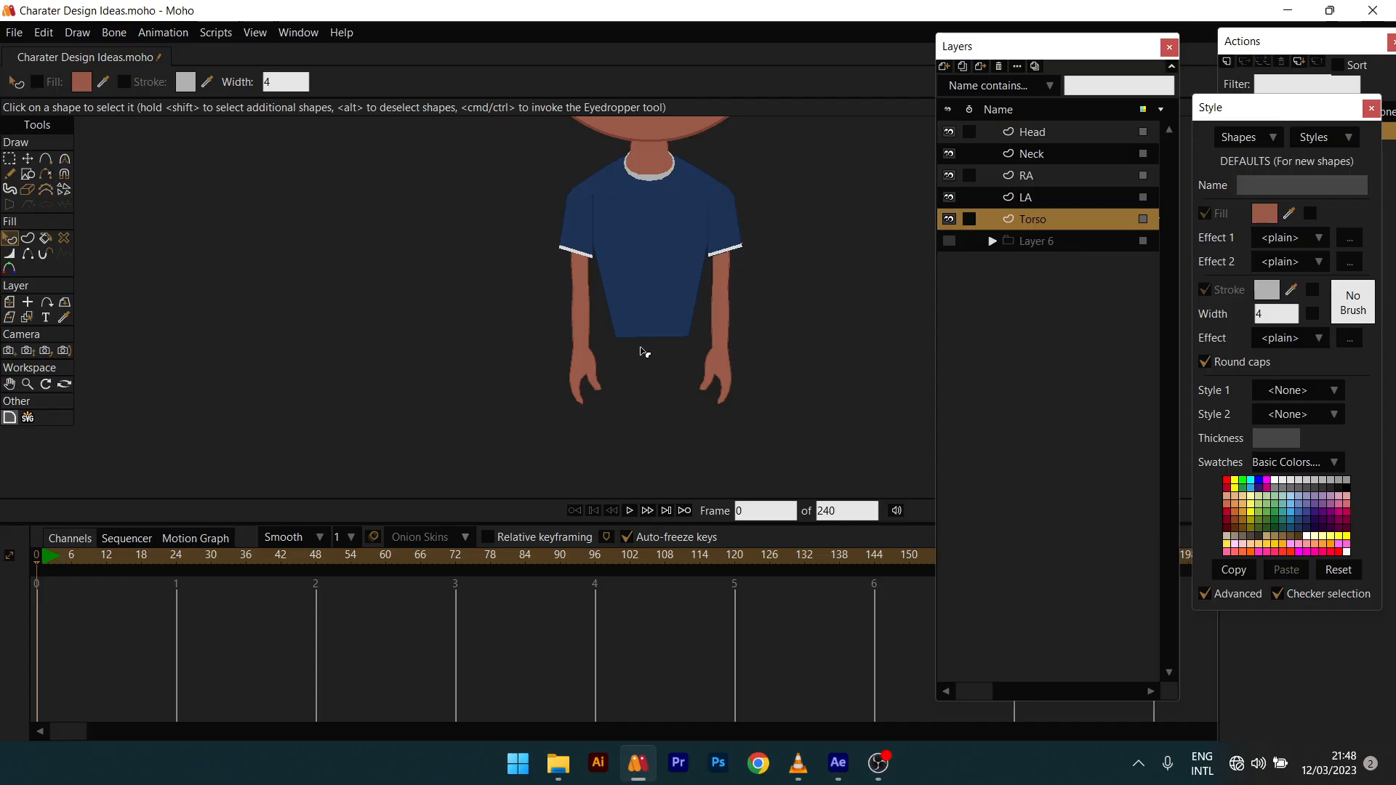
{"action": "scroll", "coordinate": [649, 378], "scroll_direction": "down", "scroll_amount": 3}
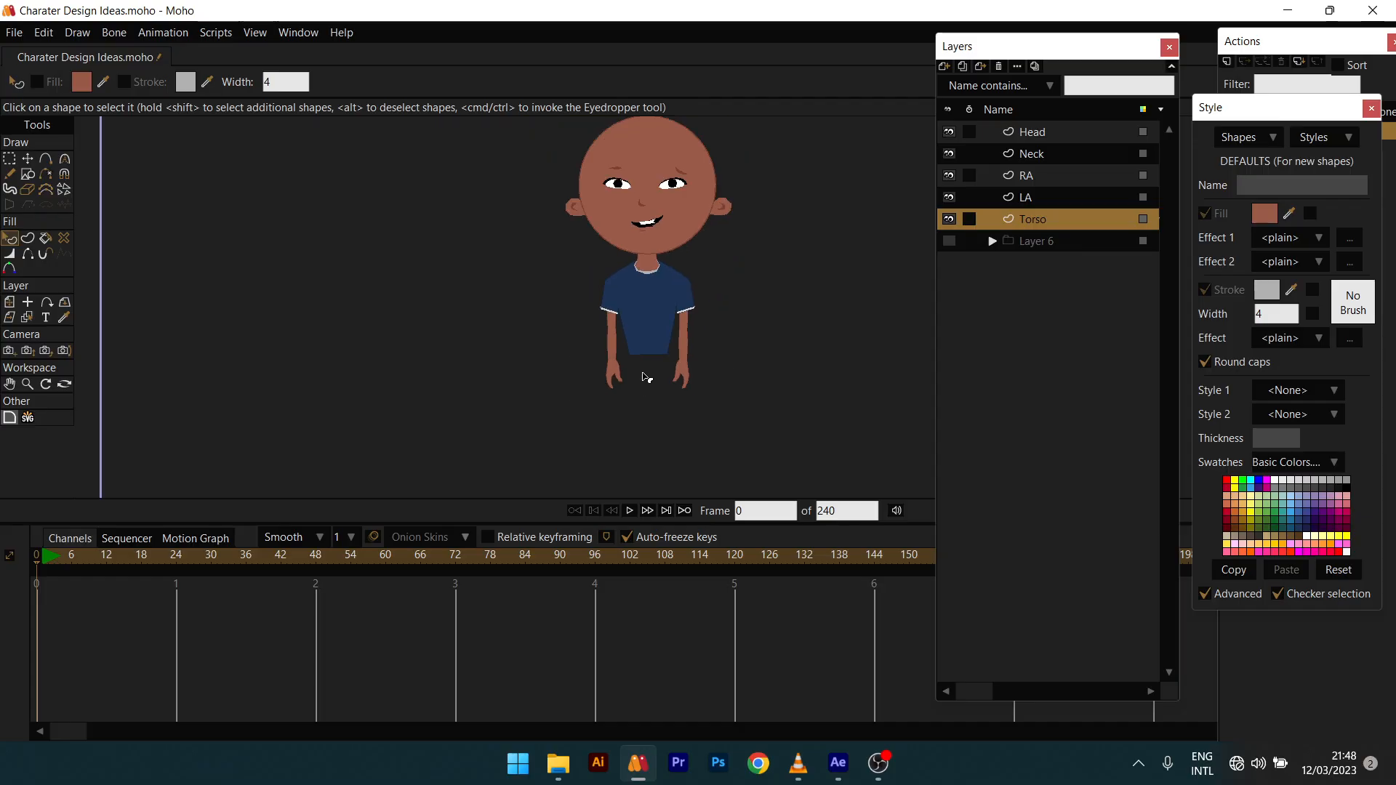
{"action": "scroll", "coordinate": [646, 377], "scroll_direction": "up", "scroll_amount": 3}
{"action": "scroll", "coordinate": [654, 359], "scroll_direction": "down", "scroll_amount": 2}
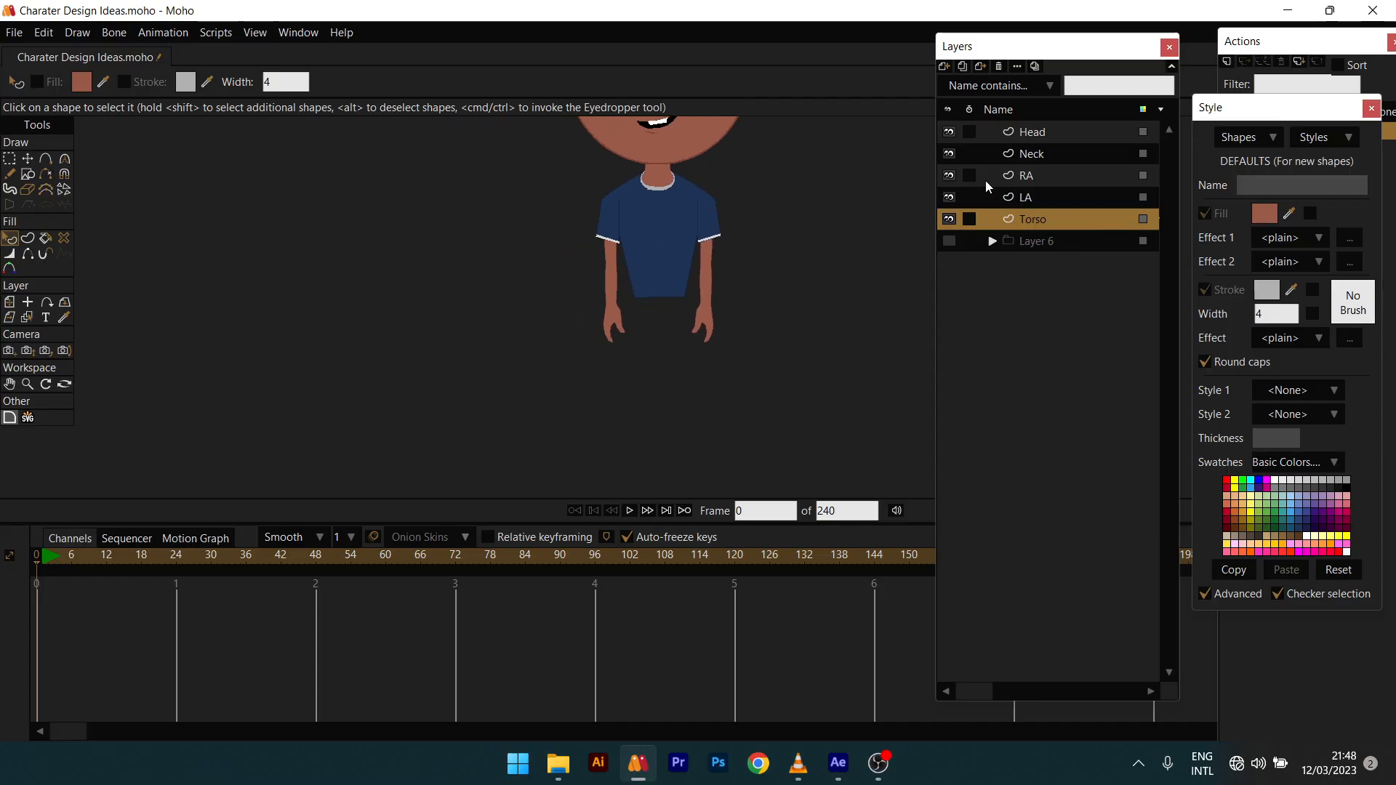
Step: Add a vector layer above the Torso layer and name it Waist
{"action": "left_click", "coordinate": [946, 67]}
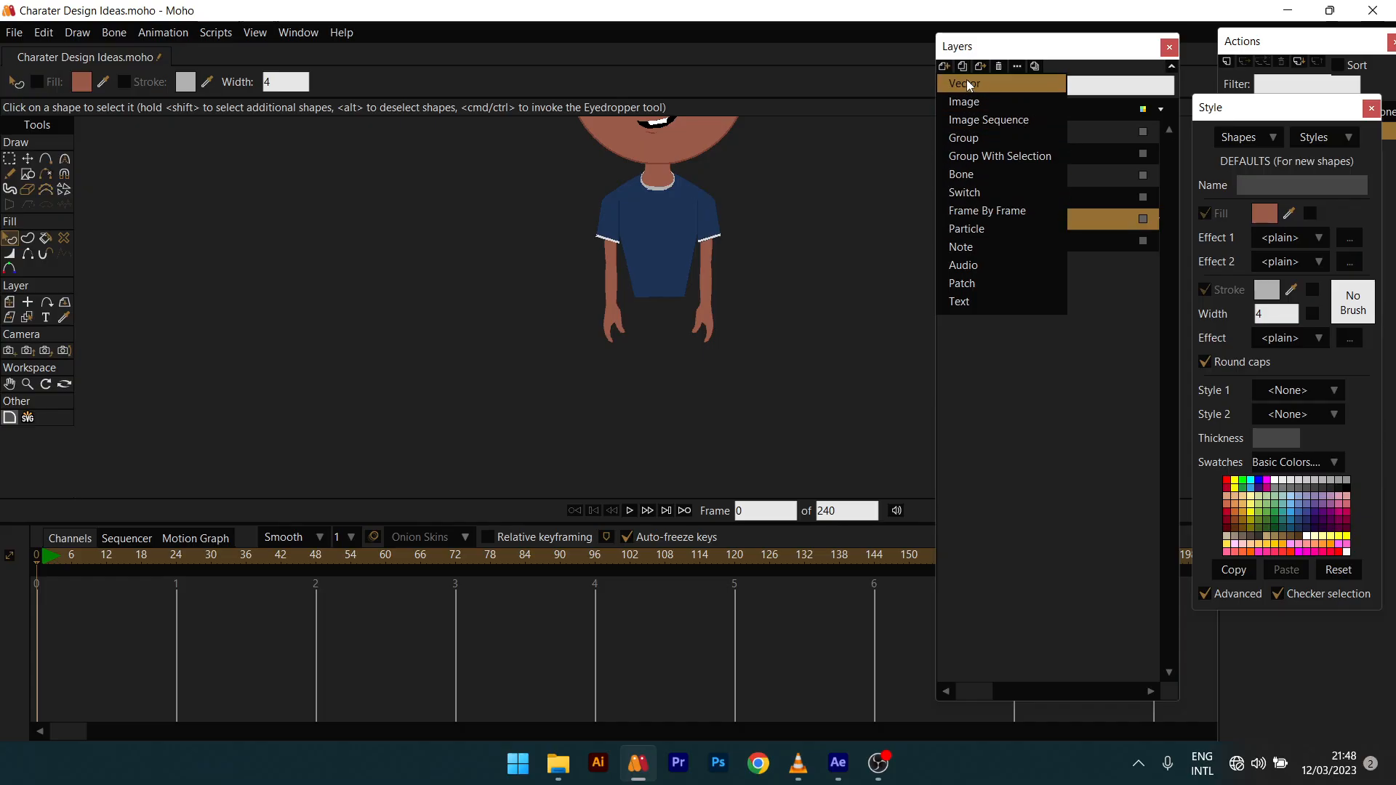
{"action": "left_click", "coordinate": [967, 81]}
{"action": "left_click", "coordinate": [998, 220]}
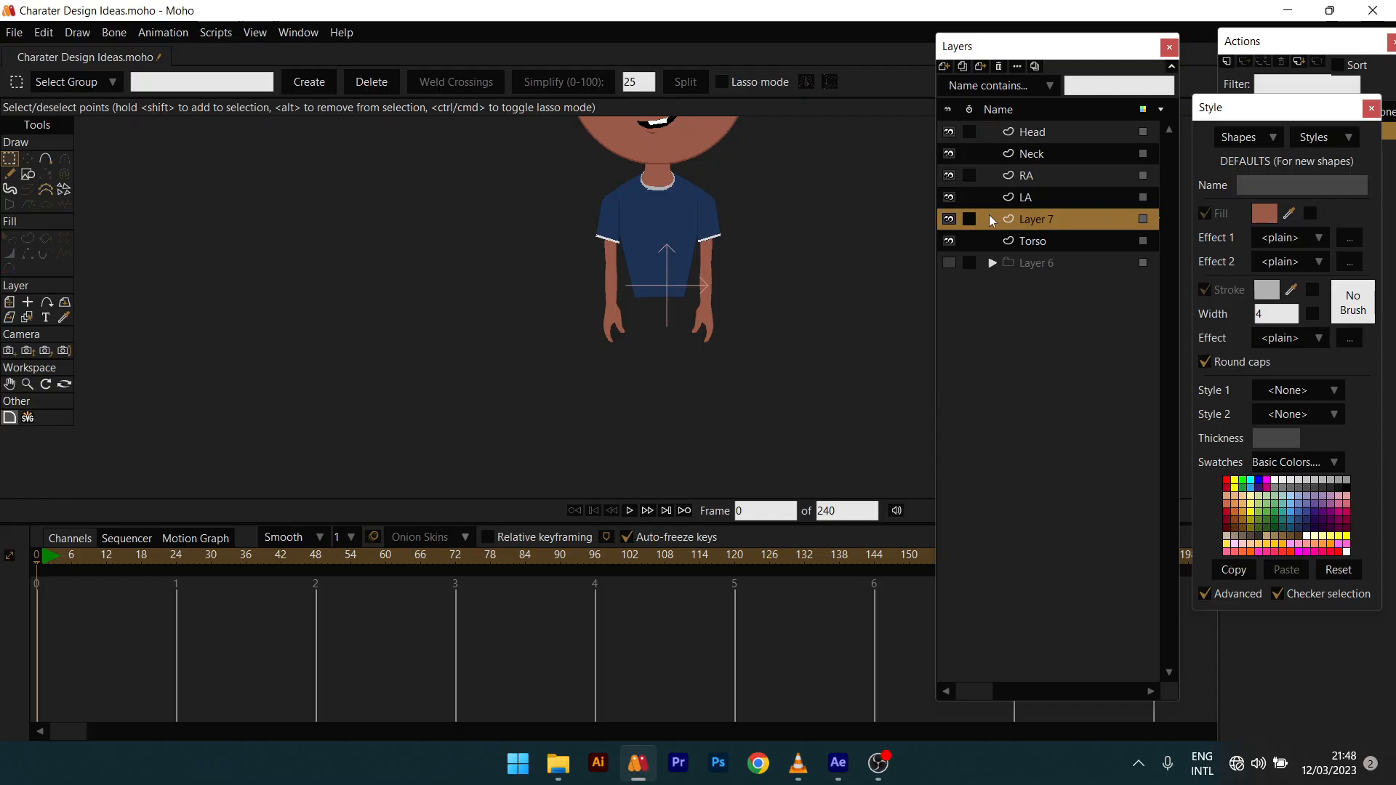
{"action": "double_click", "coordinate": [1037, 222]}
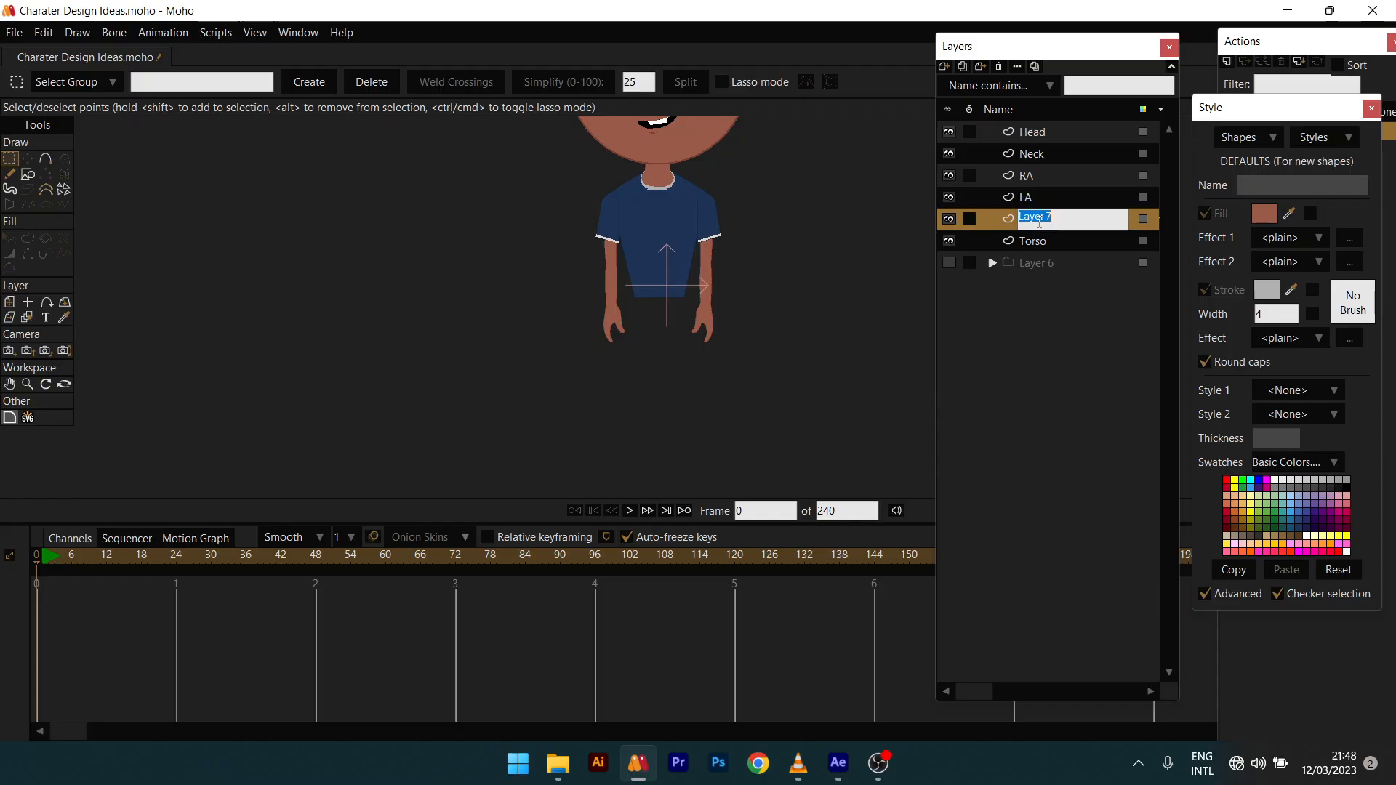
{"action": "type", "text": "Waist"}
{"action": "key", "text": "Return"}
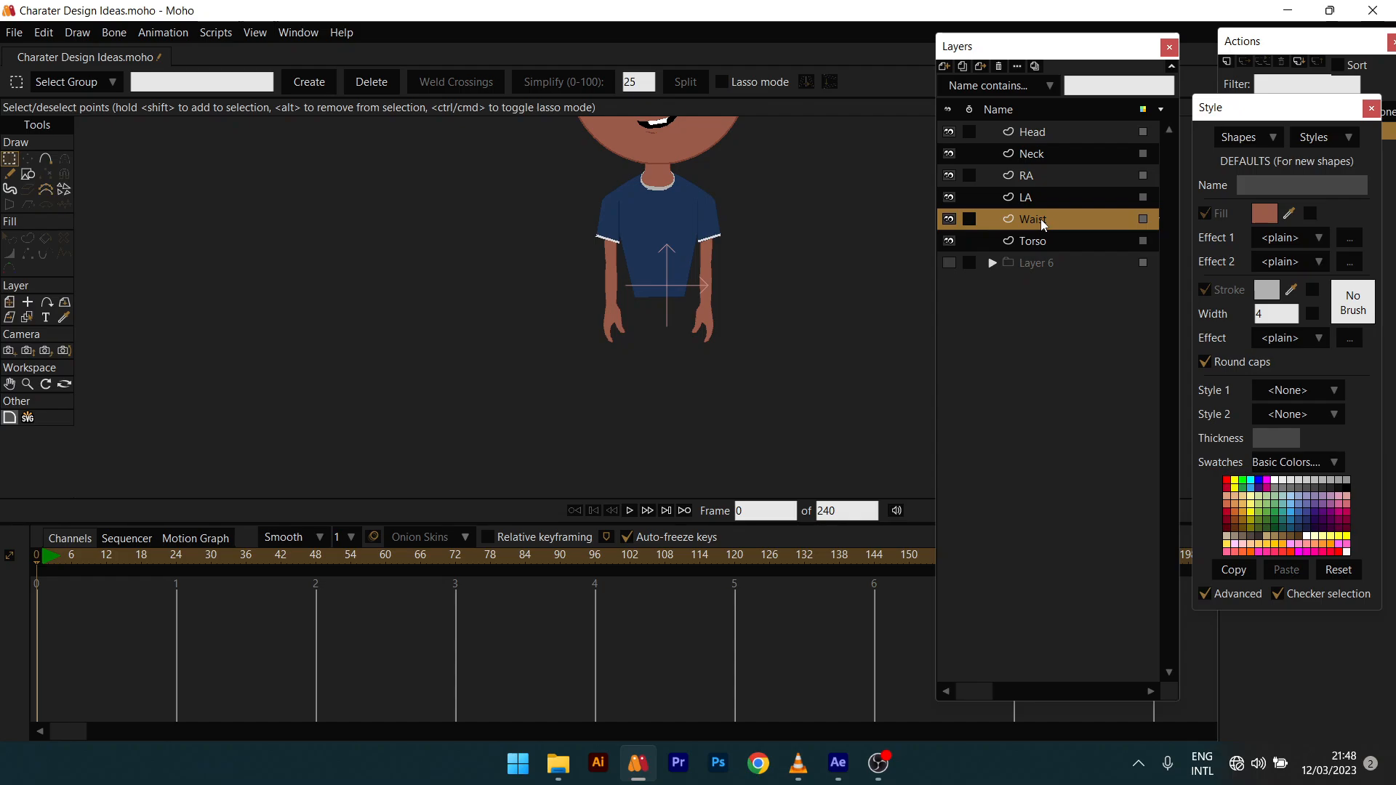
Step: Draw a filled rectangle on the Waist layer directly below the shirt, as wide as the hem
{"action": "scroll", "coordinate": [528, 280], "scroll_direction": "up", "scroll_amount": 3}
{"action": "left_click_drag", "start_coordinate": [678, 308], "coordinate": [267, 279]}
{"action": "scroll", "coordinate": [424, 319], "scroll_direction": "up", "scroll_amount": 2}
{"action": "left_click_drag", "start_coordinate": [425, 320], "coordinate": [631, 410]}
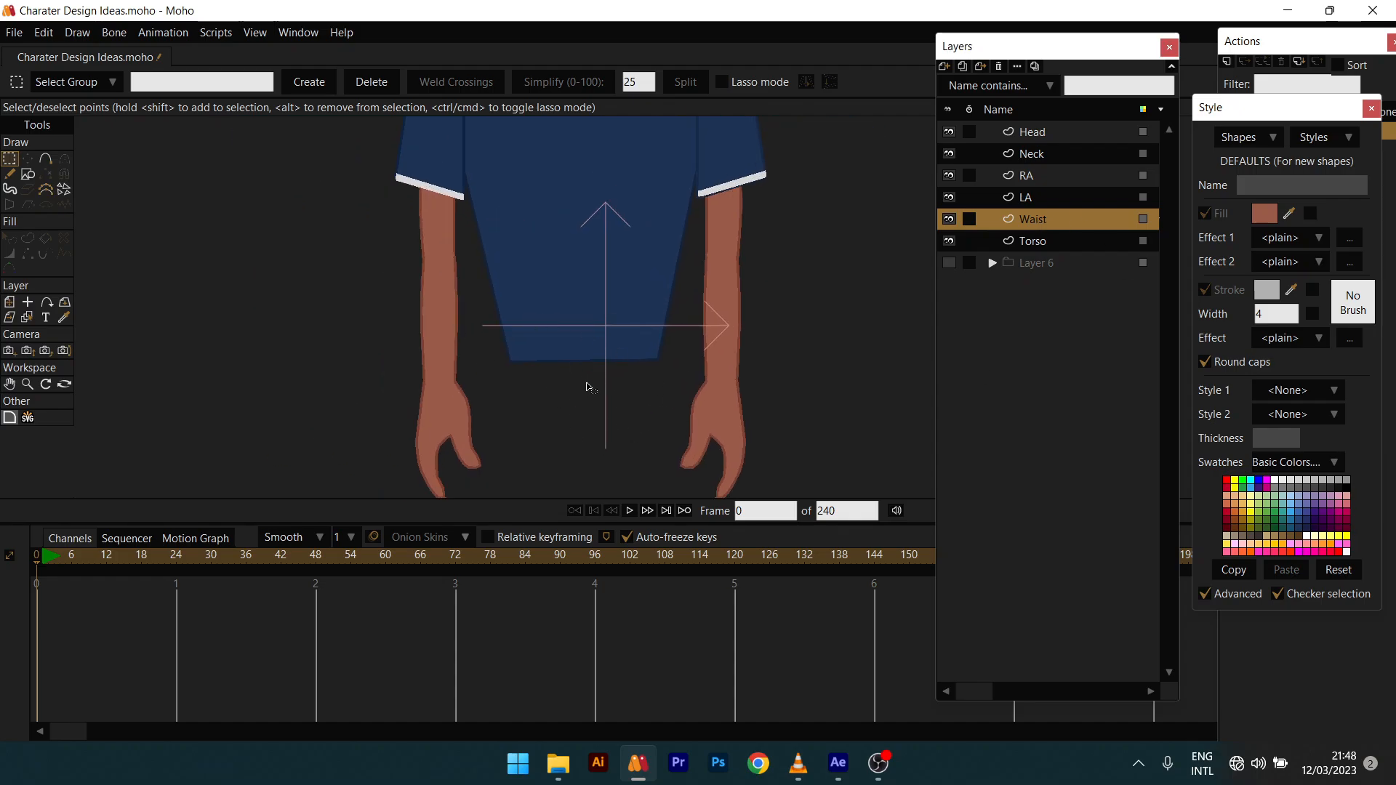
{"action": "scroll", "coordinate": [588, 387], "scroll_direction": "down", "scroll_amount": 4}
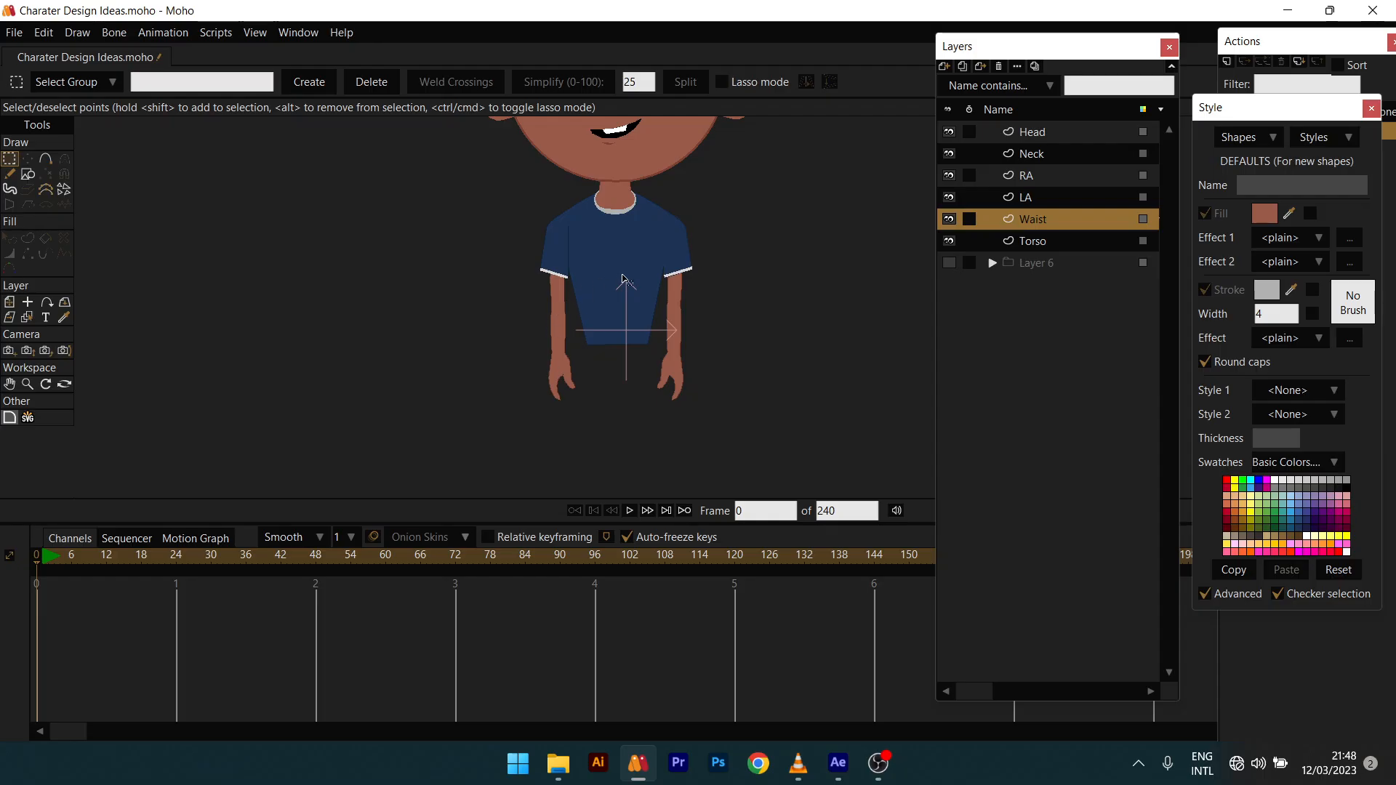
{"action": "scroll", "coordinate": [663, 327], "scroll_direction": "up", "scroll_amount": 2}
{"action": "left_click_drag", "start_coordinate": [601, 356], "coordinate": [610, 366]}
{"action": "scroll", "coordinate": [521, 299], "scroll_direction": "down", "scroll_amount": 2}
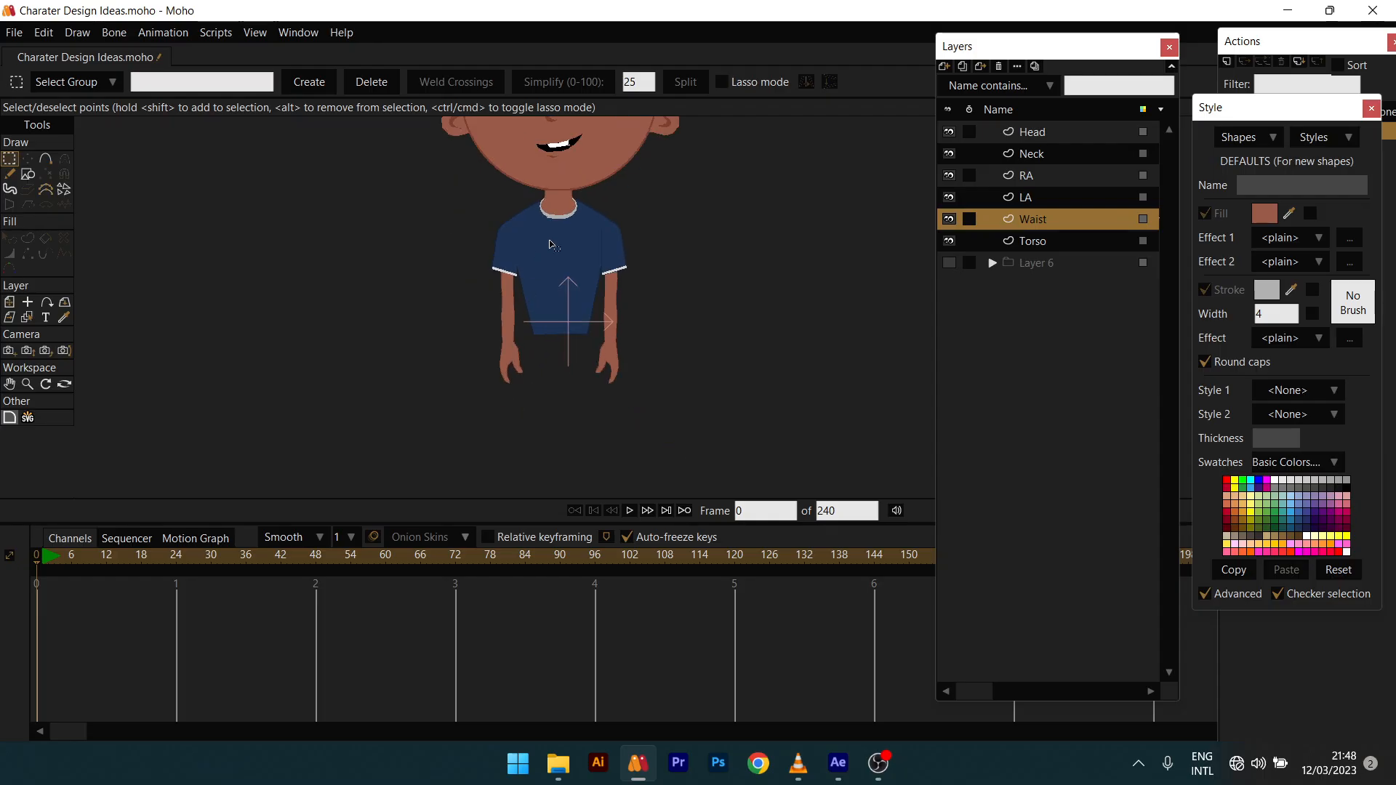
{"action": "left_click_drag", "start_coordinate": [549, 240], "coordinate": [627, 306]}
{"action": "scroll", "coordinate": [627, 311], "scroll_direction": "up", "scroll_amount": 3}
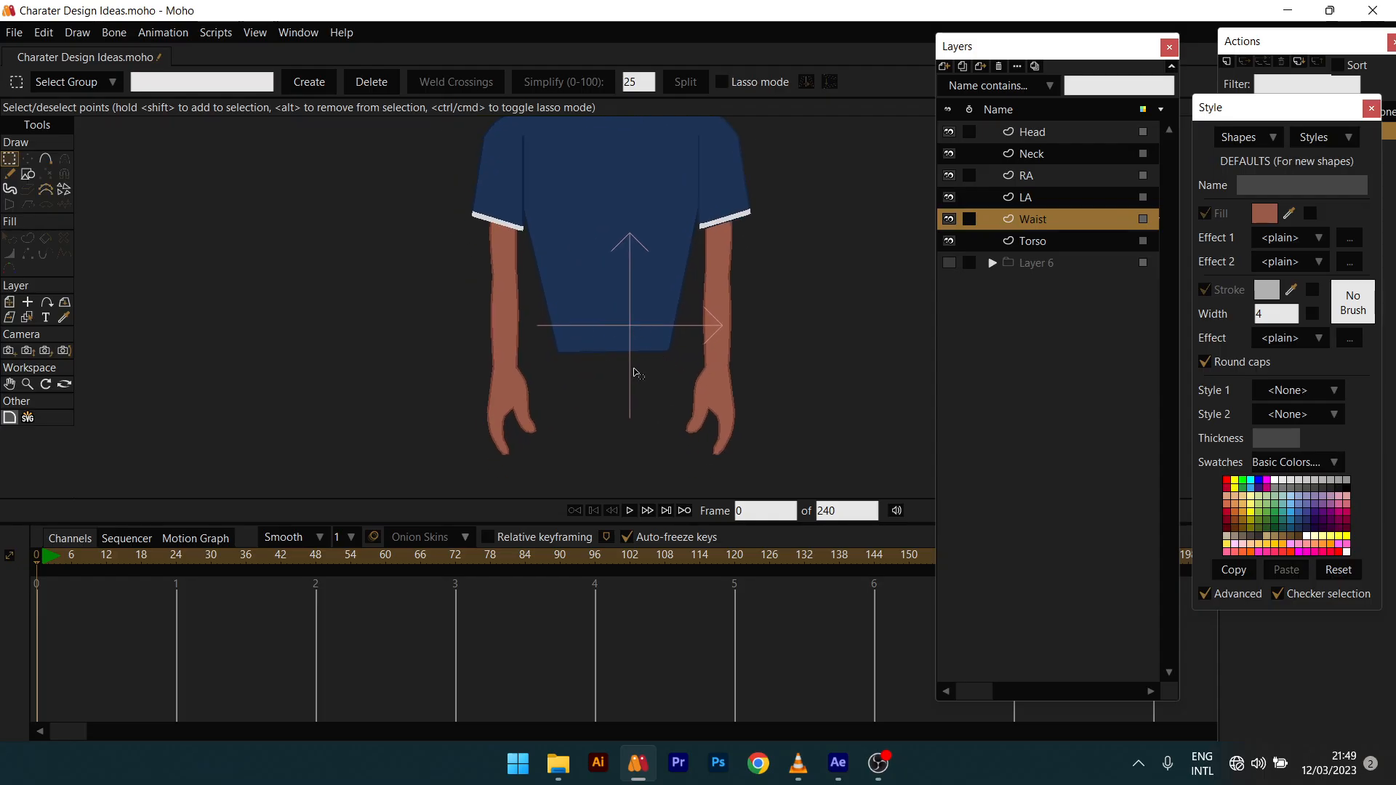
{"action": "left_click", "coordinate": [28, 174]}
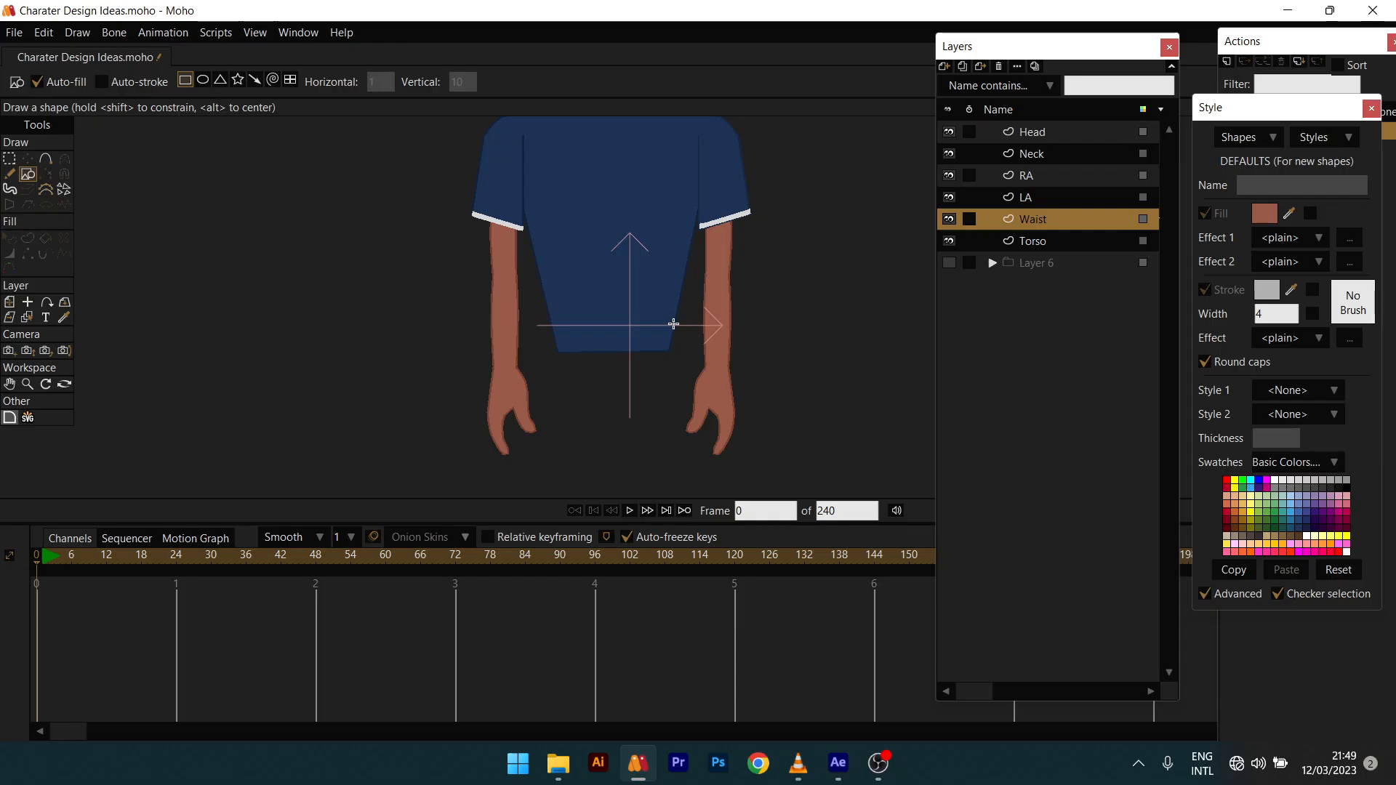
{"action": "scroll", "coordinate": [582, 325], "scroll_direction": "up", "scroll_amount": 2}
{"action": "mouse_move", "coordinate": [581, 325]}
{"action": "left_mouse_down"}
{"action": "mouse_move", "coordinate": [551, 252]}
{"action": "mouse_move", "coordinate": [693, 387]}
{"action": "left_mouse_up"}
Step: Fill the waist rectangle with the light grey D8D8D8 sampled from the RA sleeve cuff
{"action": "key", "text": "q"}
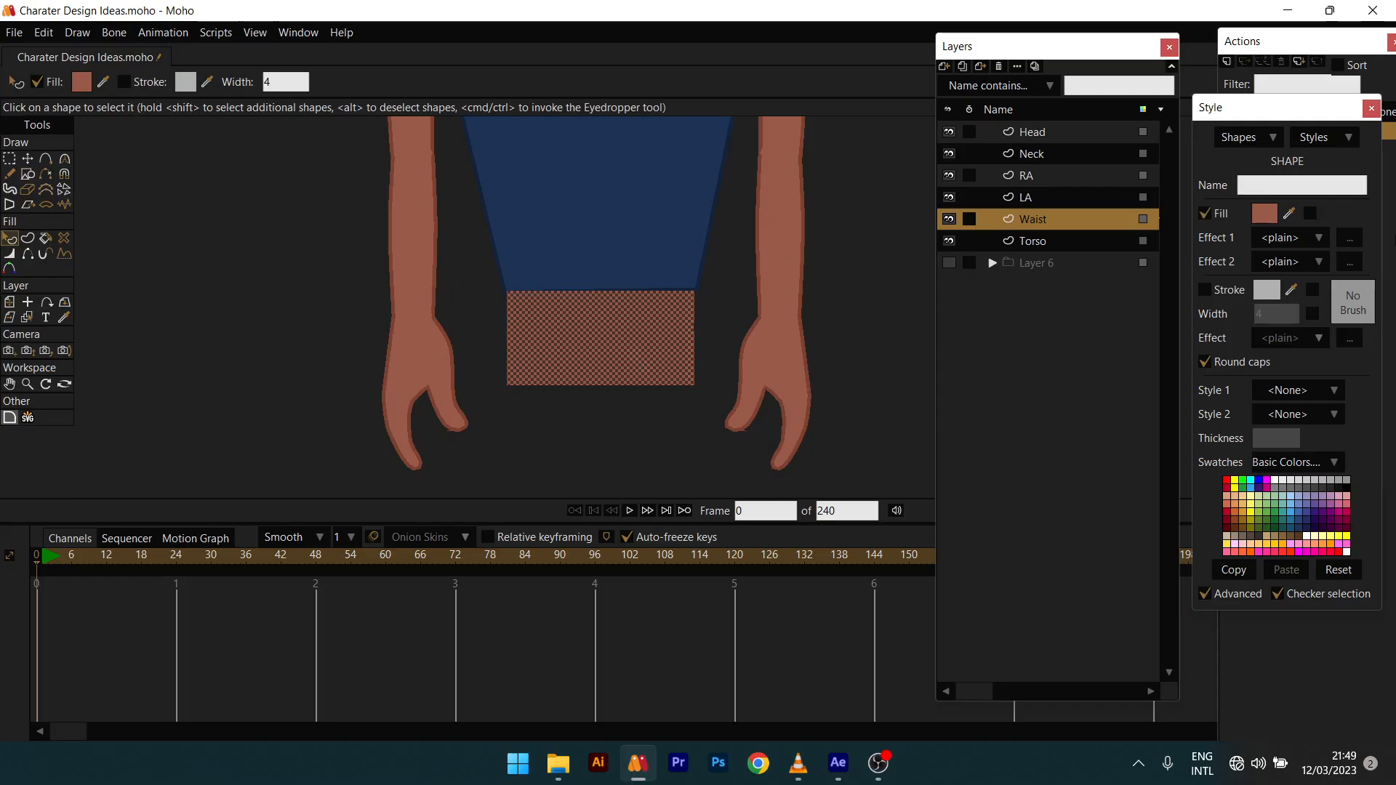
{"action": "left_click", "coordinate": [1265, 217]}
{"action": "left_click_drag", "start_coordinate": [1159, 308], "coordinate": [957, 197]}
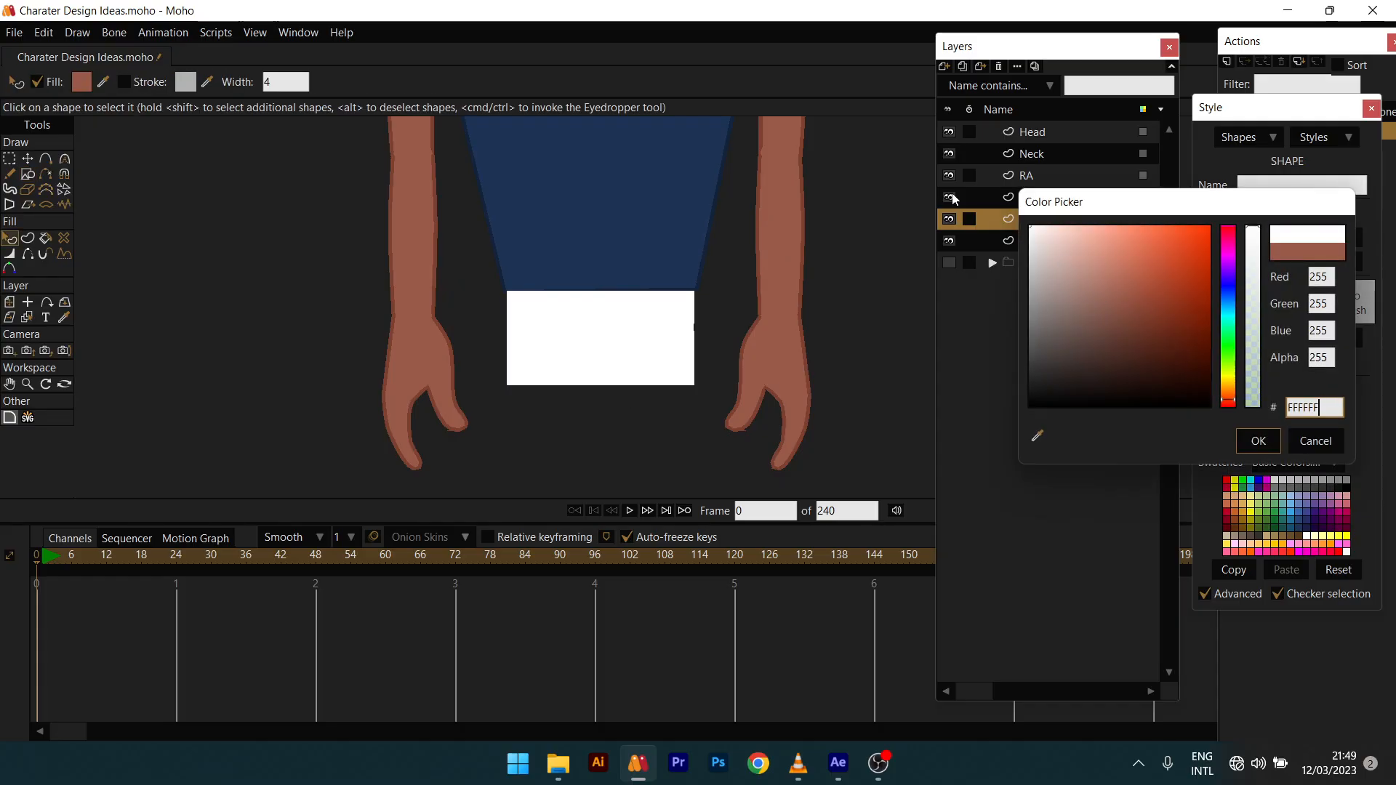
{"action": "scroll", "coordinate": [718, 288], "scroll_direction": "down", "scroll_amount": 3}
{"action": "scroll", "coordinate": [721, 267], "scroll_direction": "down", "scroll_amount": 3}
{"action": "scroll", "coordinate": [724, 265], "scroll_direction": "up", "scroll_amount": 4}
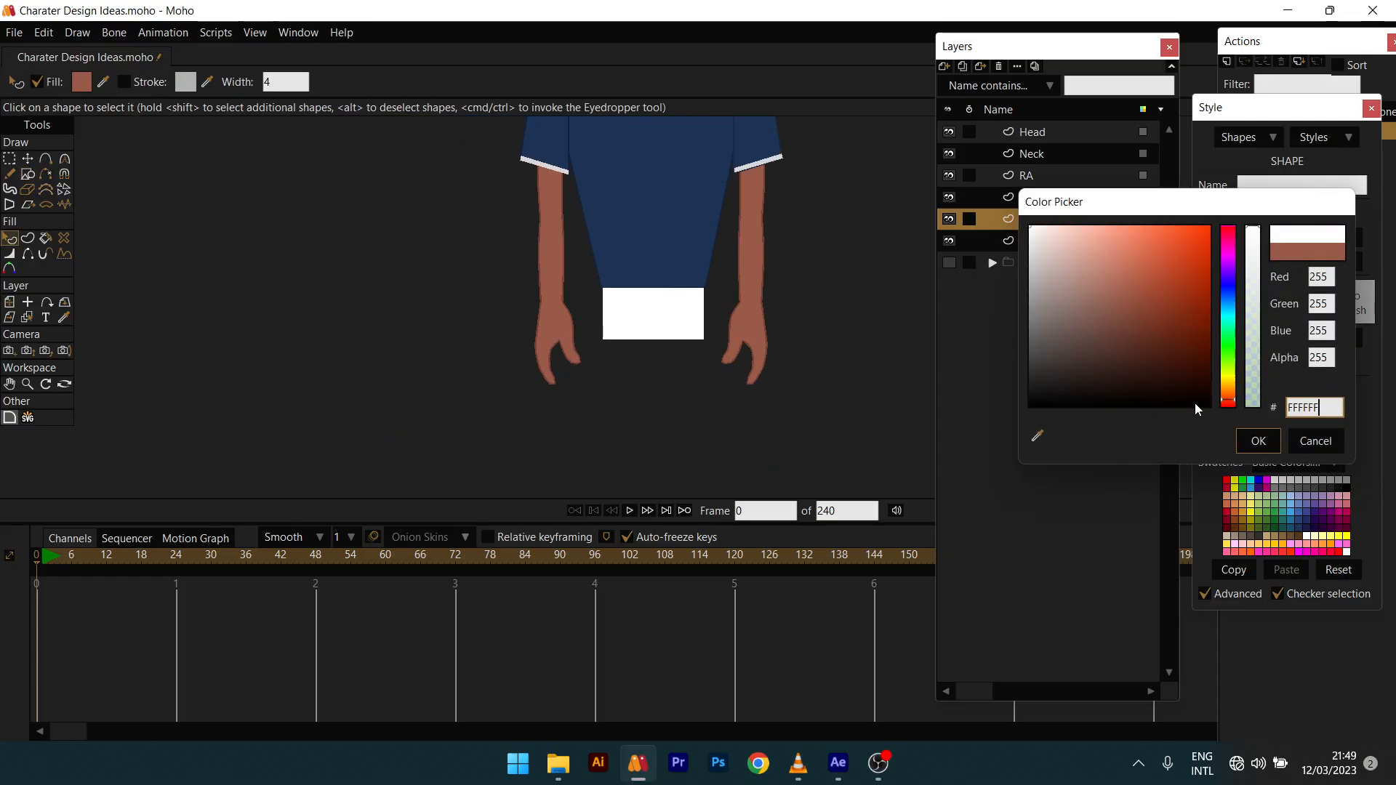
{"action": "left_click", "coordinate": [1038, 436]}
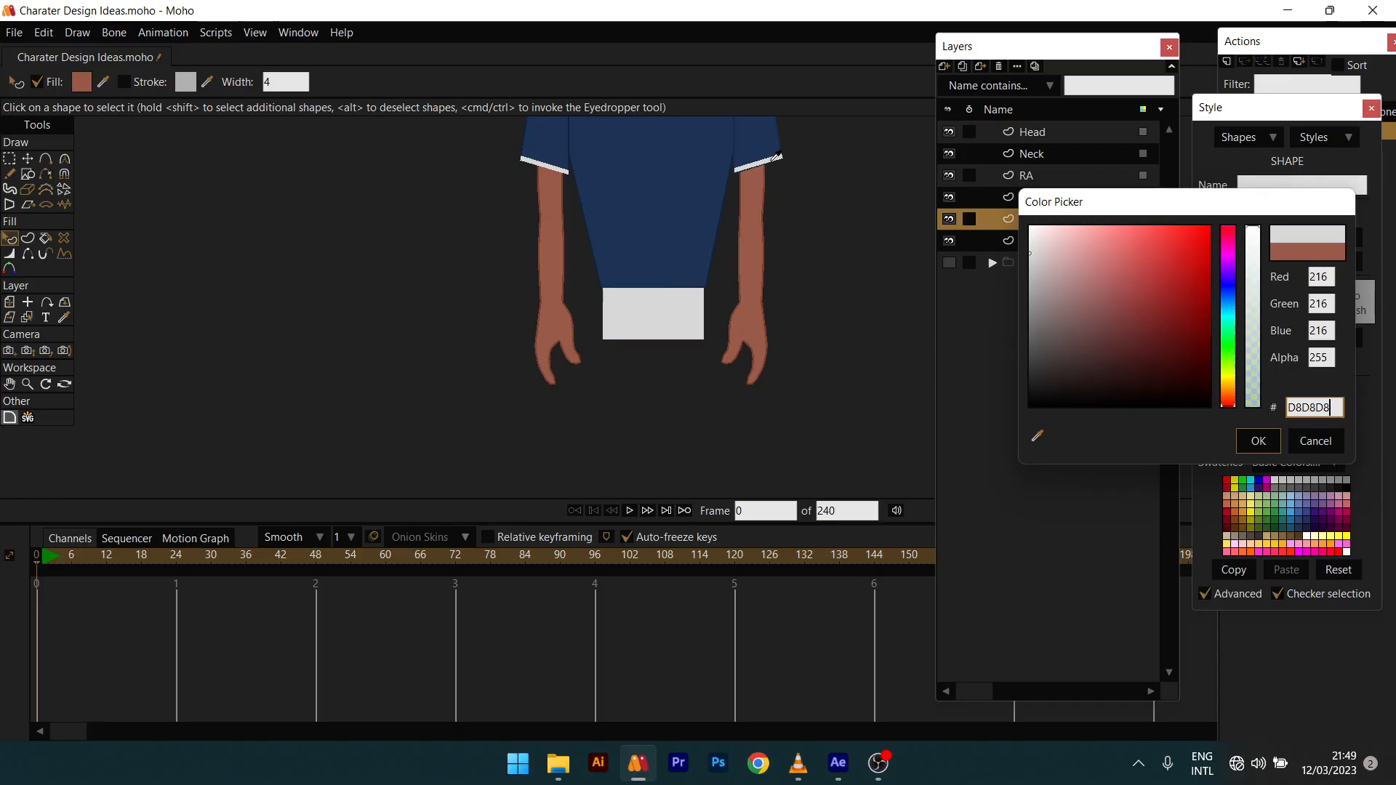
{"action": "left_click", "coordinate": [1258, 441]}
{"action": "scroll", "coordinate": [664, 359], "scroll_direction": "up", "scroll_amount": 3}
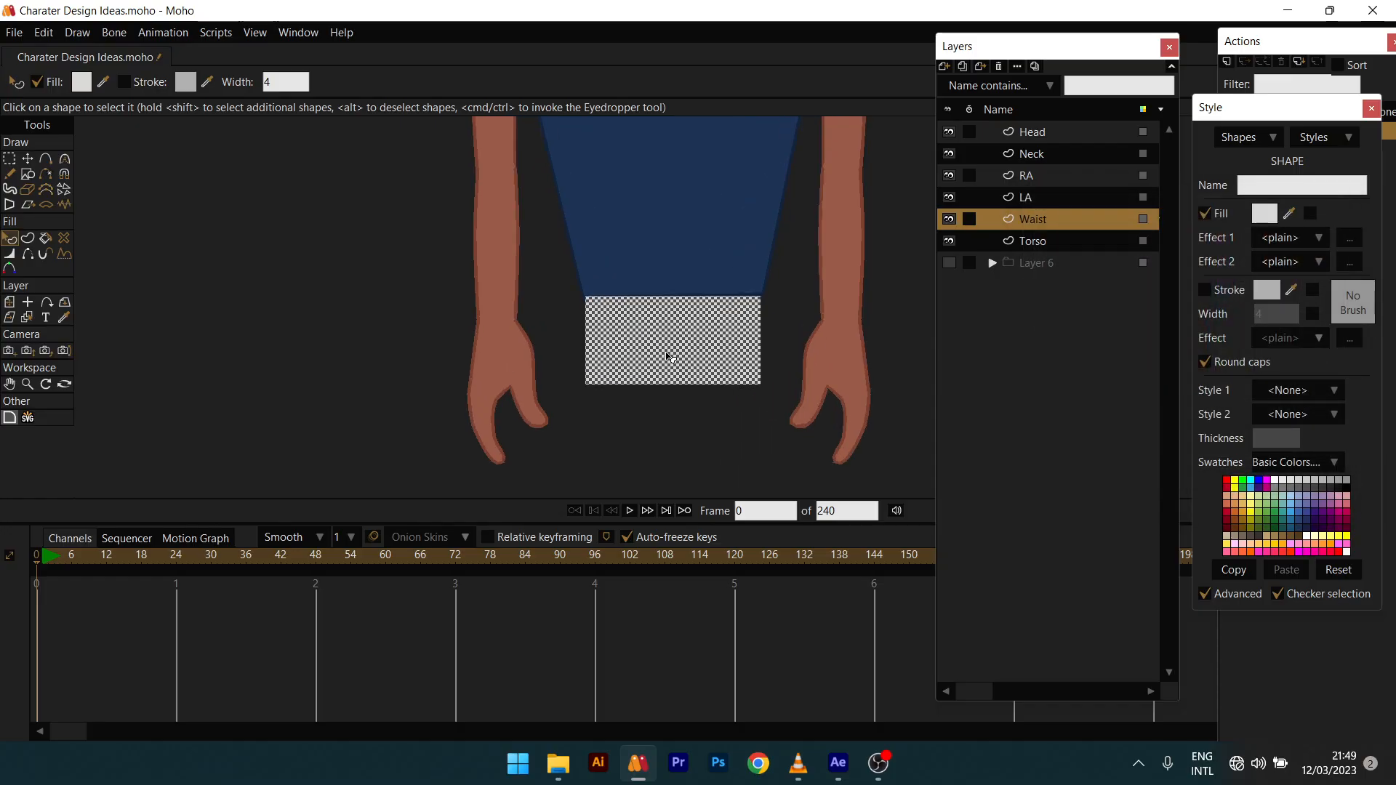
Step: Try applying the arm's skin style to the waist rectangle, undo it and deselect the shape
{"action": "left_click", "coordinate": [502, 306], "text": "ctrl"}
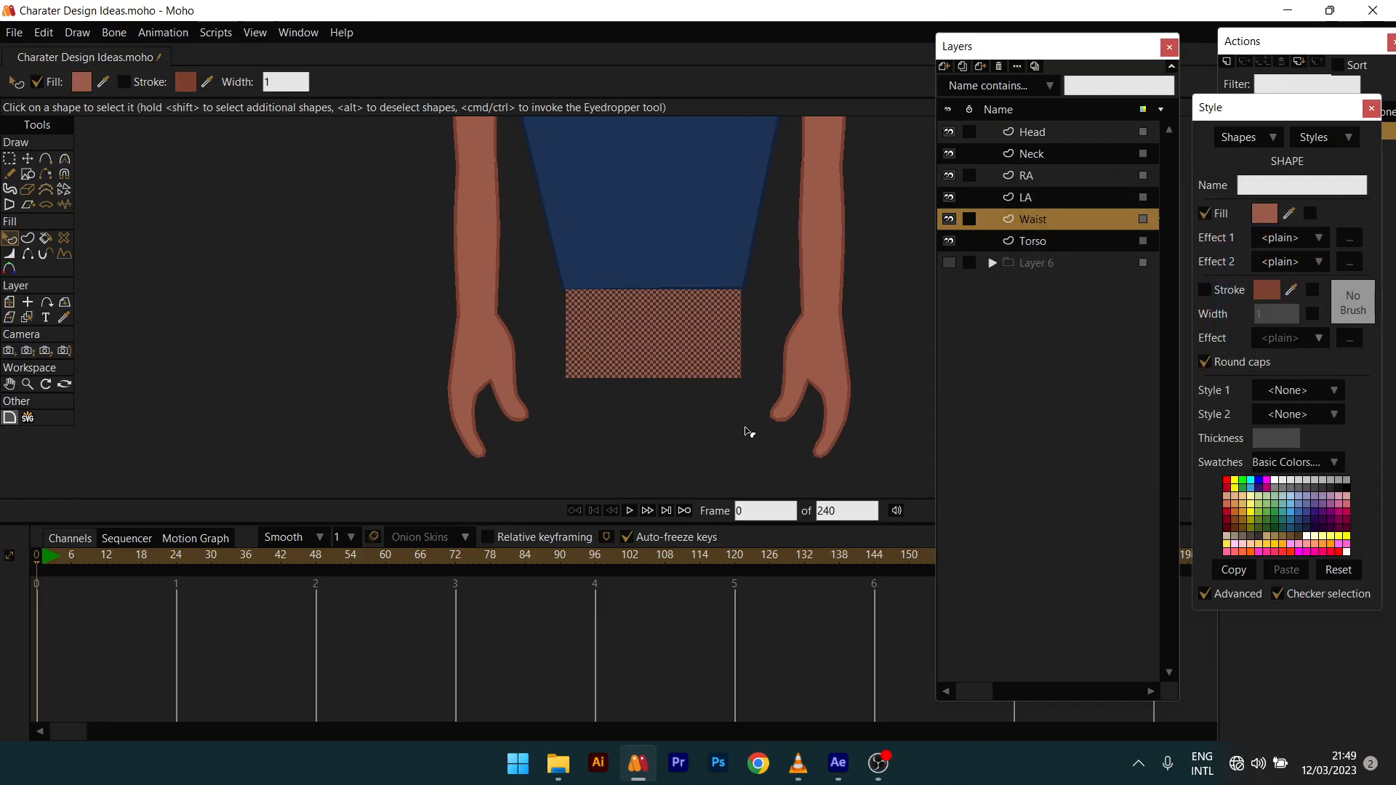
{"action": "key", "text": "ctrl+z"}
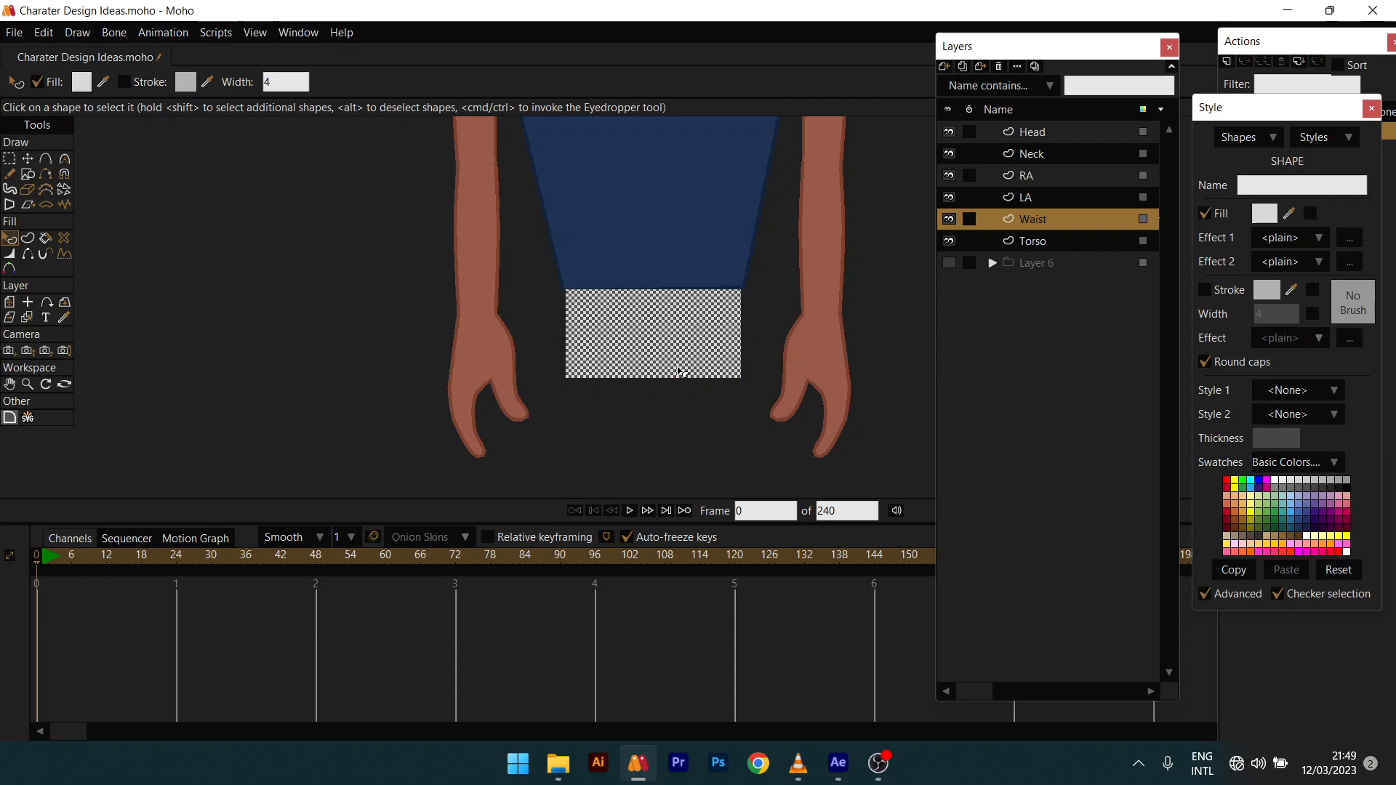
{"action": "left_click", "coordinate": [662, 412]}
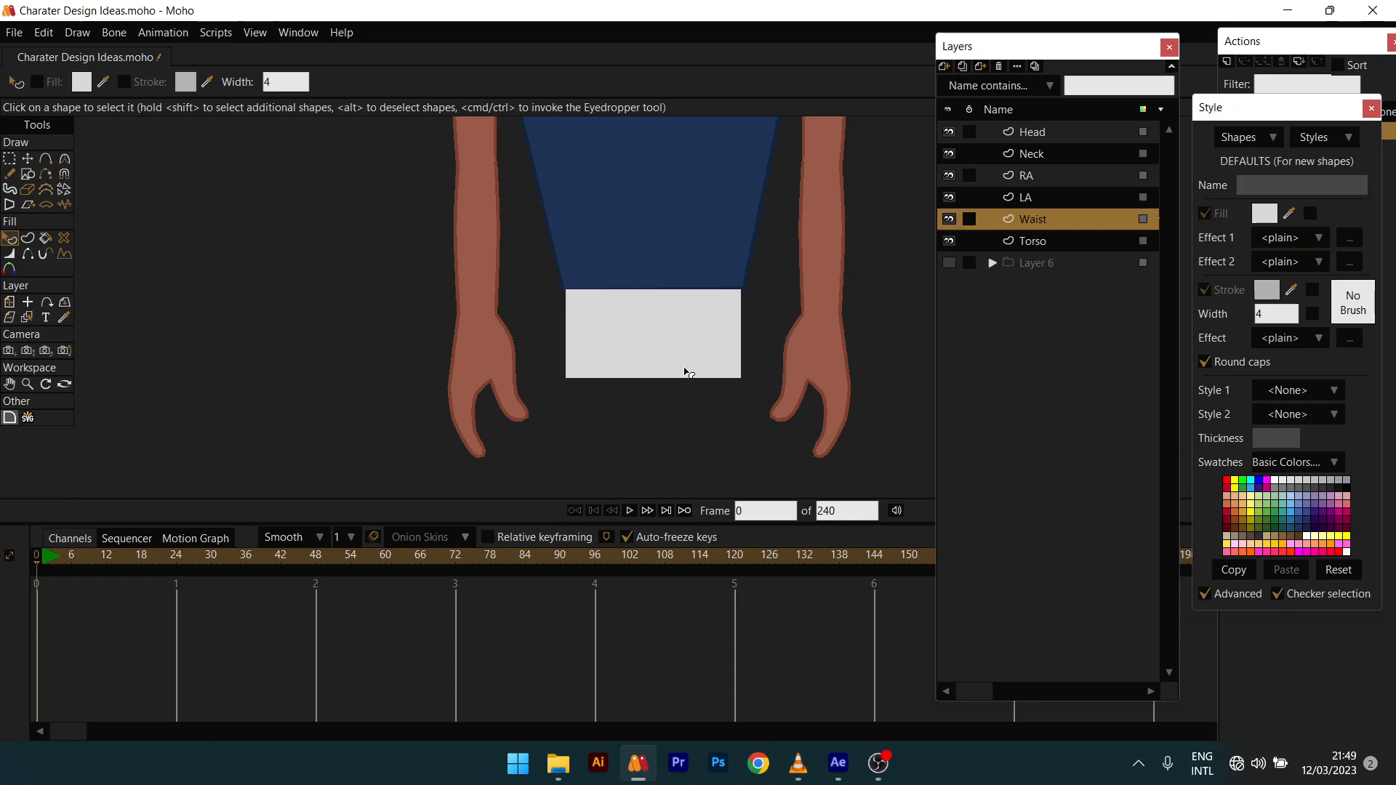
Step: Smooth the two bottom corners of the waist rectangle with the Curvature tool so its lower edge becomes rounded
{"action": "key", "text": "t"}
{"action": "left_click_drag", "start_coordinate": [549, 343], "coordinate": [760, 429]}
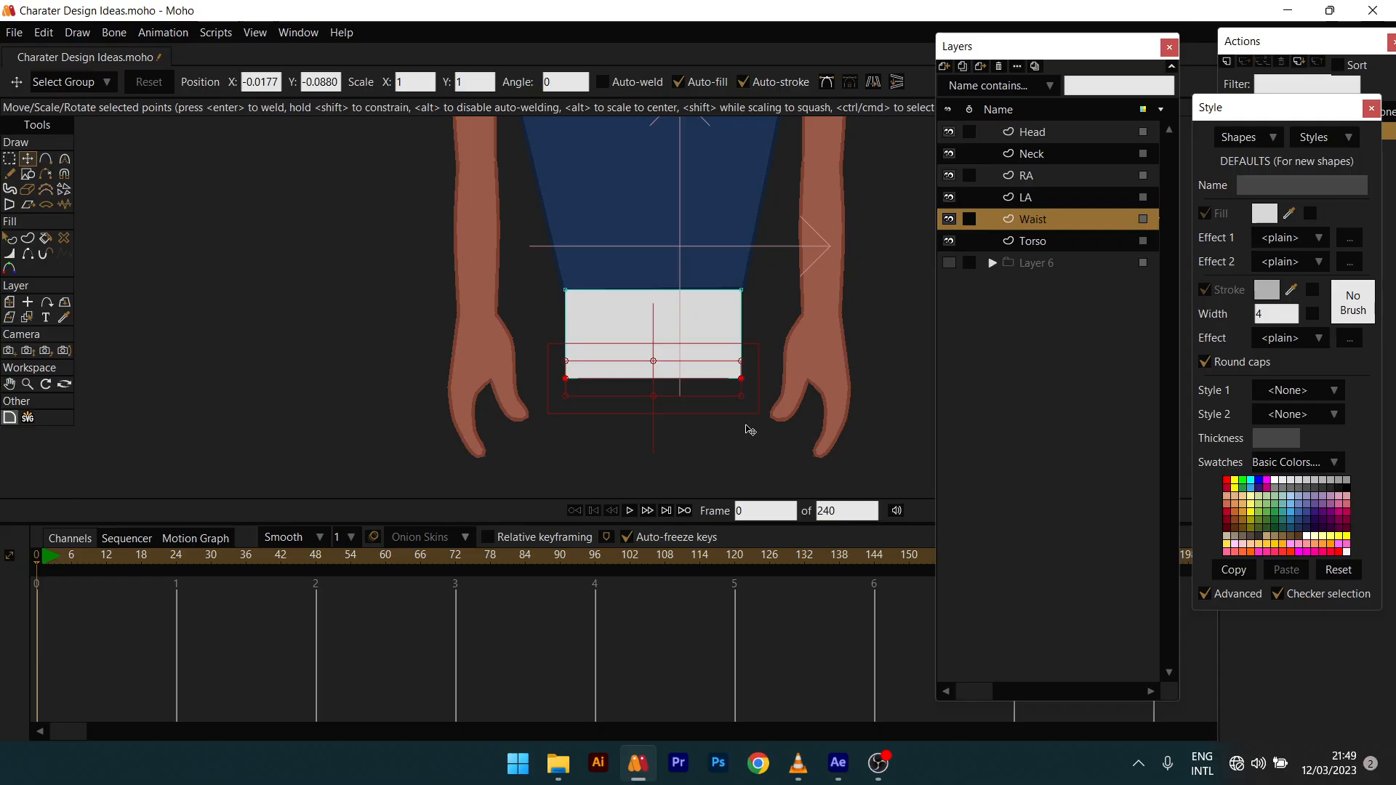
{"action": "left_click", "coordinate": [28, 182]}
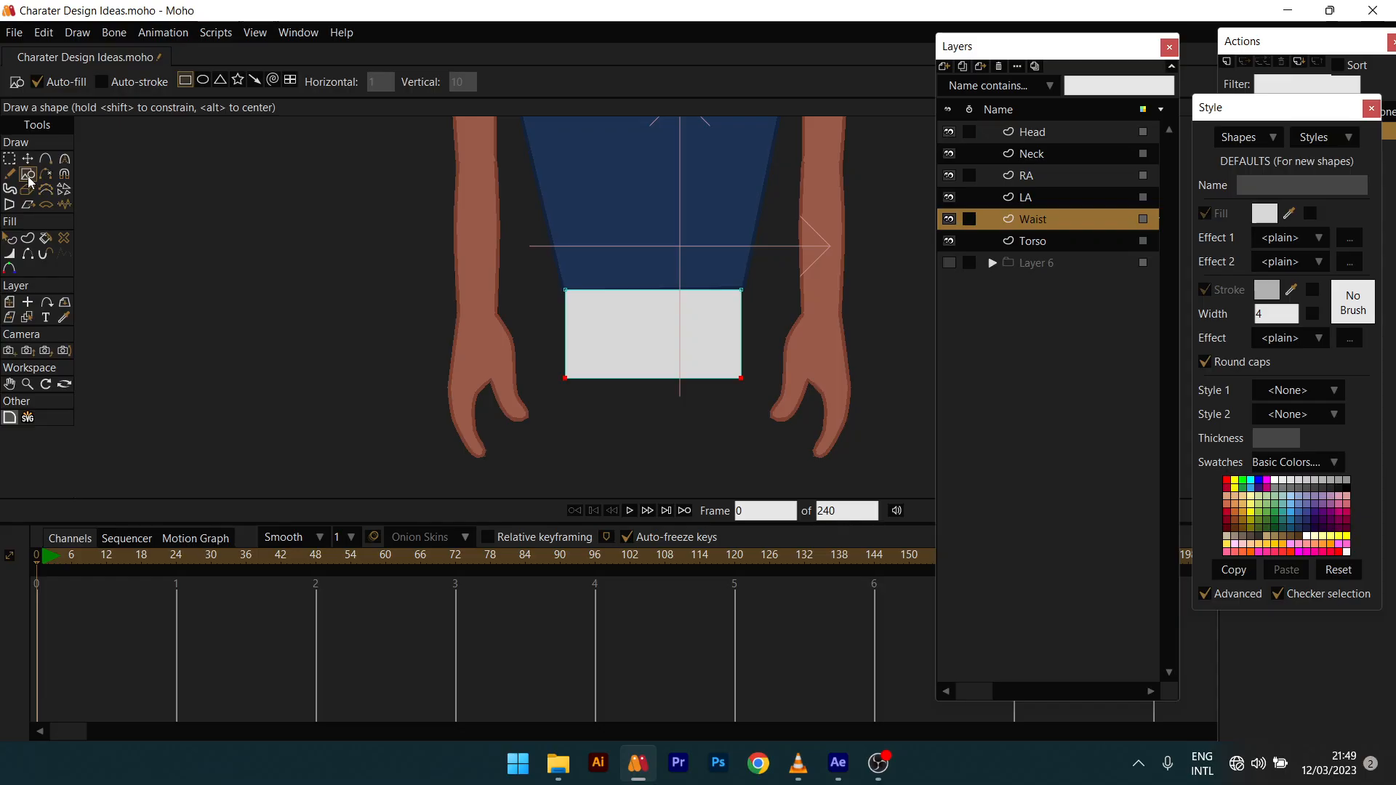
{"action": "left_click", "coordinate": [65, 160]}
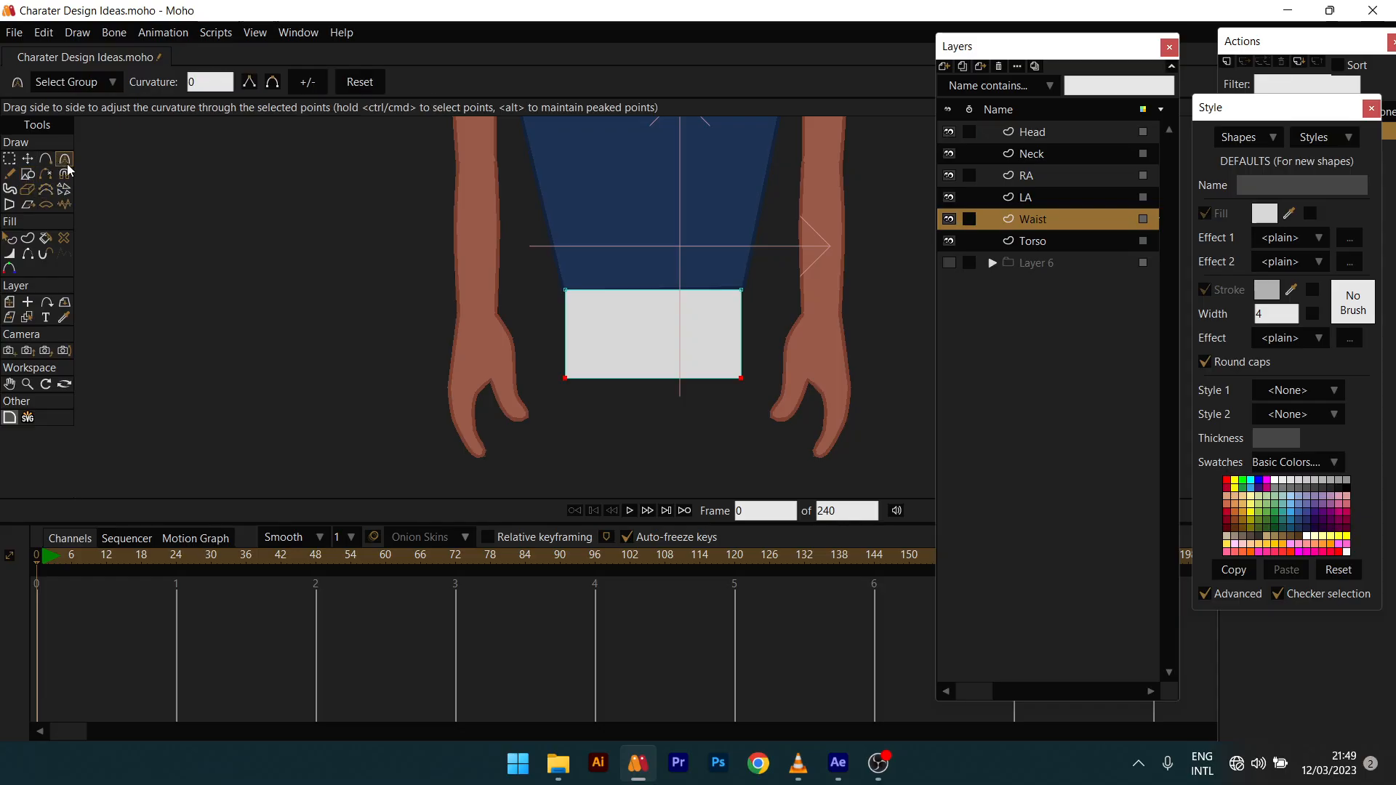
{"action": "left_click", "coordinate": [272, 82]}
{"action": "scroll", "coordinate": [749, 375], "scroll_direction": "up", "scroll_amount": 4}
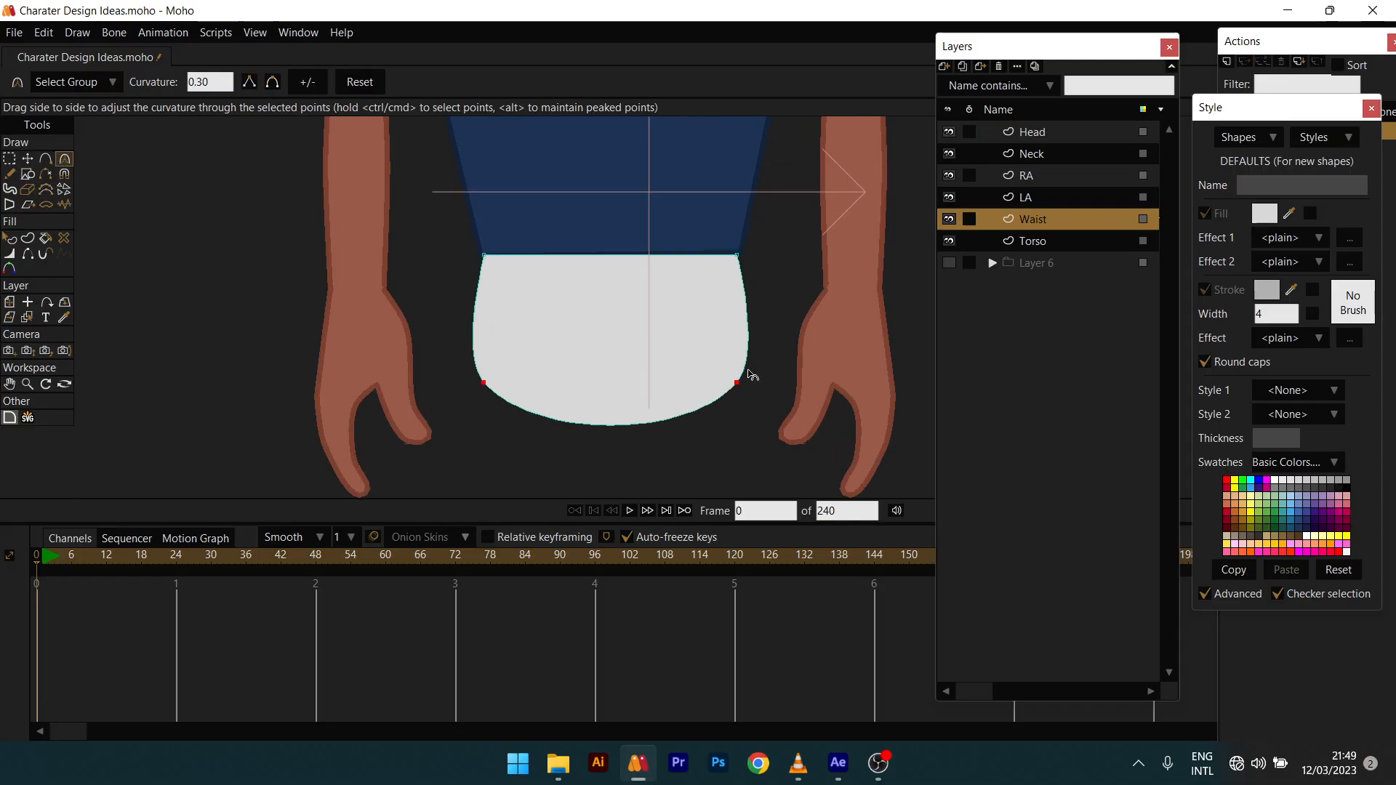
{"action": "scroll", "coordinate": [731, 363], "scroll_direction": "down", "scroll_amount": 5}
{"action": "left_click_drag", "start_coordinate": [663, 339], "coordinate": [658, 333]}
{"action": "key", "text": "q"}
{"action": "scroll", "coordinate": [663, 337], "scroll_direction": "down", "scroll_amount": 5}
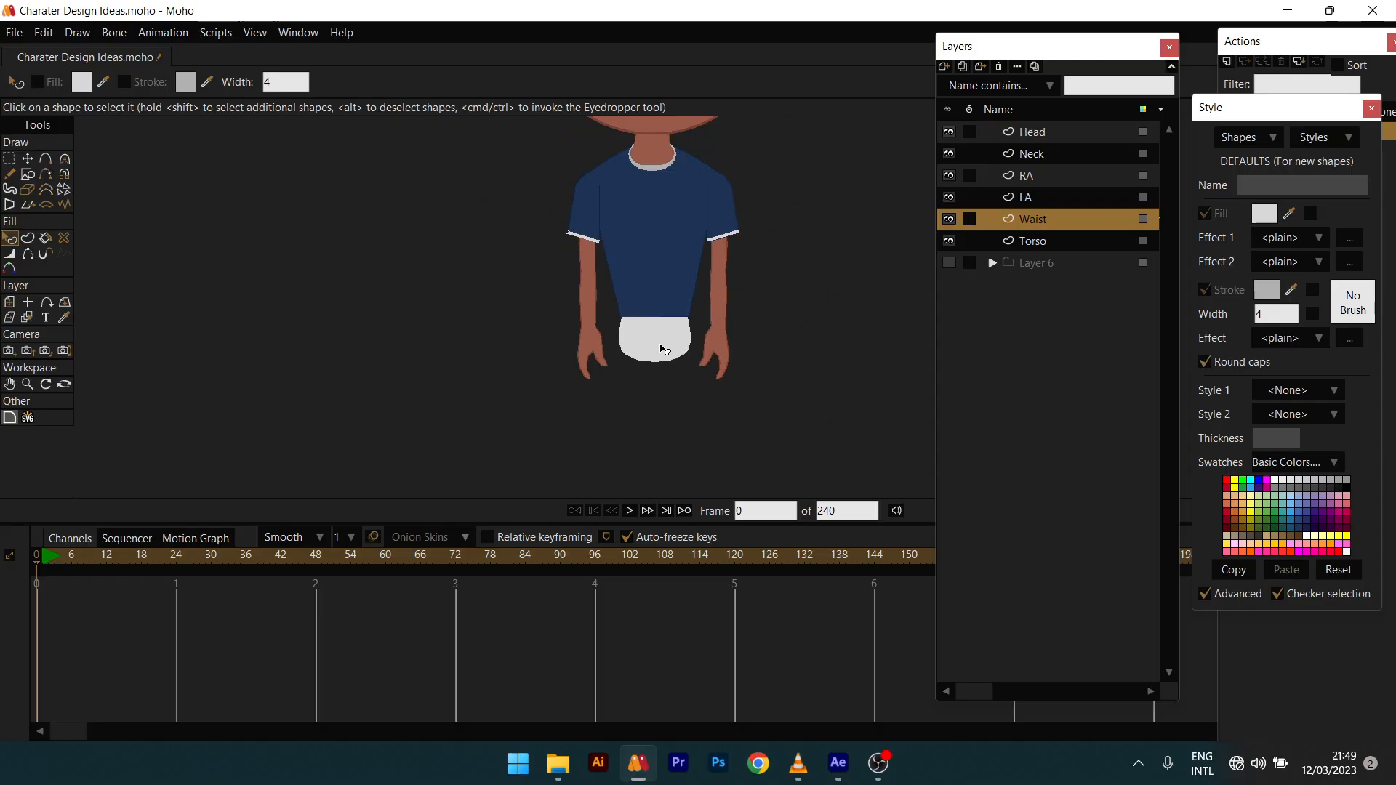
{"action": "scroll", "coordinate": [673, 386], "scroll_direction": "up", "scroll_amount": 2}
{"action": "scroll", "coordinate": [673, 401], "scroll_direction": "up", "scroll_amount": 4}
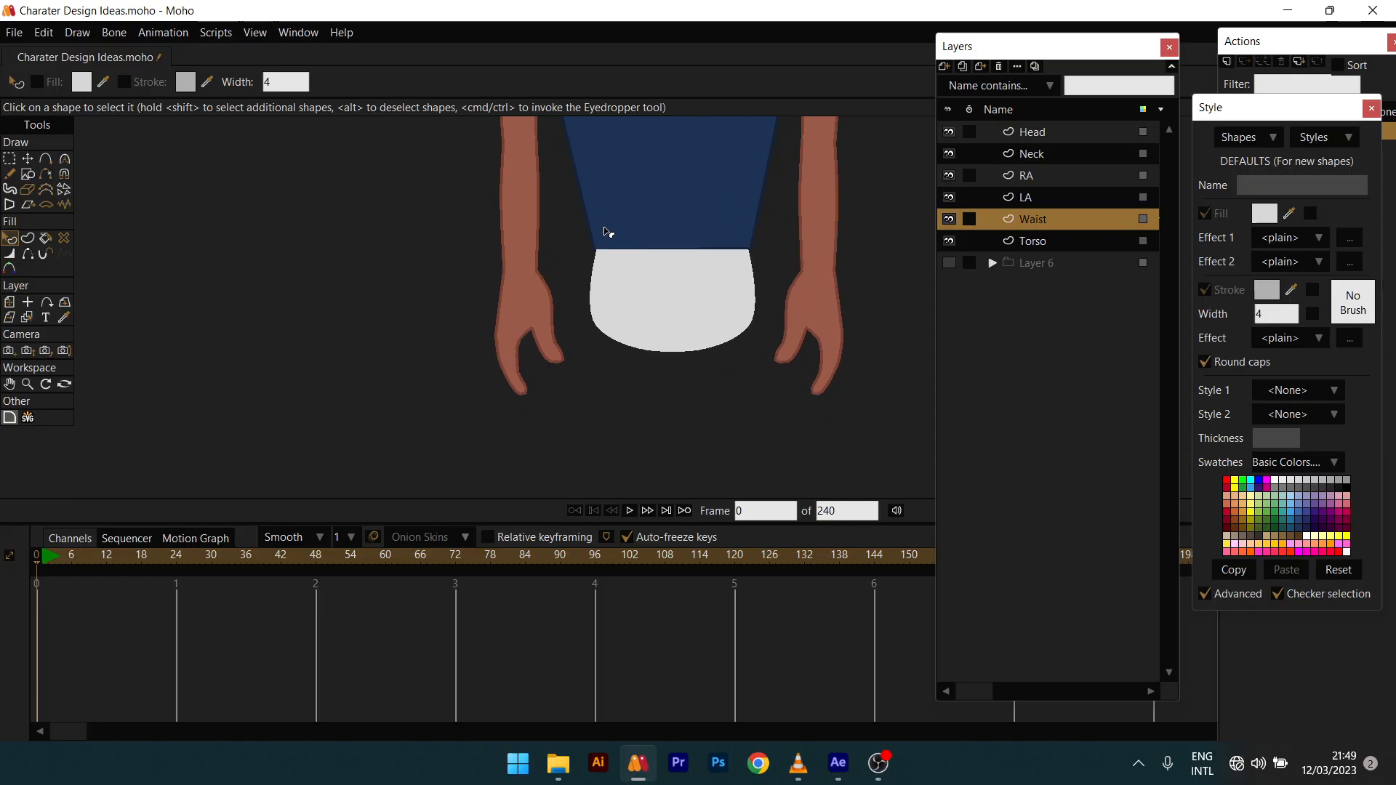
{"action": "scroll", "coordinate": [684, 282], "scroll_direction": "down", "scroll_amount": 4}
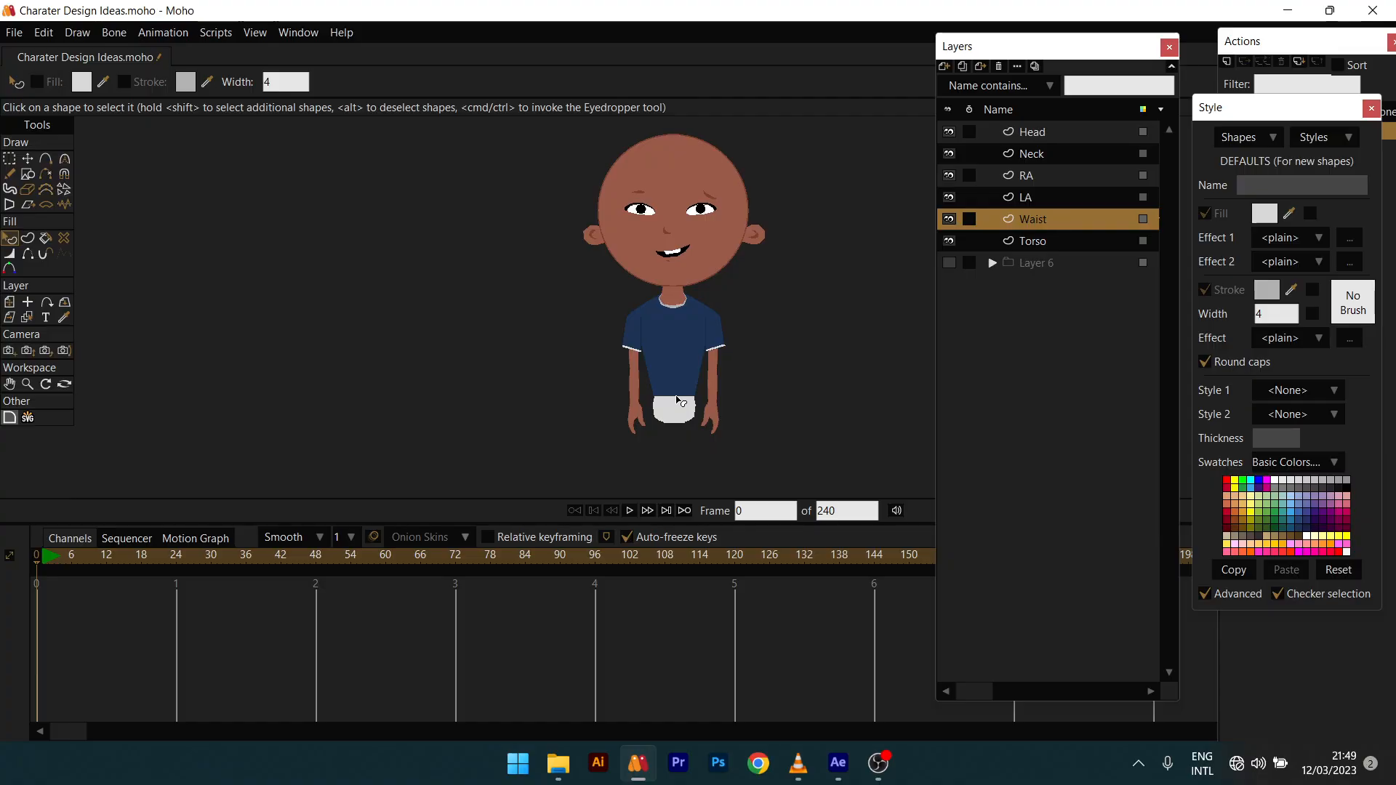
Step: Add a vector layer above the Waist layer and name it LL
{"action": "scroll", "coordinate": [680, 401], "scroll_direction": "up", "scroll_amount": 2}
{"action": "left_click_drag", "start_coordinate": [676, 397], "coordinate": [740, 273]}
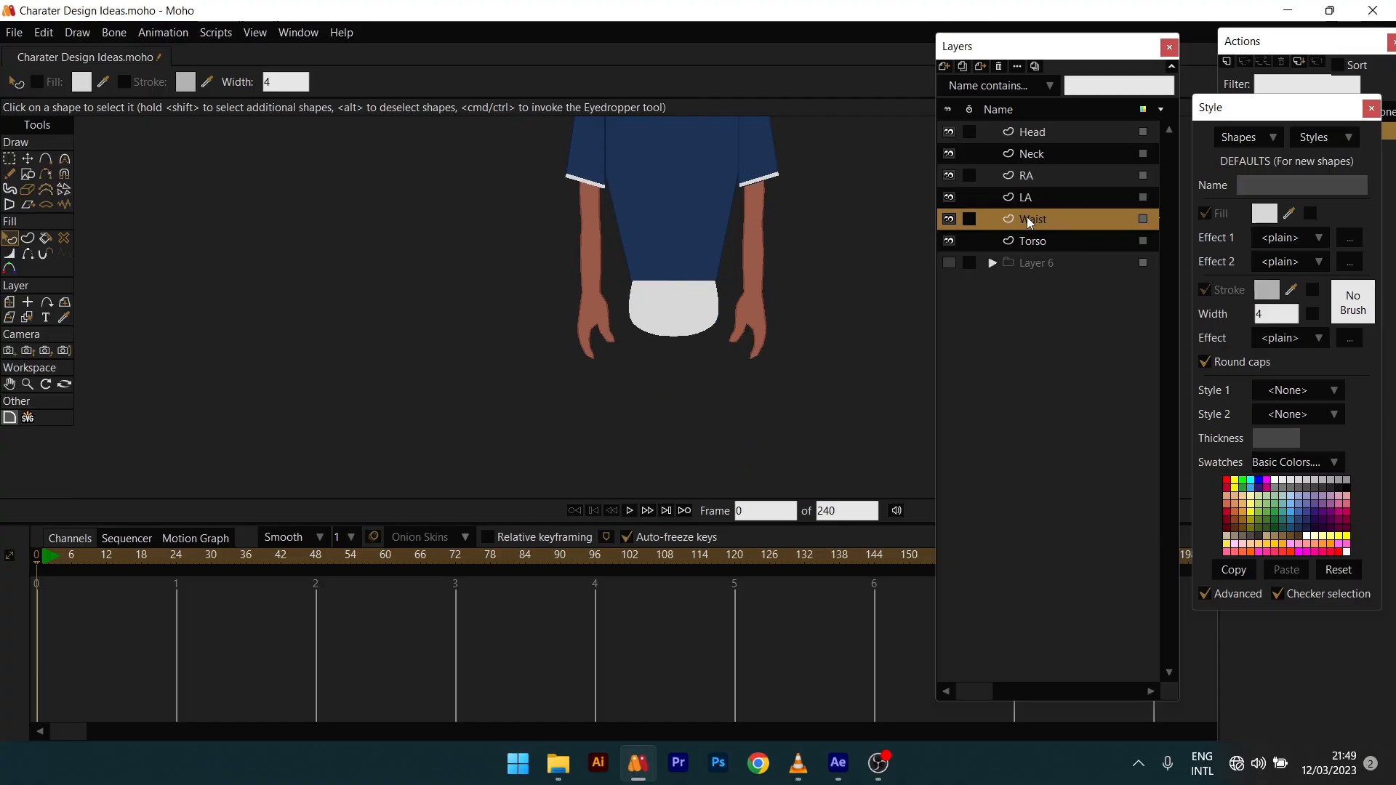
{"action": "left_click", "coordinate": [943, 67]}
{"action": "left_click", "coordinate": [969, 86]}
{"action": "type", "text": "LL"}
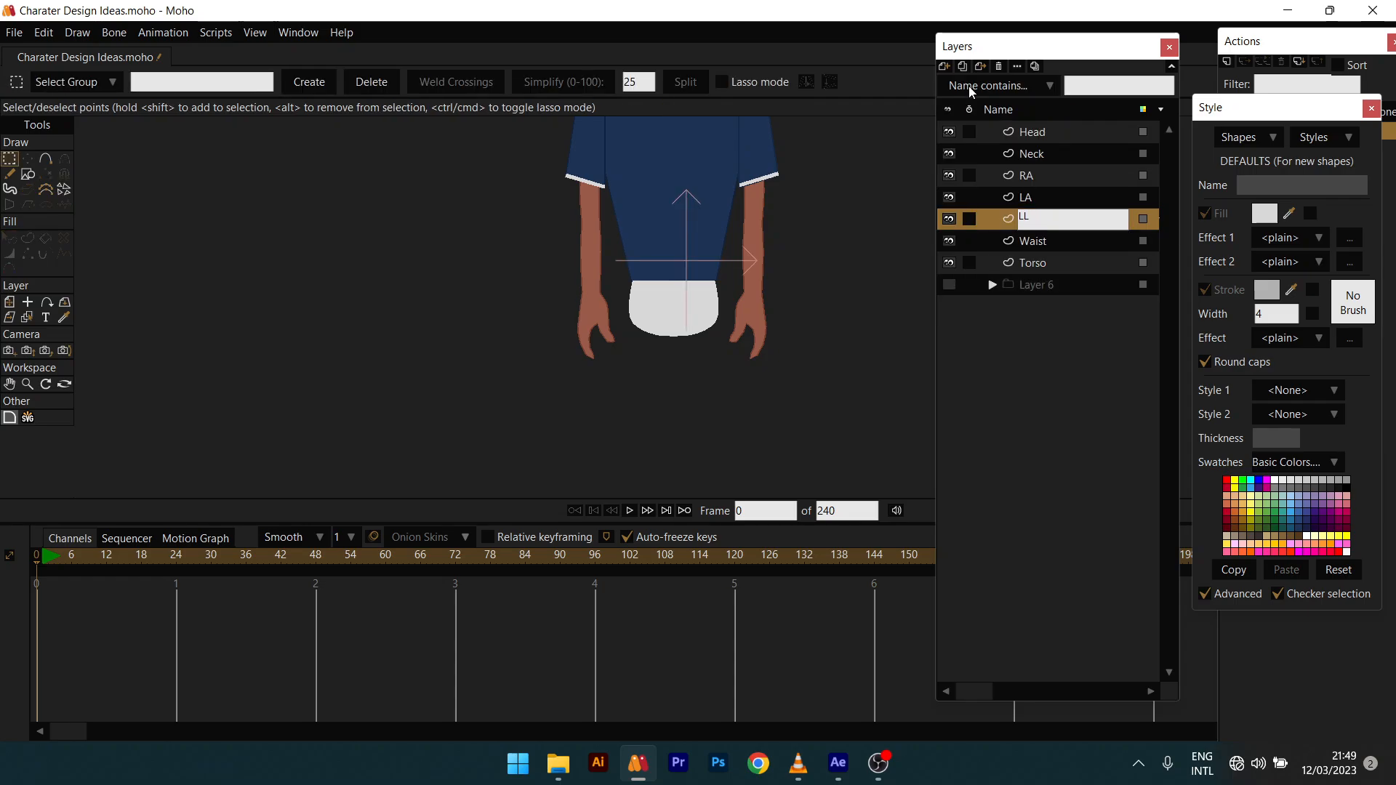
{"action": "key", "text": "Return"}
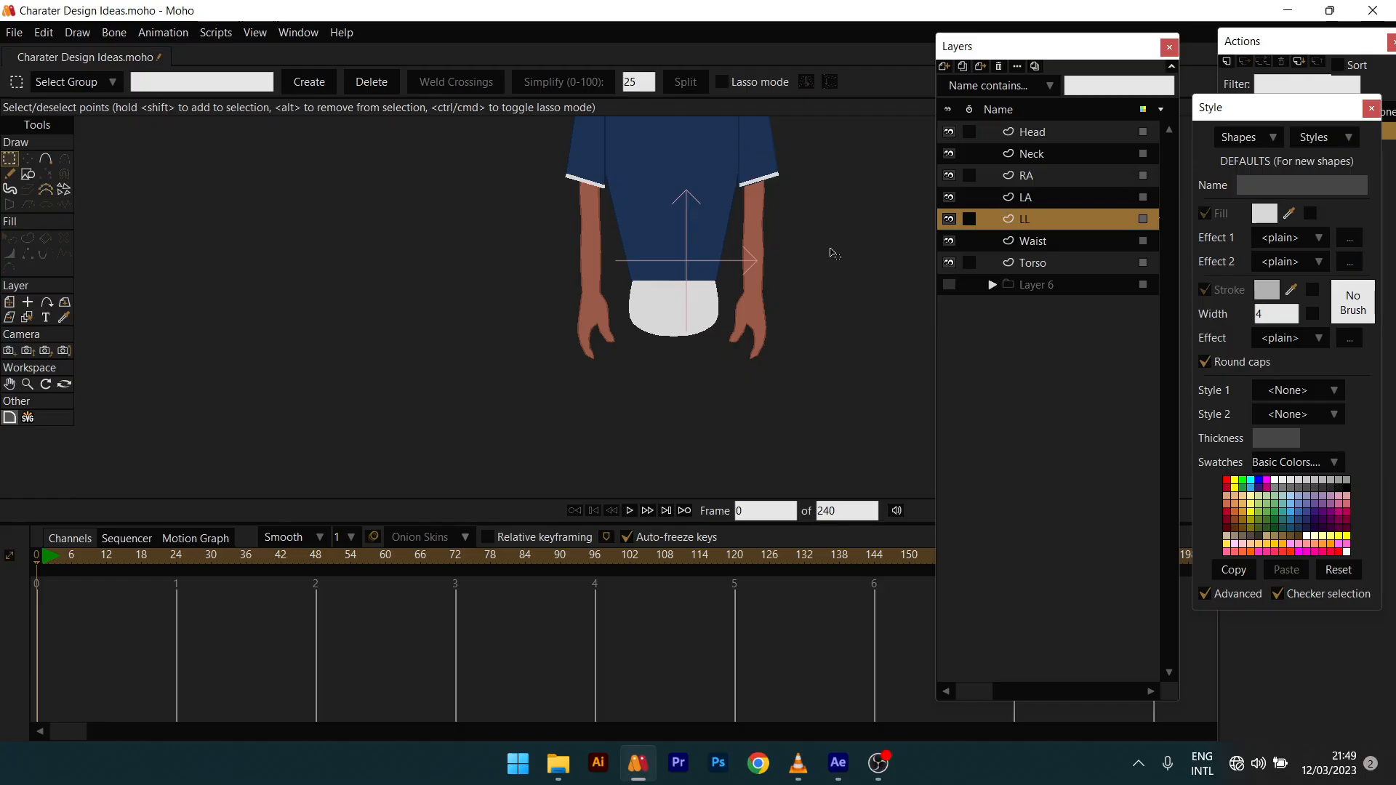
Step: Draw a filled rectangle on the LL layer over the left half of the waist, extending below it as a shorts leg
{"action": "mouse_move", "coordinate": [723, 367]}
{"action": "left_mouse_down"}
{"action": "mouse_move", "coordinate": [754, 376]}
{"action": "mouse_move", "coordinate": [811, 346]}
{"action": "left_mouse_up"}
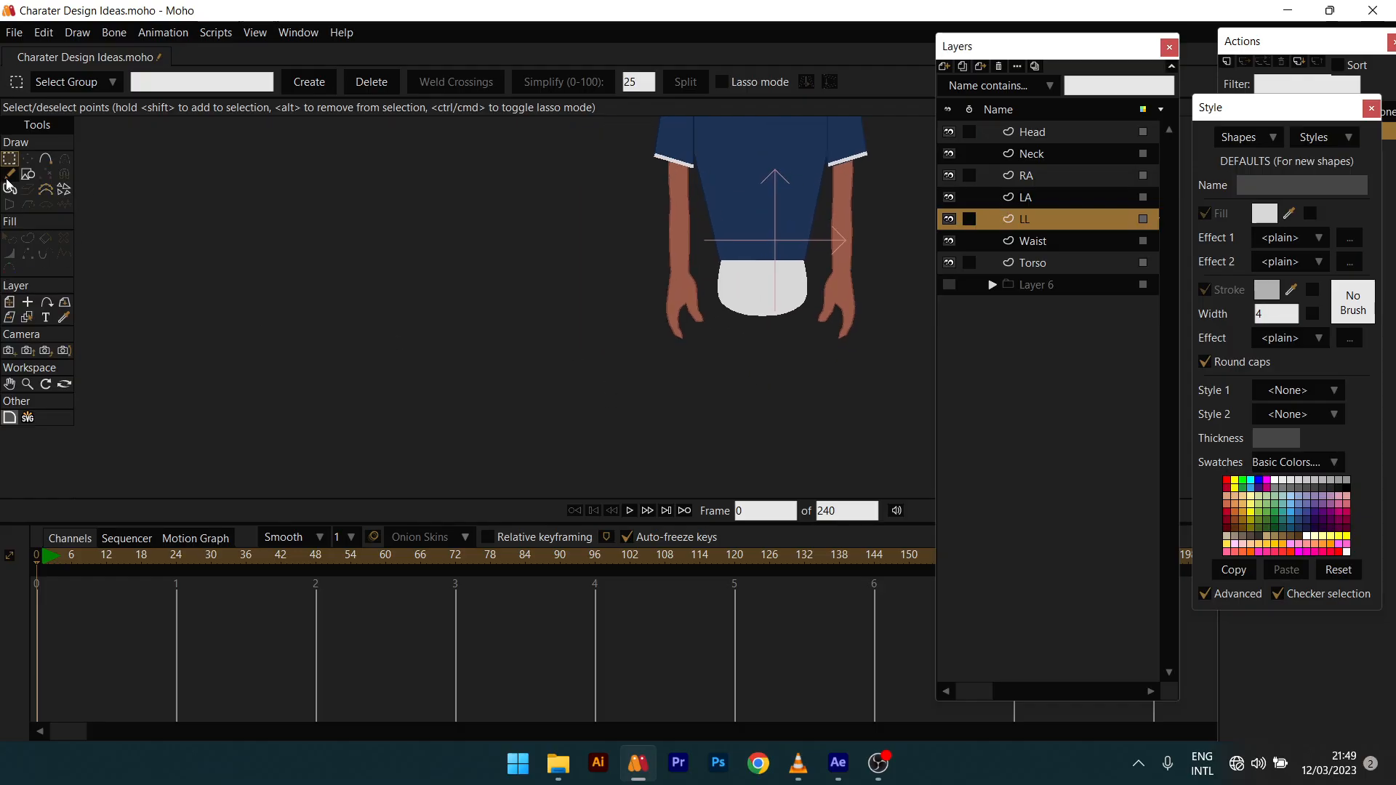
{"action": "left_click", "coordinate": [27, 175]}
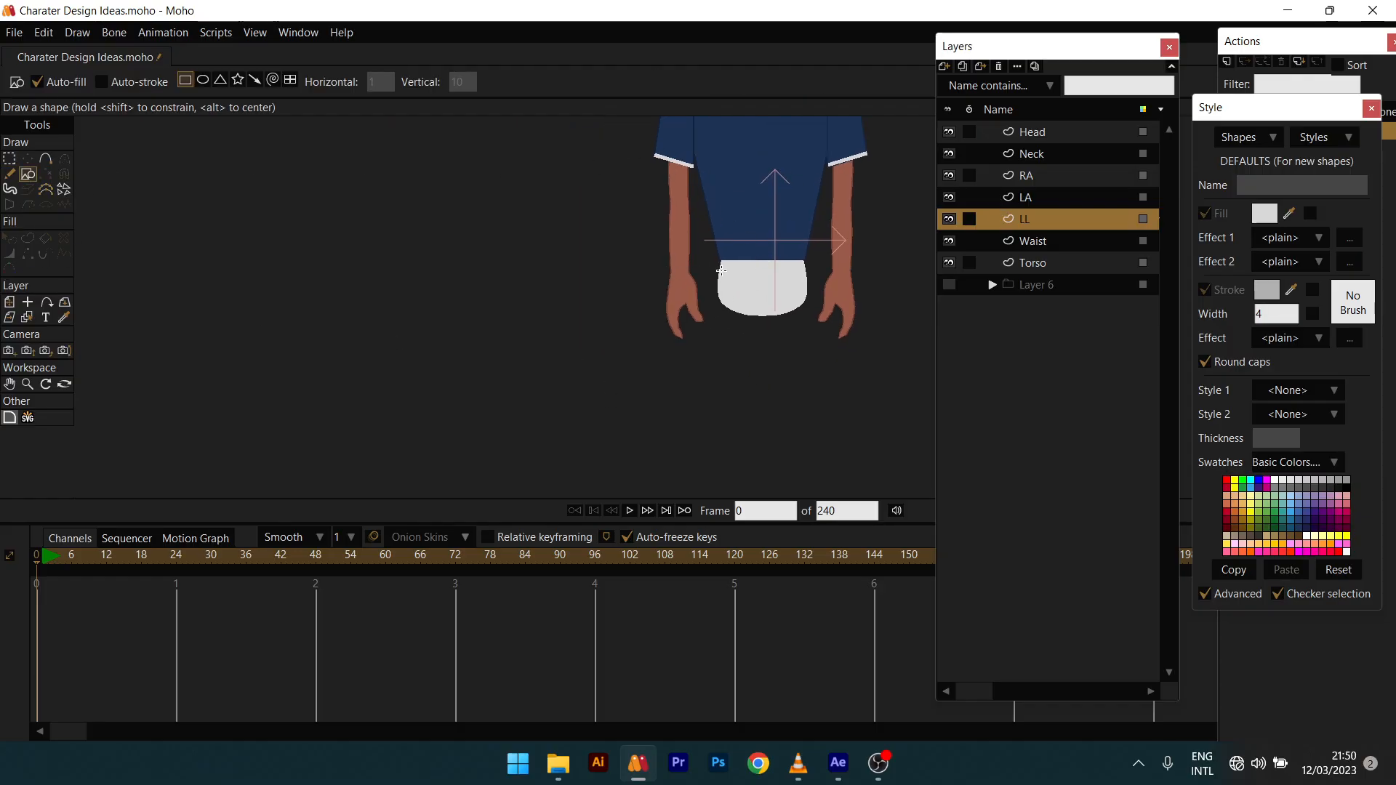
{"action": "left_click_drag", "start_coordinate": [720, 269], "coordinate": [764, 366]}
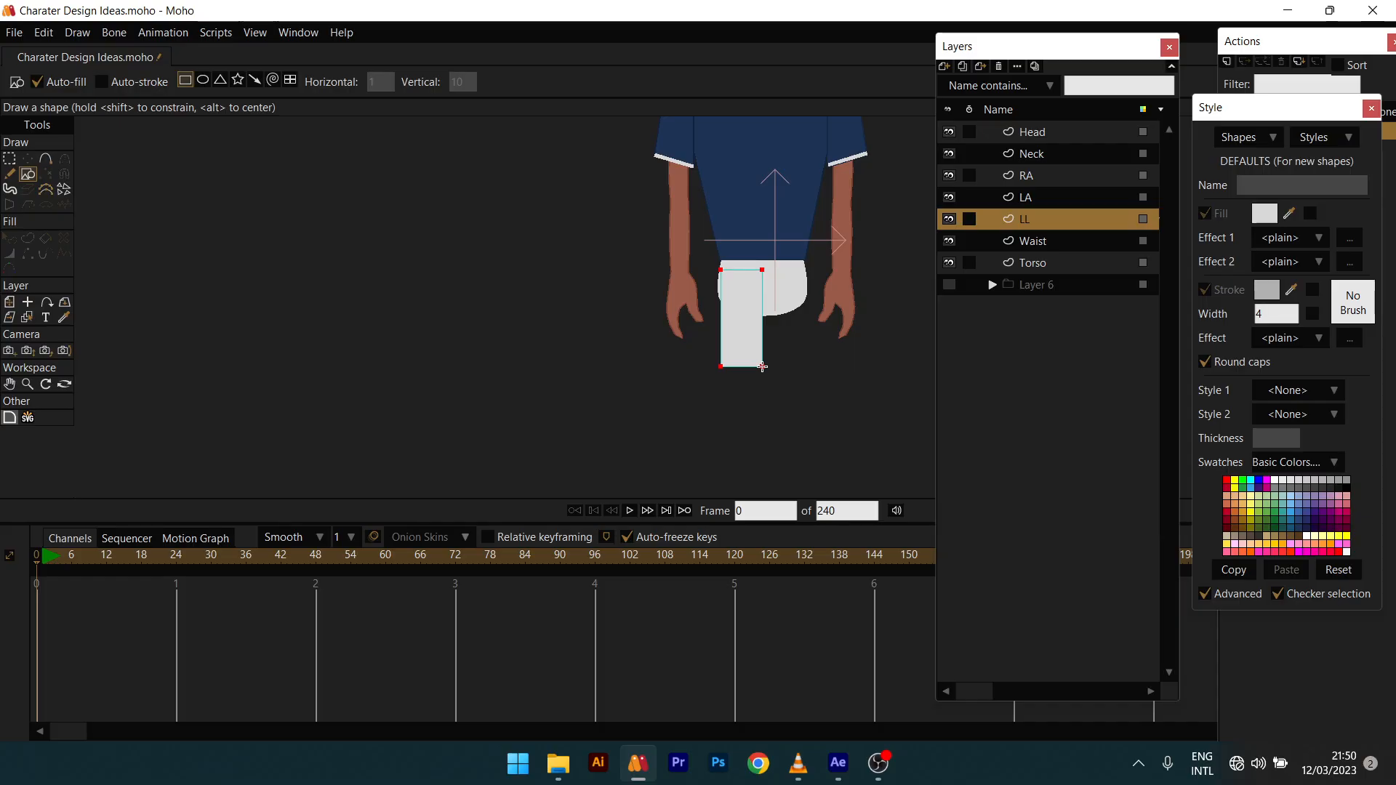
{"action": "scroll", "coordinate": [765, 355], "scroll_direction": "up", "scroll_amount": 2}
{"action": "scroll", "coordinate": [753, 359], "scroll_direction": "up", "scroll_amount": 3}
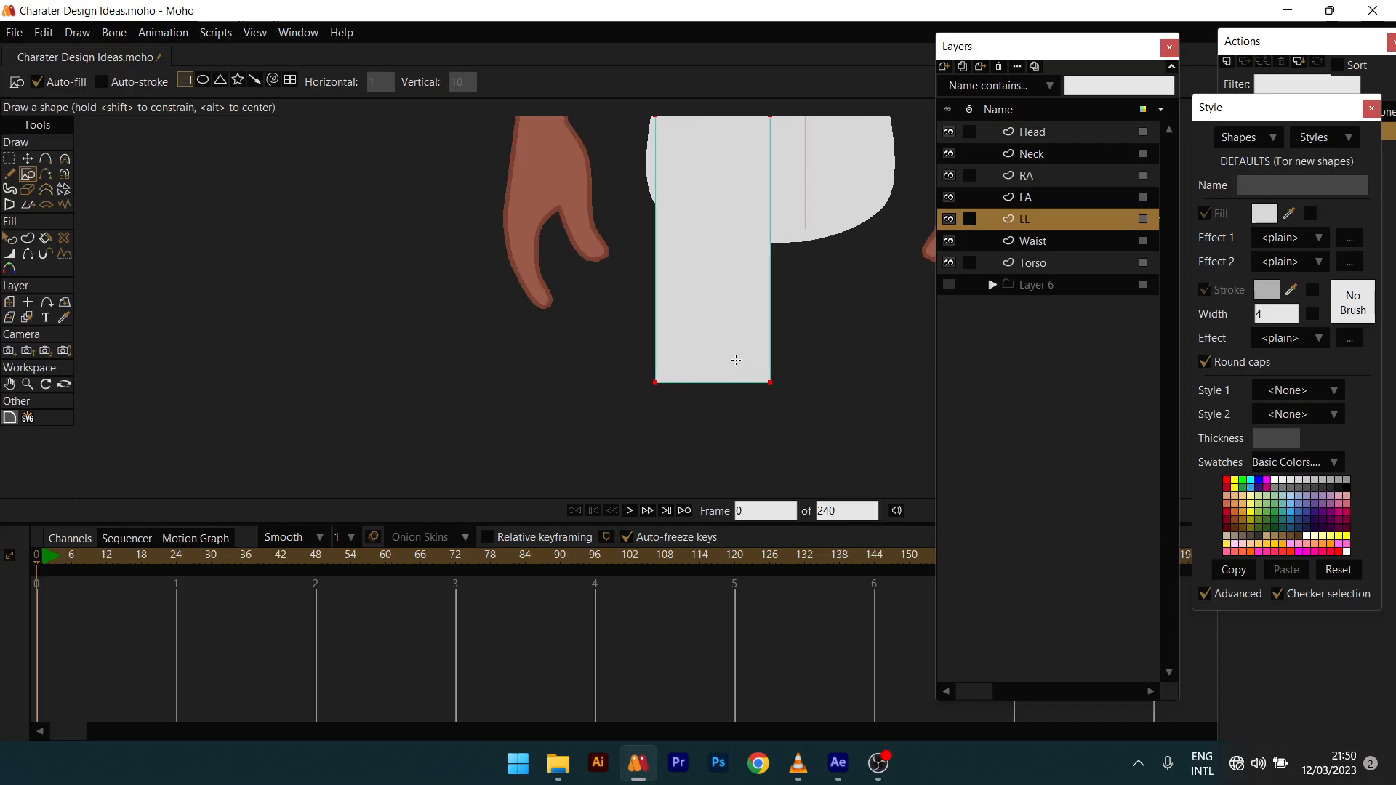
Step: Move the shorts leg's two bottom points up and outward to shorten the leg and slant it
{"action": "key", "text": "t"}
{"action": "left_click_drag", "start_coordinate": [822, 411], "coordinate": [633, 289]}
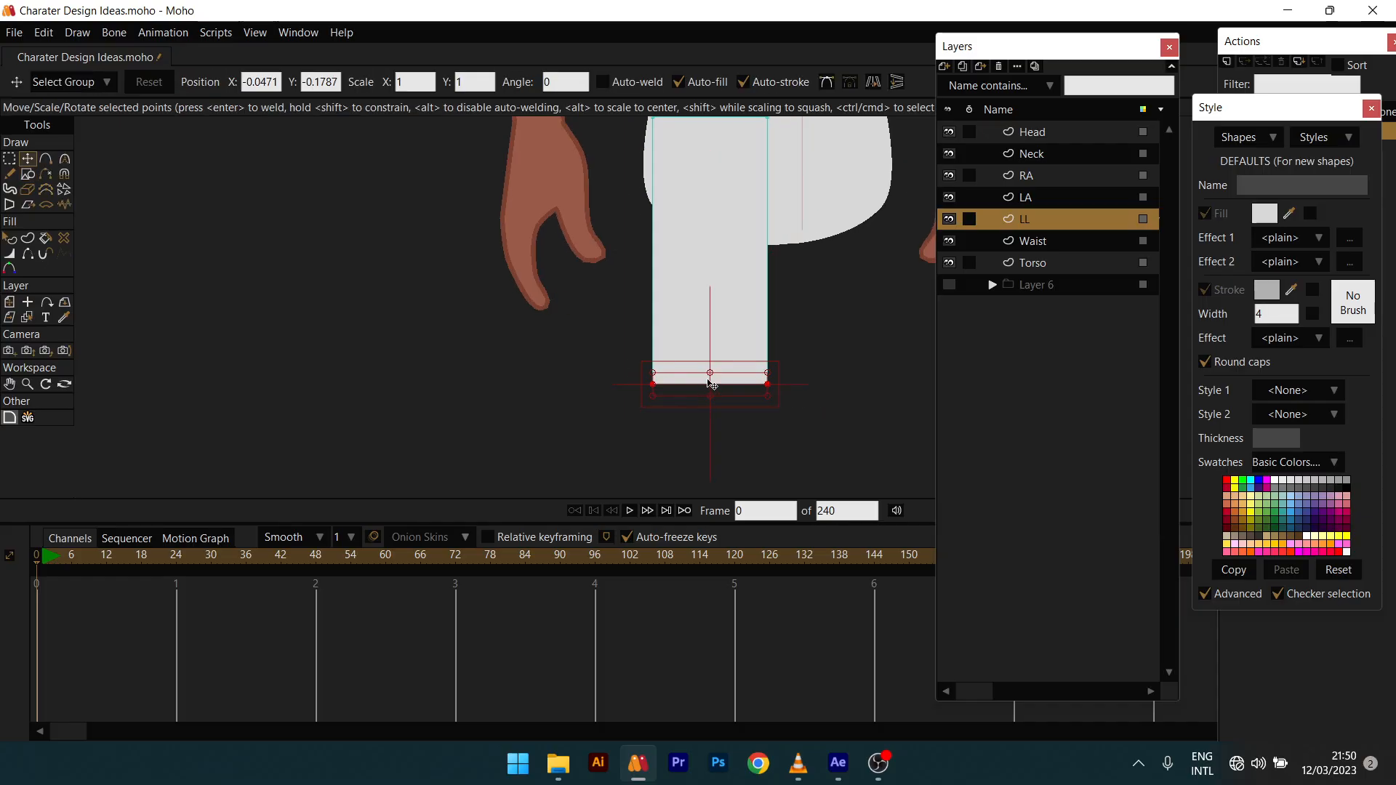
{"action": "left_click_drag", "start_coordinate": [712, 382], "coordinate": [705, 342]}
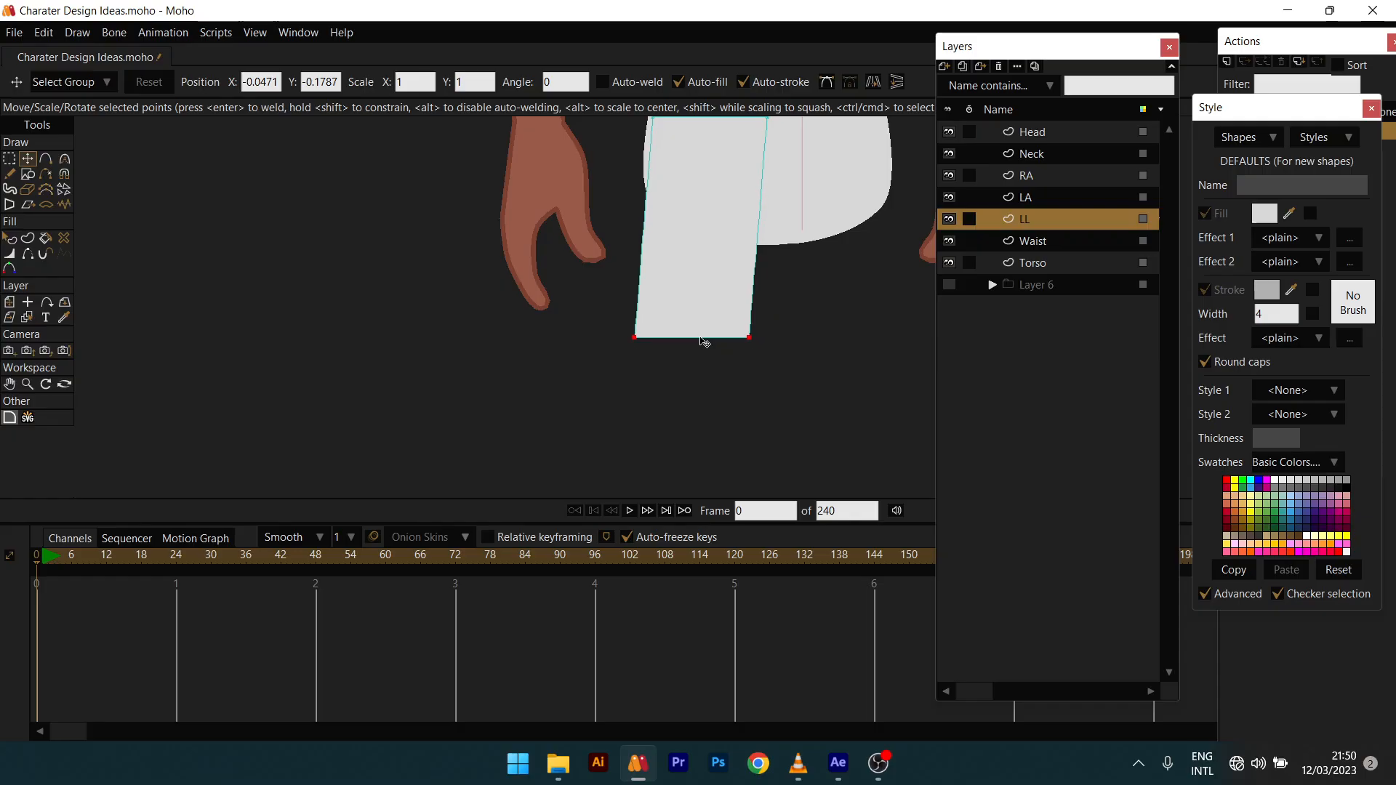
{"action": "left_click_drag", "start_coordinate": [721, 287], "coordinate": [733, 406]}
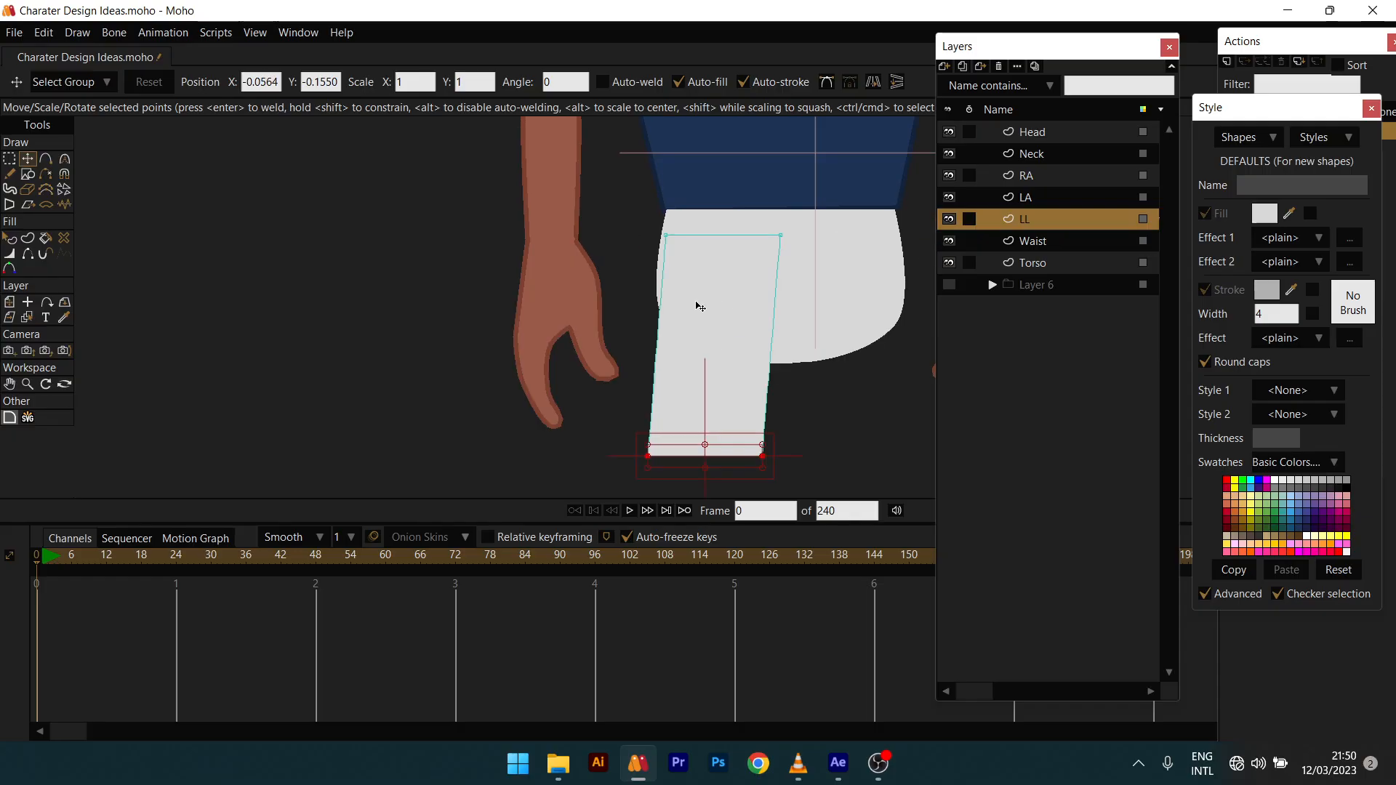
{"action": "left_click", "coordinate": [782, 237]}
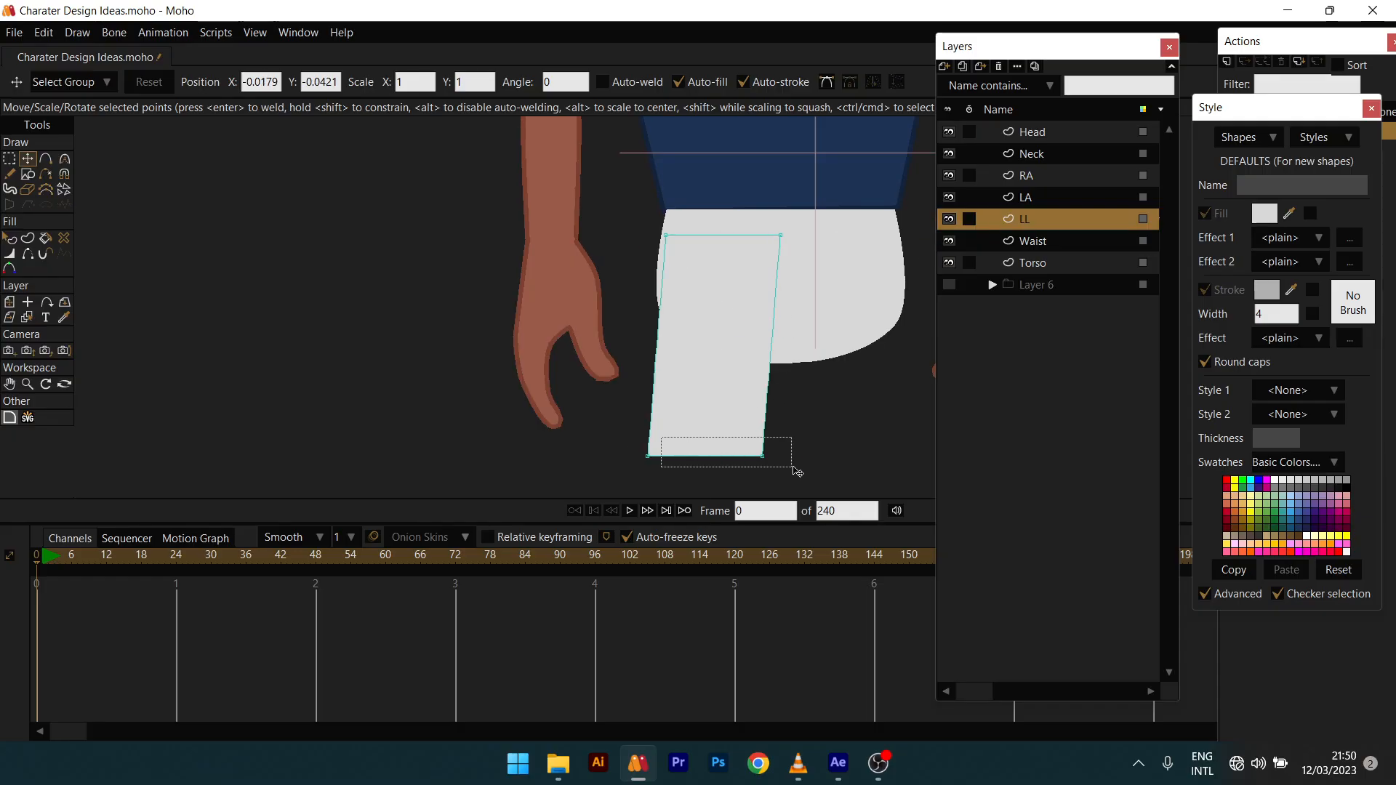
{"action": "left_click", "coordinate": [762, 456]}
{"action": "left_click_drag", "start_coordinate": [627, 439], "coordinate": [764, 458]}
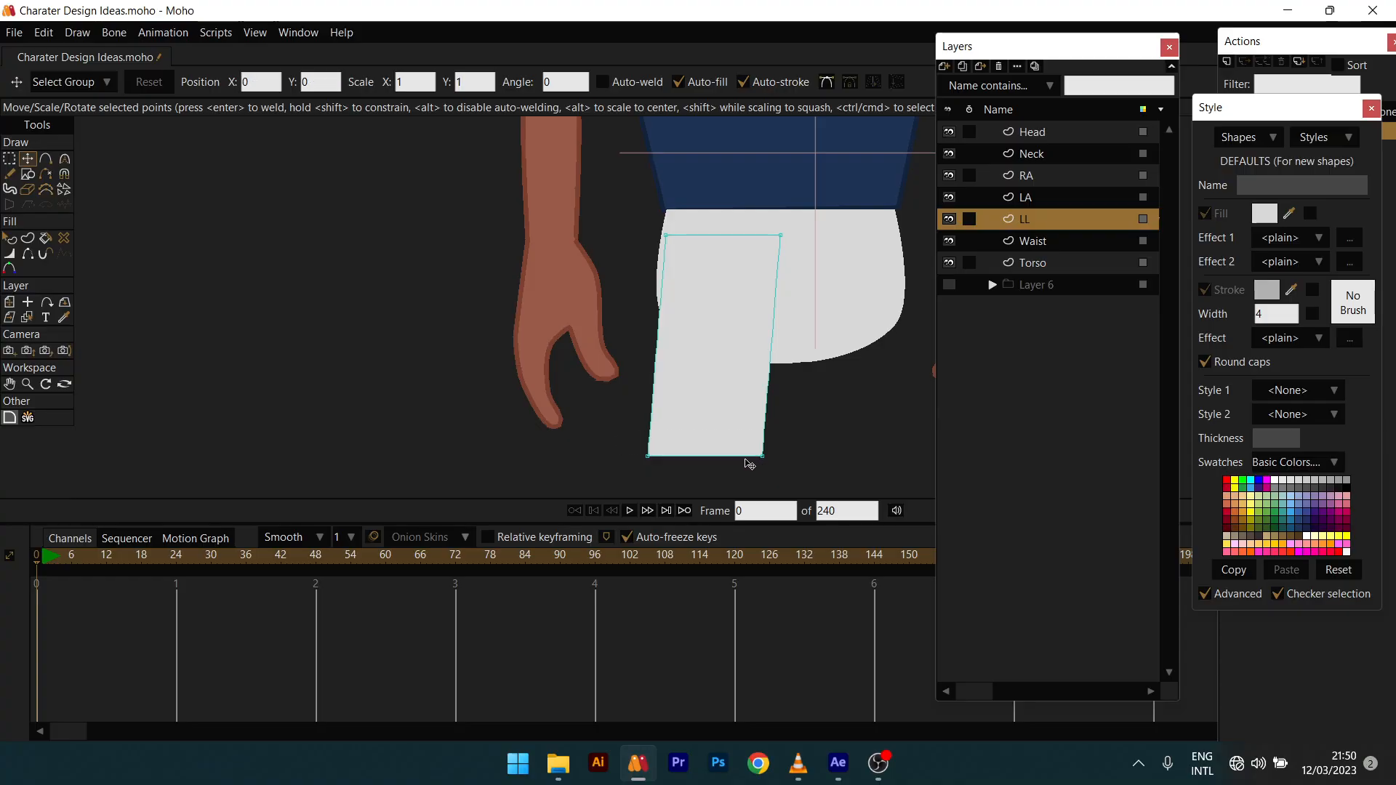
{"action": "scroll", "coordinate": [728, 321], "scroll_direction": "down", "scroll_amount": 2}
{"action": "scroll", "coordinate": [681, 264], "scroll_direction": "up", "scroll_amount": 2}
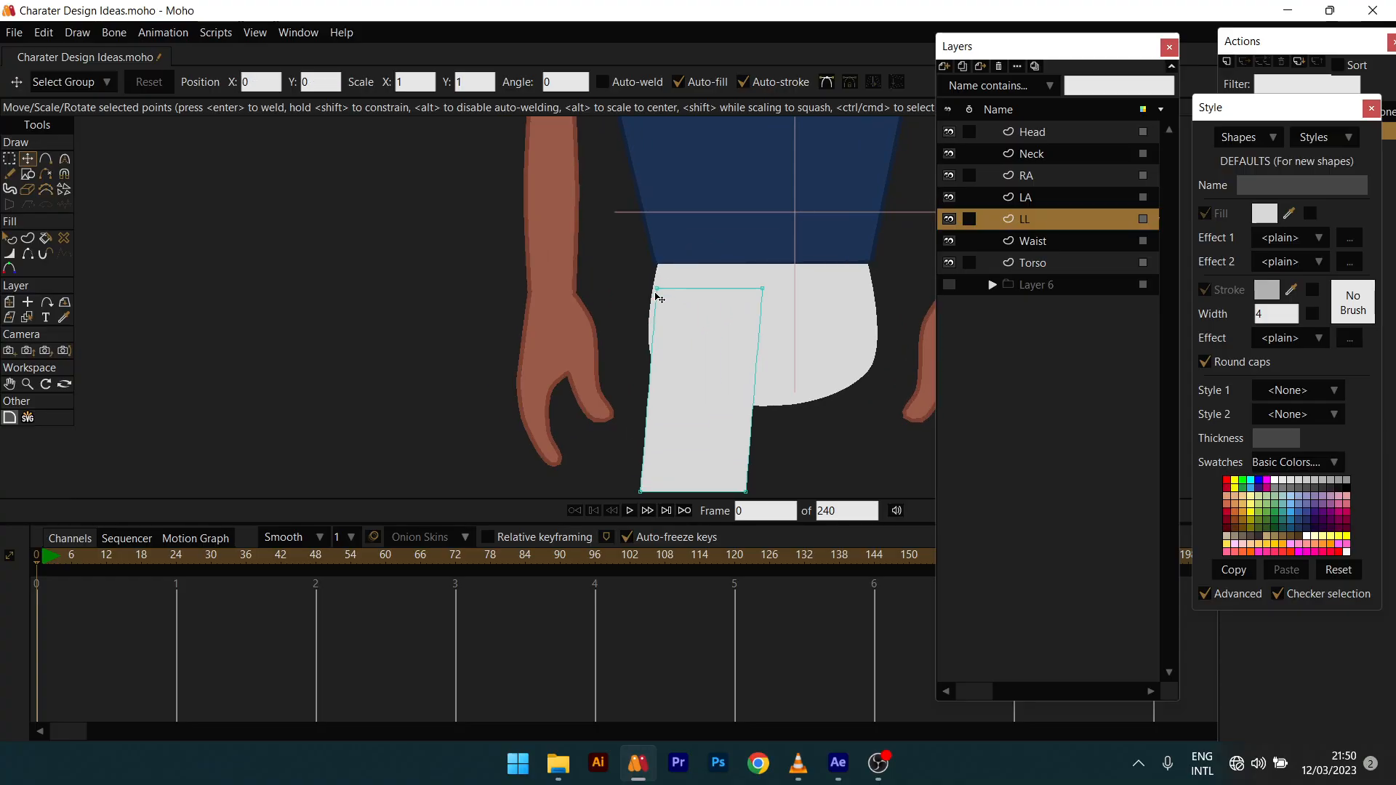
Step: Move the shorts leg's outer top point up to the shirt hem corner and lower its inner bottom point slightly
{"action": "left_click_drag", "start_coordinate": [657, 294], "coordinate": [659, 267]}
{"action": "scroll", "coordinate": [676, 294], "scroll_direction": "up", "scroll_amount": 2}
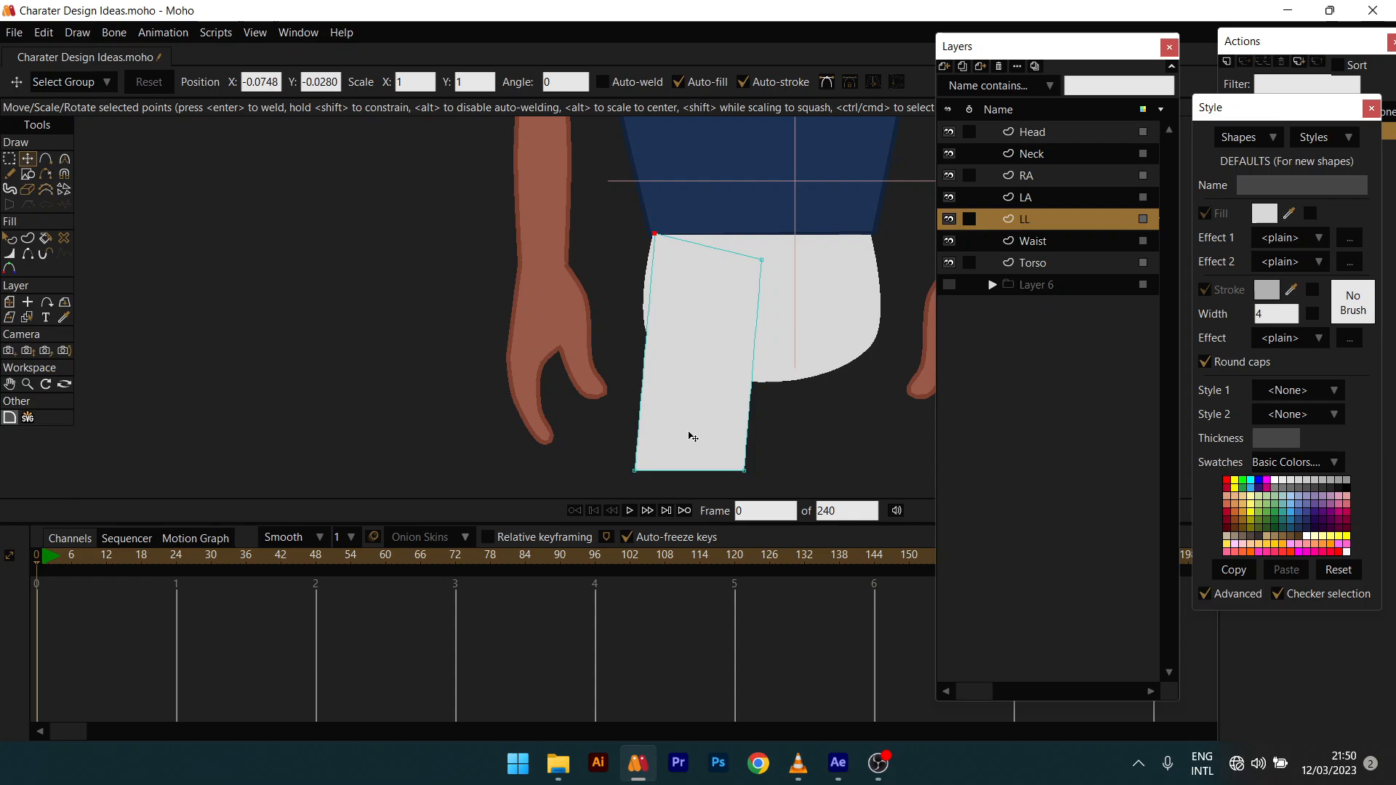
{"action": "scroll", "coordinate": [692, 436], "scroll_direction": "down", "scroll_amount": 2}
{"action": "scroll", "coordinate": [709, 359], "scroll_direction": "up", "scroll_amount": 1}
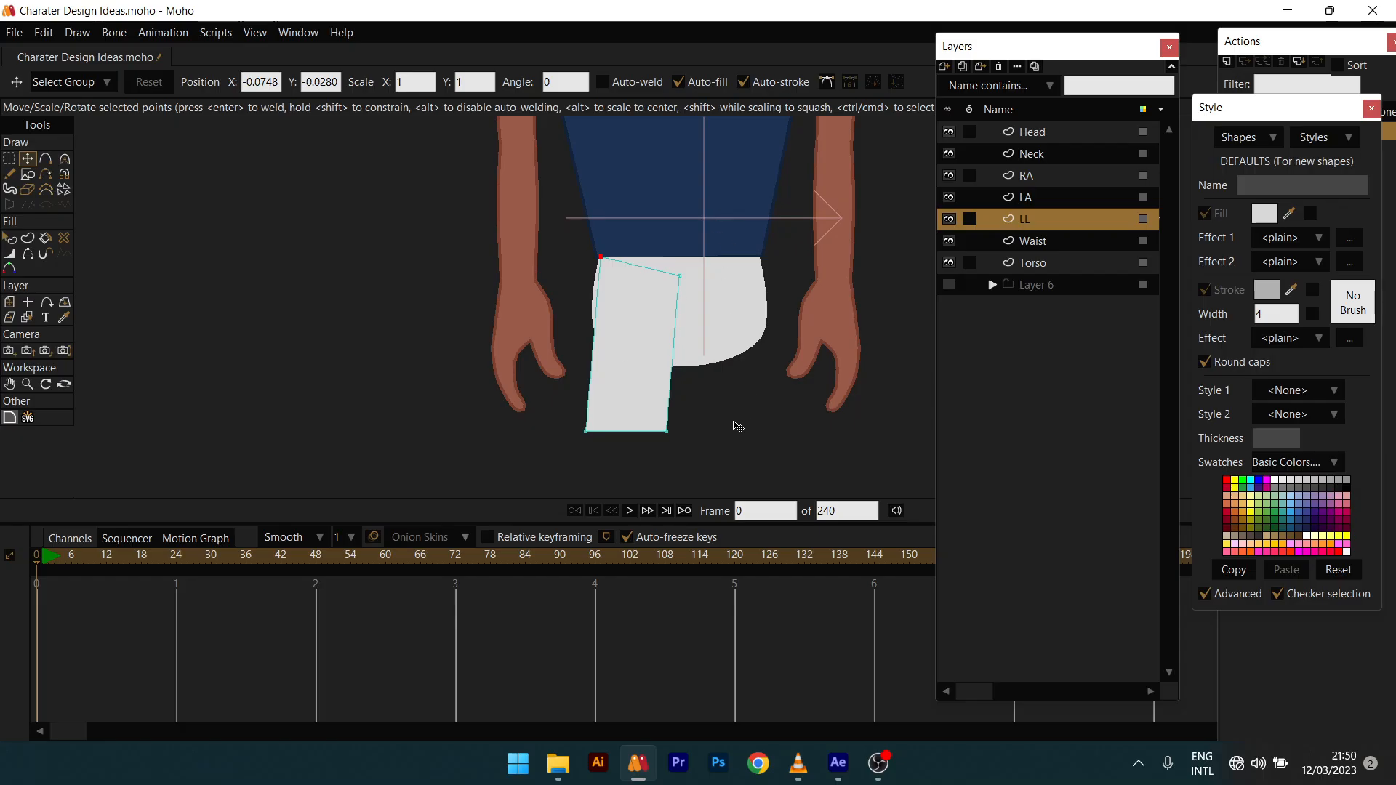
{"action": "left_click_drag", "start_coordinate": [567, 161], "coordinate": [574, 312]}
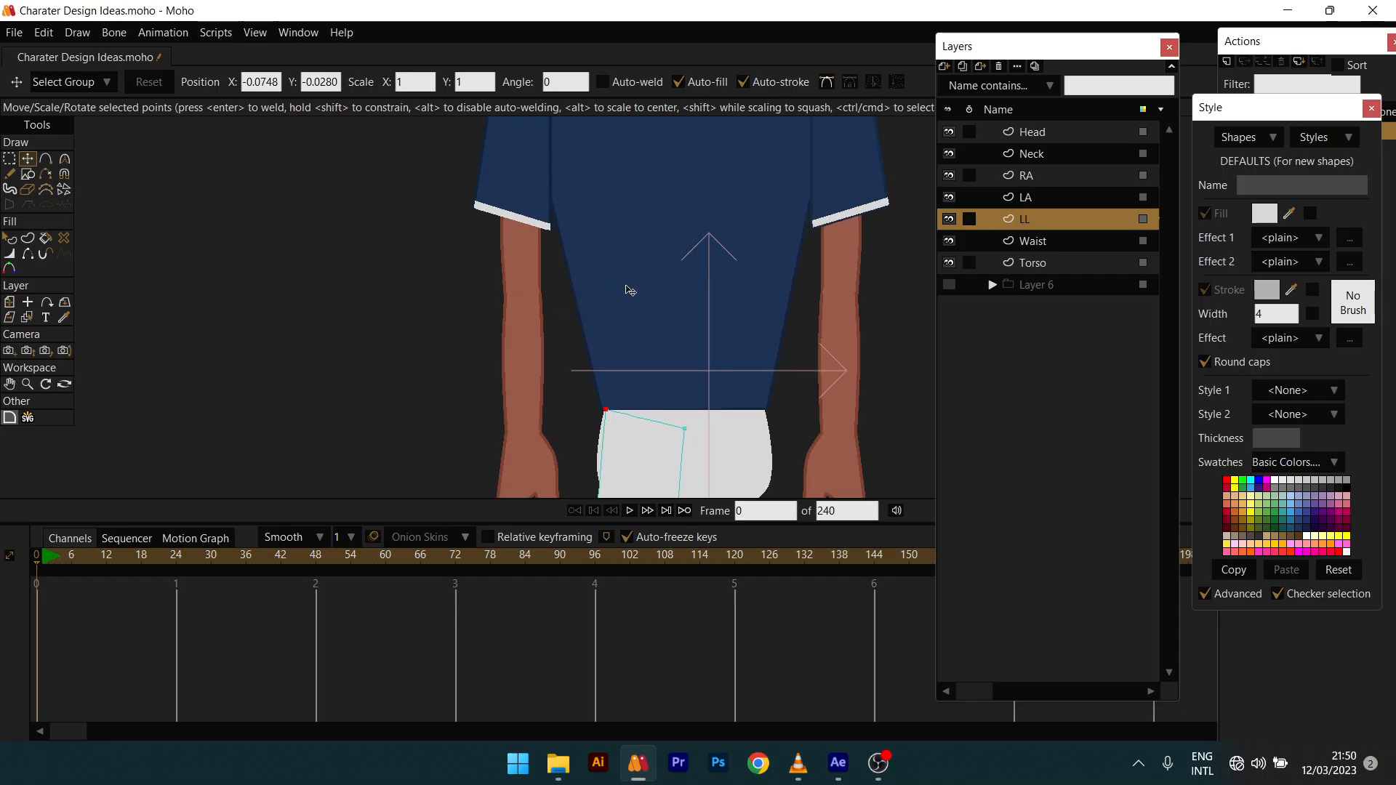
{"action": "left_click_drag", "start_coordinate": [701, 495], "coordinate": [664, 371]}
{"action": "scroll", "coordinate": [664, 371], "scroll_direction": "down", "scroll_amount": 2}
{"action": "scroll", "coordinate": [663, 348], "scroll_direction": "up", "scroll_amount": 3}
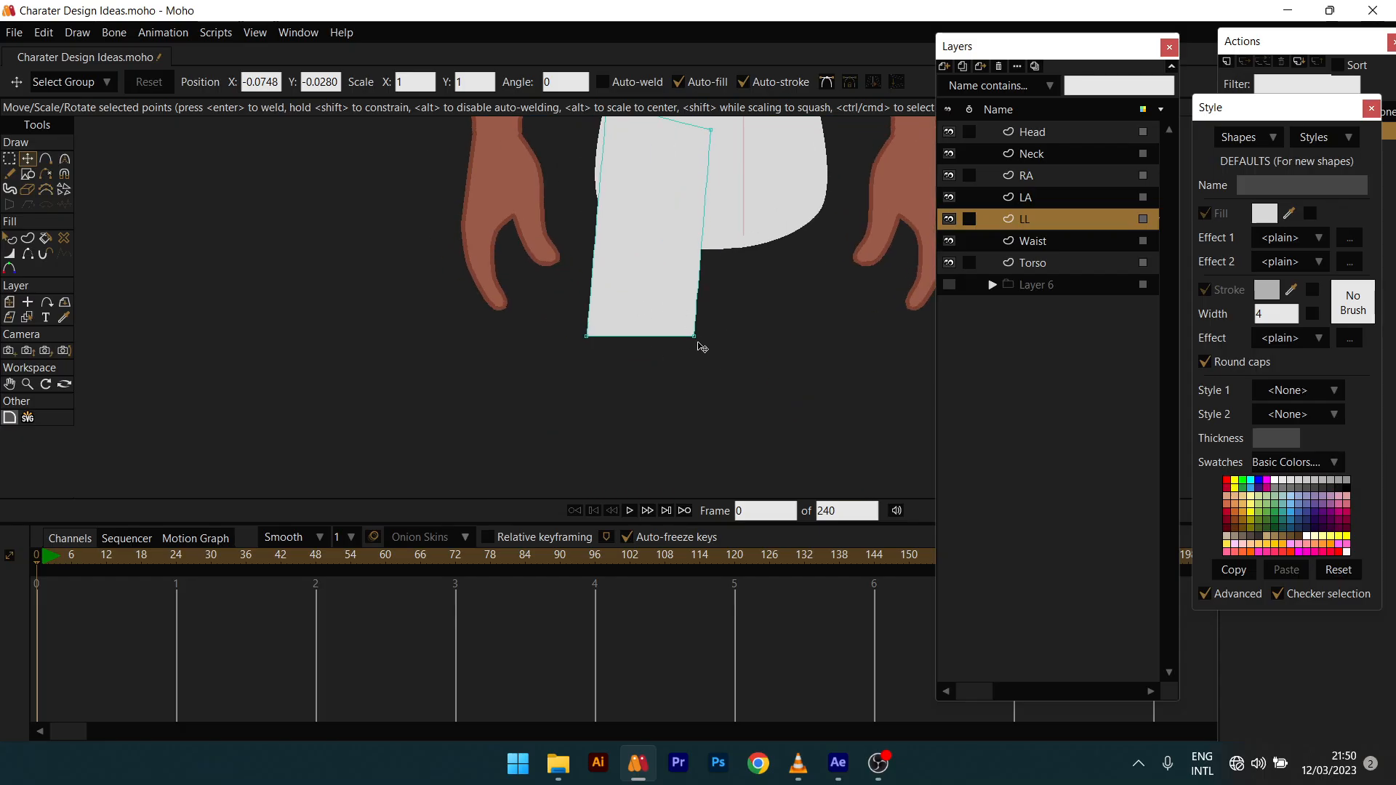
{"action": "left_click", "coordinate": [694, 343]}
{"action": "left_click_drag", "start_coordinate": [649, 348], "coordinate": [676, 247]}
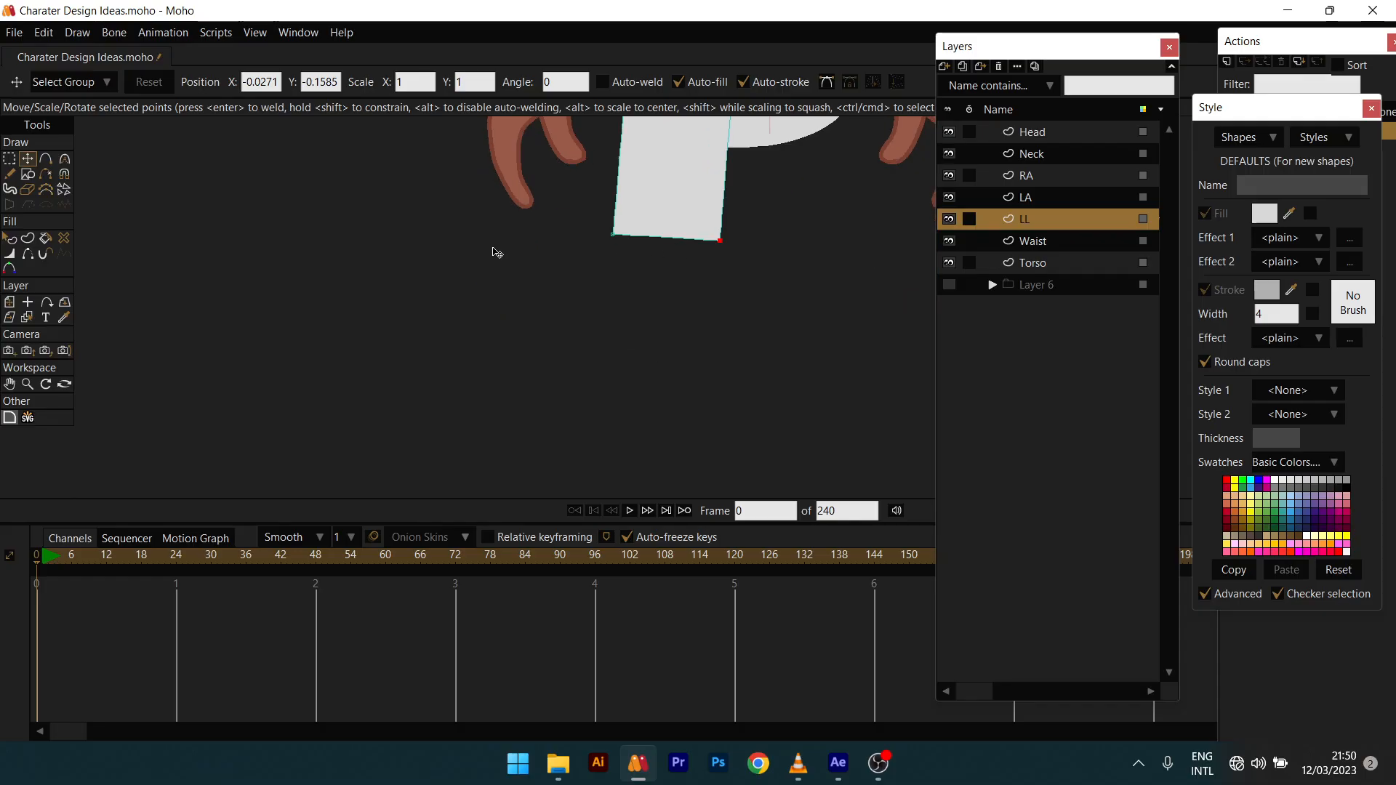
{"action": "left_click", "coordinate": [45, 158]}
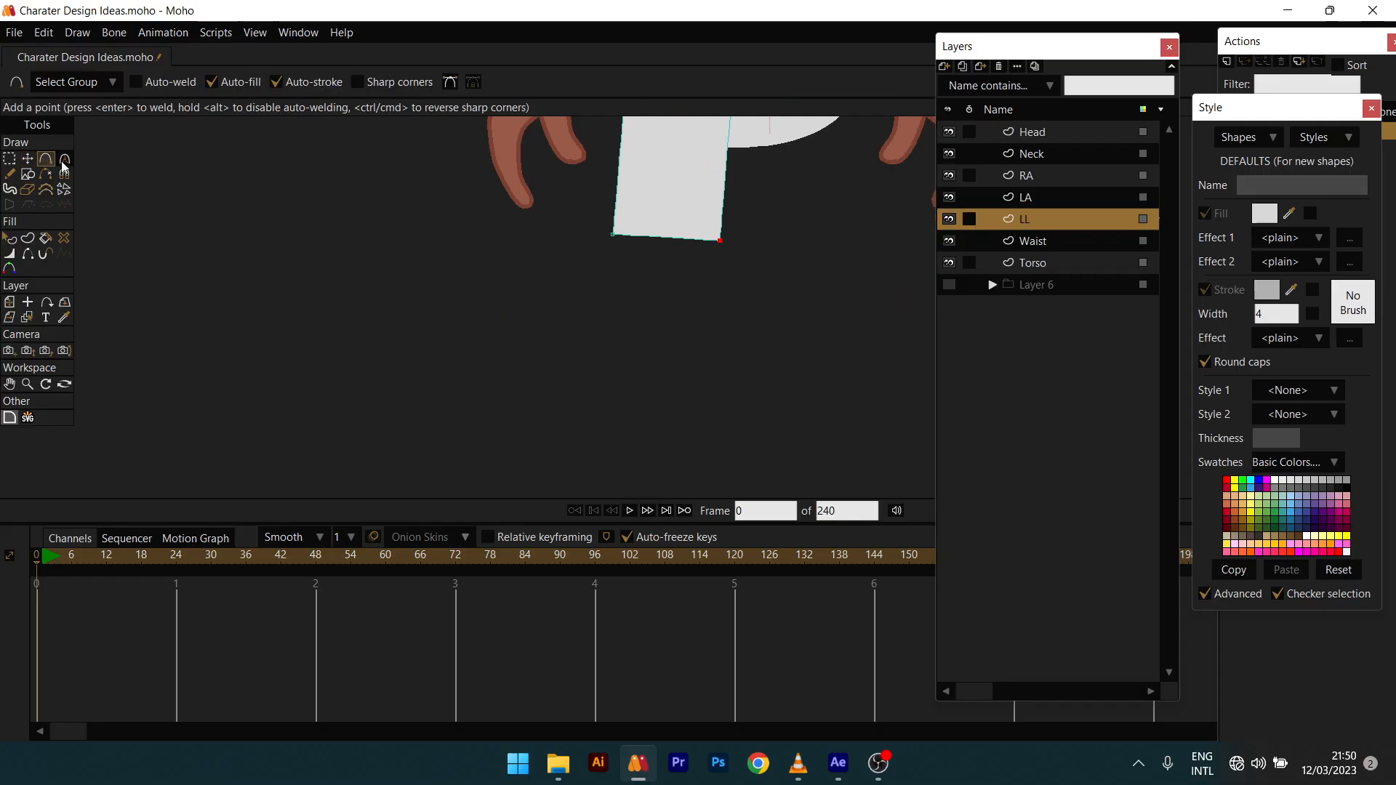
{"action": "left_click_drag", "start_coordinate": [646, 196], "coordinate": [692, 277]}
{"action": "left_click_drag", "start_coordinate": [691, 277], "coordinate": [715, 302]}
{"action": "key", "text": "ctrl+z"}
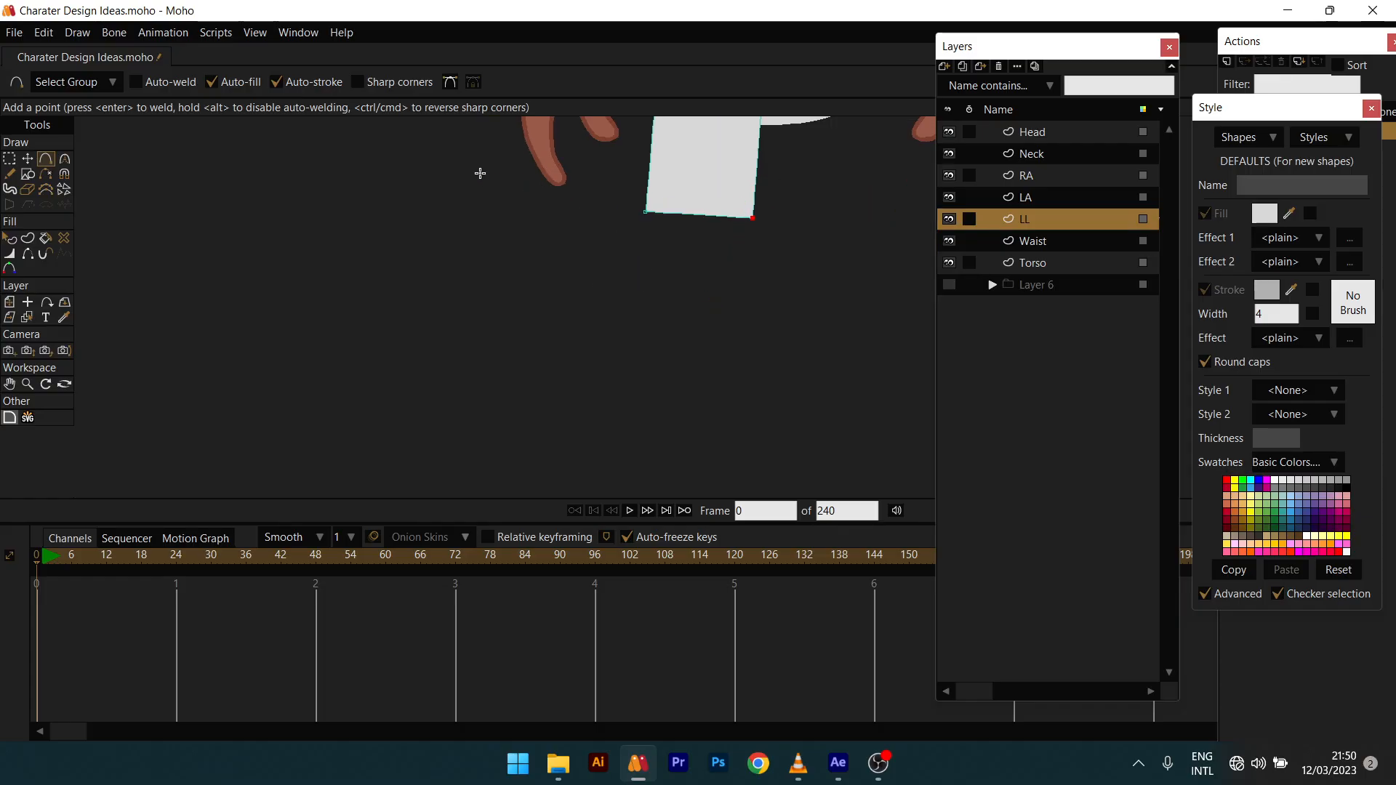
Step: Enable Sharp corners for adding points and outline the lower leg from inside the shorts down its inner side to the heel
{"action": "left_click", "coordinate": [373, 80]}
{"action": "left_click_drag", "start_coordinate": [668, 187], "coordinate": [732, 191]}
{"action": "left_click_drag", "start_coordinate": [722, 288], "coordinate": [674, 435]}
{"action": "key", "text": "ctrl+z"}
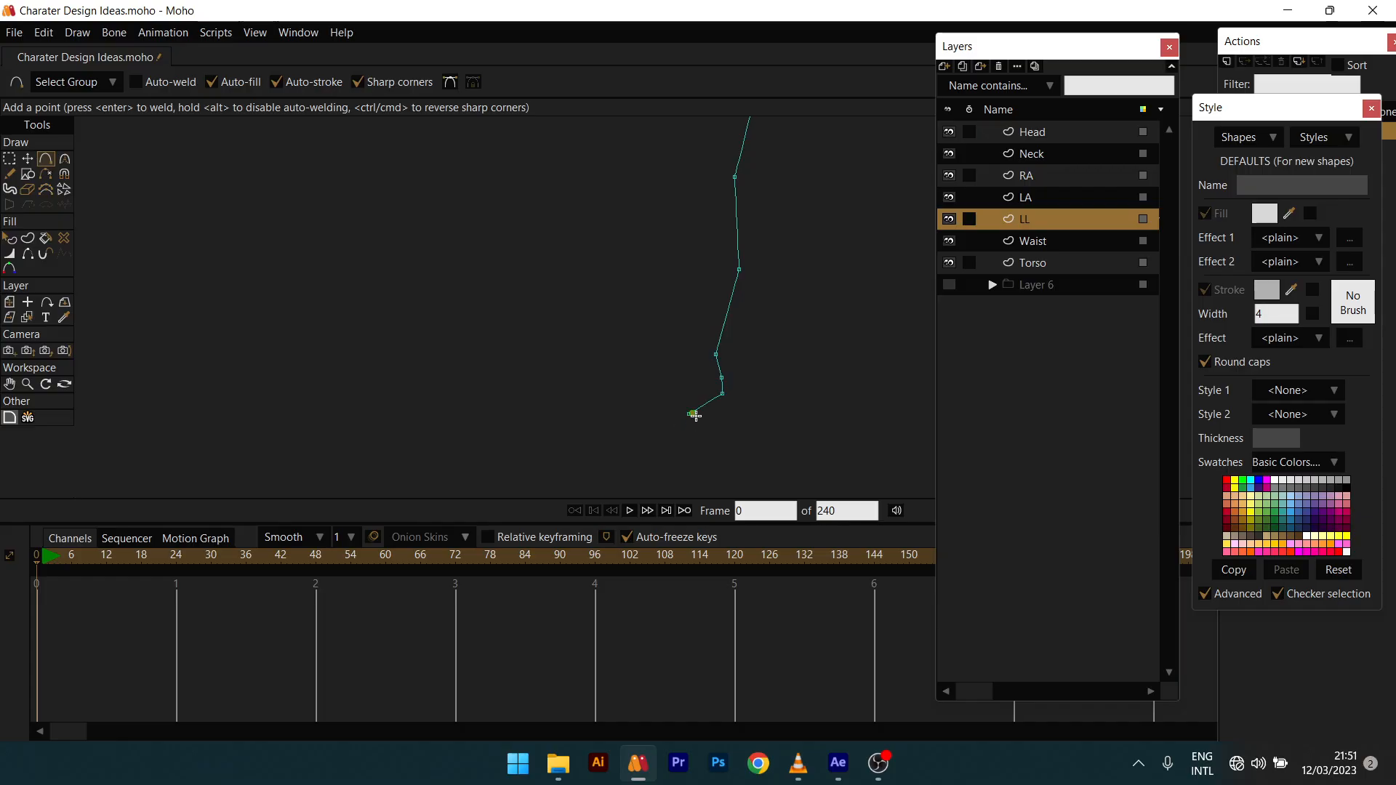
Step: Continue the lower-leg outline around the foot to the toes and back up the outer side into the shorts
{"action": "left_click_drag", "start_coordinate": [690, 414], "coordinate": [598, 446]}
{"action": "left_click_drag", "start_coordinate": [652, 356], "coordinate": [674, 487]}
{"action": "left_click_drag", "start_coordinate": [670, 371], "coordinate": [665, 298]}
{"action": "left_click_drag", "start_coordinate": [669, 414], "coordinate": [670, 117]}
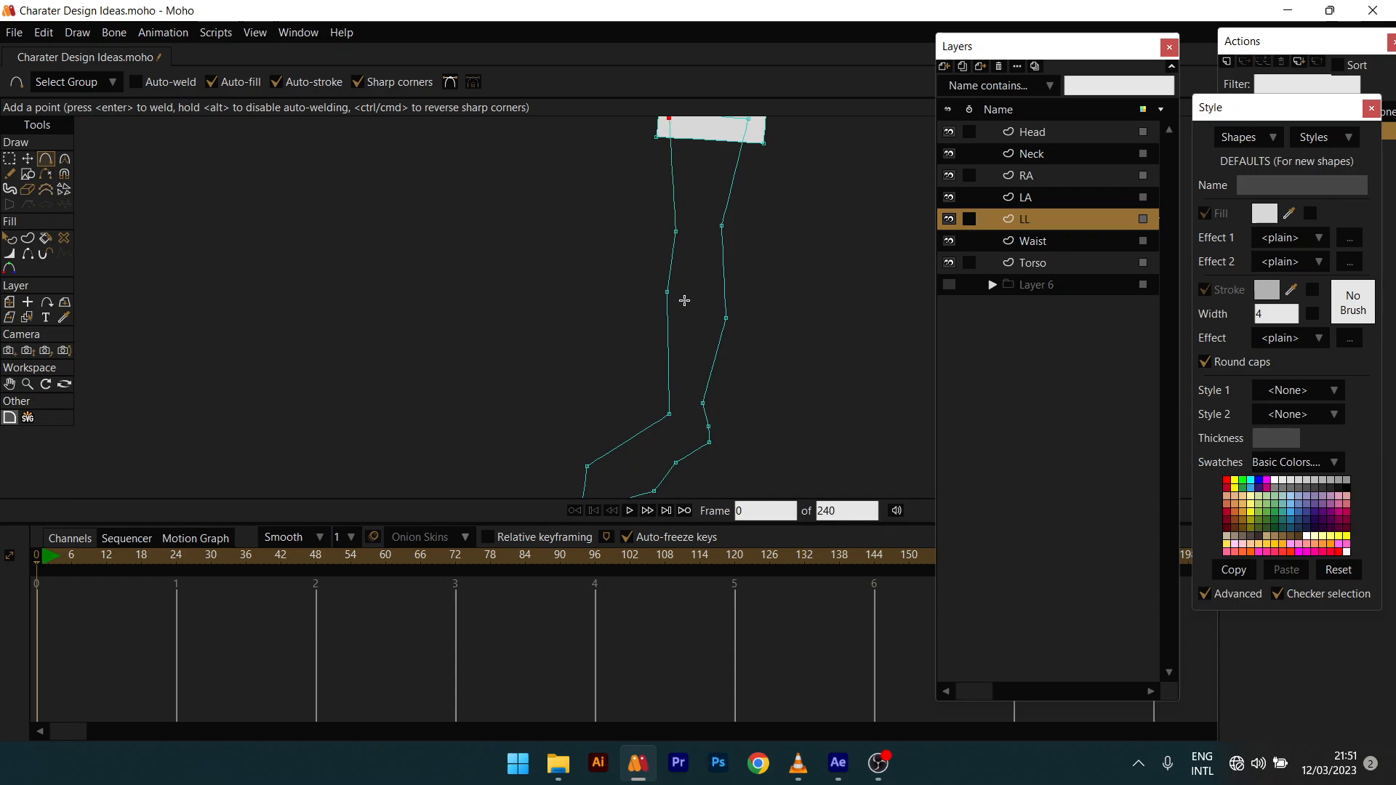
Step: Weld the outline's last point onto its first point to close and fill the lower-leg shape
{"action": "scroll", "coordinate": [684, 300], "scroll_direction": "up", "scroll_amount": 3}
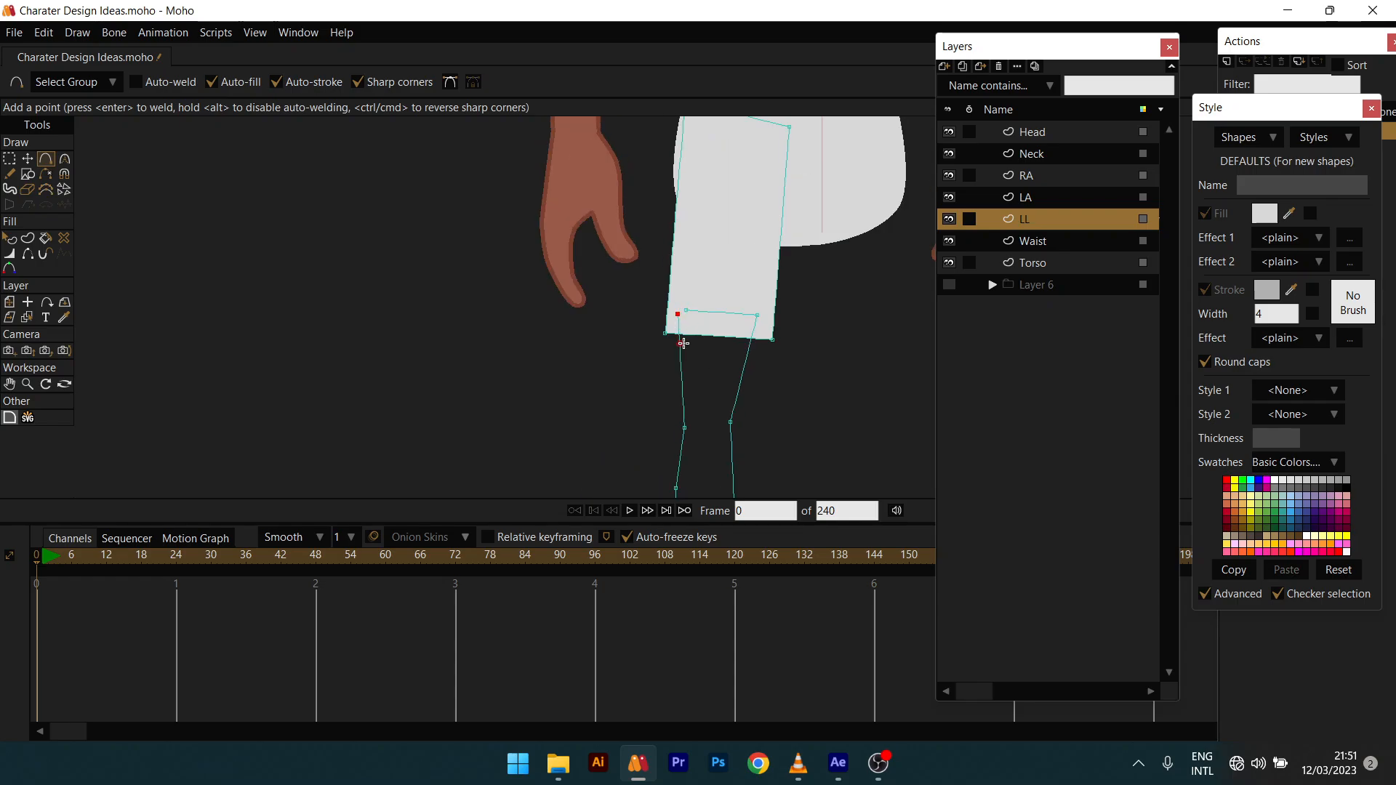
{"action": "key", "text": "t"}
{"action": "left_click_drag", "start_coordinate": [677, 314], "coordinate": [683, 313]}
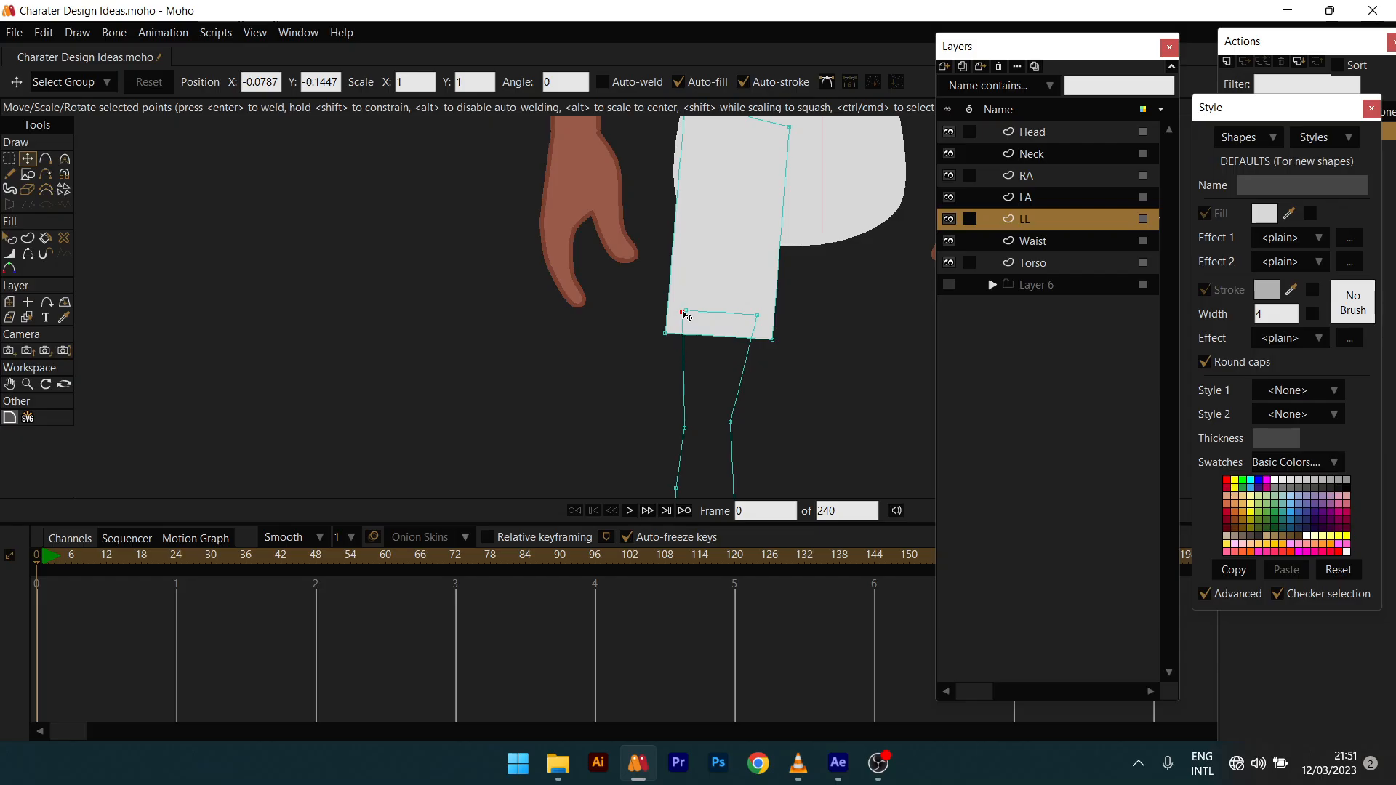
{"action": "key", "text": "Return"}
{"action": "scroll", "coordinate": [691, 312], "scroll_direction": "down", "scroll_amount": 3}
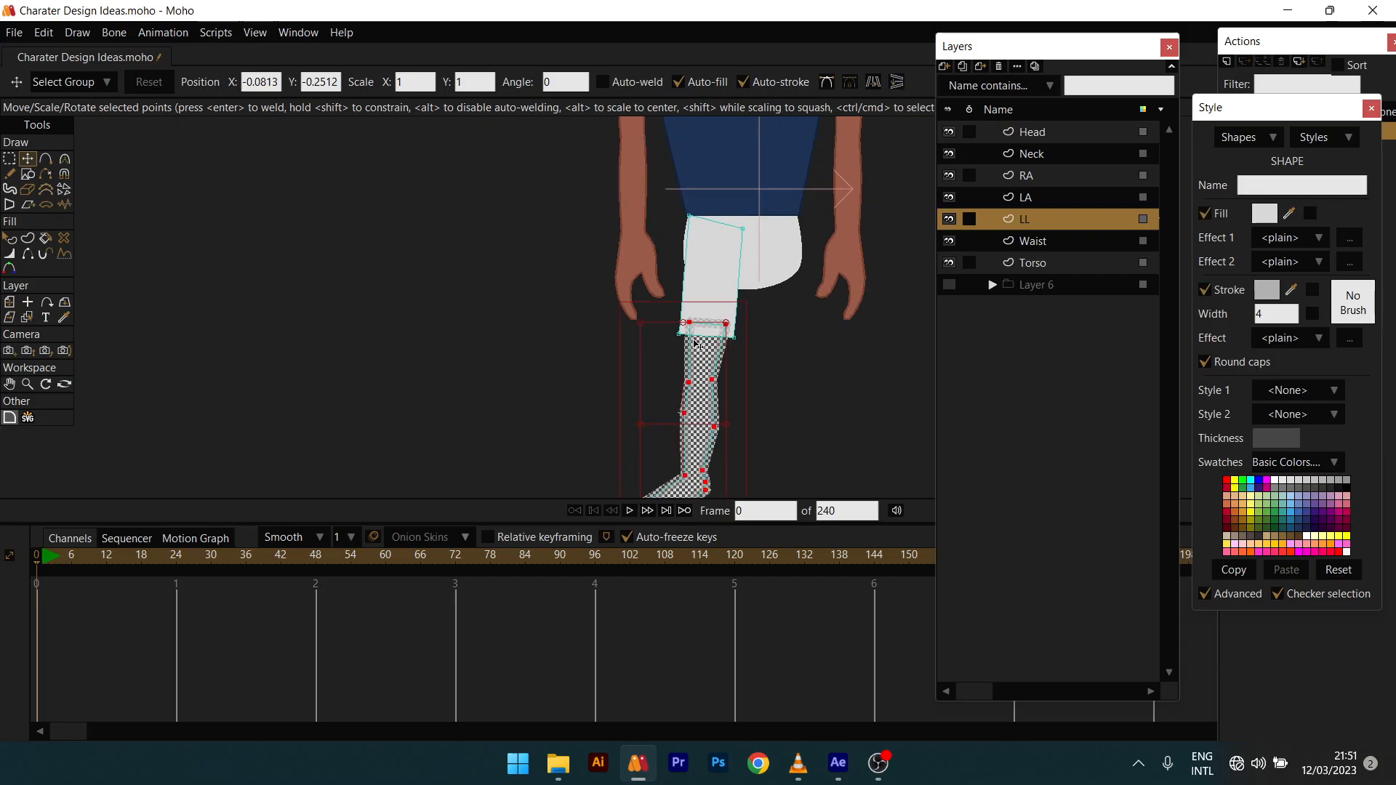
Step: Recolour the lower-leg shape with the hand's skin-tone fill and the darker brown stroke sampled from the arm outline
{"action": "key", "text": "q"}
{"action": "scroll", "coordinate": [720, 341], "scroll_direction": "down", "scroll_amount": 3}
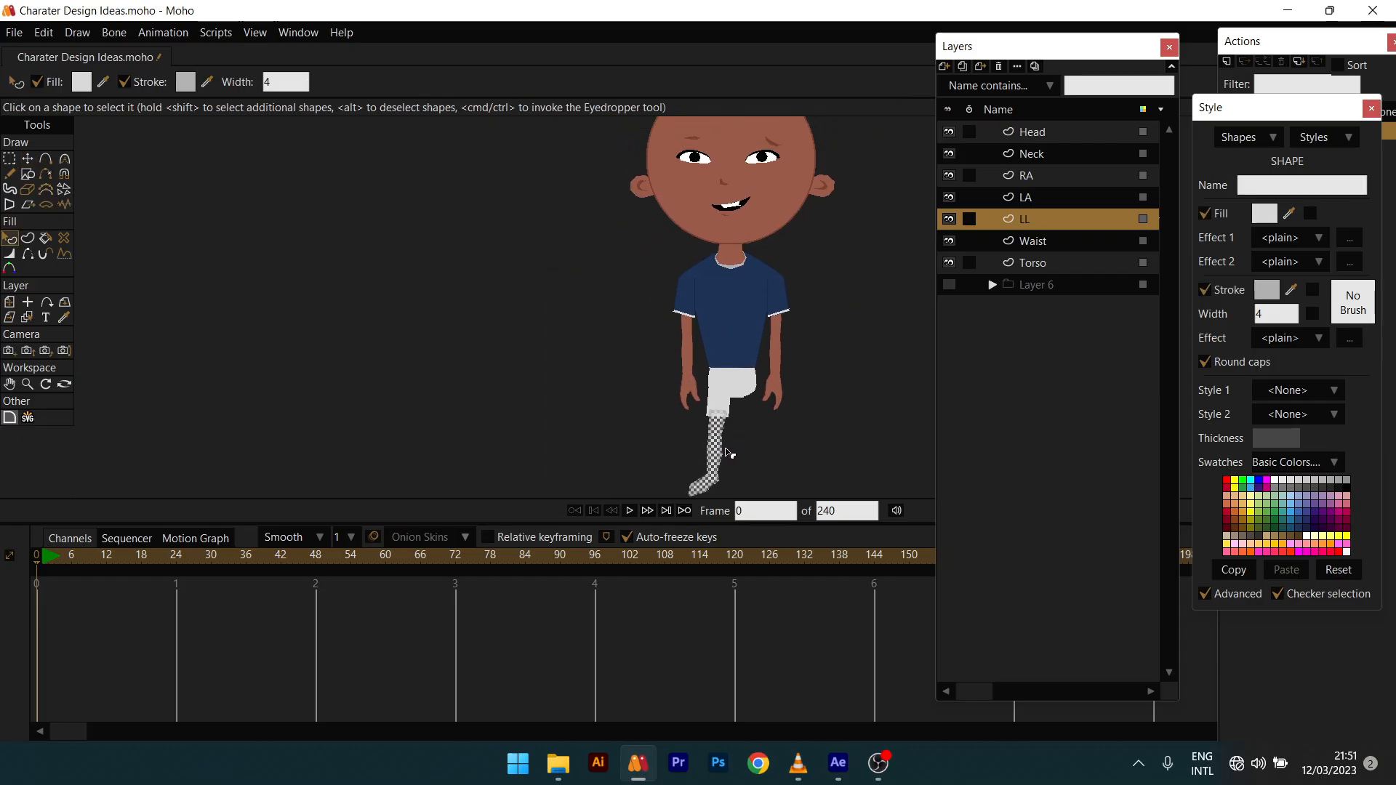
{"action": "scroll", "coordinate": [724, 404], "scroll_direction": "up", "scroll_amount": 3}
{"action": "scroll", "coordinate": [723, 342], "scroll_direction": "up", "scroll_amount": 3}
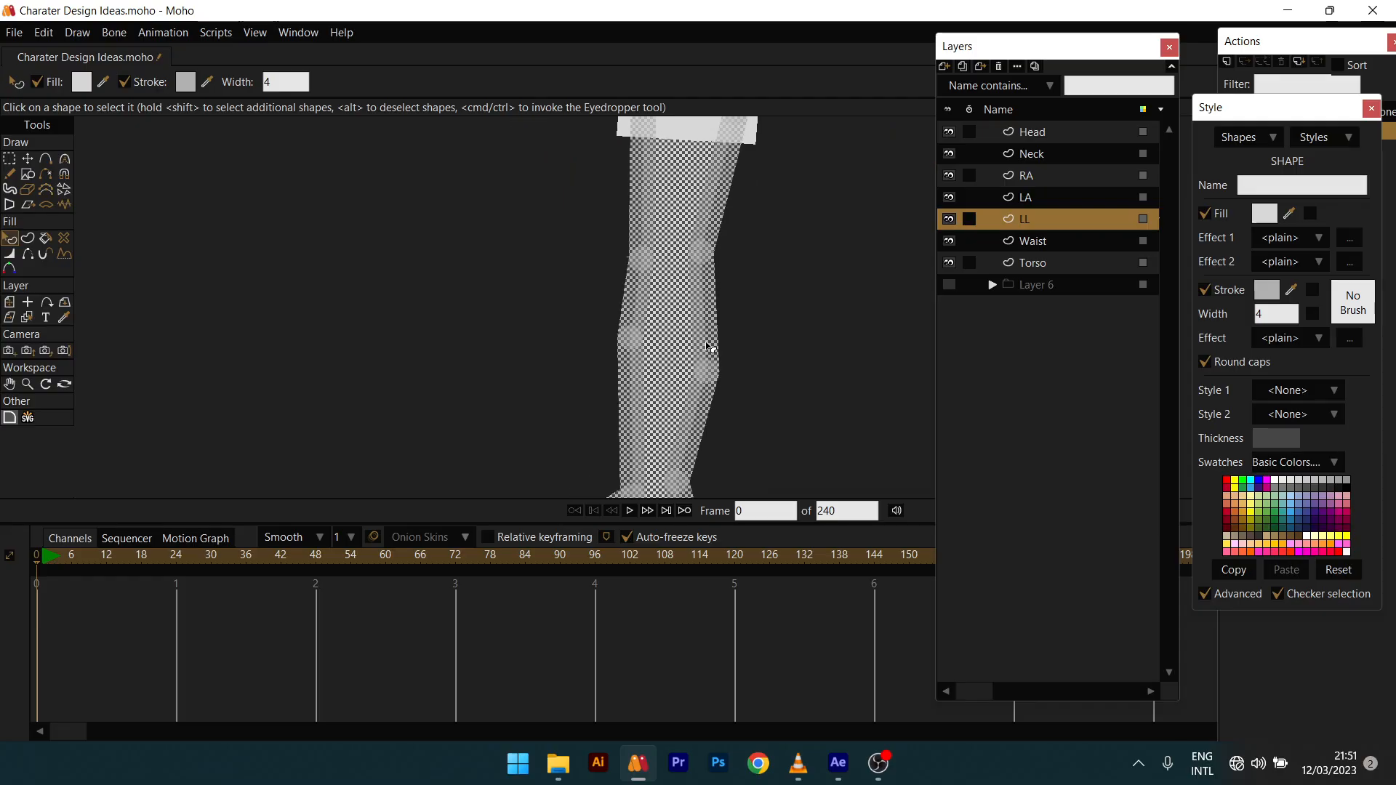
{"action": "scroll", "coordinate": [600, 272], "scroll_direction": "up", "scroll_amount": 5}
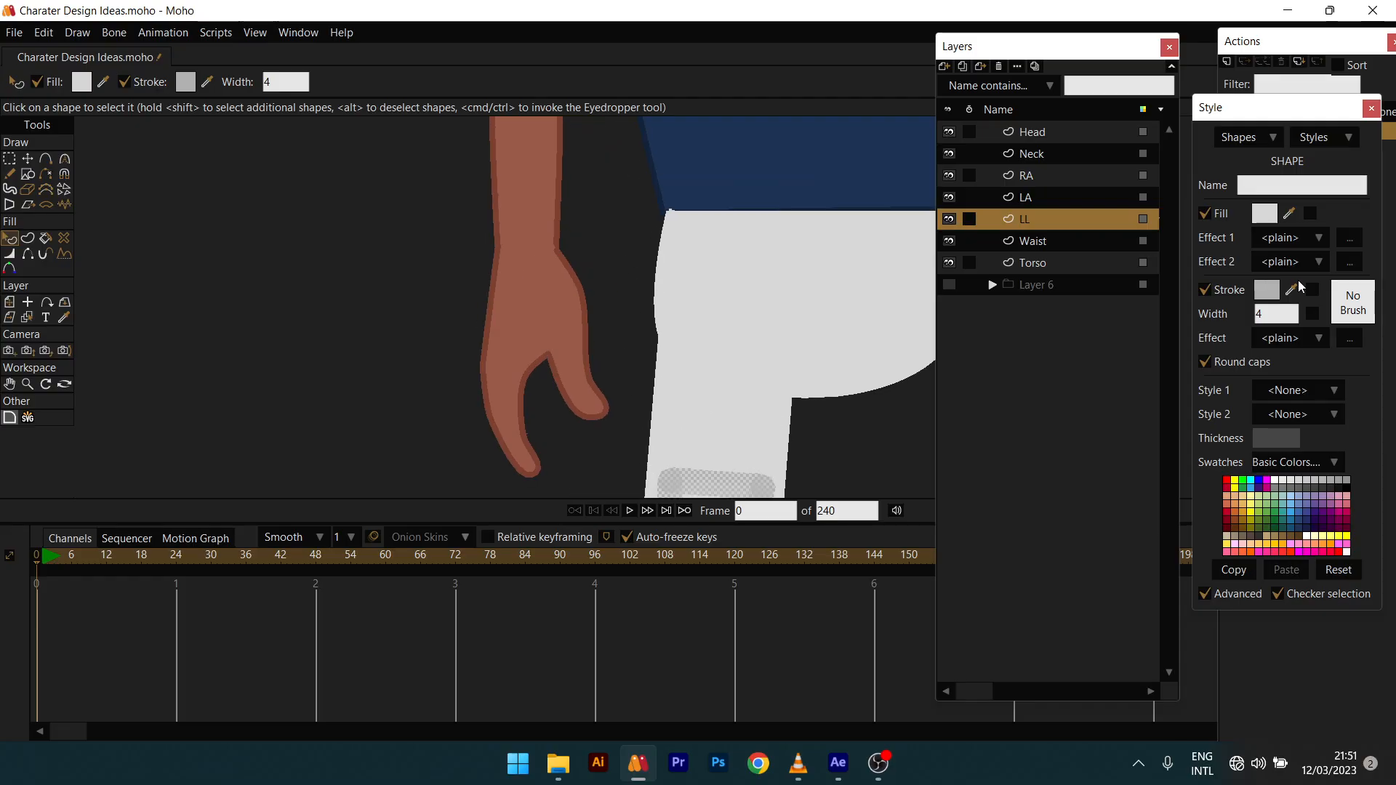
{"action": "left_click", "coordinate": [581, 300]}
{"action": "scroll", "coordinate": [611, 271], "scroll_direction": "down", "scroll_amount": 3}
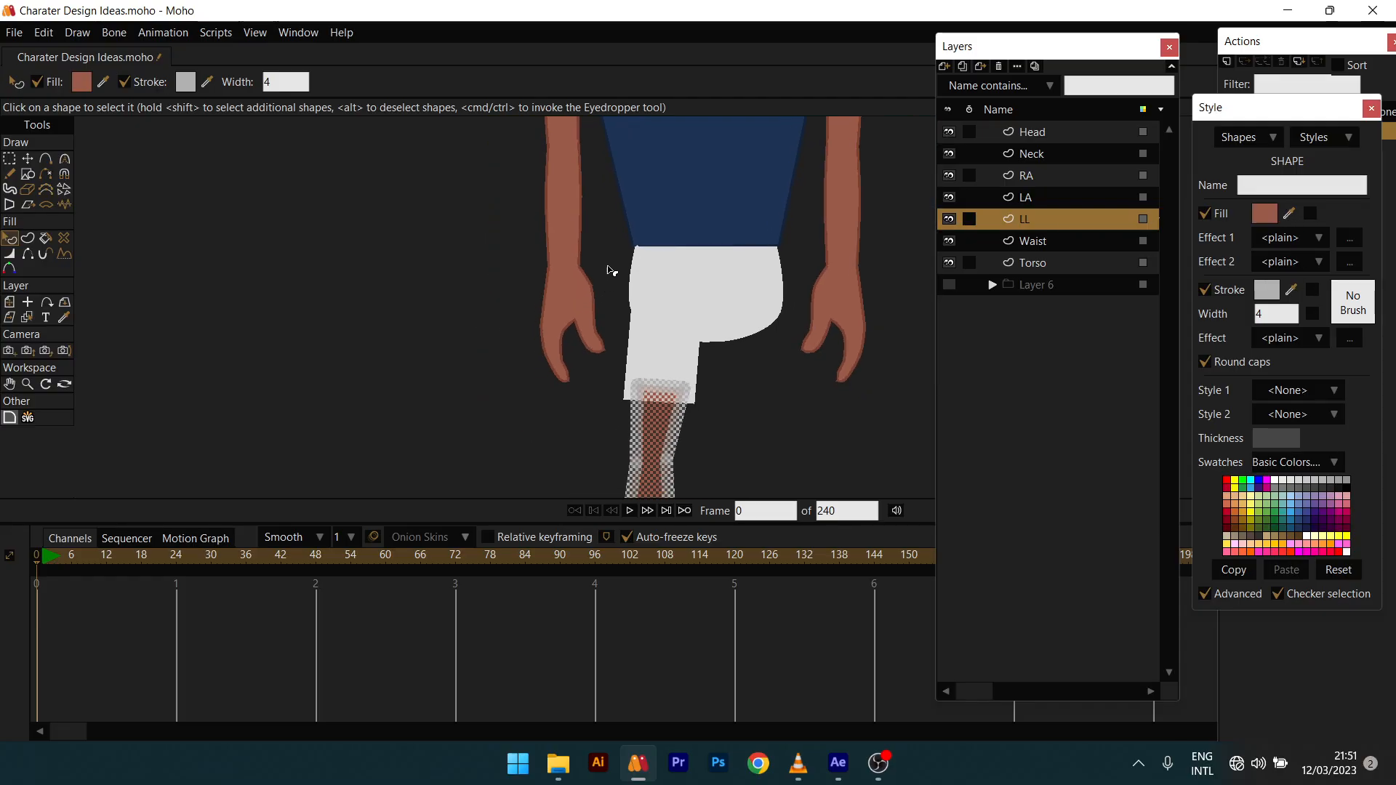
{"action": "left_click", "coordinate": [1291, 291]}
{"action": "left_click", "coordinate": [585, 287]}
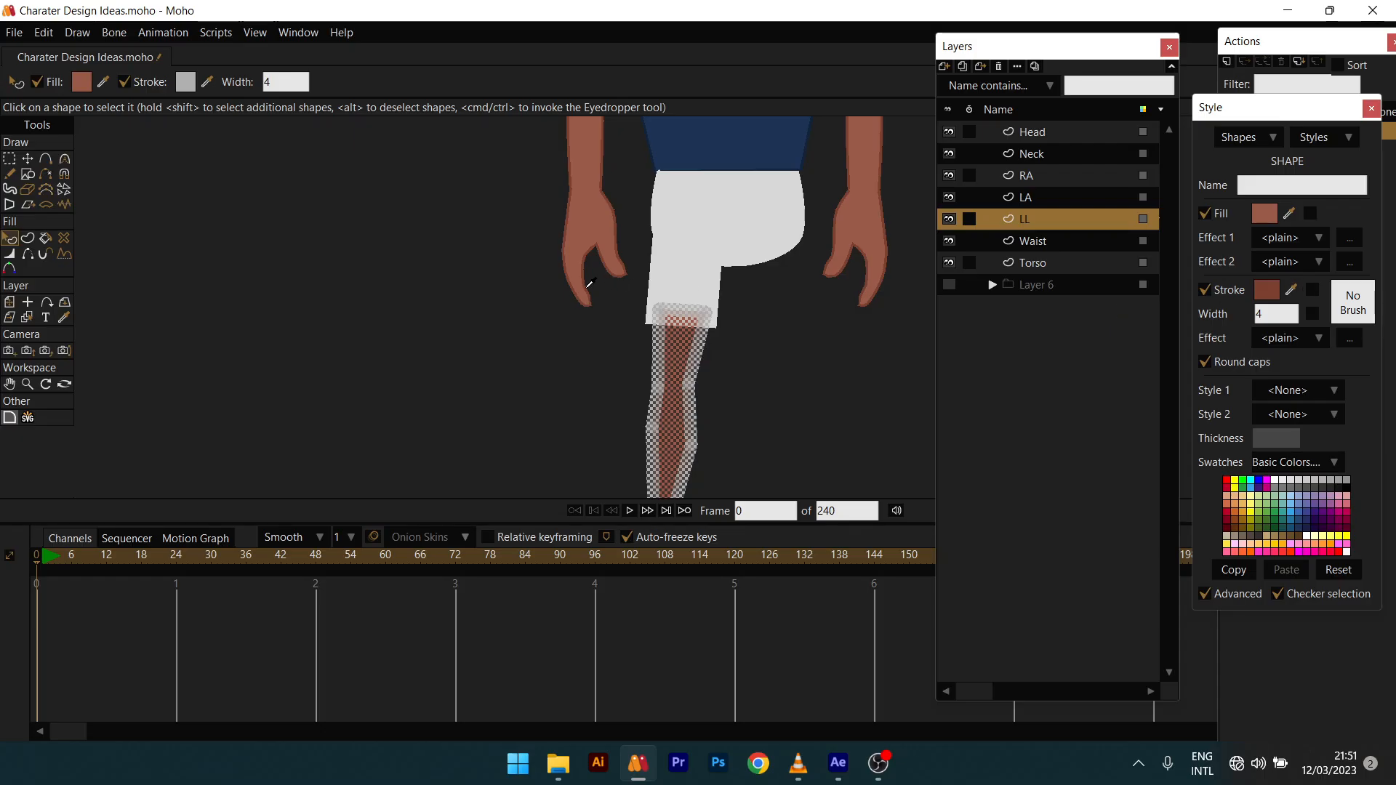
Step: Try a stroke width of 0.25 on the lower-leg shape
{"action": "double_click", "coordinate": [1276, 314]}
{"action": "type", "text": "0.25"}
{"action": "key", "text": "Return"}
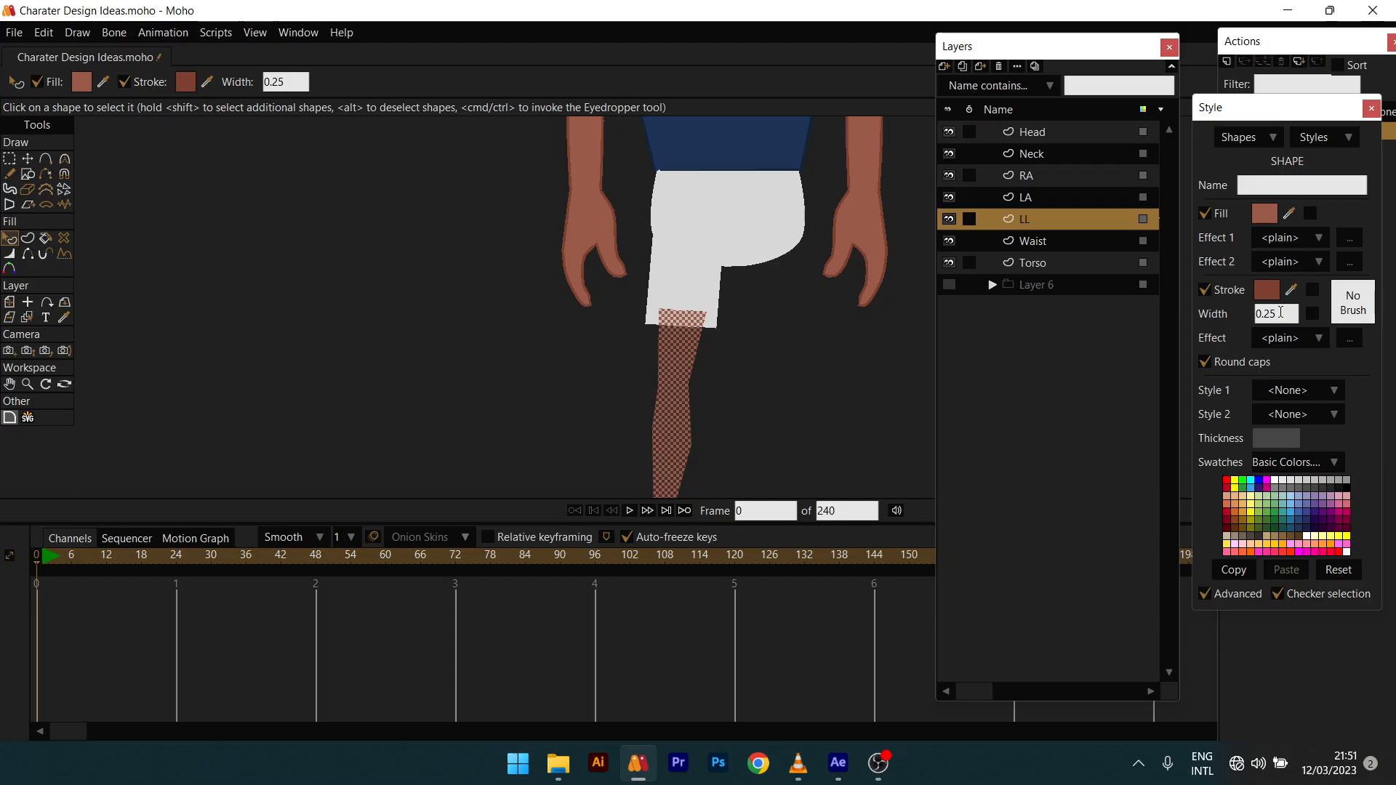
Step: Set the lower-leg shape's stroke width to 1 and deselect the shape
{"action": "double_click", "coordinate": [1276, 315]}
{"action": "type", "text": "1"}
{"action": "key", "text": "Return"}
{"action": "left_click", "coordinate": [730, 402]}
{"action": "scroll", "coordinate": [731, 401], "scroll_direction": "down", "scroll_amount": 3}
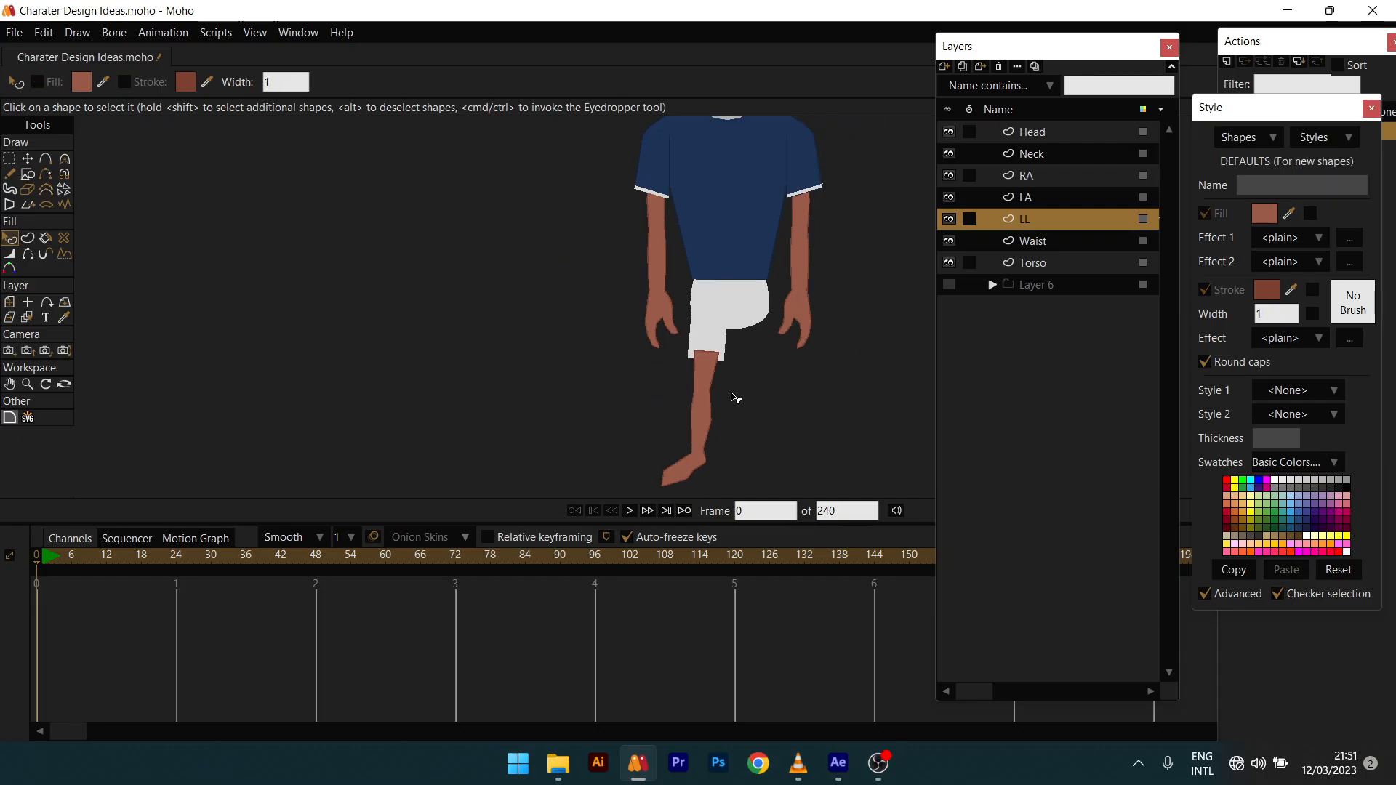
{"action": "mouse_move", "coordinate": [730, 444]}
{"action": "left_mouse_down"}
{"action": "mouse_move", "coordinate": [748, 359]}
{"action": "mouse_move", "coordinate": [749, 452]}
{"action": "left_mouse_up"}
{"action": "scroll", "coordinate": [749, 359], "scroll_direction": "up", "scroll_amount": 1}
{"action": "scroll", "coordinate": [748, 452], "scroll_direction": "down", "scroll_amount": 4}
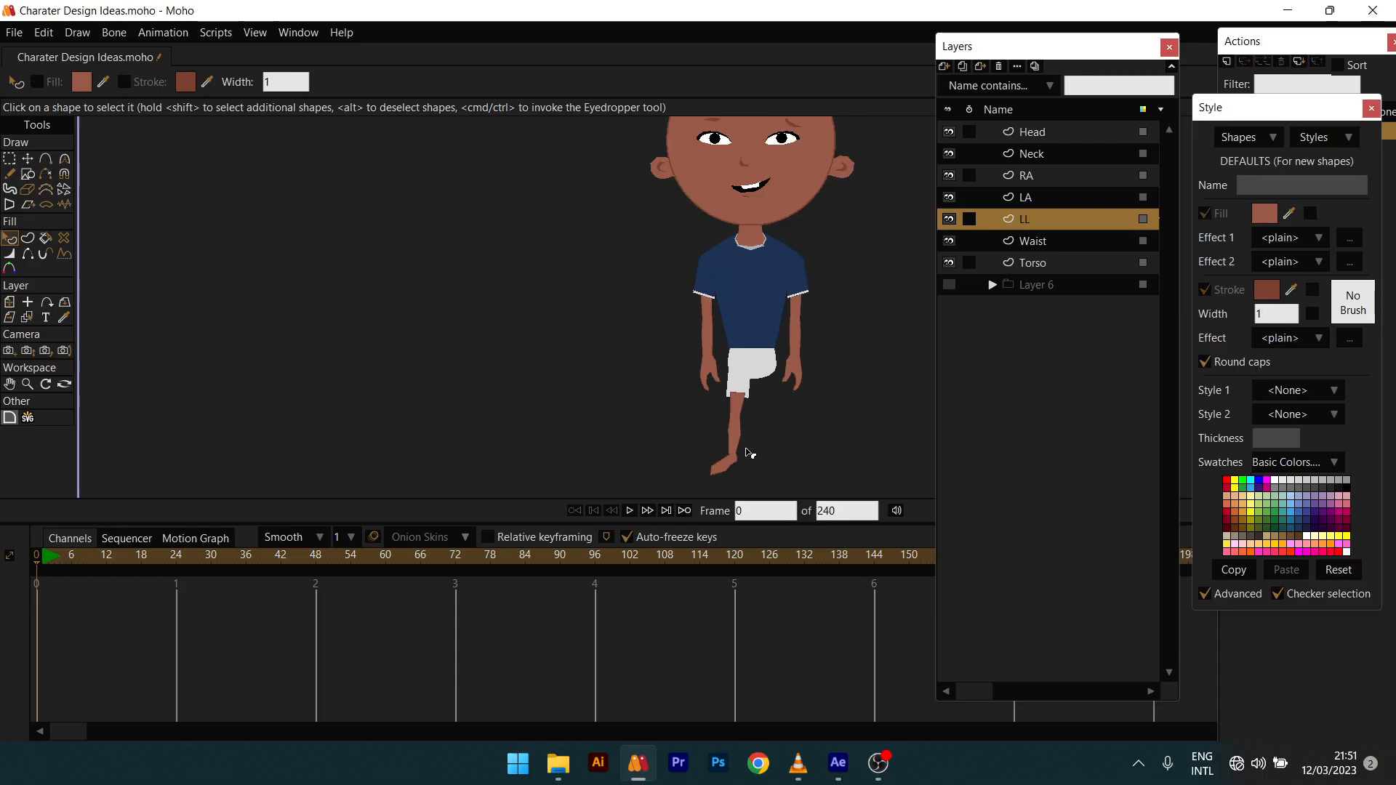
{"action": "scroll", "coordinate": [748, 455], "scroll_direction": "up", "scroll_amount": 5}
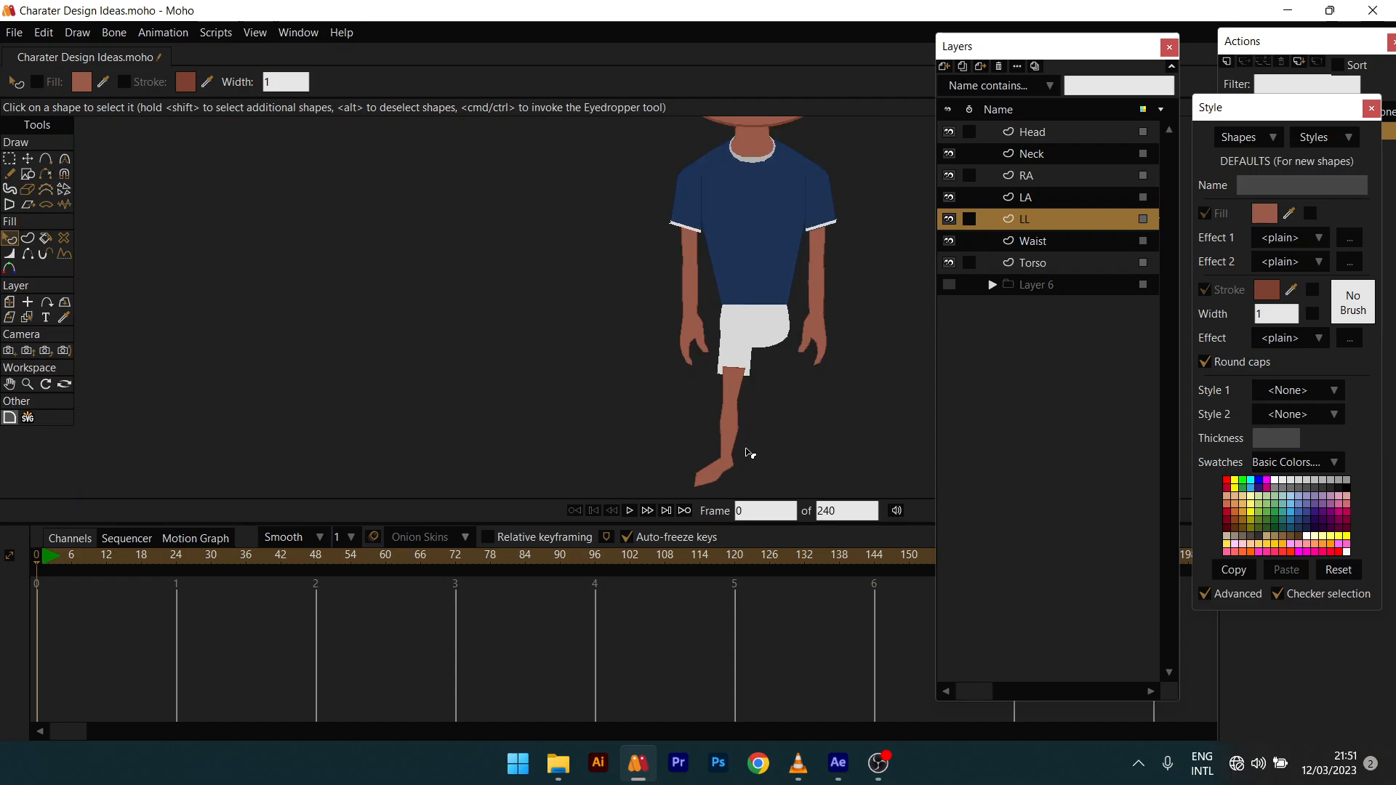
Step: Send the lower-leg shape to the back of the LL layer, behind the shorts leg, and deselect it
{"action": "left_click", "coordinate": [749, 256]}
{"action": "left_click", "coordinate": [733, 349]}
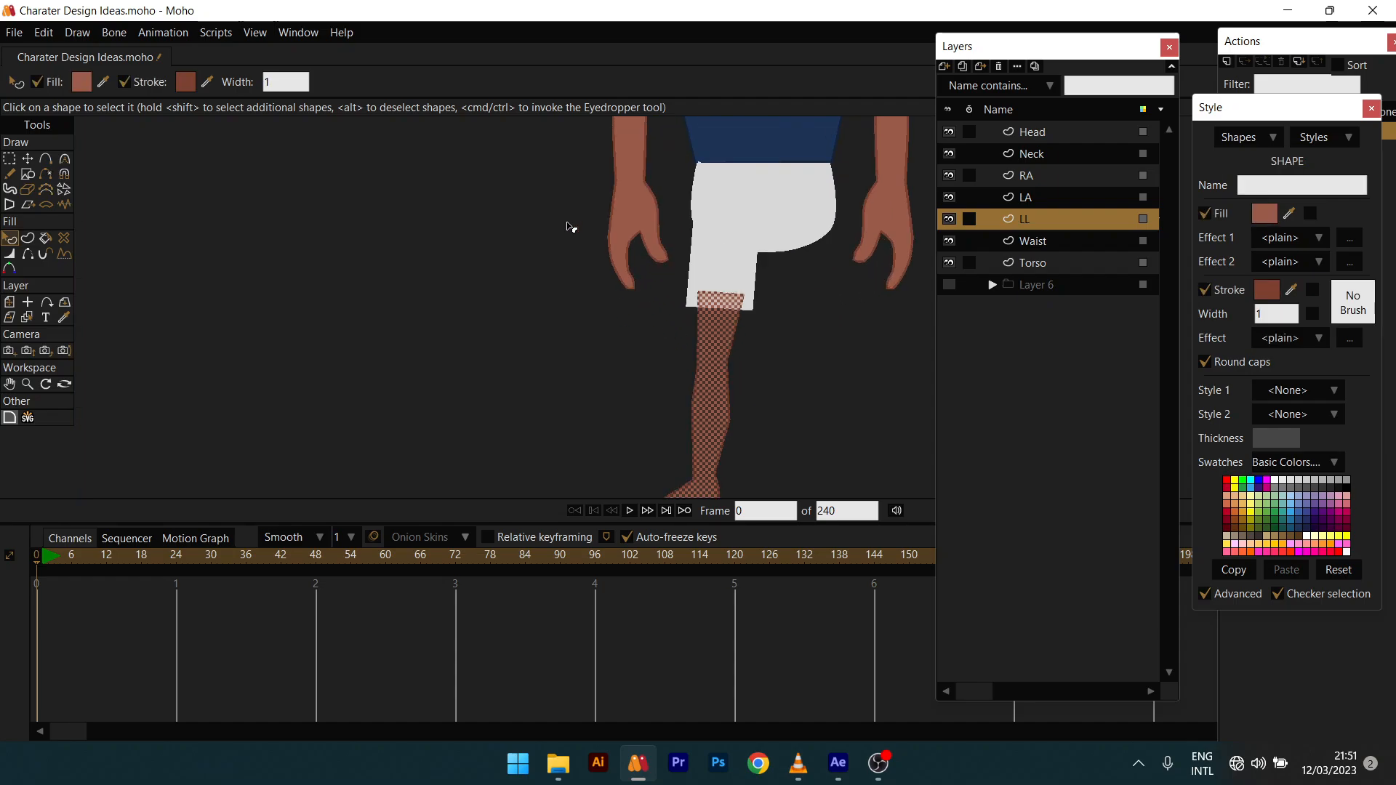
{"action": "left_click", "coordinate": [114, 33]}
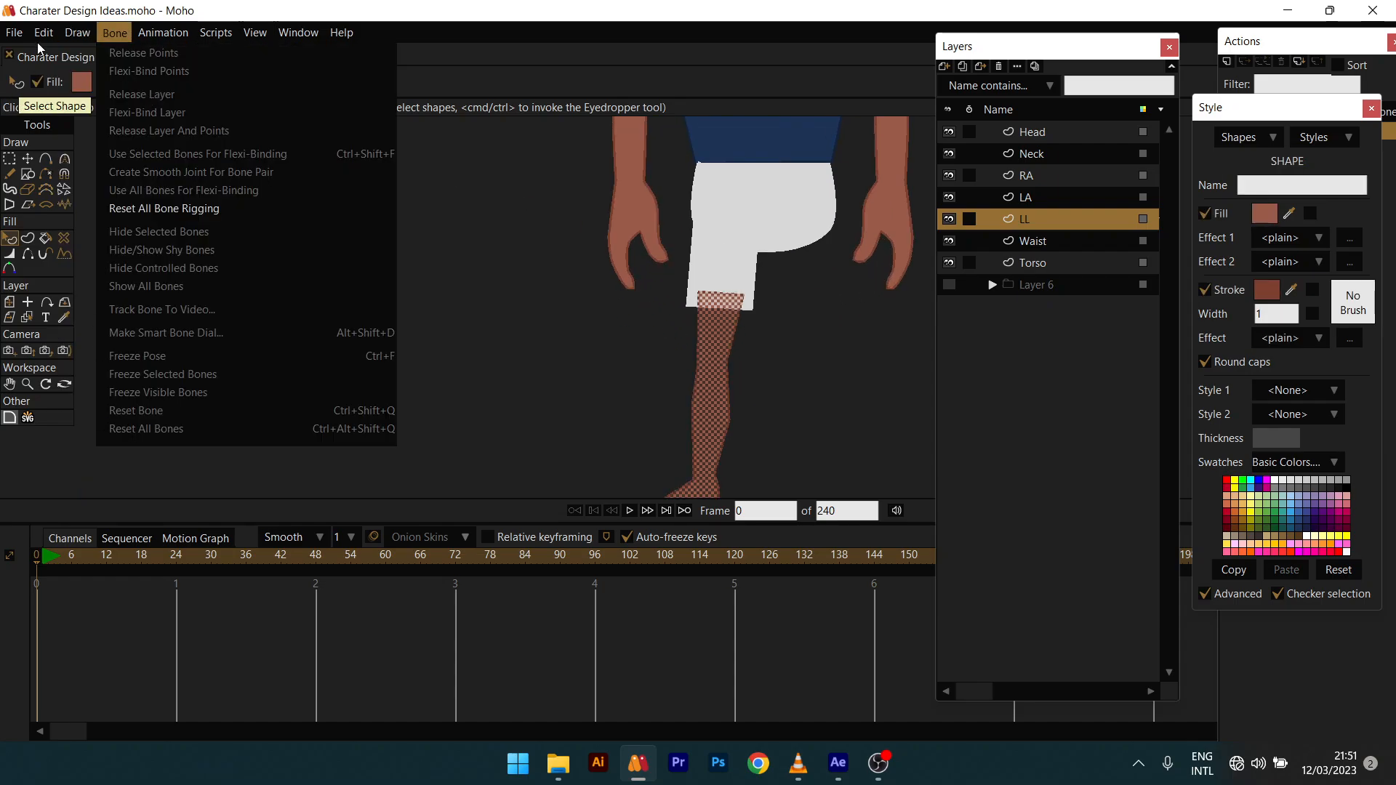
{"action": "mouse_move", "coordinate": [77, 33]}
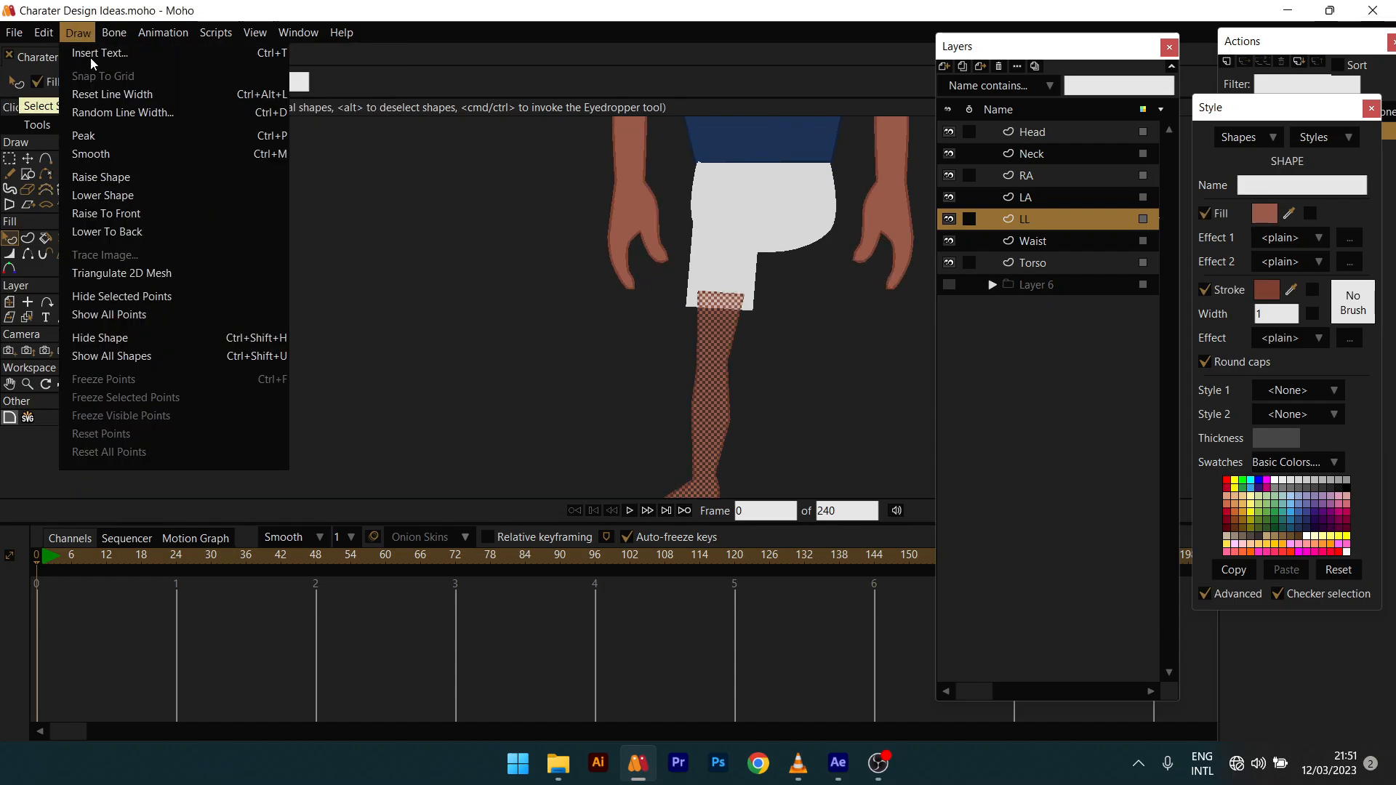
{"action": "left_click", "coordinate": [107, 231]}
{"action": "left_click", "coordinate": [783, 347]}
{"action": "scroll", "coordinate": [757, 353], "scroll_direction": "down", "scroll_amount": 4}
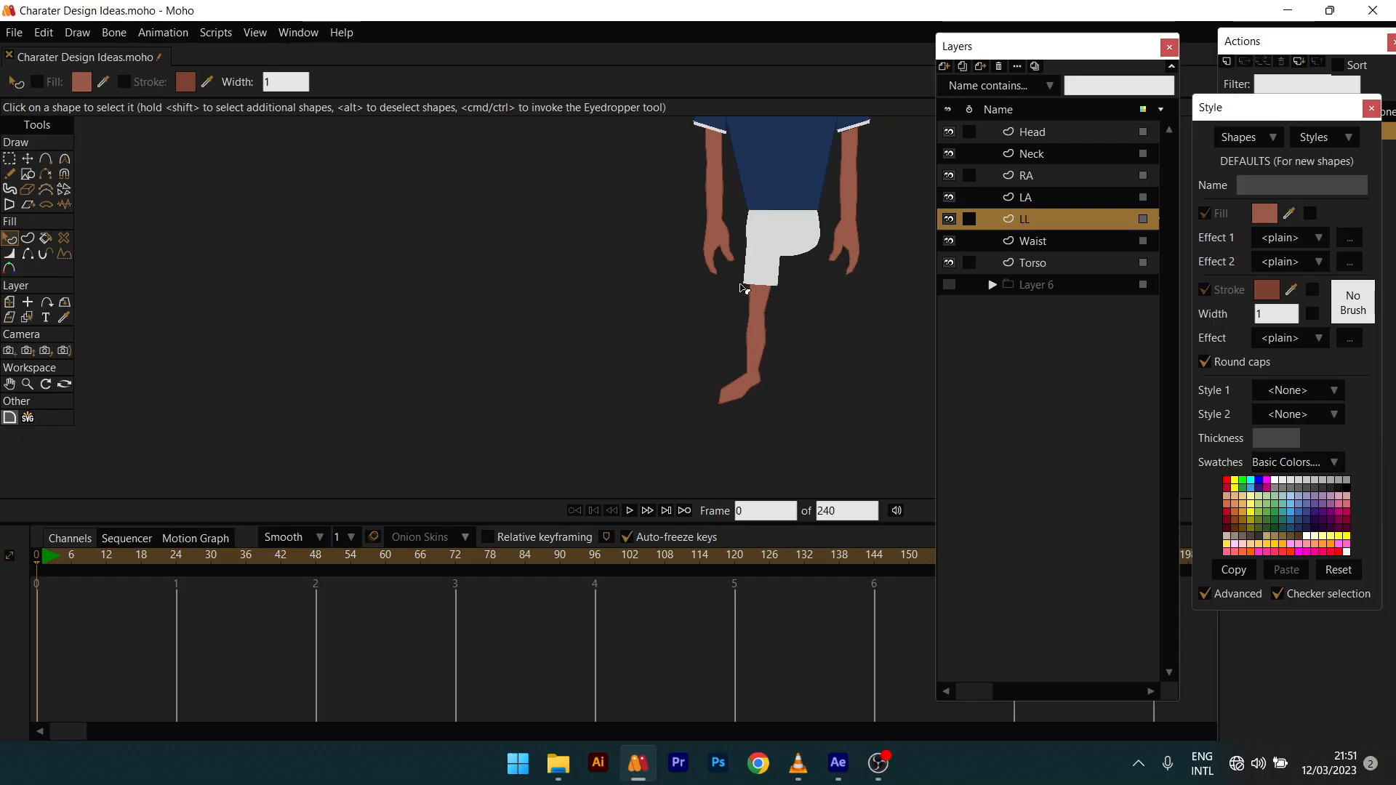
Step: Enlarge the lower leg downward from its top edge and shift it back under the shorts leg
{"action": "scroll", "coordinate": [735, 357], "scroll_direction": "up", "scroll_amount": 5}
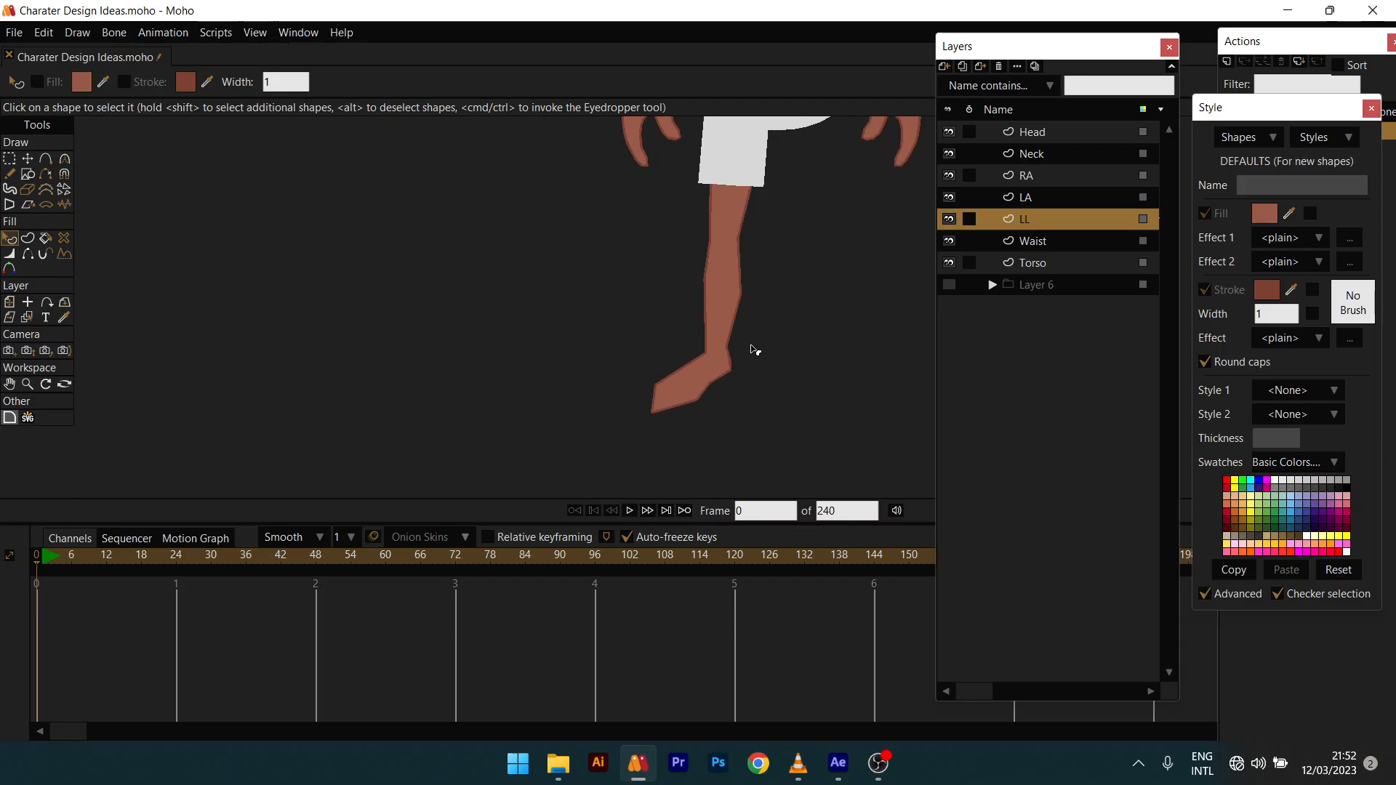
{"action": "key", "text": "t"}
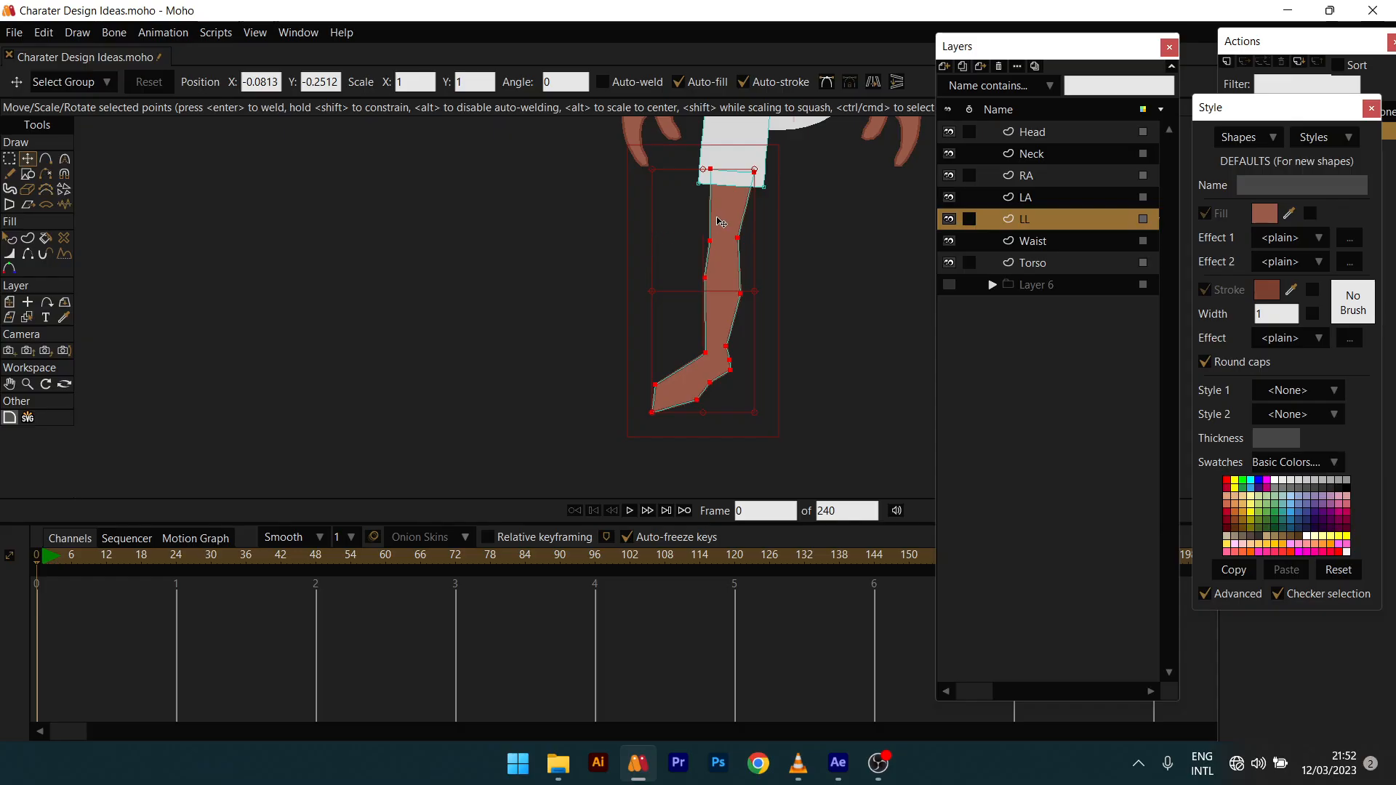
{"action": "left_click_drag", "start_coordinate": [755, 416], "coordinate": [761, 473]}
{"action": "key", "text": "ctrl+z"}
{"action": "left_click_drag", "start_coordinate": [756, 415], "coordinate": [781, 546]}
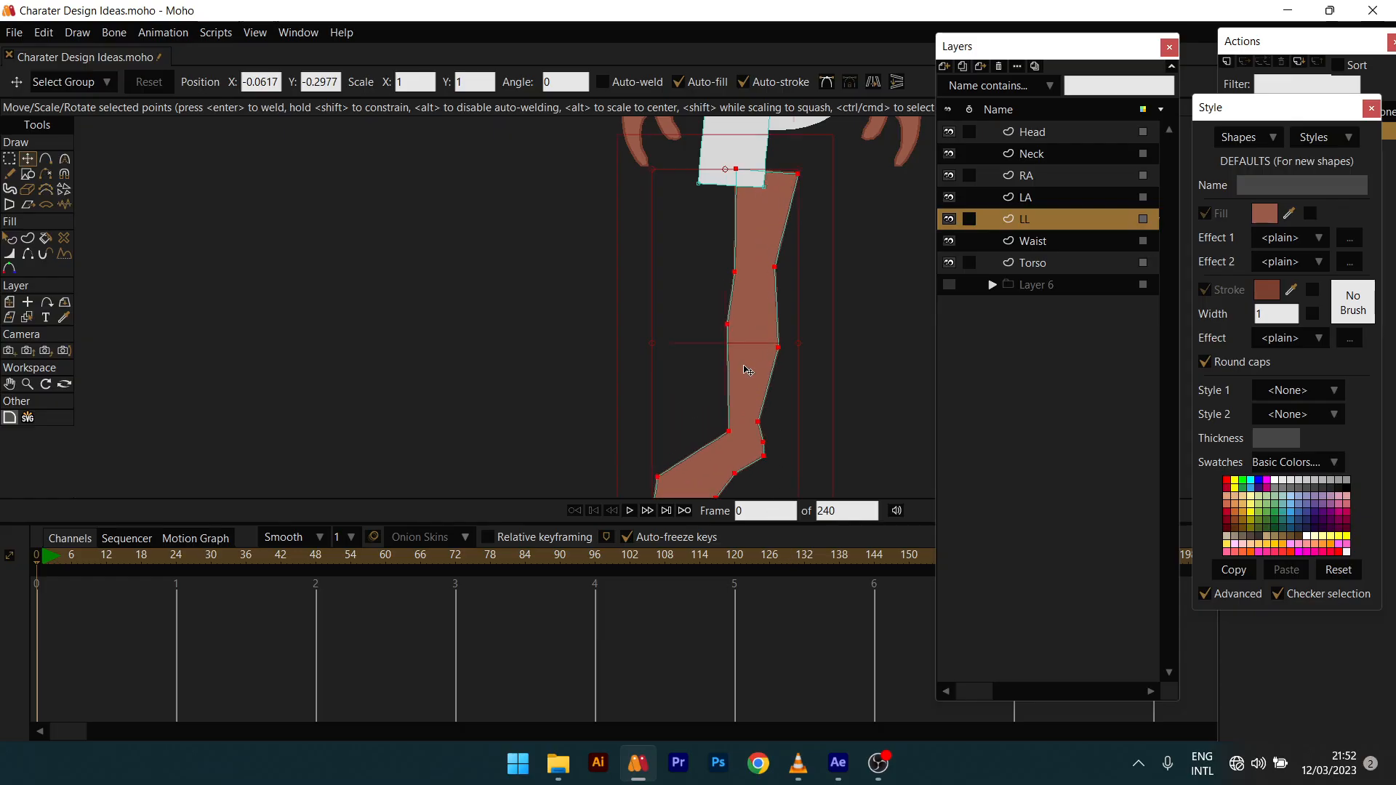
{"action": "mouse_move", "coordinate": [741, 368]}
{"action": "left_mouse_down"}
{"action": "mouse_move", "coordinate": [723, 352]}
{"action": "mouse_move", "coordinate": [723, 368]}
{"action": "left_mouse_up"}
Step: Examine the enlarged lower leg and foot in proportion to the shorts and the whole character
{"action": "key", "text": "q"}
{"action": "scroll", "coordinate": [743, 378], "scroll_direction": "down", "scroll_amount": 4}
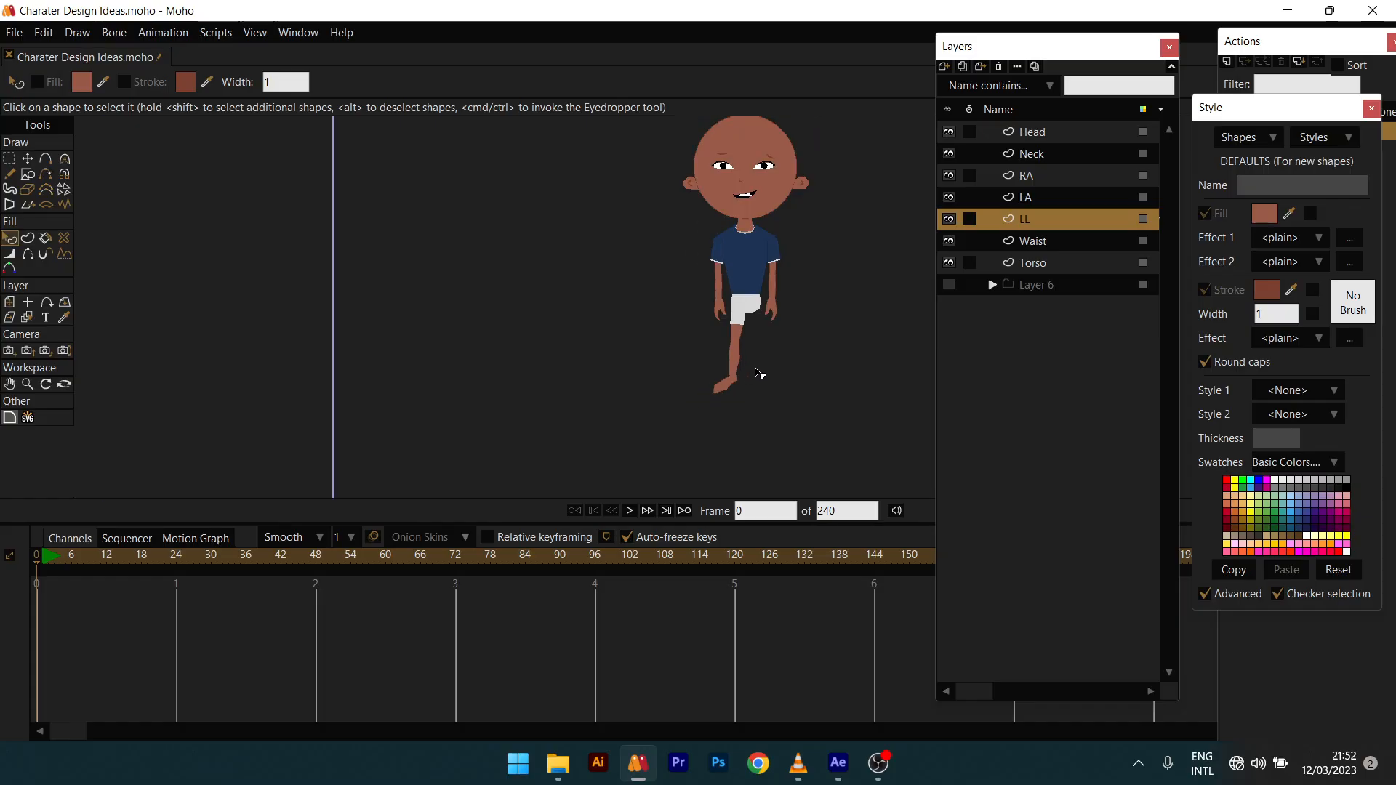
{"action": "scroll", "coordinate": [729, 405], "scroll_direction": "up", "scroll_amount": 4}
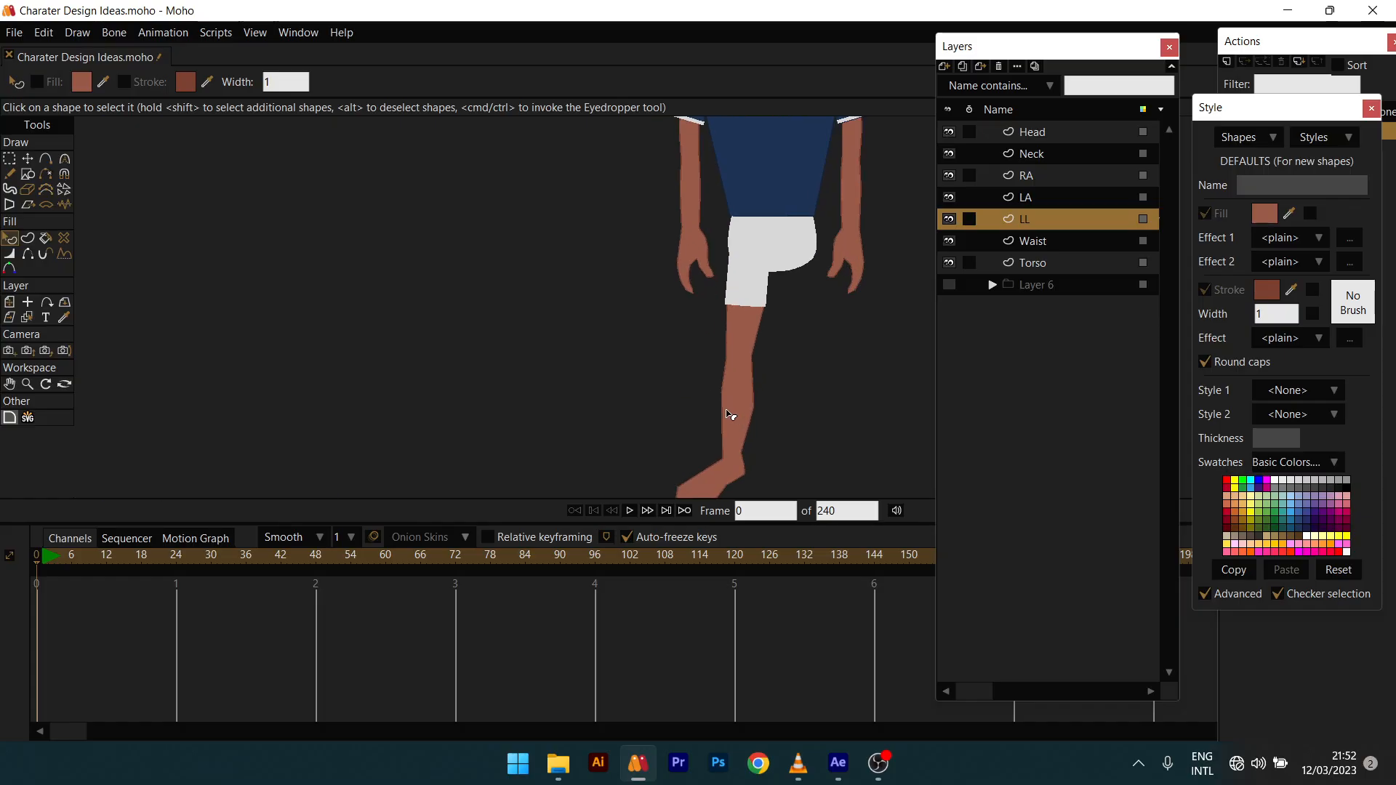
{"action": "left_click_drag", "start_coordinate": [762, 366], "coordinate": [751, 291]}
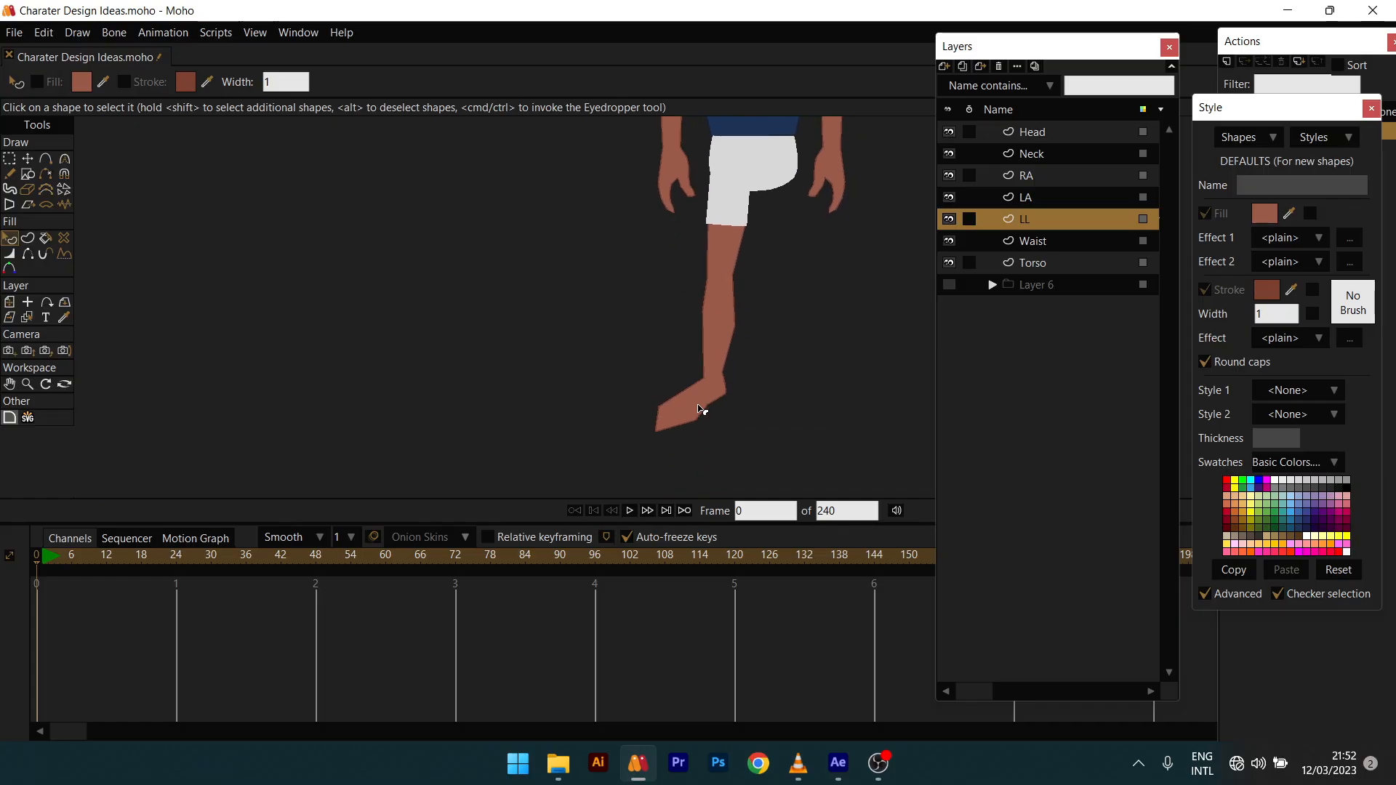
{"action": "scroll", "coordinate": [708, 371], "scroll_direction": "up", "scroll_amount": 3}
{"action": "scroll", "coordinate": [709, 353], "scroll_direction": "down", "scroll_amount": 1}
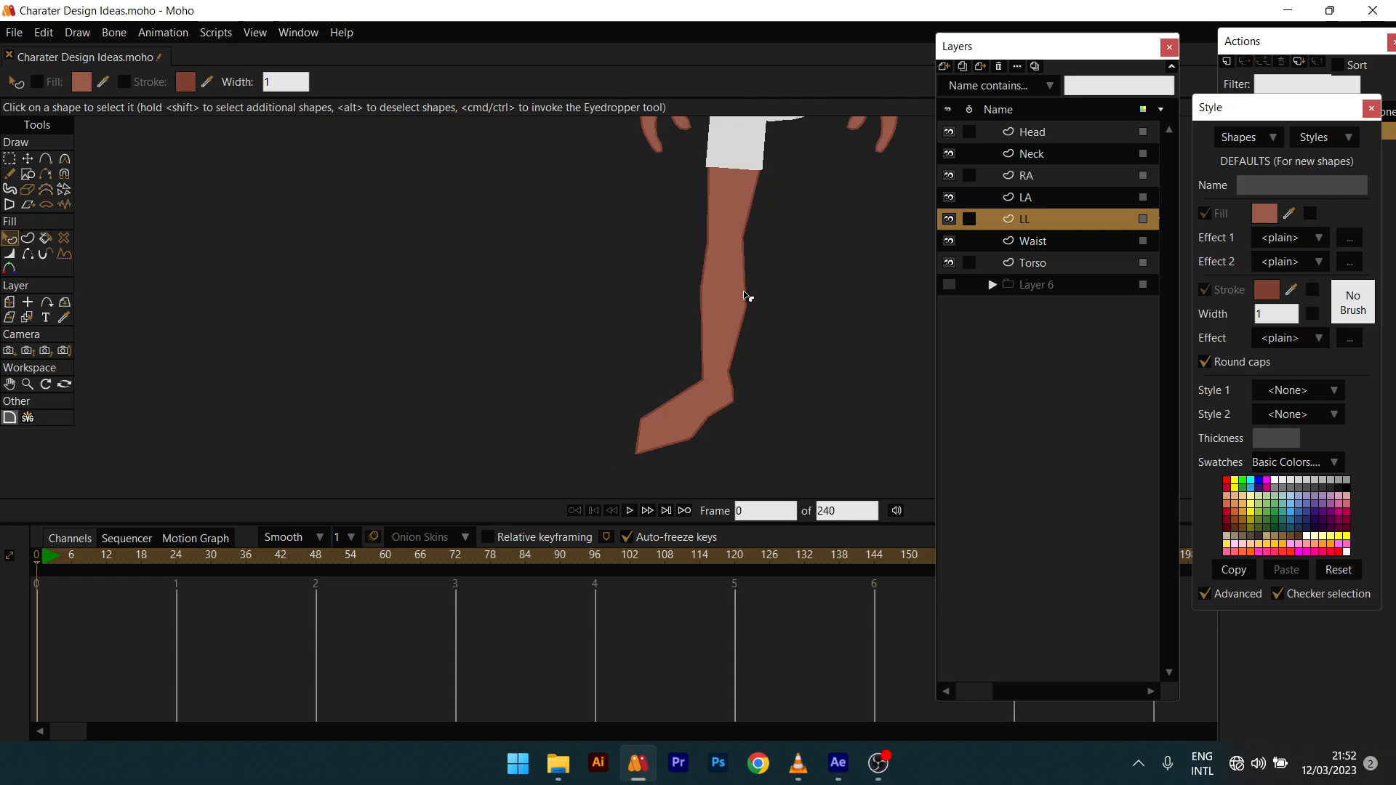
{"action": "left_click_drag", "start_coordinate": [744, 292], "coordinate": [710, 296]}
{"action": "scroll", "coordinate": [698, 375], "scroll_direction": "down", "scroll_amount": 2}
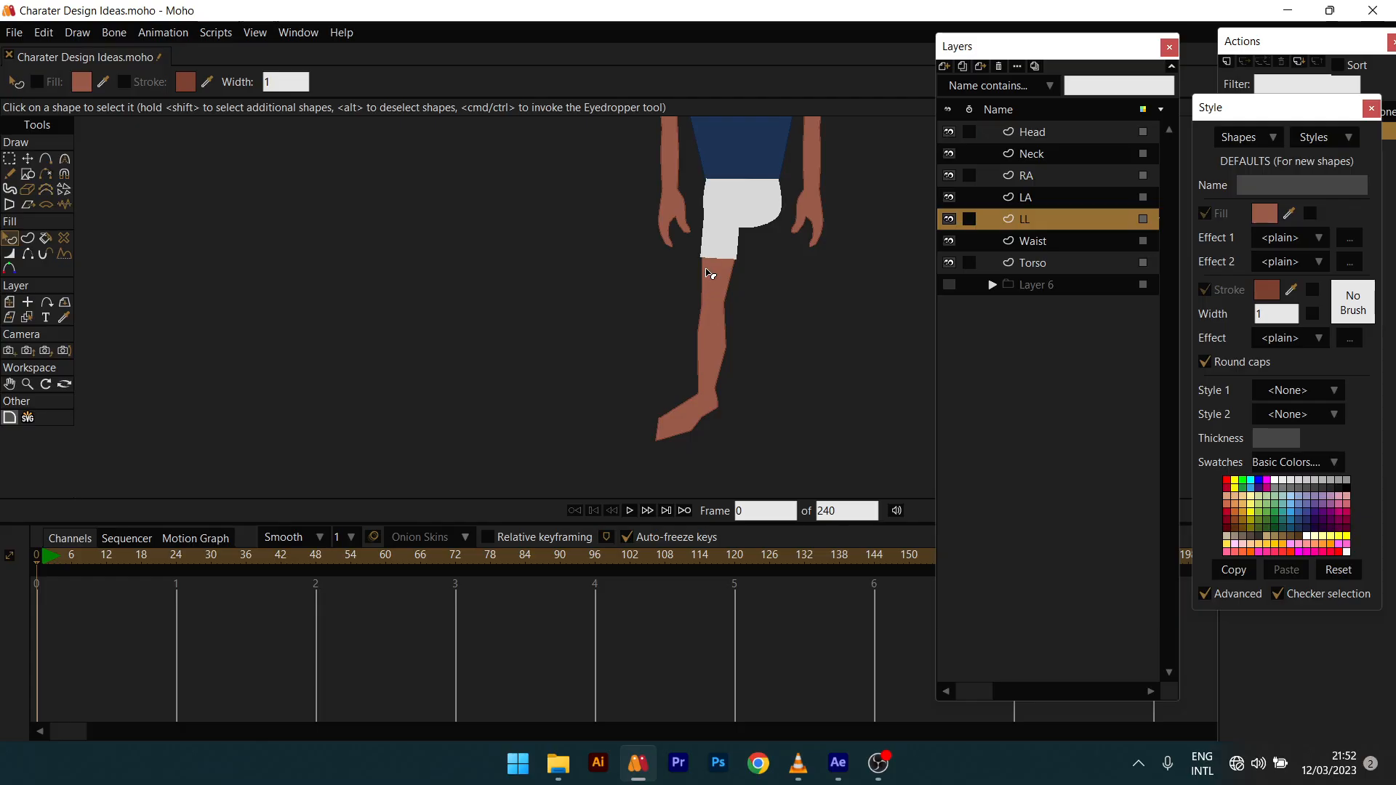
{"action": "scroll", "coordinate": [708, 395], "scroll_direction": "up", "scroll_amount": 3}
{"action": "left_click_drag", "start_coordinate": [737, 221], "coordinate": [728, 318]}
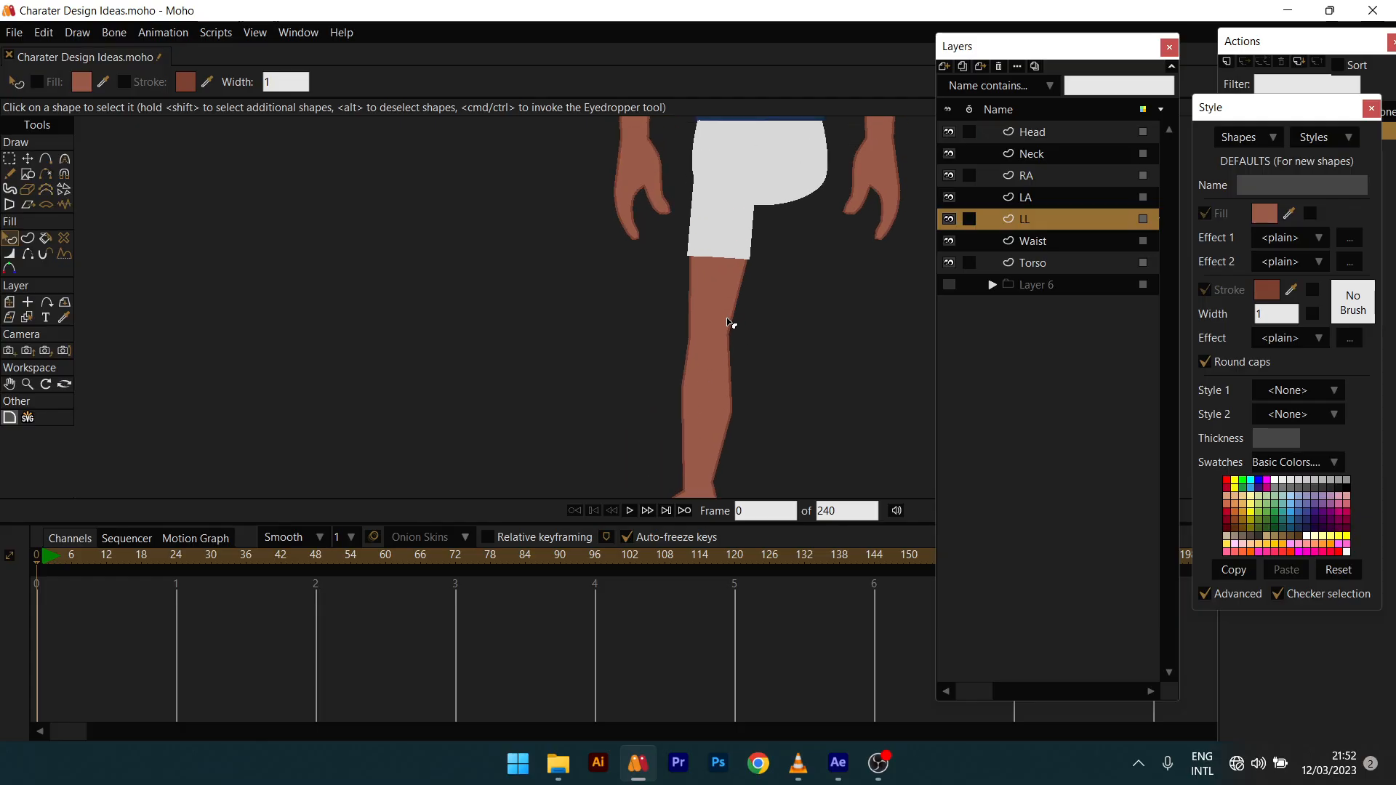
Step: Move the whole lower-leg shape away from the body into the empty area beside the character
{"action": "key", "text": "t"}
{"action": "scroll", "coordinate": [724, 336], "scroll_direction": "up", "scroll_amount": 1}
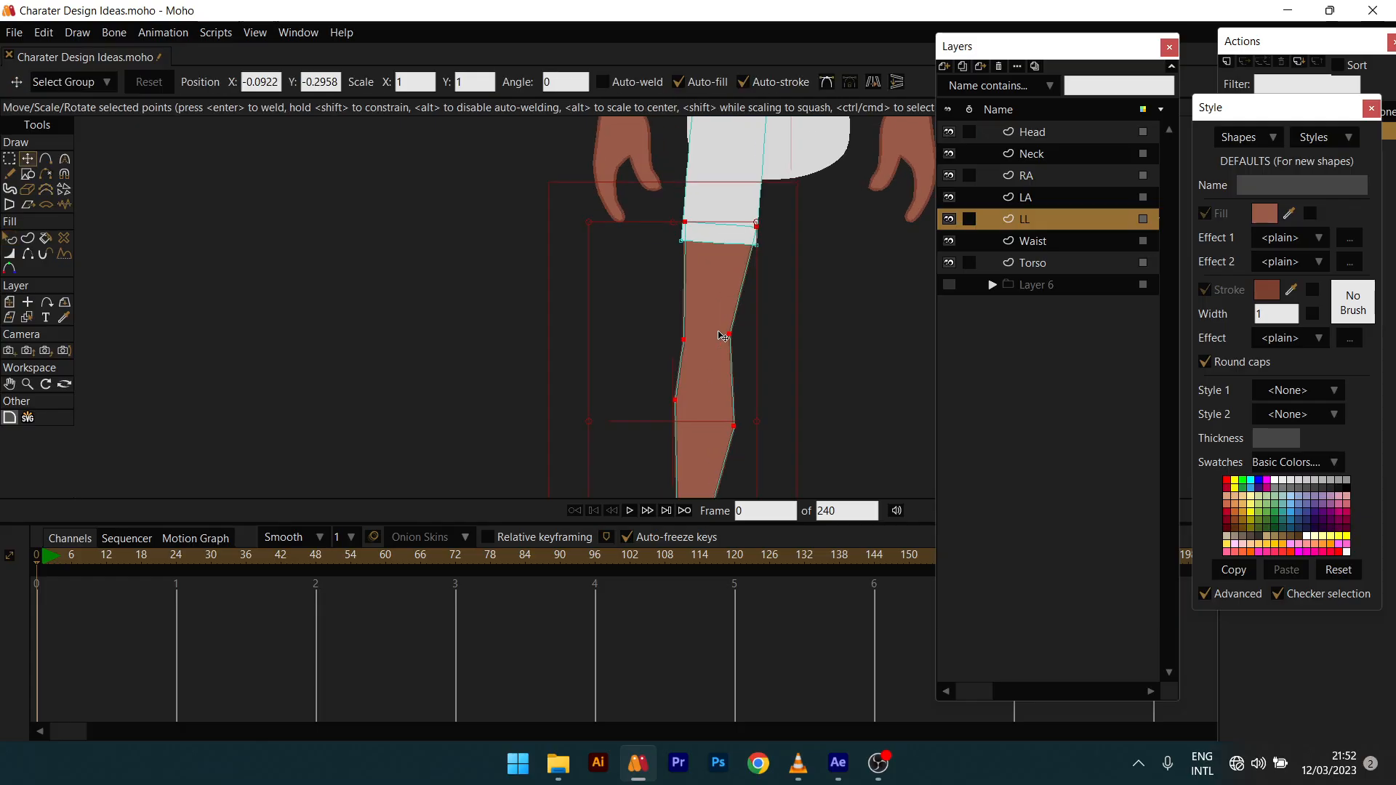
{"action": "scroll", "coordinate": [719, 333], "scroll_direction": "down", "scroll_amount": 3}
{"action": "scroll", "coordinate": [720, 334], "scroll_direction": "down", "scroll_amount": 3}
{"action": "left_click_drag", "start_coordinate": [720, 333], "coordinate": [496, 348]}
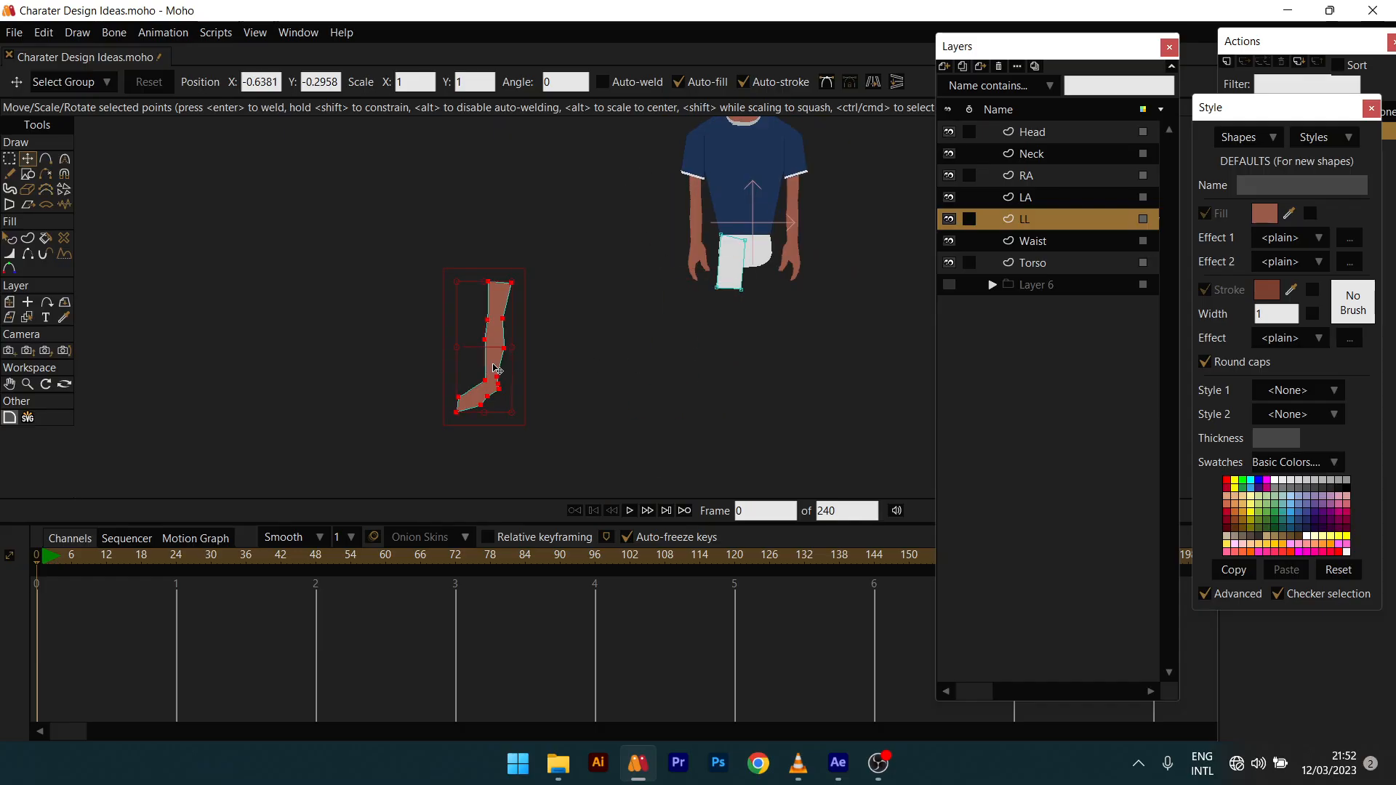
Step: Copy the lower-leg shape and paste it twice, spacing the three legs out in a row
{"action": "key", "text": "ctrl+c"}
{"action": "key", "text": "ctrl+v"}
{"action": "left_click_drag", "start_coordinate": [496, 365], "coordinate": [573, 295]}
{"action": "key", "text": "ctrl+v"}
{"action": "scroll", "coordinate": [531, 346], "scroll_direction": "up", "scroll_amount": 2}
{"action": "scroll", "coordinate": [580, 297], "scroll_direction": "up", "scroll_amount": 1}
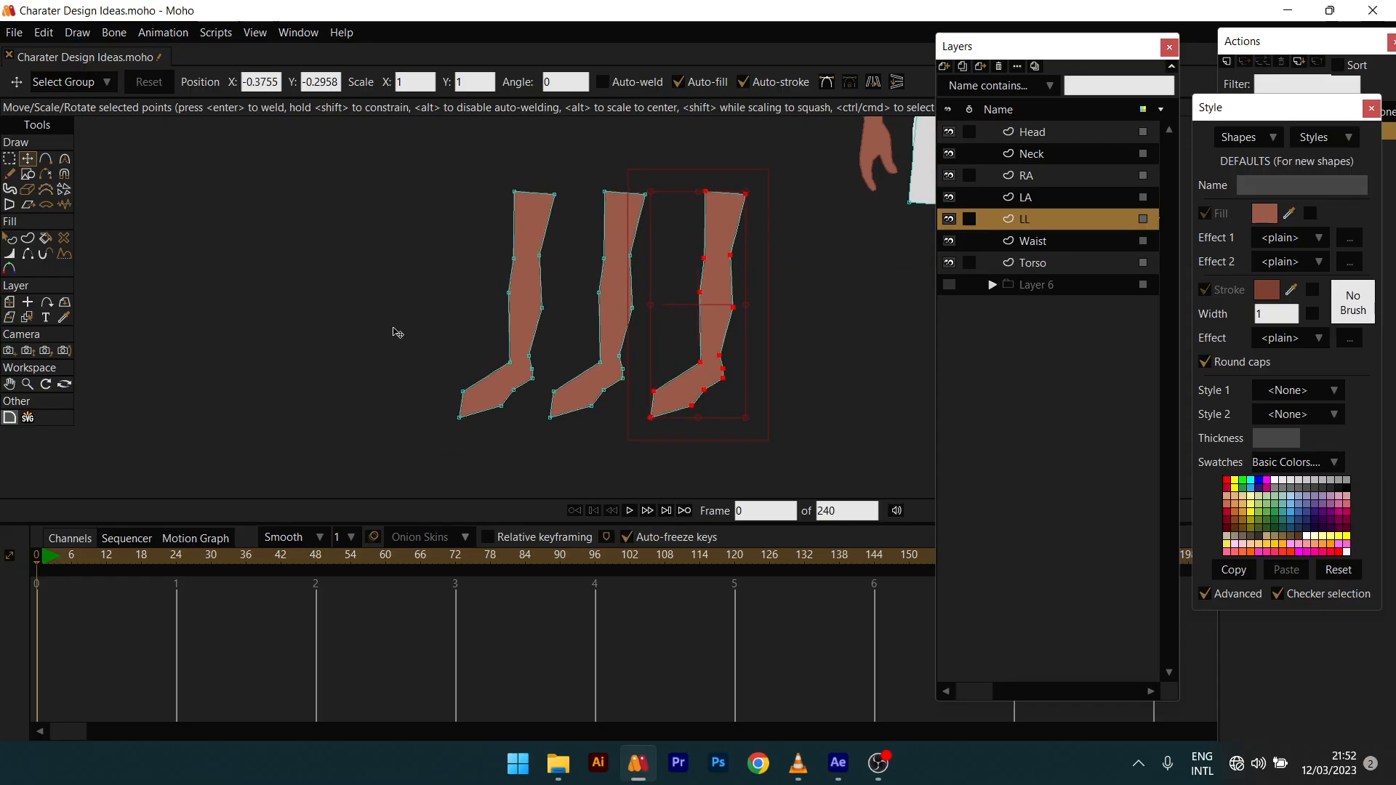
Step: Delete the foot and shin points of the outermost leg, keeping only its part above the knee
{"action": "left_click_drag", "start_coordinate": [397, 328], "coordinate": [542, 480]}
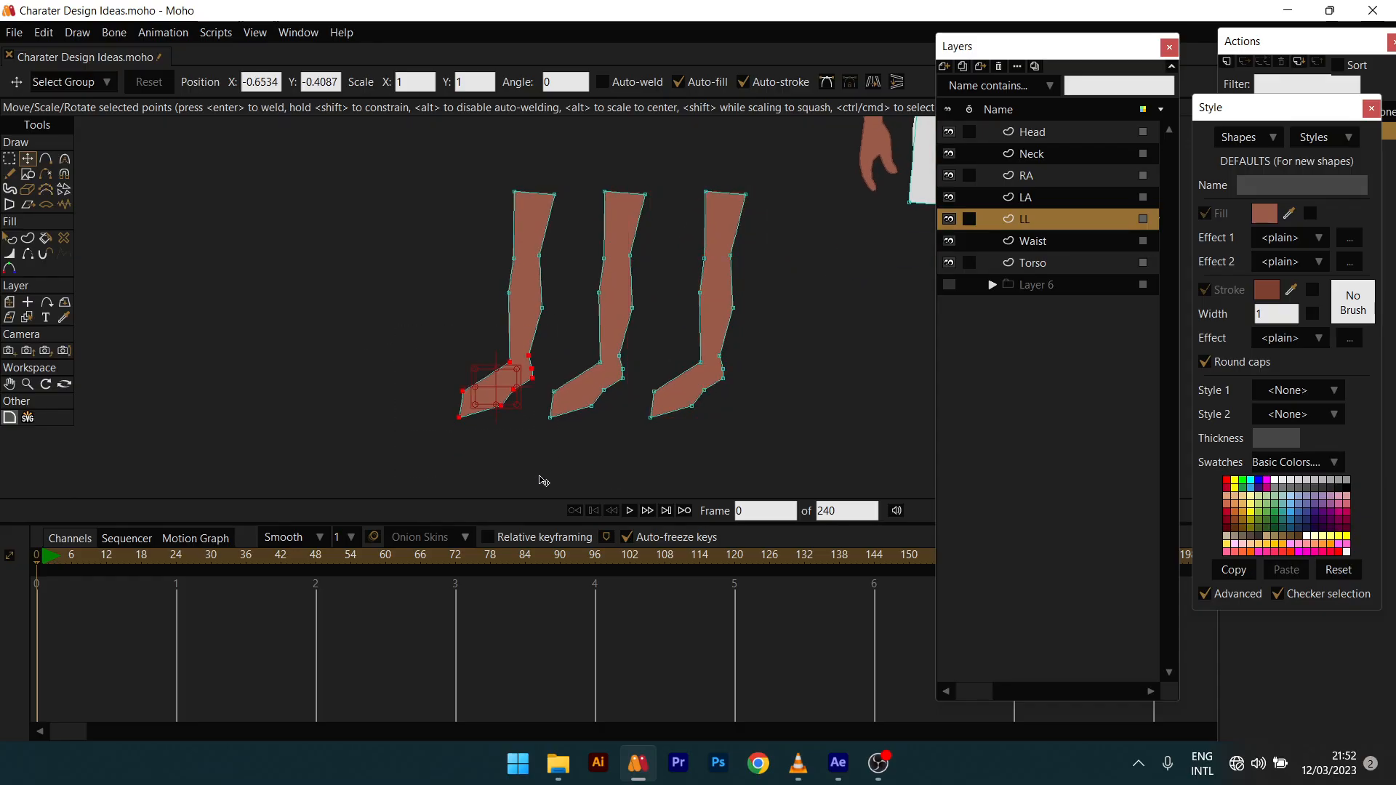
{"action": "key", "text": "Delete"}
{"action": "mouse_move", "coordinate": [545, 291]}
{"action": "left_mouse_down"}
{"action": "mouse_move", "coordinate": [552, 328]}
{"action": "mouse_move", "coordinate": [529, 380]}
{"action": "mouse_move", "coordinate": [546, 295]}
{"action": "mouse_move", "coordinate": [664, 306]}
{"action": "mouse_move", "coordinate": [549, 305]}
{"action": "mouse_move", "coordinate": [604, 308]}
{"action": "mouse_move", "coordinate": [537, 322]}
{"action": "mouse_move", "coordinate": [546, 314]}
{"action": "left_mouse_up"}
{"action": "key", "text": "Delete"}
Step: Round the lower end of the above-knee piece by smoothing its bottom points to a curvature of 0.30
{"action": "scroll", "coordinate": [510, 319], "scroll_direction": "up", "scroll_amount": 2}
{"action": "key", "text": "c"}
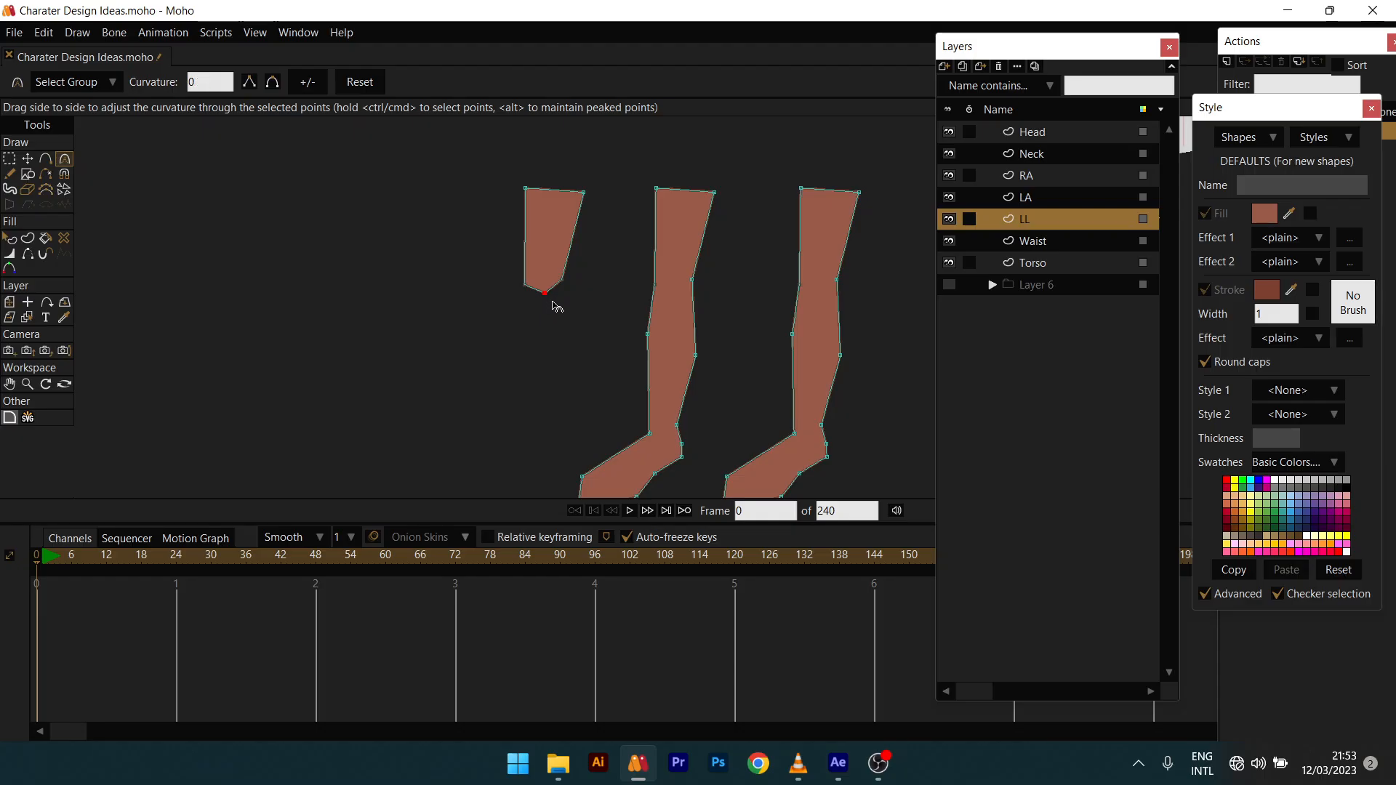
{"action": "key", "text": "ctrl+m"}
{"action": "scroll", "coordinate": [554, 306], "scroll_direction": "up", "scroll_amount": 3}
{"action": "left_click_drag", "start_coordinate": [525, 307], "coordinate": [576, 296]}
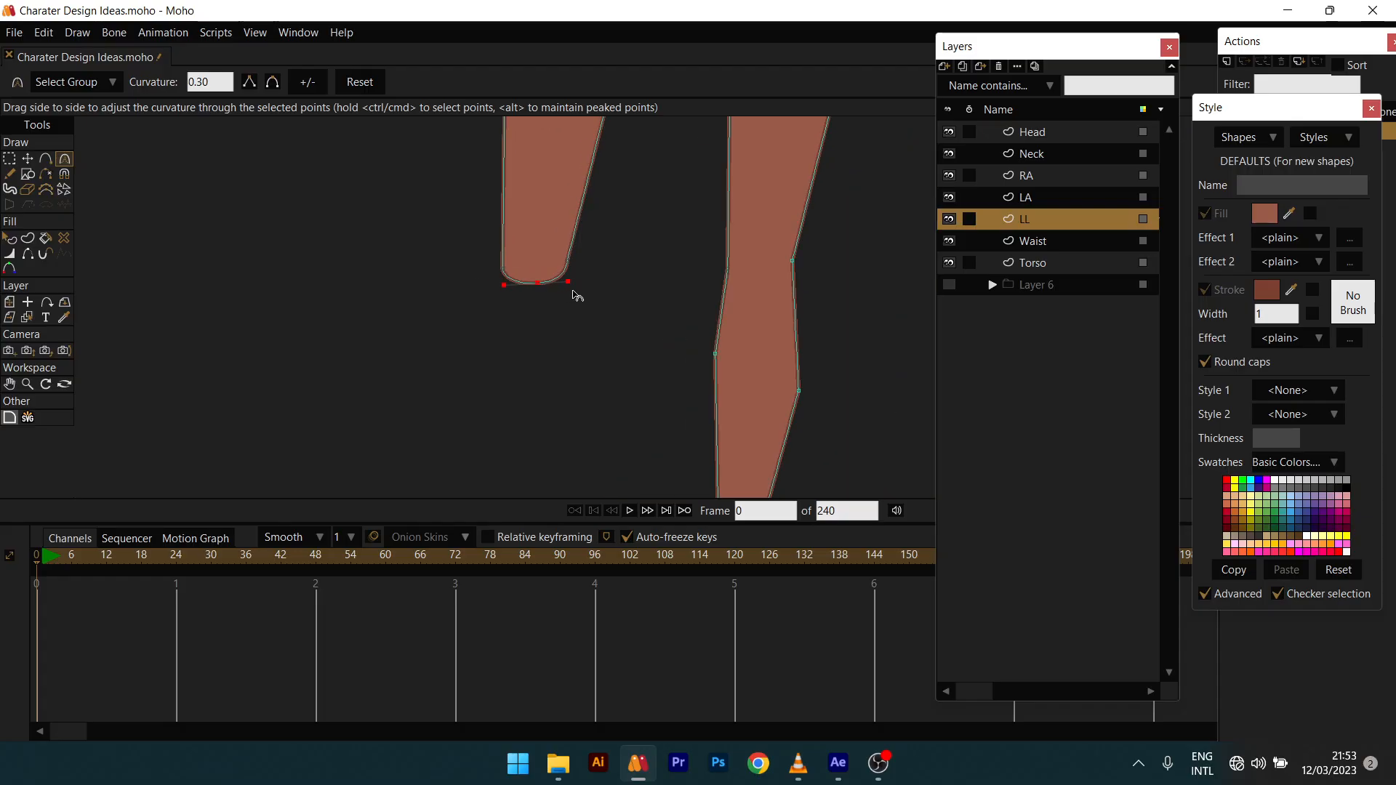
{"action": "scroll", "coordinate": [587, 291], "scroll_direction": "down", "scroll_amount": 3}
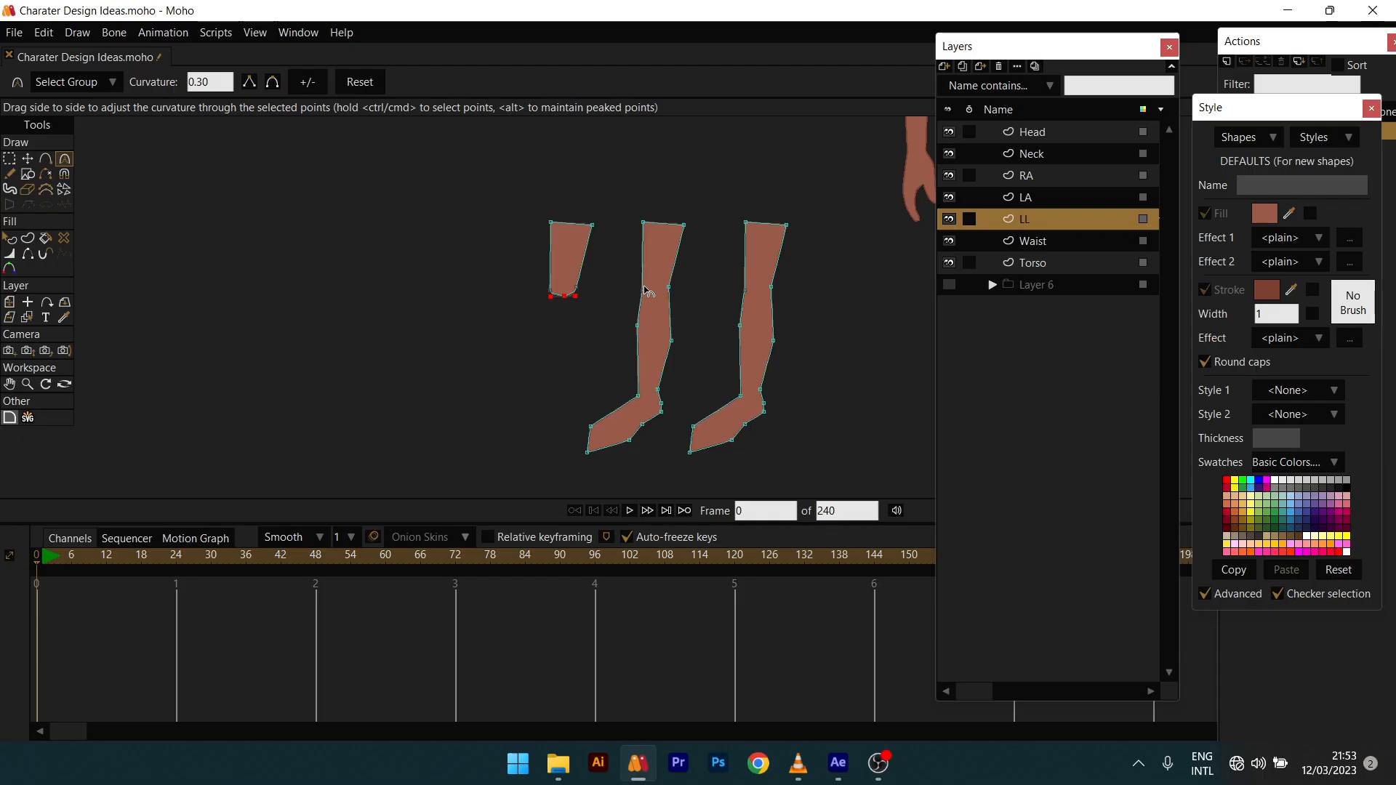
Step: Delete the middle leg's top points above the knee and round the remaining top end with a curvature of 0.30
{"action": "left_click_drag", "start_coordinate": [644, 342], "coordinate": [627, 319]}
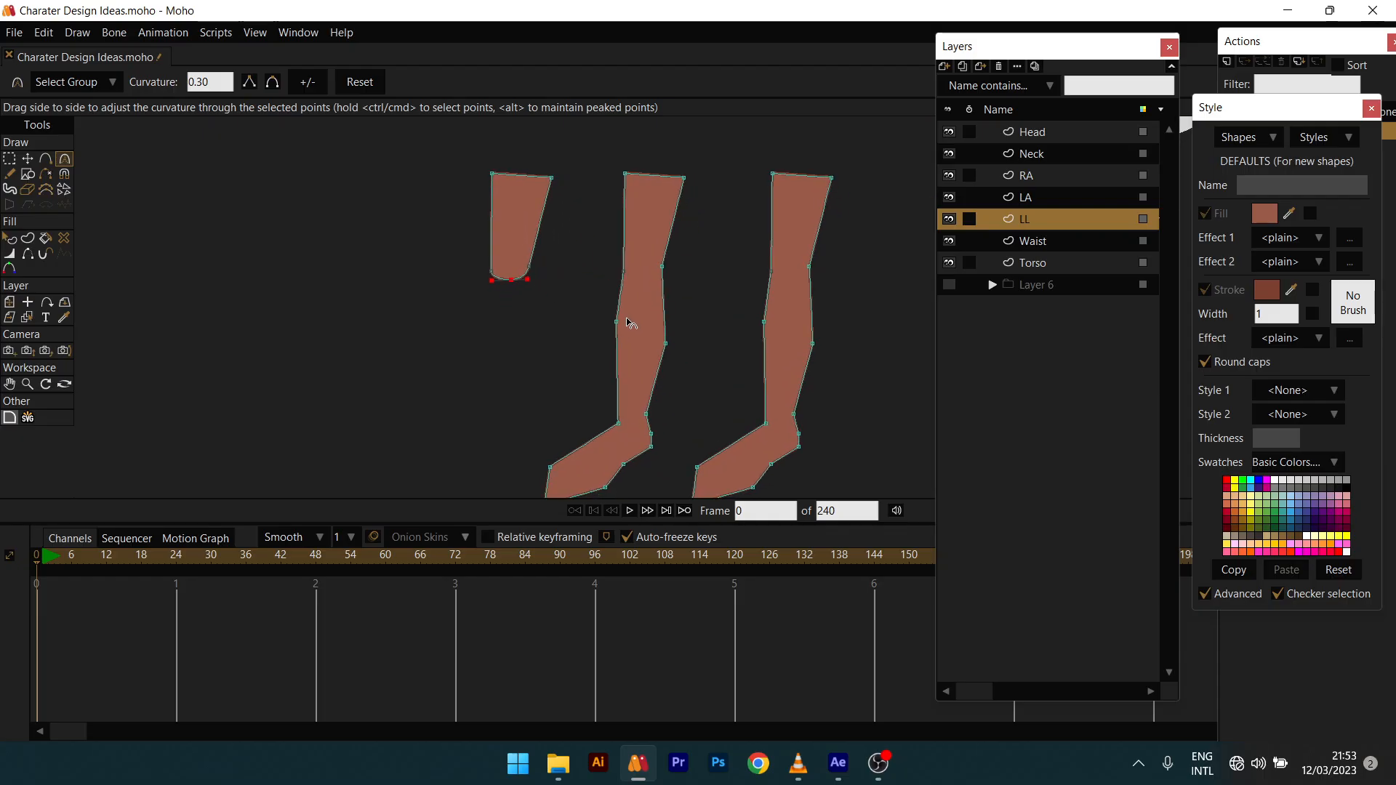
{"action": "key", "text": "t"}
{"action": "left_click_drag", "start_coordinate": [603, 151], "coordinate": [704, 212]}
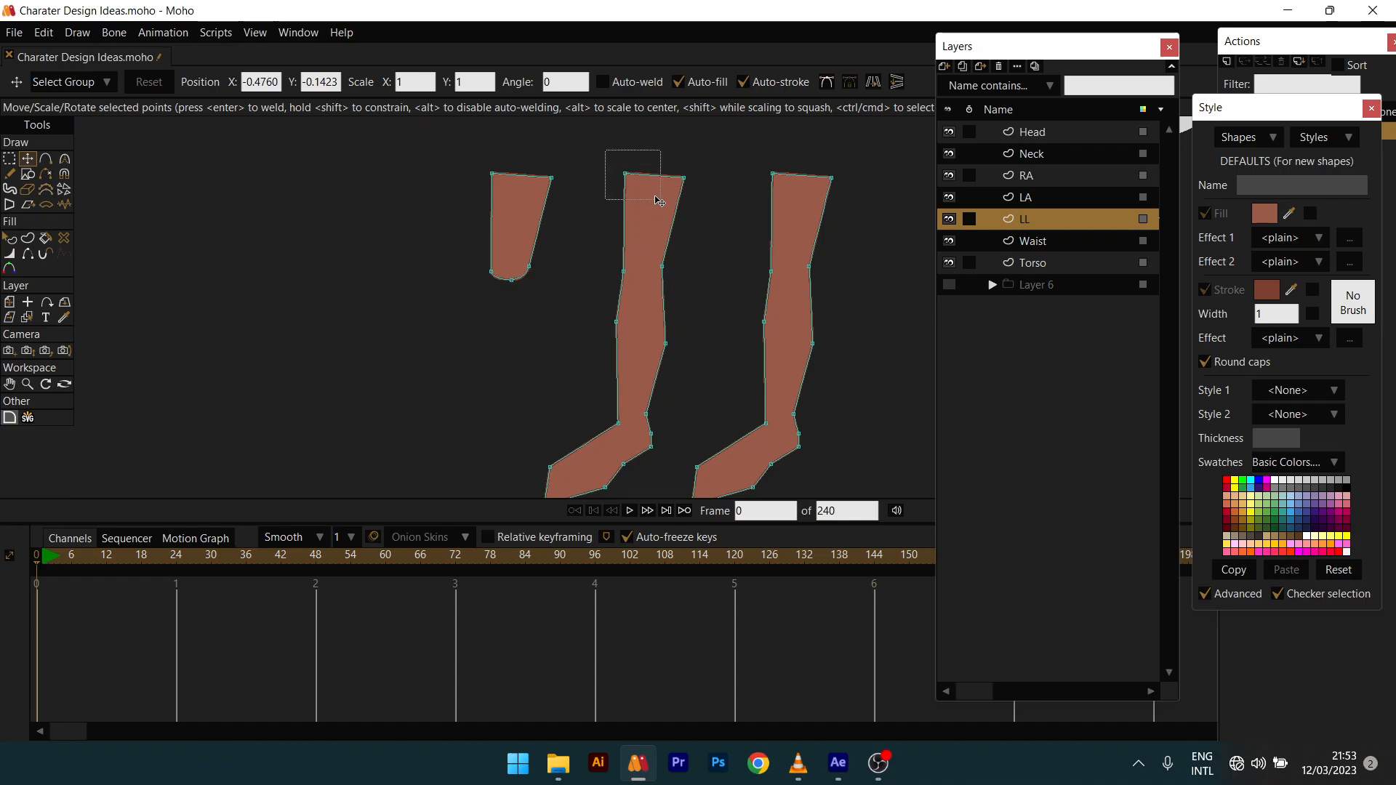
{"action": "left_click", "coordinate": [625, 175]}
{"action": "key", "text": "Delete"}
{"action": "left_click_drag", "start_coordinate": [691, 175], "coordinate": [674, 253]}
{"action": "key", "text": "c"}
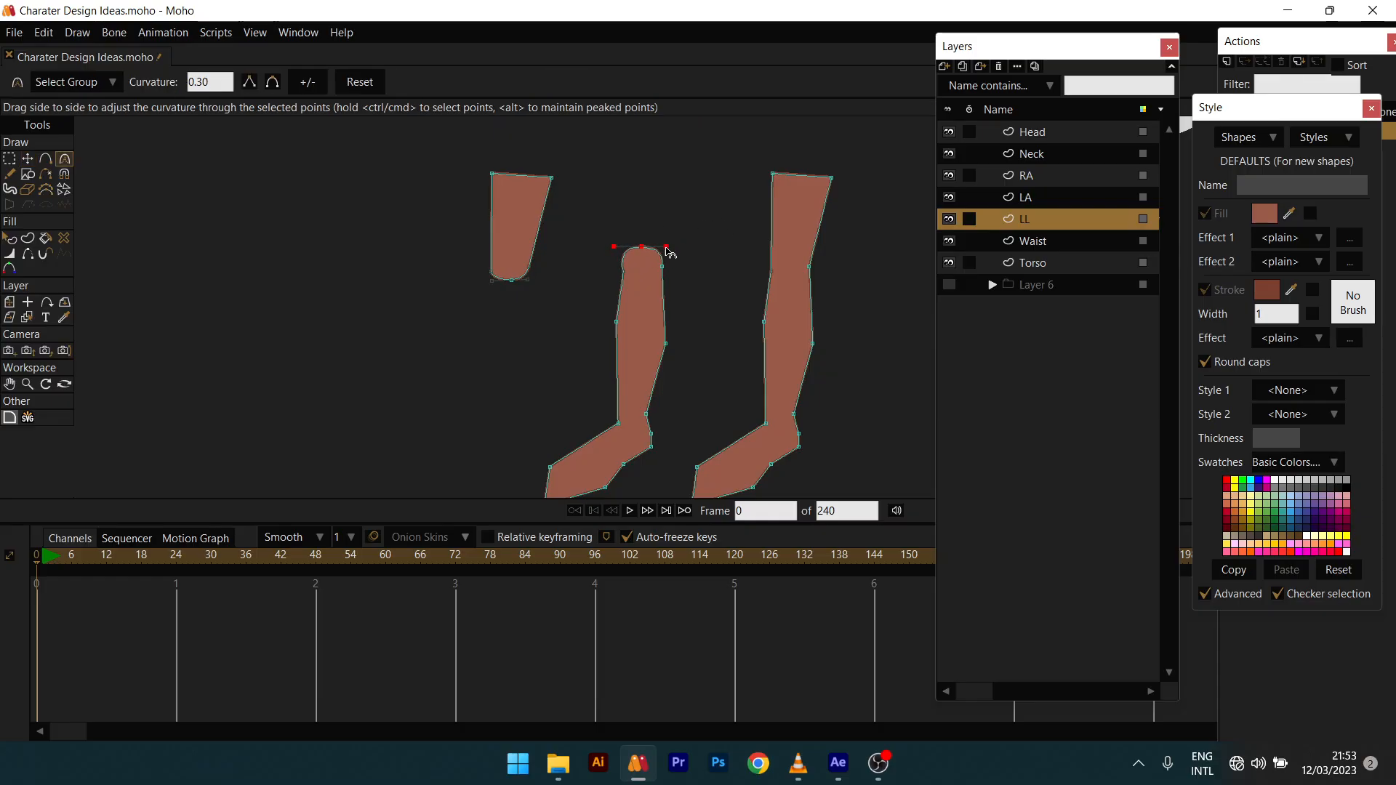
Step: Delete the foot points of the middle leg and pull its remaining bottom point up between the ankle points to leave only the shin
{"action": "scroll", "coordinate": [639, 387], "scroll_direction": "up", "scroll_amount": 3}
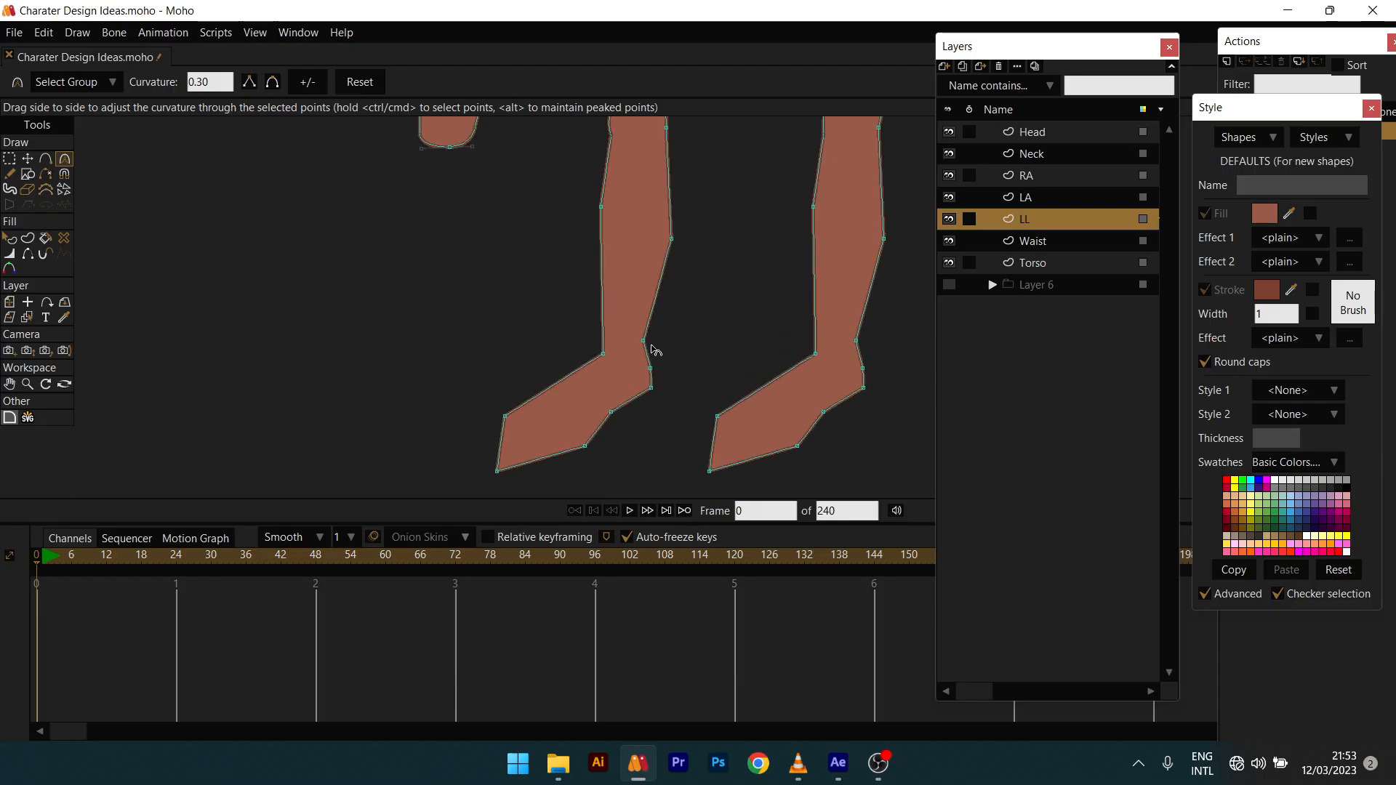
{"action": "key", "text": "t"}
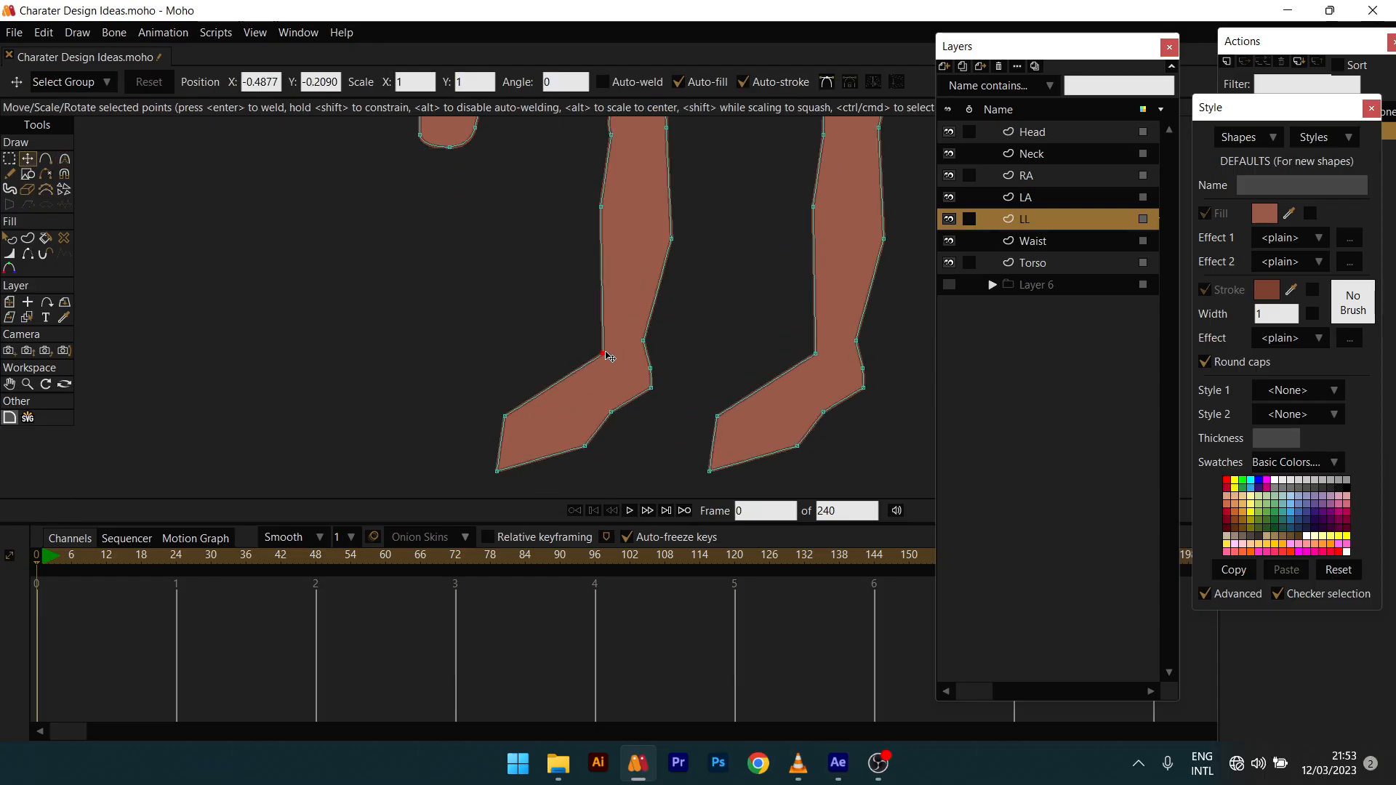
{"action": "left_click_drag", "start_coordinate": [609, 357], "coordinate": [613, 340]}
{"action": "left_click_drag", "start_coordinate": [714, 334], "coordinate": [651, 419]}
{"action": "left_click_drag", "start_coordinate": [663, 347], "coordinate": [580, 451]}
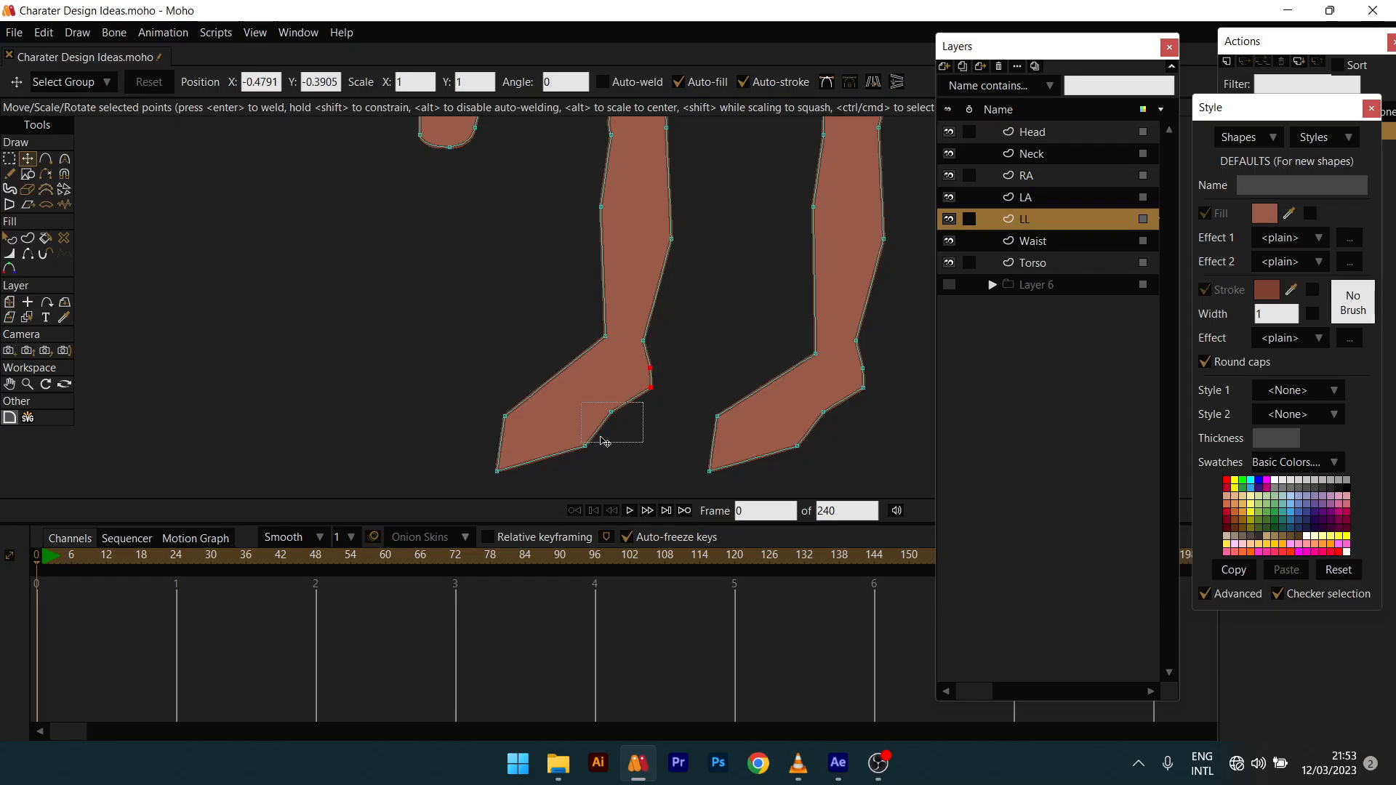
{"action": "key", "text": "Delete"}
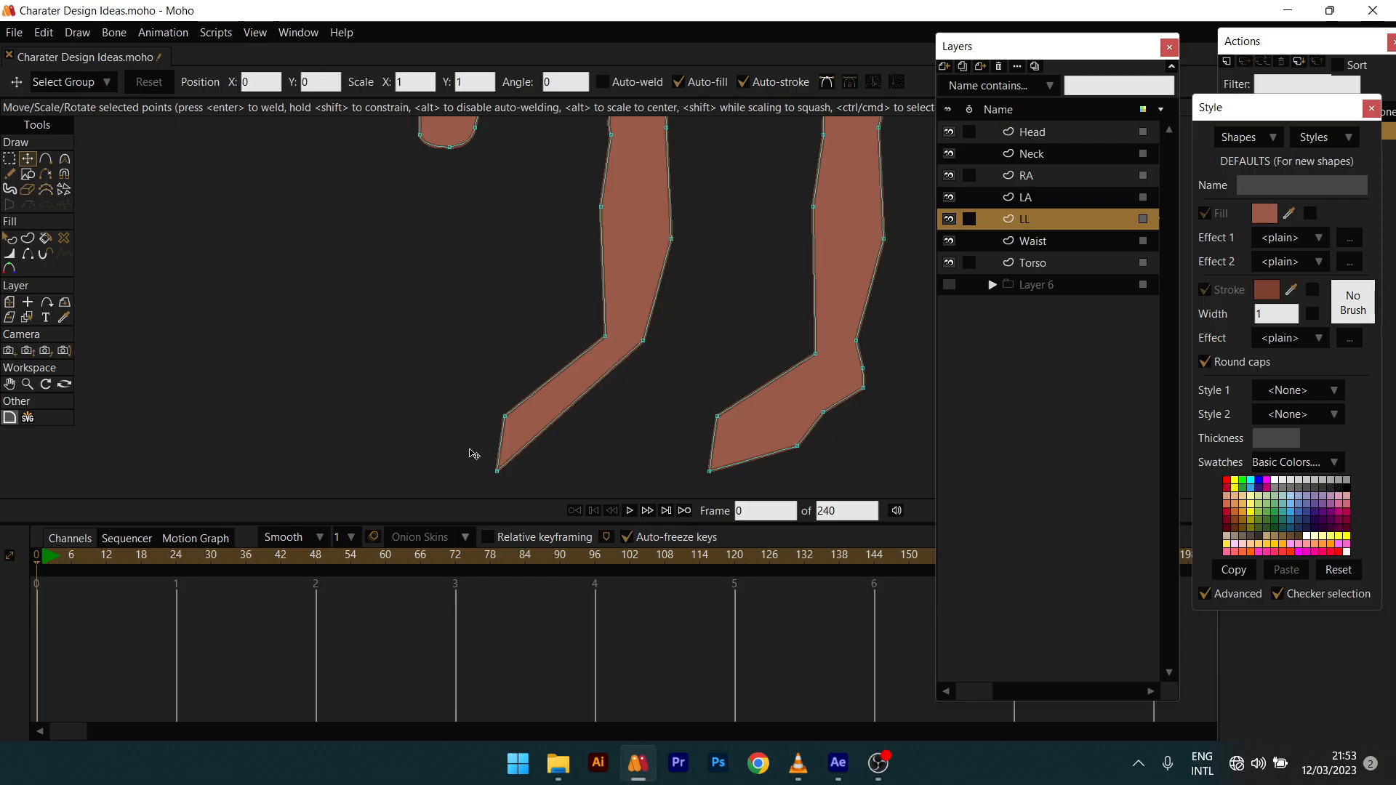
{"action": "left_click", "coordinate": [497, 471]}
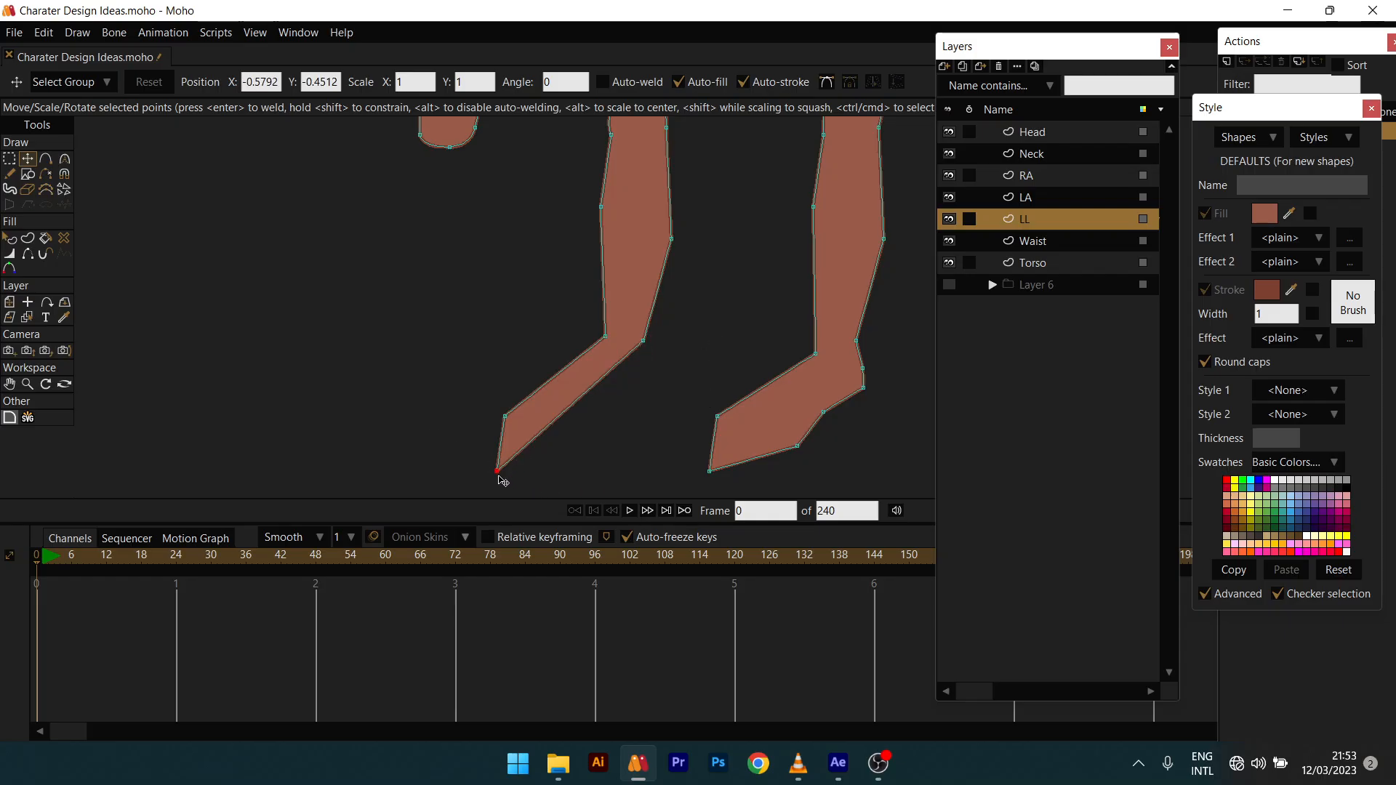
{"action": "left_click", "coordinate": [505, 416]}
{"action": "key", "text": "Delete"}
{"action": "left_click_drag", "start_coordinate": [514, 455], "coordinate": [632, 347]}
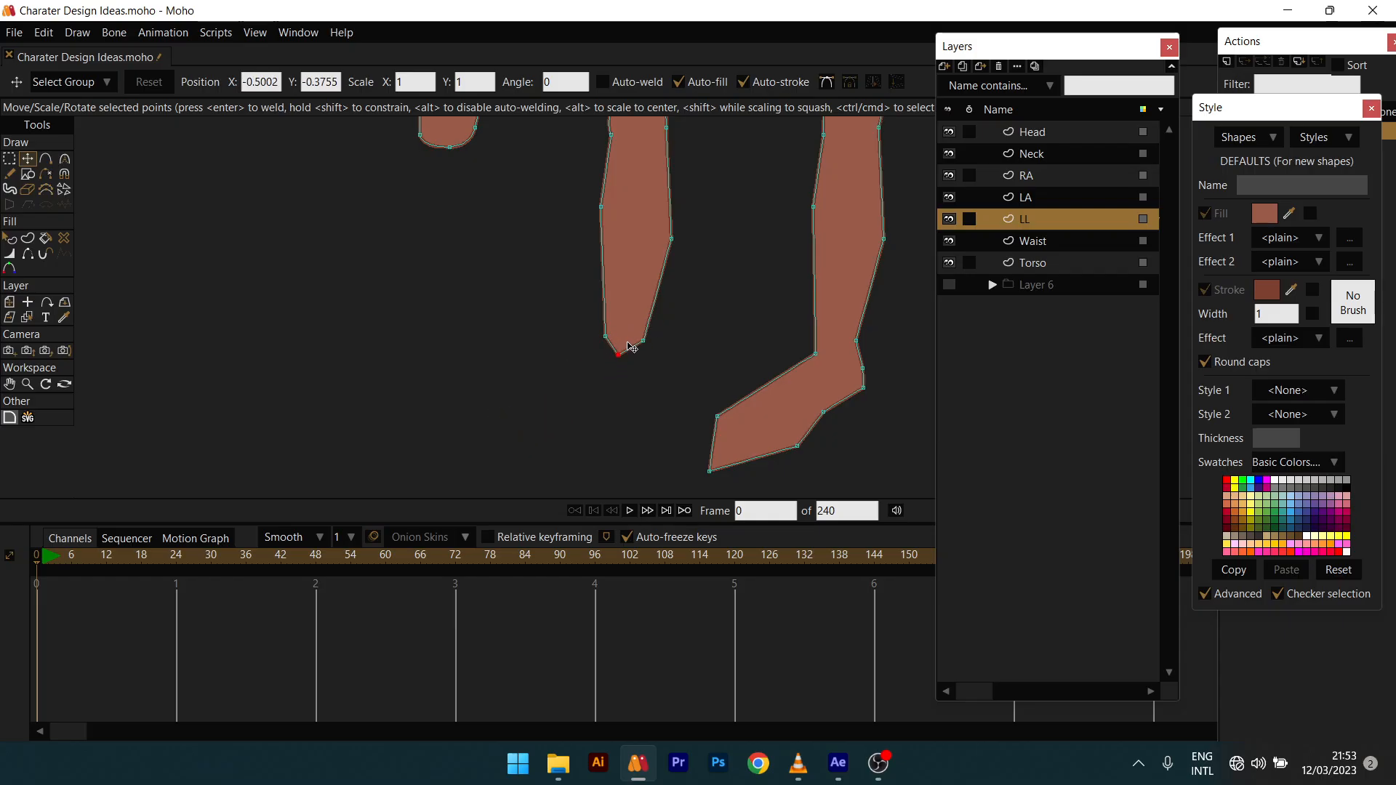
Step: Round the lower end of the shin piece by smoothing its bottom point to a curvature of 0.5241
{"action": "scroll", "coordinate": [633, 377], "scroll_direction": "up", "scroll_amount": 3}
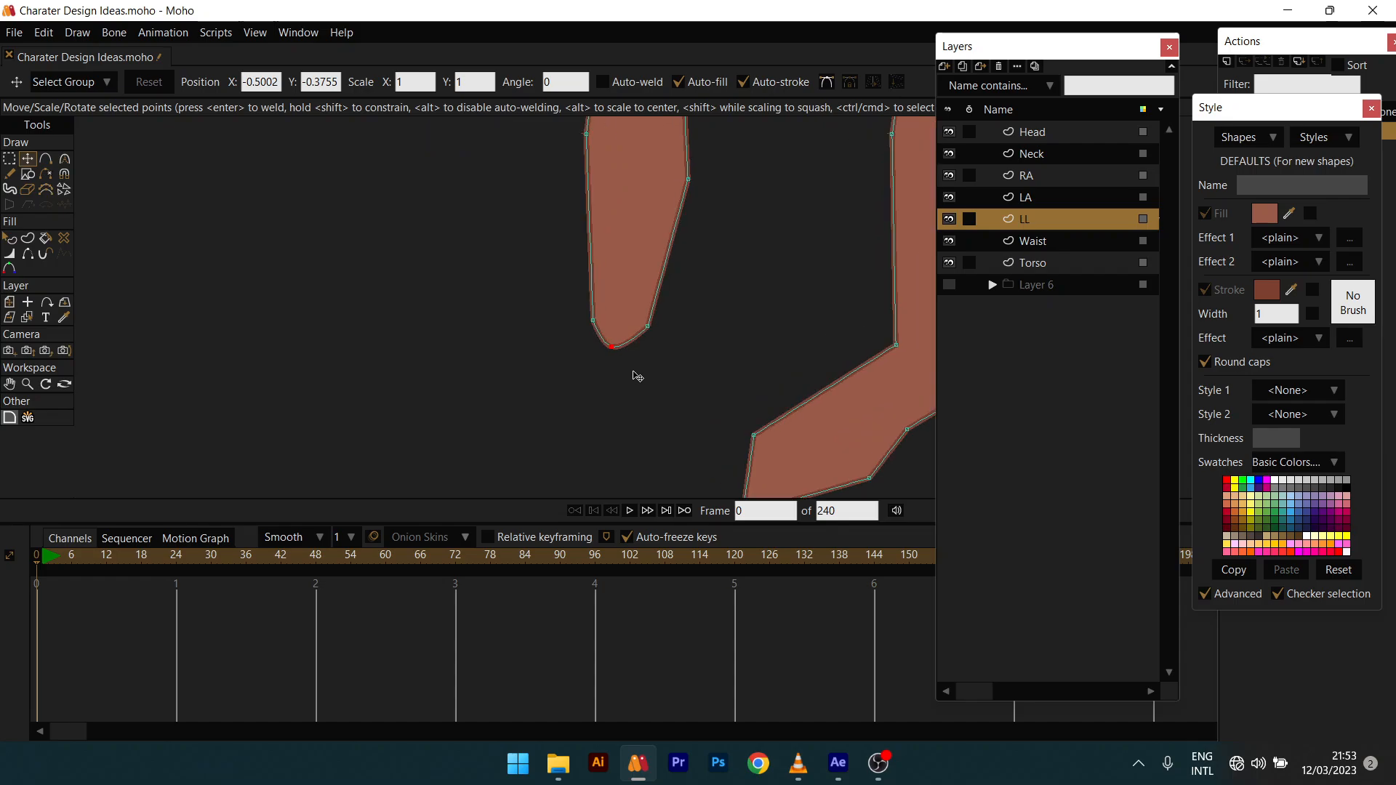
{"action": "left_click_drag", "start_coordinate": [622, 380], "coordinate": [657, 377]}
{"action": "key", "text": "c"}
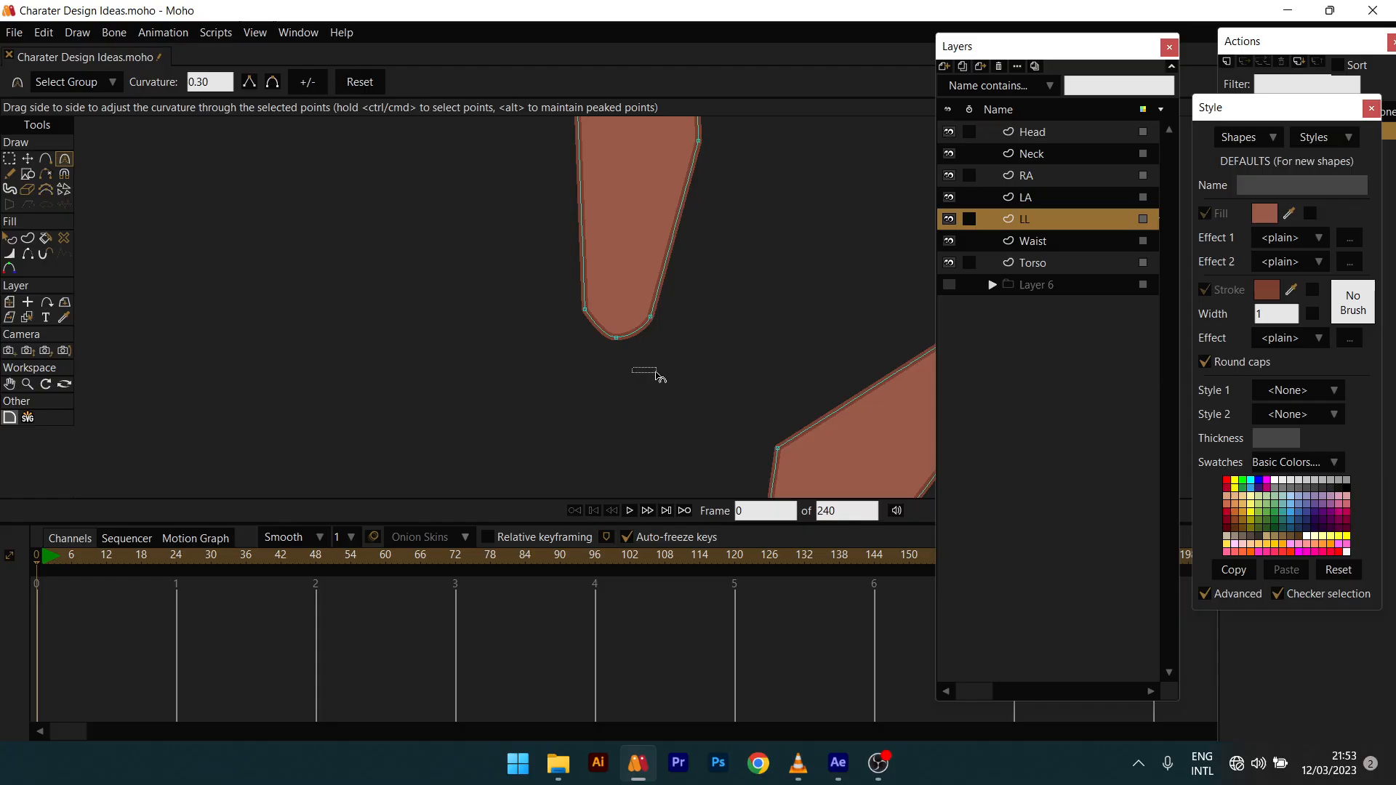
{"action": "left_click", "coordinate": [617, 339]}
{"action": "left_click_drag", "start_coordinate": [712, 377], "coordinate": [783, 350]}
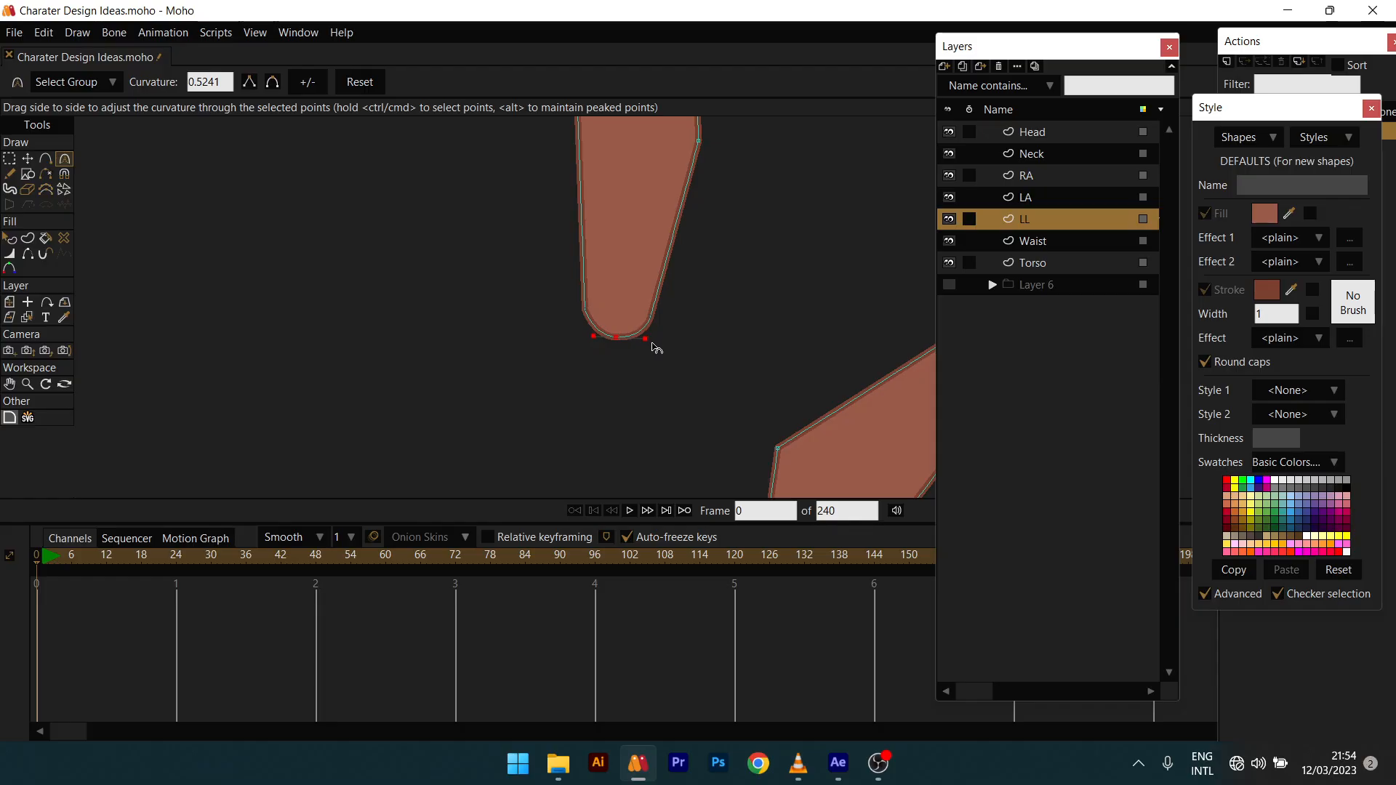
Step: Delete the remaining full leg's points above the ankle and bring its top point down to leave only the foot
{"action": "scroll", "coordinate": [628, 336], "scroll_direction": "down", "scroll_amount": 4}
{"action": "left_click_drag", "start_coordinate": [661, 267], "coordinate": [580, 286]}
{"action": "left_click_drag", "start_coordinate": [692, 343], "coordinate": [678, 342]}
{"action": "scroll", "coordinate": [687, 335], "scroll_direction": "up", "scroll_amount": 1}
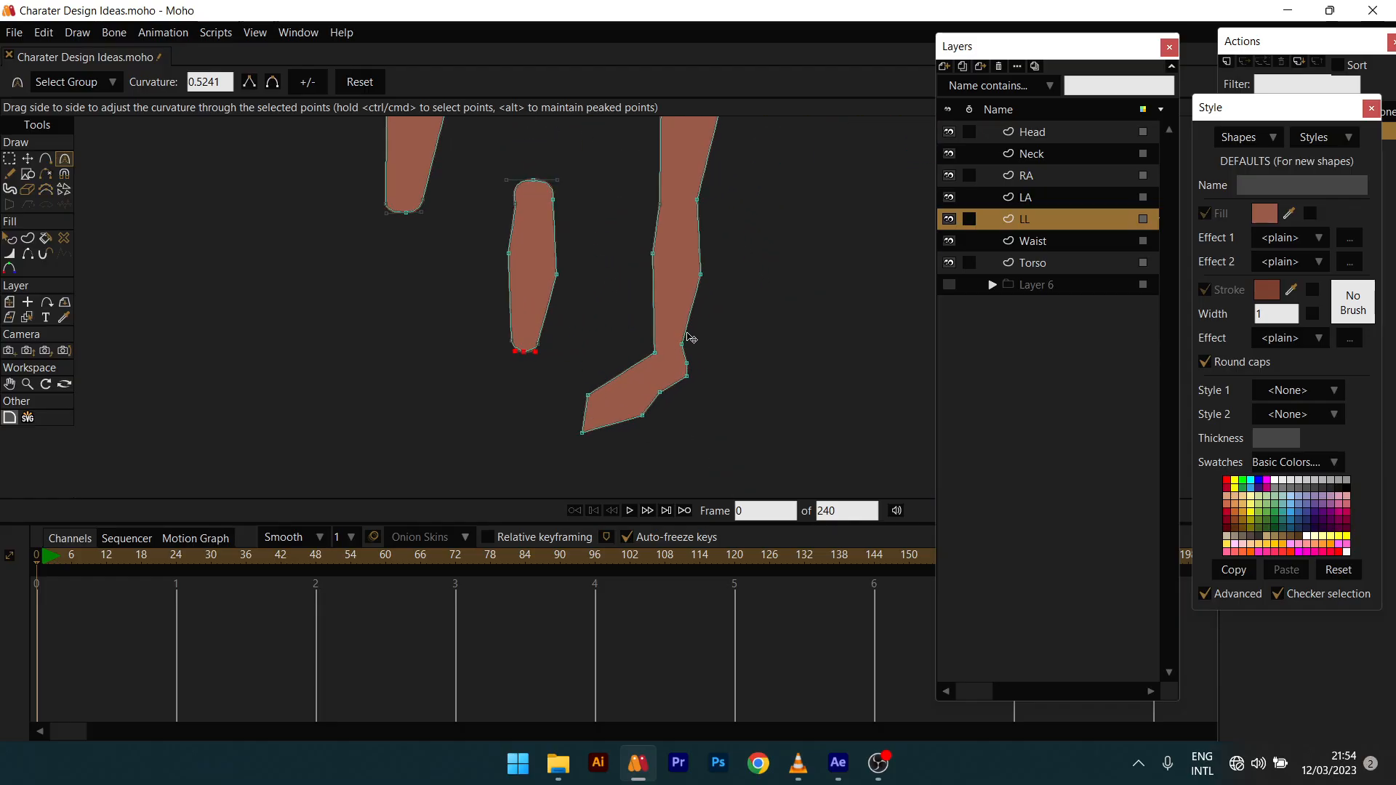
{"action": "key", "text": "t"}
{"action": "scroll", "coordinate": [679, 287], "scroll_direction": "up", "scroll_amount": 3}
{"action": "left_click_drag", "start_coordinate": [627, 164], "coordinate": [703, 328]}
{"action": "key", "text": "Delete"}
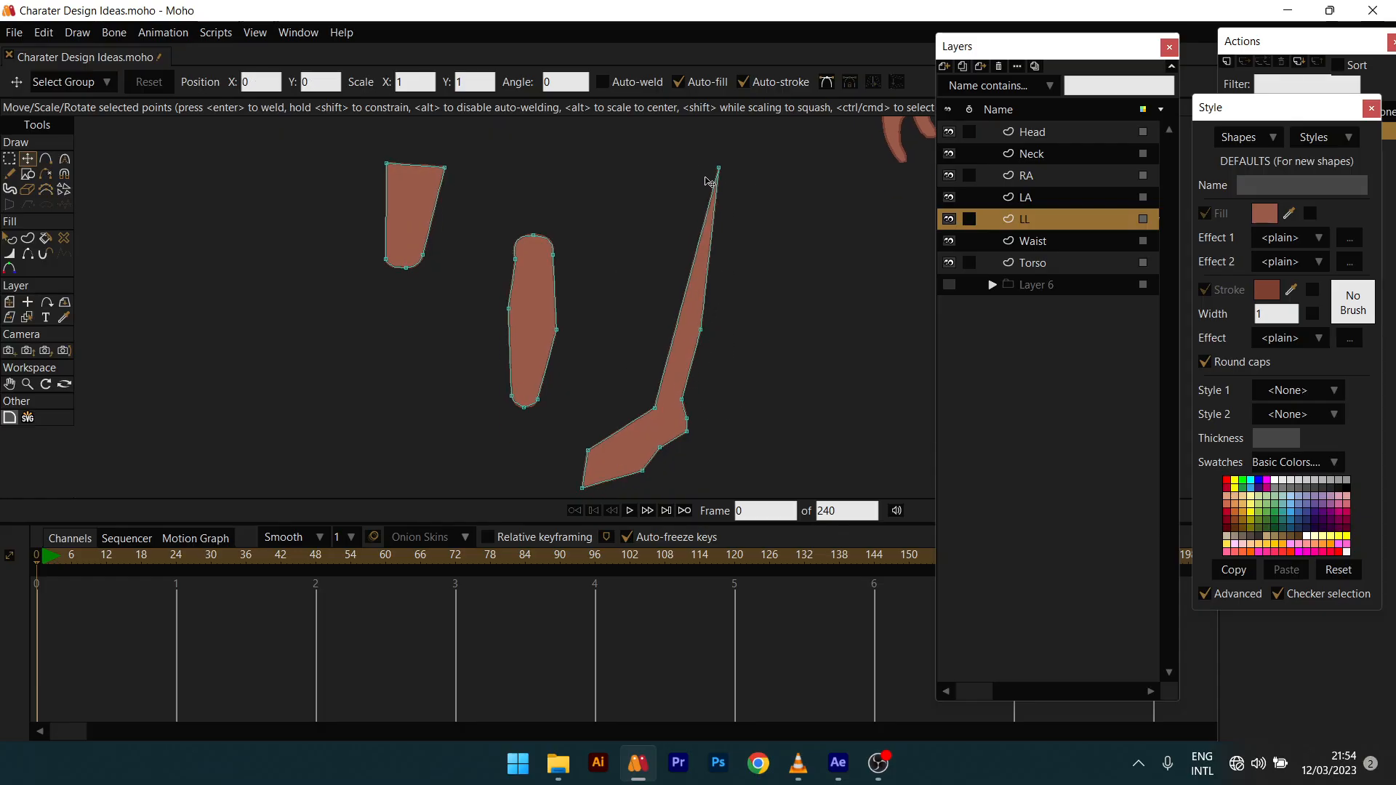
{"action": "left_click", "coordinate": [701, 330]}
{"action": "left_click_drag", "start_coordinate": [690, 168], "coordinate": [673, 396]}
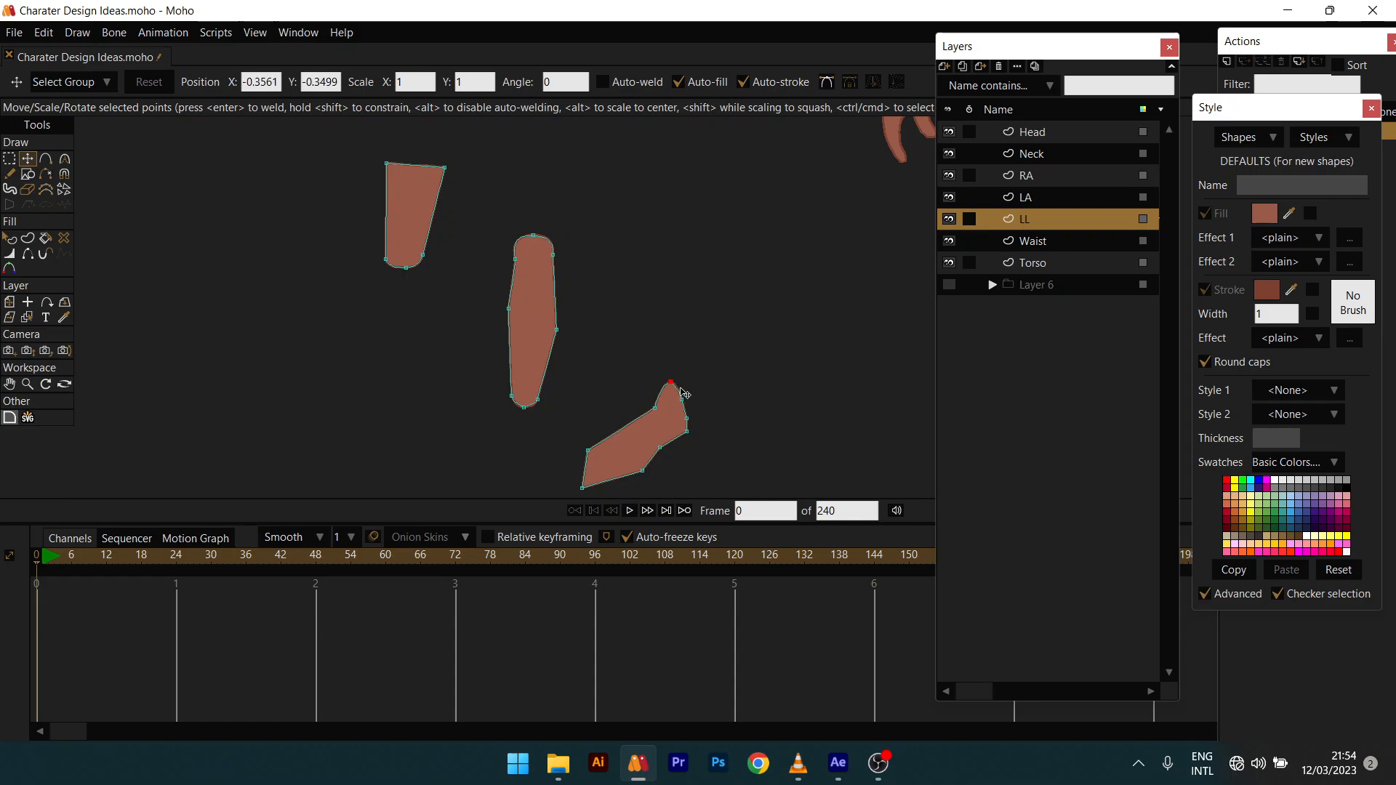
Step: Adjust the foot's top point and round the ankle end with a curvature of 0.30
{"action": "scroll", "coordinate": [680, 387], "scroll_direction": "up", "scroll_amount": 3}
{"action": "left_click_drag", "start_coordinate": [670, 385], "coordinate": [686, 337]}
{"action": "key", "text": "c"}
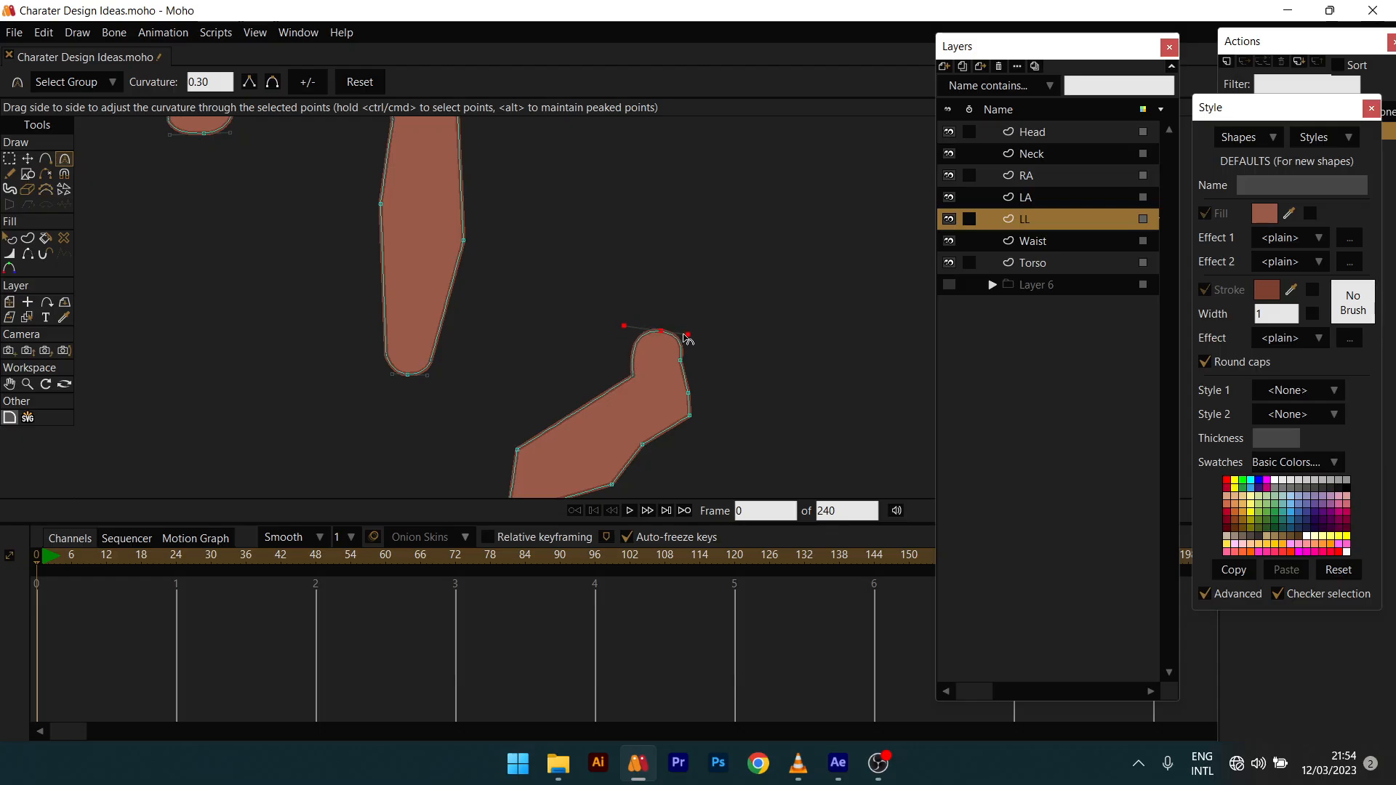
Step: Reassemble the leg by overlapping the shin with the upper piece at the knee and the foot with the shin at the ankle
{"action": "scroll", "coordinate": [684, 335], "scroll_direction": "down", "scroll_amount": 5}
{"action": "scroll", "coordinate": [670, 323], "scroll_direction": "up", "scroll_amount": 3}
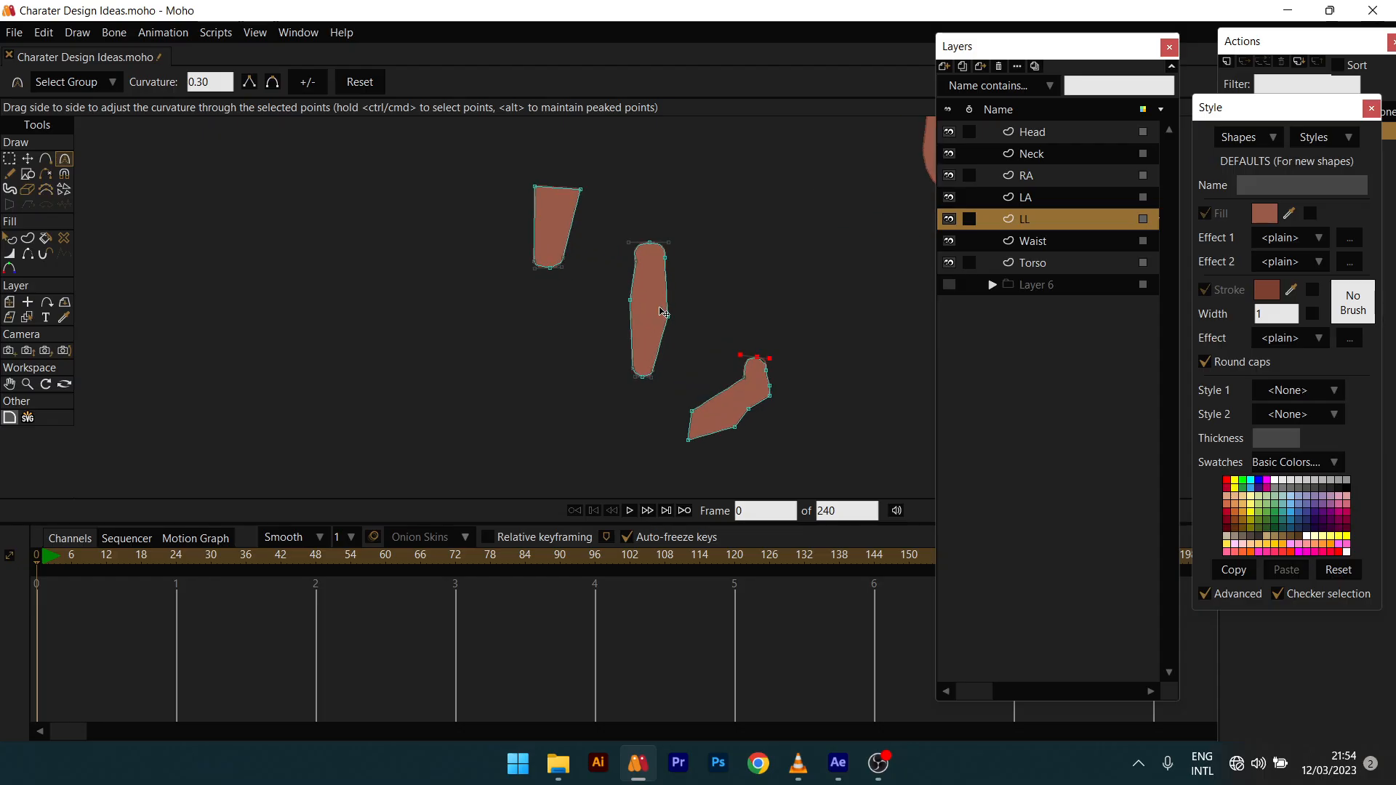
{"action": "key", "text": "t"}
{"action": "key", "text": "ctrl+a"}
{"action": "left_click_drag", "start_coordinate": [655, 298], "coordinate": [551, 331]}
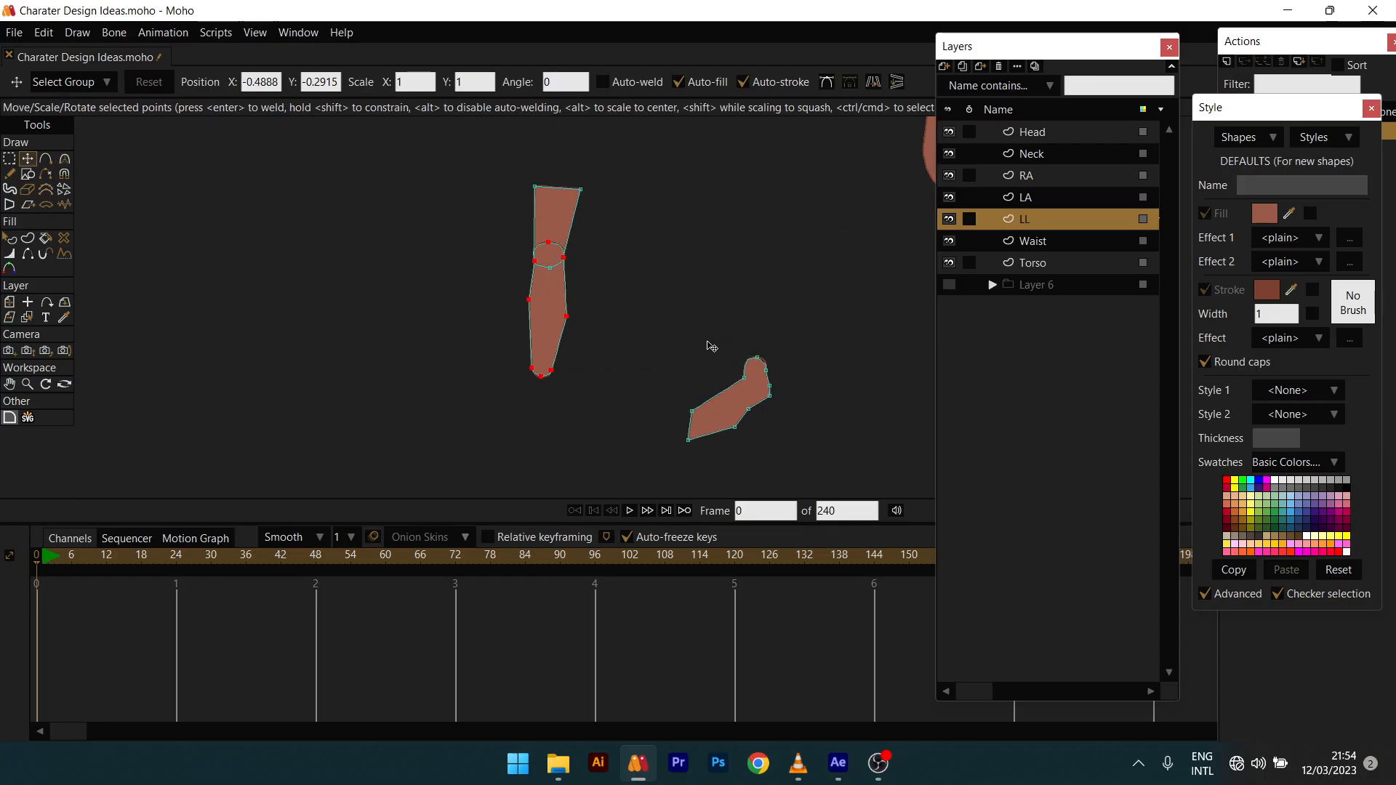
{"action": "left_click_drag", "start_coordinate": [640, 317], "coordinate": [837, 483]}
{"action": "left_click_drag", "start_coordinate": [739, 404], "coordinate": [524, 412]}
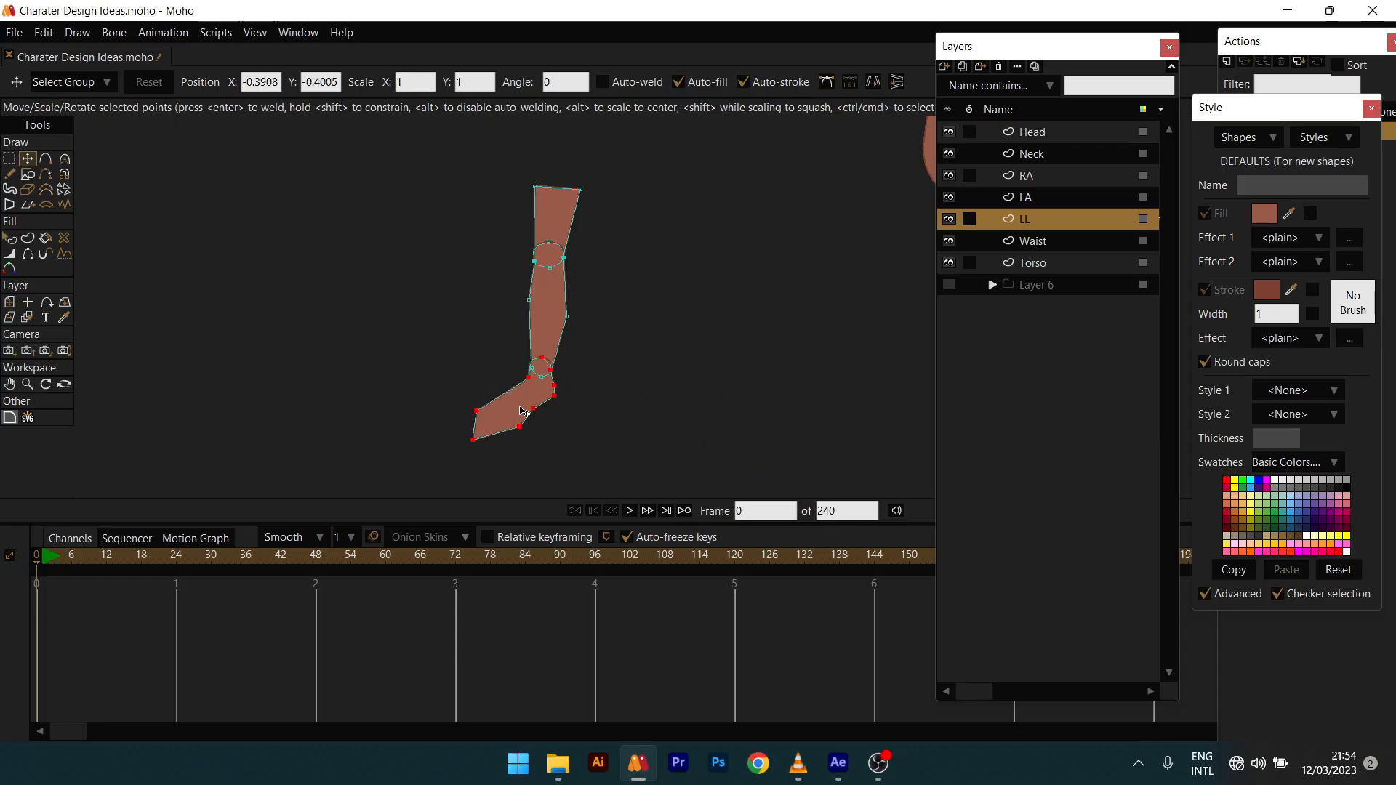
Step: Select the three assembled leg pieces and move them horizontally into place under the shorts' left leg
{"action": "scroll", "coordinate": [560, 395], "scroll_direction": "down", "scroll_amount": 3}
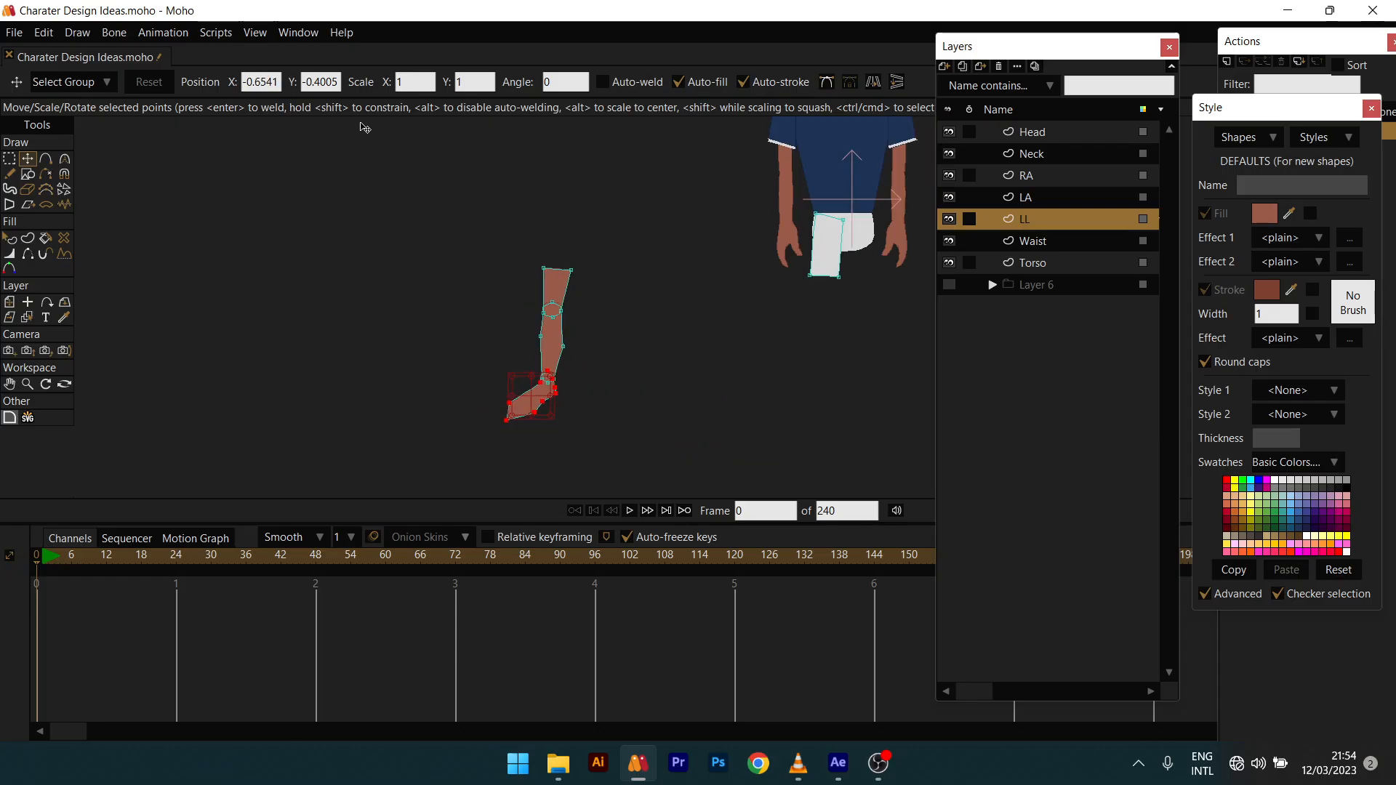
{"action": "left_click_drag", "start_coordinate": [405, 158], "coordinate": [651, 480]}
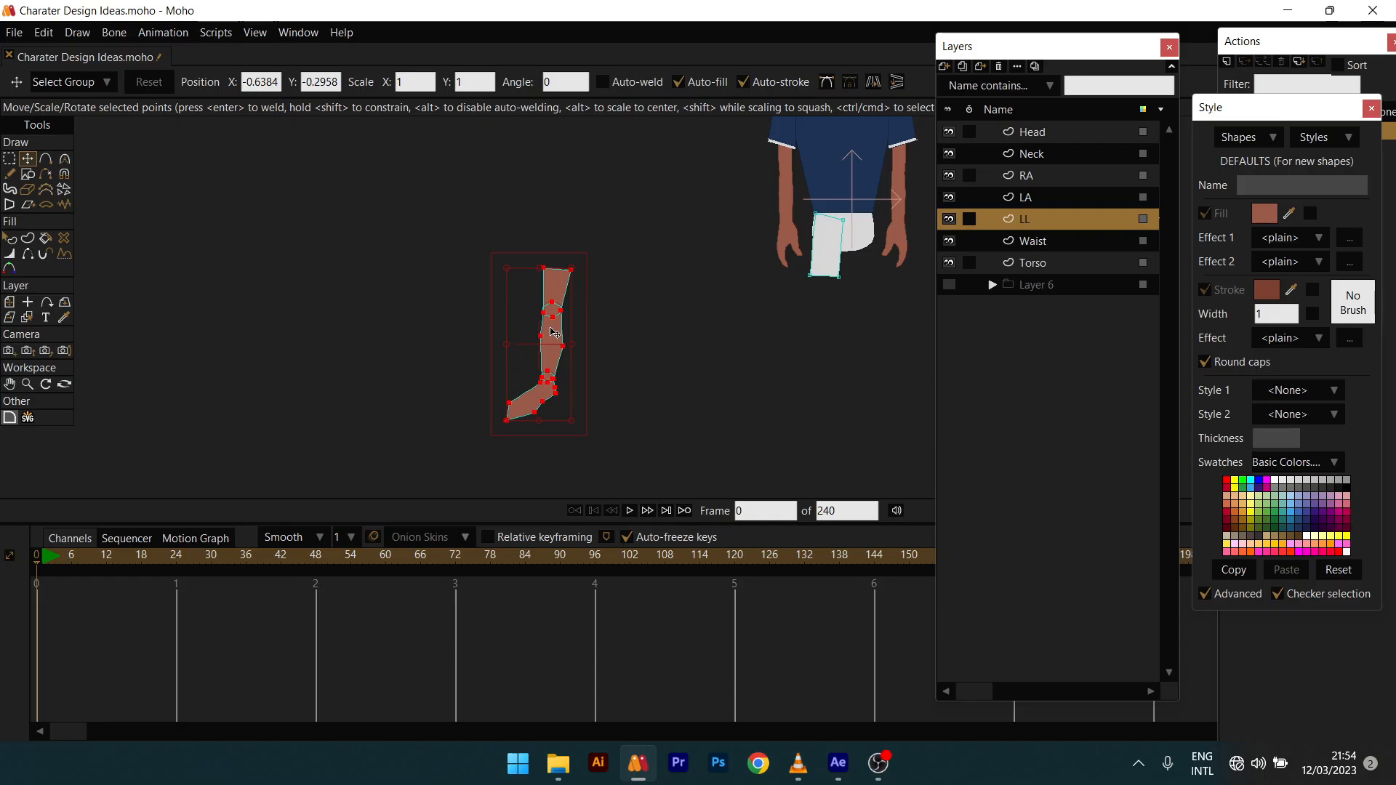
{"action": "left_click_drag", "start_coordinate": [557, 334], "coordinate": [821, 345]}
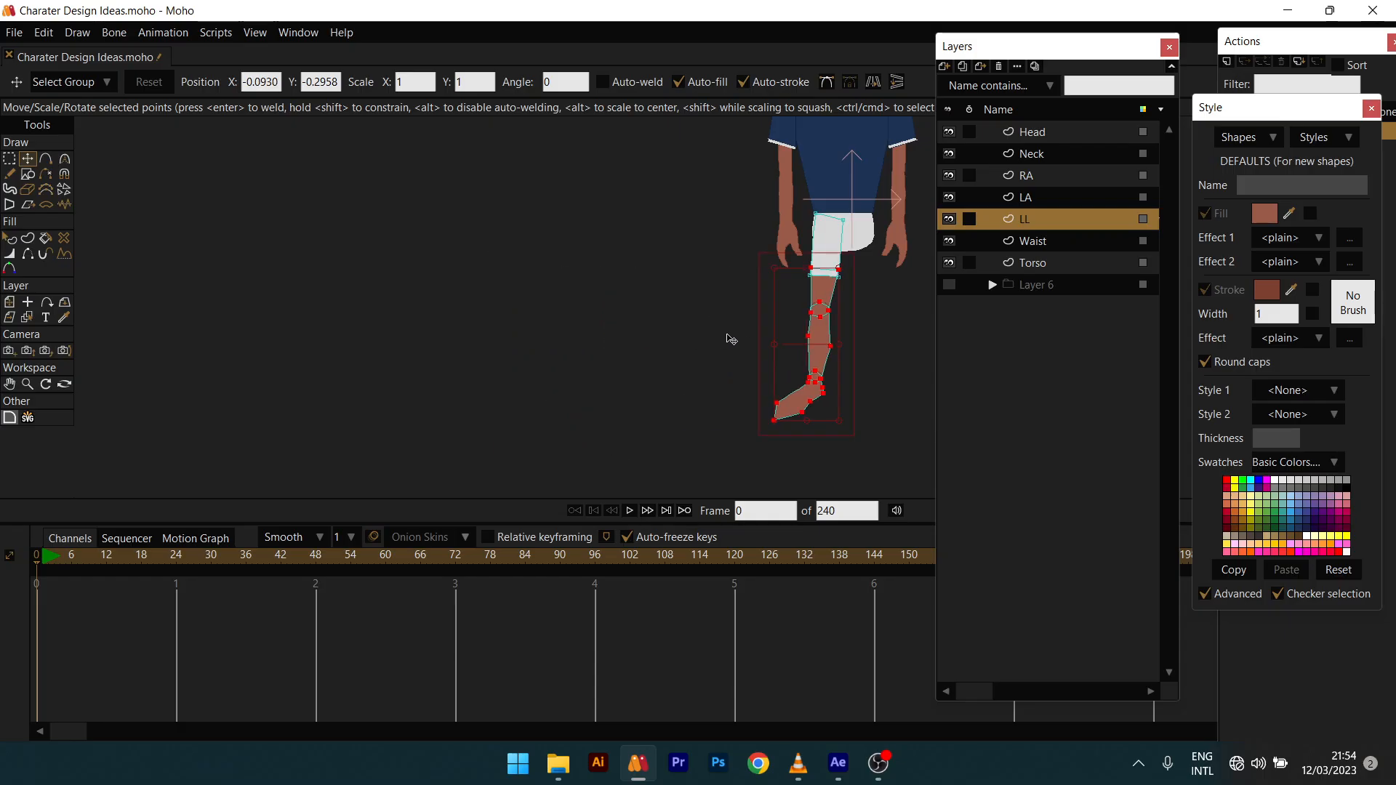
{"action": "left_click_drag", "start_coordinate": [729, 340], "coordinate": [619, 330]}
{"action": "scroll", "coordinate": [709, 328], "scroll_direction": "up", "scroll_amount": 3}
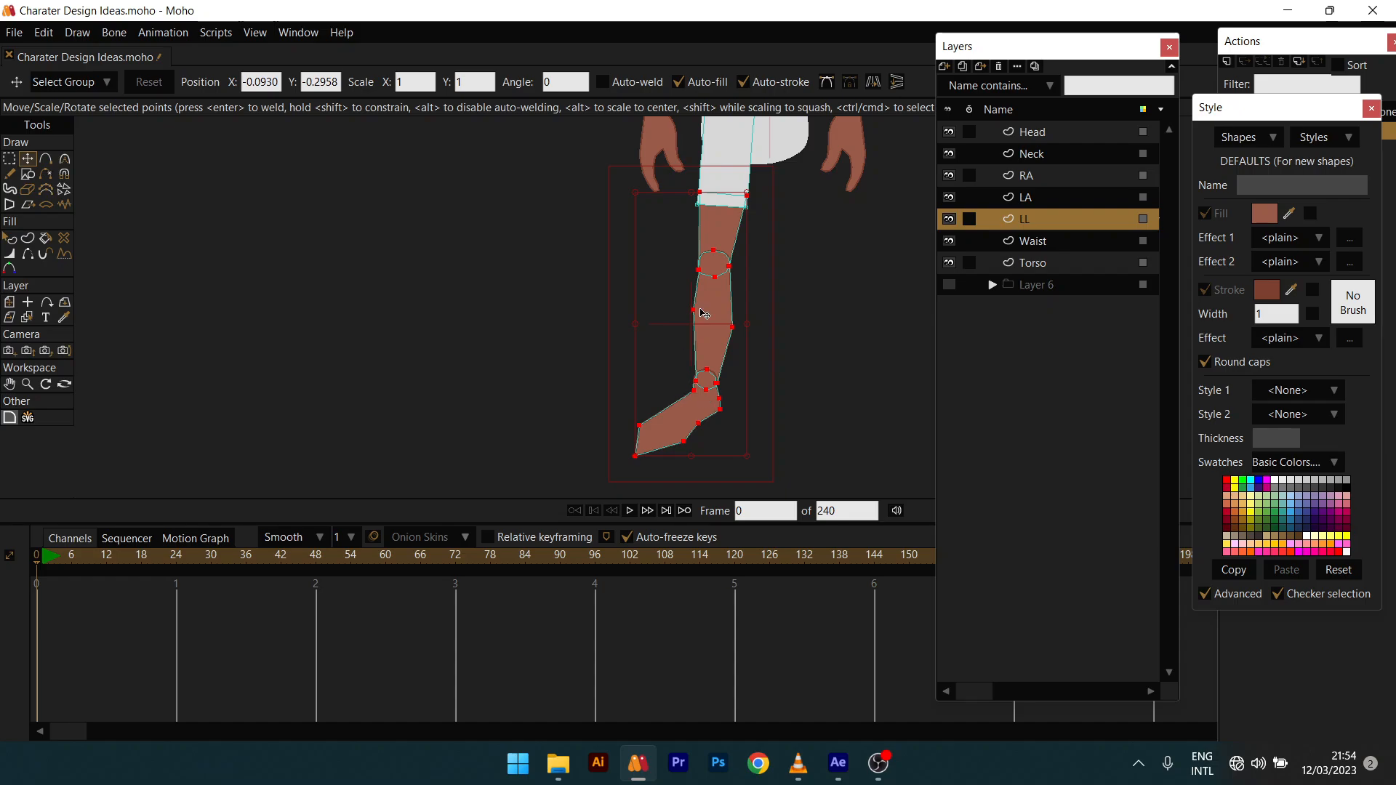
{"action": "scroll", "coordinate": [716, 302], "scroll_direction": "down", "scroll_amount": 3}
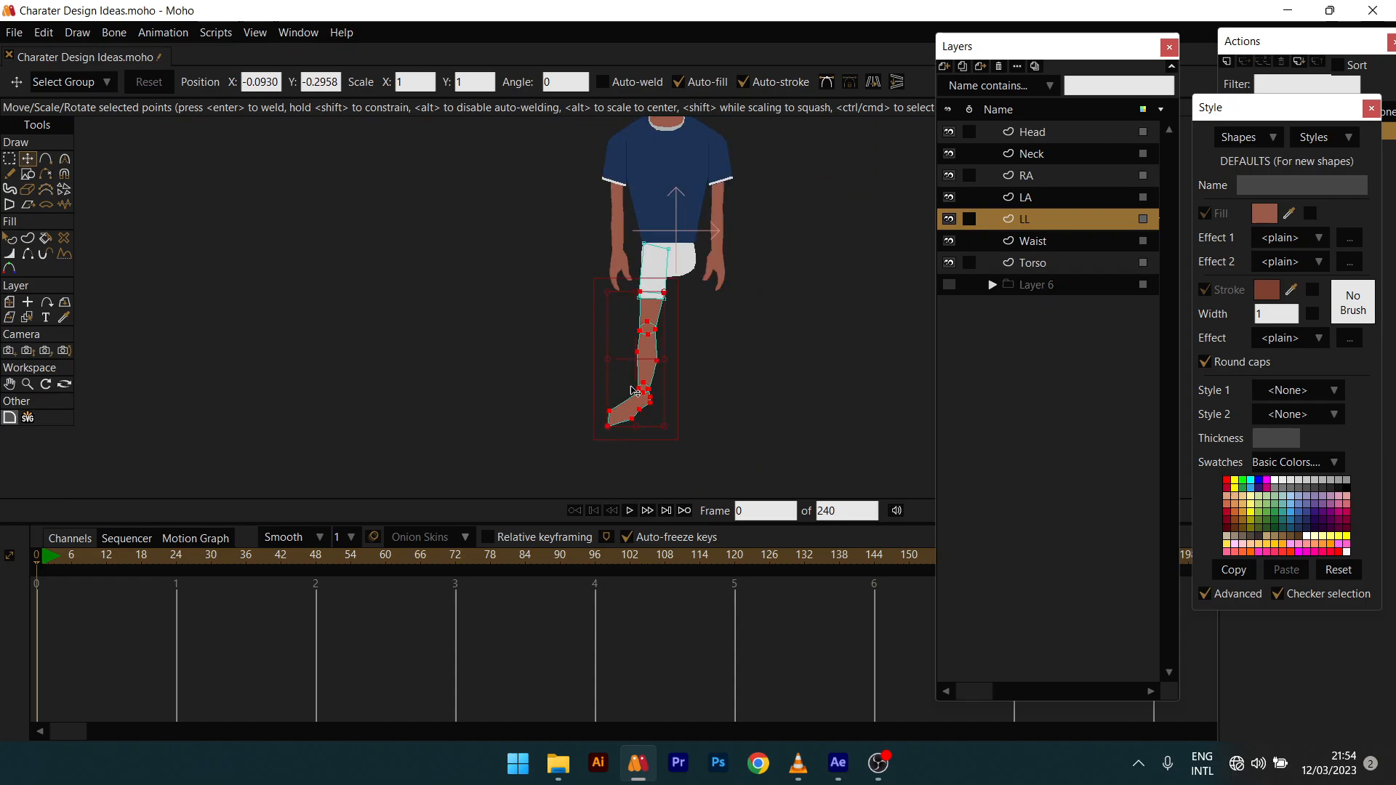
{"action": "scroll", "coordinate": [675, 348], "scroll_direction": "up", "scroll_amount": 3}
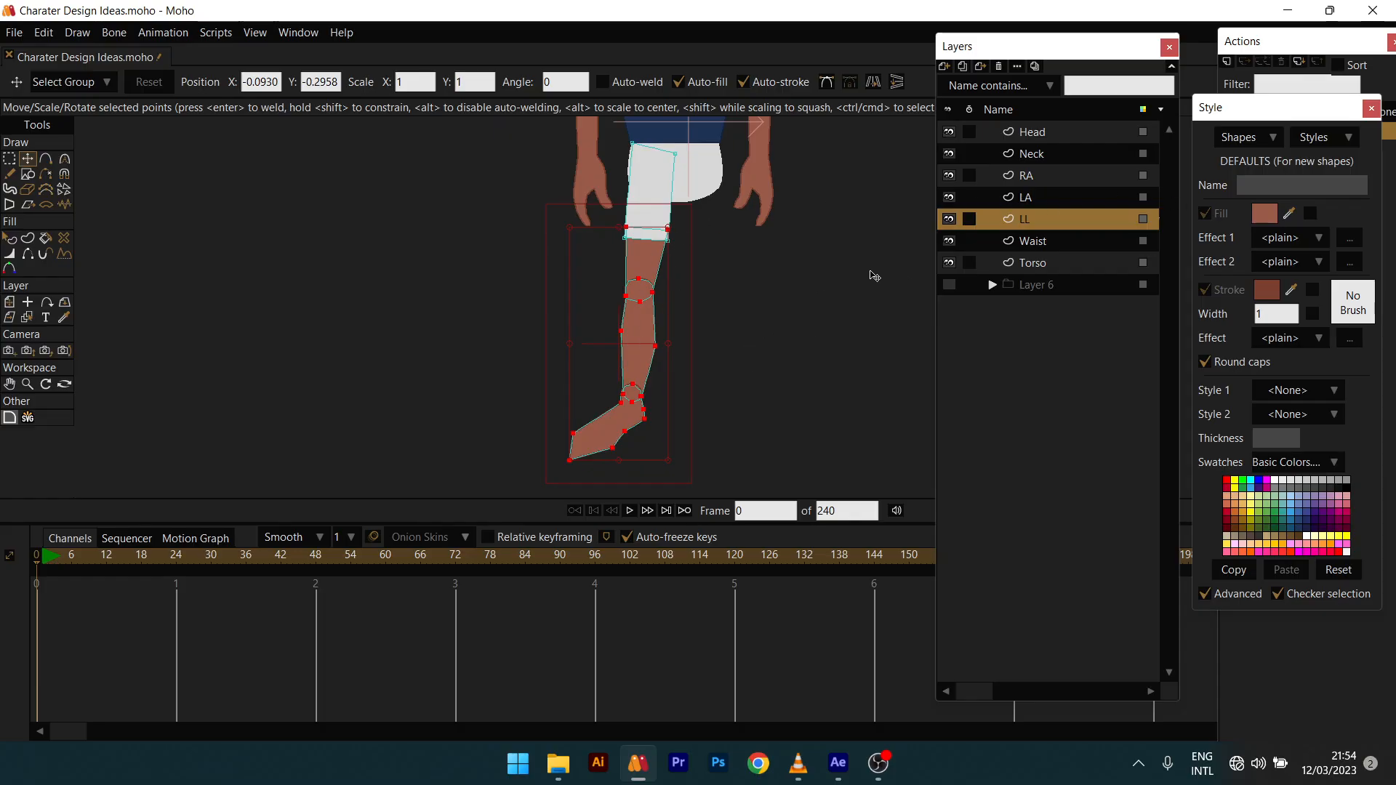
Step: Duplicate the LL layer and name the copy RL
{"action": "left_click", "coordinate": [963, 67]}
{"action": "type", "text": "RL"}
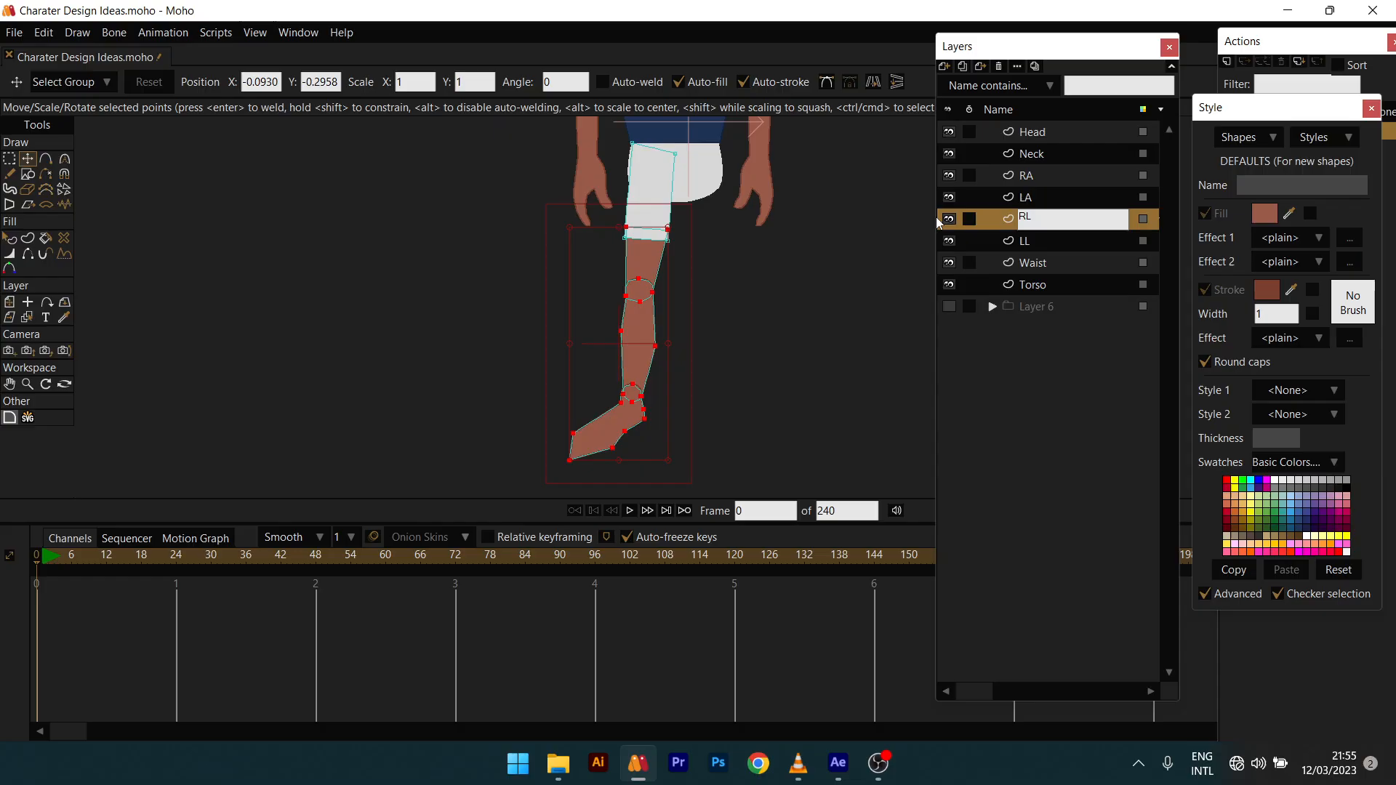
{"action": "key", "text": "Return"}
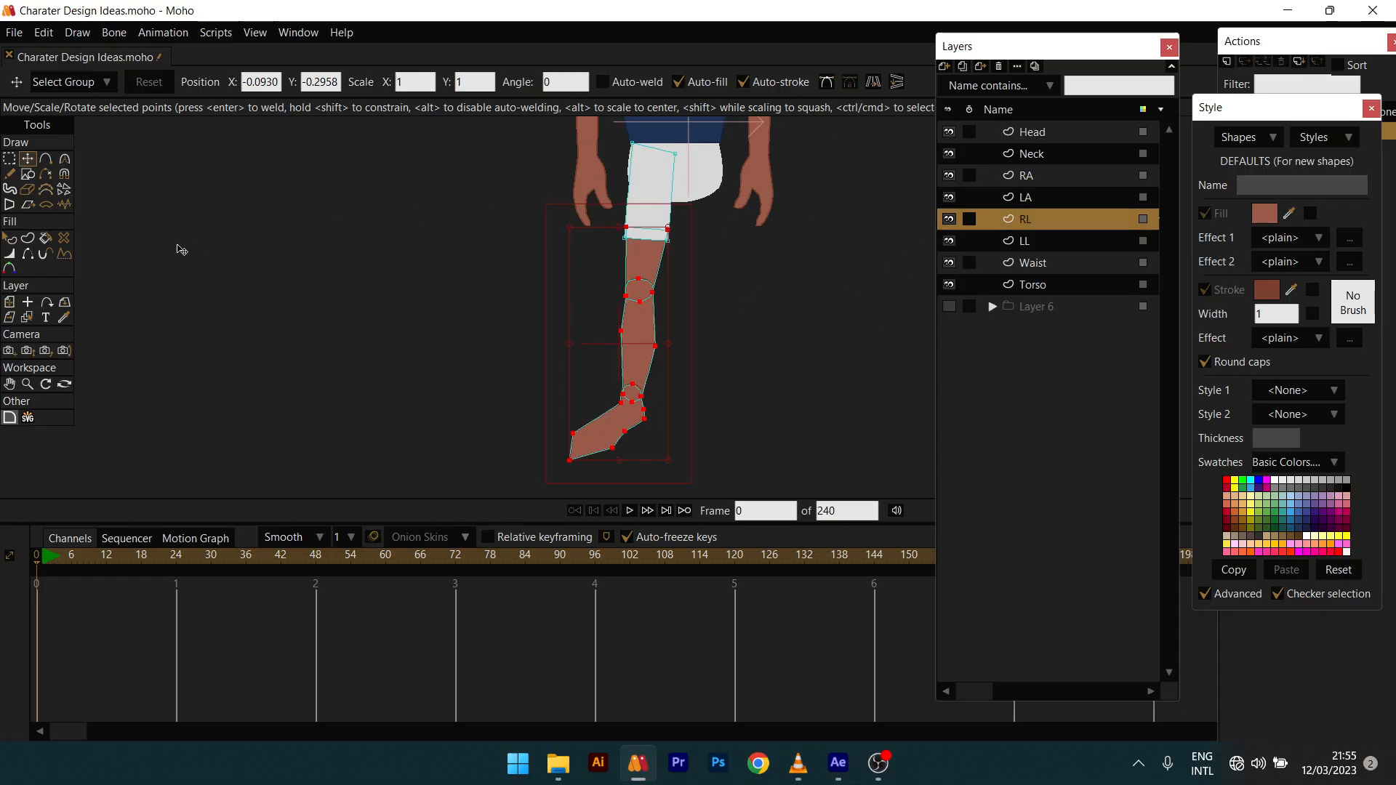
{"action": "left_click", "coordinate": [875, 84]}
{"action": "left_click_drag", "start_coordinate": [601, 335], "coordinate": [718, 332]}
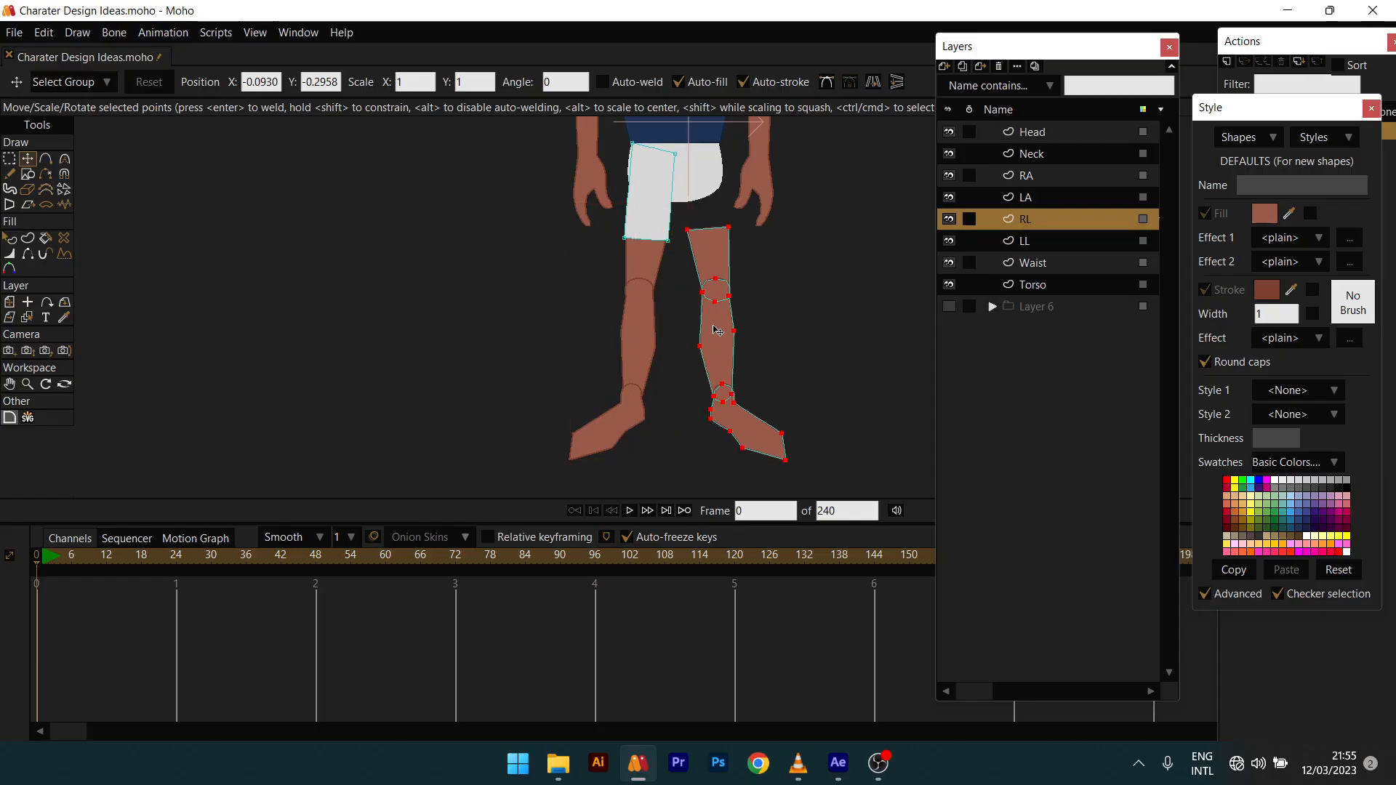
{"action": "key", "text": "ctrl+z"}
{"action": "key", "text": "ctrl+z"}
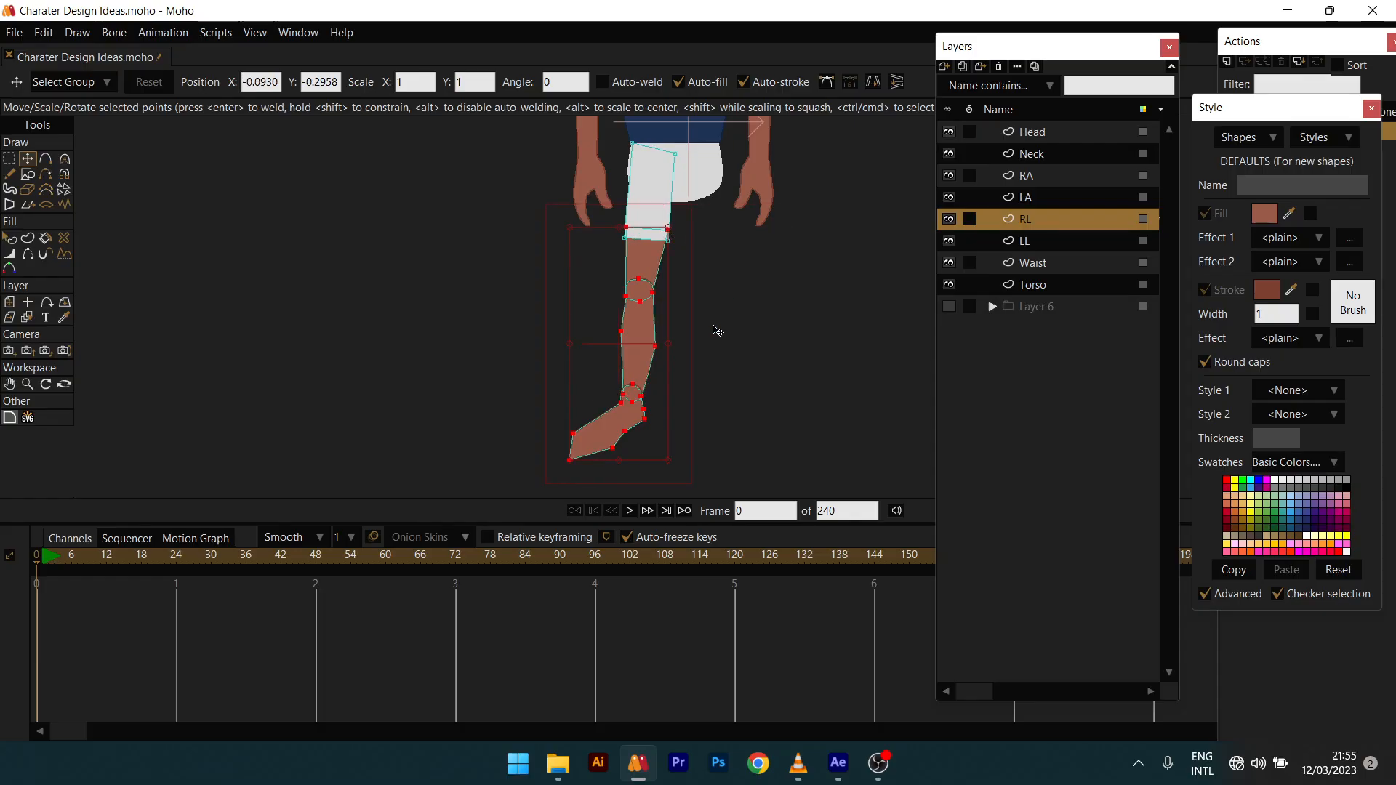
Step: Flip all points of the RL layer horizontally, including the shorts leg, and move them across to form the opposite leg
{"action": "key", "text": "ctrl+a"}
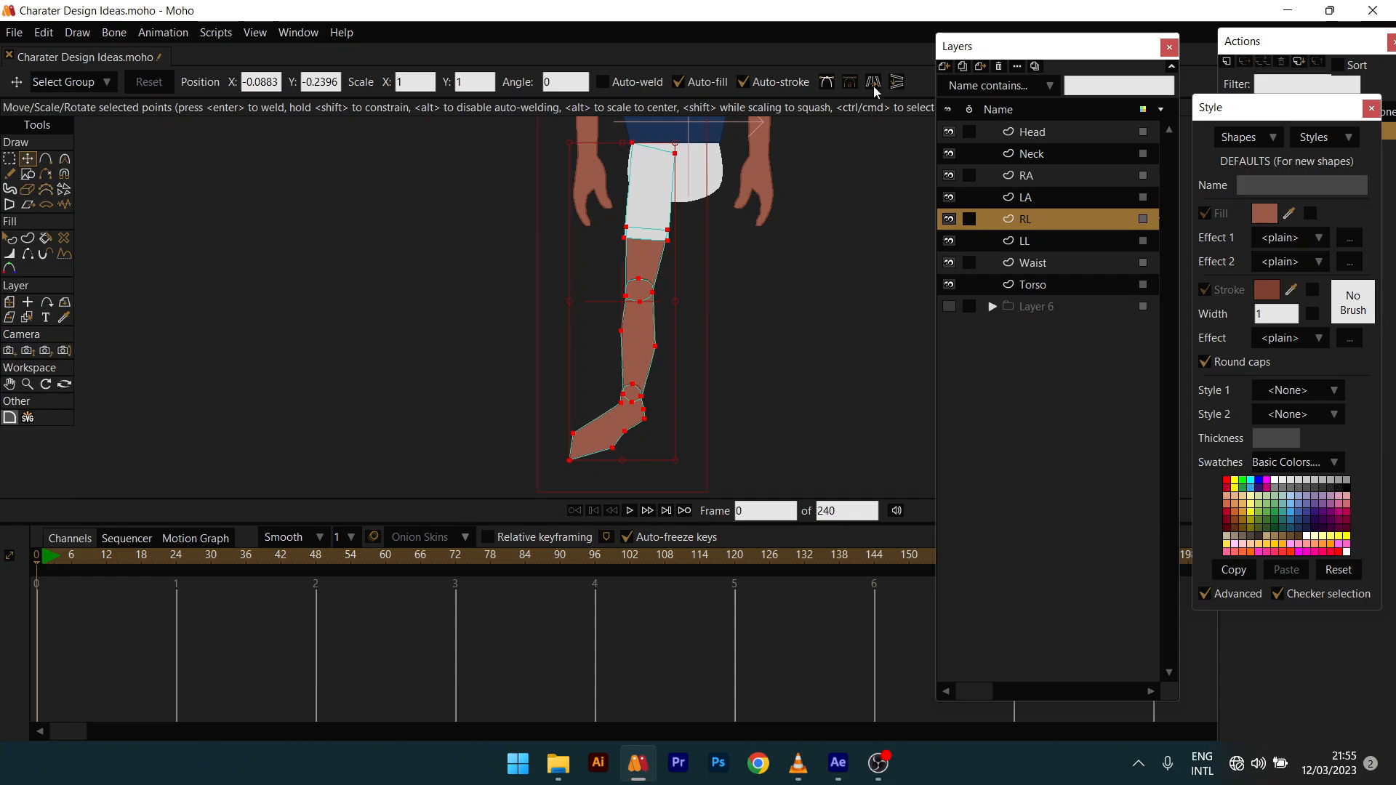
{"action": "left_click_drag", "start_coordinate": [598, 321], "coordinate": [707, 329]}
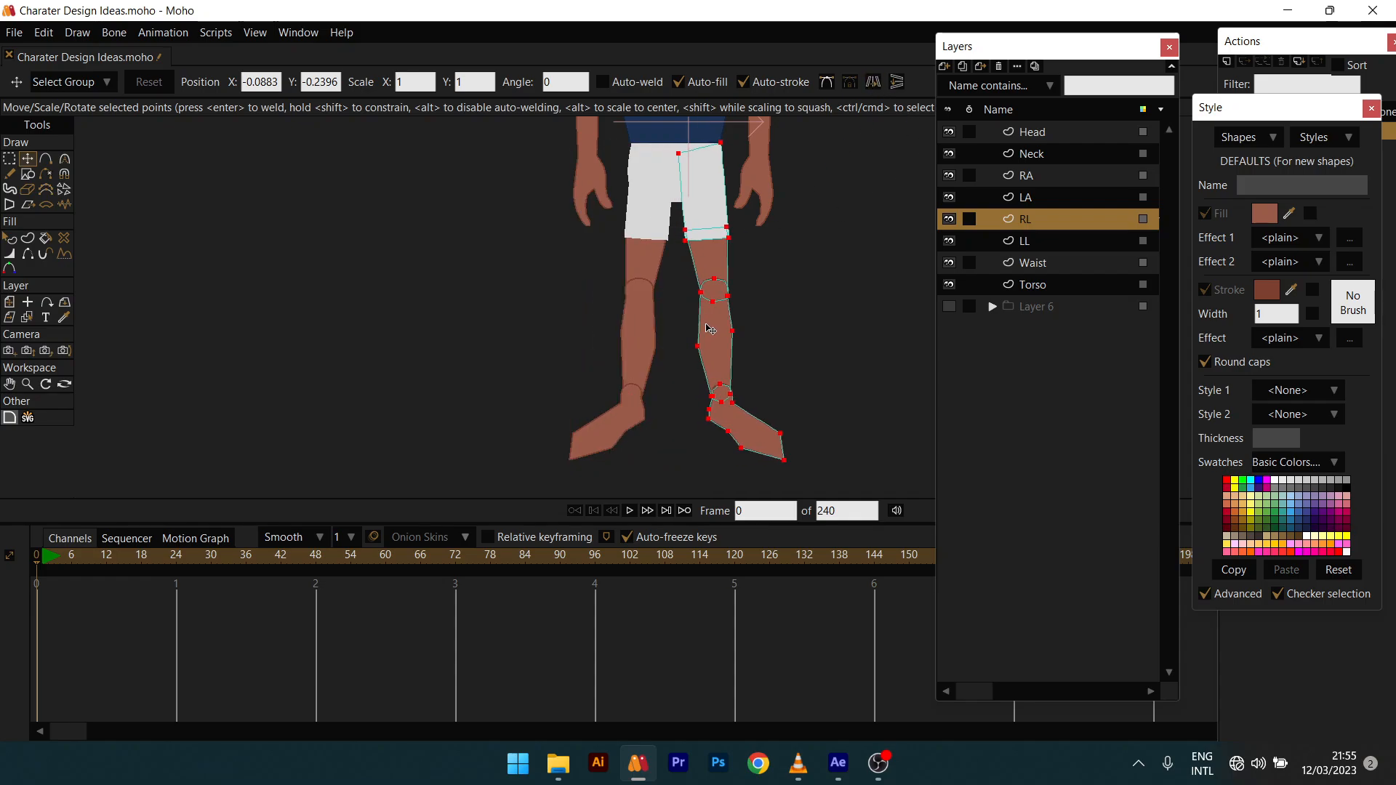
{"action": "key", "text": "q"}
{"action": "scroll", "coordinate": [709, 330], "scroll_direction": "down", "scroll_amount": 4}
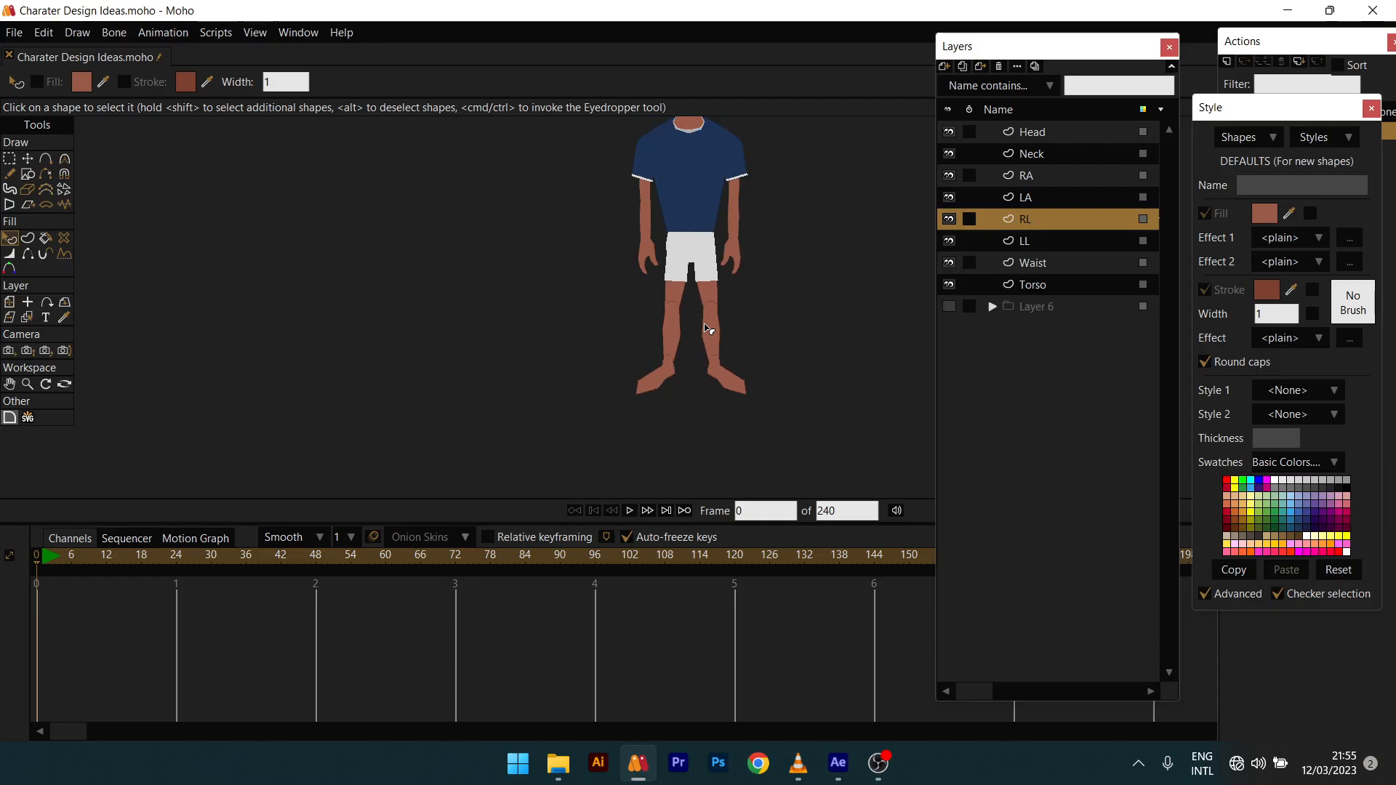
{"action": "scroll", "coordinate": [739, 374], "scroll_direction": "up", "scroll_amount": 5}
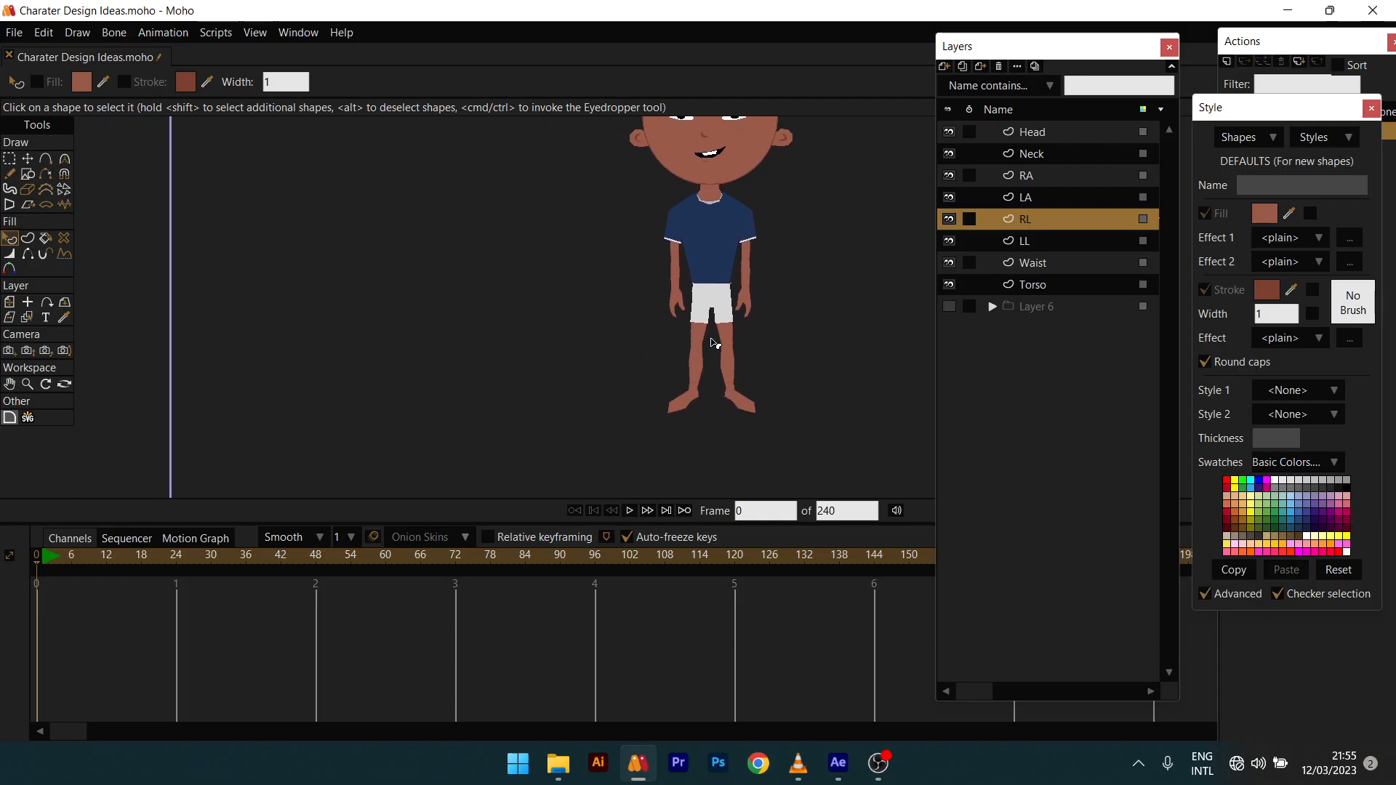
Step: Hide the outline edges crossing the knee and ankle overlaps on the LL layer
{"action": "scroll", "coordinate": [709, 322], "scroll_direction": "up", "scroll_amount": 5}
{"action": "left_click", "coordinate": [658, 405]}
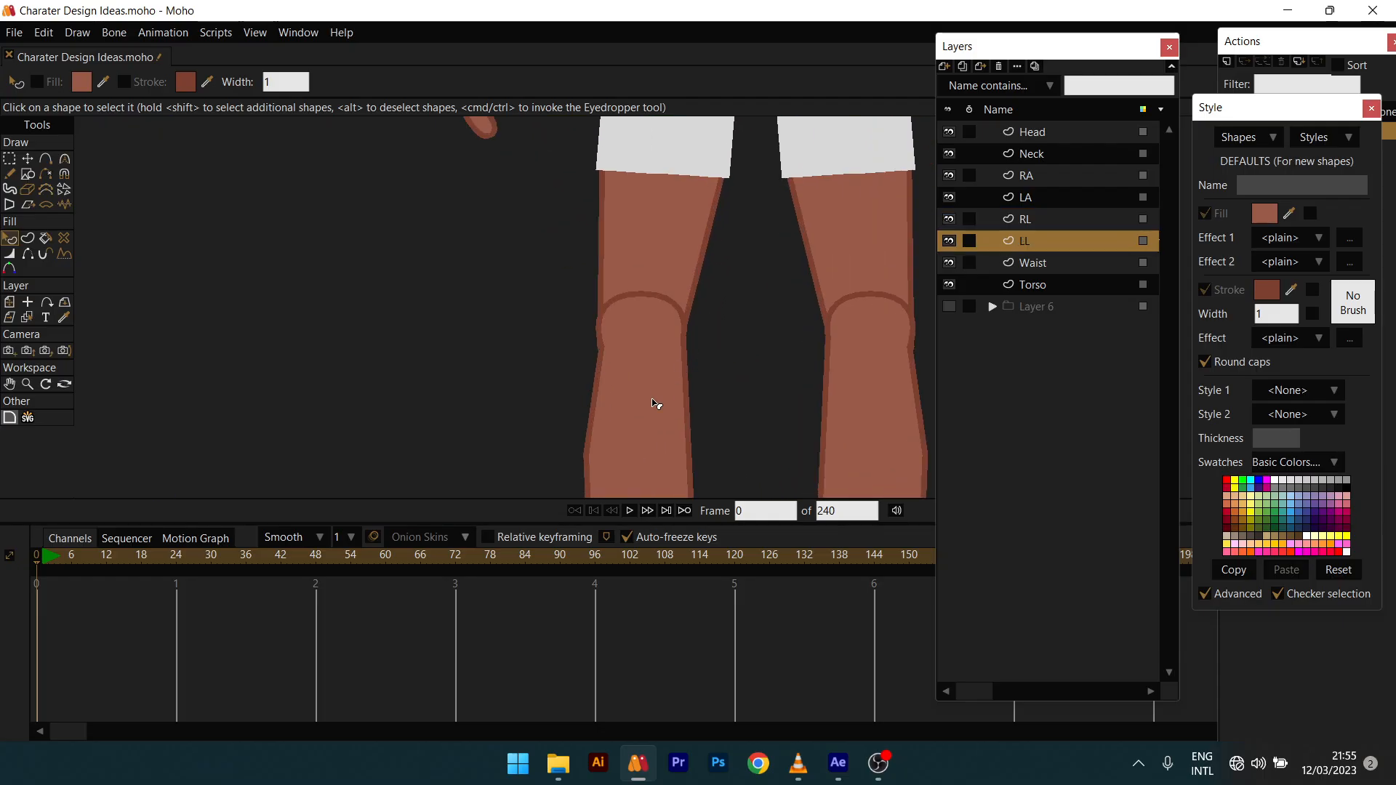
{"action": "scroll", "coordinate": [657, 404], "scroll_direction": "up", "scroll_amount": 3}
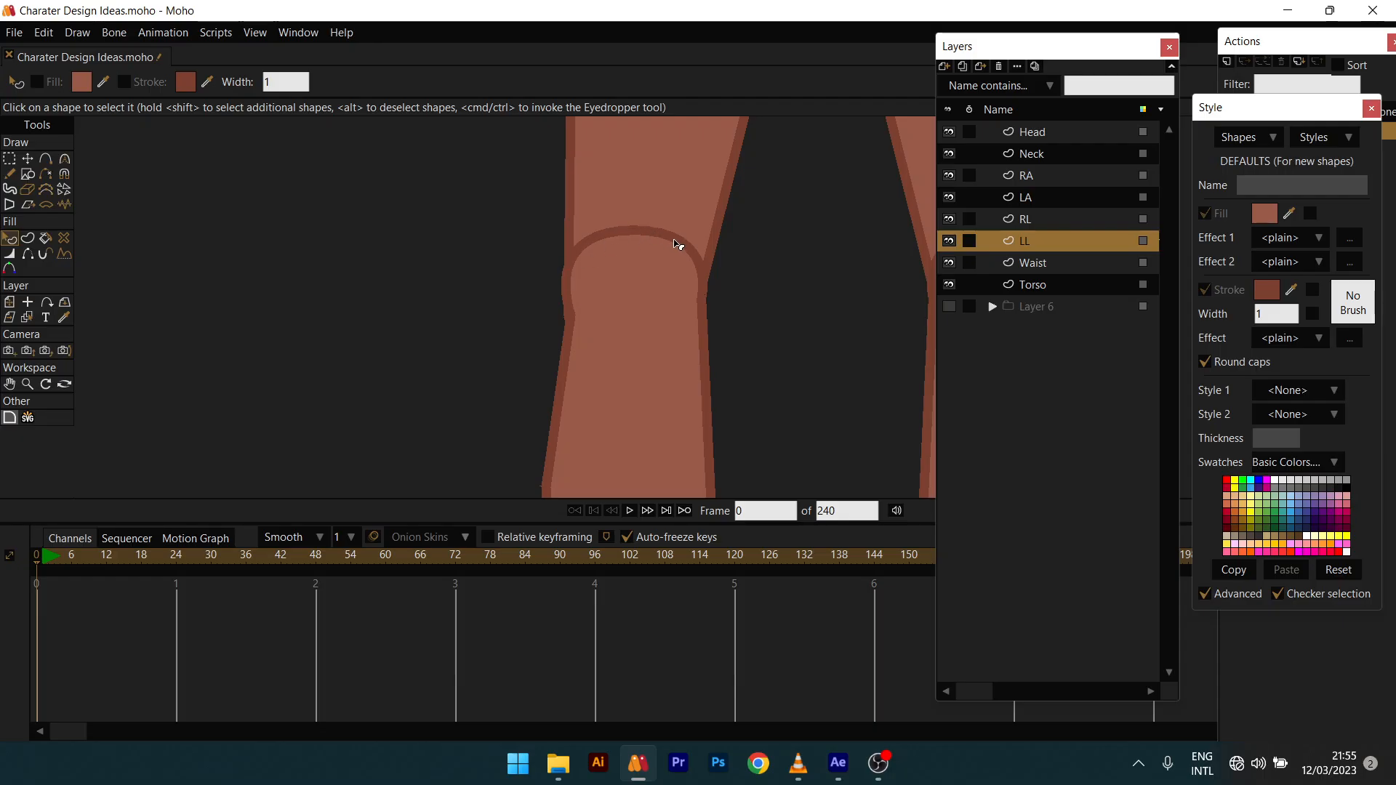
{"action": "left_click", "coordinate": [31, 257]}
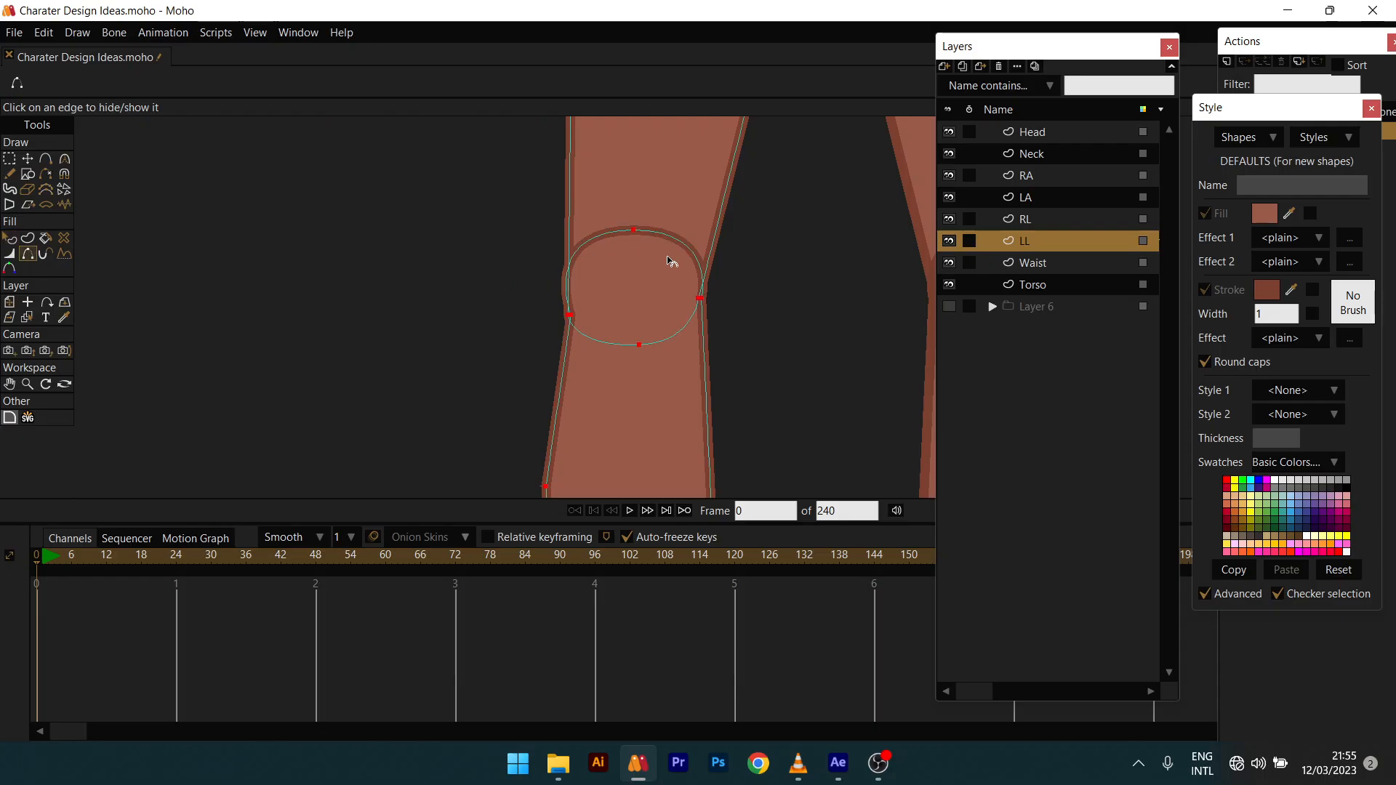
{"action": "scroll", "coordinate": [689, 282], "scroll_direction": "down", "scroll_amount": 4}
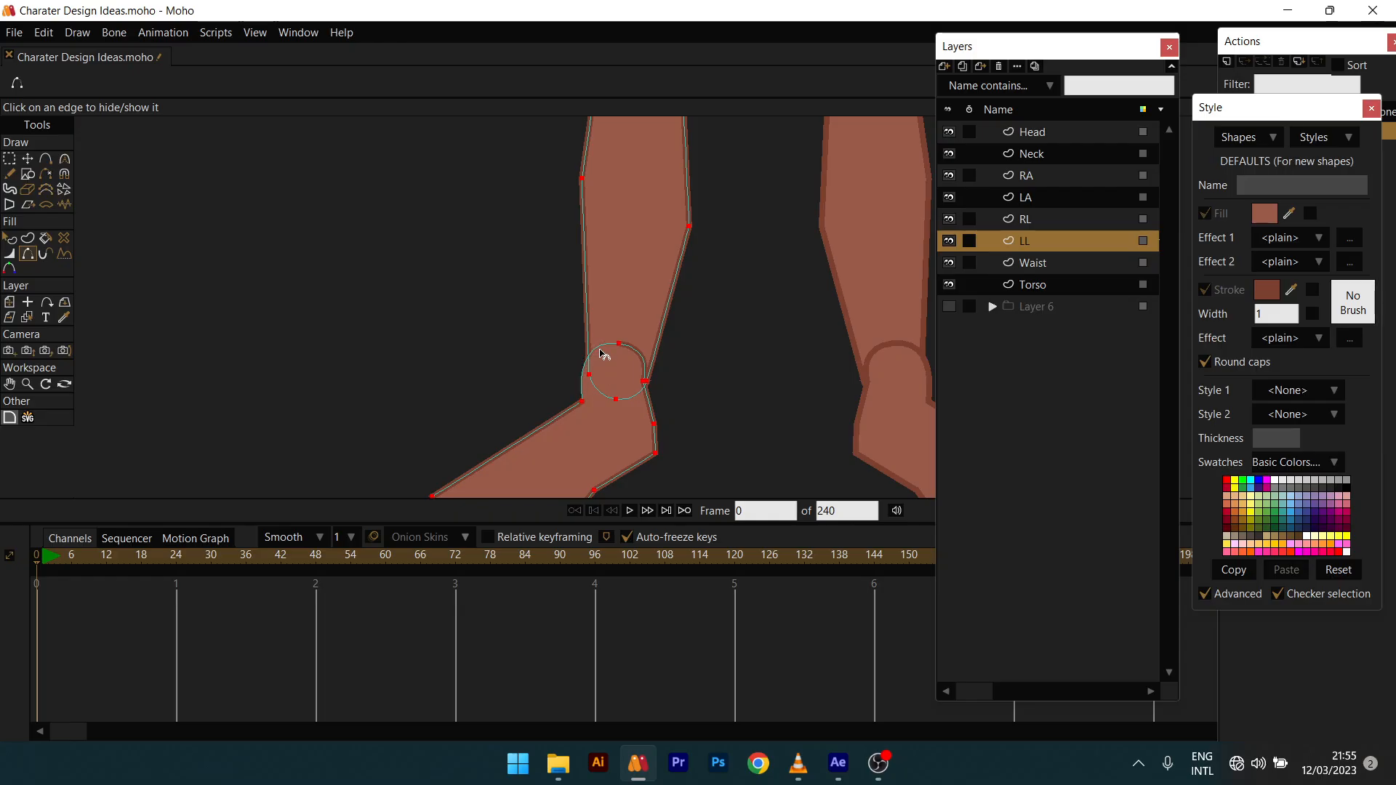
{"action": "left_click", "coordinate": [636, 353]}
{"action": "left_click_drag", "start_coordinate": [818, 318], "coordinate": [549, 336]}
{"action": "left_click_drag", "start_coordinate": [638, 247], "coordinate": [610, 417]}
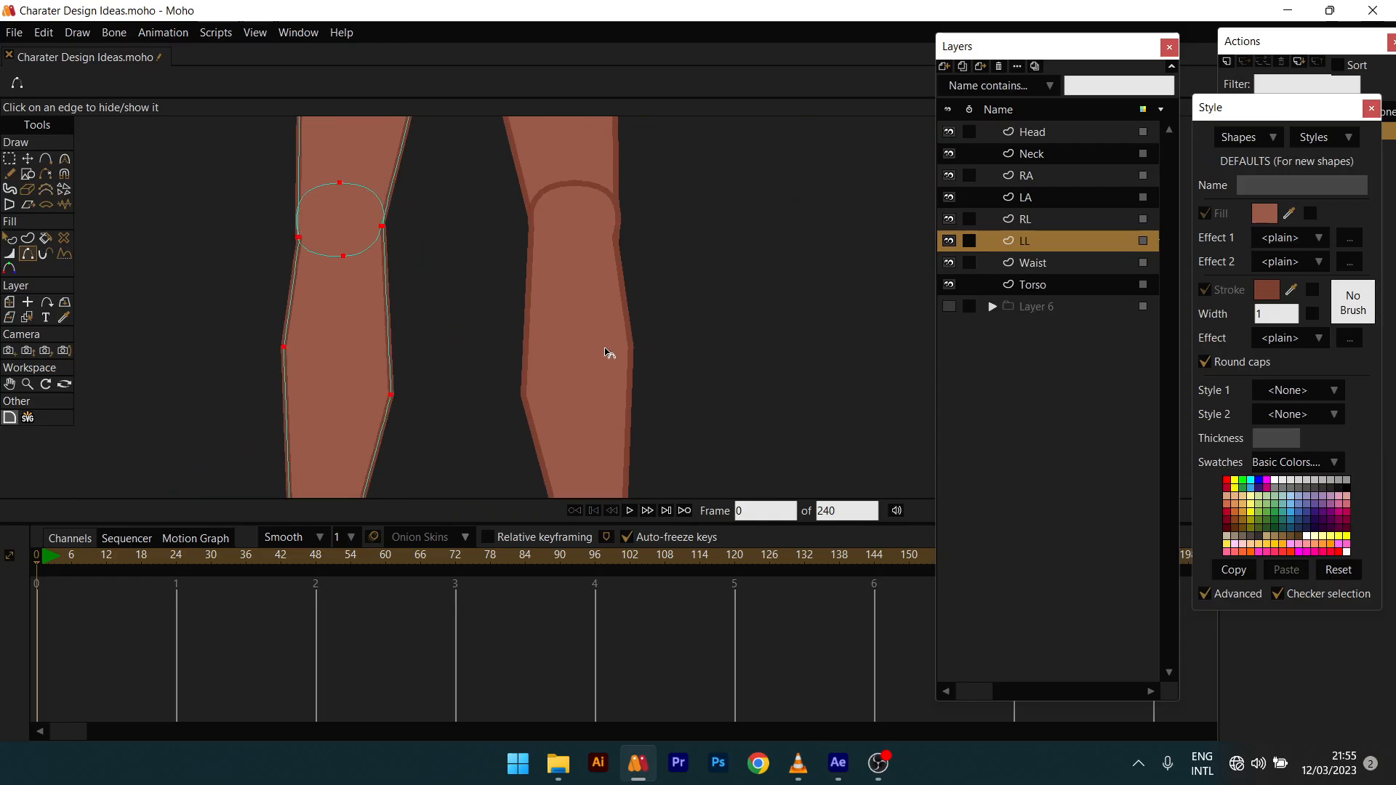
Step: Hide the outline edges crossing the knee and ankle overlaps on the RL layer
{"action": "left_click_drag", "start_coordinate": [581, 246], "coordinate": [581, 291]}
{"action": "left_click", "coordinate": [582, 294], "text": "ctrl+alt"}
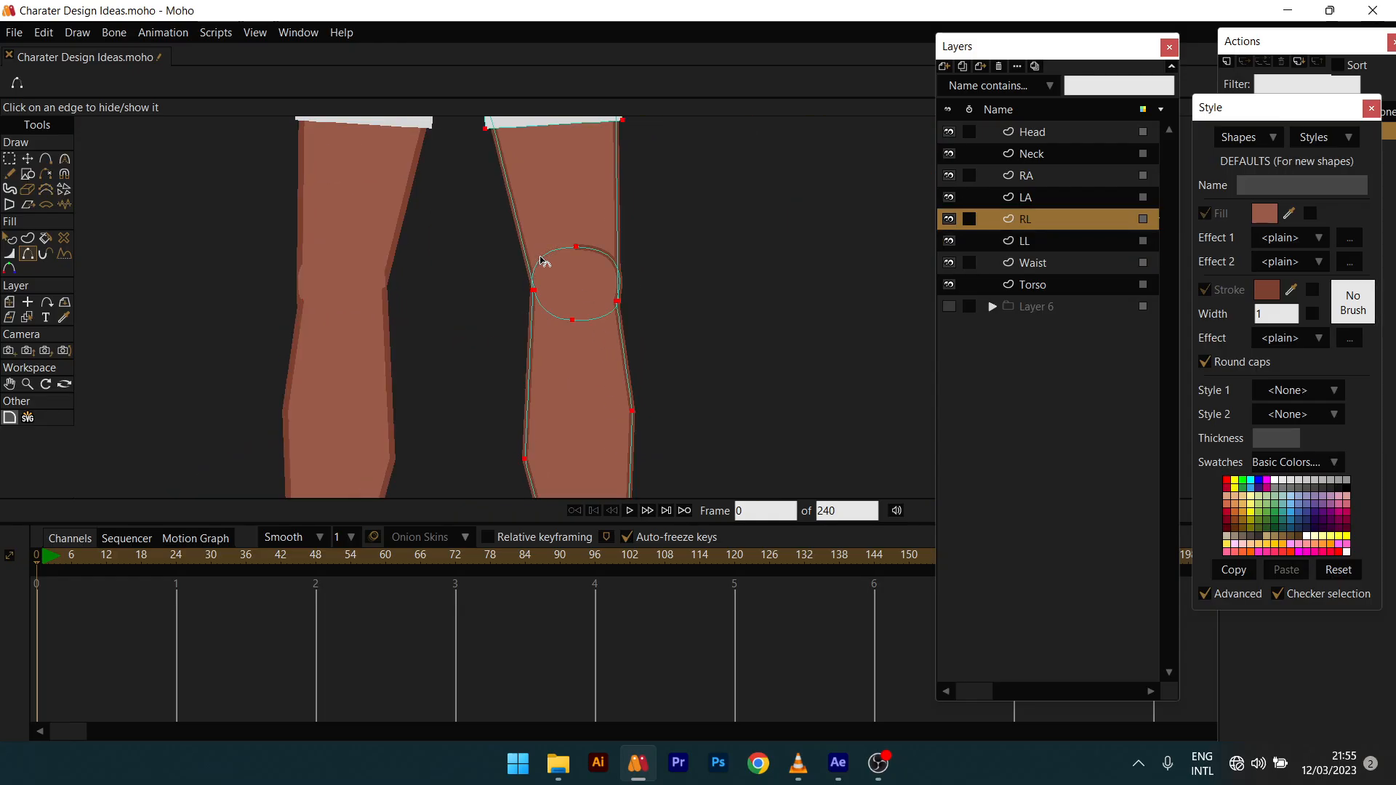
{"action": "left_click", "coordinate": [605, 254]}
{"action": "left_click_drag", "start_coordinate": [608, 267], "coordinate": [615, 164]}
{"action": "left_click_drag", "start_coordinate": [586, 476], "coordinate": [600, 299]}
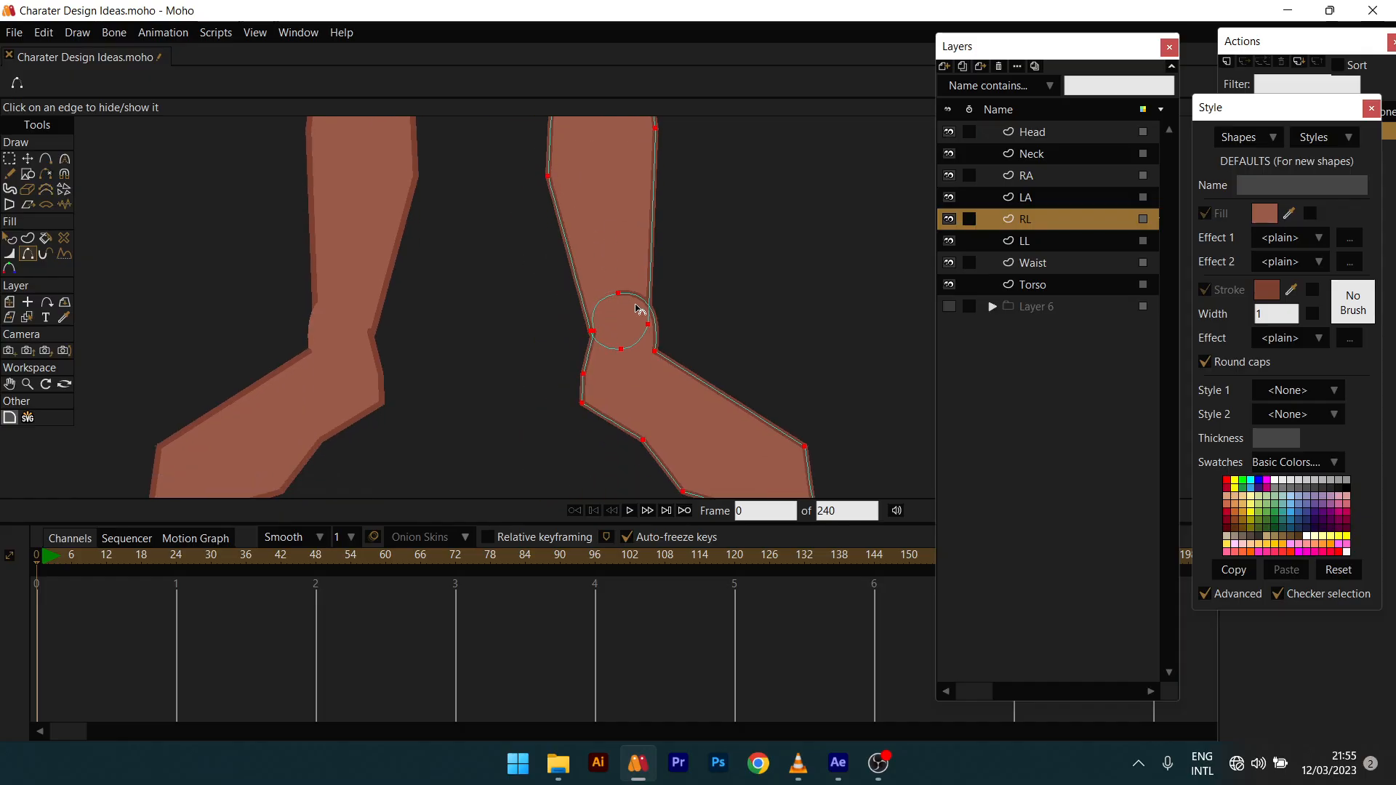
{"action": "scroll", "coordinate": [643, 313], "scroll_direction": "down", "scroll_amount": 2}
{"action": "scroll", "coordinate": [650, 339], "scroll_direction": "down", "scroll_amount": 5}
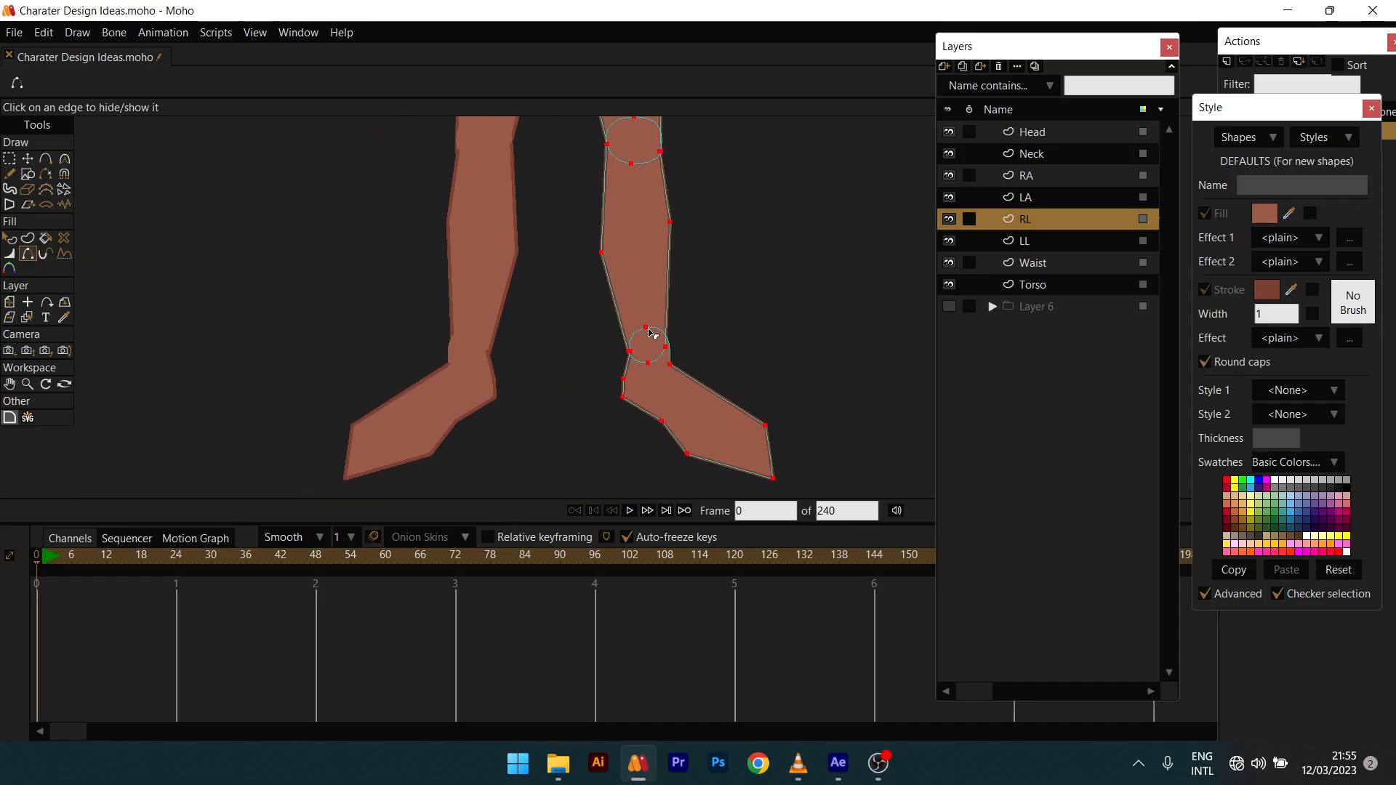
Step: Round the front of the foot on the LL layer by smoothing its four toe and front-sole points
{"action": "key", "text": "q"}
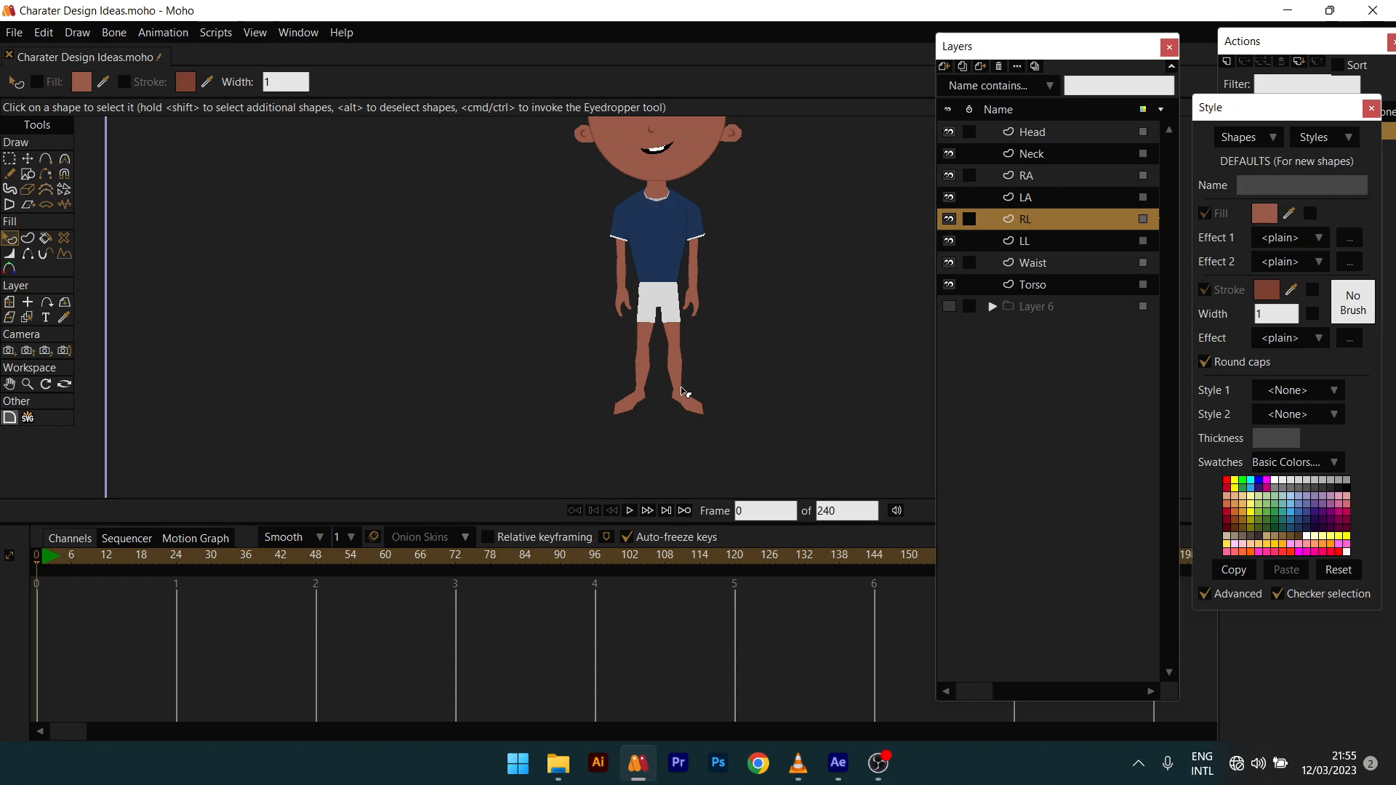
{"action": "scroll", "coordinate": [687, 393], "scroll_direction": "up", "scroll_amount": 5}
{"action": "scroll", "coordinate": [567, 378], "scroll_direction": "up", "scroll_amount": 3}
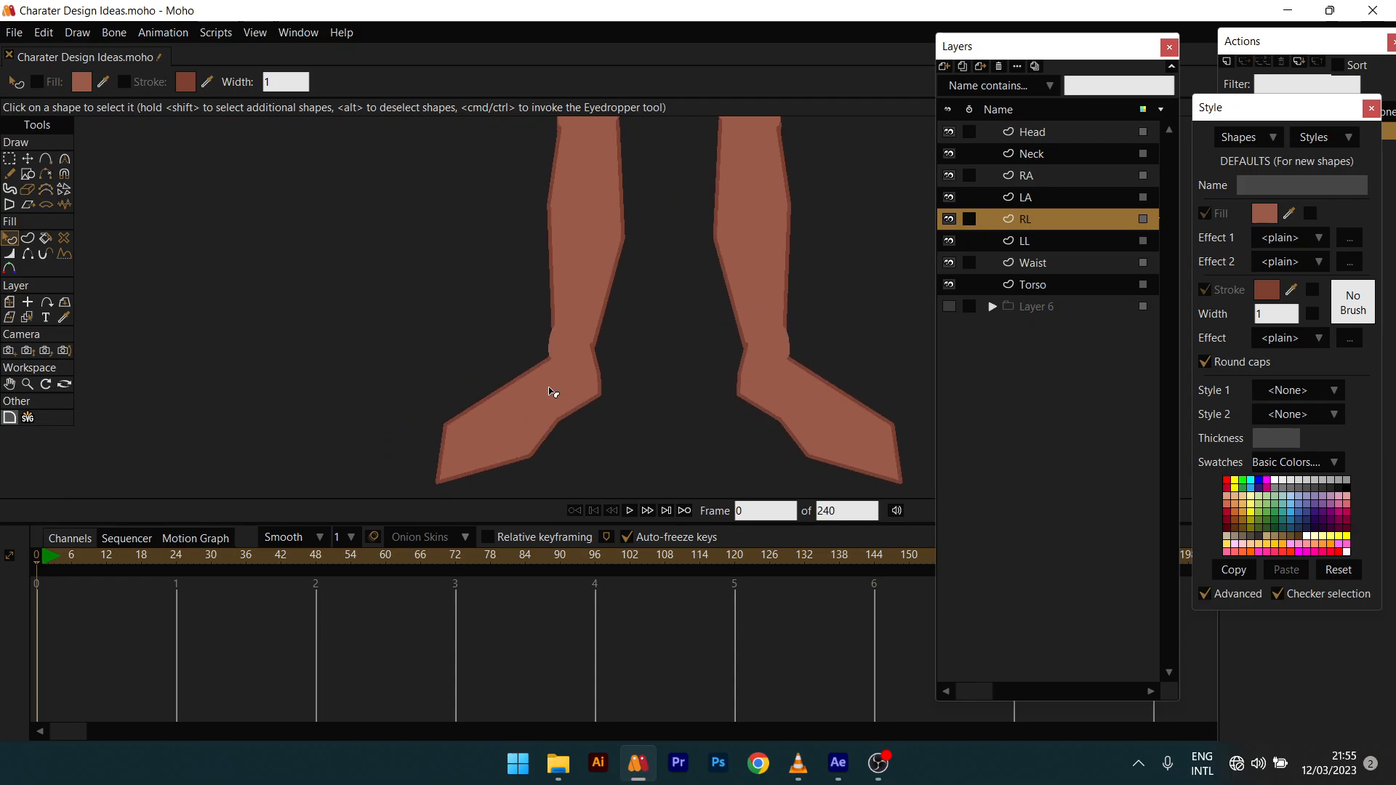
{"action": "left_click", "coordinate": [552, 392]}
{"action": "left_click", "coordinate": [554, 392]}
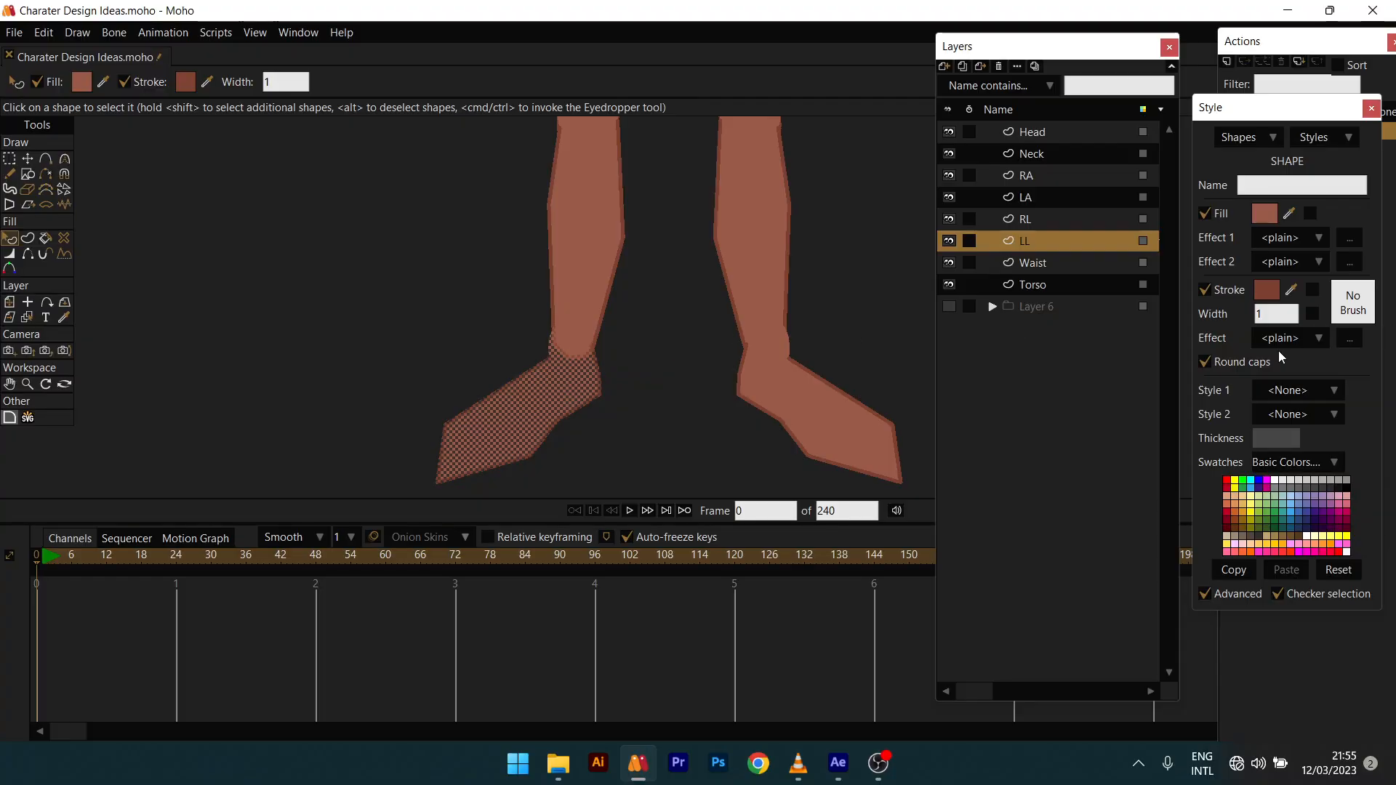
{"action": "left_click_drag", "start_coordinate": [554, 381], "coordinate": [642, 385]}
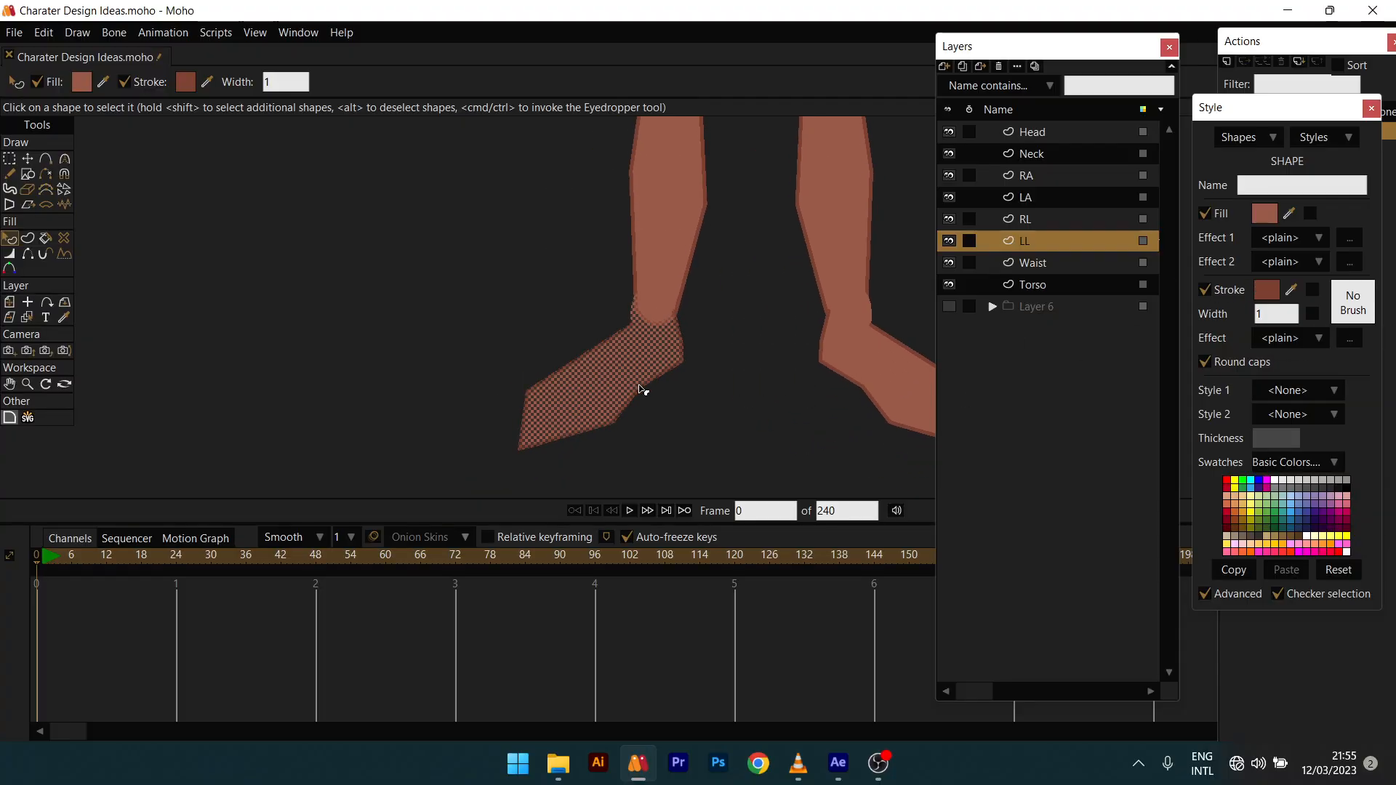
{"action": "key", "text": "t"}
{"action": "left_click_drag", "start_coordinate": [468, 352], "coordinate": [555, 405]}
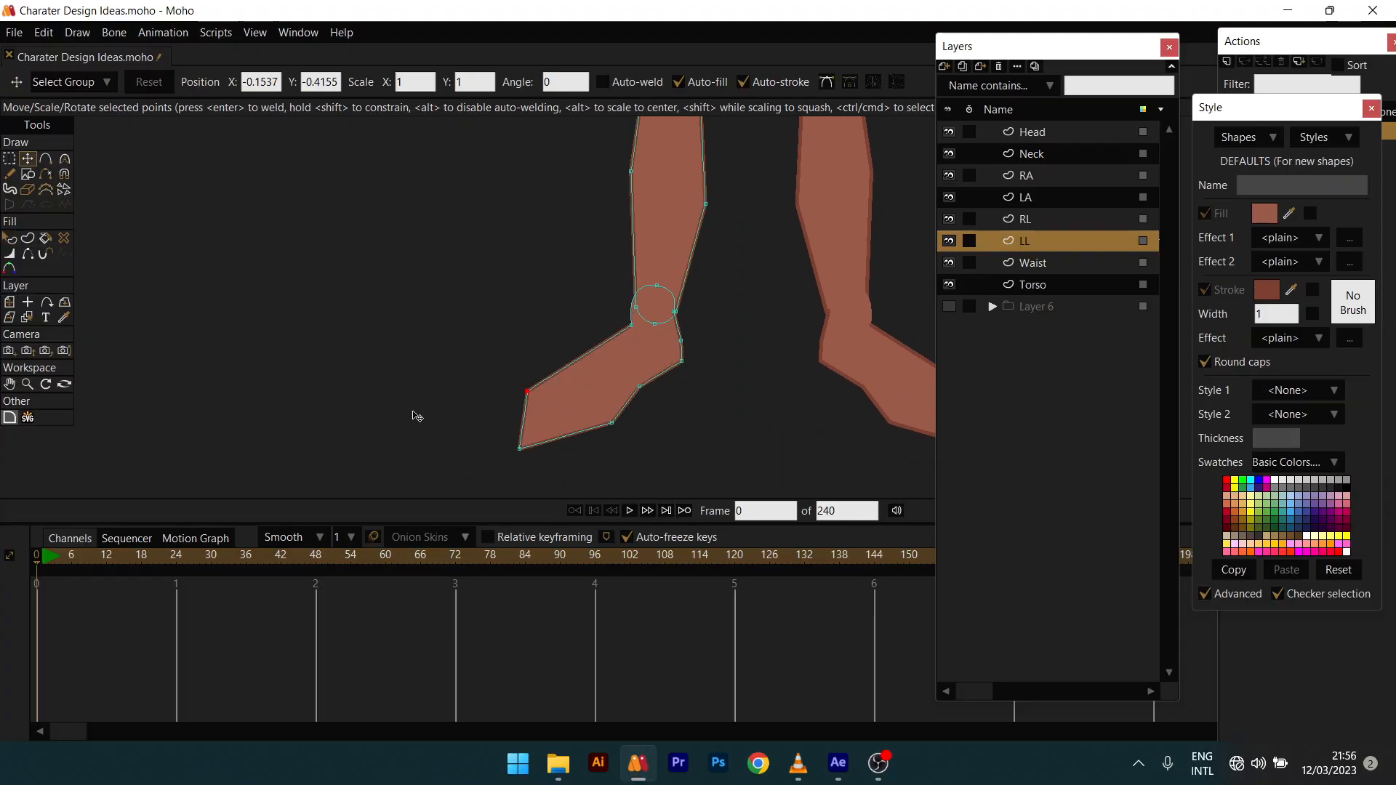
{"action": "left_click_drag", "start_coordinate": [468, 417], "coordinate": [657, 462]}
{"action": "left_click_drag", "start_coordinate": [427, 352], "coordinate": [655, 468]}
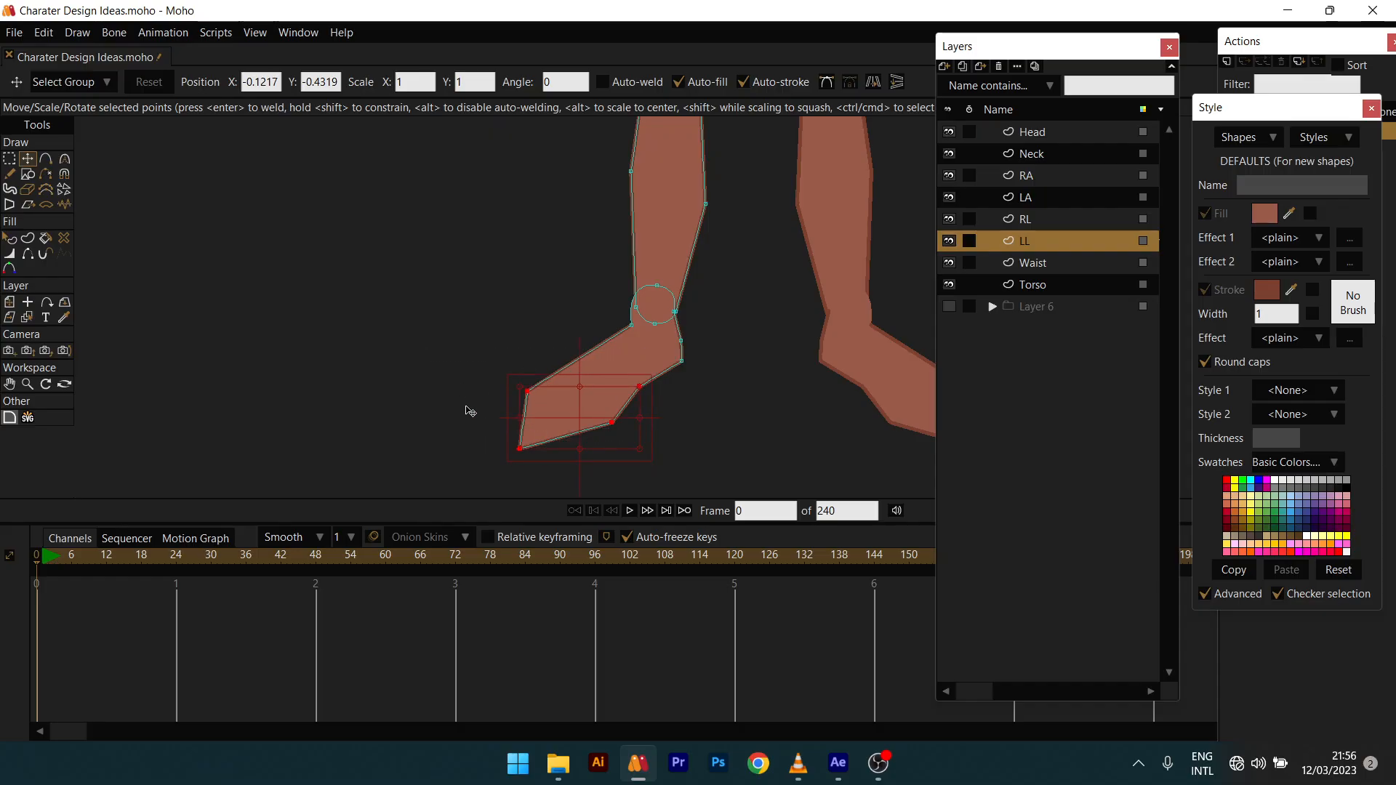
{"action": "left_click", "coordinate": [65, 158]}
{"action": "left_click", "coordinate": [272, 83]}
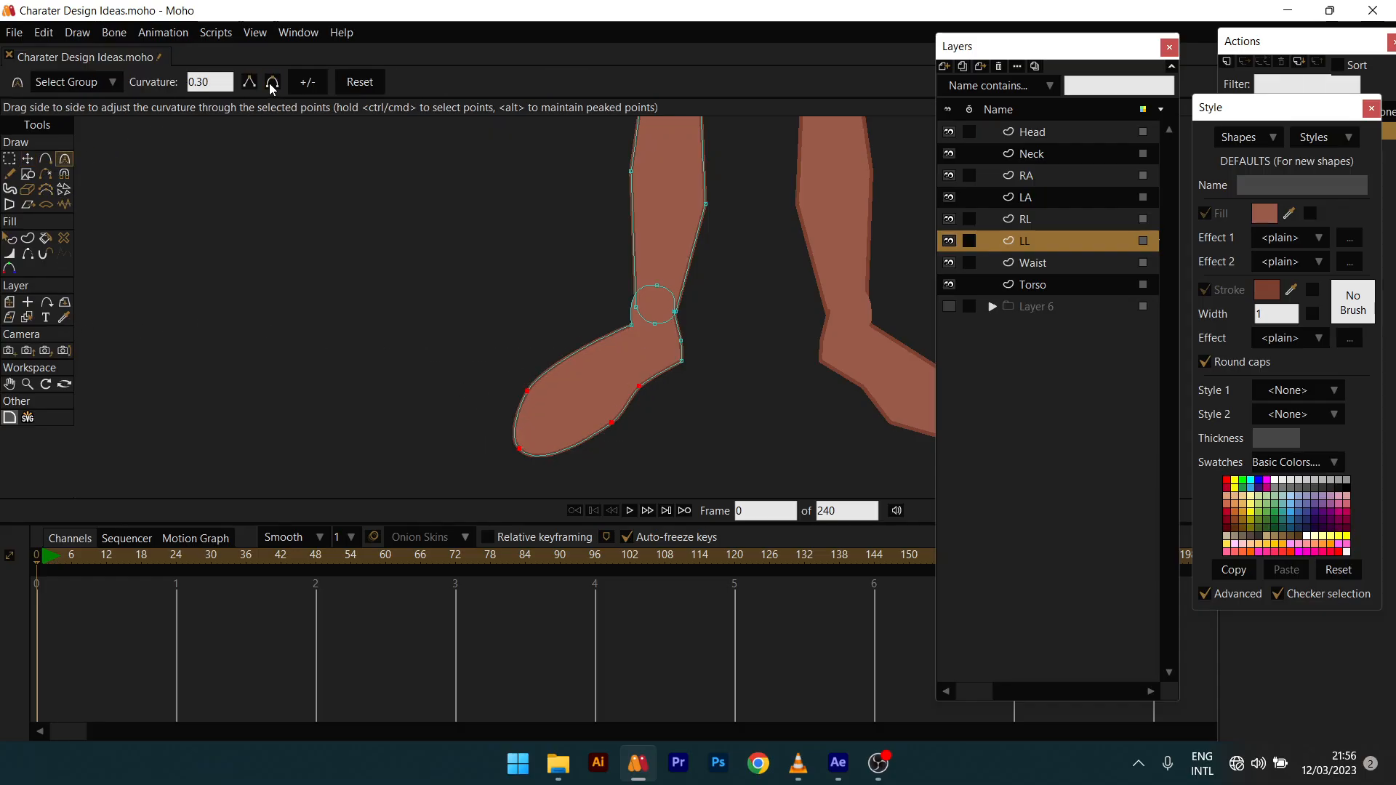
{"action": "left_click_drag", "start_coordinate": [703, 374], "coordinate": [543, 361]}
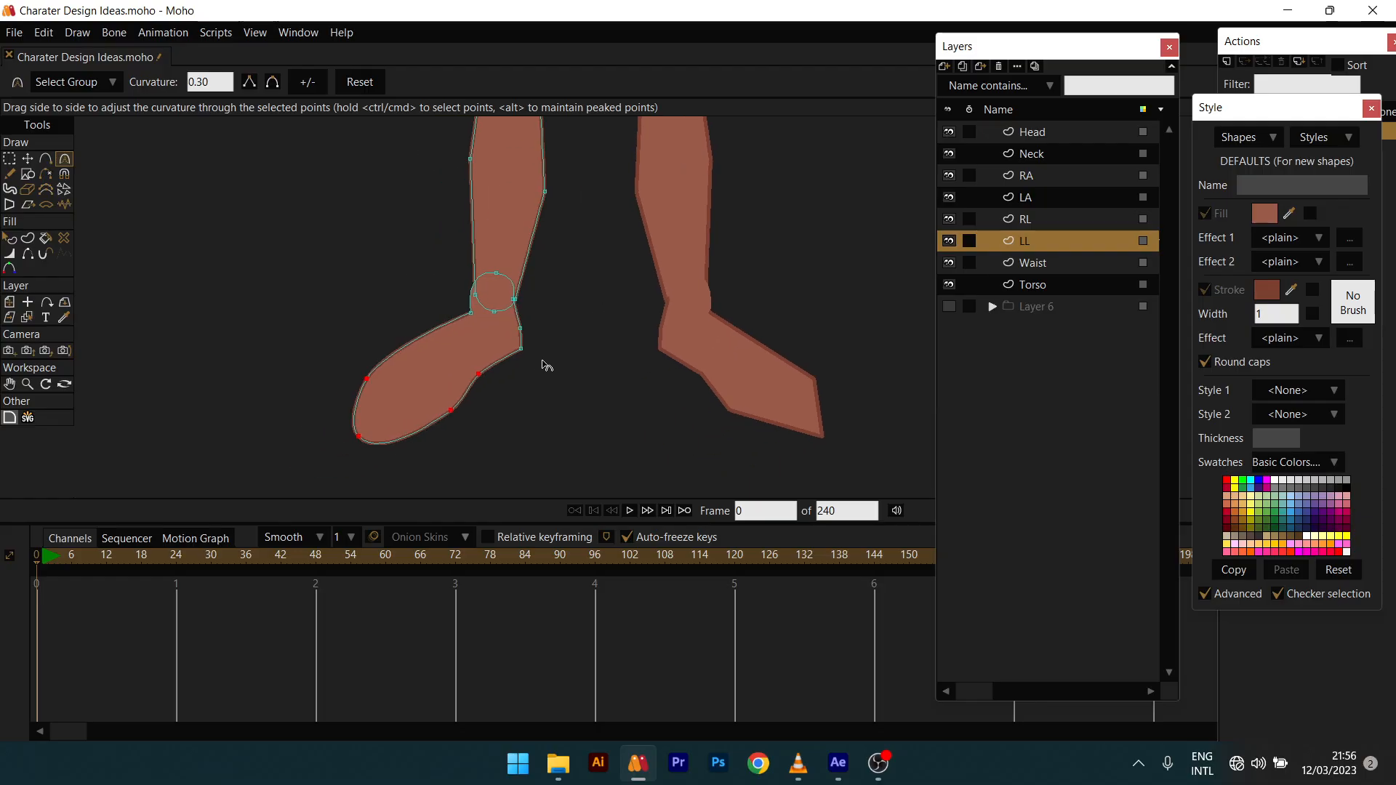
Step: Smooth the four toe and front-sole points of the foot on the RL layer to match the other foot
{"action": "key", "text": "t"}
{"action": "left_click", "coordinate": [367, 380]}
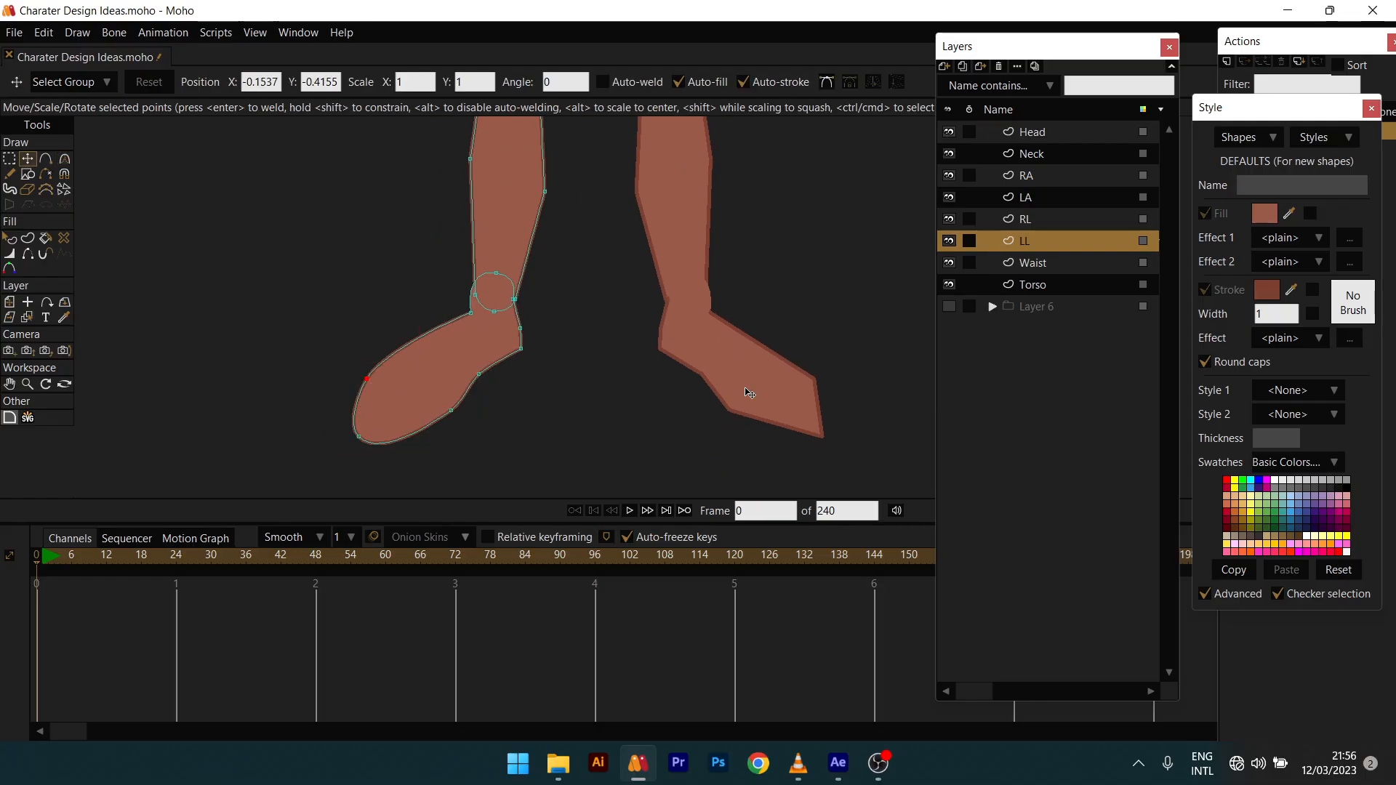
{"action": "left_click_drag", "start_coordinate": [750, 393], "coordinate": [659, 388]}
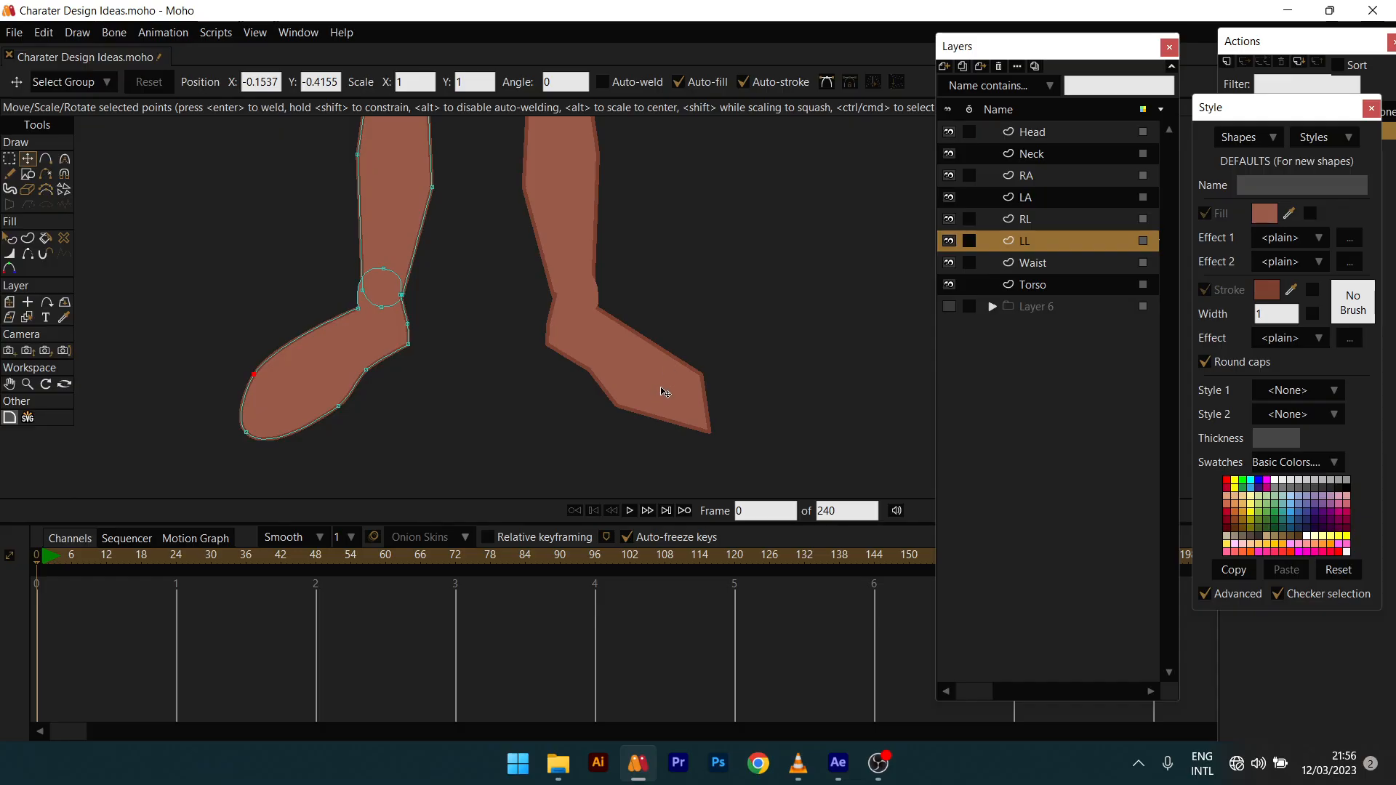
{"action": "left_click", "coordinate": [664, 389], "text": "ctrl+alt"}
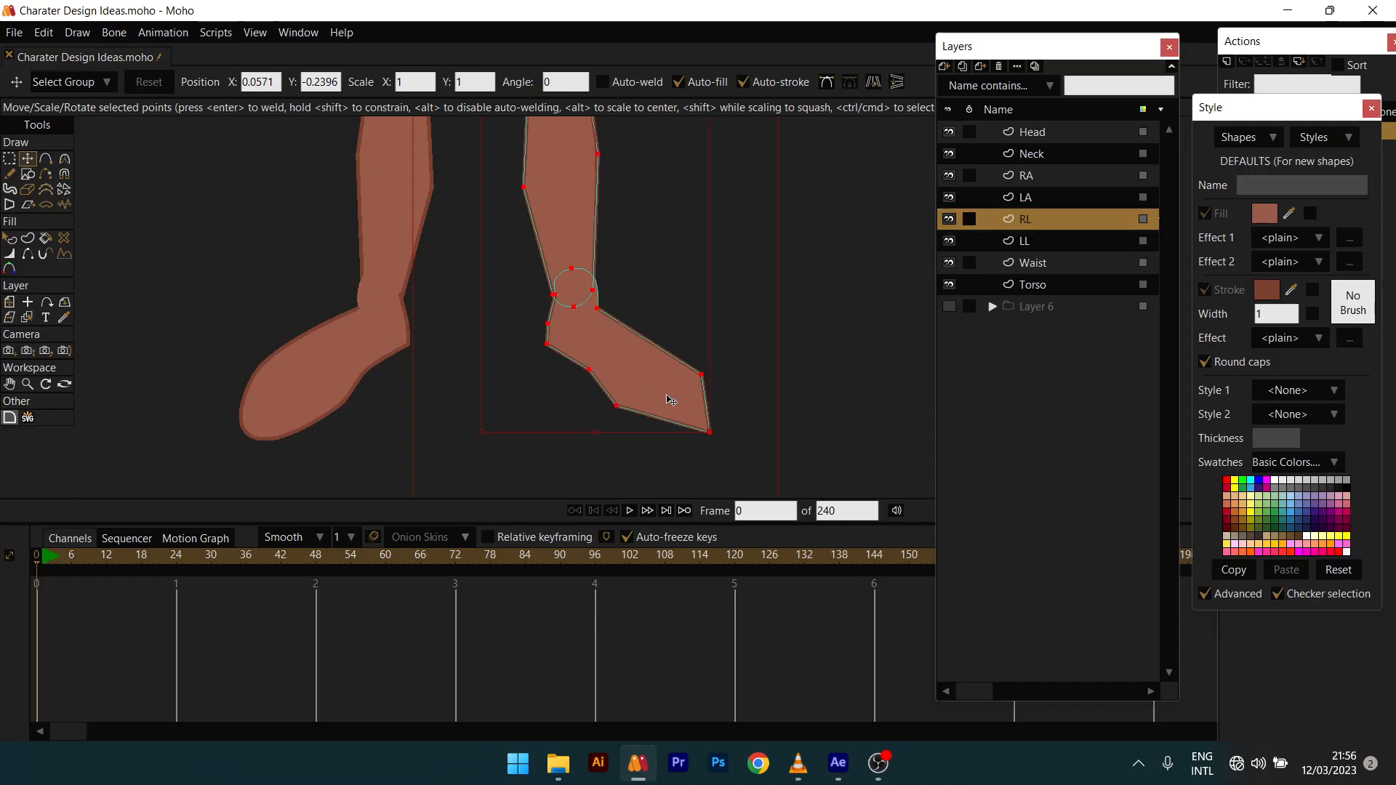
{"action": "left_click_drag", "start_coordinate": [746, 336], "coordinate": [574, 499]}
{"action": "left_click", "coordinate": [69, 162]}
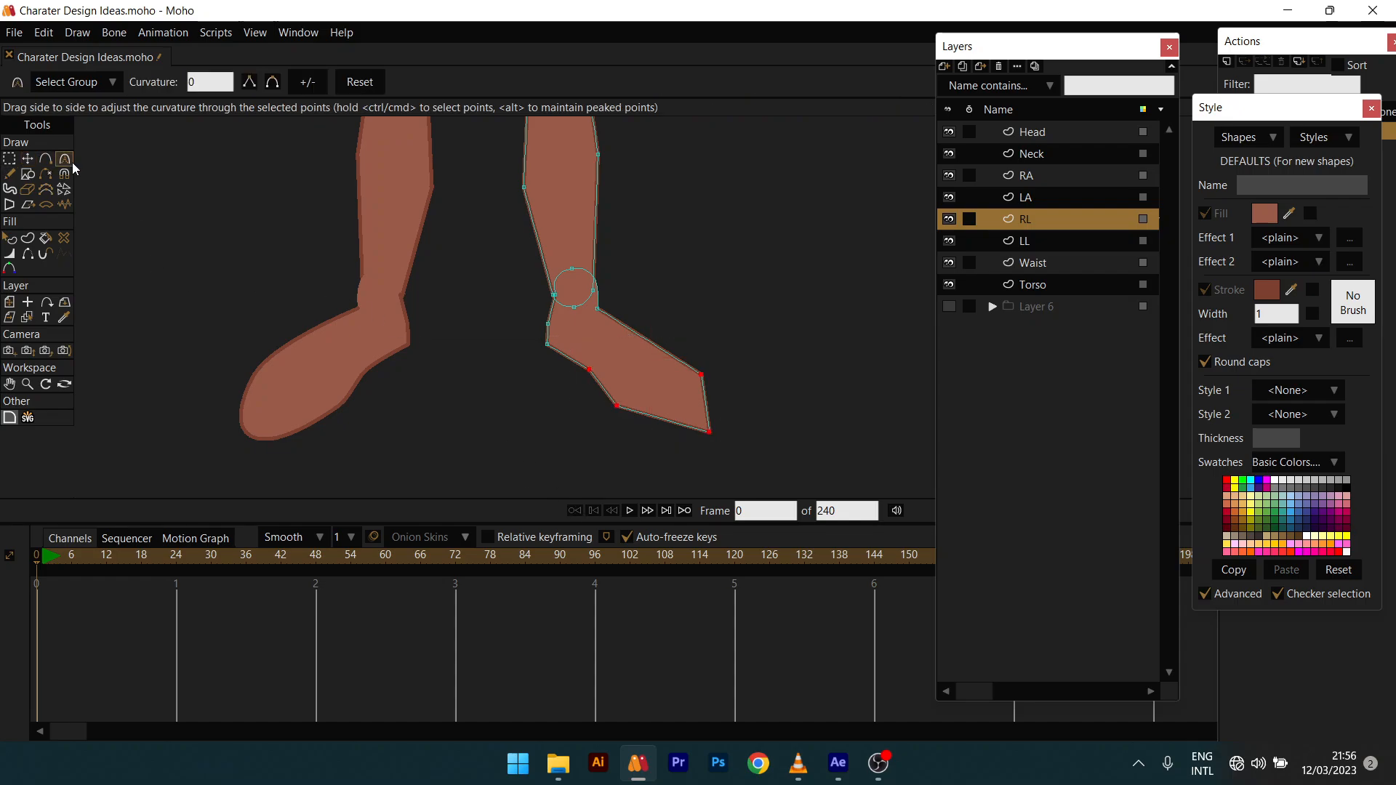
{"action": "left_click", "coordinate": [272, 83]}
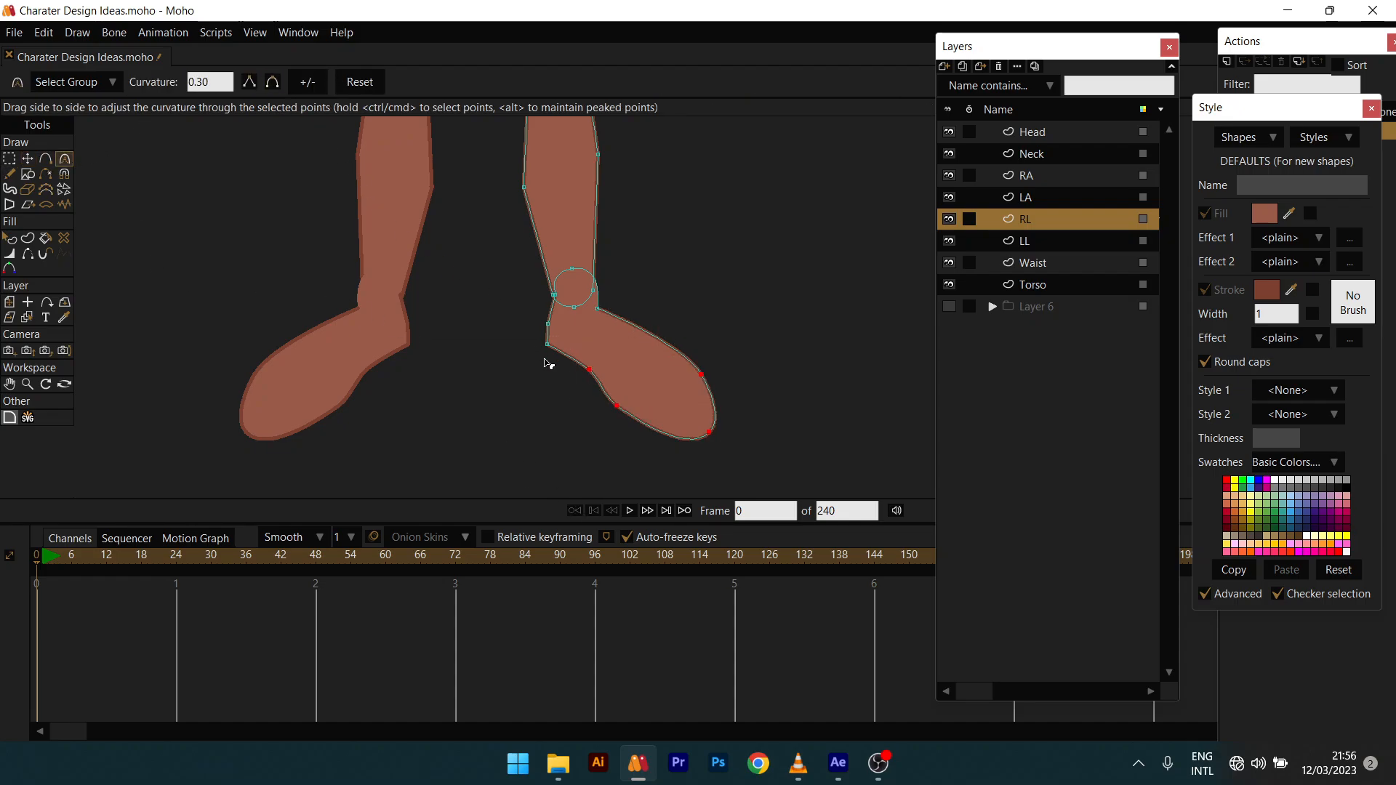
Step: Set the fill colour of the LL layer's foot shape to black (000000) so it reads as a shoe
{"action": "key", "text": "q"}
{"action": "scroll", "coordinate": [547, 407], "scroll_direction": "down", "scroll_amount": 3}
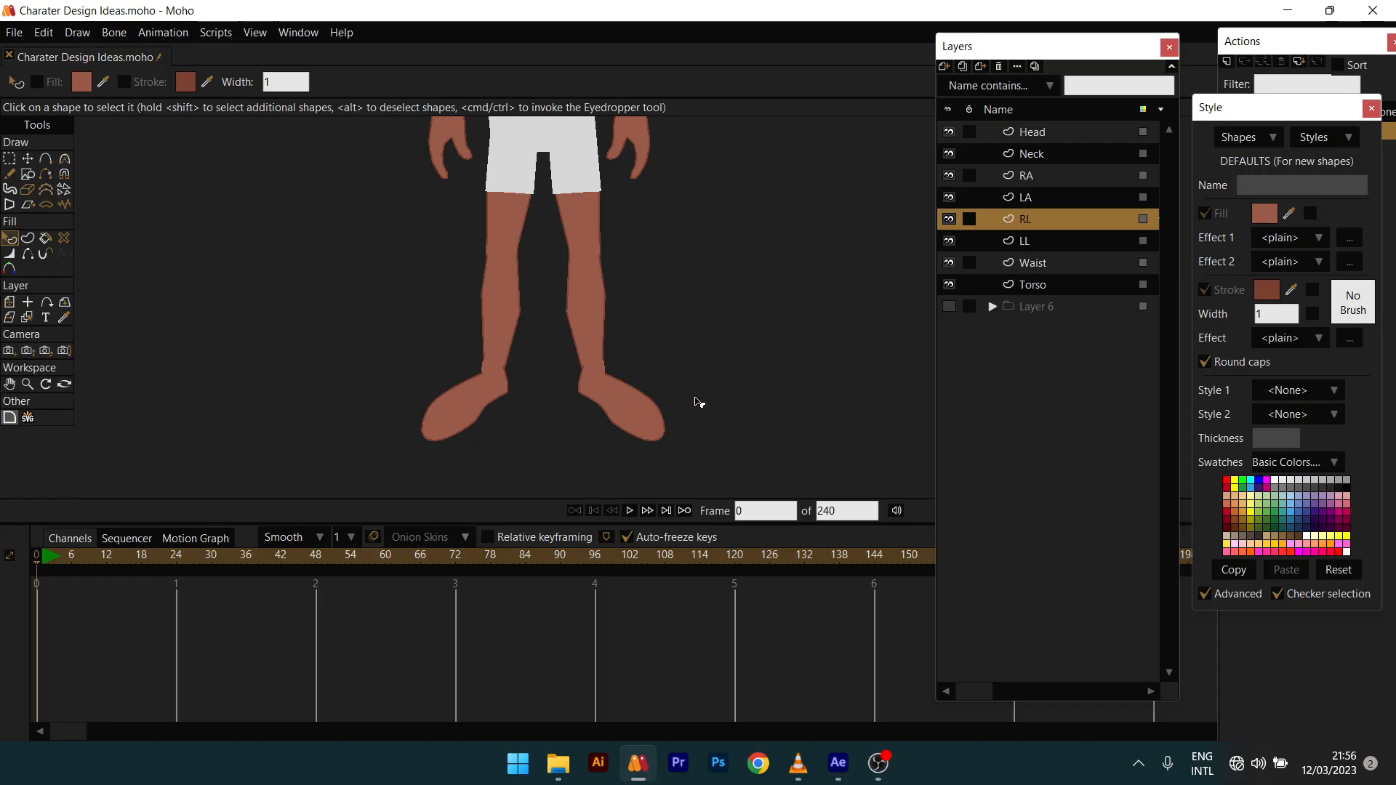
{"action": "left_click", "coordinate": [492, 400]}
{"action": "left_click", "coordinate": [492, 400]}
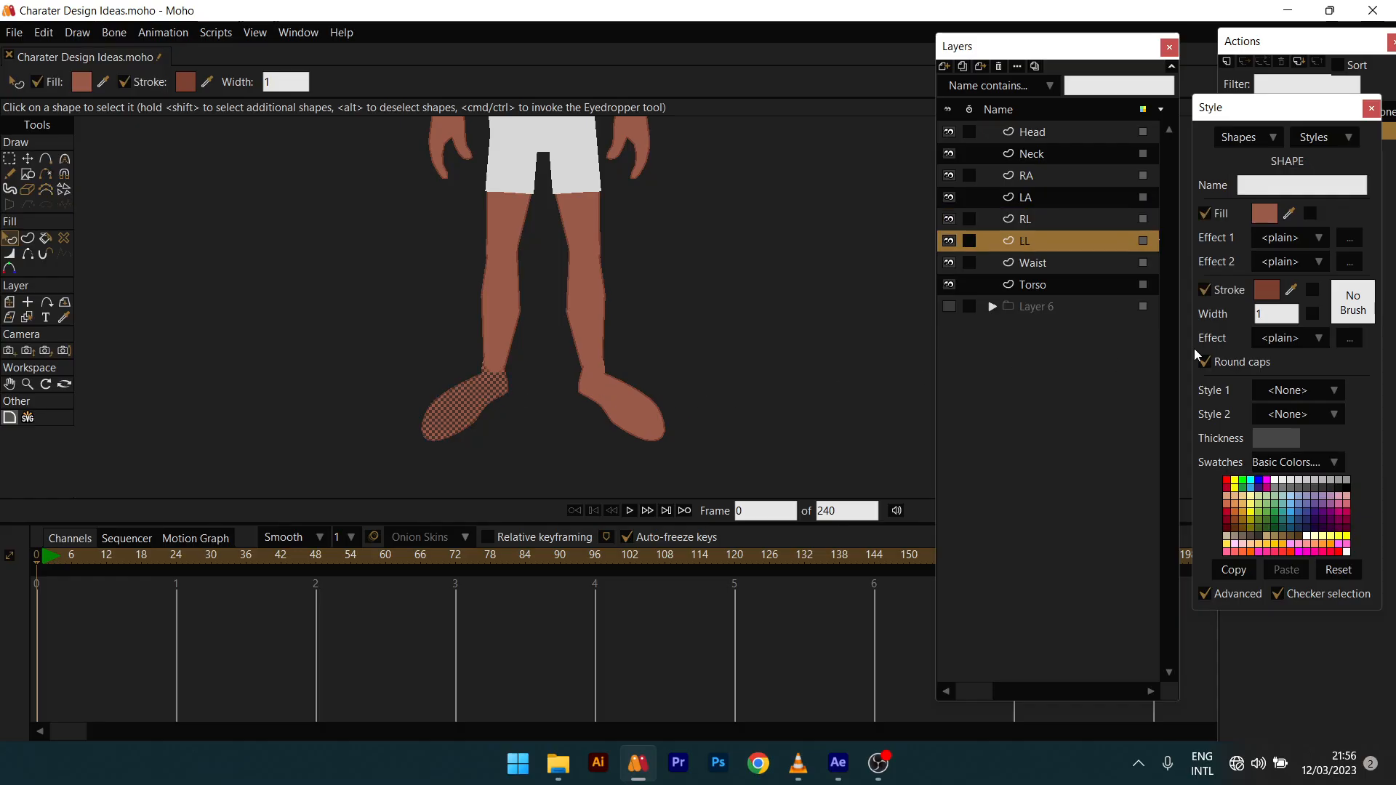
{"action": "left_click", "coordinate": [1265, 213]}
{"action": "left_click_drag", "start_coordinate": [1112, 259], "coordinate": [957, 178]}
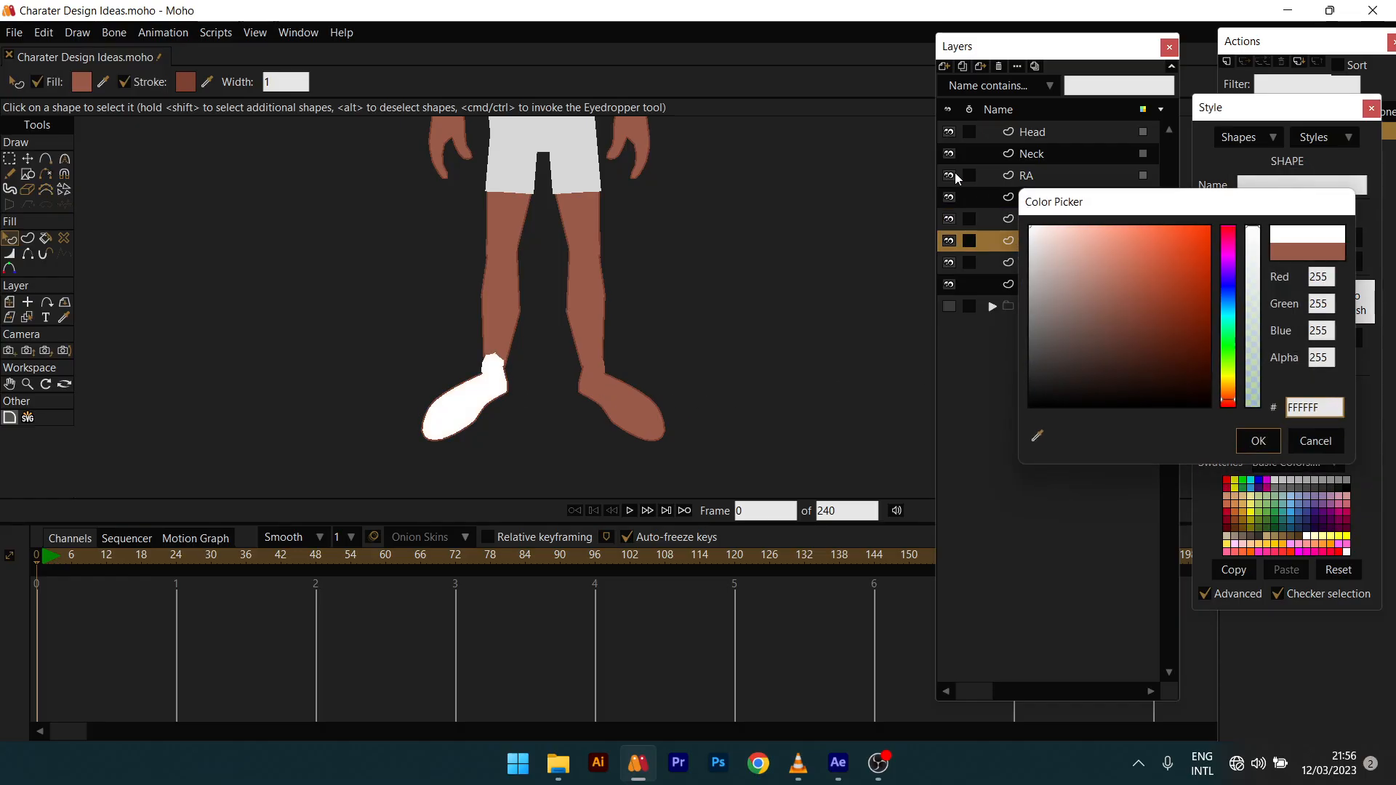
{"action": "left_click_drag", "start_coordinate": [1126, 299], "coordinate": [889, 447]}
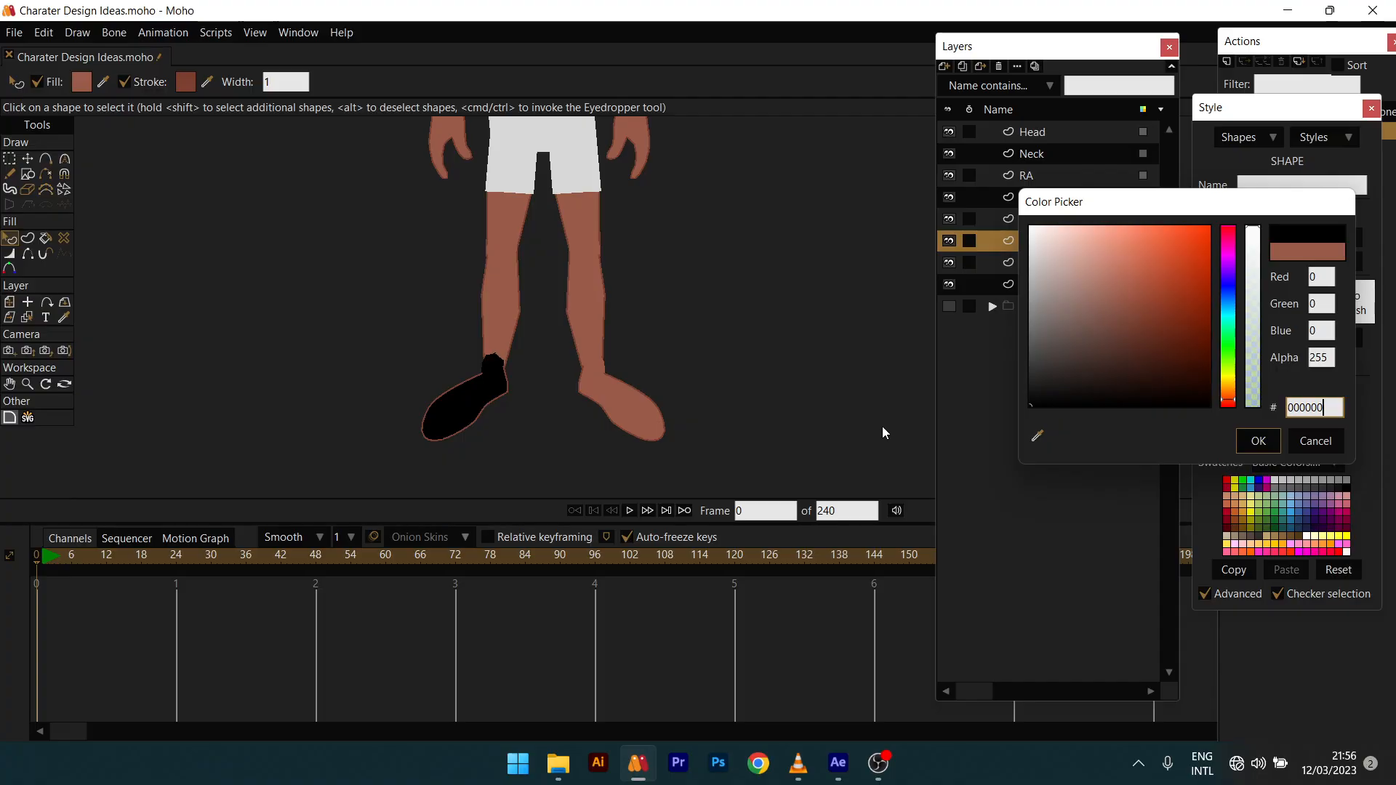
{"action": "left_click", "coordinate": [1258, 441]}
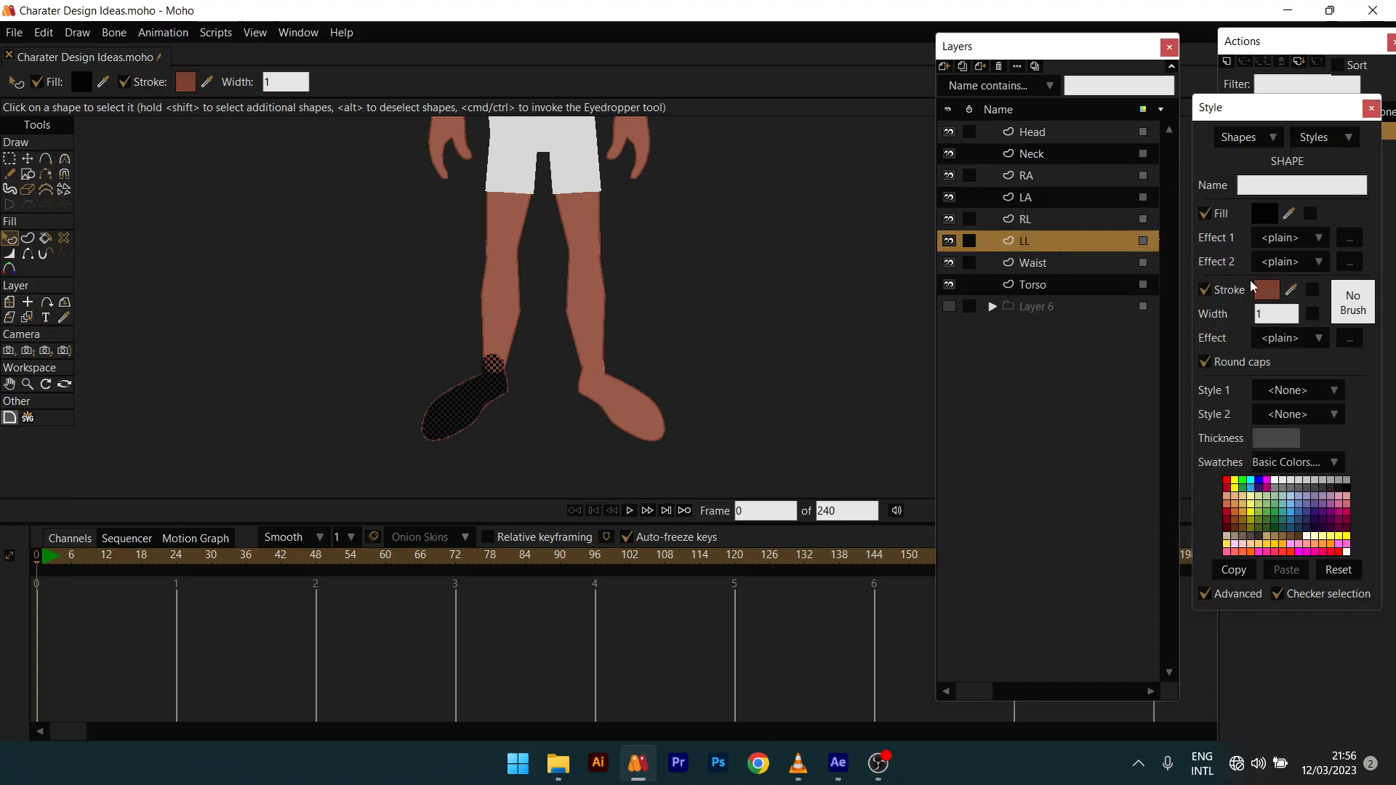
Step: Set the stroke colour of the LL layer's shoe to dark grey 444444
{"action": "left_click", "coordinate": [1273, 291]}
{"action": "mouse_move", "coordinate": [1149, 355]}
{"action": "left_mouse_down"}
{"action": "mouse_move", "coordinate": [984, 269]}
{"action": "mouse_move", "coordinate": [974, 372]}
{"action": "mouse_move", "coordinate": [960, 360]}
{"action": "left_mouse_up"}
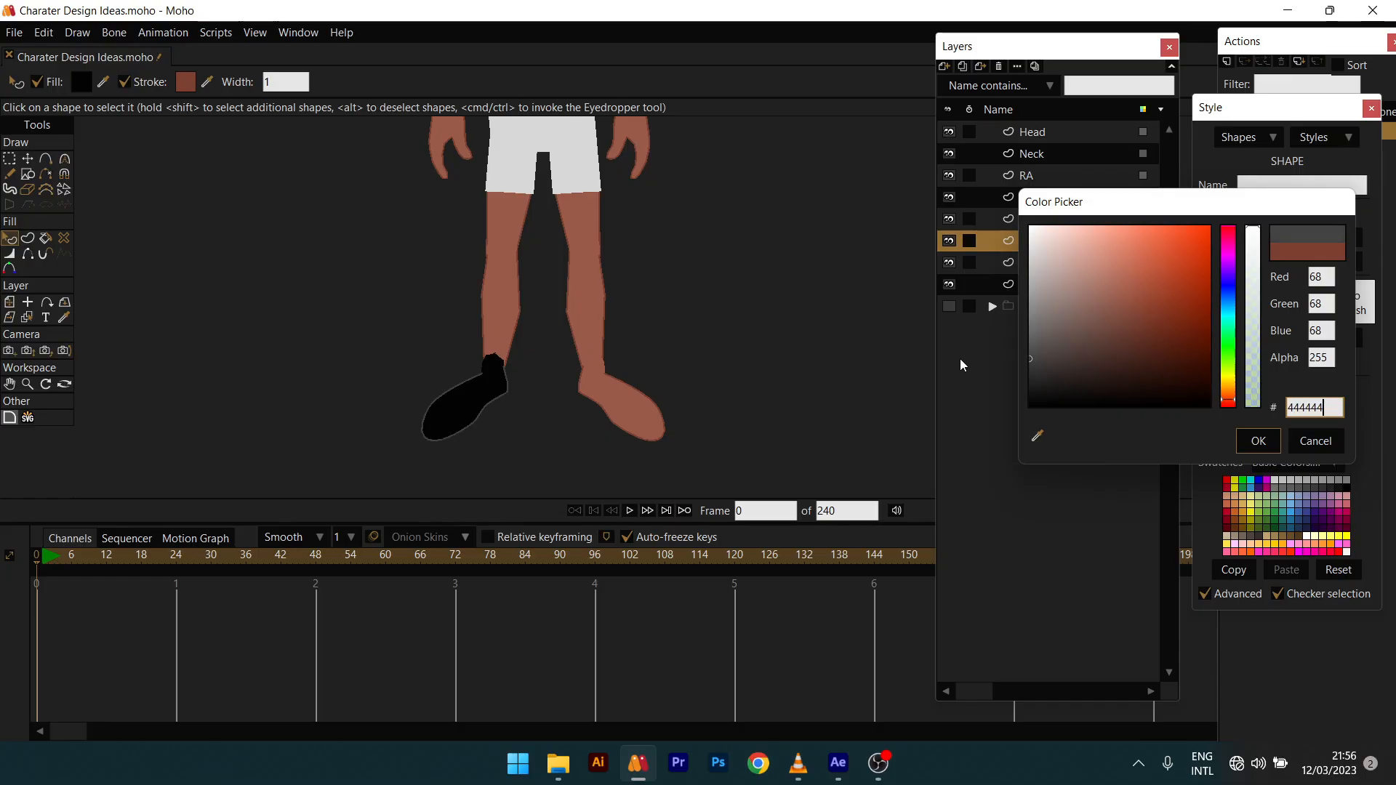
{"action": "left_click", "coordinate": [1258, 441]}
Step: Select the foot shape on the RL layer and set its fill colour to black (000000)
{"action": "left_click", "coordinate": [646, 414]}
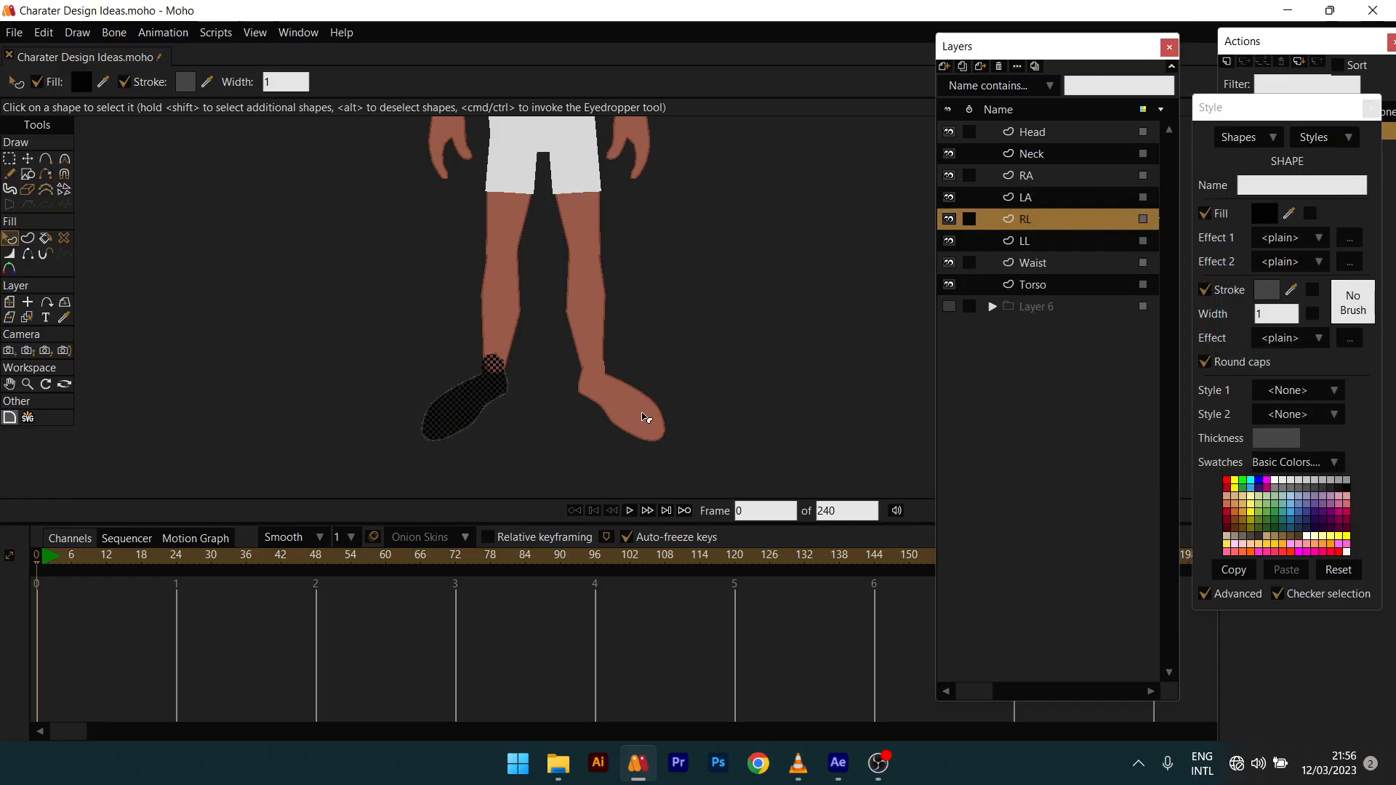
{"action": "left_click", "coordinate": [1267, 216]}
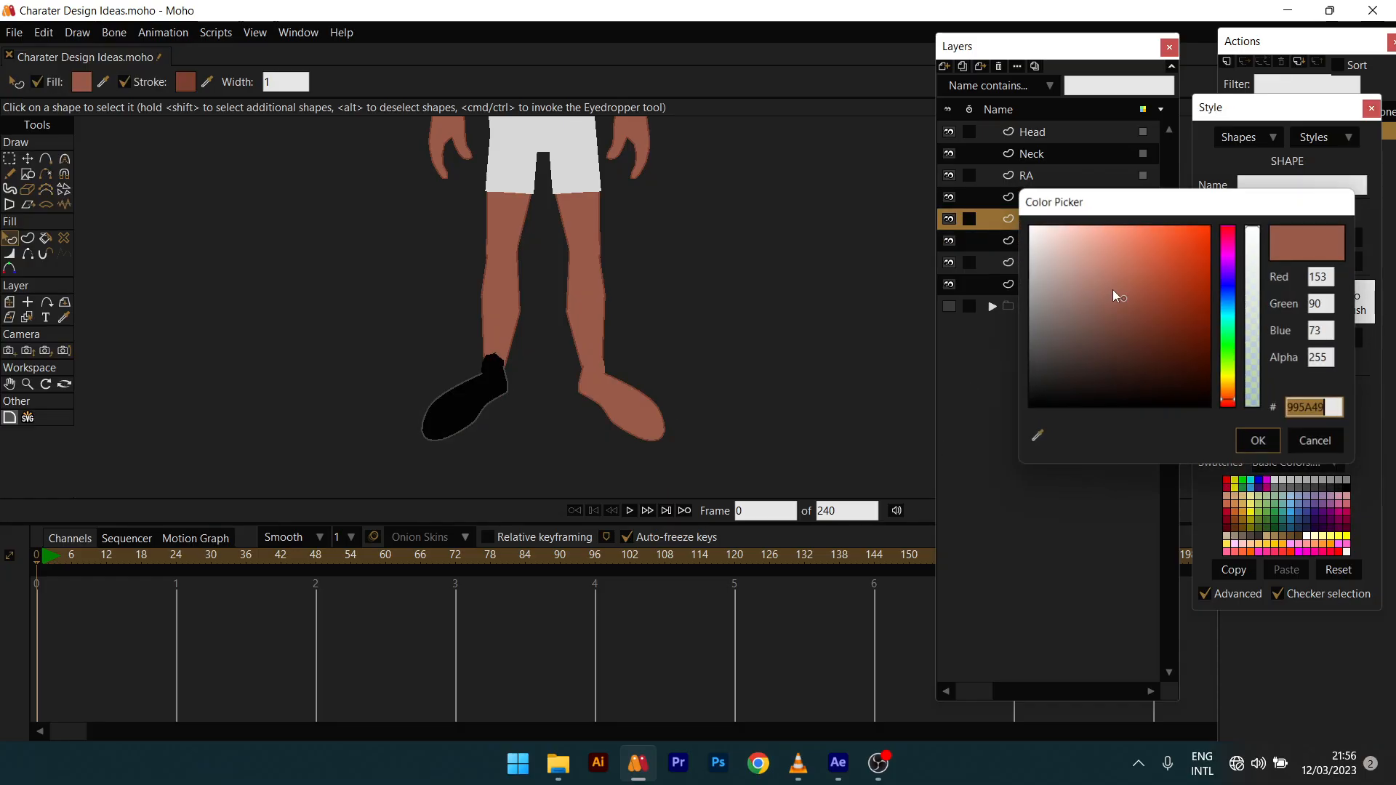
{"action": "left_click_drag", "start_coordinate": [1113, 290], "coordinate": [990, 230]}
{"action": "type", "text": "1C1C1C"}
{"action": "left_click_drag", "start_coordinate": [901, 402], "coordinate": [873, 424]}
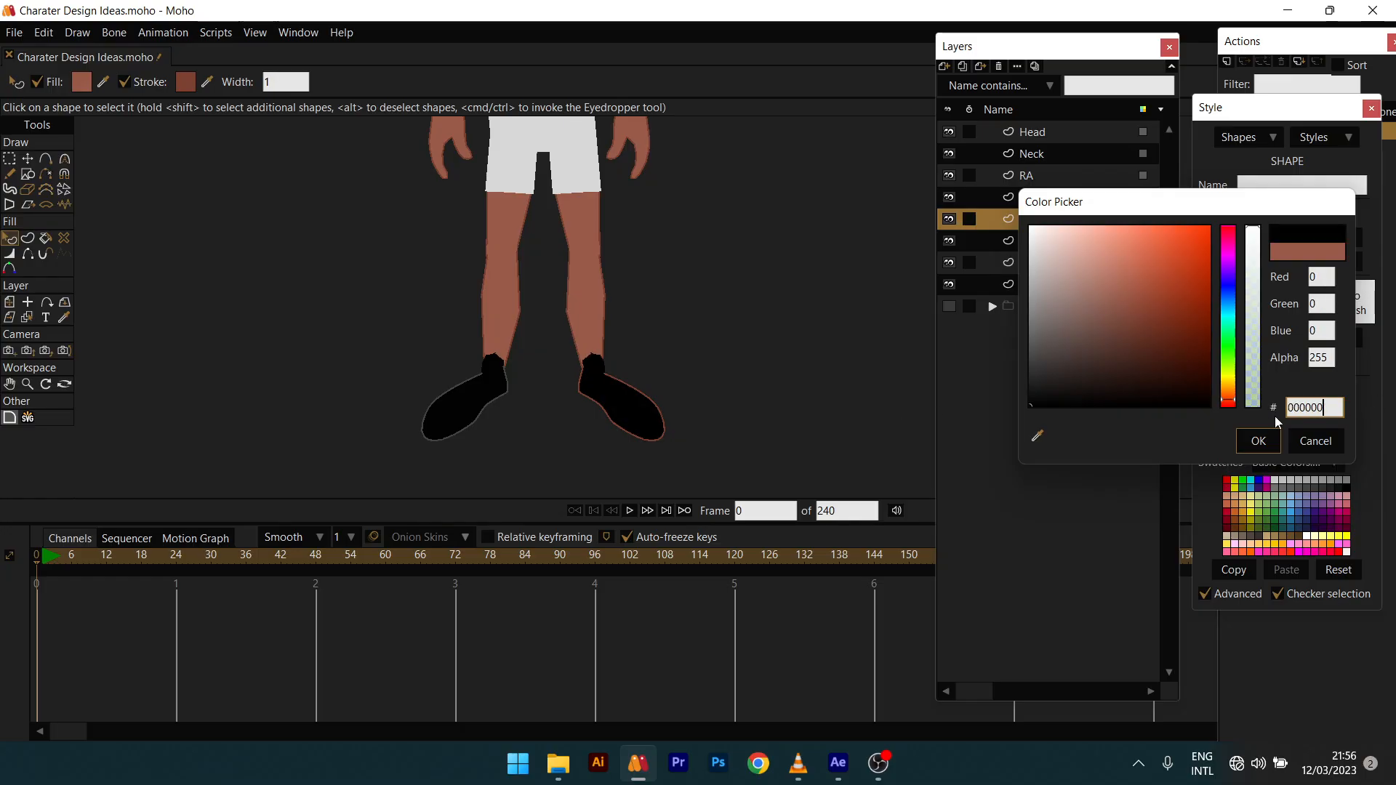
{"action": "left_click", "coordinate": [1259, 441]}
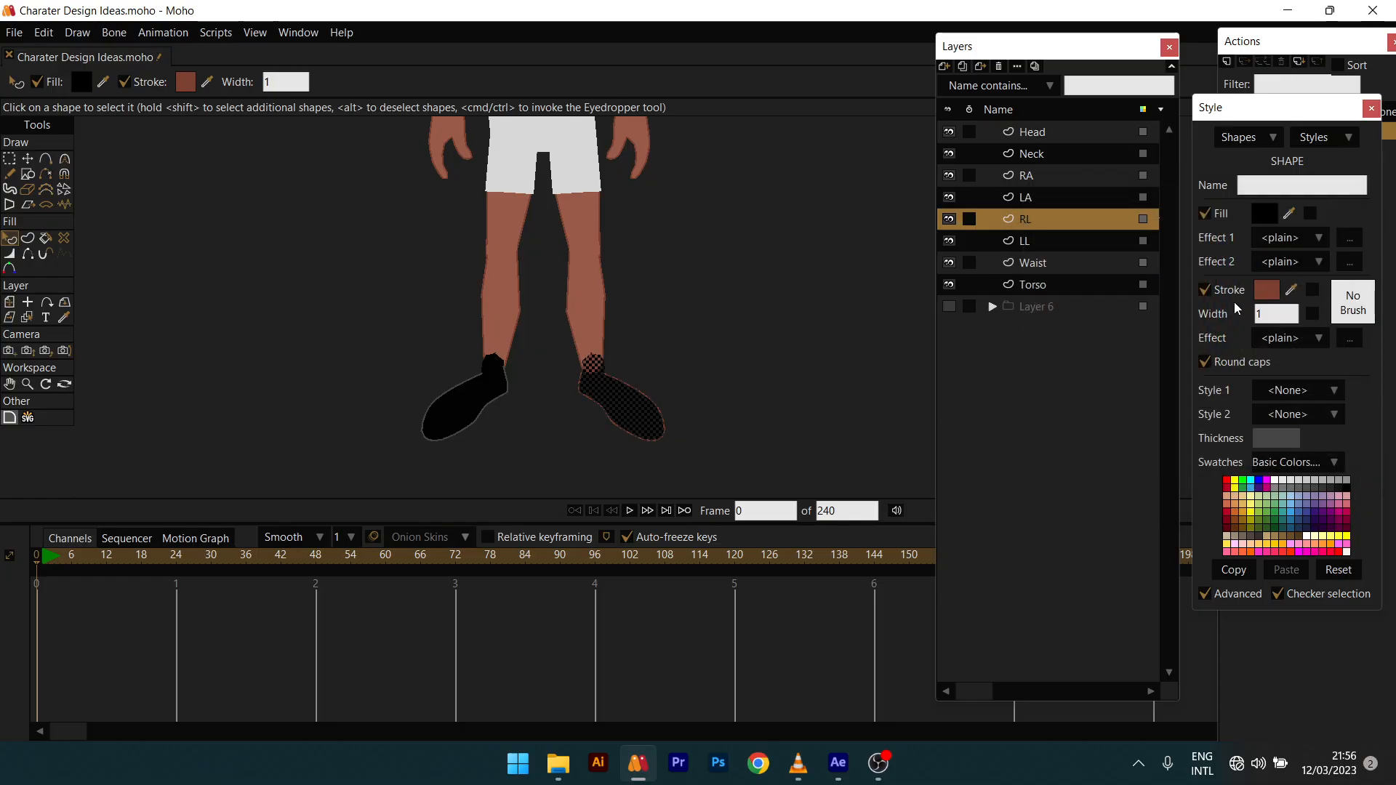
Step: Set the stroke colour of the RL layer's shoe to dark grey 474747 and deselect the shape
{"action": "left_click", "coordinate": [1267, 291]}
{"action": "type", "text": "4B4B4B"}
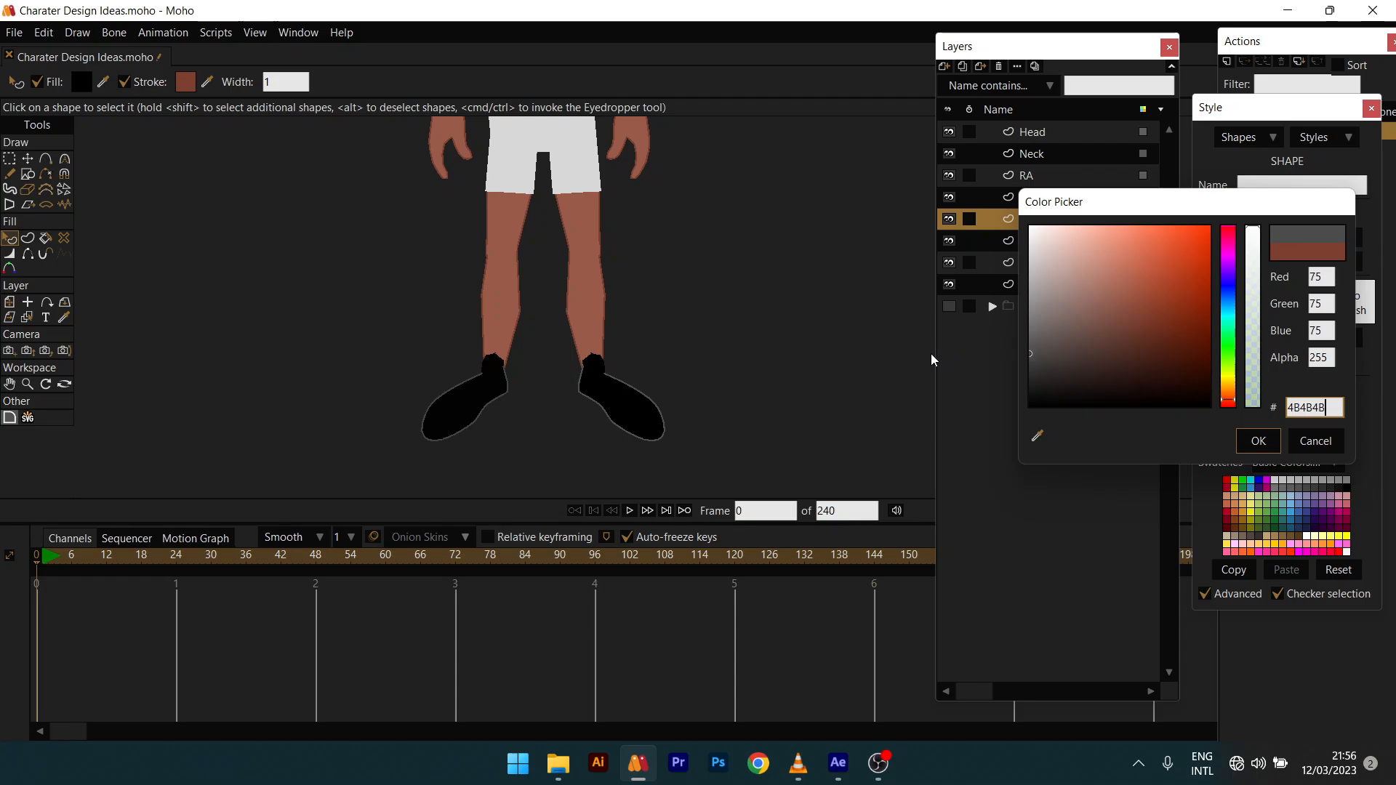
{"action": "key", "text": "BackSpace"}
{"action": "key", "text": "BackSpace"}
{"action": "key", "text": "BackSpace"}
{"action": "key", "text": "BackSpace"}
{"action": "key", "text": "BackSpace"}
{"action": "key", "text": "BackSpace"}
{"action": "type", "text": "474747"}
{"action": "left_click", "coordinate": [1258, 441]}
{"action": "left_click", "coordinate": [790, 400]}
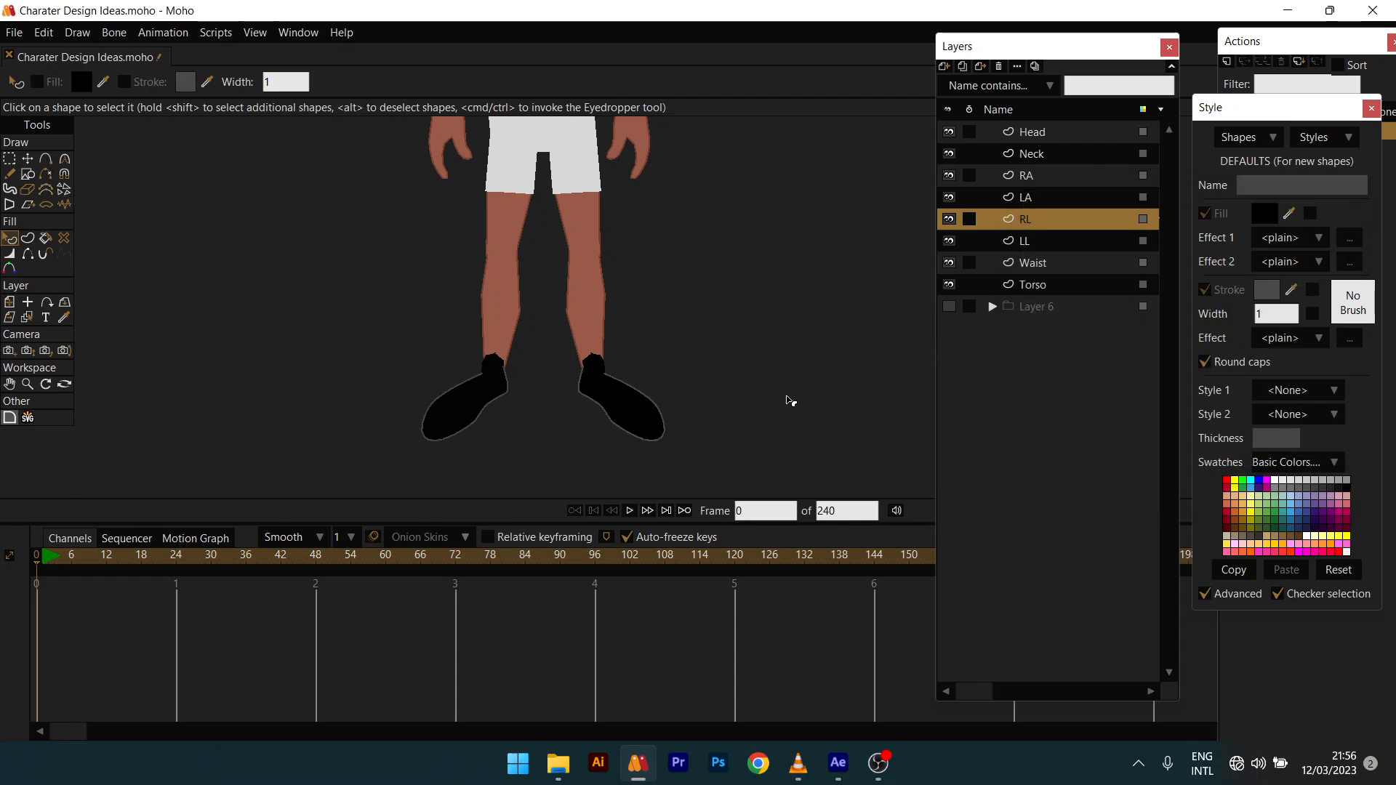
Step: Select the Torso layer and add a text layer directly above it
{"action": "scroll", "coordinate": [791, 400], "scroll_direction": "down", "scroll_amount": 5}
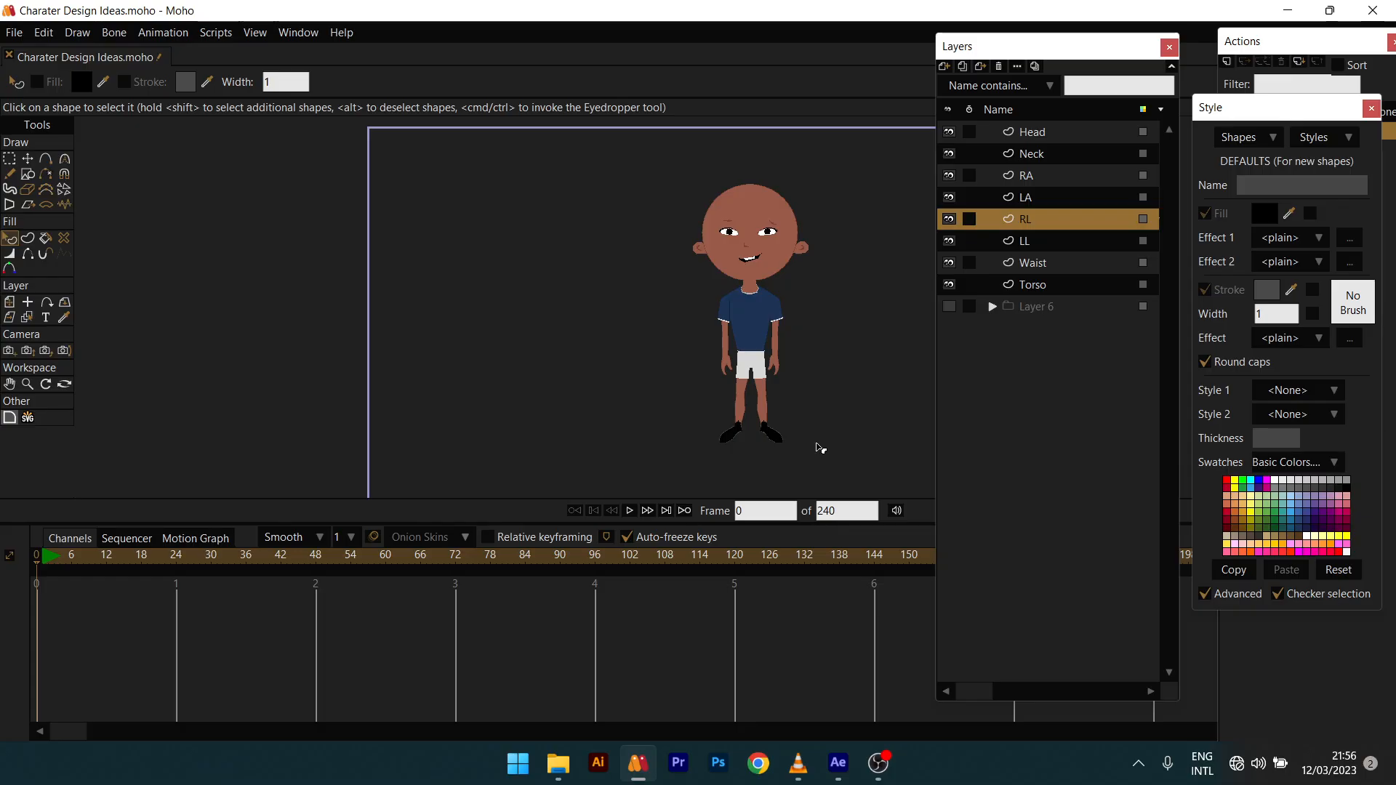
{"action": "scroll", "coordinate": [785, 265], "scroll_direction": "up", "scroll_amount": 6}
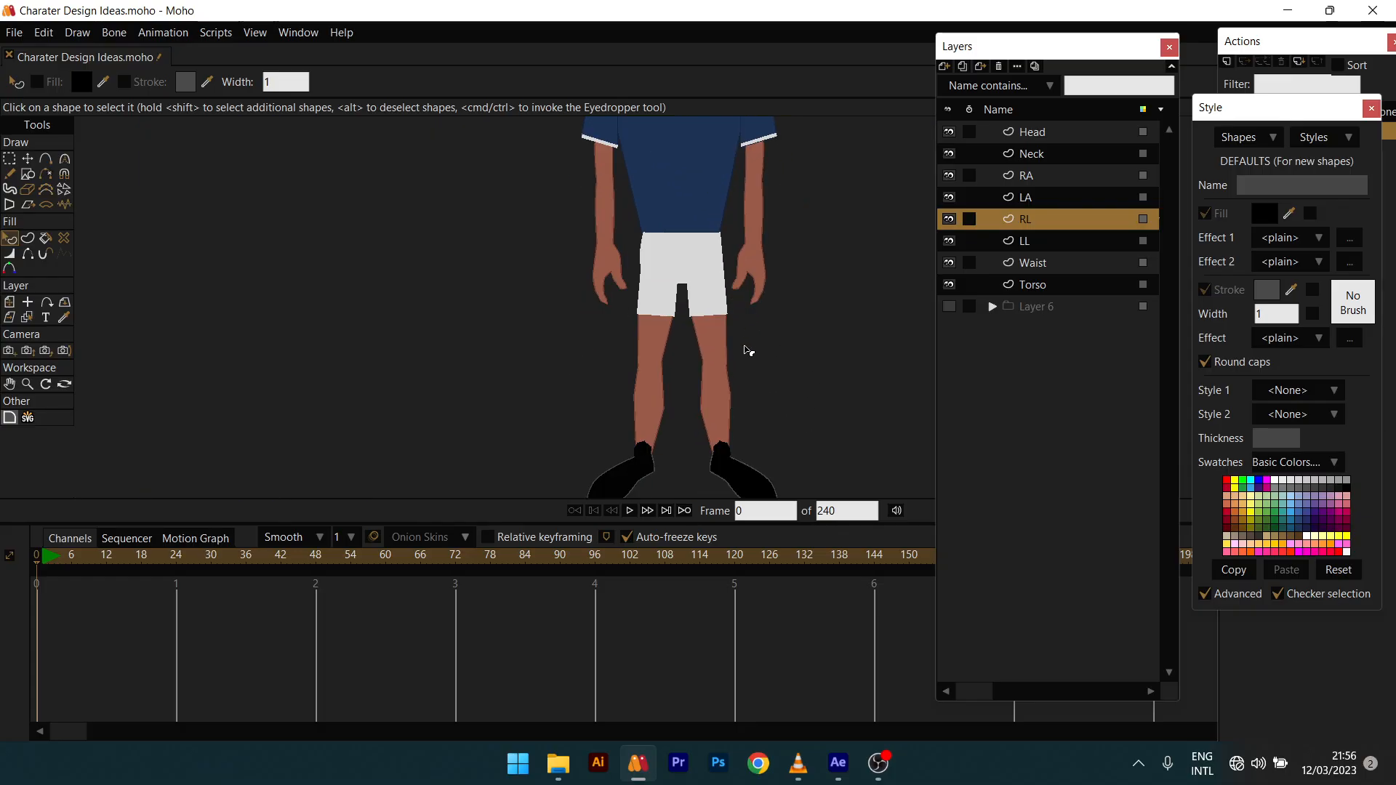
{"action": "scroll", "coordinate": [747, 351], "scroll_direction": "down", "scroll_amount": 1}
{"action": "scroll", "coordinate": [685, 347], "scroll_direction": "up", "scroll_amount": 5}
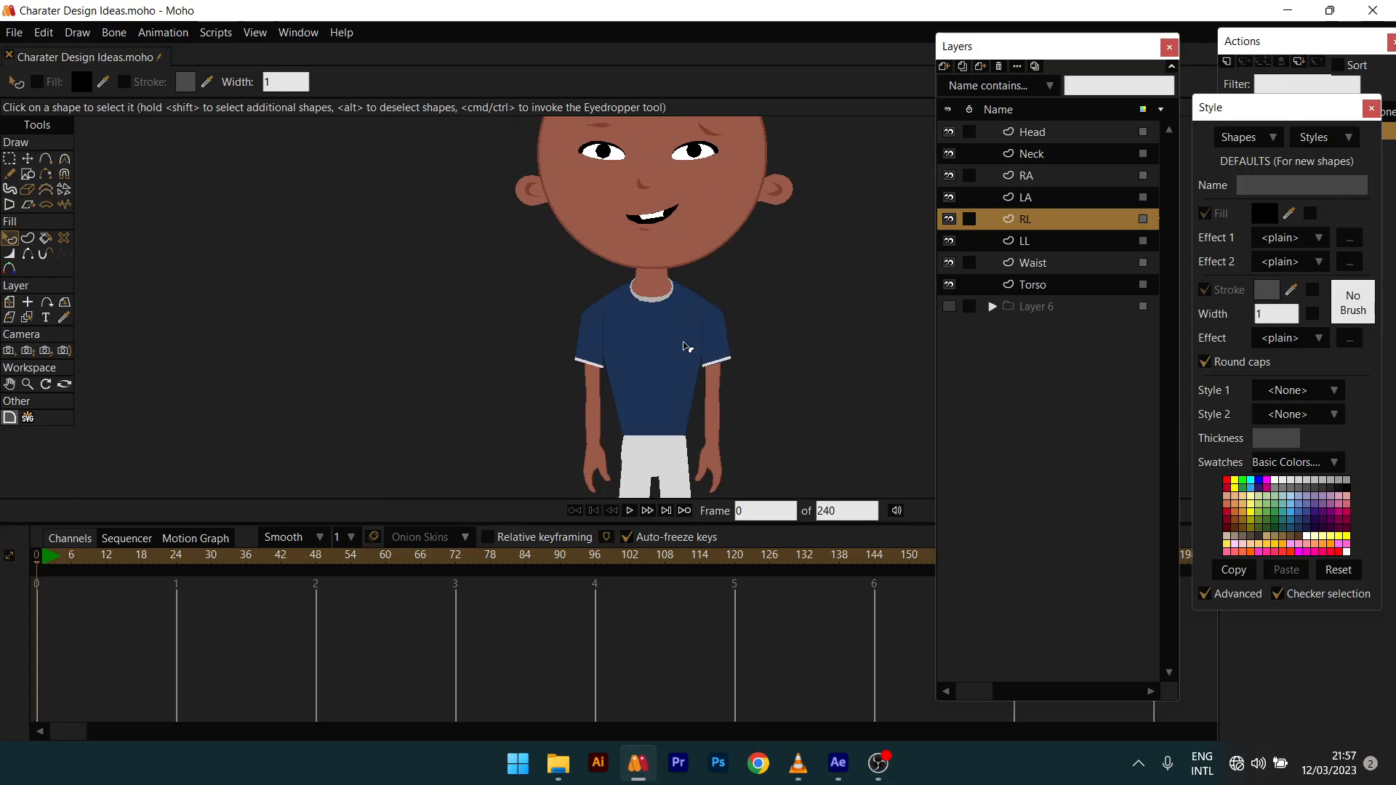
{"action": "scroll", "coordinate": [684, 348], "scroll_direction": "down", "scroll_amount": 3}
{"action": "scroll", "coordinate": [684, 358], "scroll_direction": "up", "scroll_amount": 5}
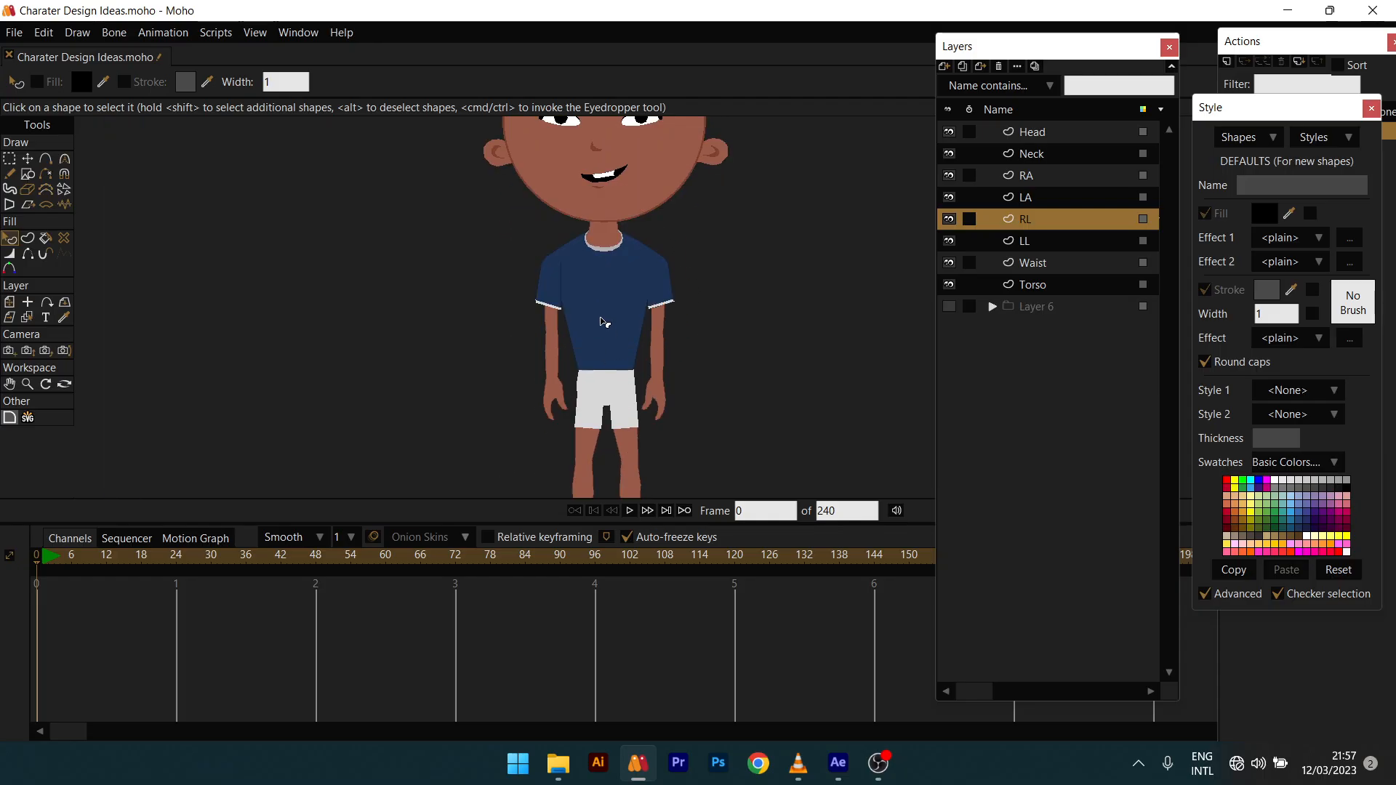
{"action": "scroll", "coordinate": [604, 322], "scroll_direction": "up", "scroll_amount": 4}
{"action": "left_click", "coordinate": [598, 347], "text": "ctrl+alt"}
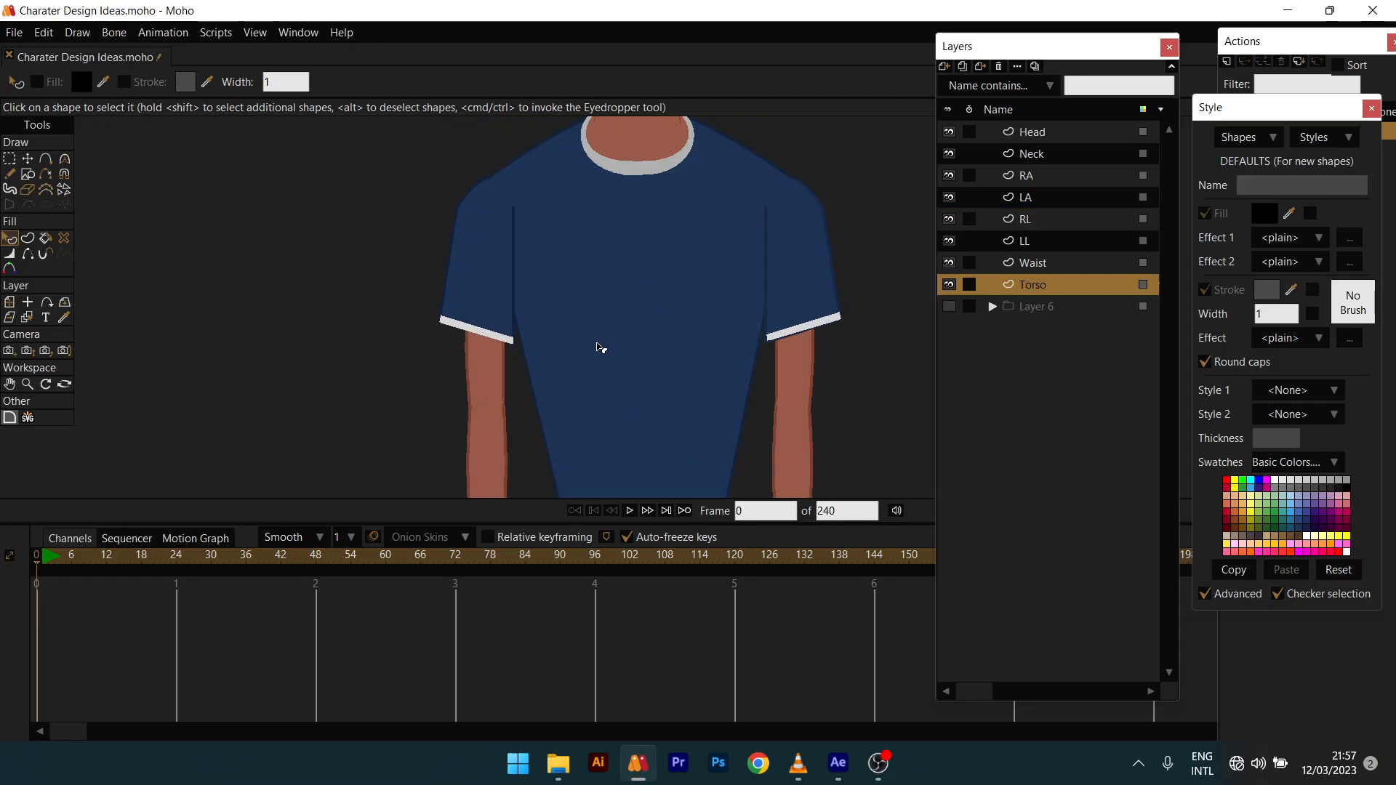
{"action": "left_click_drag", "start_coordinate": [600, 326], "coordinate": [606, 349]}
{"action": "scroll", "coordinate": [606, 349], "scroll_direction": "down", "scroll_amount": 5}
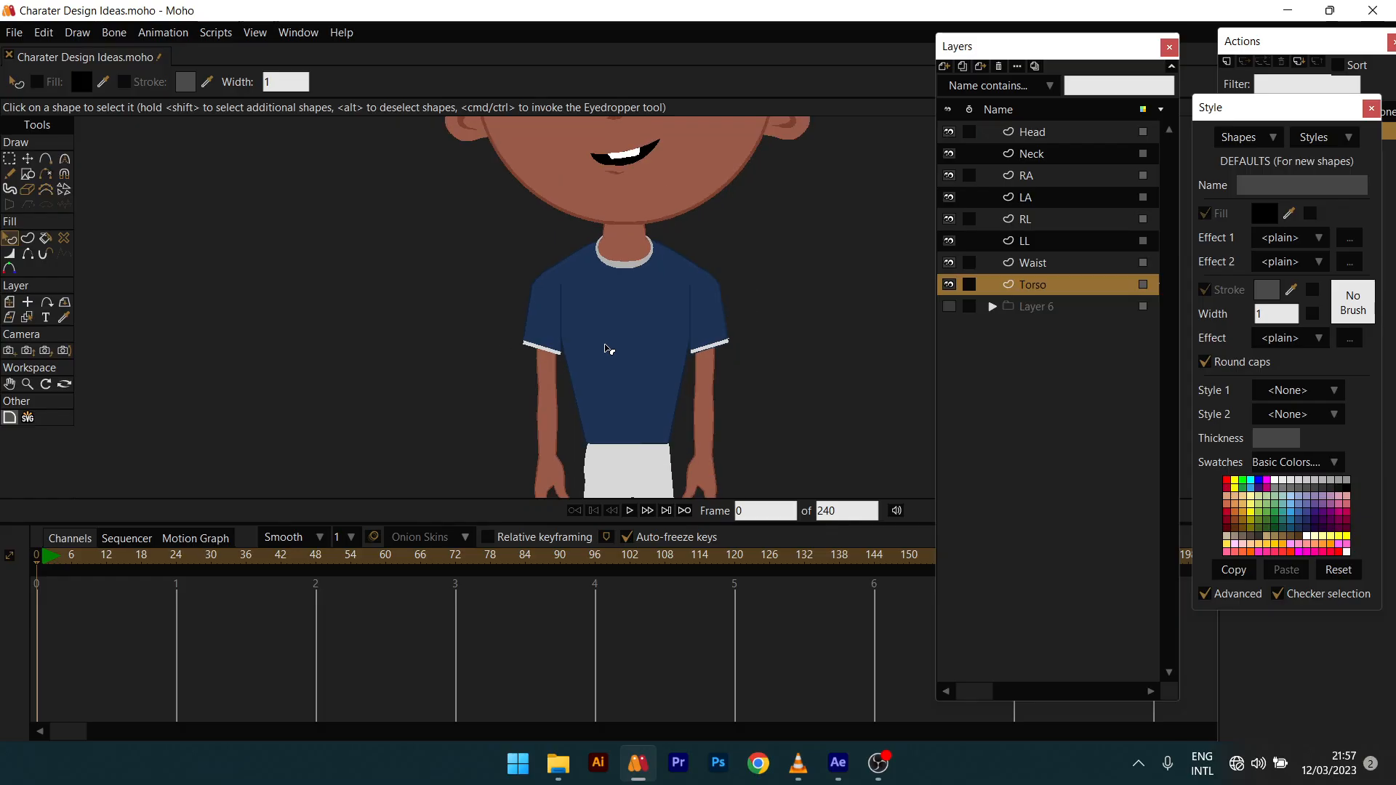
{"action": "left_click", "coordinate": [953, 68]}
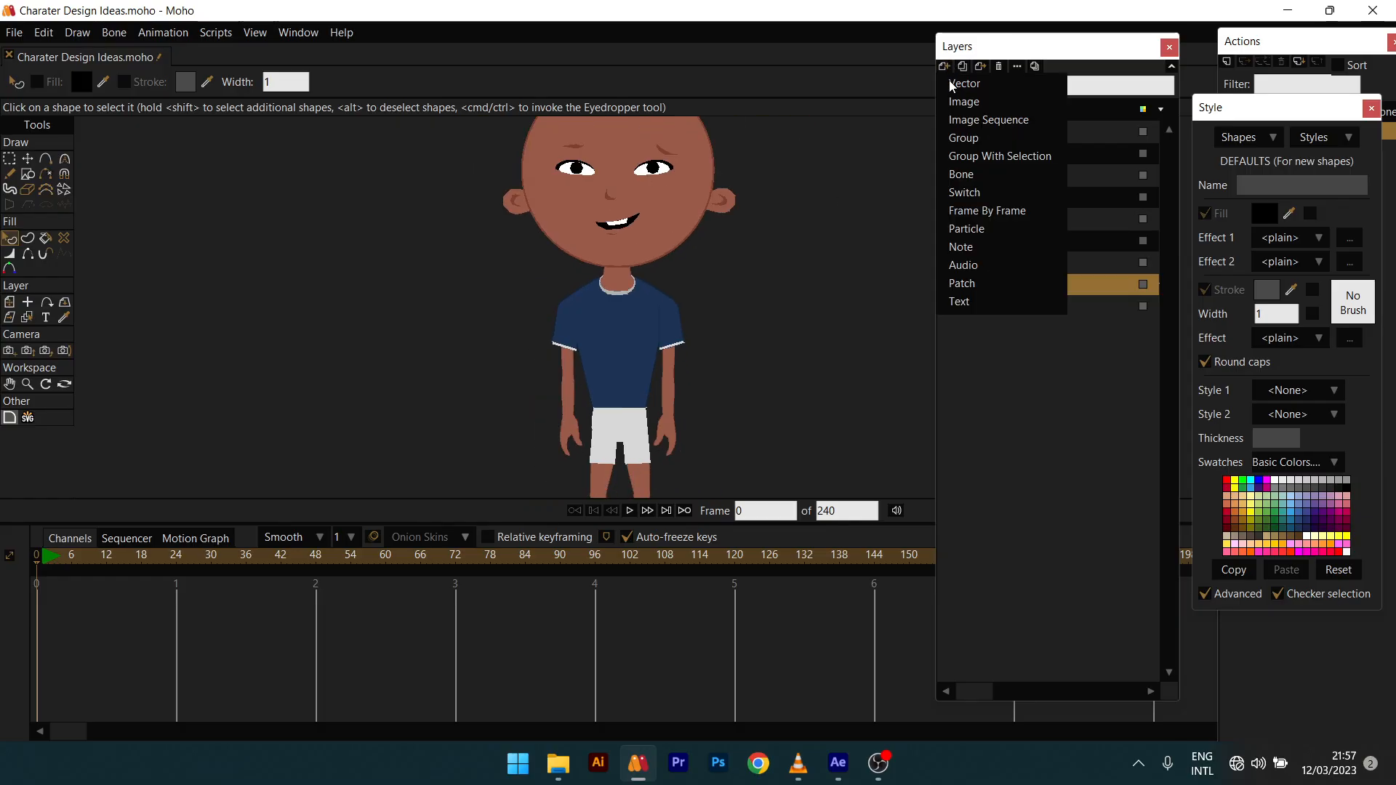
{"action": "left_click", "coordinate": [980, 303]}
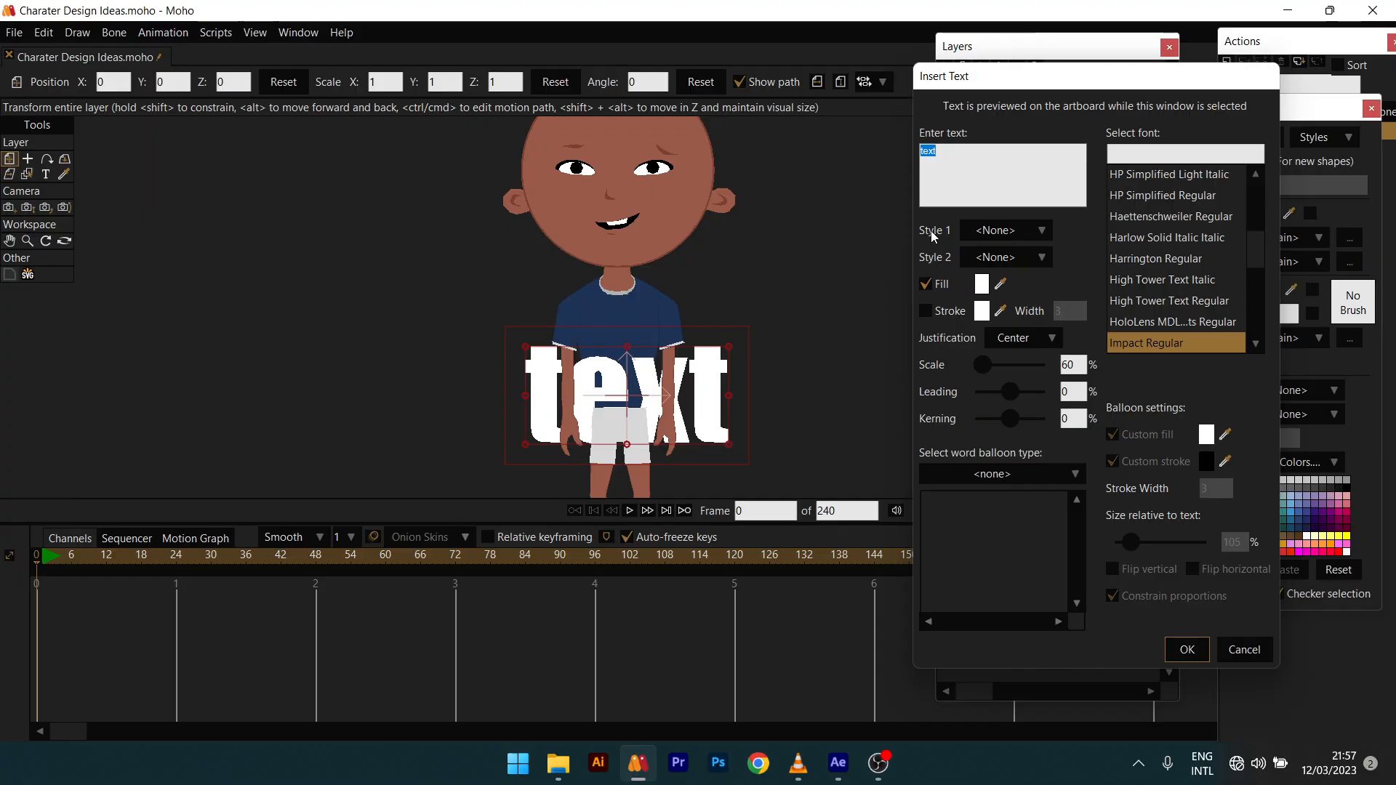
Step: Enter CR7 in capital letters as the wording of the new text layer
{"action": "type", "text": "1"}
{"action": "key", "text": "BackSpace"}
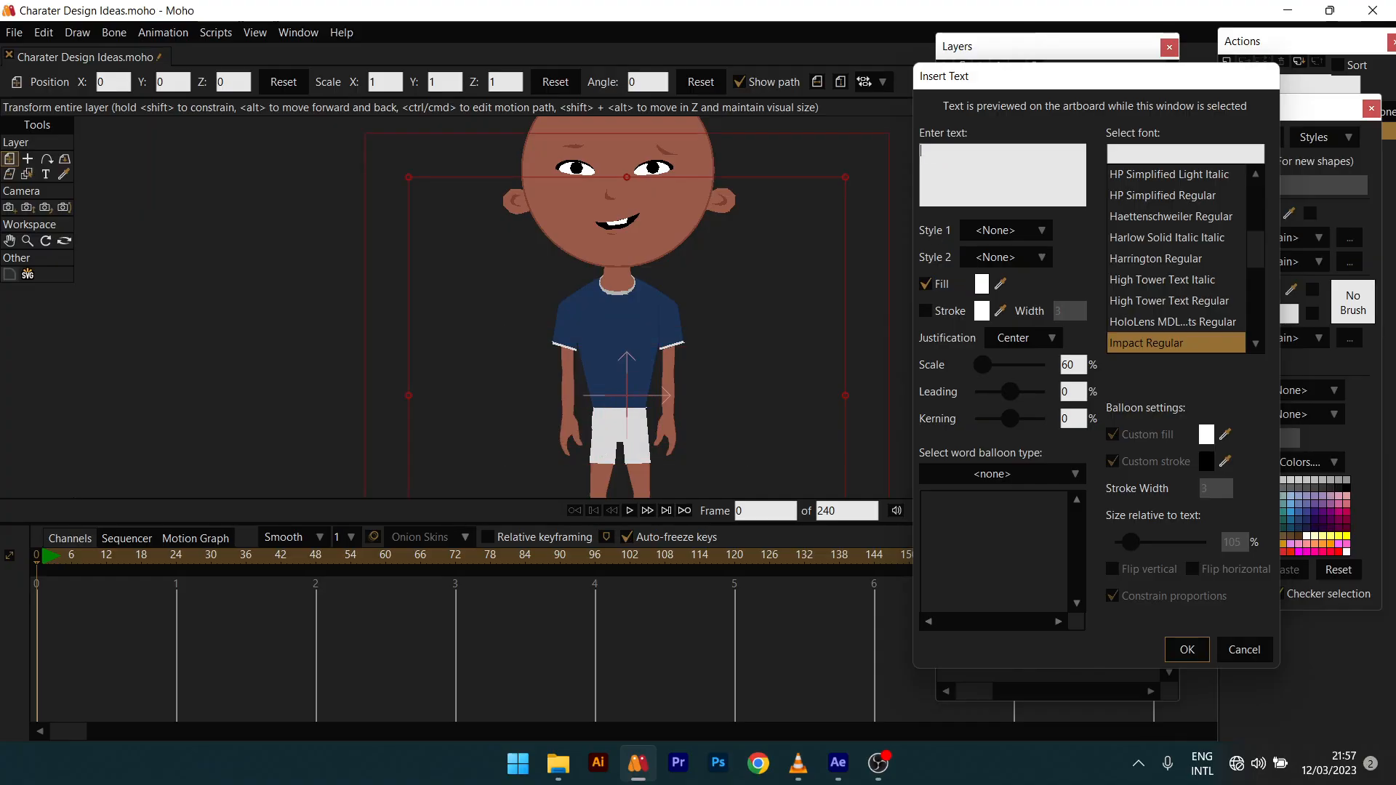
{"action": "type", "text": "cr7"}
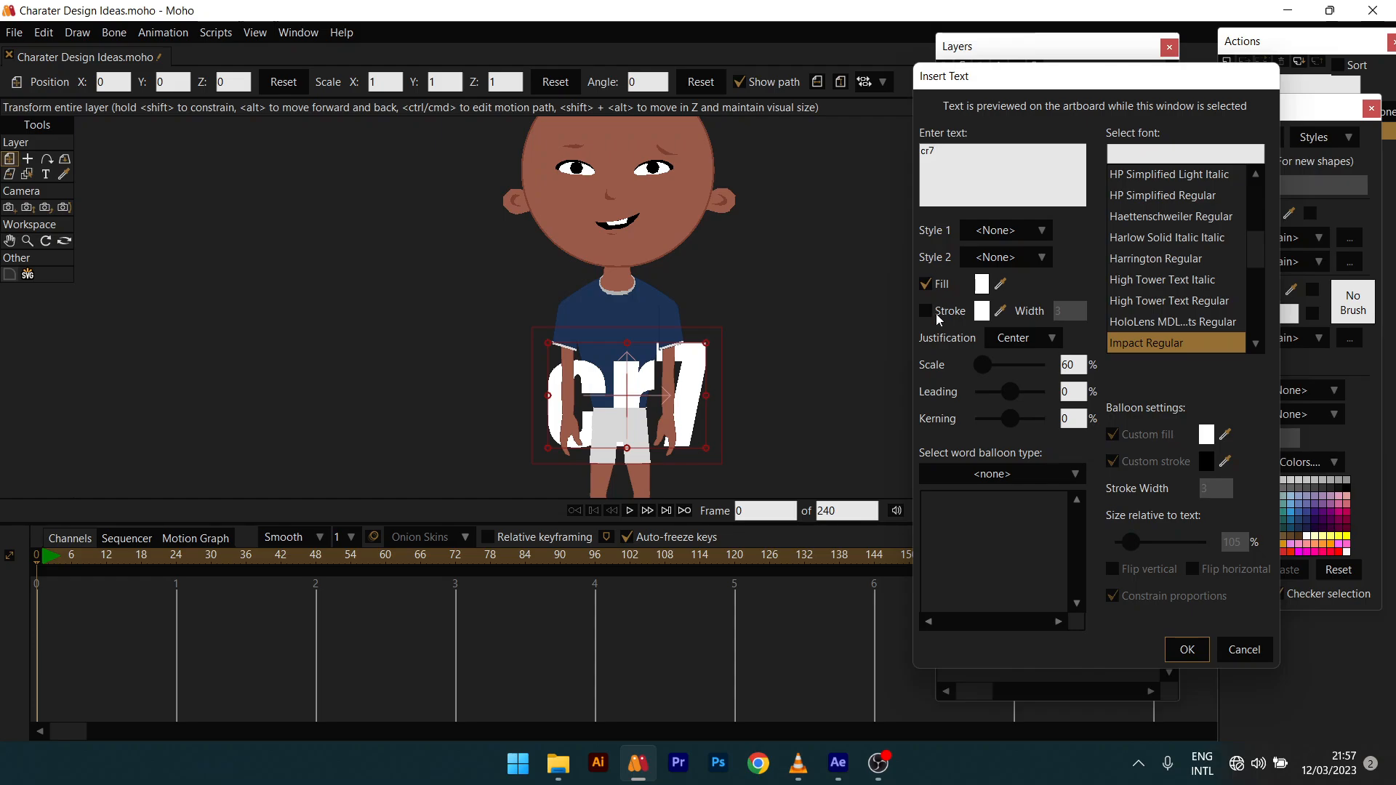
{"action": "key", "text": "BackSpace"}
{"action": "key", "text": "BackSpace"}
{"action": "key", "text": "BackSpace"}
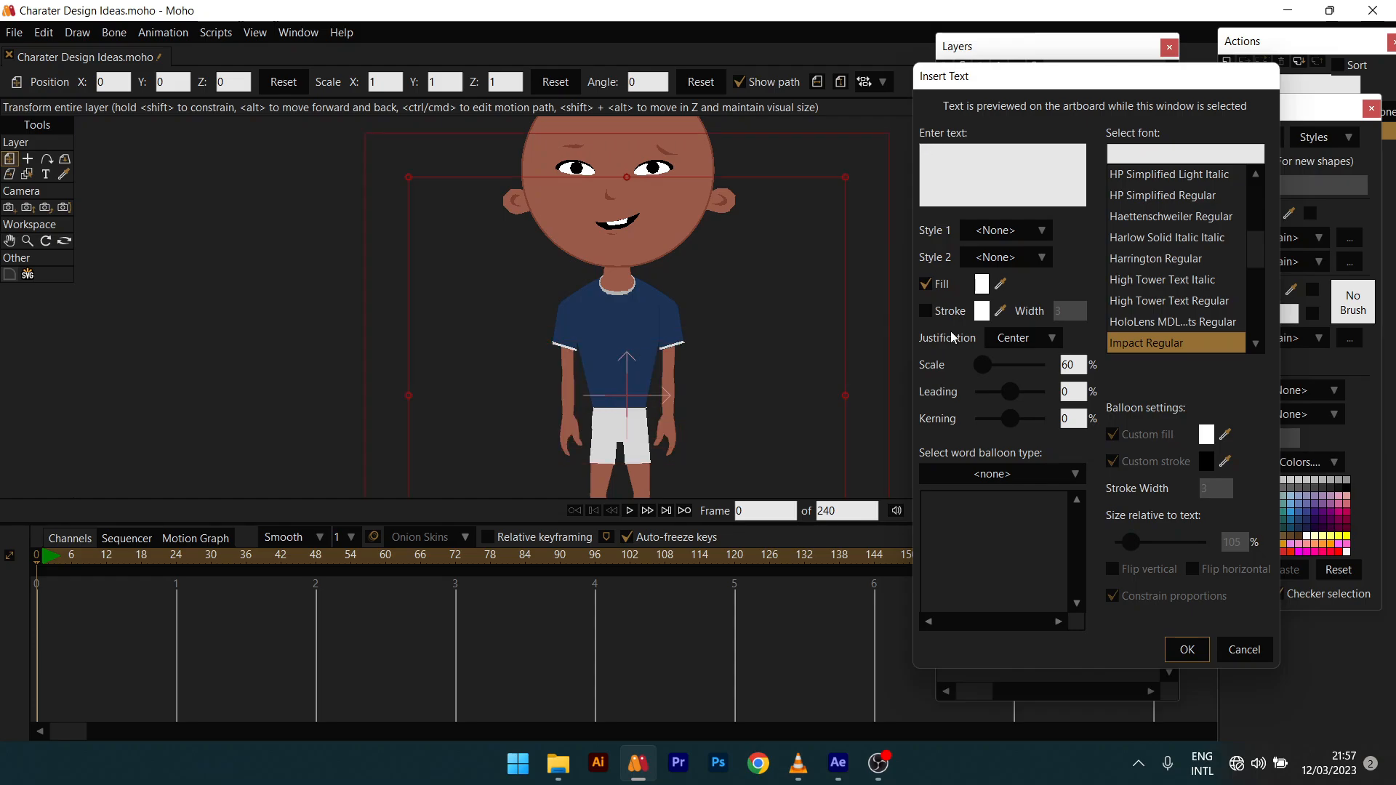
{"action": "type", "text": "CR"}
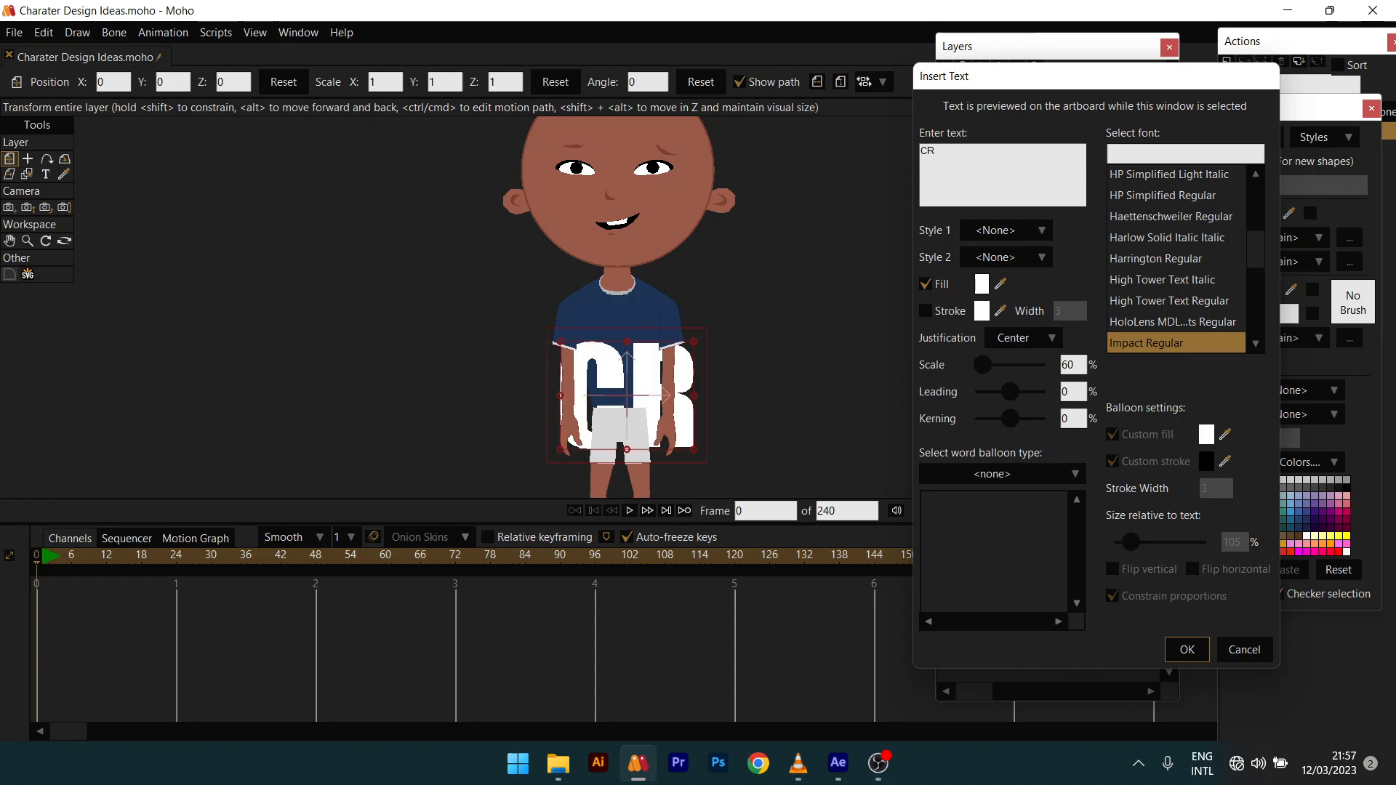
{"action": "type", "text": "7"}
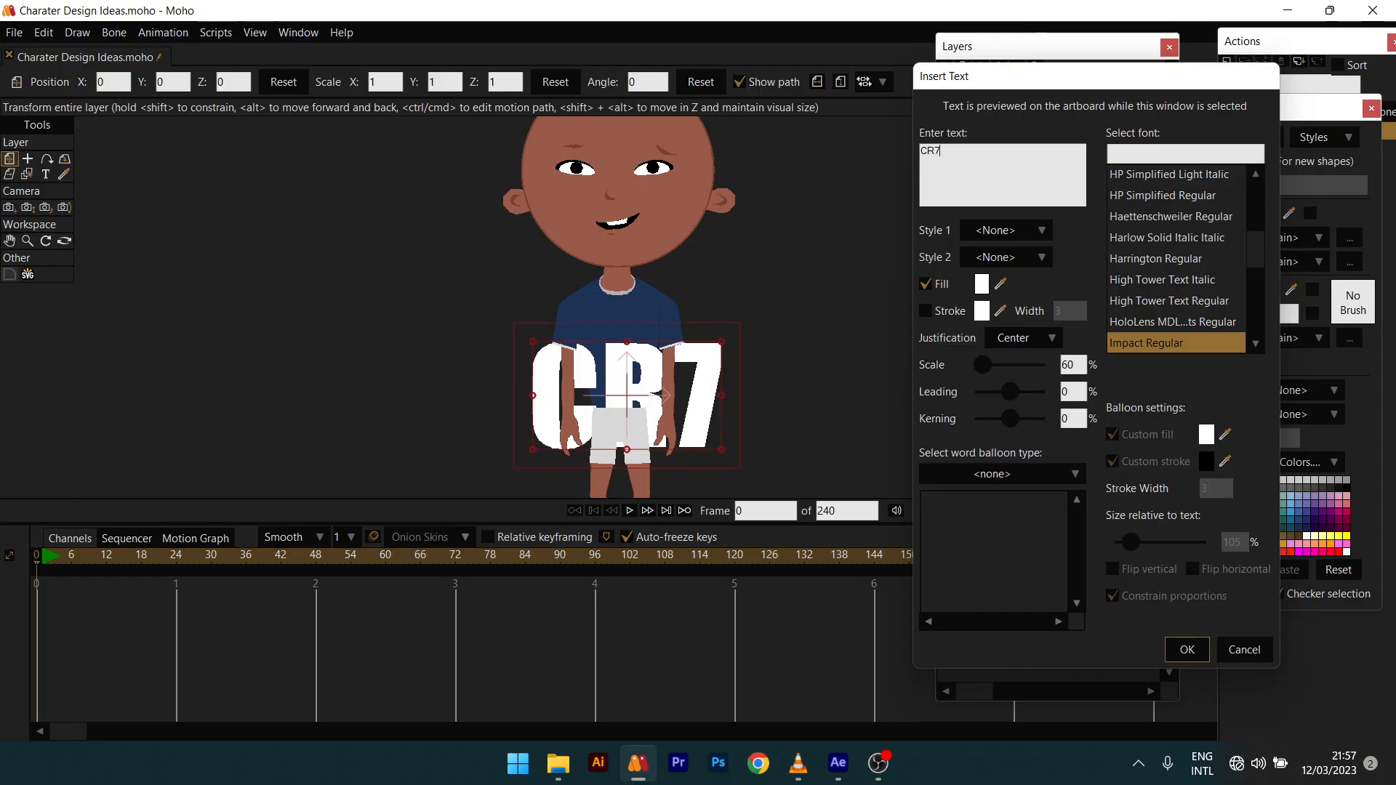
Step: Set the shirt text's font to Yu Gothic Bold with a scale of 10% and create the text layer
{"action": "left_click", "coordinate": [1147, 155]}
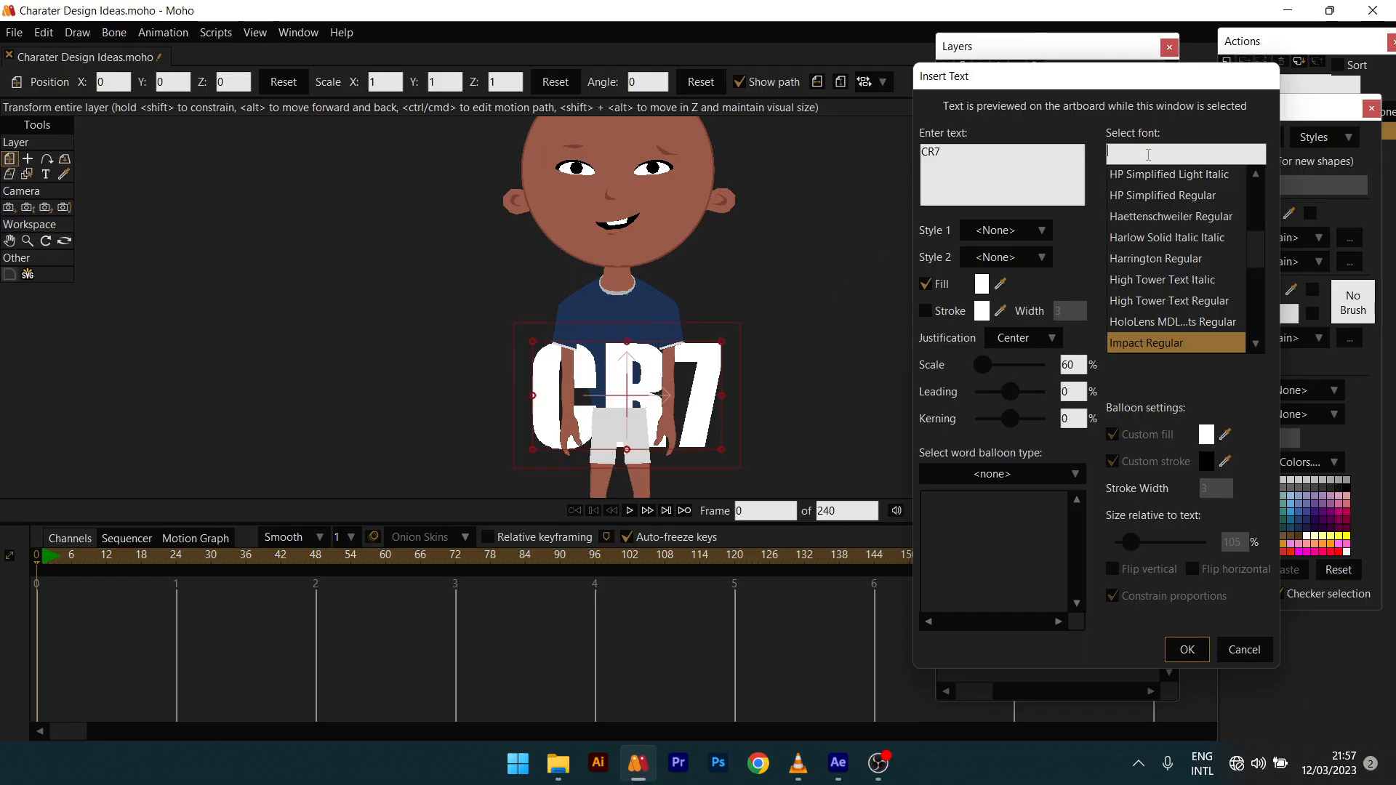
{"action": "type", "text": "GOTHI"}
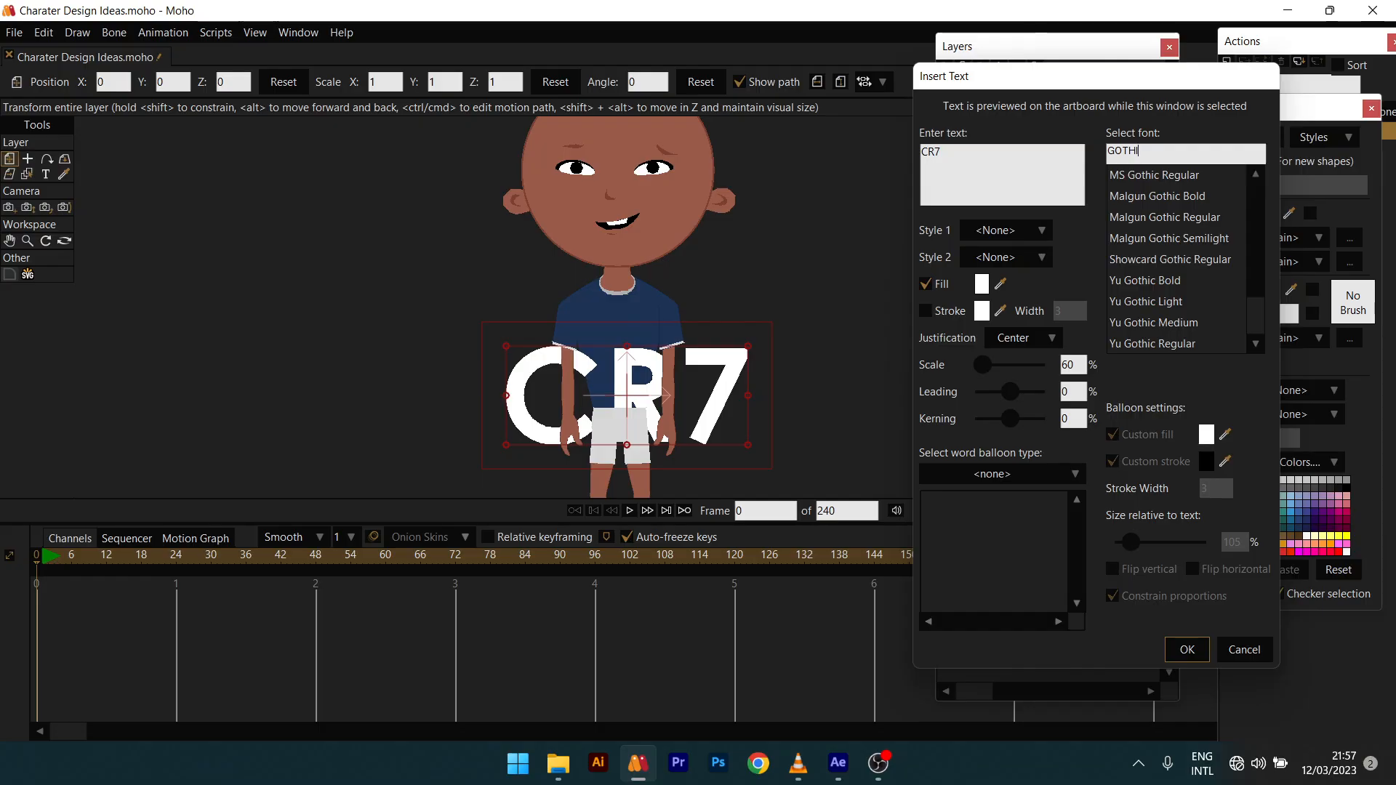
{"action": "left_click", "coordinate": [1159, 282]}
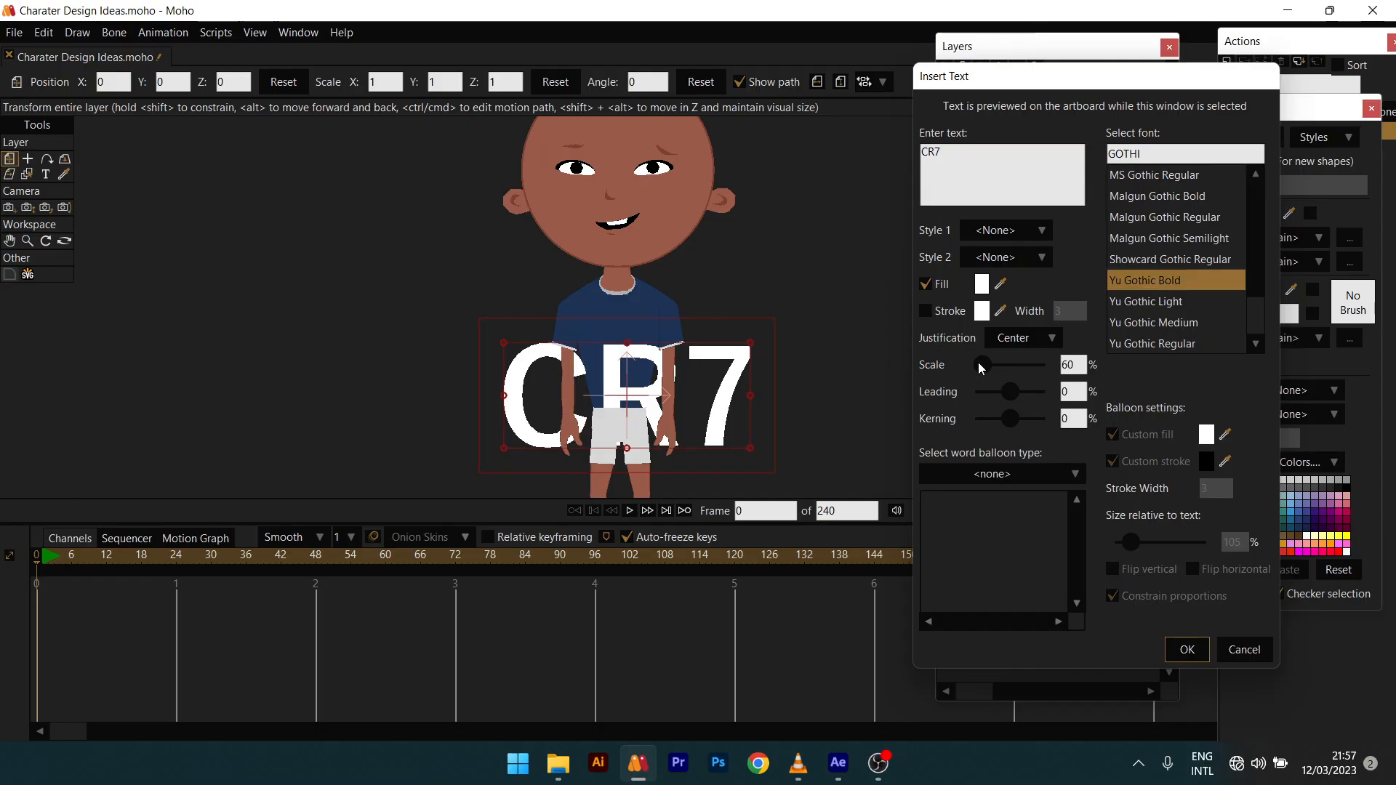
{"action": "left_click_drag", "start_coordinate": [979, 362], "coordinate": [974, 363]}
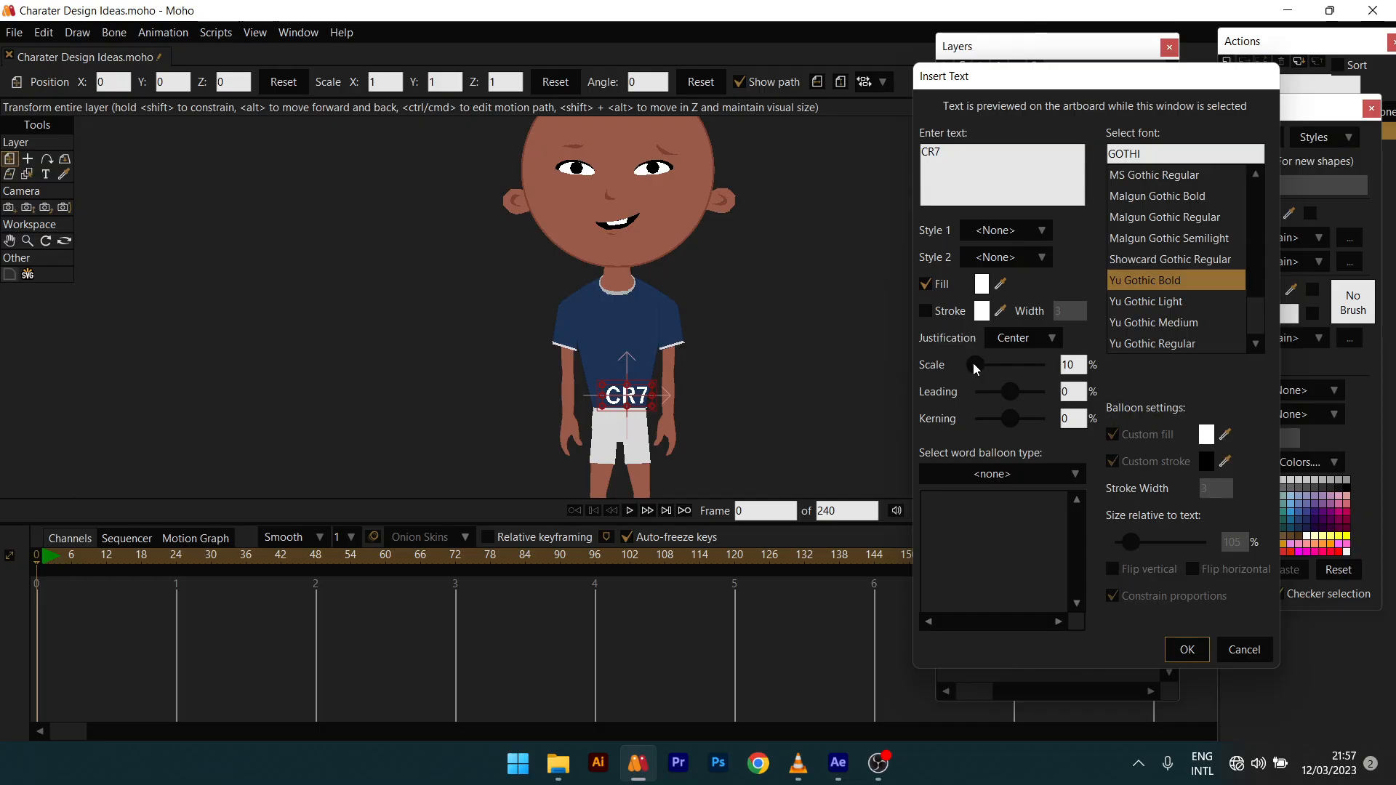
{"action": "left_click", "coordinate": [1189, 650]}
Step: Move the CR7 text up onto the shirt's chest and stretch it to a scale of about 1.22 in X and 3.84 in Y
{"action": "scroll", "coordinate": [643, 400], "scroll_direction": "up", "scroll_amount": 2}
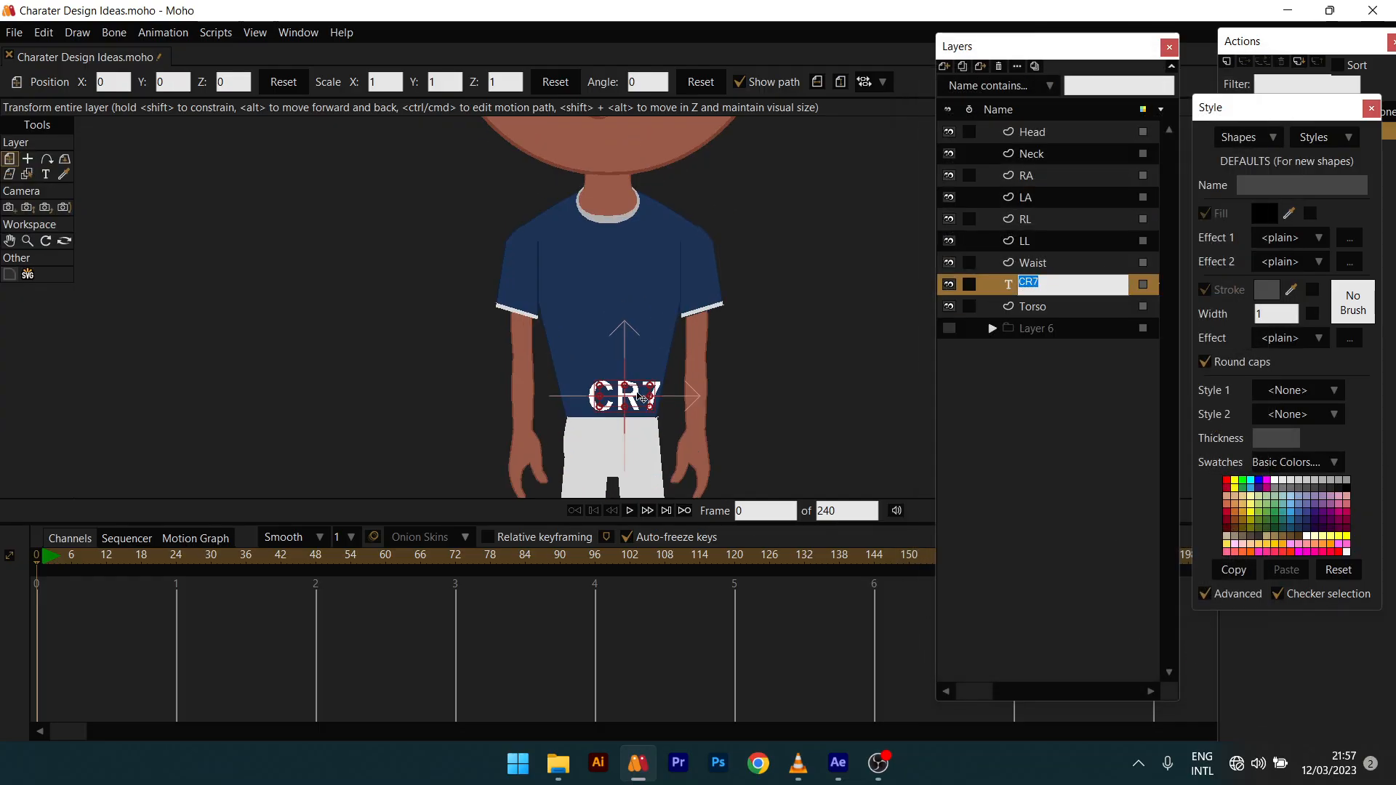
{"action": "left_click_drag", "start_coordinate": [643, 399], "coordinate": [637, 358]}
{"action": "scroll", "coordinate": [637, 358], "scroll_direction": "down", "scroll_amount": 5}
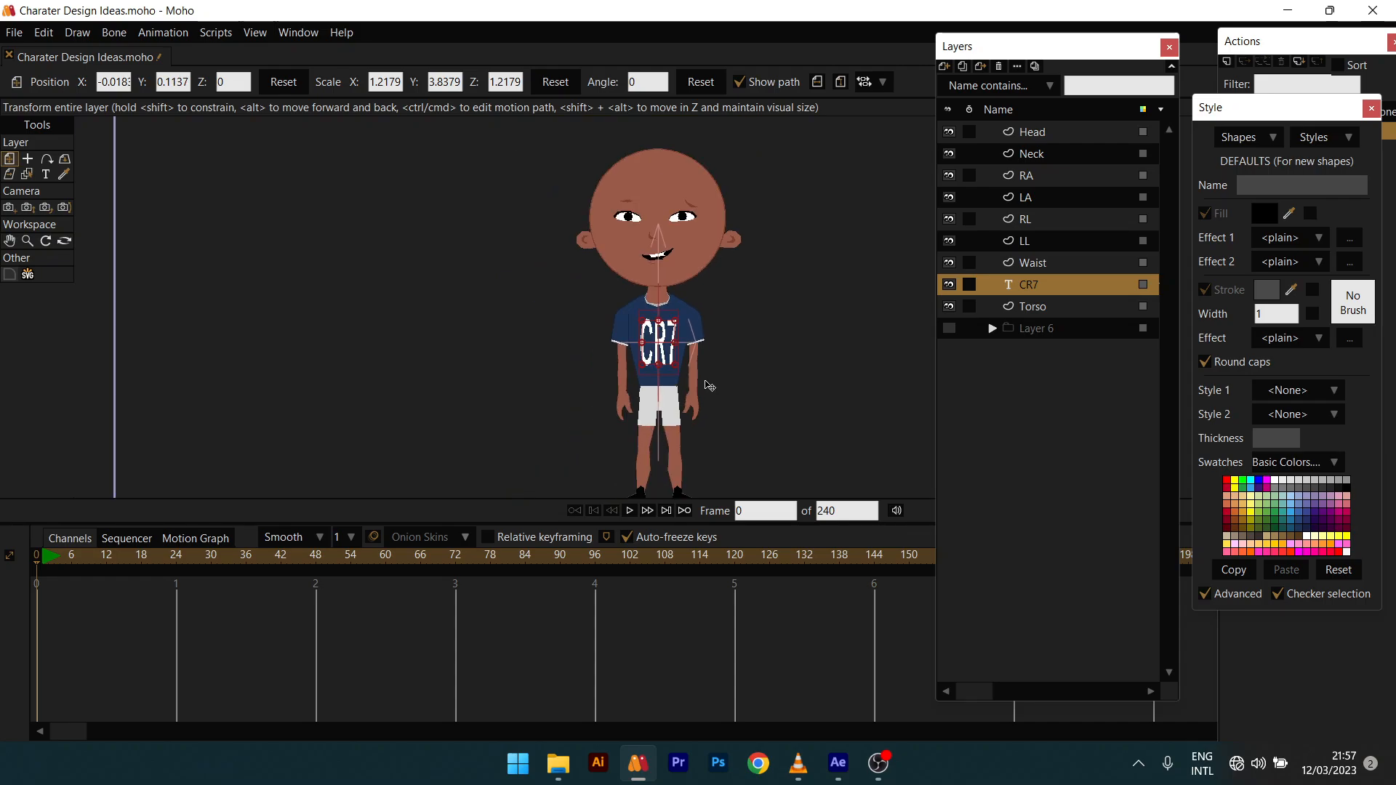
Step: On the Head layer, draw an angular hairline with Add Point from one temple across the forehead to the opposite ear and up that side
{"action": "scroll", "coordinate": [672, 423], "scroll_direction": "up", "scroll_amount": 6}
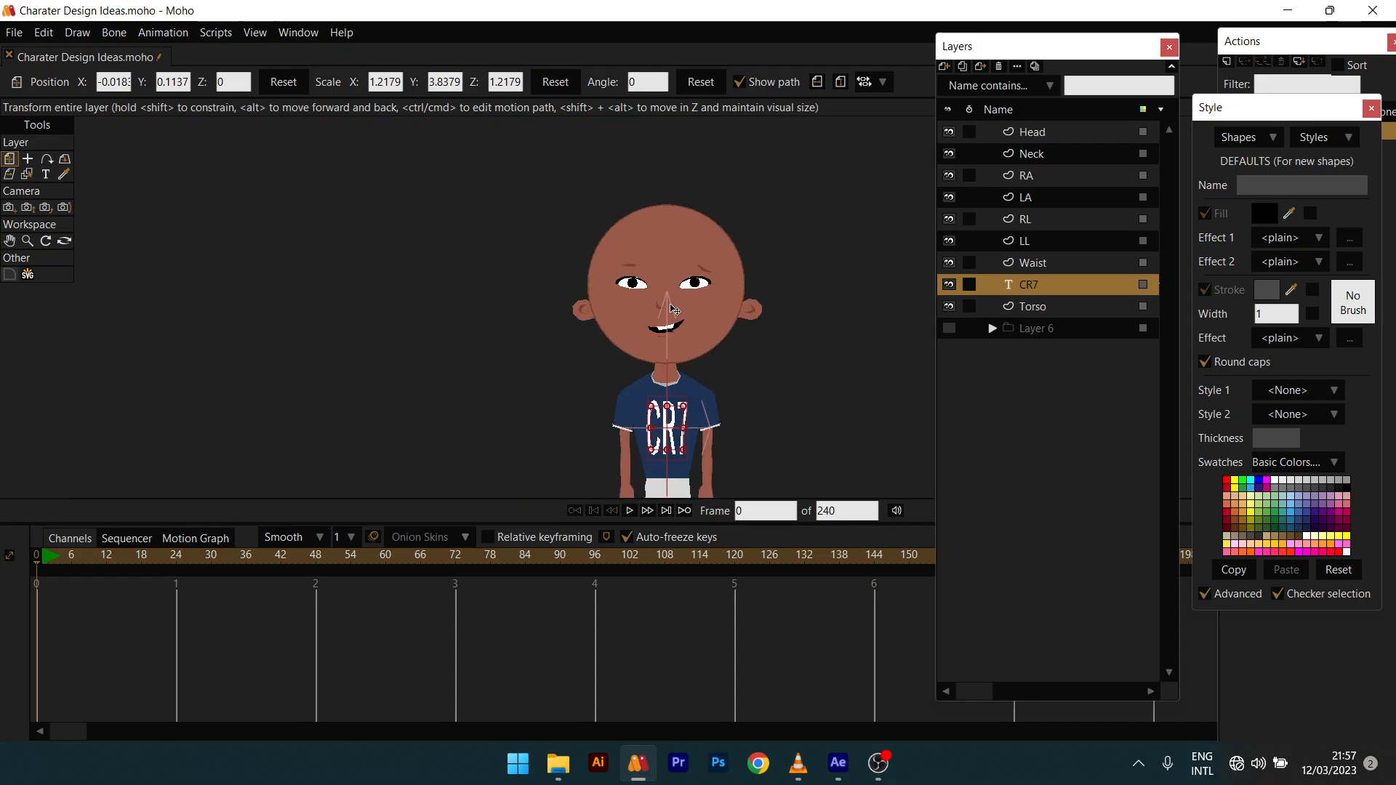
{"action": "left_click", "coordinate": [1033, 132]}
{"action": "left_click_drag", "start_coordinate": [542, 345], "coordinate": [530, 367]}
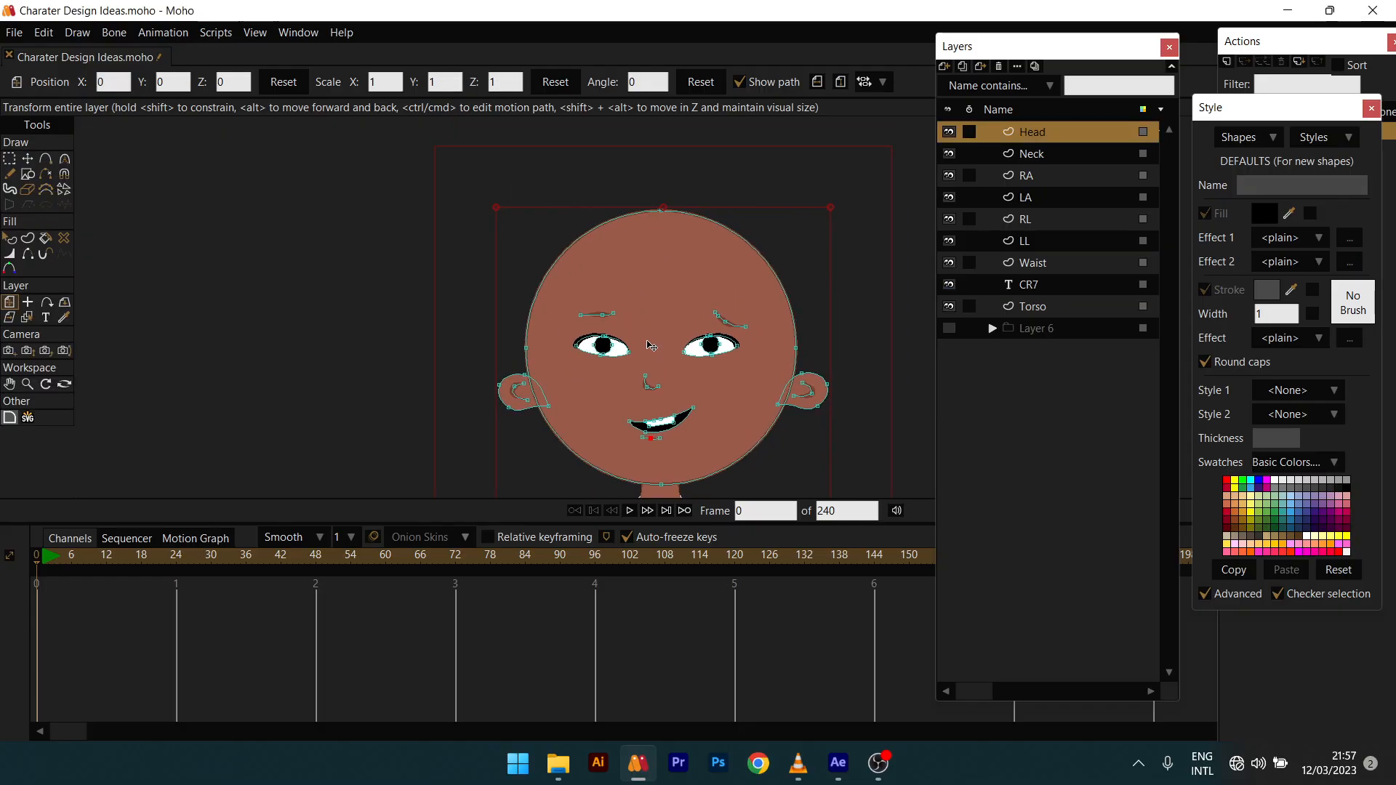
{"action": "left_click_drag", "start_coordinate": [580, 327], "coordinate": [570, 328]}
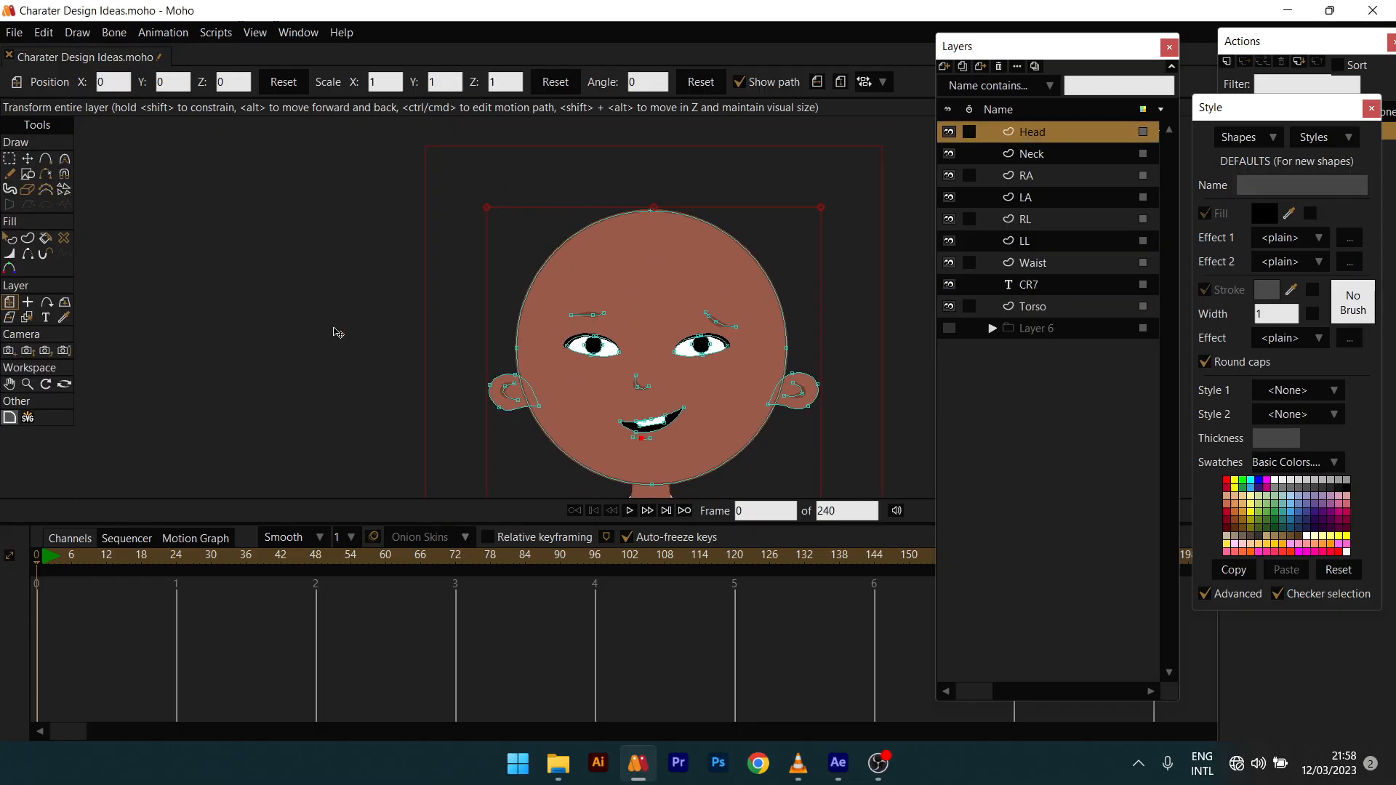
{"action": "left_click", "coordinate": [46, 158]}
{"action": "scroll", "coordinate": [416, 237], "scroll_direction": "up", "scroll_amount": 2}
{"action": "left_click_drag", "start_coordinate": [605, 303], "coordinate": [394, 181]}
{"action": "left_click_drag", "start_coordinate": [382, 298], "coordinate": [392, 358]}
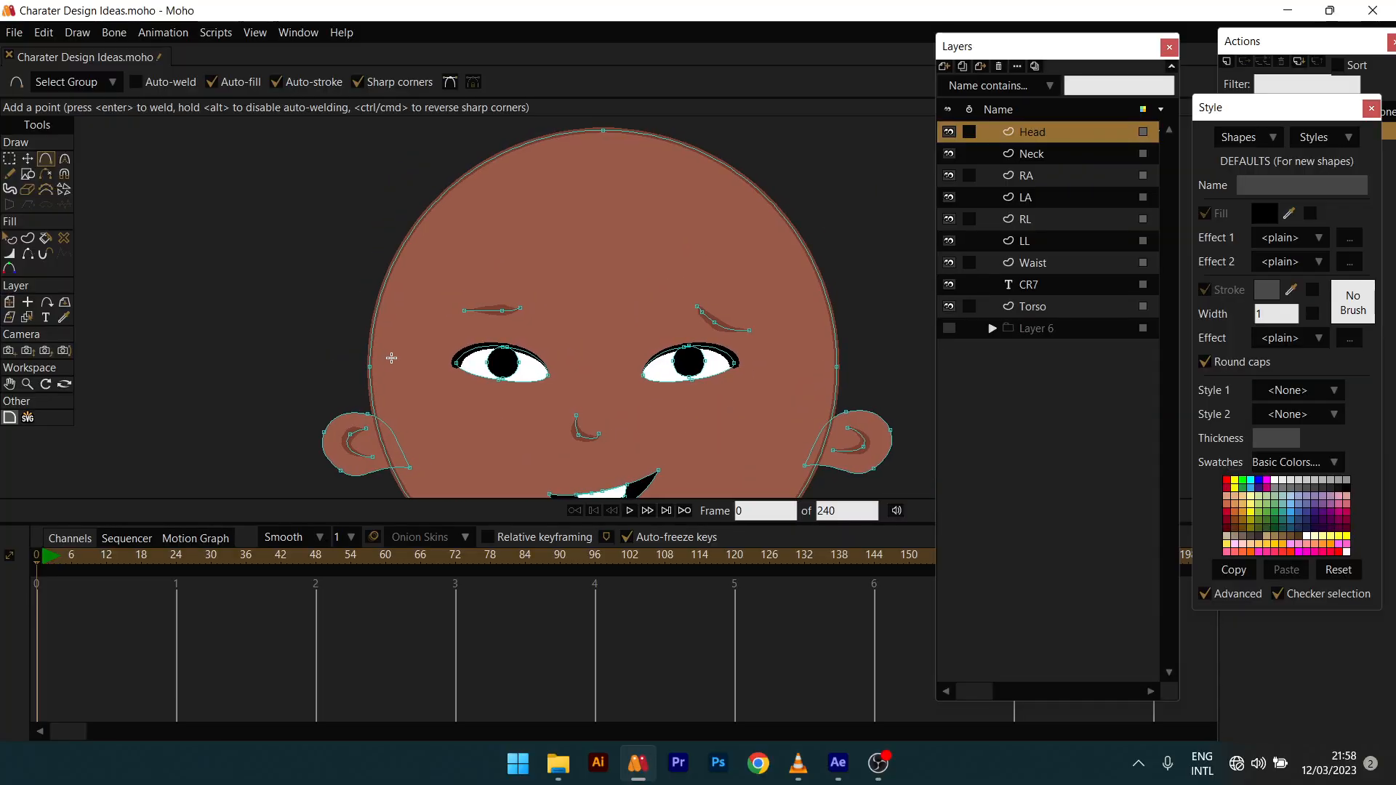
{"action": "scroll", "coordinate": [391, 358], "scroll_direction": "down", "scroll_amount": 1}
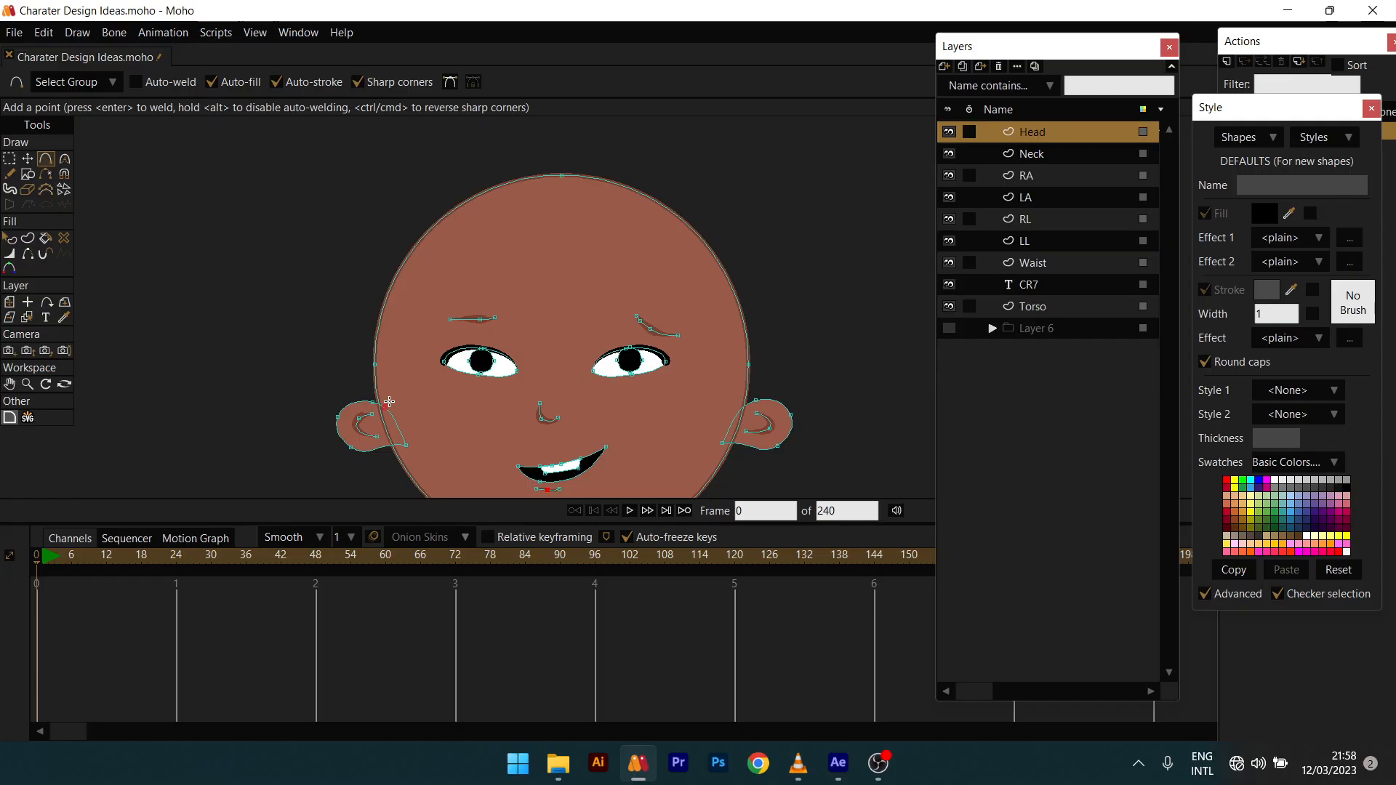
{"action": "left_click_drag", "start_coordinate": [390, 403], "coordinate": [442, 275]}
{"action": "key", "text": "ctrl+z"}
{"action": "left_click_drag", "start_coordinate": [393, 387], "coordinate": [419, 313]}
{"action": "left_click_drag", "start_coordinate": [426, 263], "coordinate": [753, 282]}
Step: Continue the hair outline with jagged spikes across the top of the head, bring it down the far side and weld it closed at its start
{"action": "left_click_drag", "start_coordinate": [763, 250], "coordinate": [807, 238]}
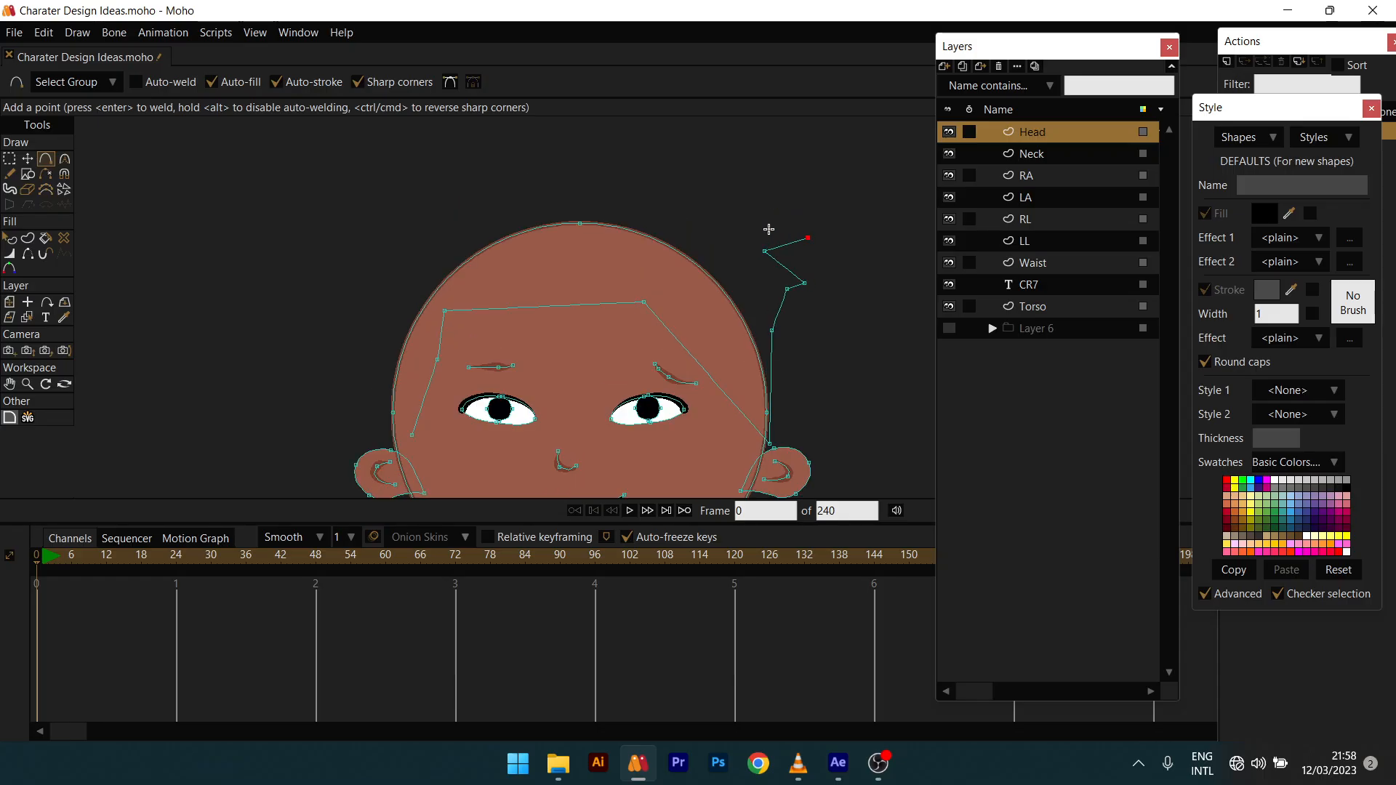
{"action": "left_click", "coordinate": [722, 228]}
{"action": "left_click", "coordinate": [762, 214]}
{"action": "left_click", "coordinate": [637, 214]}
{"action": "left_click", "coordinate": [747, 190]}
{"action": "left_click", "coordinate": [536, 211]}
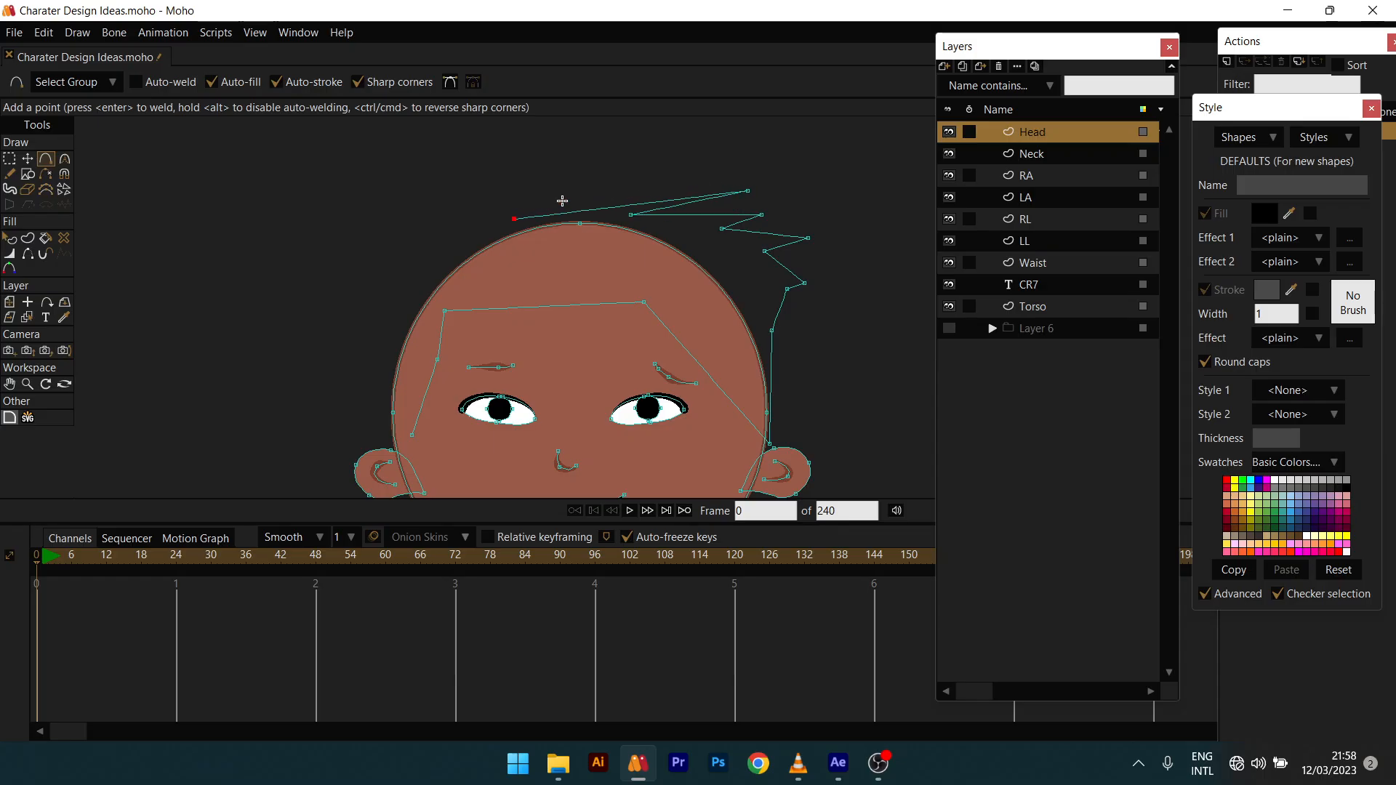
{"action": "left_click", "coordinate": [673, 166]}
{"action": "left_click_drag", "start_coordinate": [402, 312], "coordinate": [391, 446]}
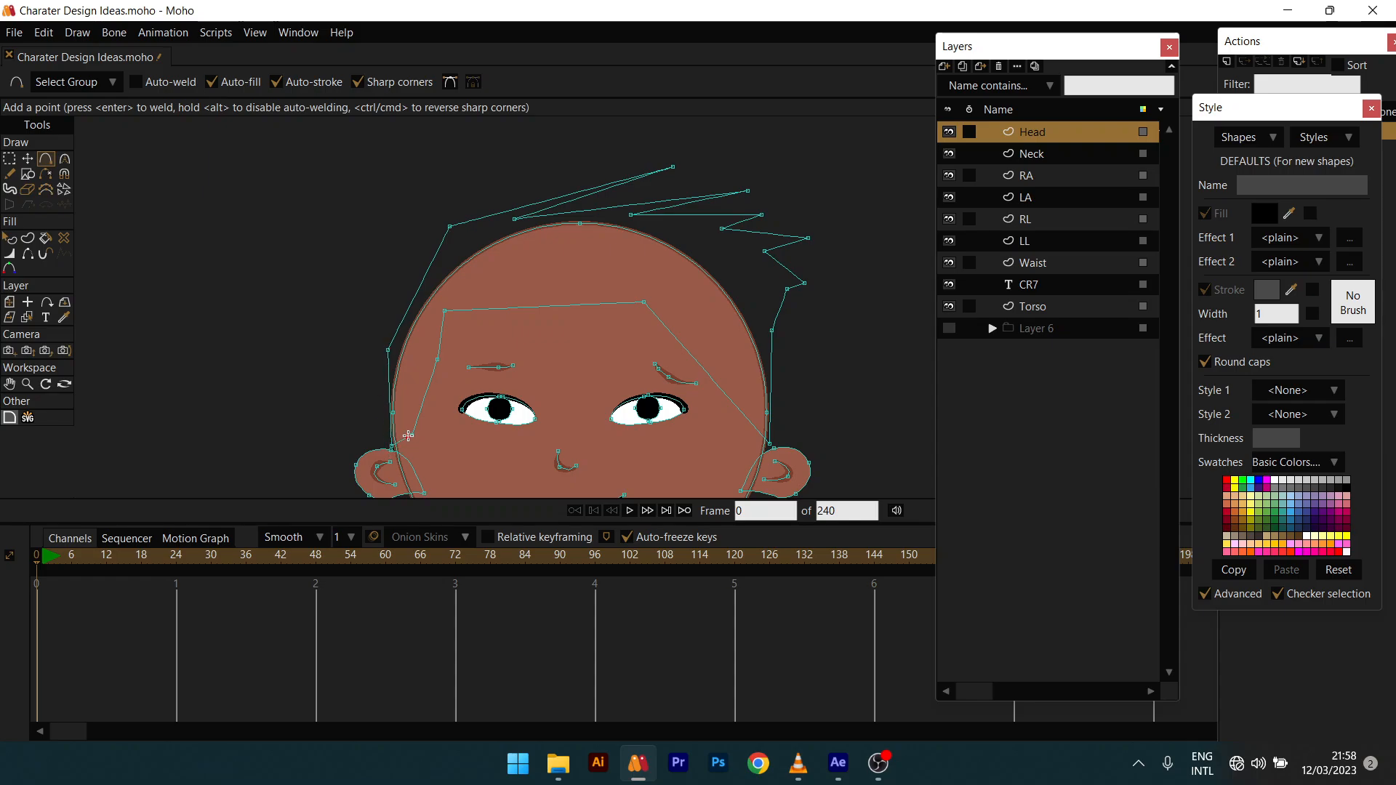
{"action": "key", "text": "Return"}
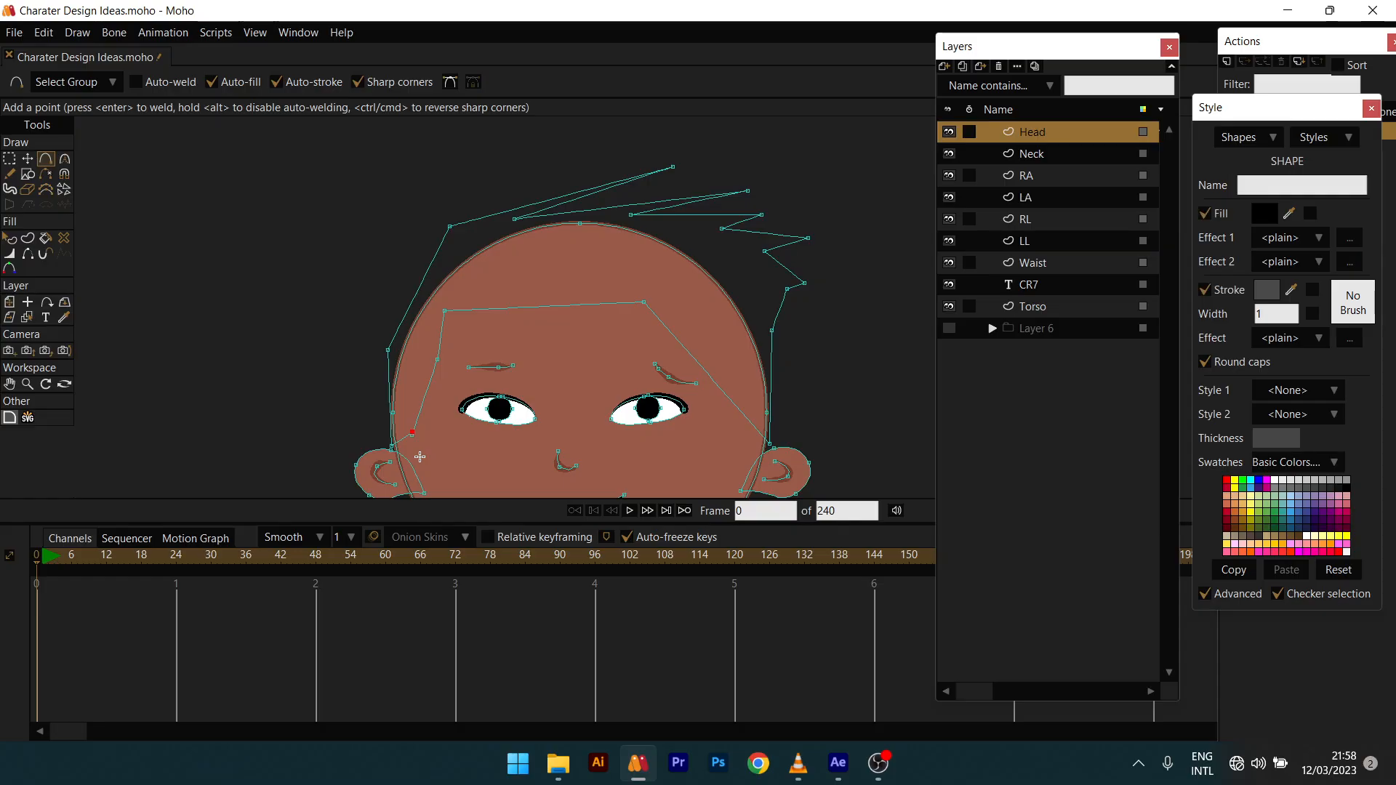
Step: Deselect the filled hair shape and move its side points to form a pointed spike above the ear
{"action": "key", "text": "q"}
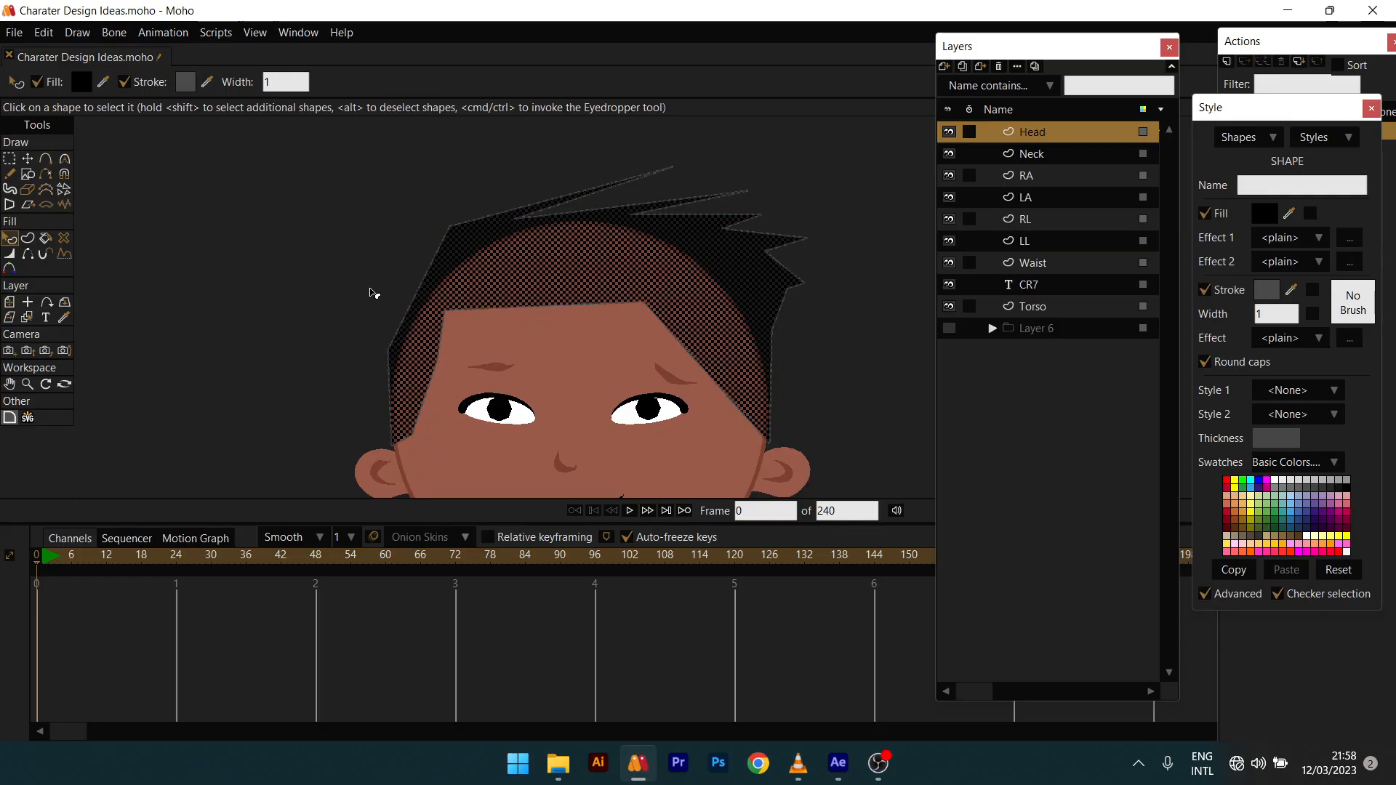
{"action": "left_click", "coordinate": [372, 291]}
{"action": "scroll", "coordinate": [371, 291], "scroll_direction": "down", "scroll_amount": 3}
{"action": "left_click_drag", "start_coordinate": [415, 297], "coordinate": [518, 273]}
{"action": "scroll", "coordinate": [540, 282], "scroll_direction": "up", "scroll_amount": 5}
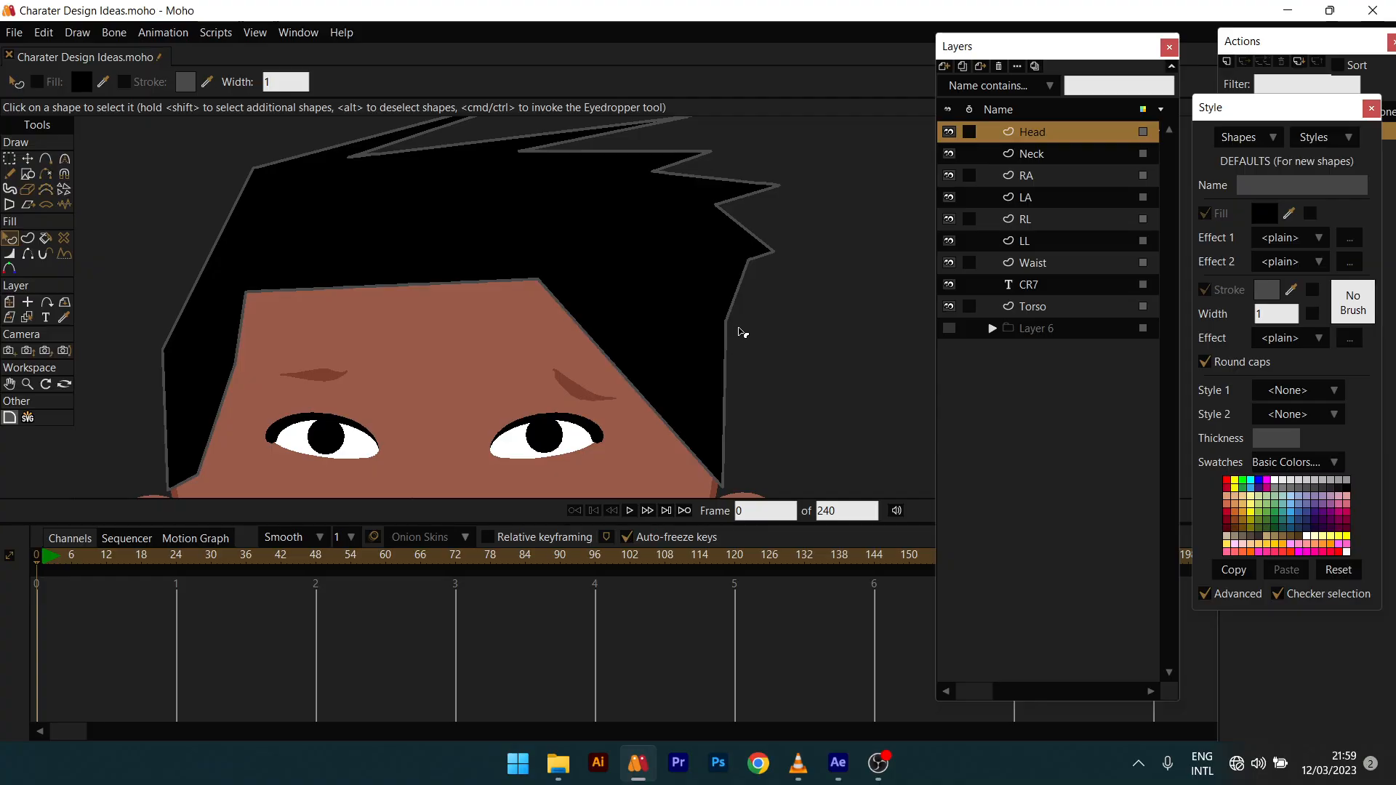
{"action": "key", "text": "t"}
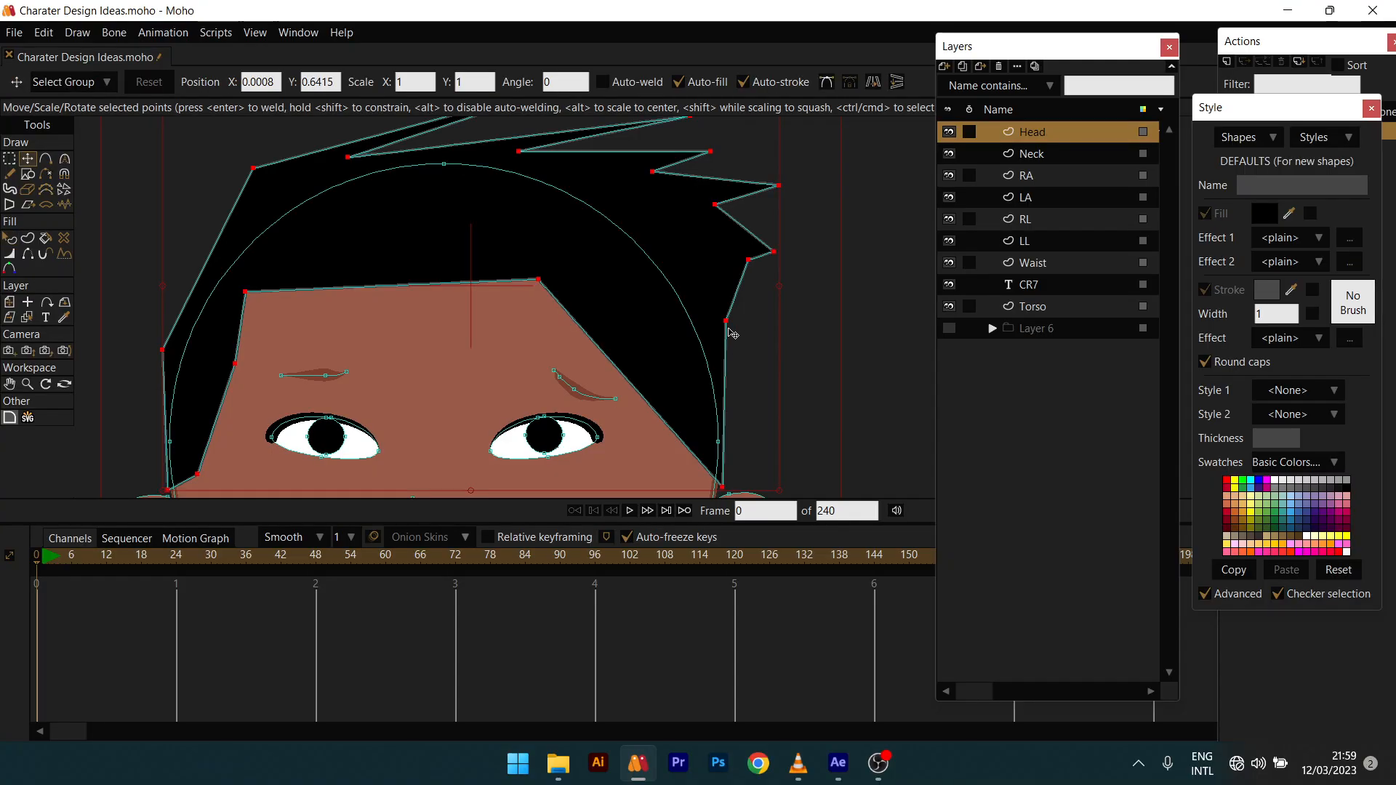
{"action": "left_click_drag", "start_coordinate": [731, 324], "coordinate": [803, 331]}
{"action": "left_click_drag", "start_coordinate": [745, 277], "coordinate": [709, 278]}
Step: Select the two outer points on the smooth side of the hair and round that edge with the Curvature tool
{"action": "scroll", "coordinate": [722, 354], "scroll_direction": "down", "scroll_amount": 2}
{"action": "scroll", "coordinate": [746, 351], "scroll_direction": "up", "scroll_amount": 2}
{"action": "left_click_drag", "start_coordinate": [170, 301], "coordinate": [256, 353]}
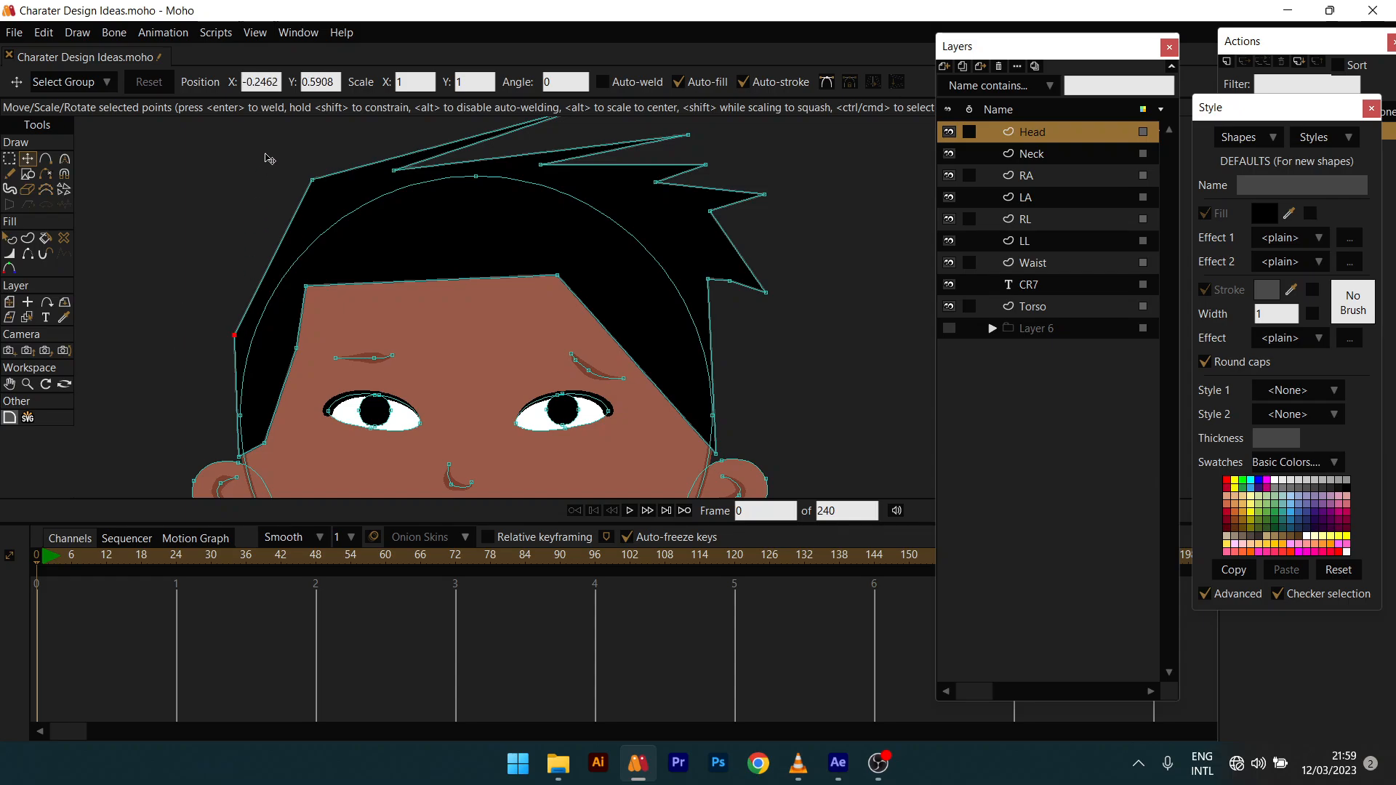
{"action": "left_click_drag", "start_coordinate": [270, 158], "coordinate": [330, 207]}
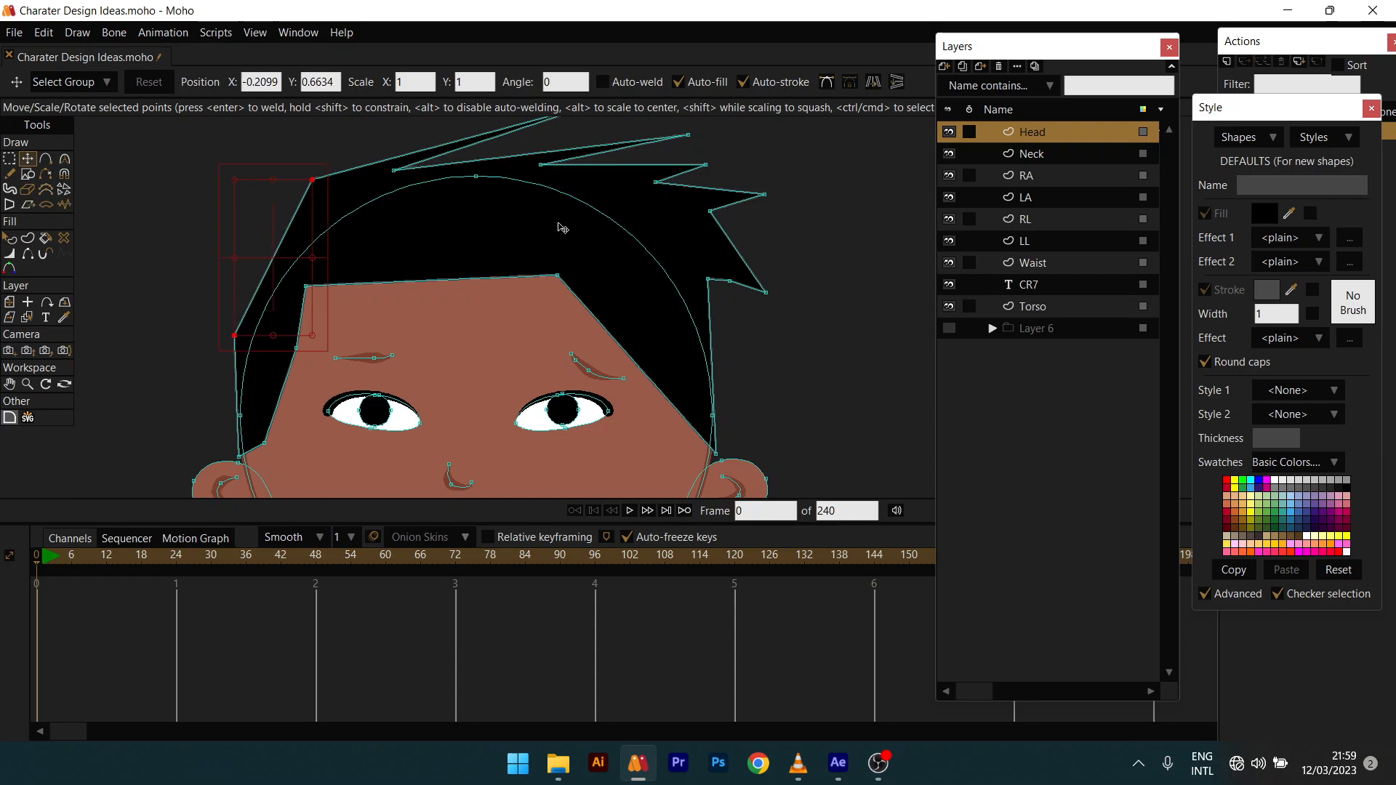
{"action": "left_click", "coordinate": [64, 159]}
{"action": "left_click_drag", "start_coordinate": [273, 212], "coordinate": [433, 300]}
{"action": "key", "text": "q"}
{"action": "scroll", "coordinate": [259, 218], "scroll_direction": "down", "scroll_amount": 3}
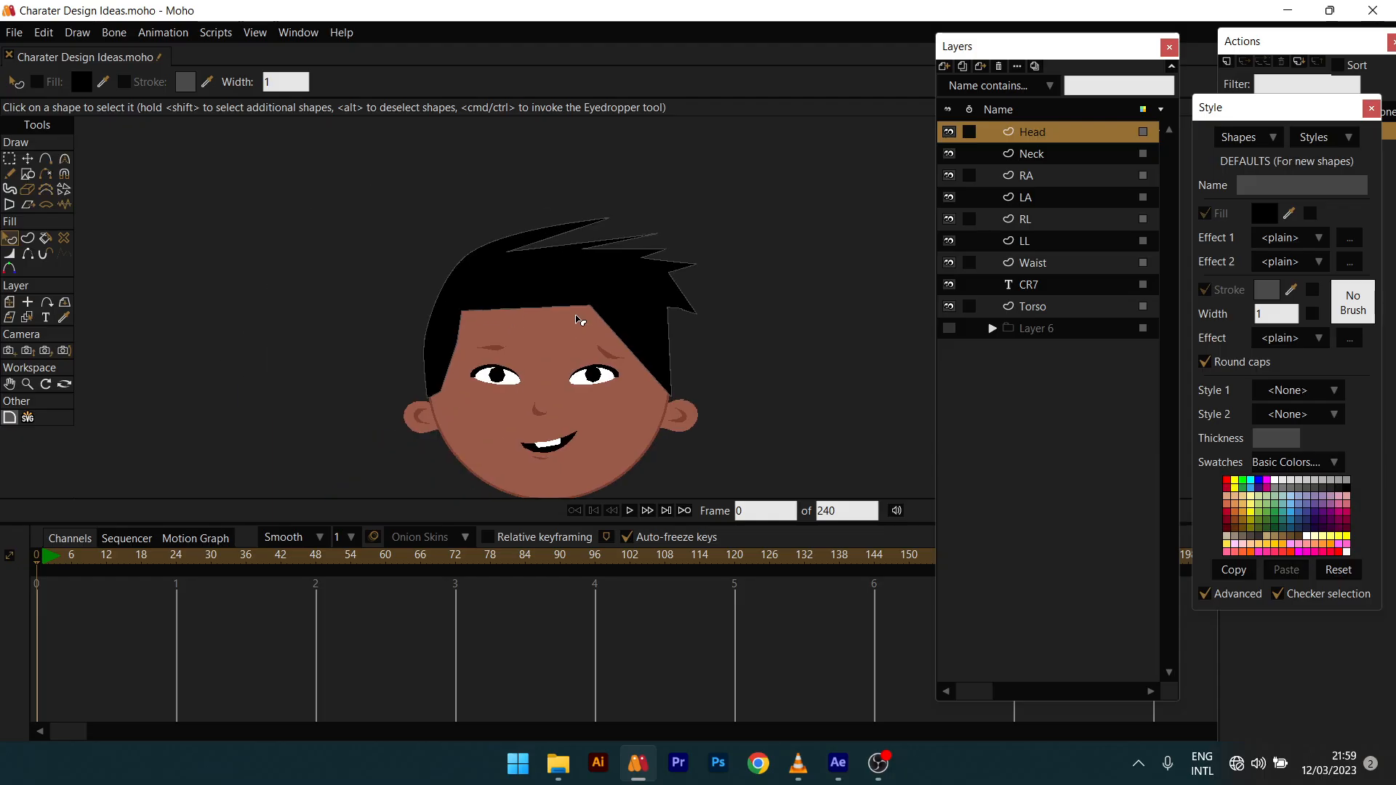
Step: Move the inner notch points between the hair spikes at the top and side to reshape the gaps
{"action": "scroll", "coordinate": [582, 318], "scroll_direction": "up", "scroll_amount": 2}
{"action": "scroll", "coordinate": [512, 259], "scroll_direction": "up", "scroll_amount": 2}
{"action": "key", "text": "t"}
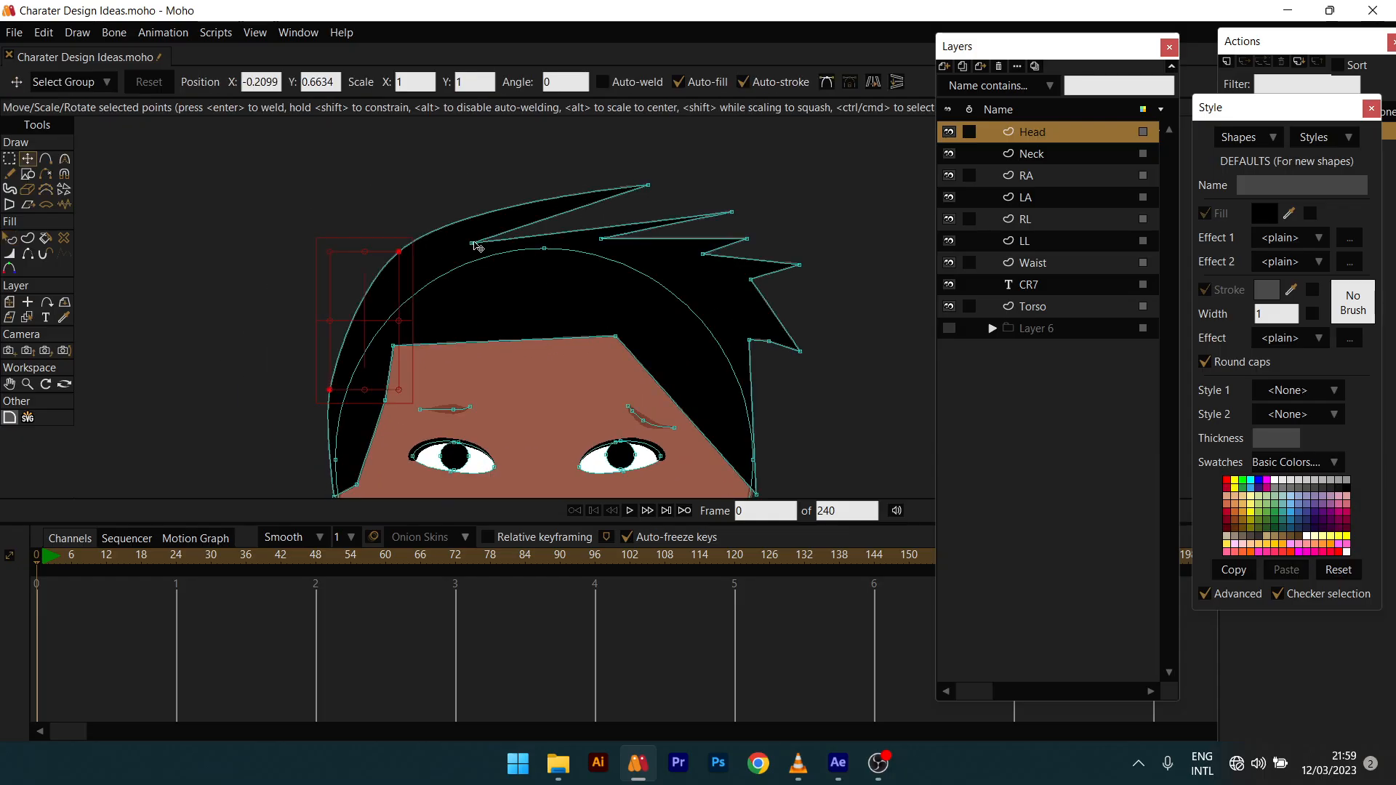
{"action": "key", "text": "ctrl+a"}
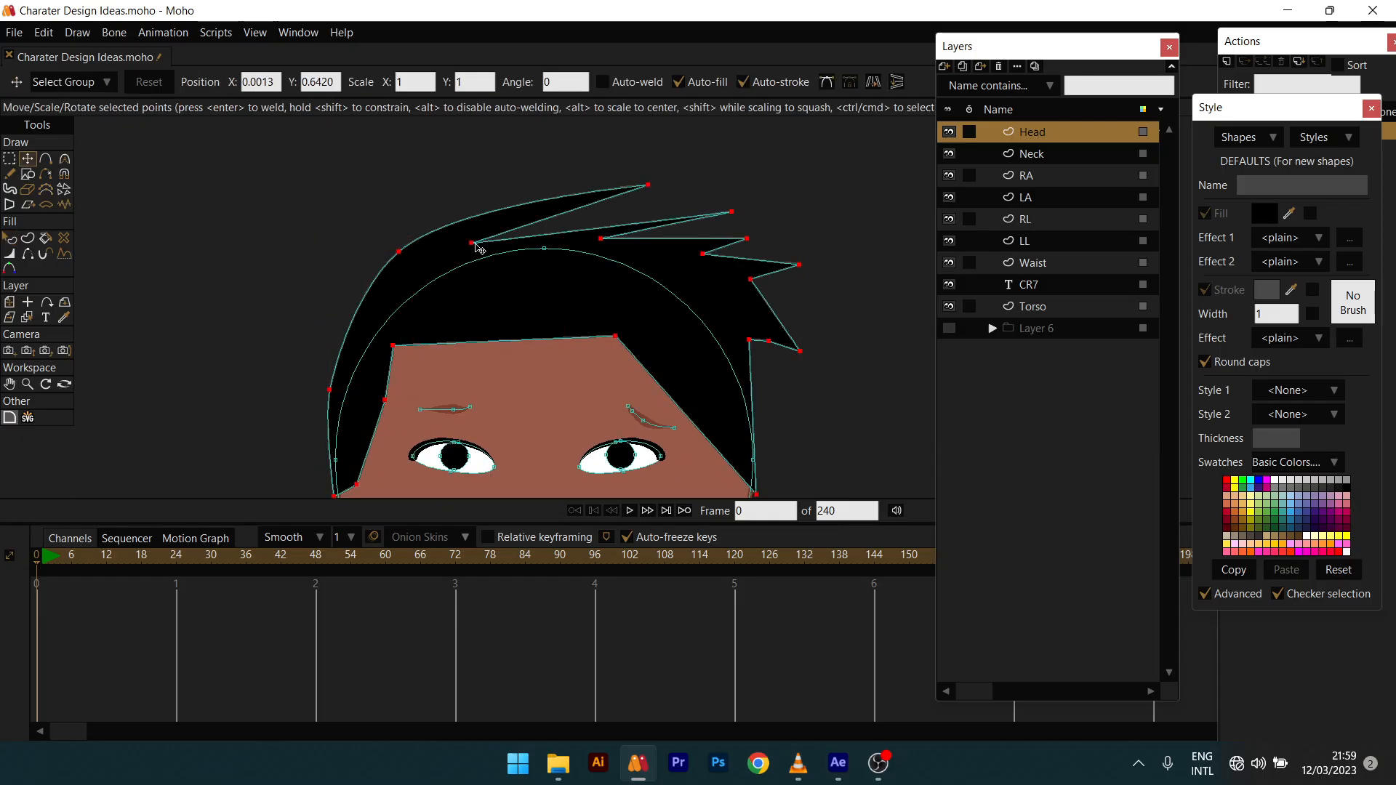
{"action": "left_click", "coordinate": [474, 248]}
{"action": "left_click_drag", "start_coordinate": [474, 248], "coordinate": [541, 217]}
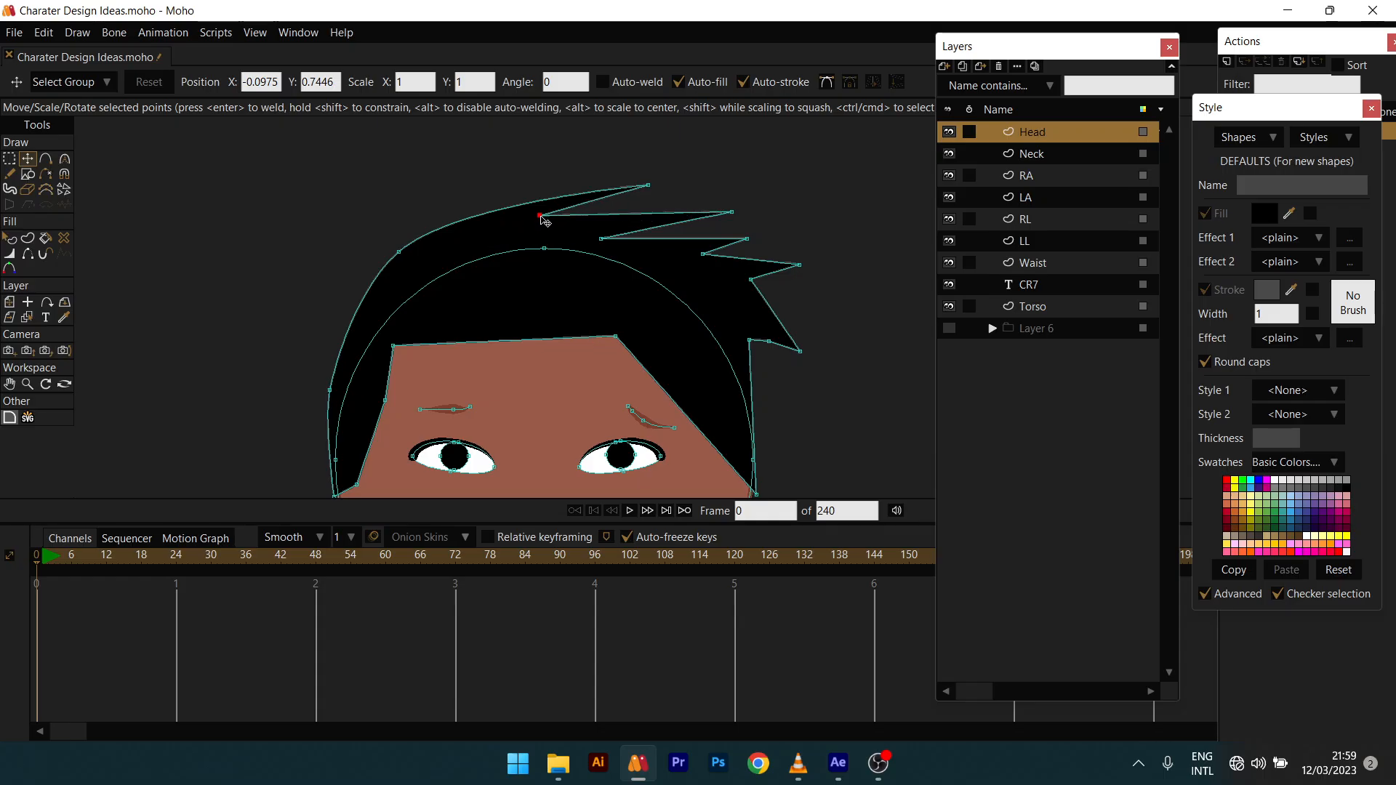
{"action": "left_click_drag", "start_coordinate": [753, 284], "coordinate": [736, 280]}
{"action": "left_click_drag", "start_coordinate": [743, 340], "coordinate": [745, 334]}
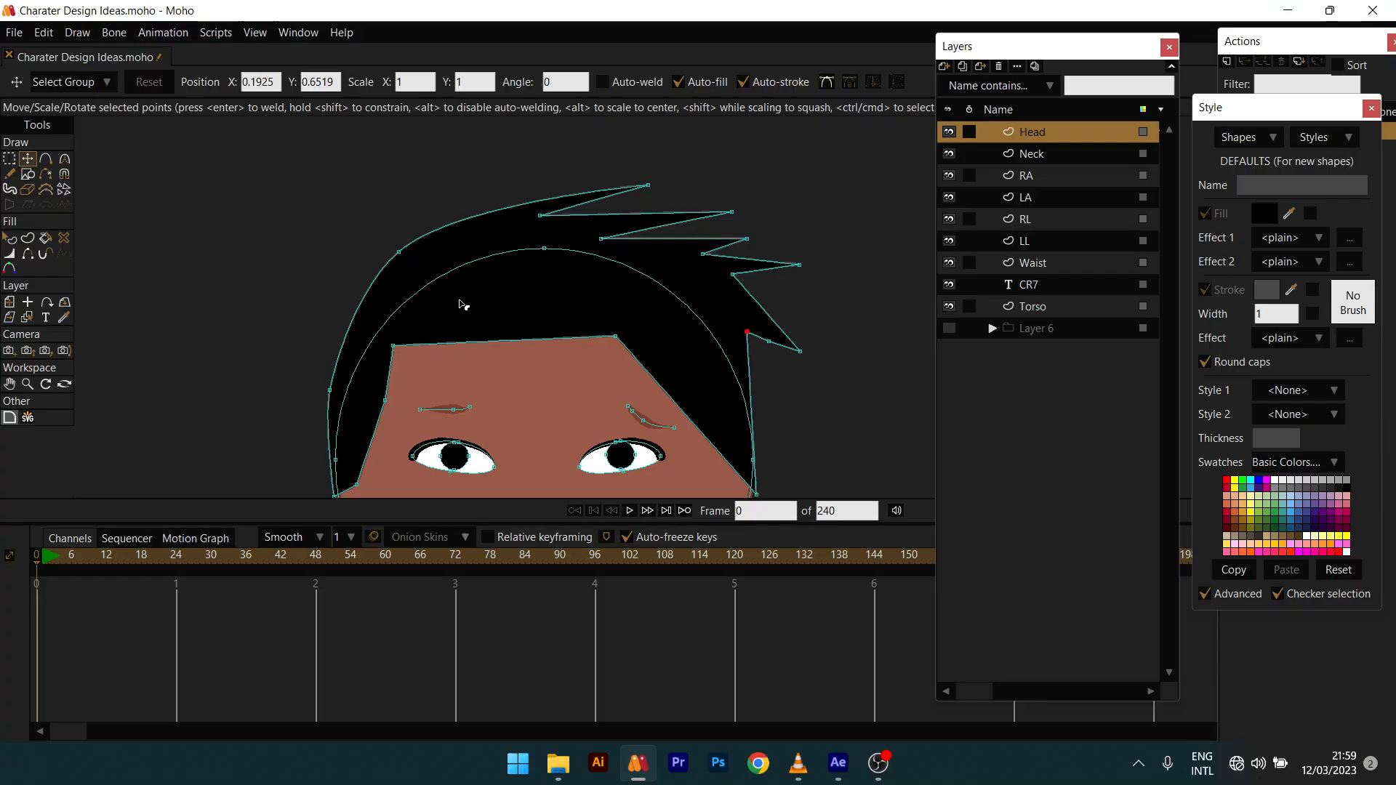
Step: Examine the reshaped hair up close and in proportion to the whole character
{"action": "key", "text": "q"}
{"action": "scroll", "coordinate": [487, 291], "scroll_direction": "down", "scroll_amount": 3}
{"action": "scroll", "coordinate": [509, 310], "scroll_direction": "down", "scroll_amount": 5}
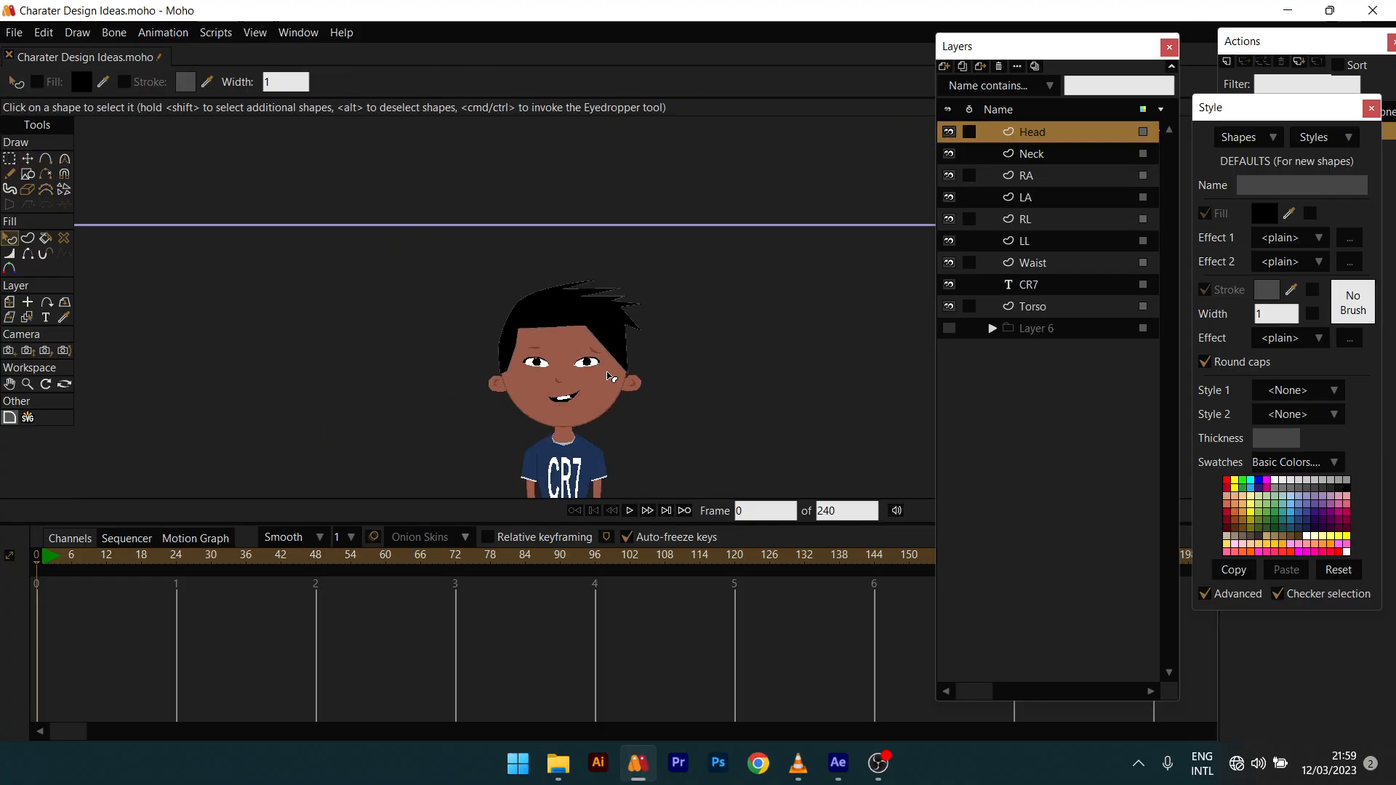
{"action": "scroll", "coordinate": [671, 394], "scroll_direction": "up", "scroll_amount": 6}
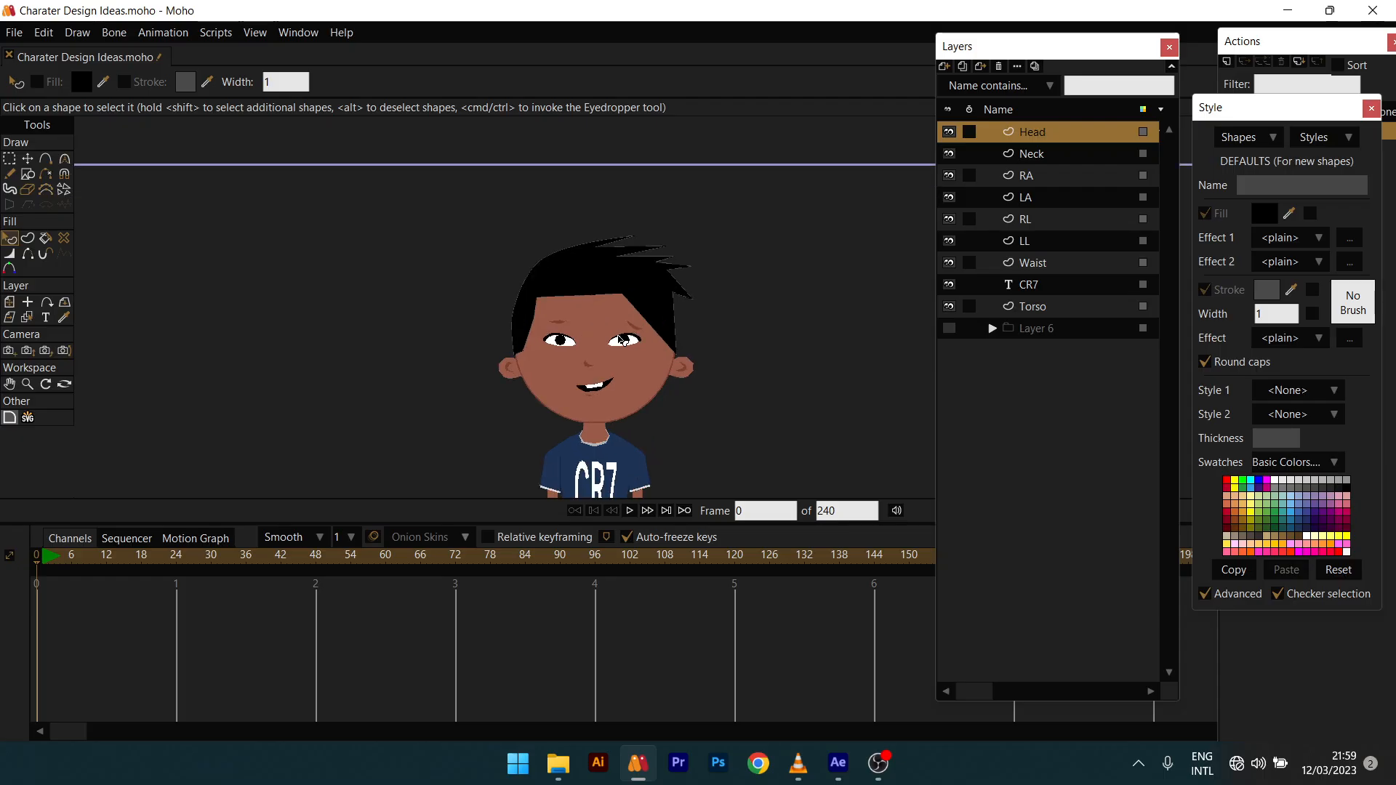
{"action": "scroll", "coordinate": [650, 320], "scroll_direction": "down", "scroll_amount": 2}
{"action": "scroll", "coordinate": [649, 320], "scroll_direction": "down", "scroll_amount": 3}
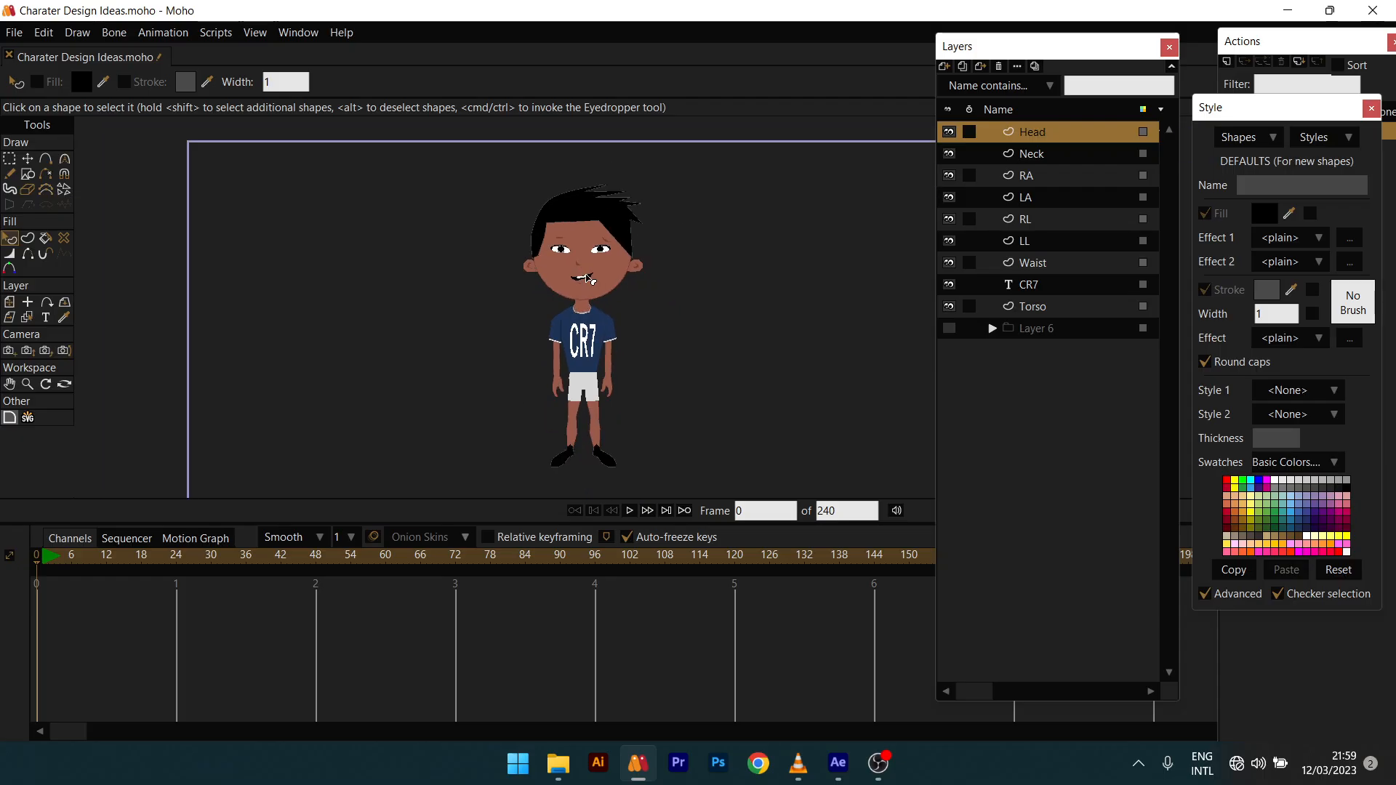
{"action": "mouse_move", "coordinate": [600, 277]}
{"action": "left_mouse_down"}
{"action": "mouse_move", "coordinate": [612, 246]}
{"action": "mouse_move", "coordinate": [585, 287]}
{"action": "left_mouse_up"}
{"action": "scroll", "coordinate": [608, 264], "scroll_direction": "down", "scroll_amount": 2}
{"action": "scroll", "coordinate": [595, 290], "scroll_direction": "up", "scroll_amount": 2}
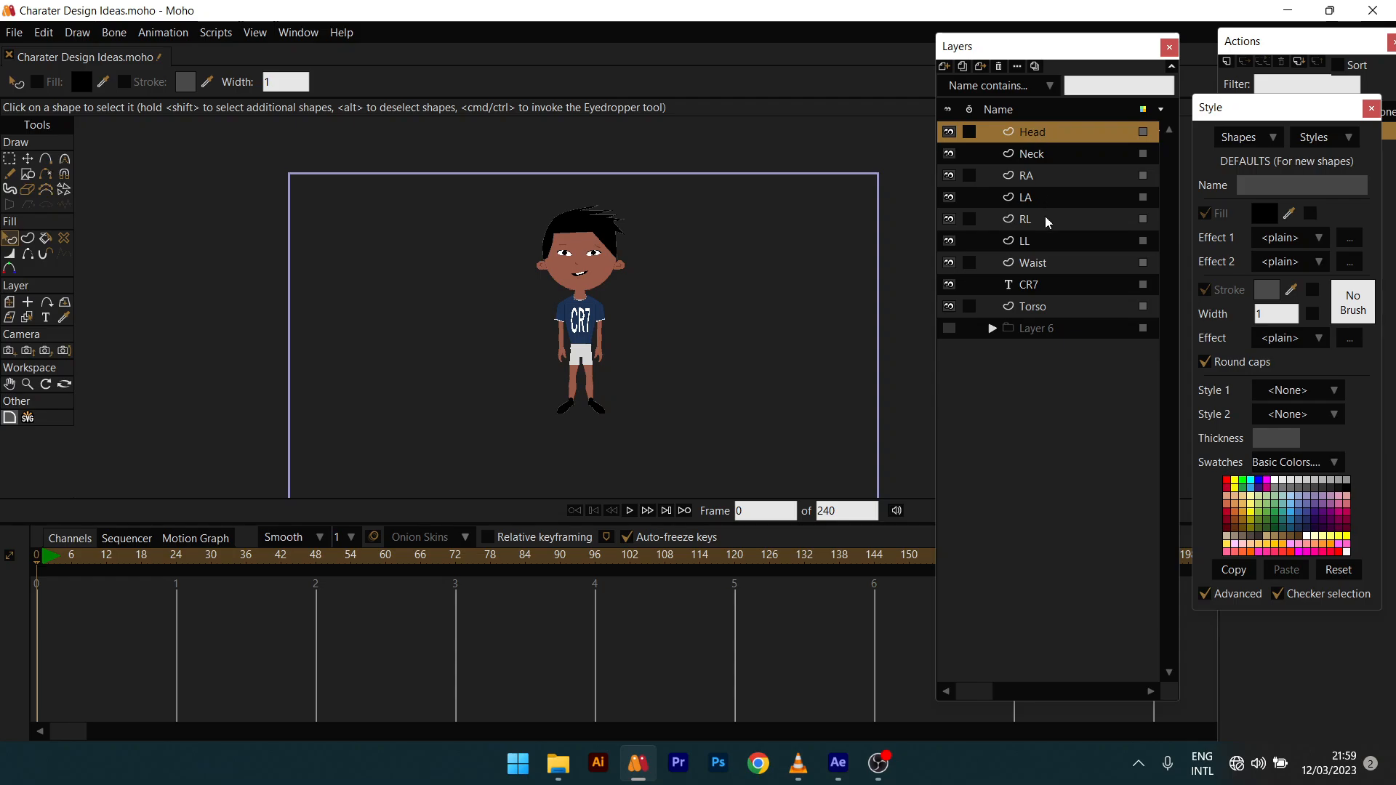
Step: Group all the character layers from Head through Torso into one new group layer
{"action": "left_click", "coordinate": [1042, 305], "text": "shift"}
{"action": "right_click", "coordinate": [1042, 305]}
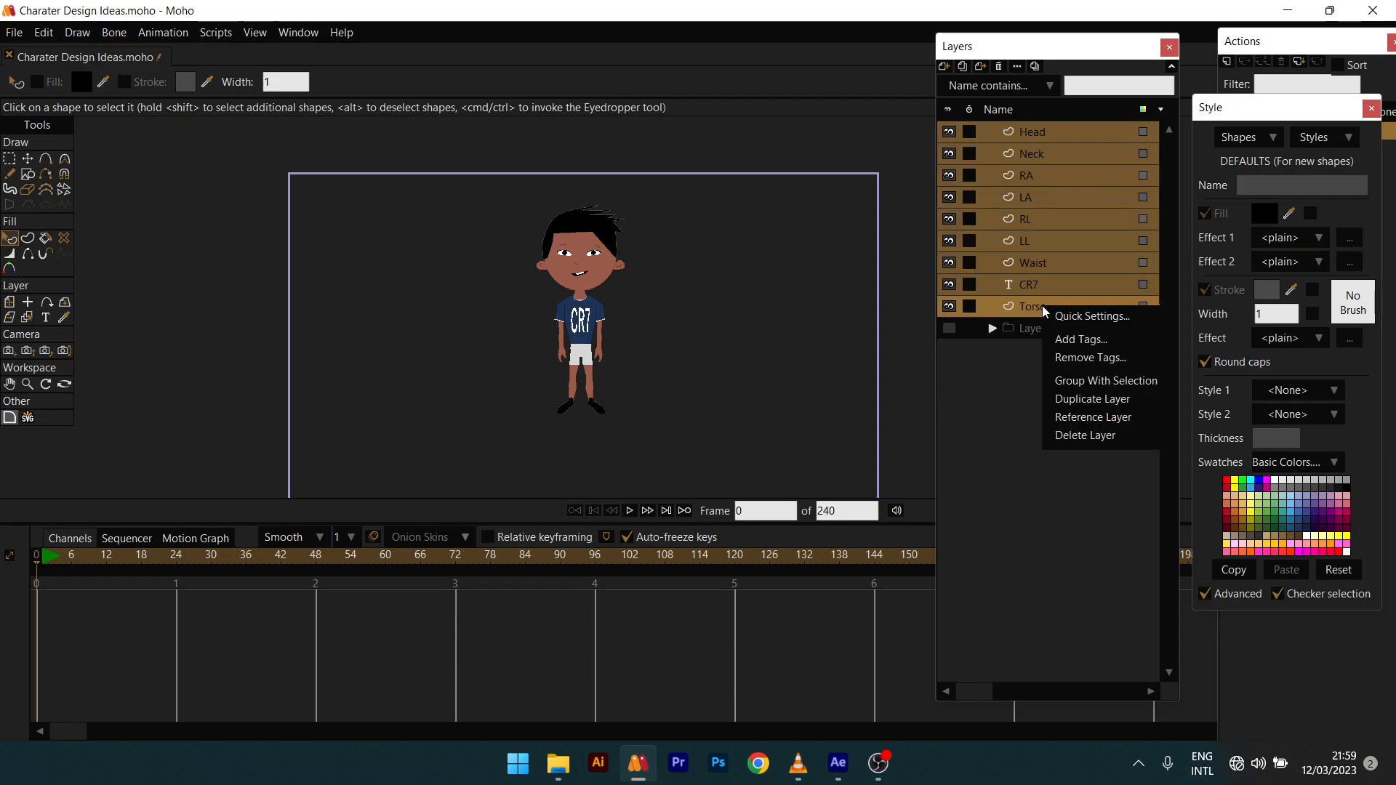
{"action": "left_click", "coordinate": [1106, 381]}
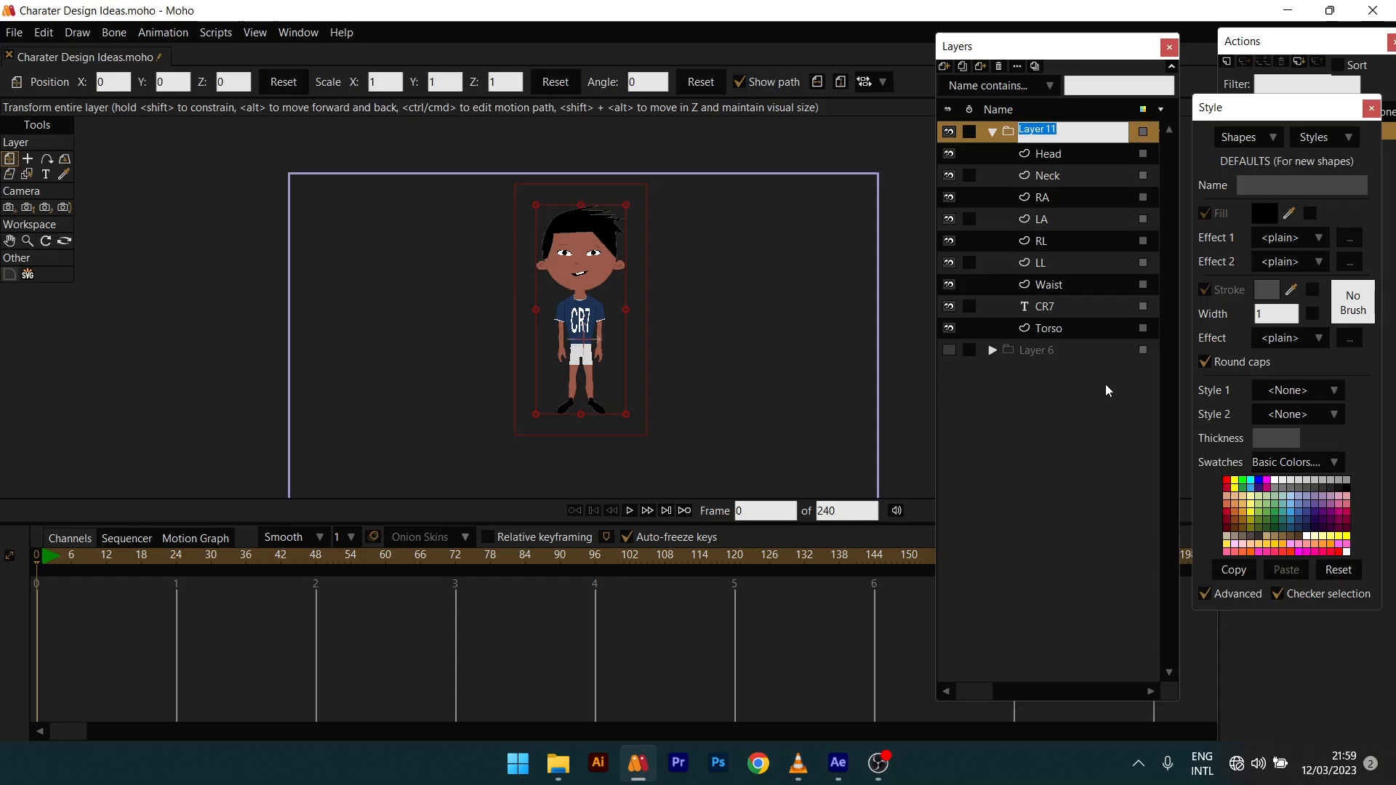
Step: Name the new group layer CR7 Jnr
{"action": "type", "text": "cr& jNR"}
{"action": "key", "text": "Return"}
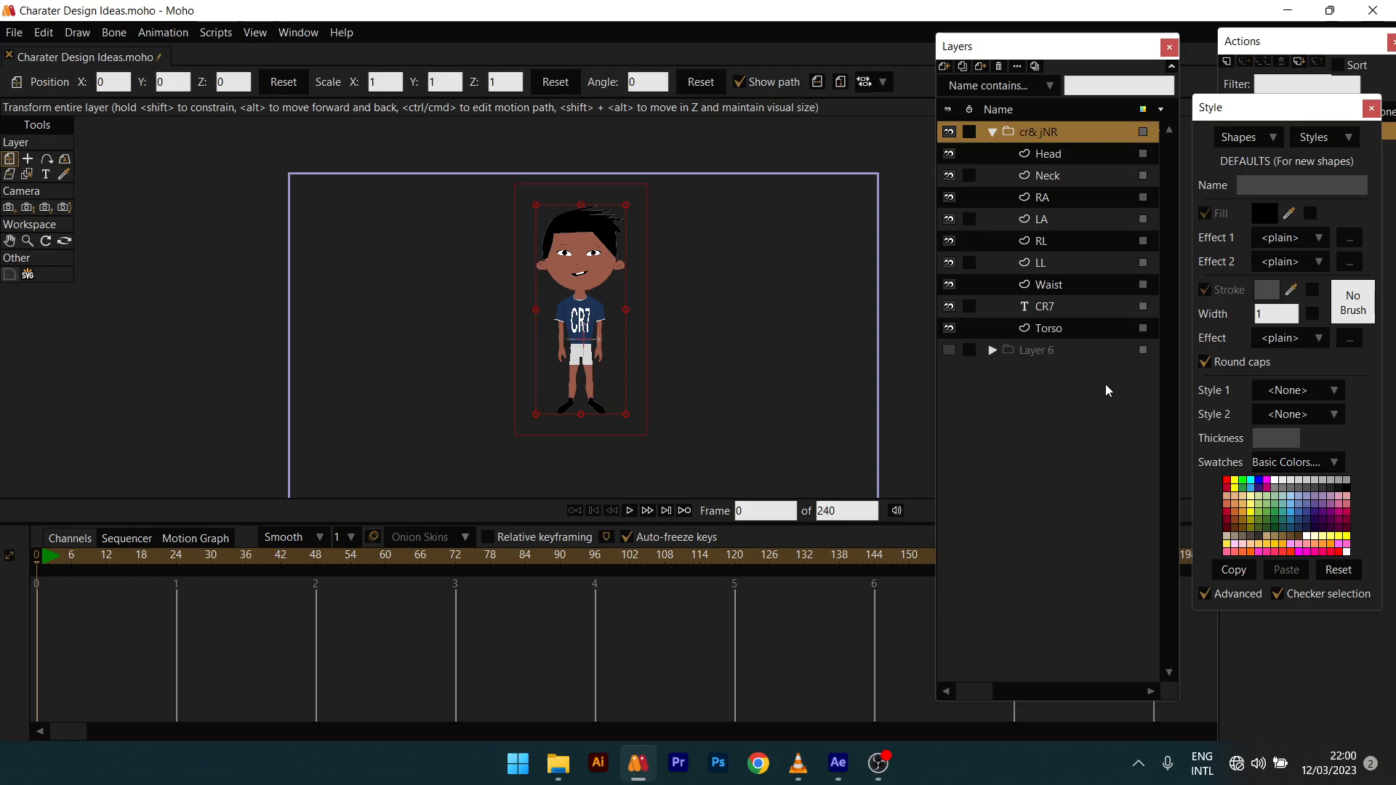
{"action": "double_click", "coordinate": [1056, 128]}
{"action": "type", "text": "CR"}
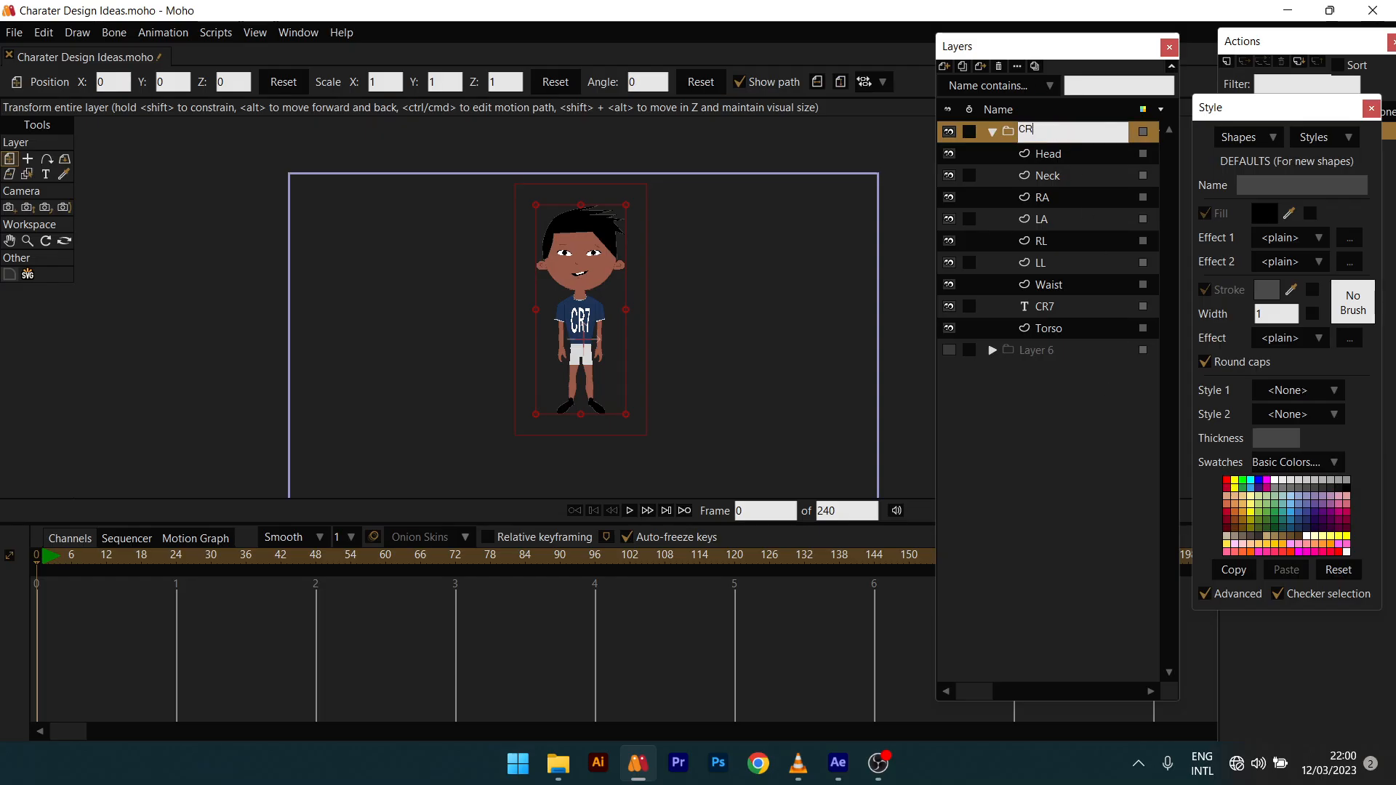
{"action": "type", "text": "& J"}
{"action": "type", "text": "7"}
{"action": "key", "text": "Return"}
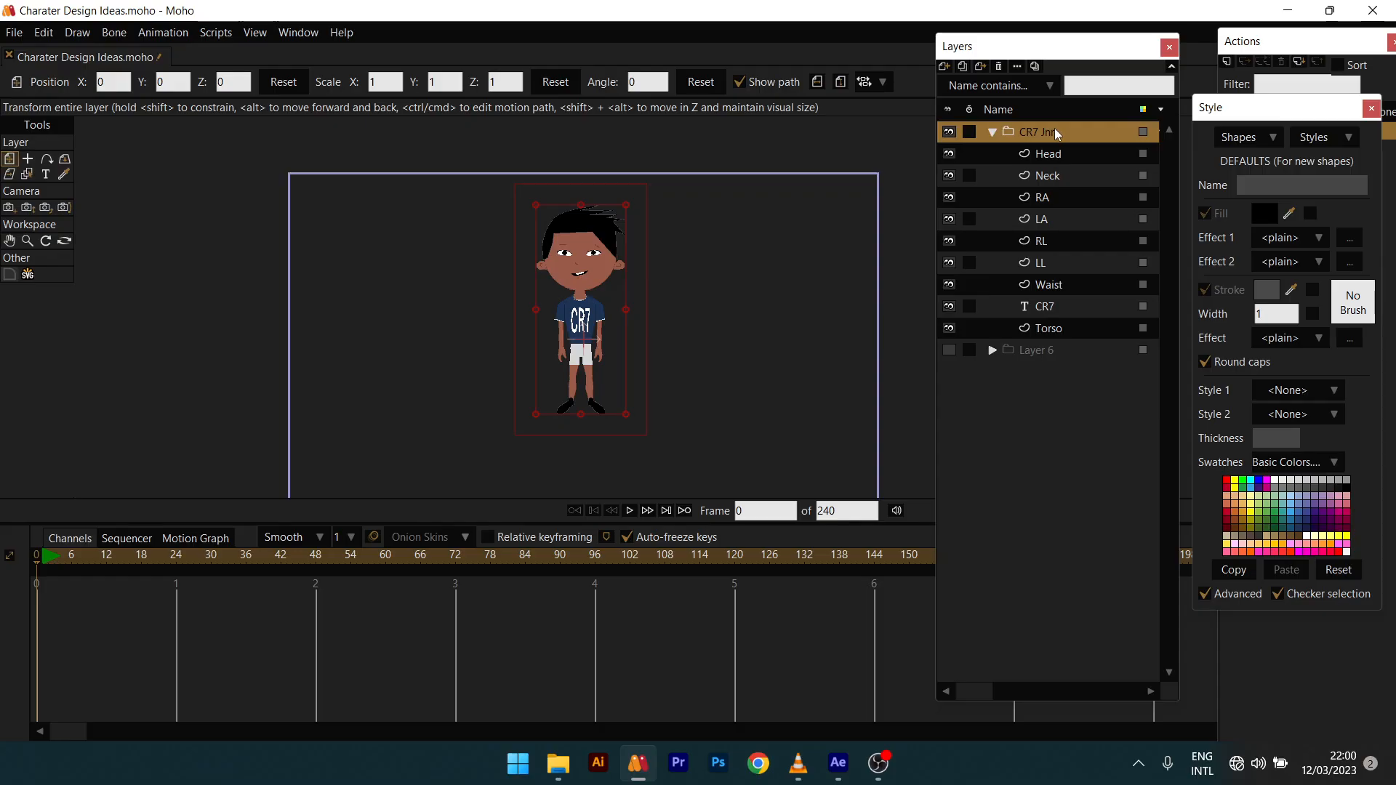
Step: Scale the CR7 Jnr group uniformly to about 1.38 and place it inside the frame at about X 0.12, Y -0.25
{"action": "scroll", "coordinate": [499, 285], "scroll_direction": "down", "scroll_amount": 1}
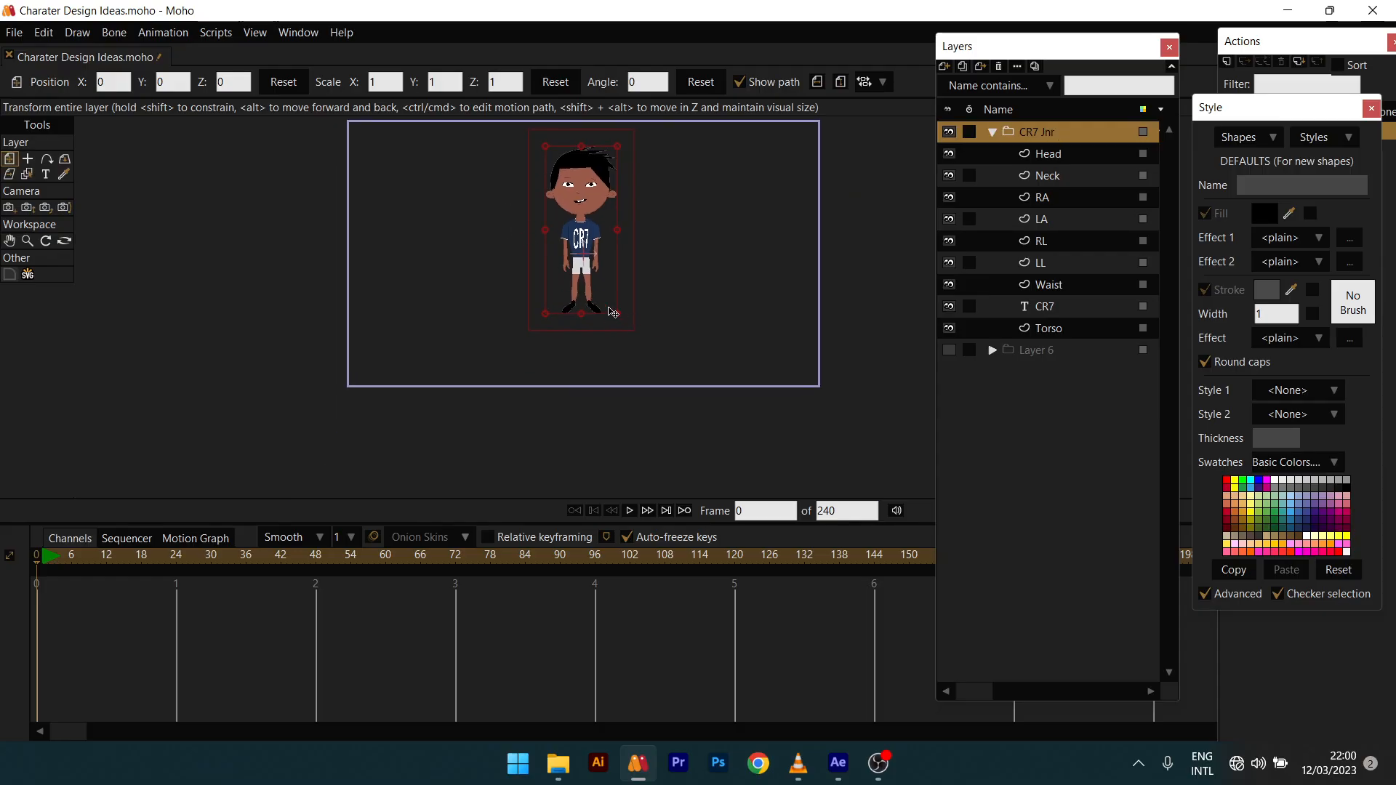
{"action": "scroll", "coordinate": [651, 336], "scroll_direction": "up", "scroll_amount": 1}
{"action": "scroll", "coordinate": [654, 342], "scroll_direction": "up", "scroll_amount": 1}
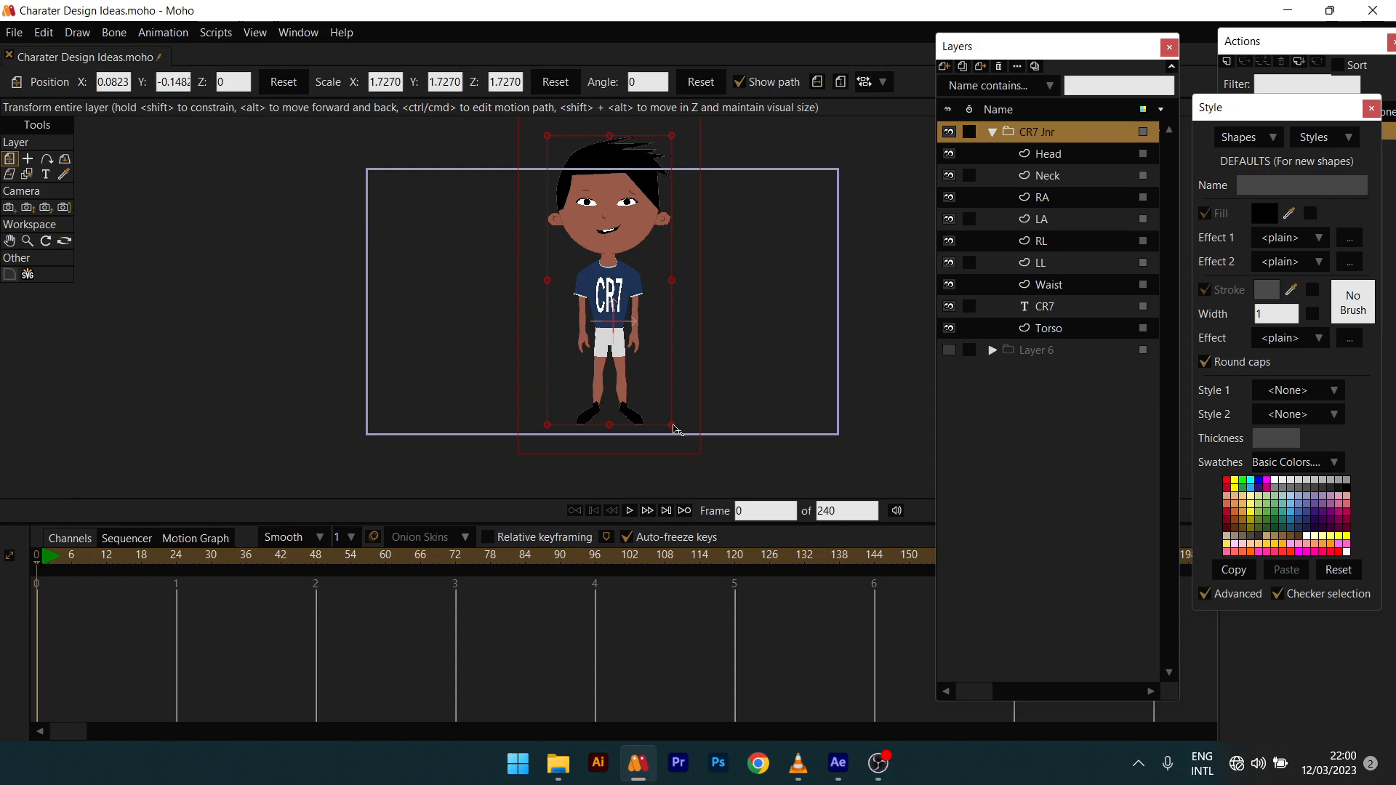
{"action": "scroll", "coordinate": [659, 418], "scroll_direction": "down", "scroll_amount": 1}
{"action": "left_click_drag", "start_coordinate": [627, 371], "coordinate": [626, 373]}
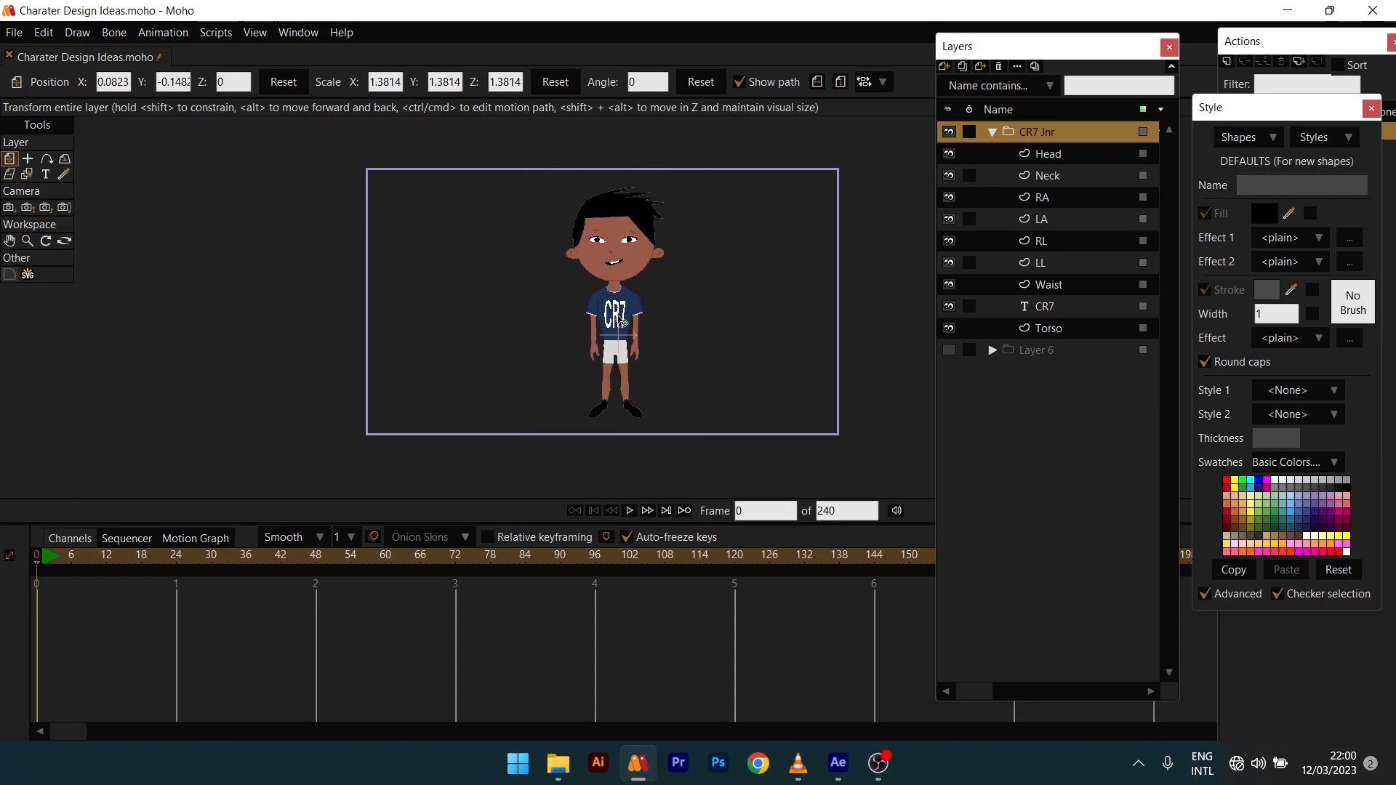
{"action": "scroll", "coordinate": [620, 317], "scroll_direction": "up", "scroll_amount": 4}
{"action": "scroll", "coordinate": [662, 303], "scroll_direction": "down", "scroll_amount": 2}
{"action": "scroll", "coordinate": [662, 307], "scroll_direction": "down", "scroll_amount": 2}
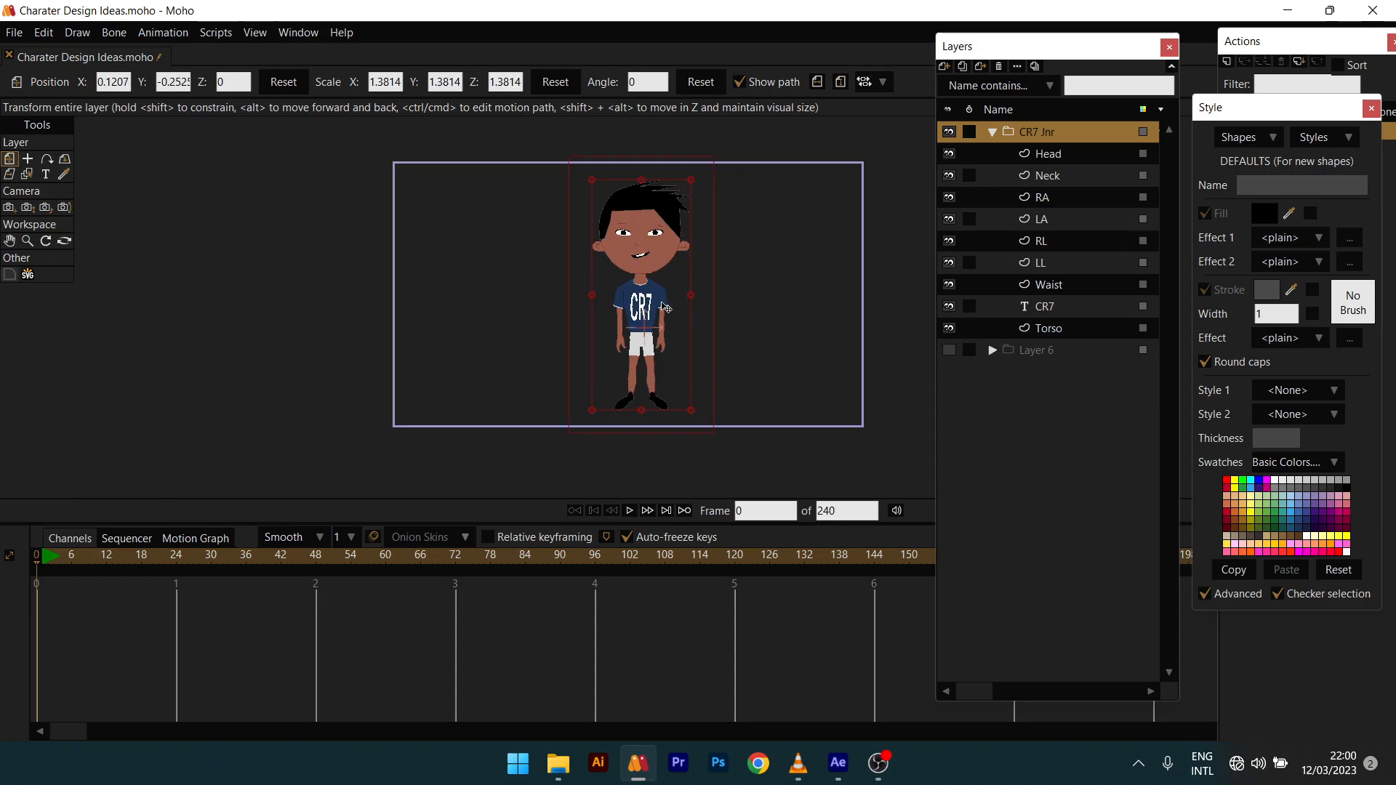